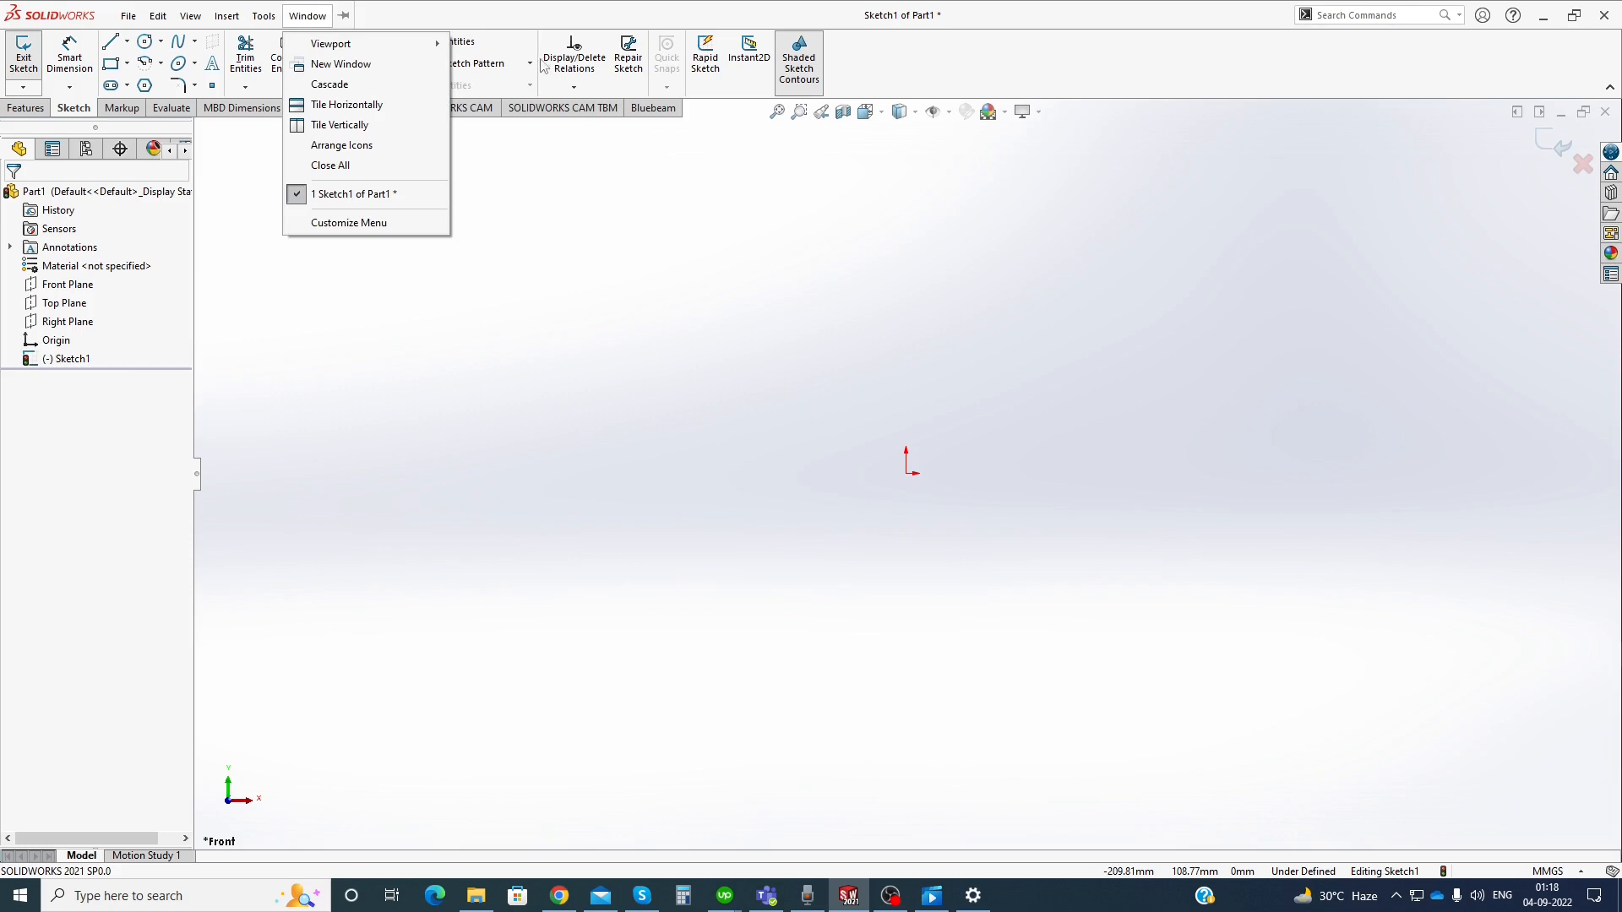
Sketch a center rectangle about 56 × 40 mm, centred on the origin
left_click(406, 304)
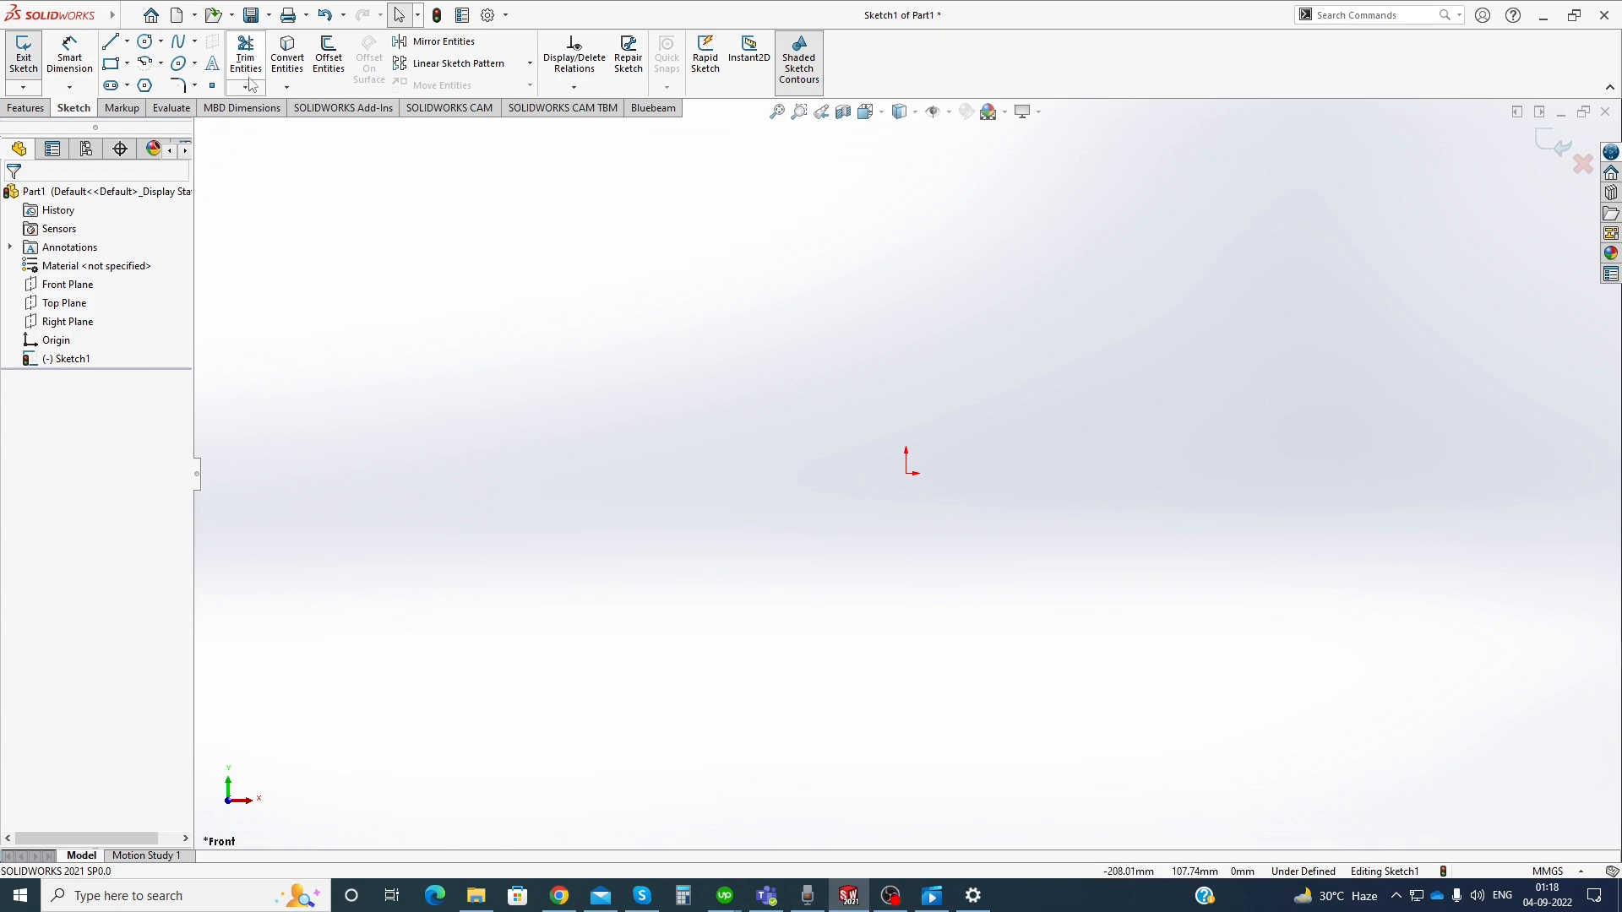
scroll(999, 494, "down", 3)
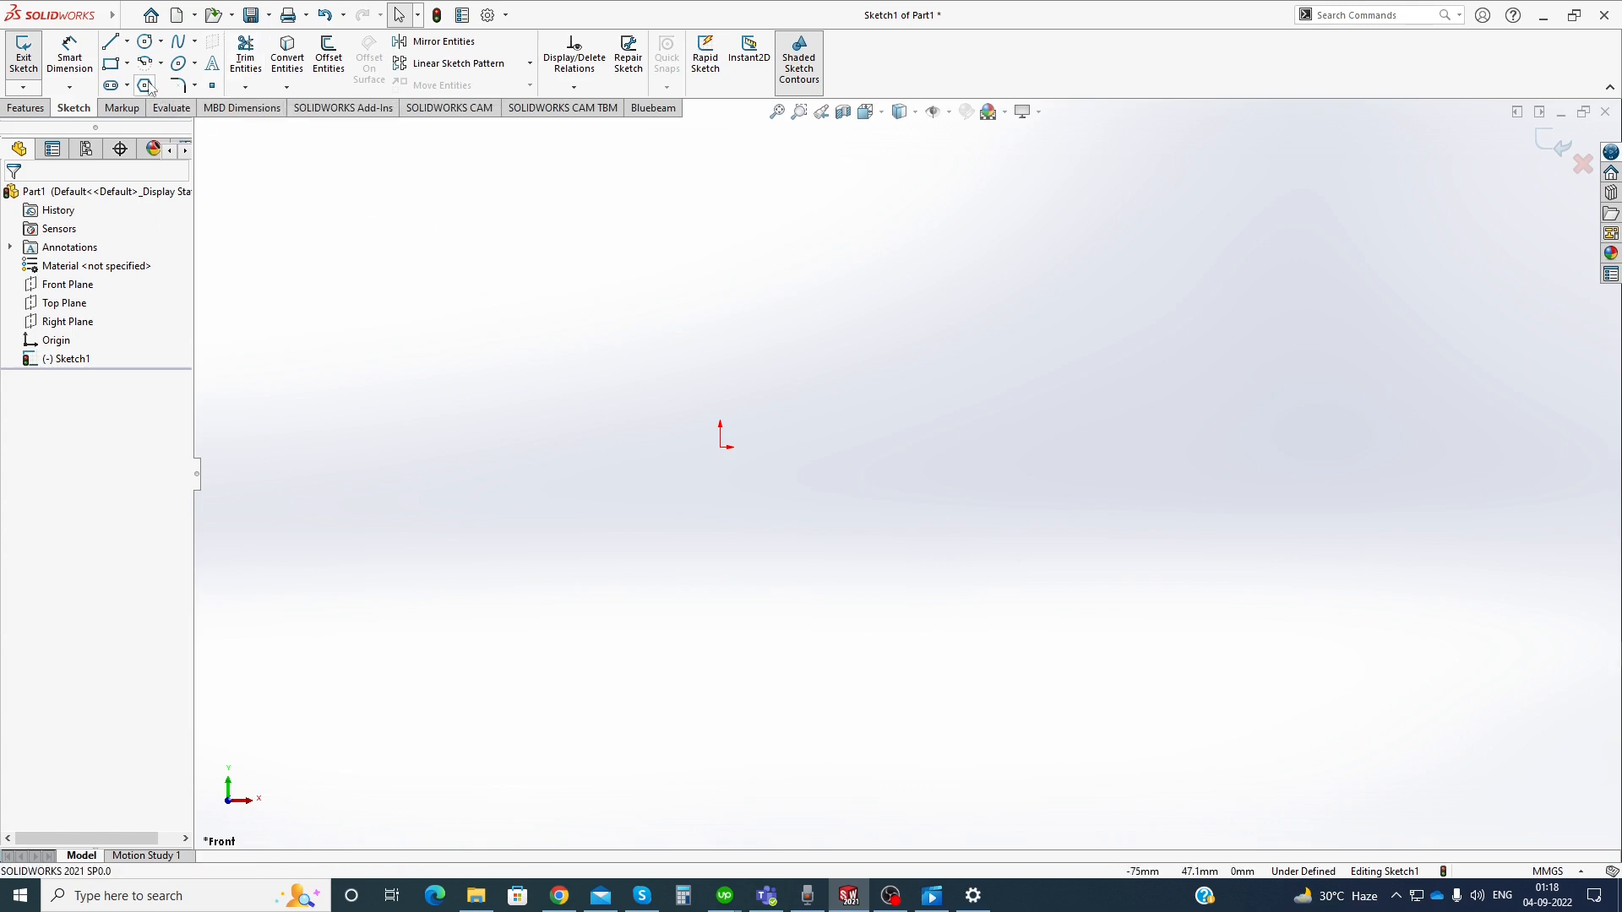
left_click(126, 64)
left_click(131, 107)
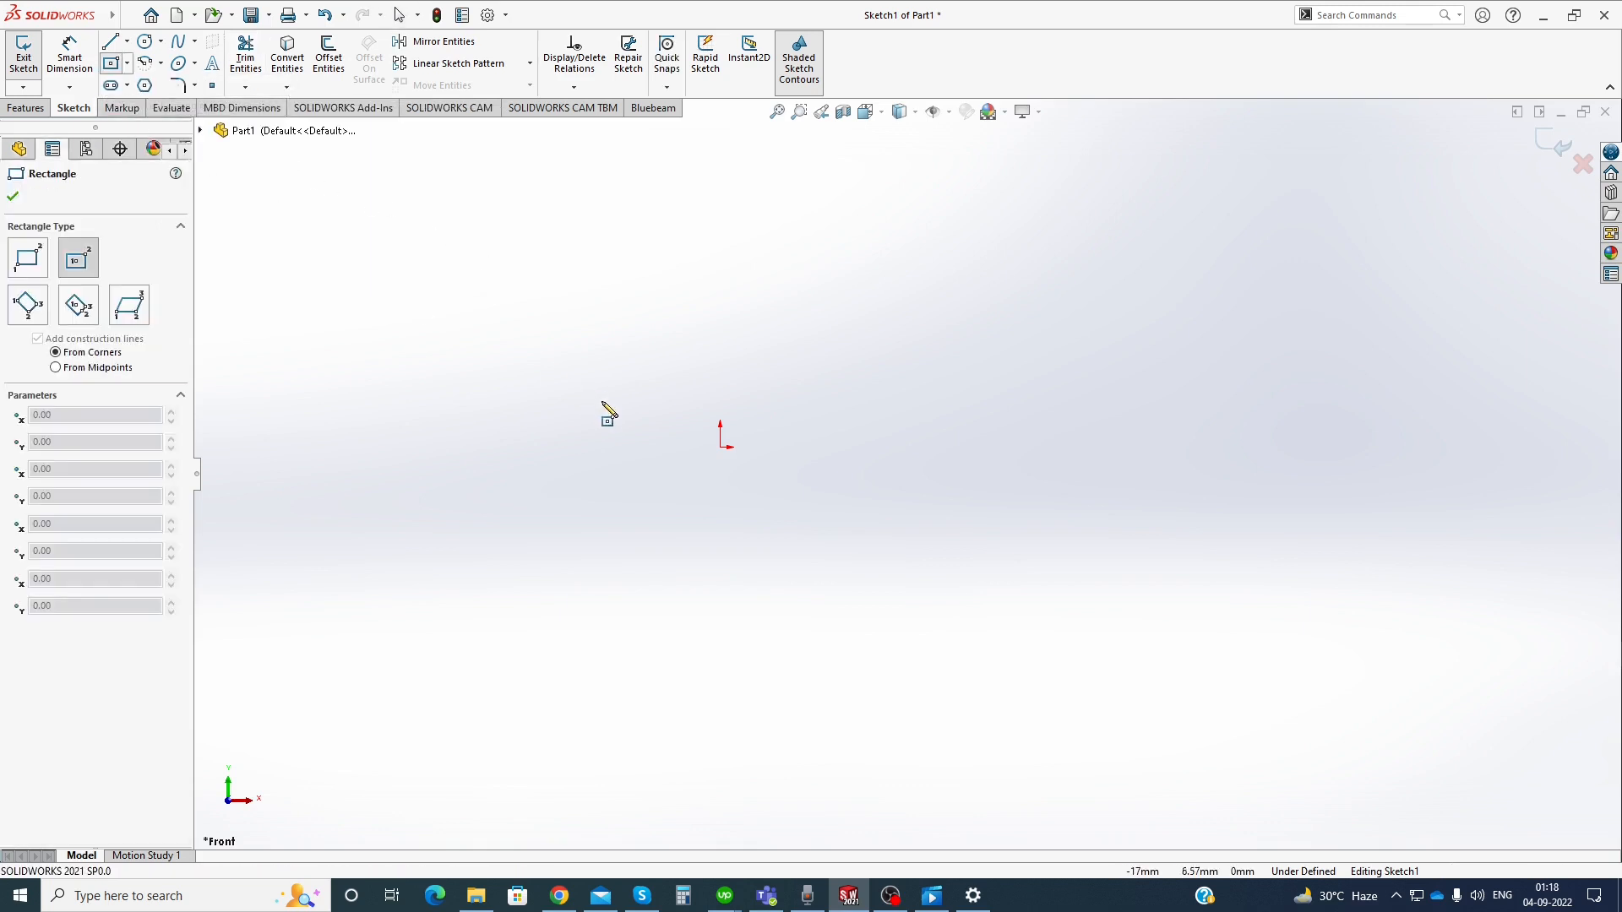
left_click(720, 447)
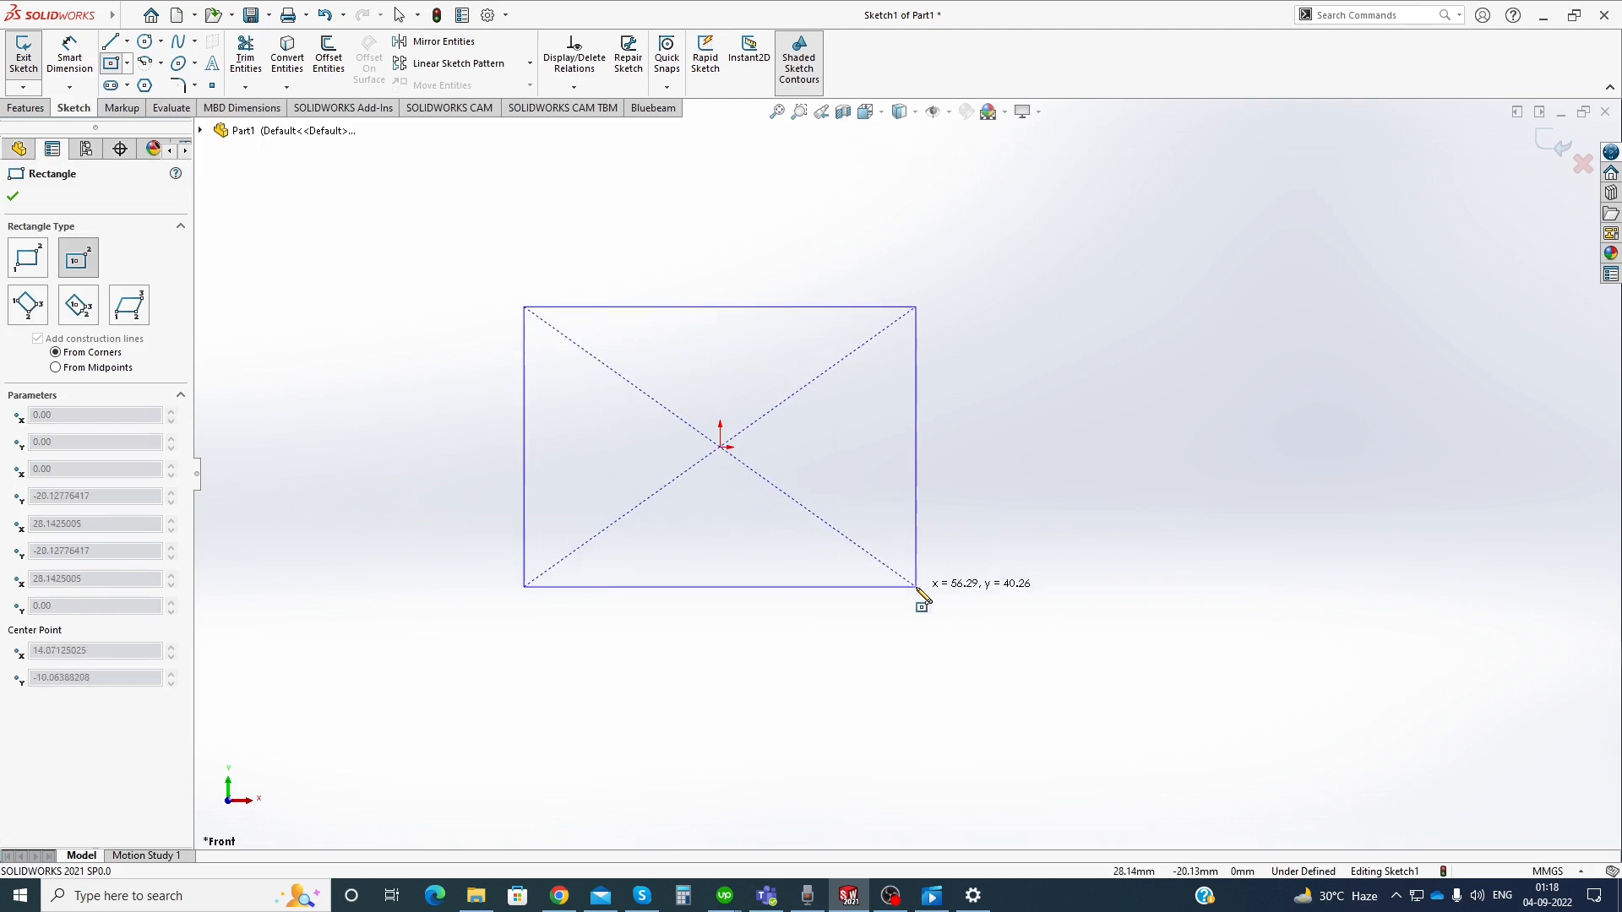
left_click(917, 586)
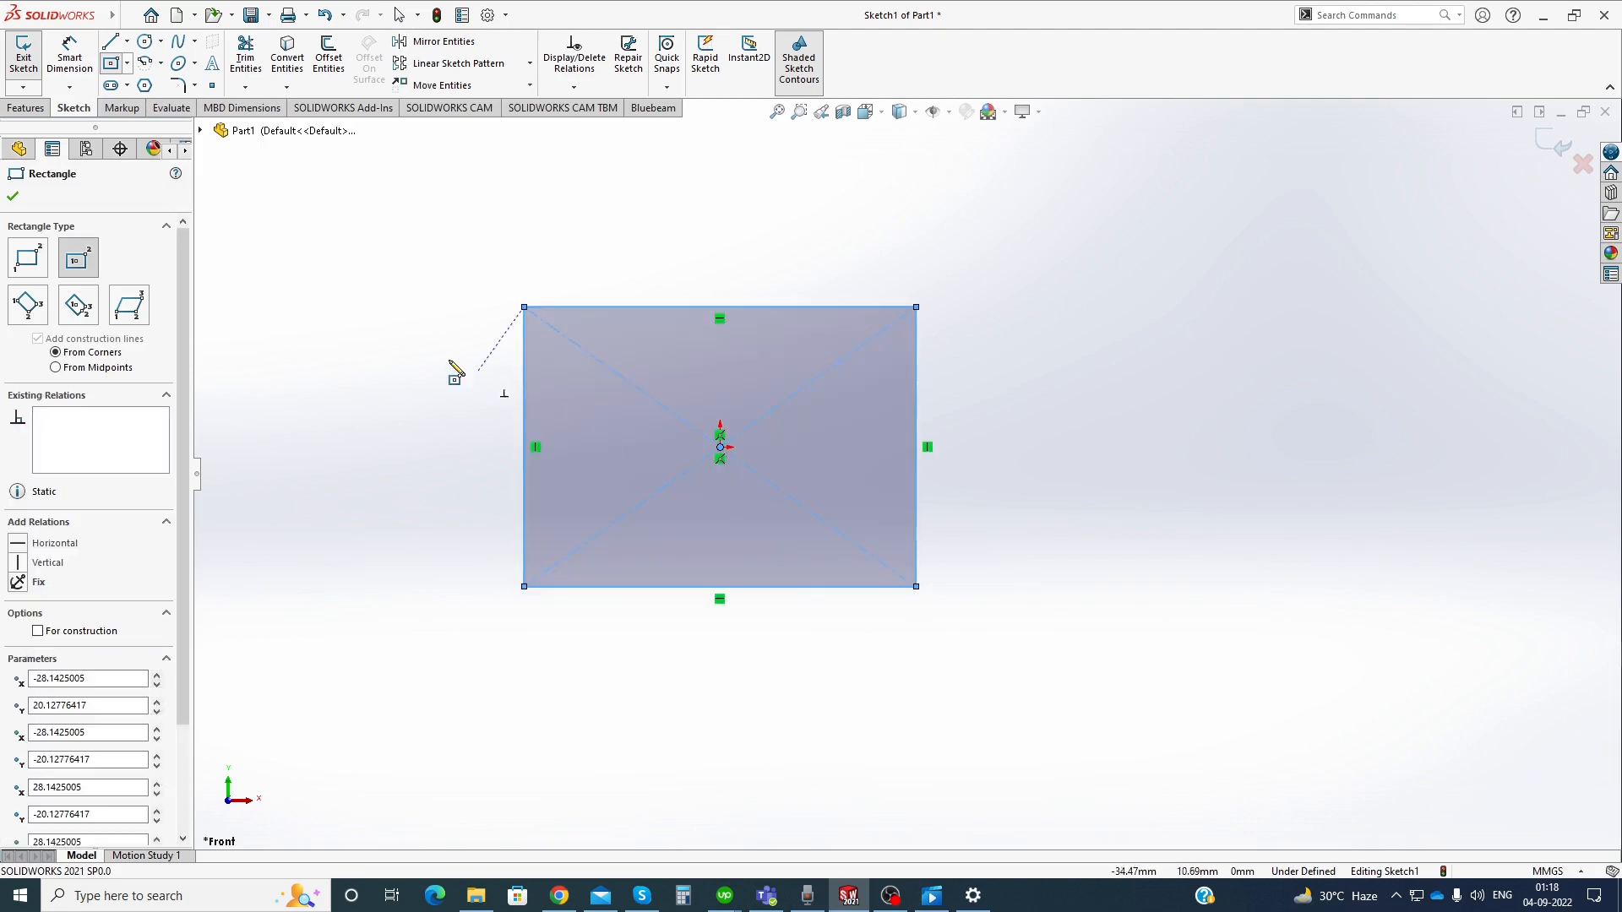
Sketch two more center rectangles overlapping the first, a tall one about 30 × 123 mm and a wide one about 69 × 32 mm
left_click(650, 227)
left_click(755, 661)
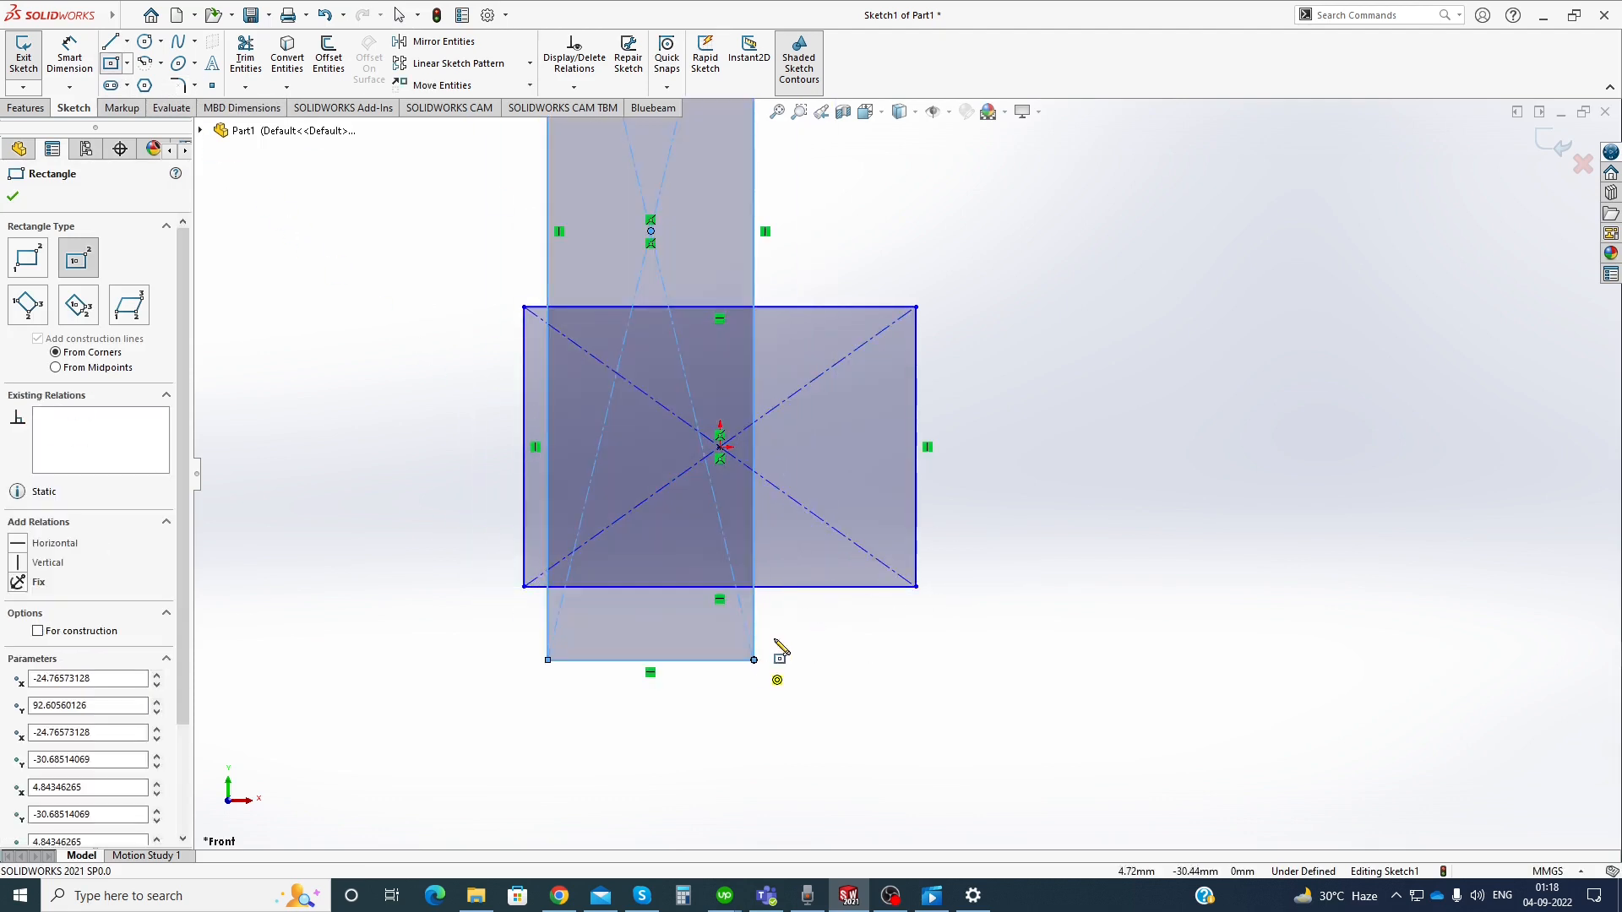
left_click(734, 277)
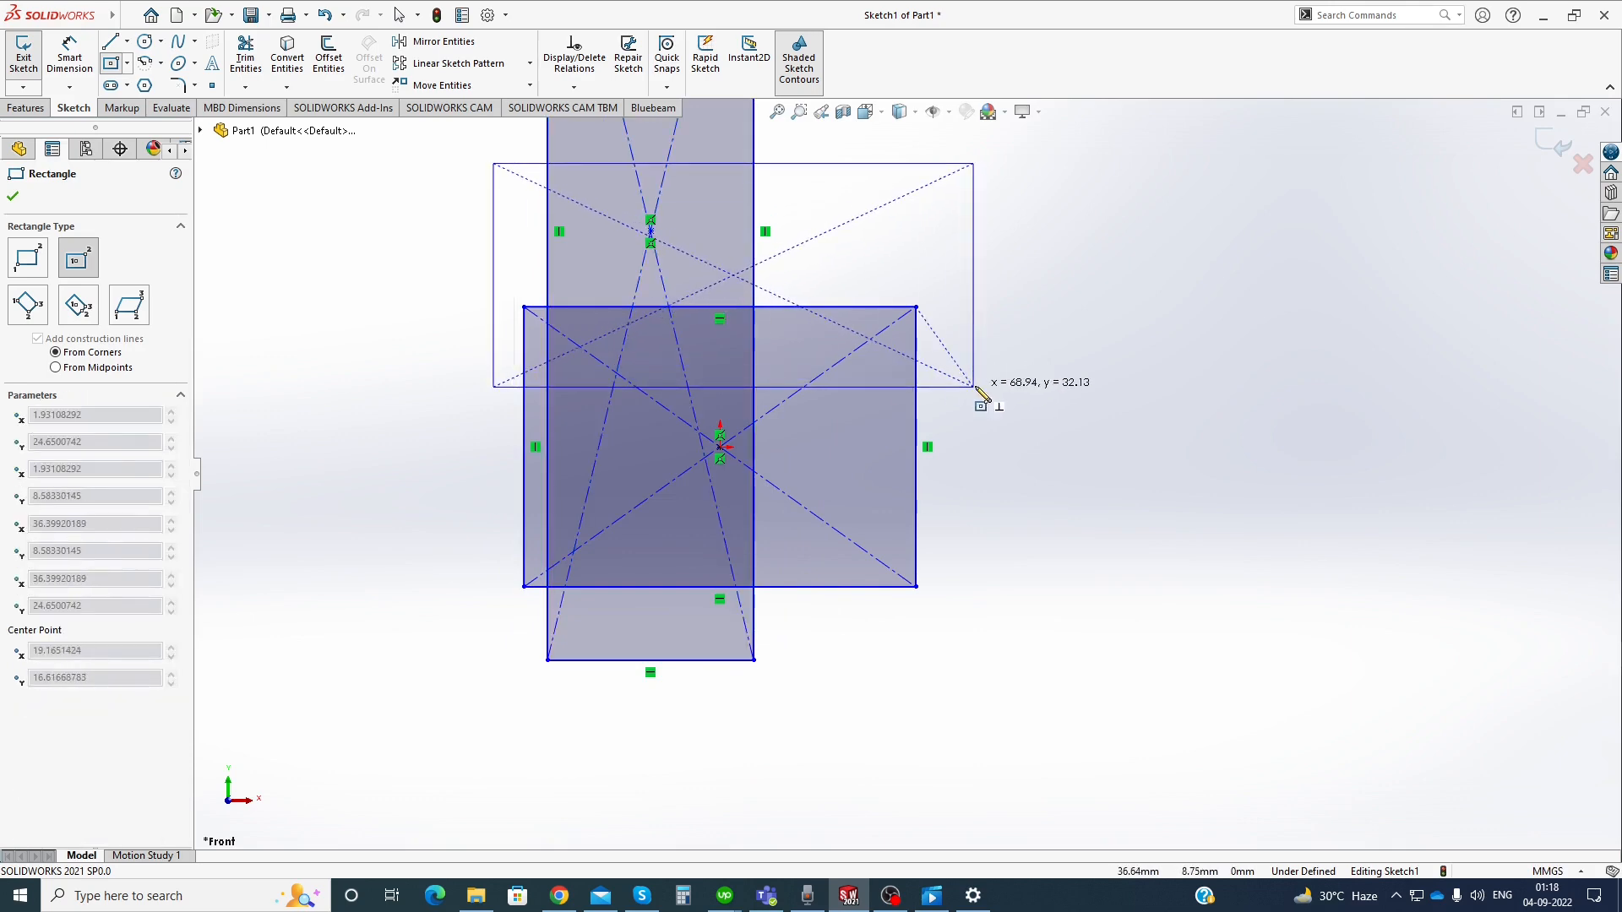
left_click(976, 387)
scroll(785, 299, "down", 2)
scroll(902, 439, "up", 3)
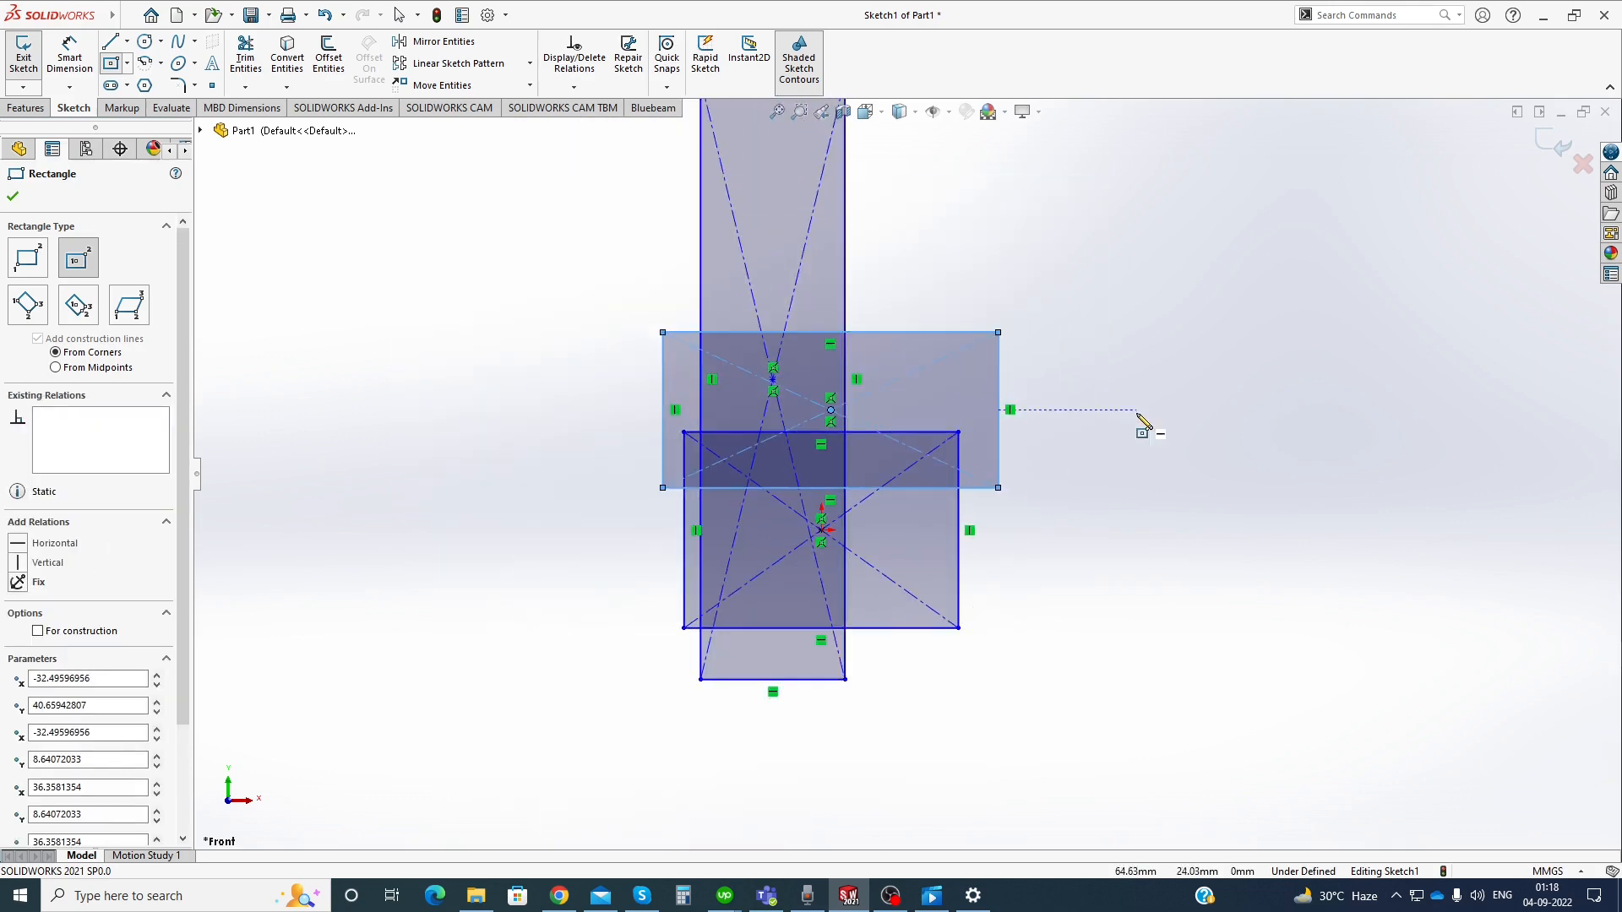
key("Escape")
scroll(860, 353, "down", 2)
key("f")
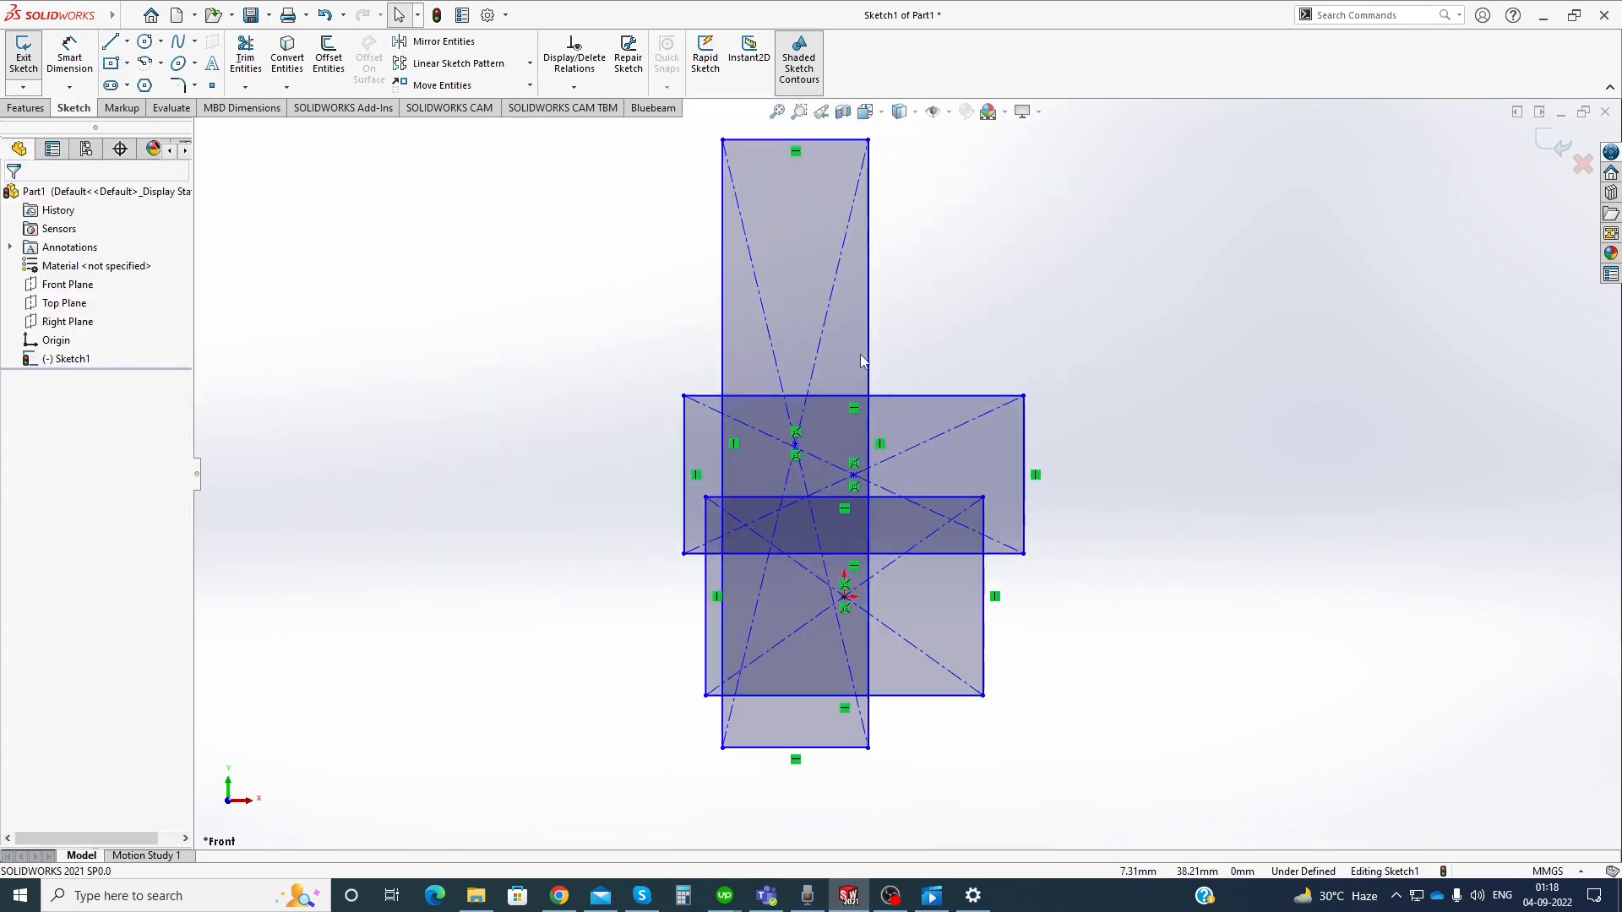
Power trim the overlapping inner segments and construction diagonals of the three rectangles
left_click(245, 87)
left_click(264, 105)
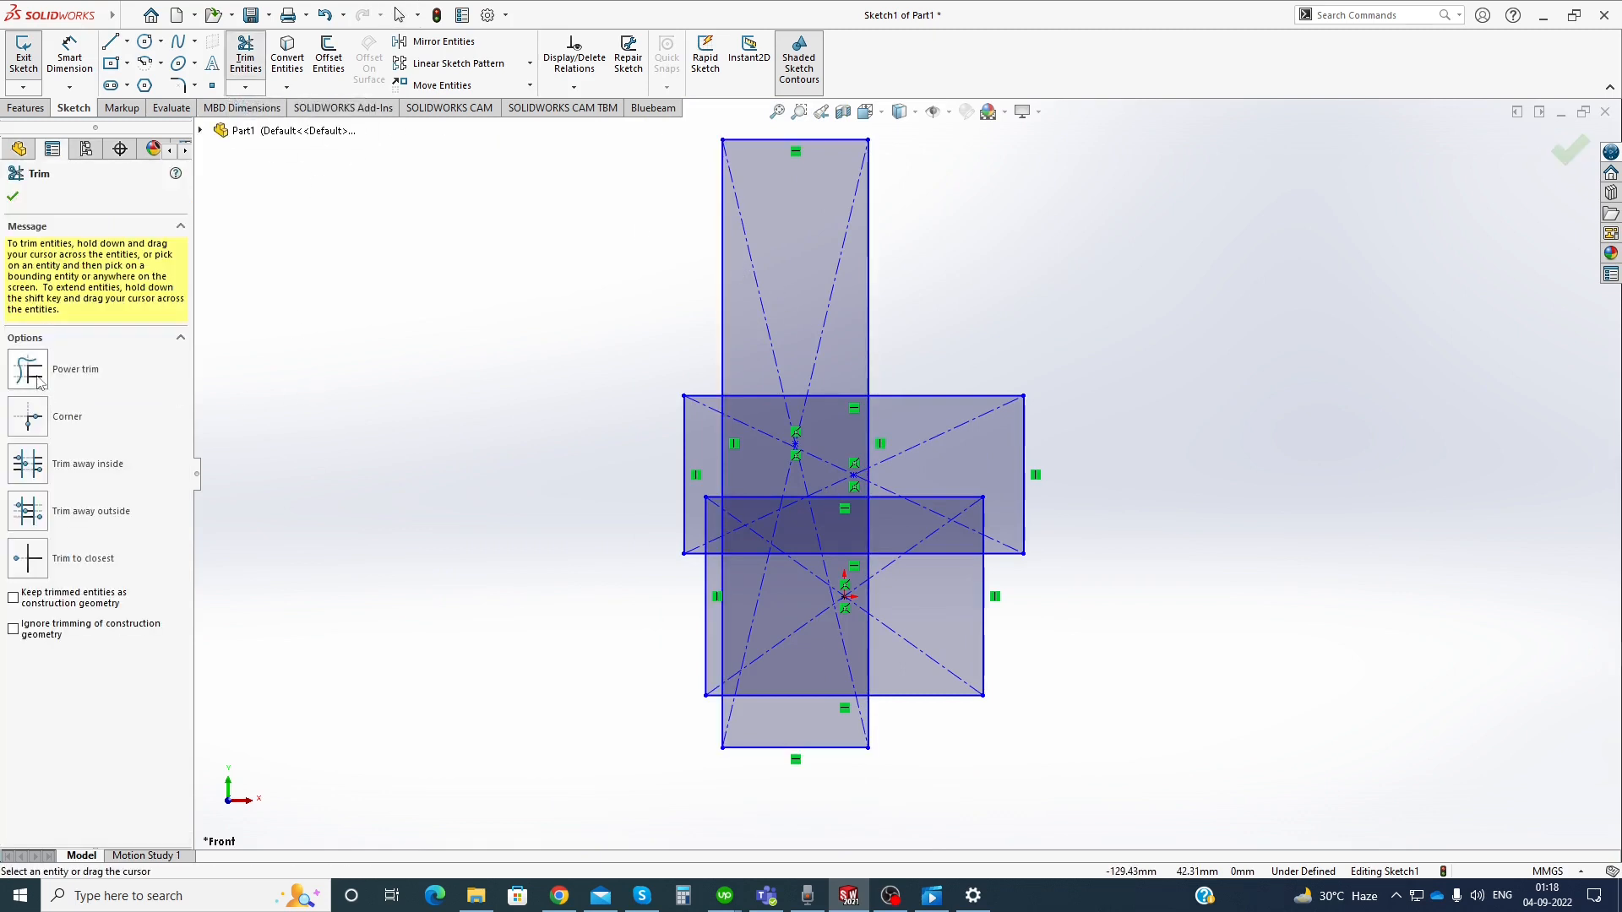
left_click(28, 370)
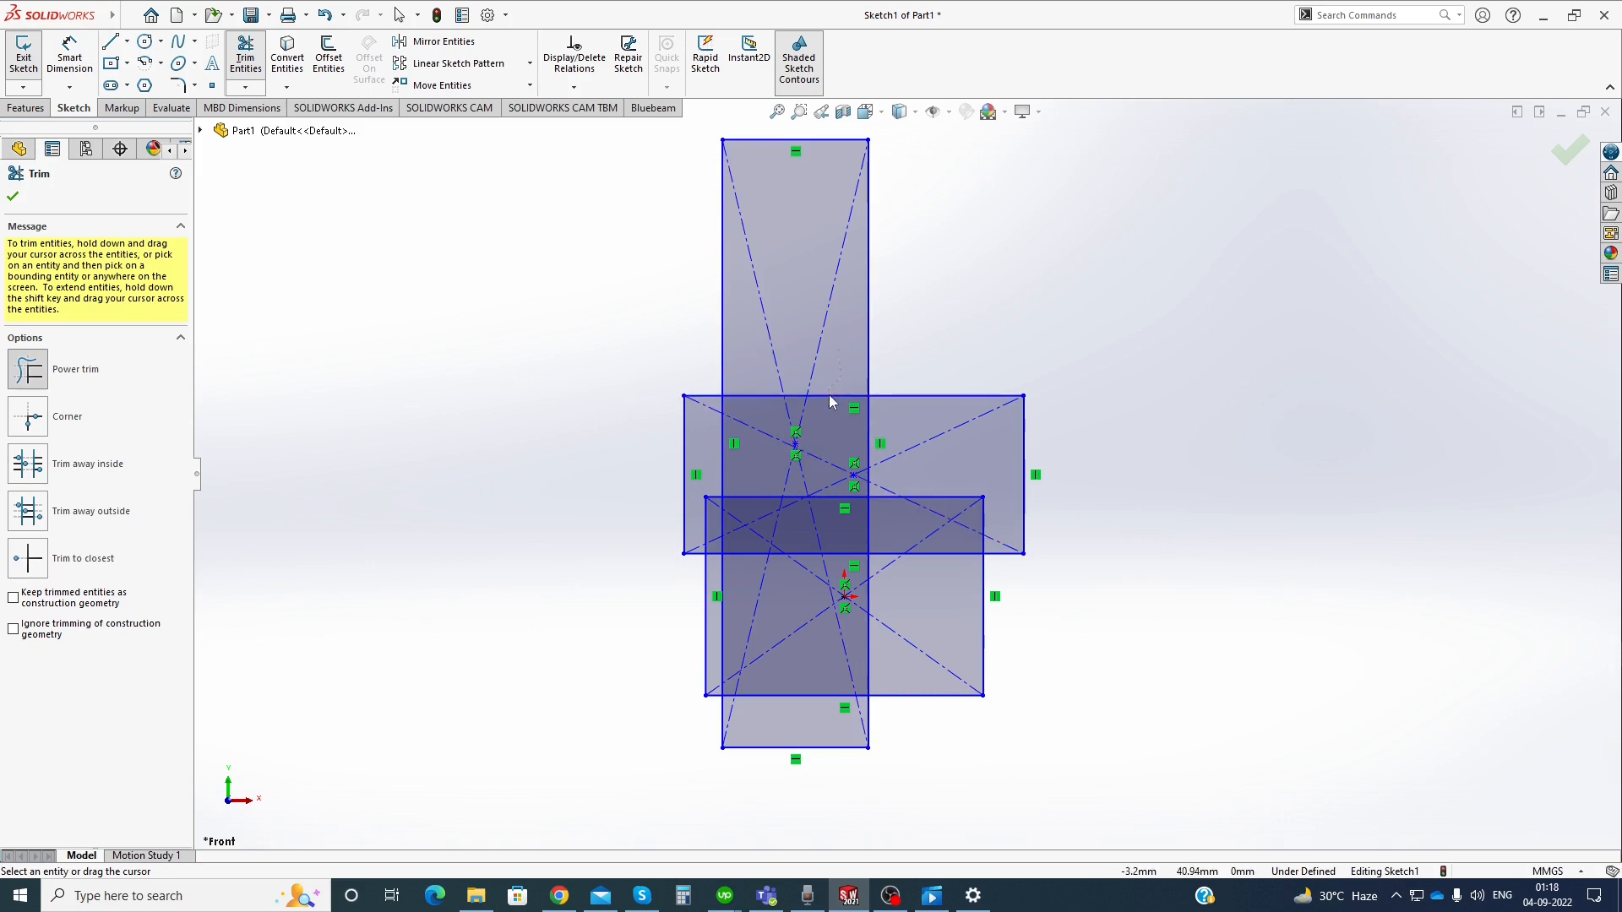
mouse_move(832, 402)
left_mouse_down()
mouse_move(858, 425)
mouse_move(900, 423)
mouse_move(930, 460)
mouse_move(943, 558)
mouse_move(894, 644)
mouse_move(739, 657)
mouse_move(719, 617)
mouse_move(728, 470)
mouse_move(750, 432)
mouse_move(796, 414)
mouse_move(827, 356)
mouse_move(807, 331)
mouse_move(760, 407)
mouse_move(813, 483)
mouse_move(803, 429)
mouse_move(881, 504)
mouse_move(836, 540)
mouse_move(786, 549)
mouse_move(887, 583)
mouse_move(914, 637)
left_mouse_up()
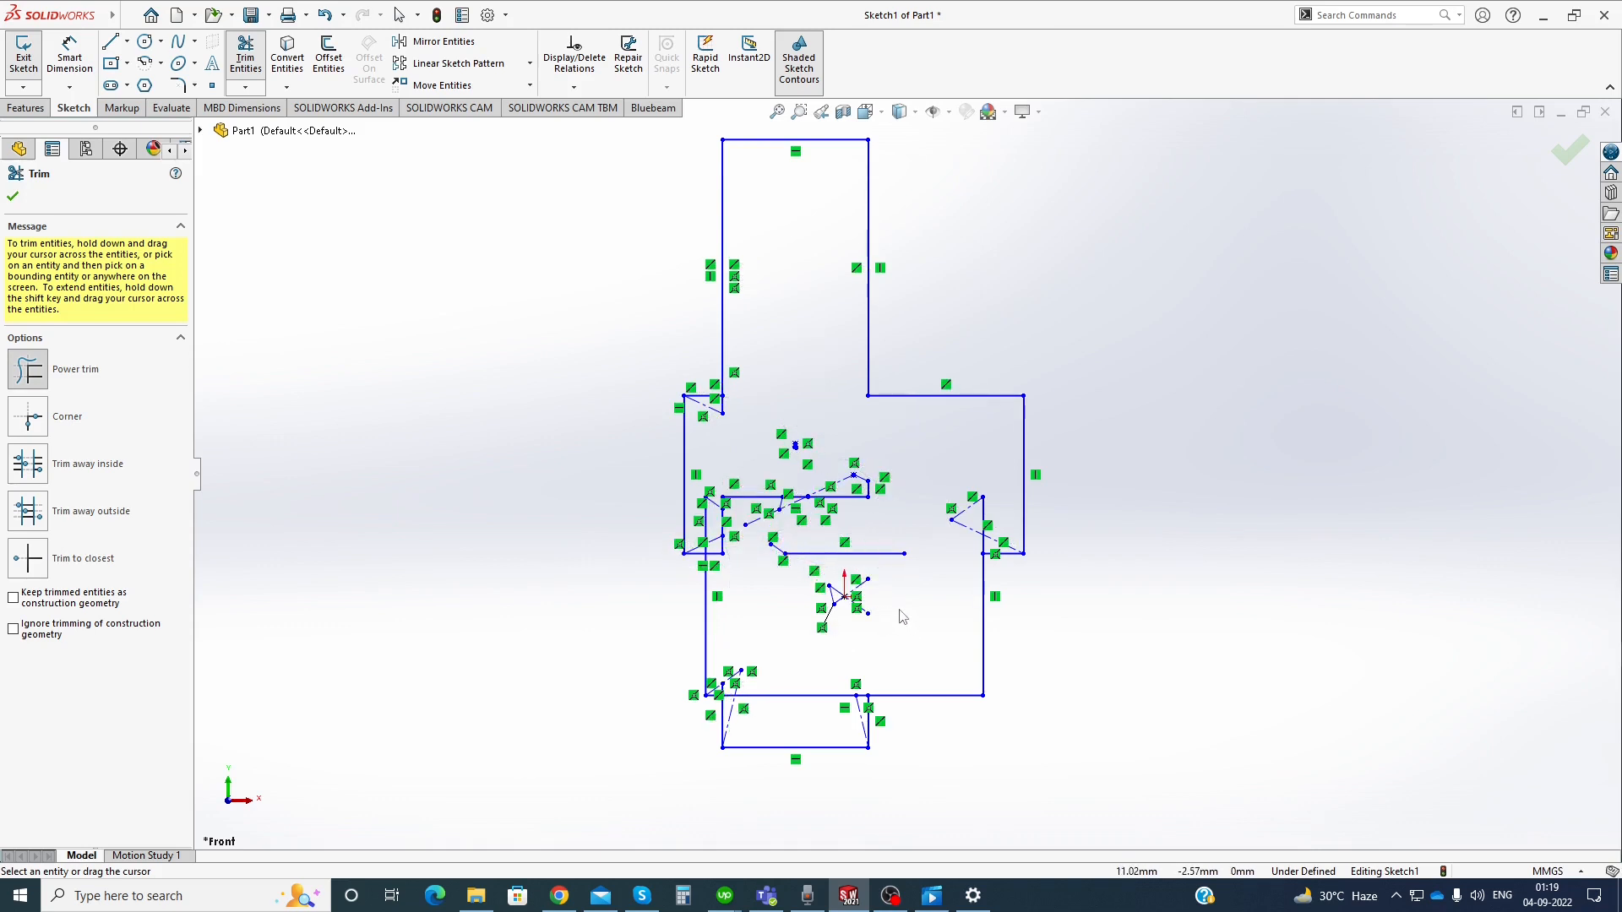
Corner trim the tall rectangle's lower left side with the bottom edge of the origin-centred rectangle
left_click(29, 417)
scroll(825, 581, "down", 8)
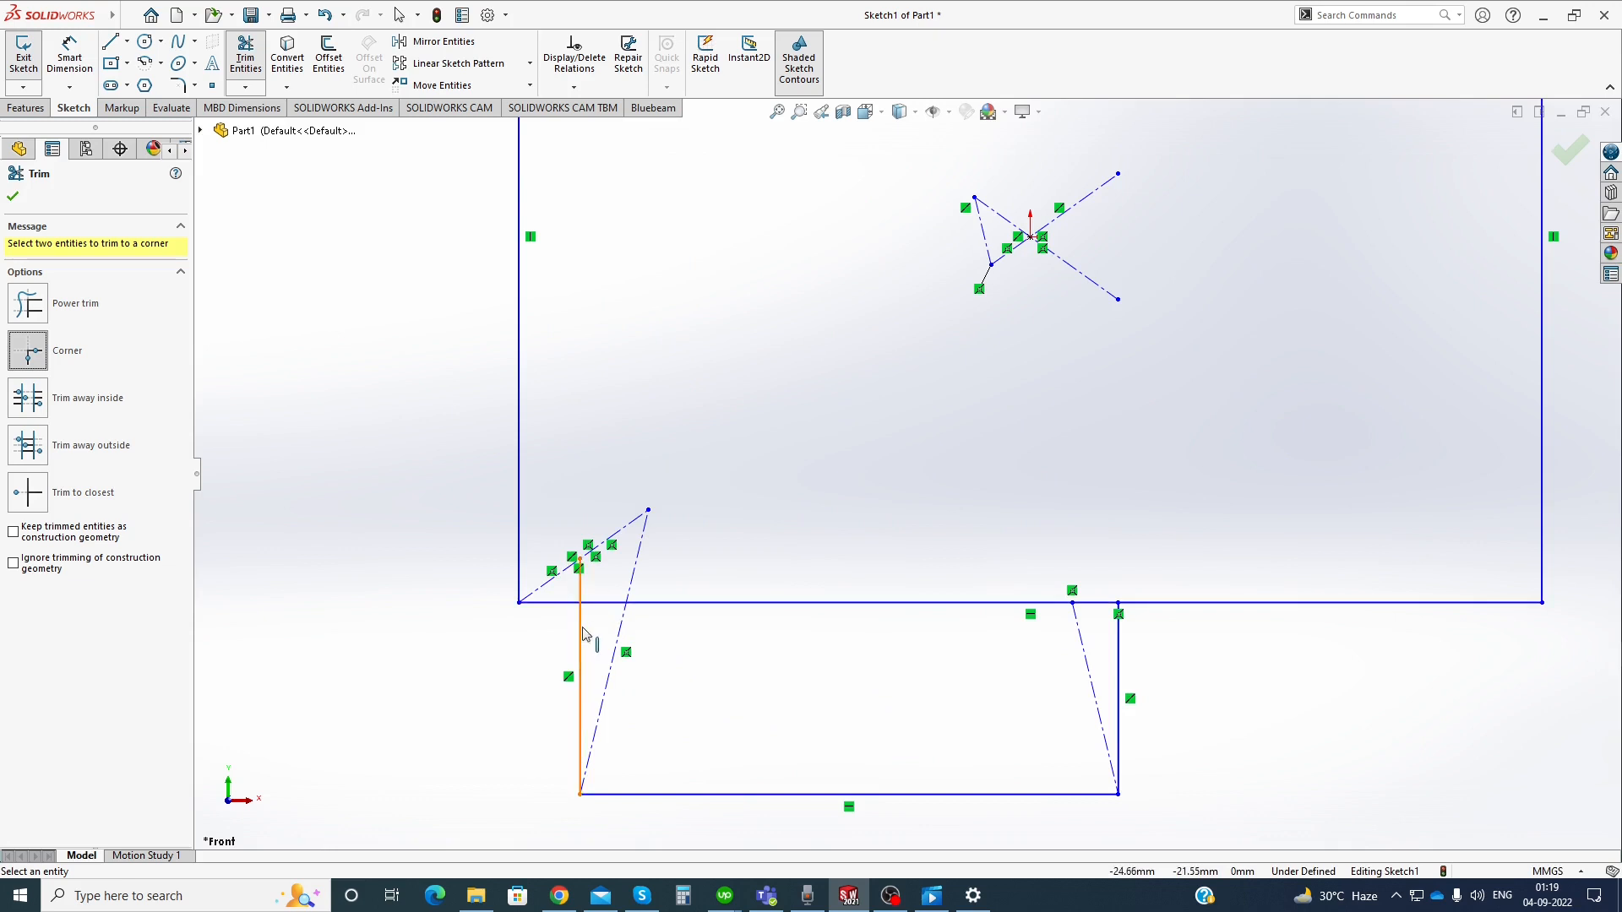
scroll(588, 632, "down", 3)
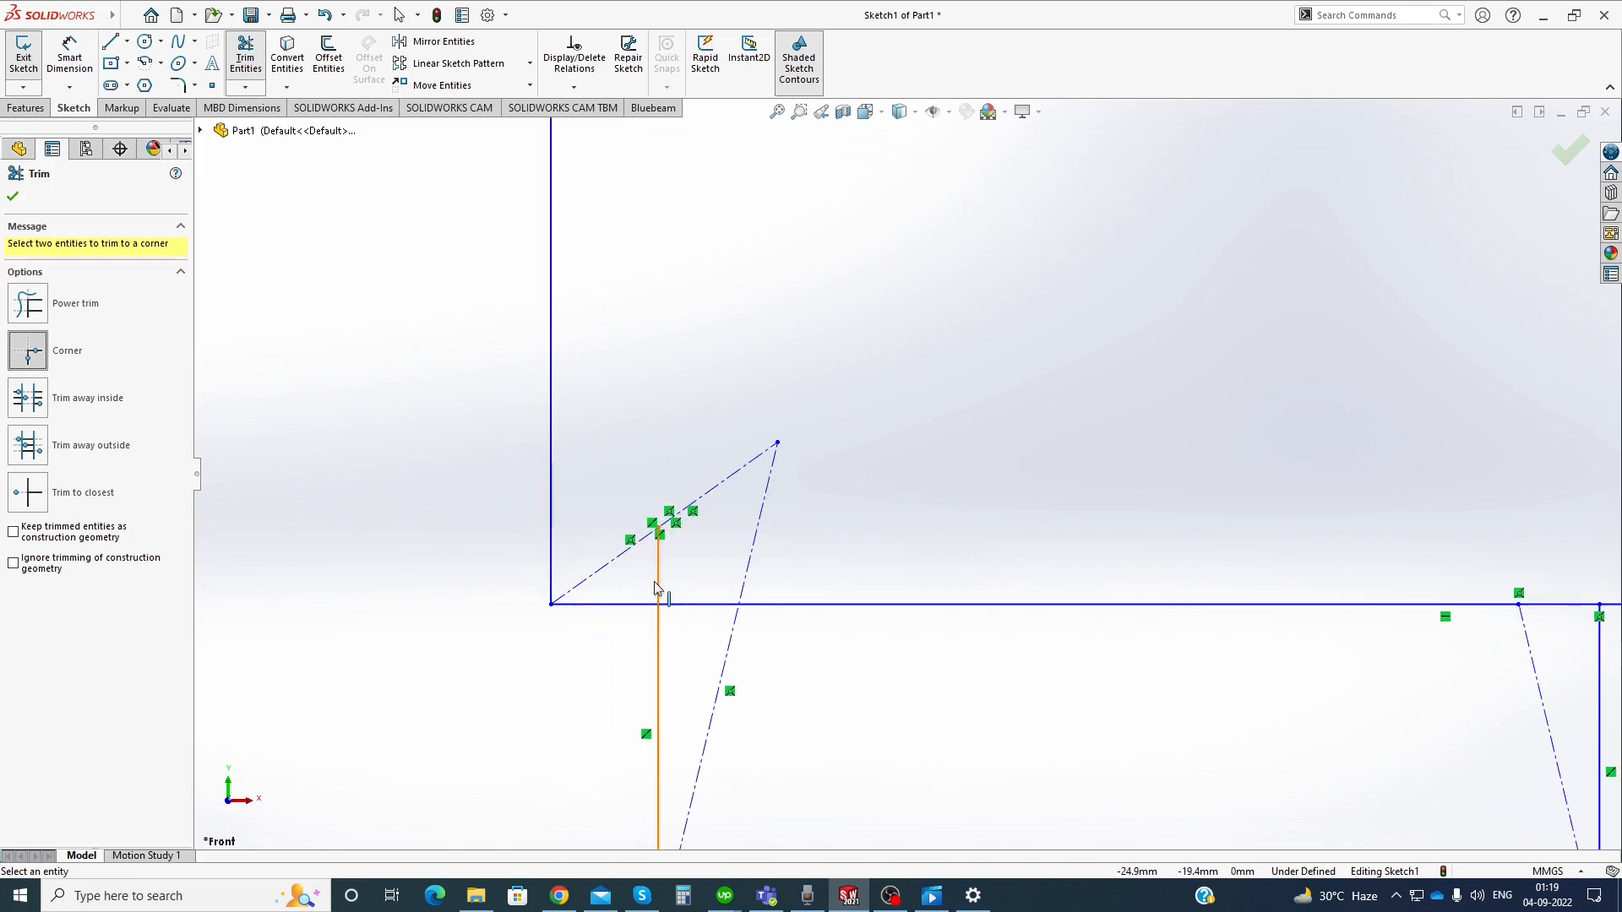
left_click(658, 642)
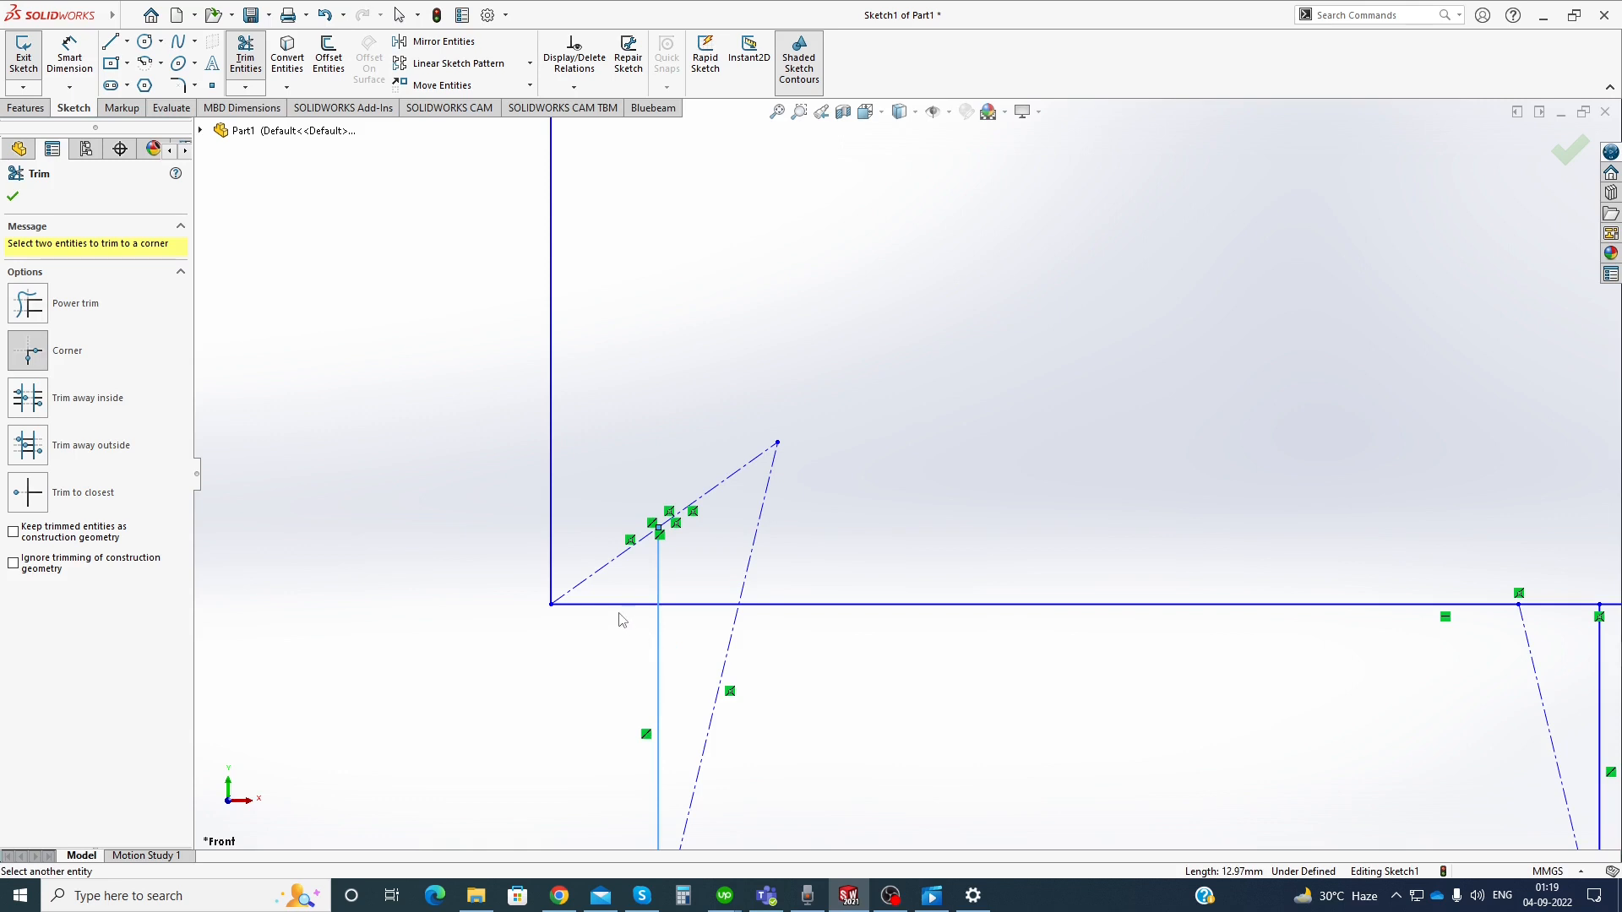
left_click(617, 606)
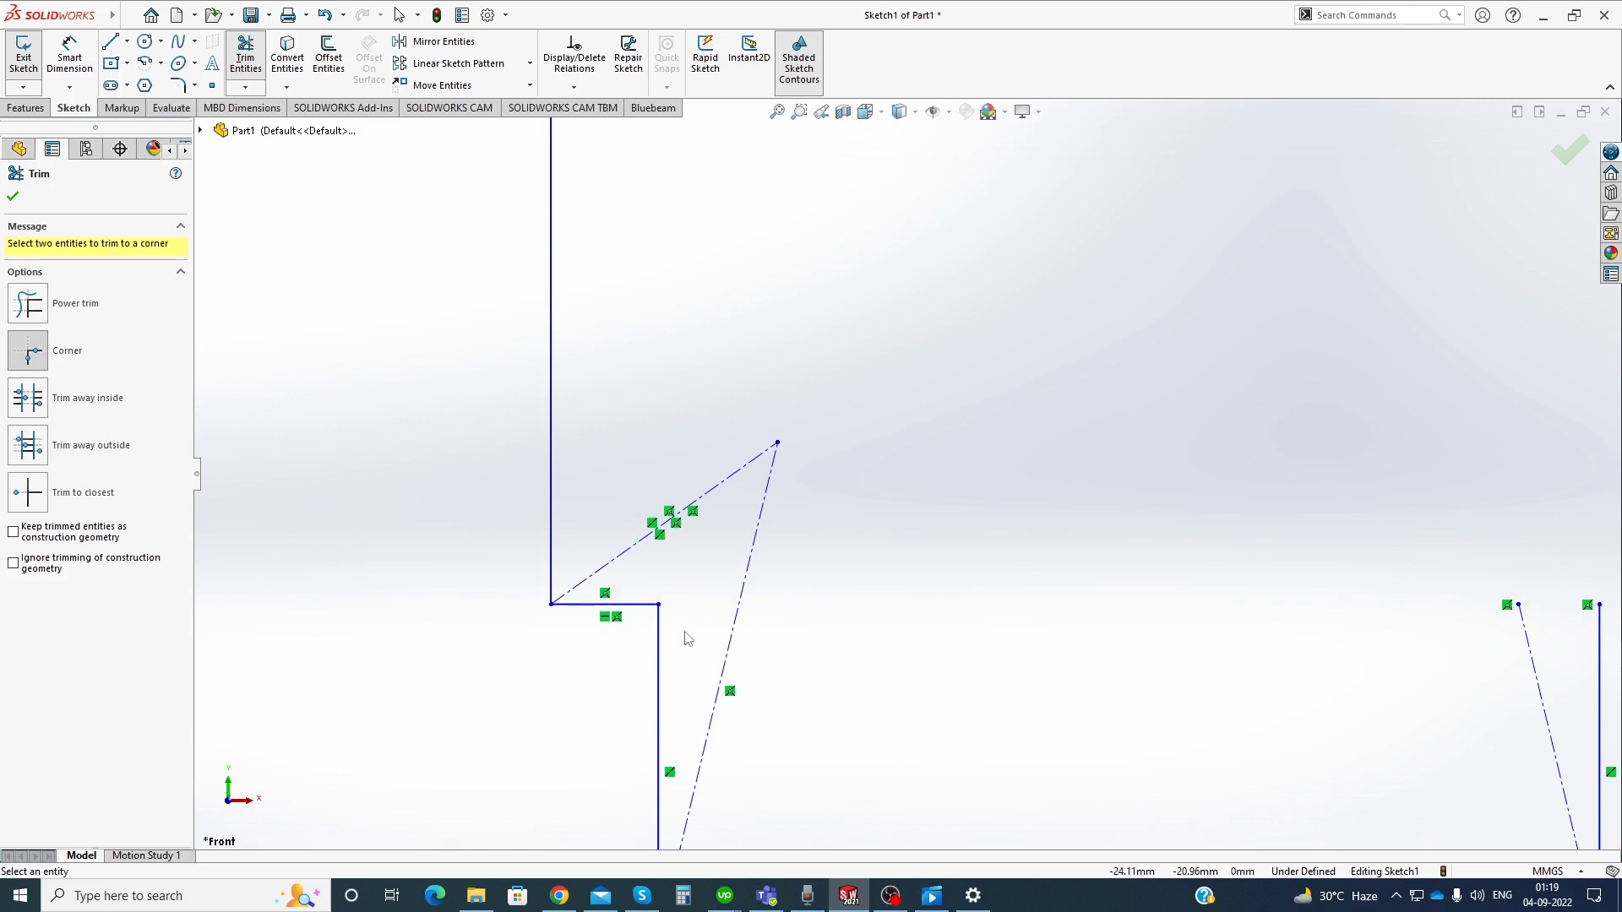
scroll(683, 627, "down", 3)
scroll(667, 473, "up", 1)
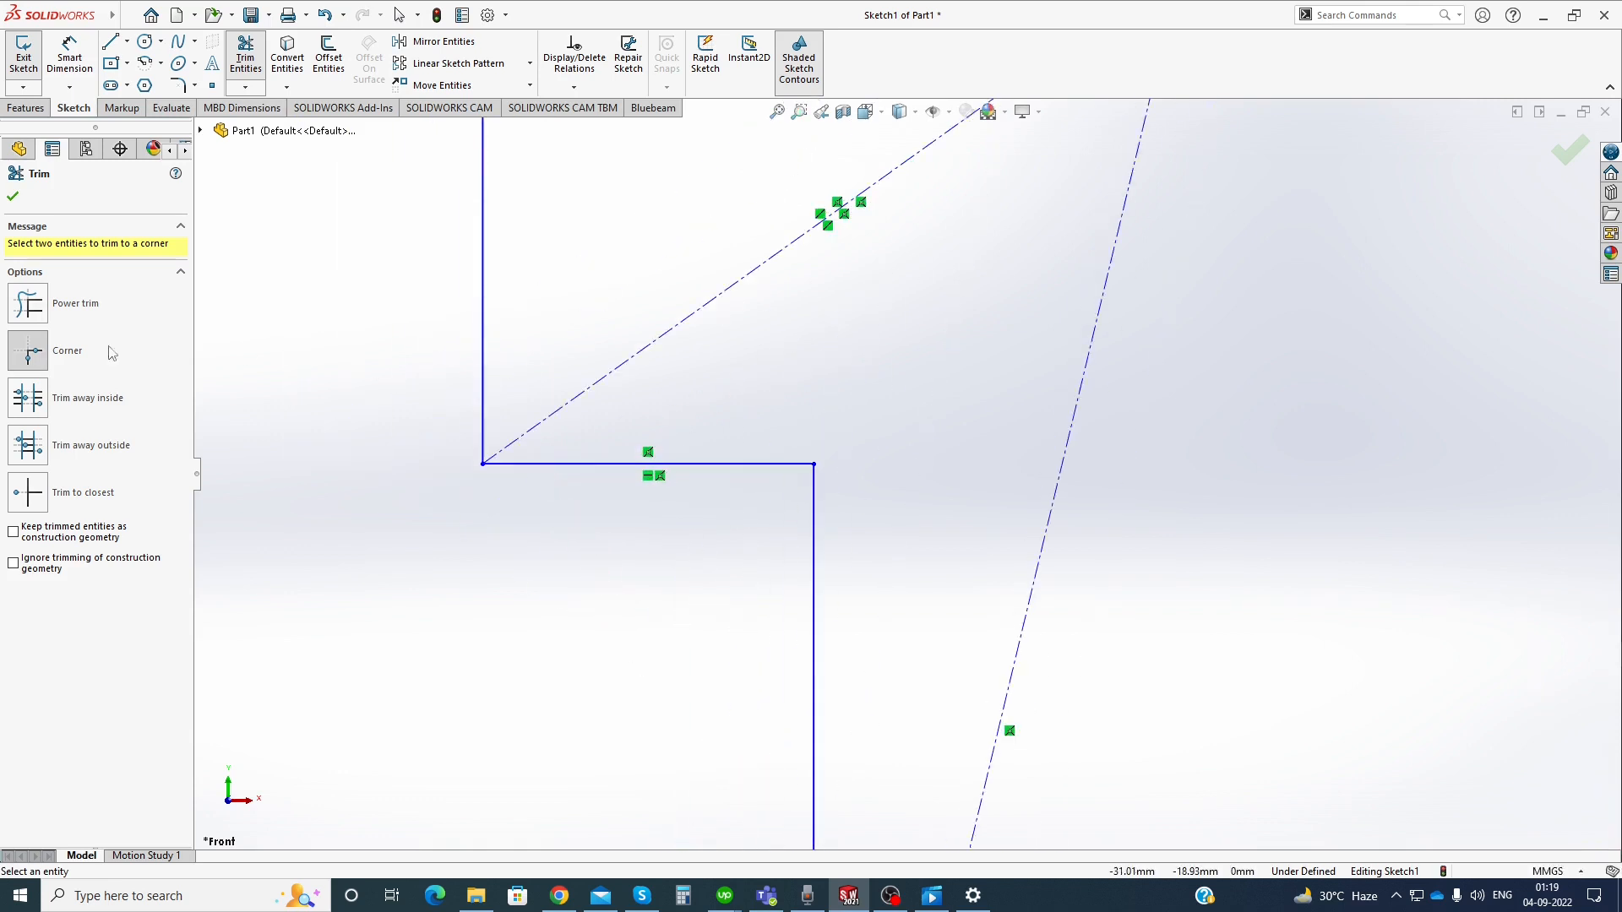
key("f")
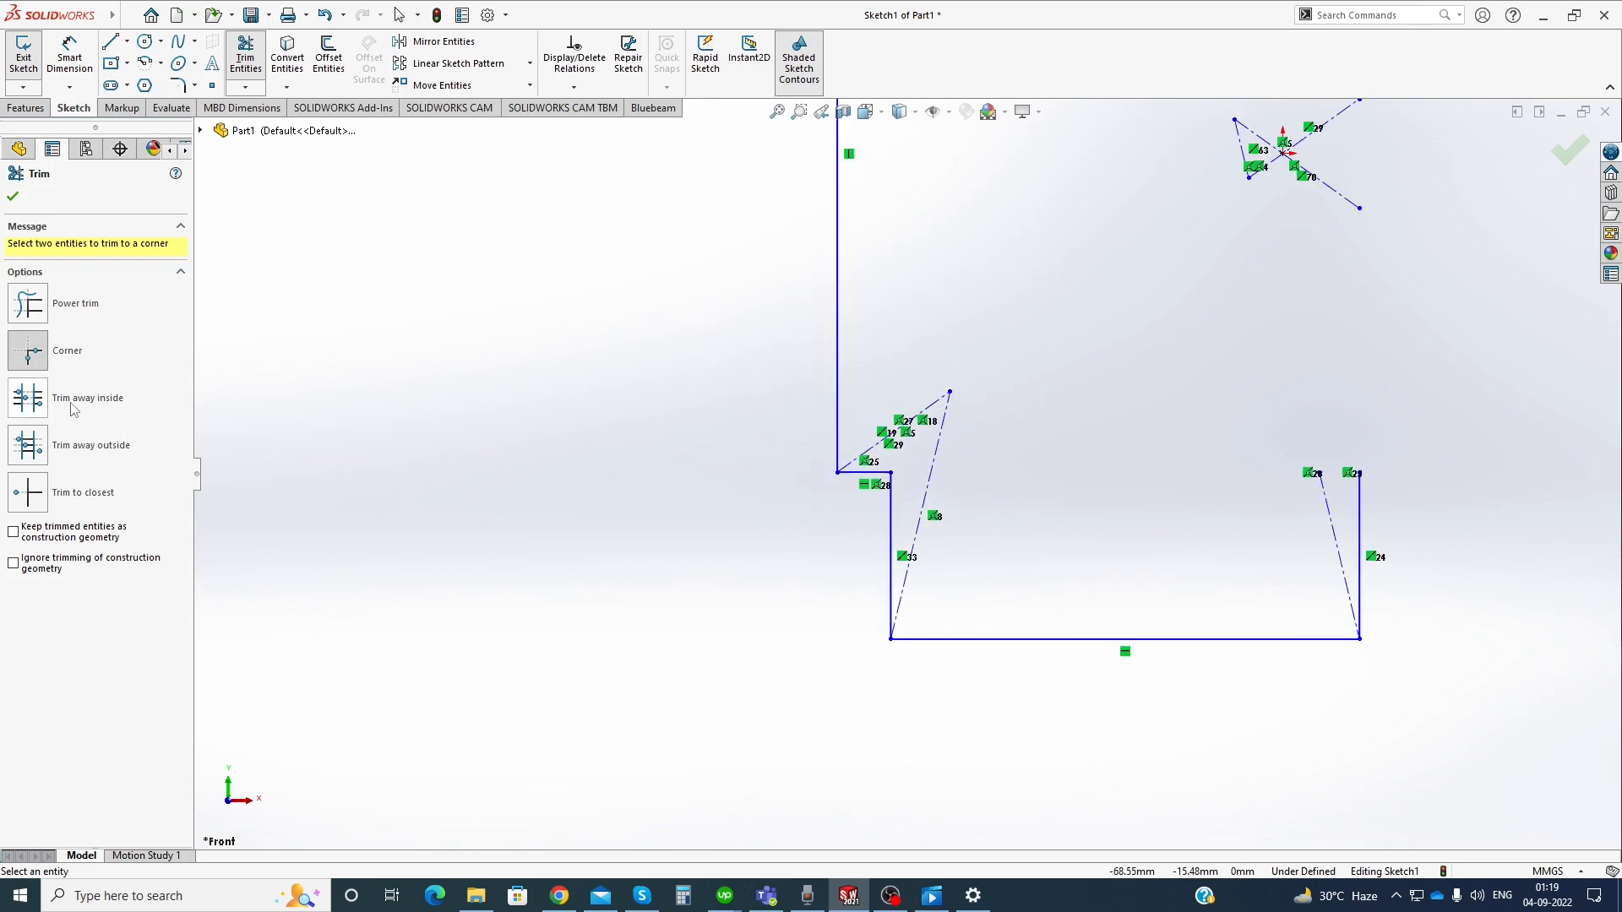
left_click(28, 398)
scroll(622, 465, "up", 5)
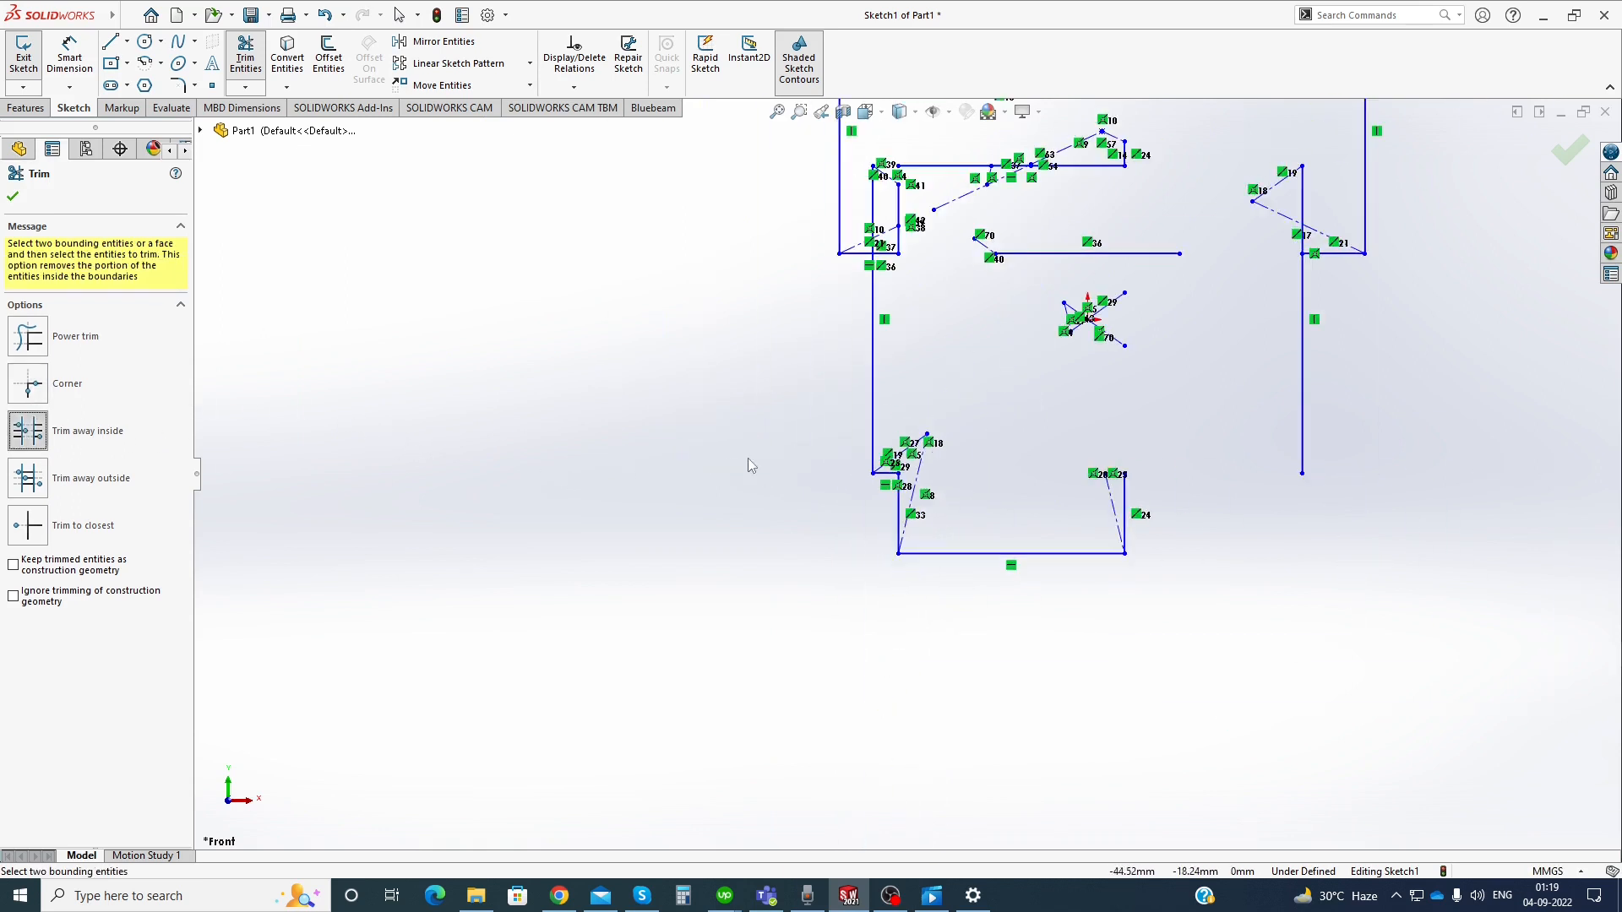
scroll(911, 326, "down", 2)
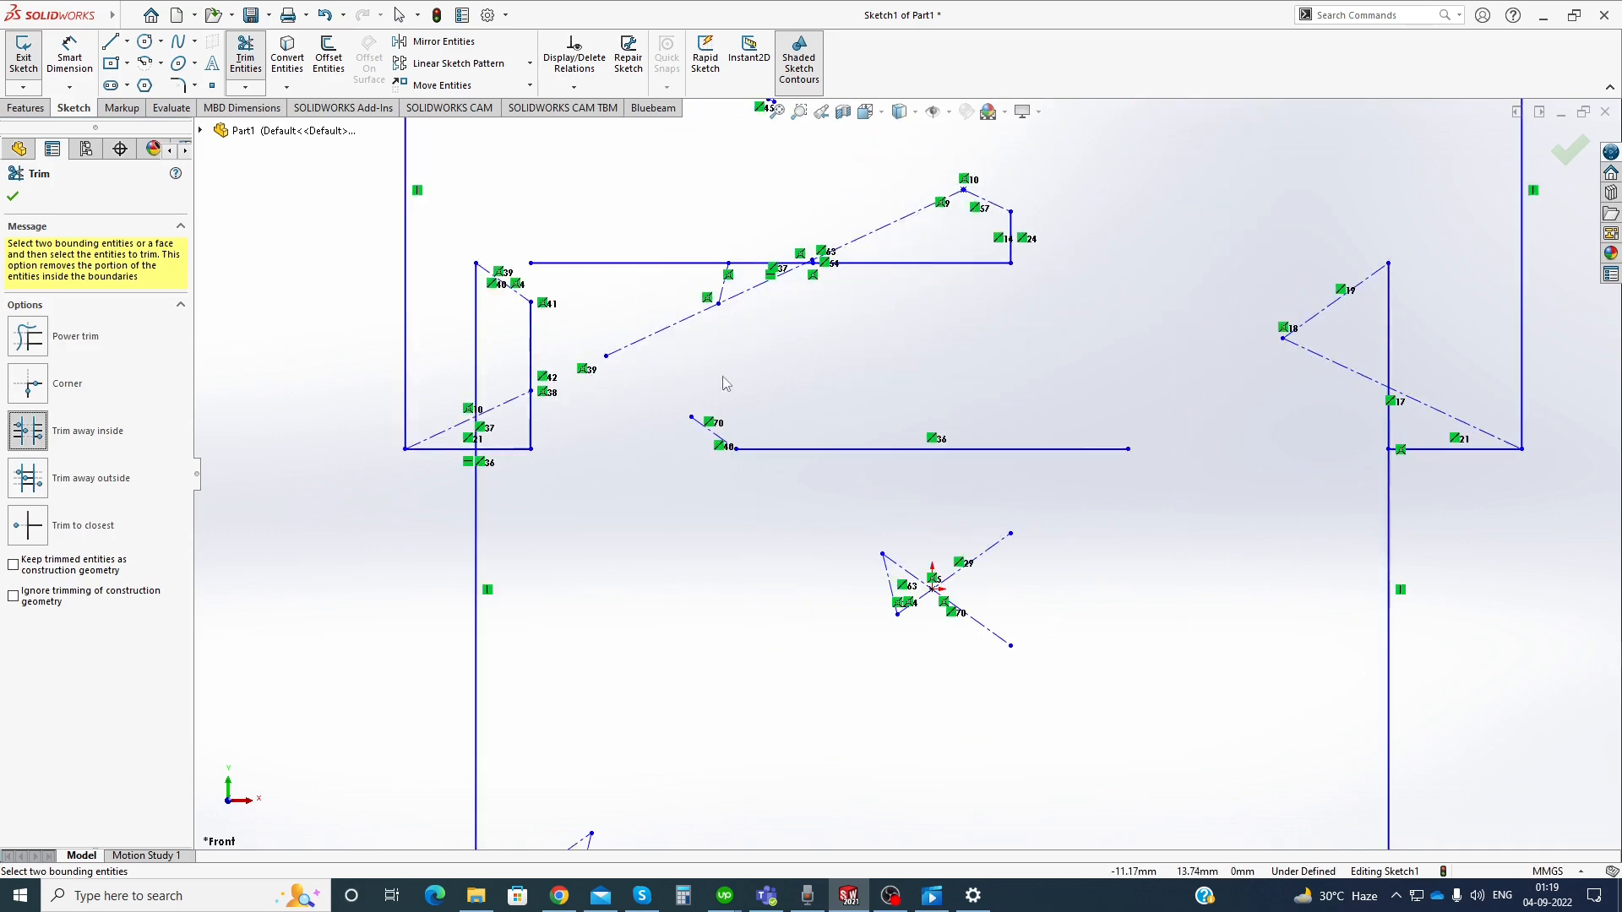
scroll(980, 509, "up", 3)
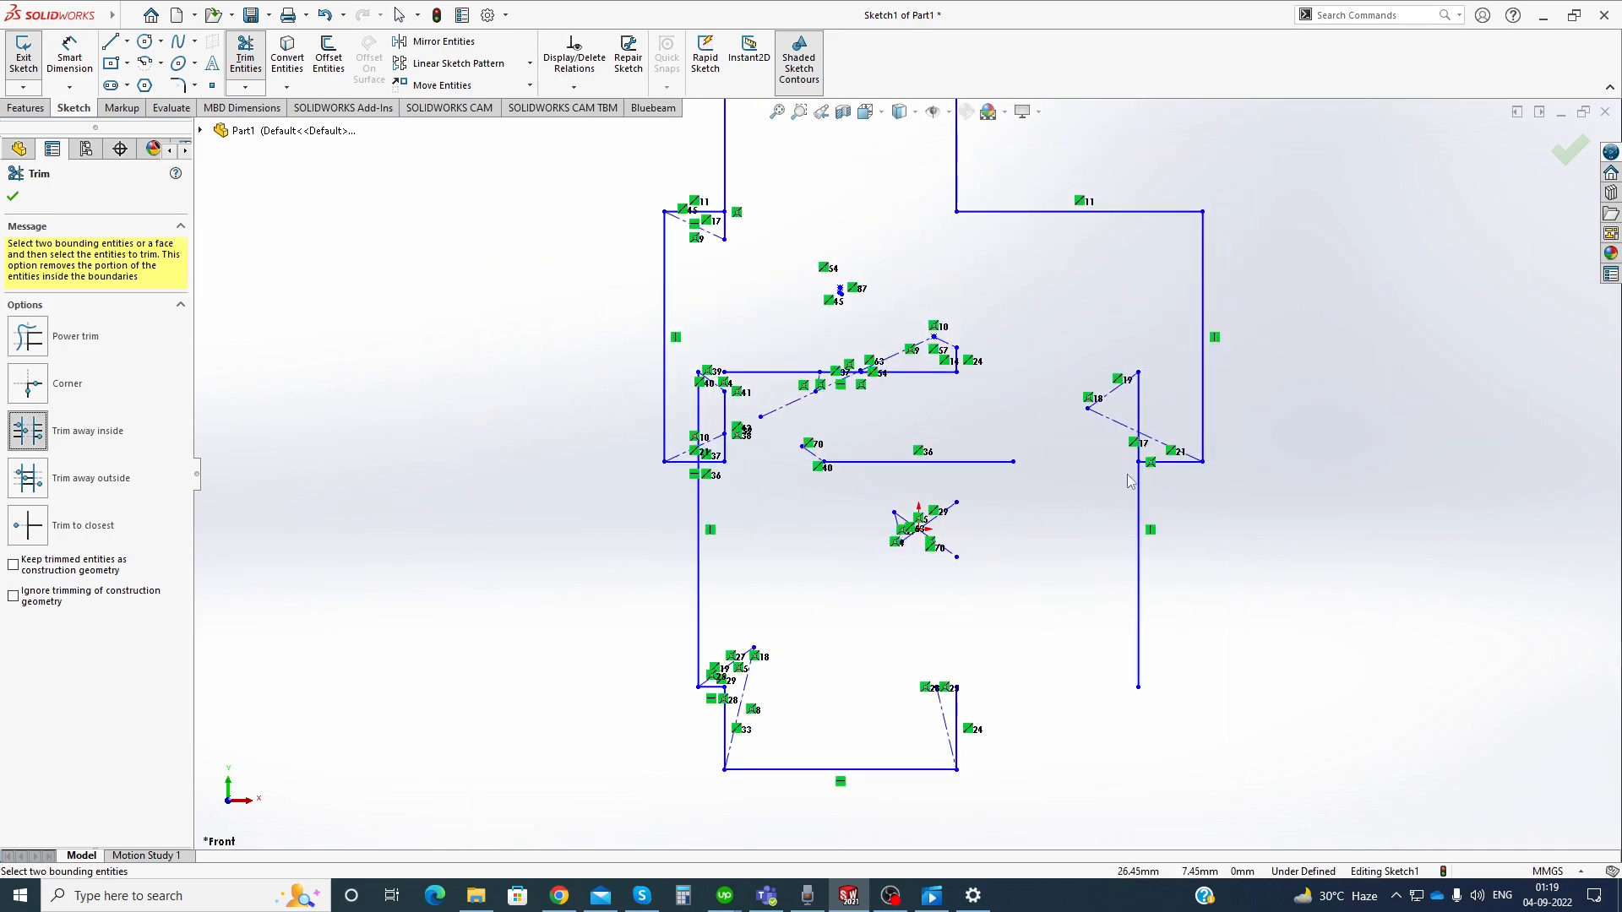
scroll(1127, 474, "down", 3)
scroll(938, 439, "up", 3)
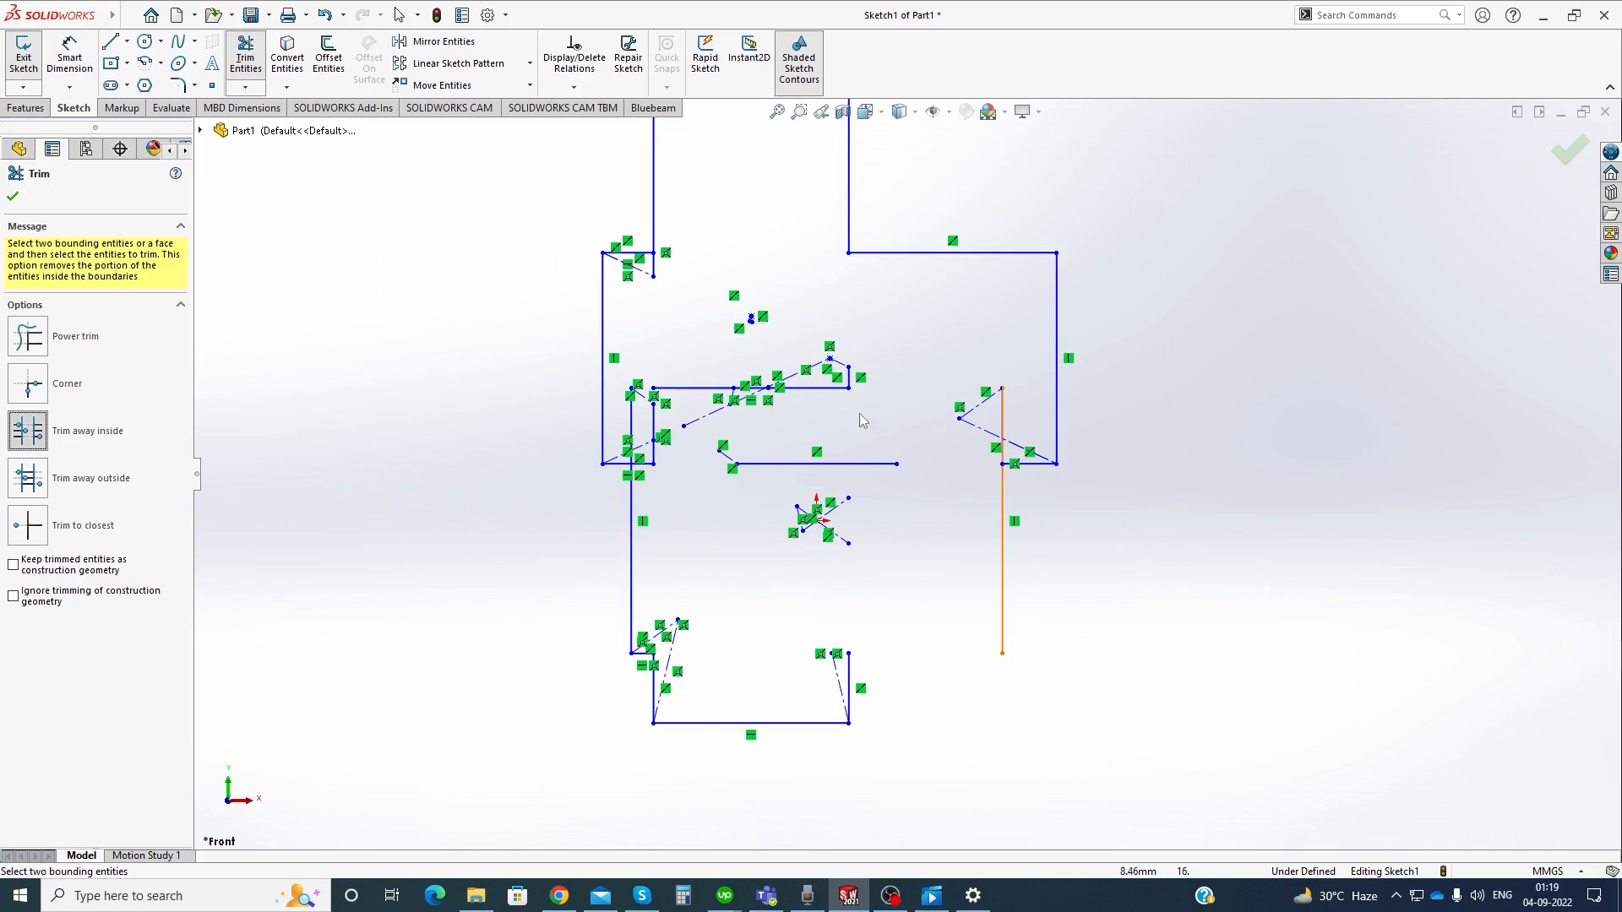
left_click(13, 197)
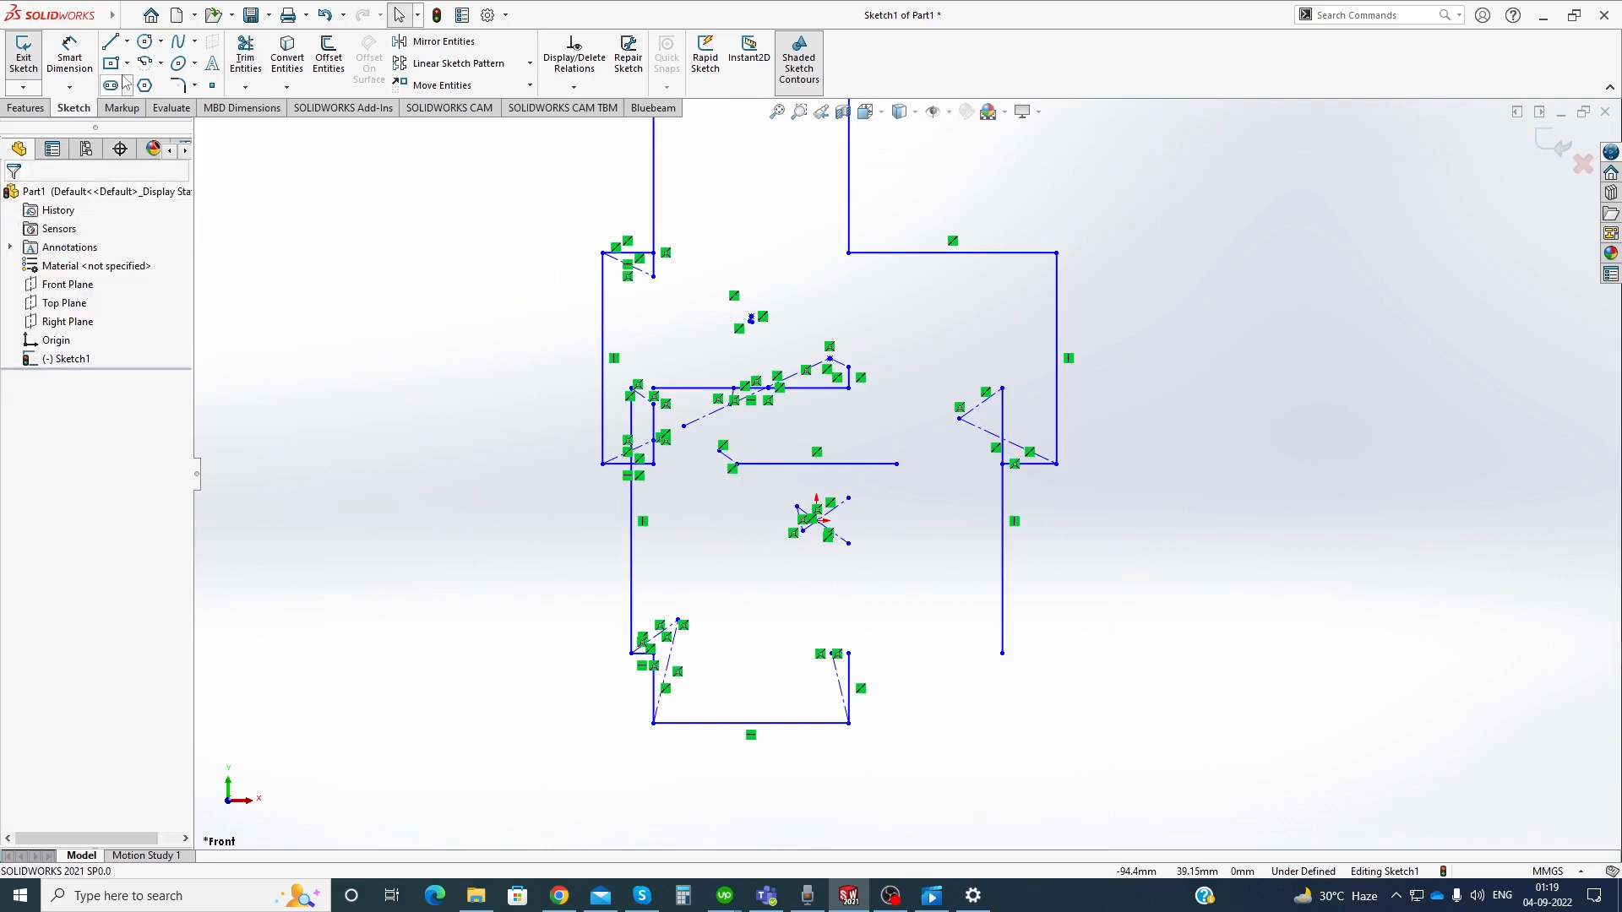
Draw a horizontal line across the wide upper block, extending past both of its vertical sides
left_click(111, 40)
left_click(524, 321)
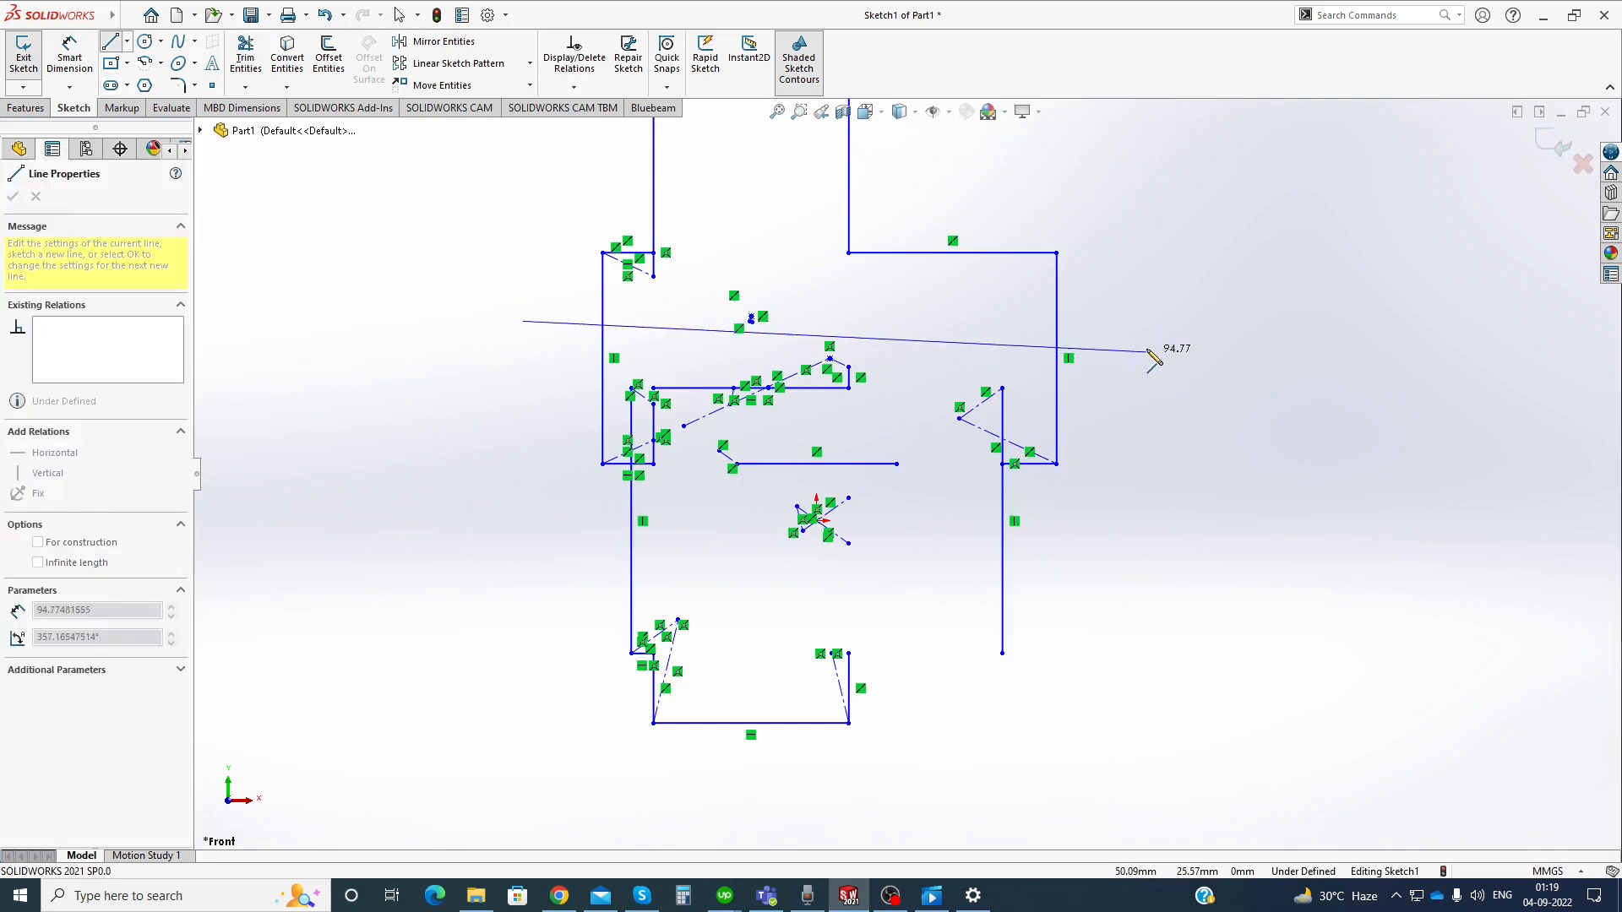
left_click(1107, 321)
key("Escape")
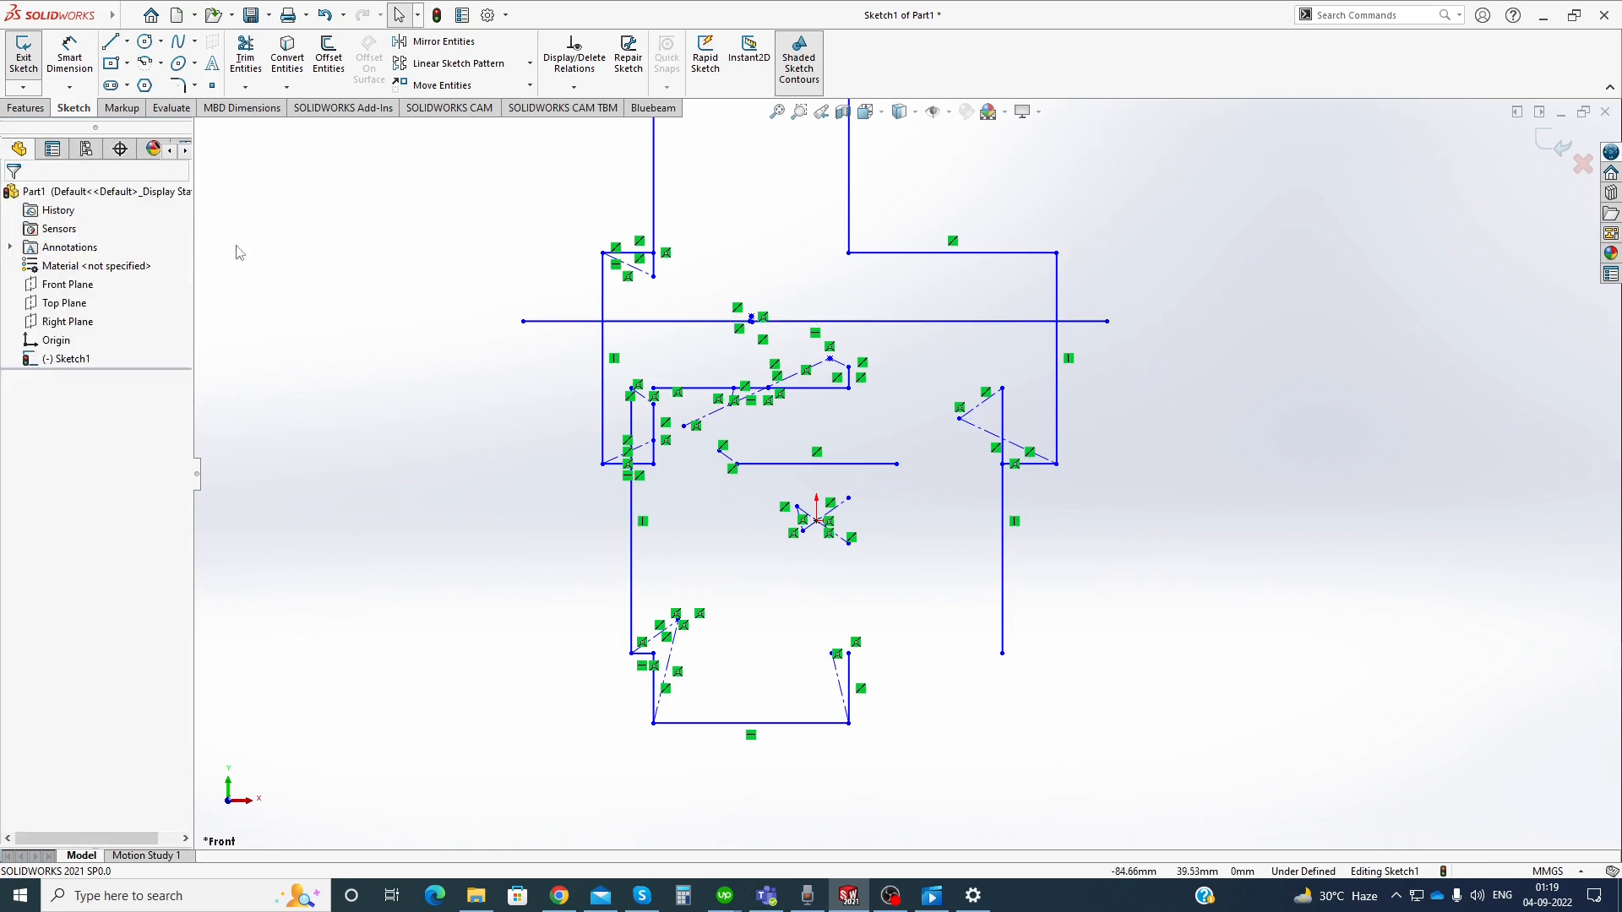
Trim away the inside portion of the horizontal line, using the wide block's two vertical sides as boundaries
left_click(245, 87)
left_click(258, 110)
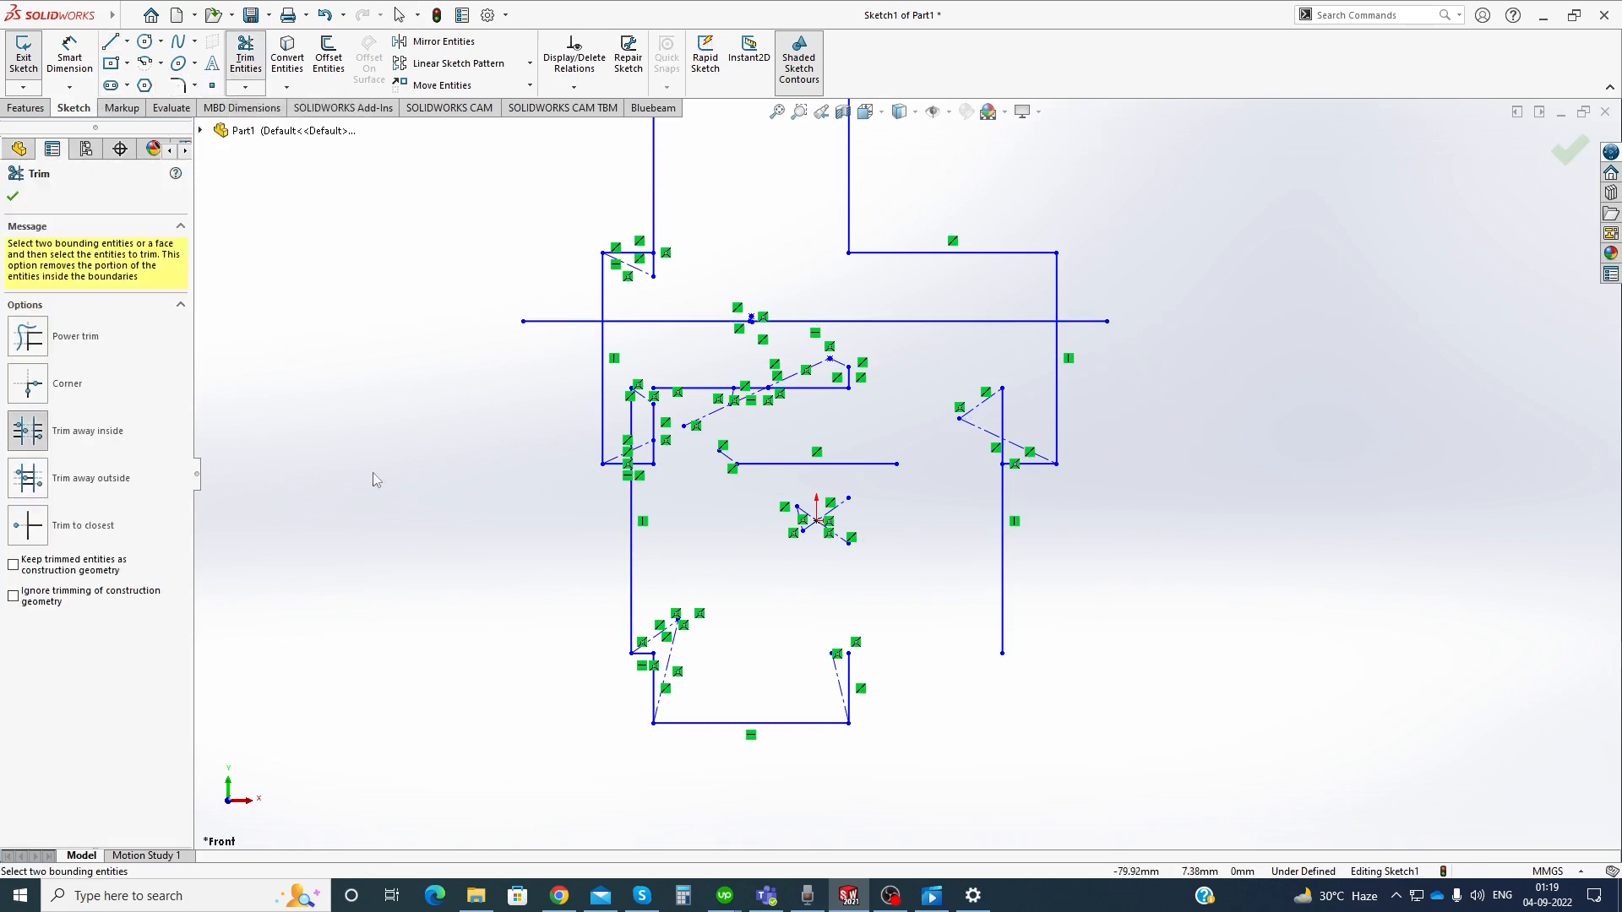
left_click(38, 435)
left_click(603, 347)
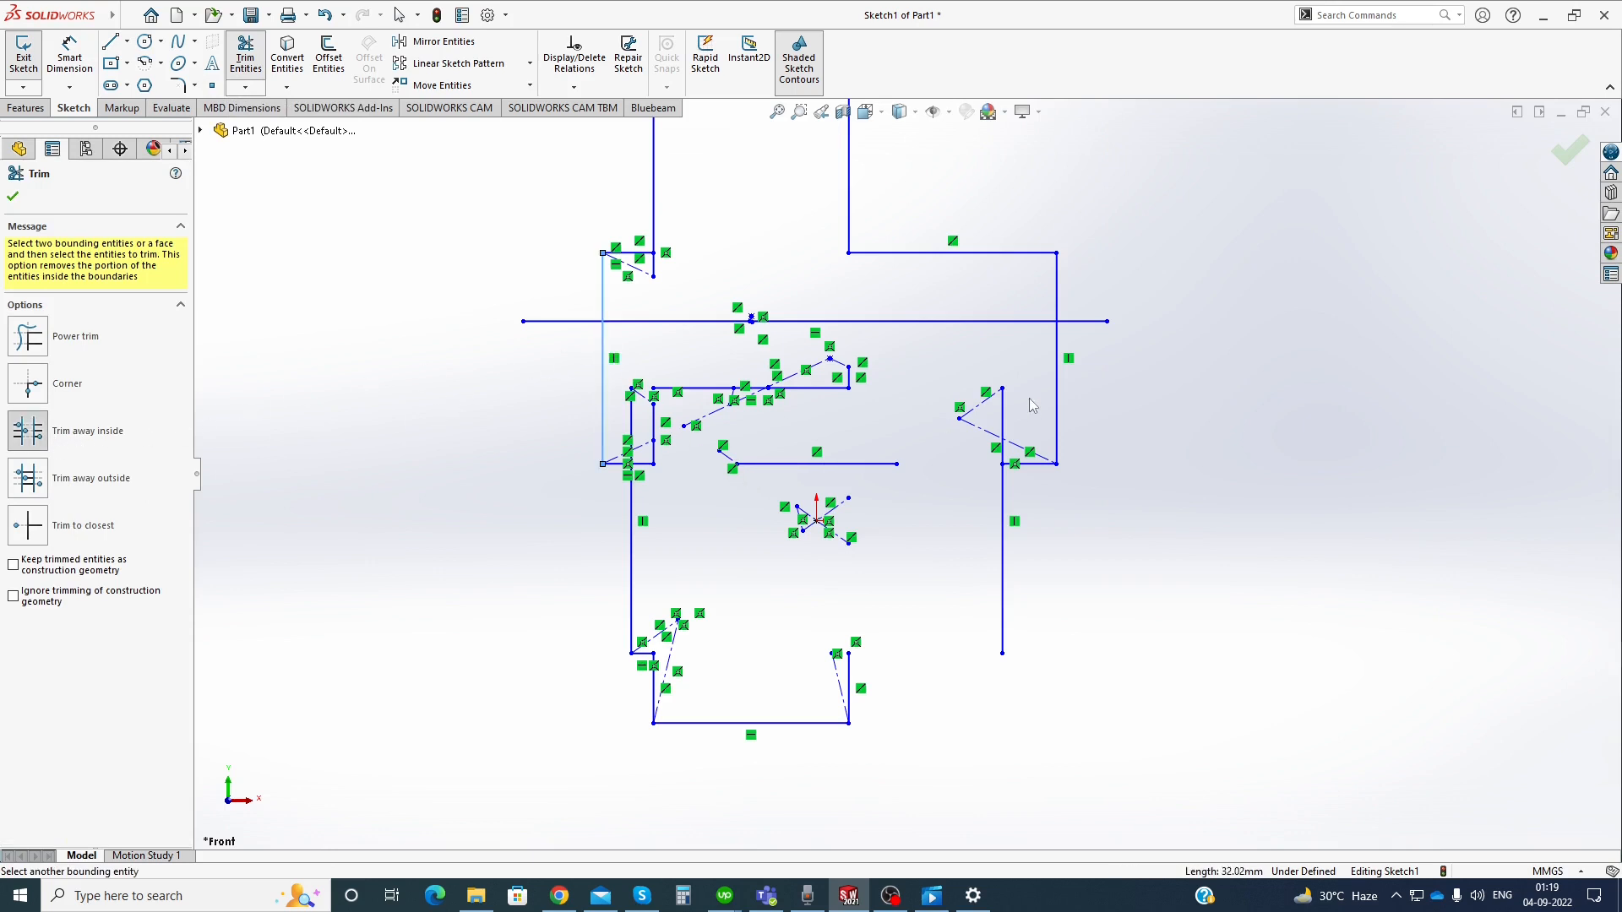
left_click(1057, 345)
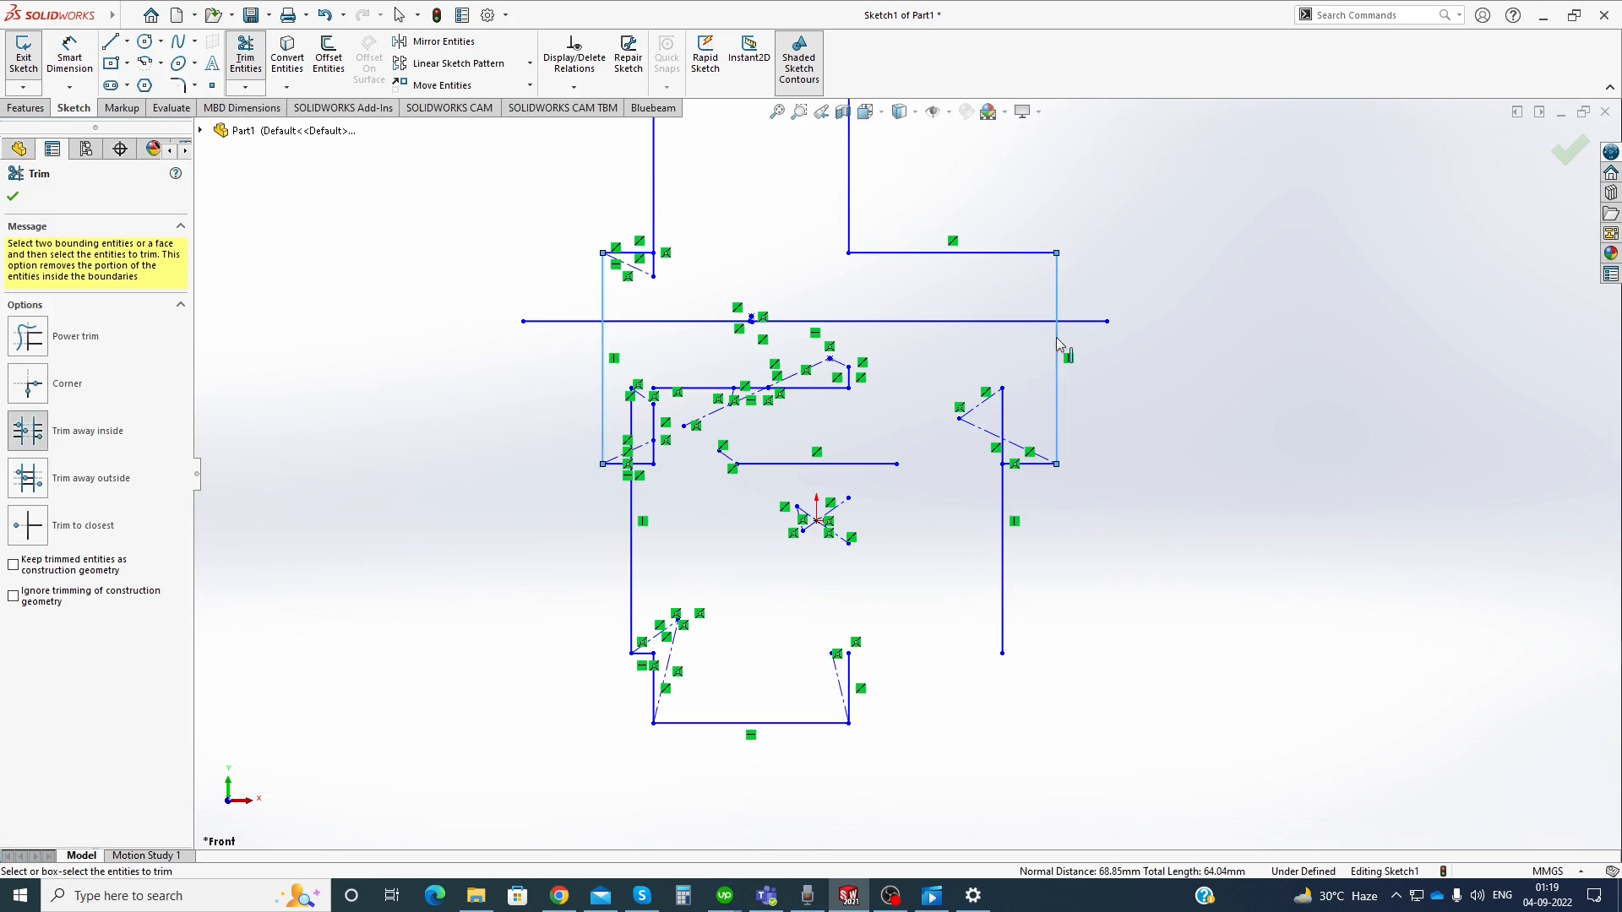
left_click(971, 323)
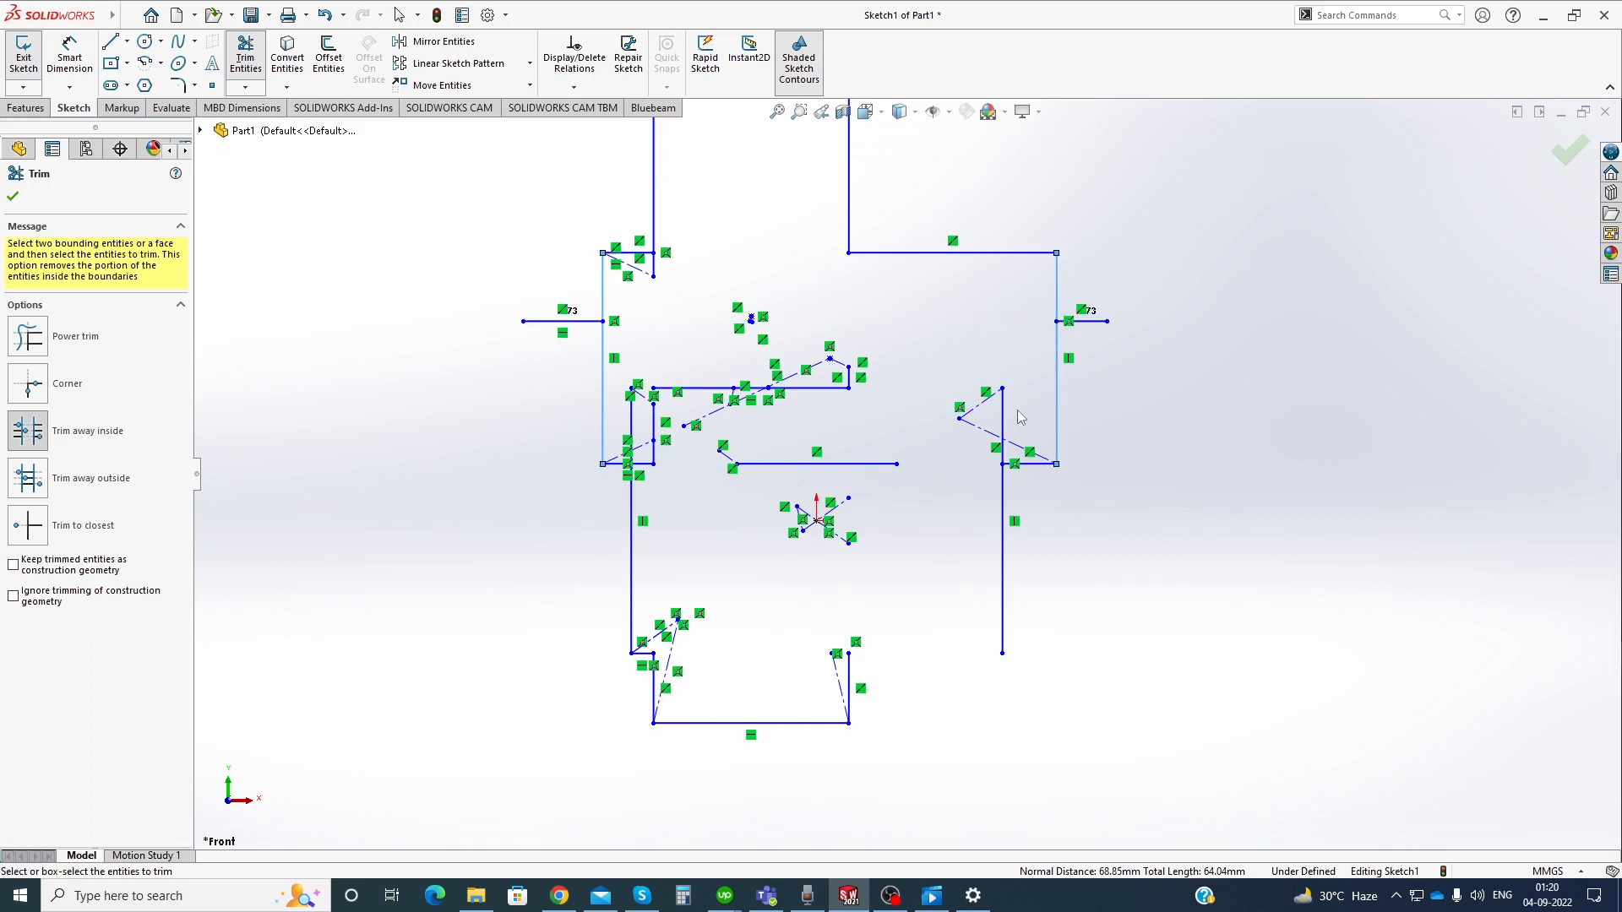
left_click(603, 378)
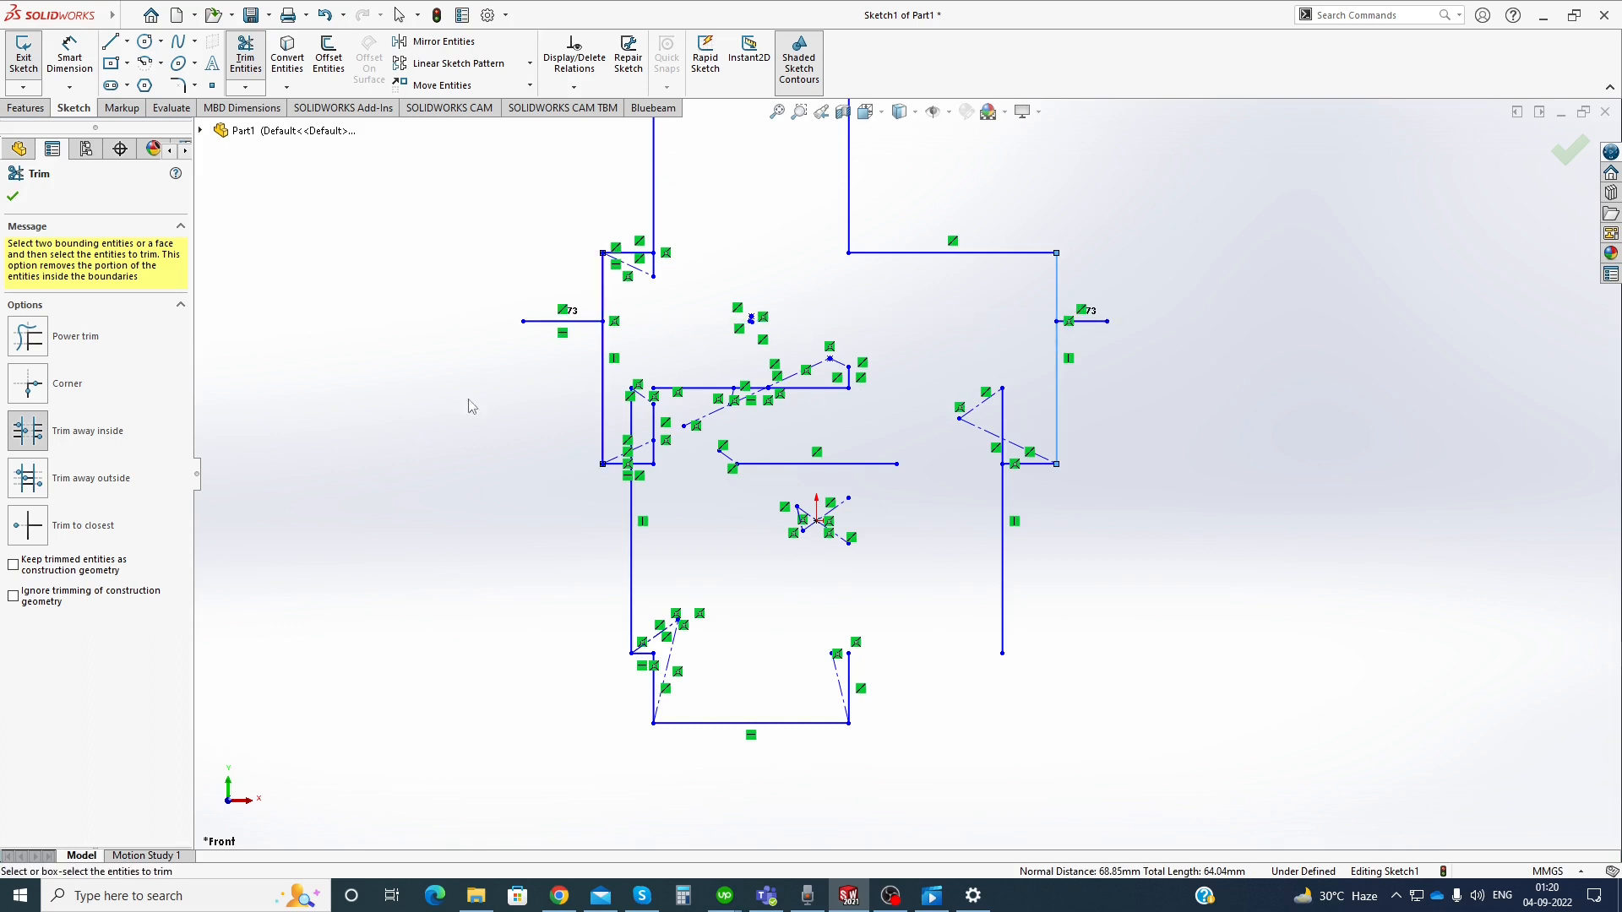
Undo the inside trim of the horizontal line
left_click(40, 482)
key("Escape")
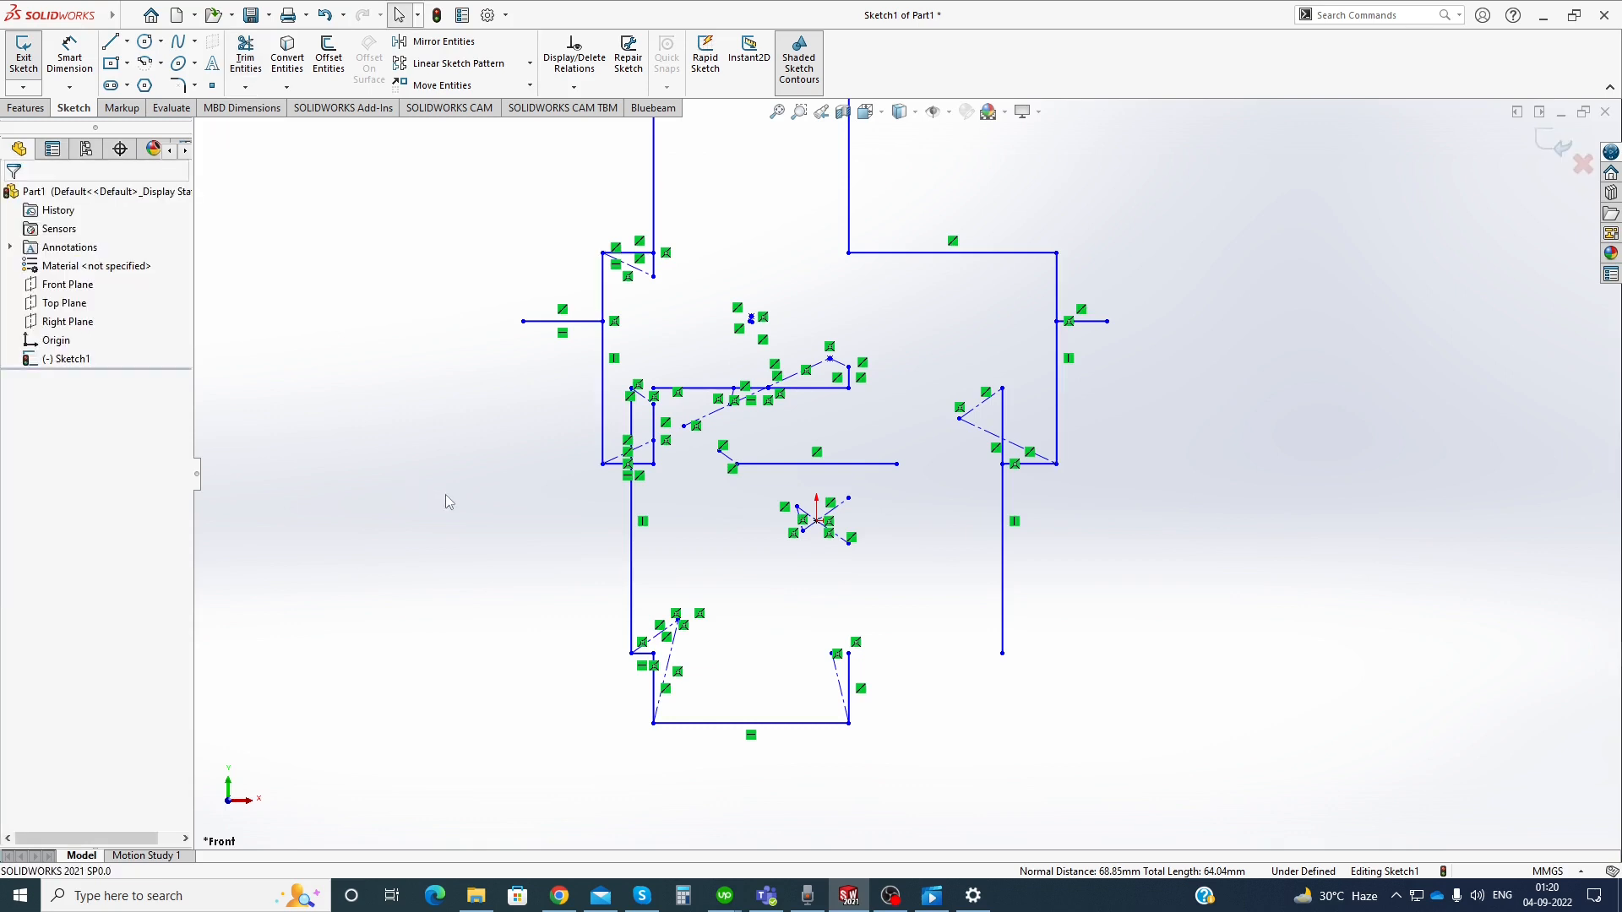
key("ctrl+z")
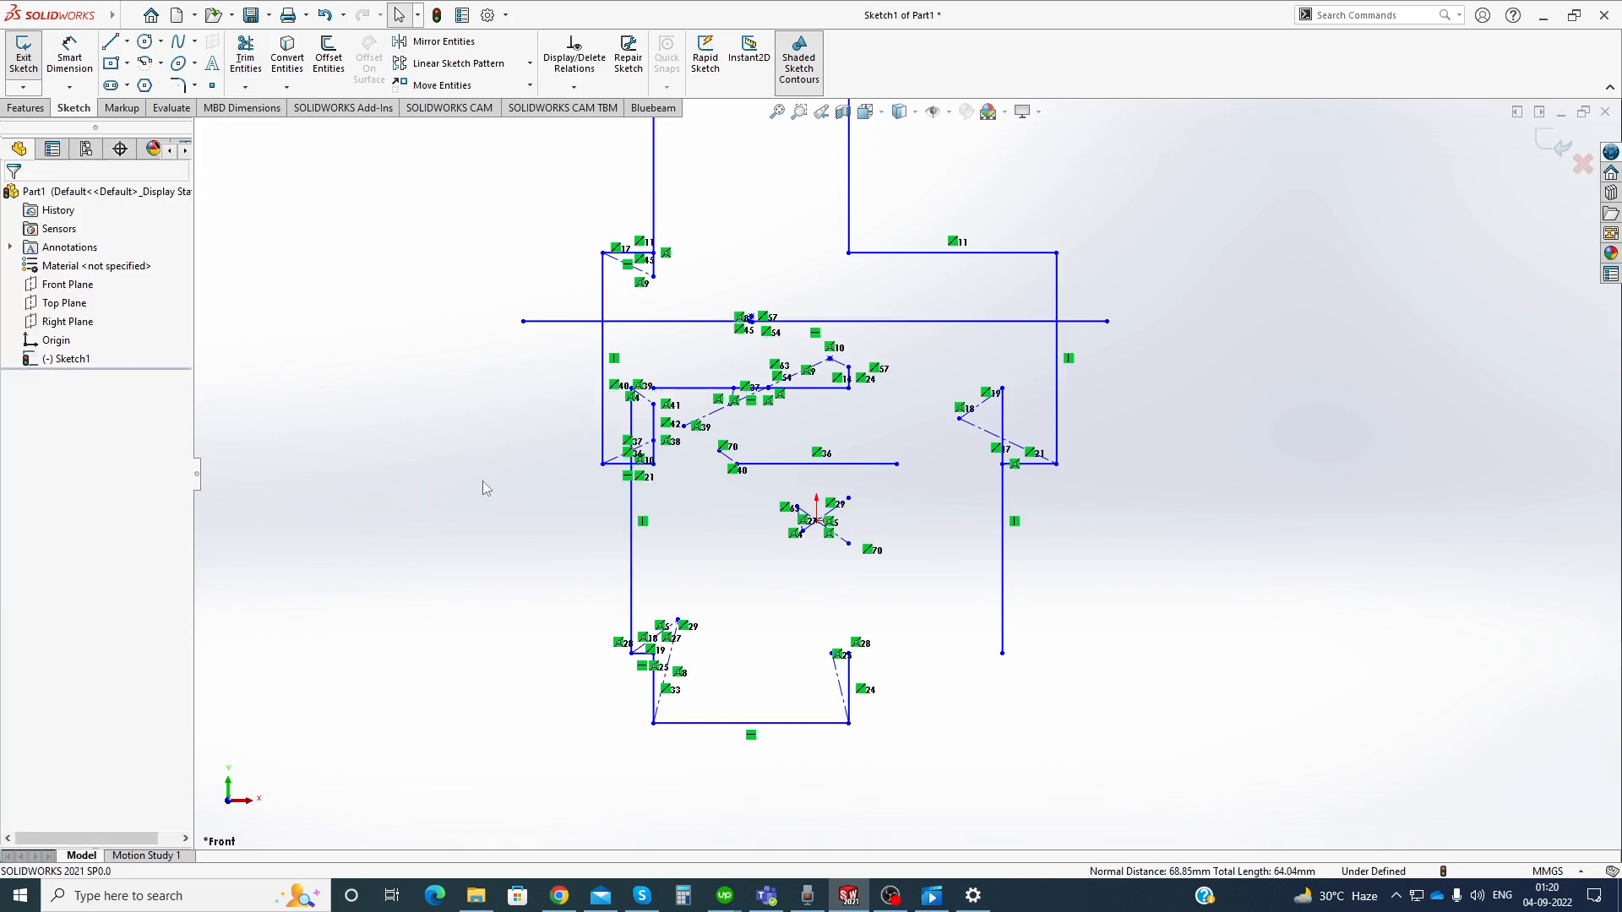
Trim away the outside portions of the horizontal line, using the wide block's two vertical sides as boundaries
left_click(245, 87)
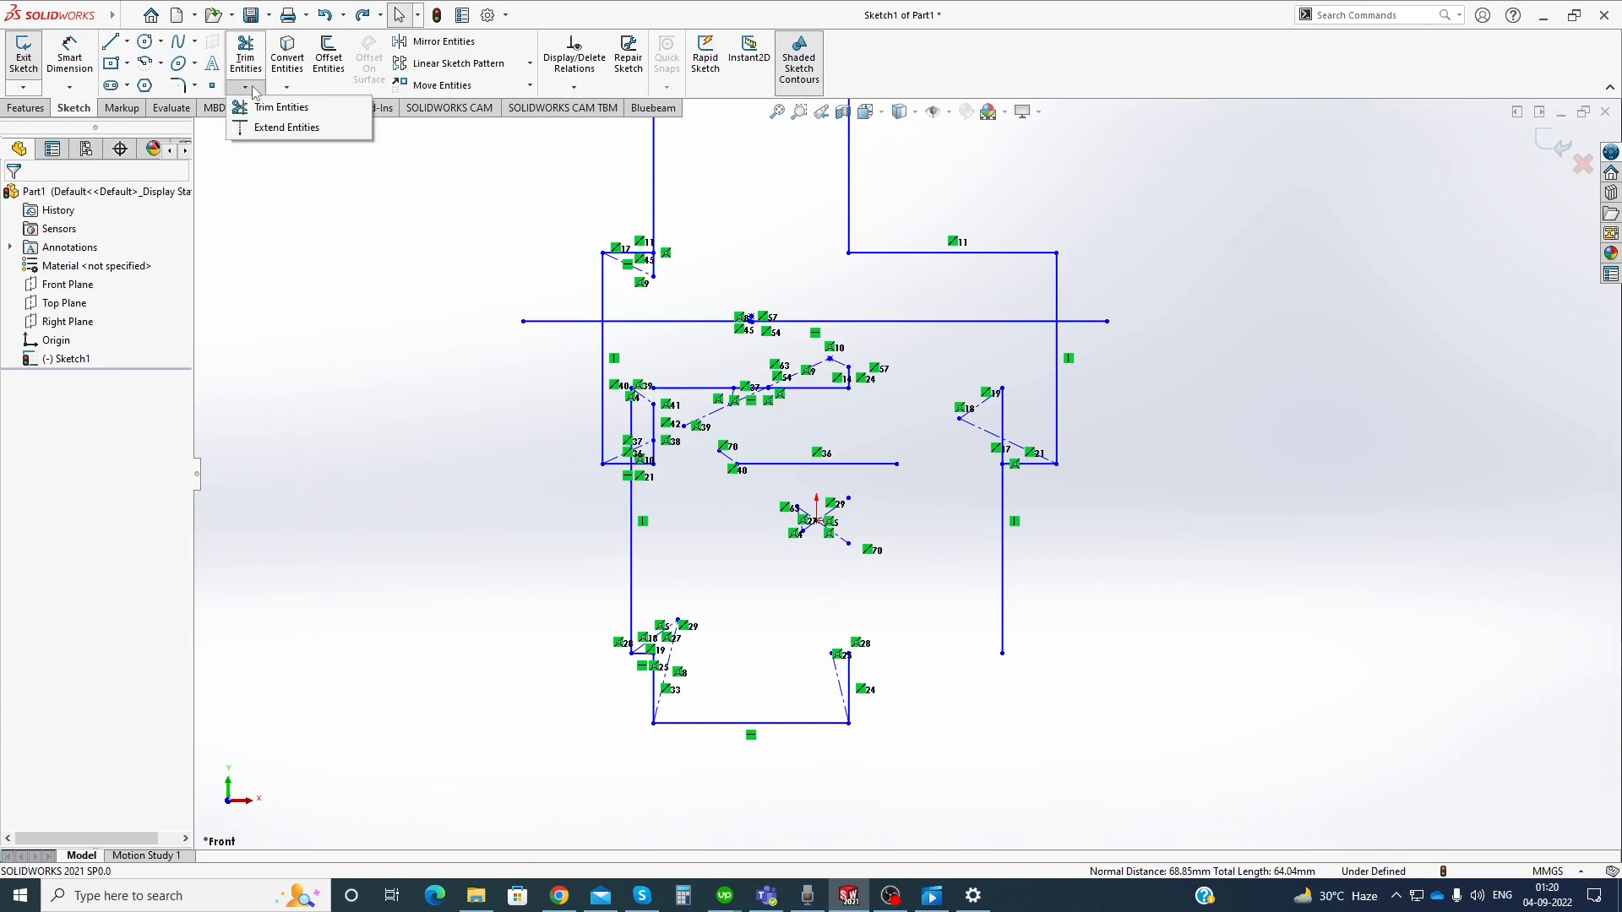
left_click(258, 105)
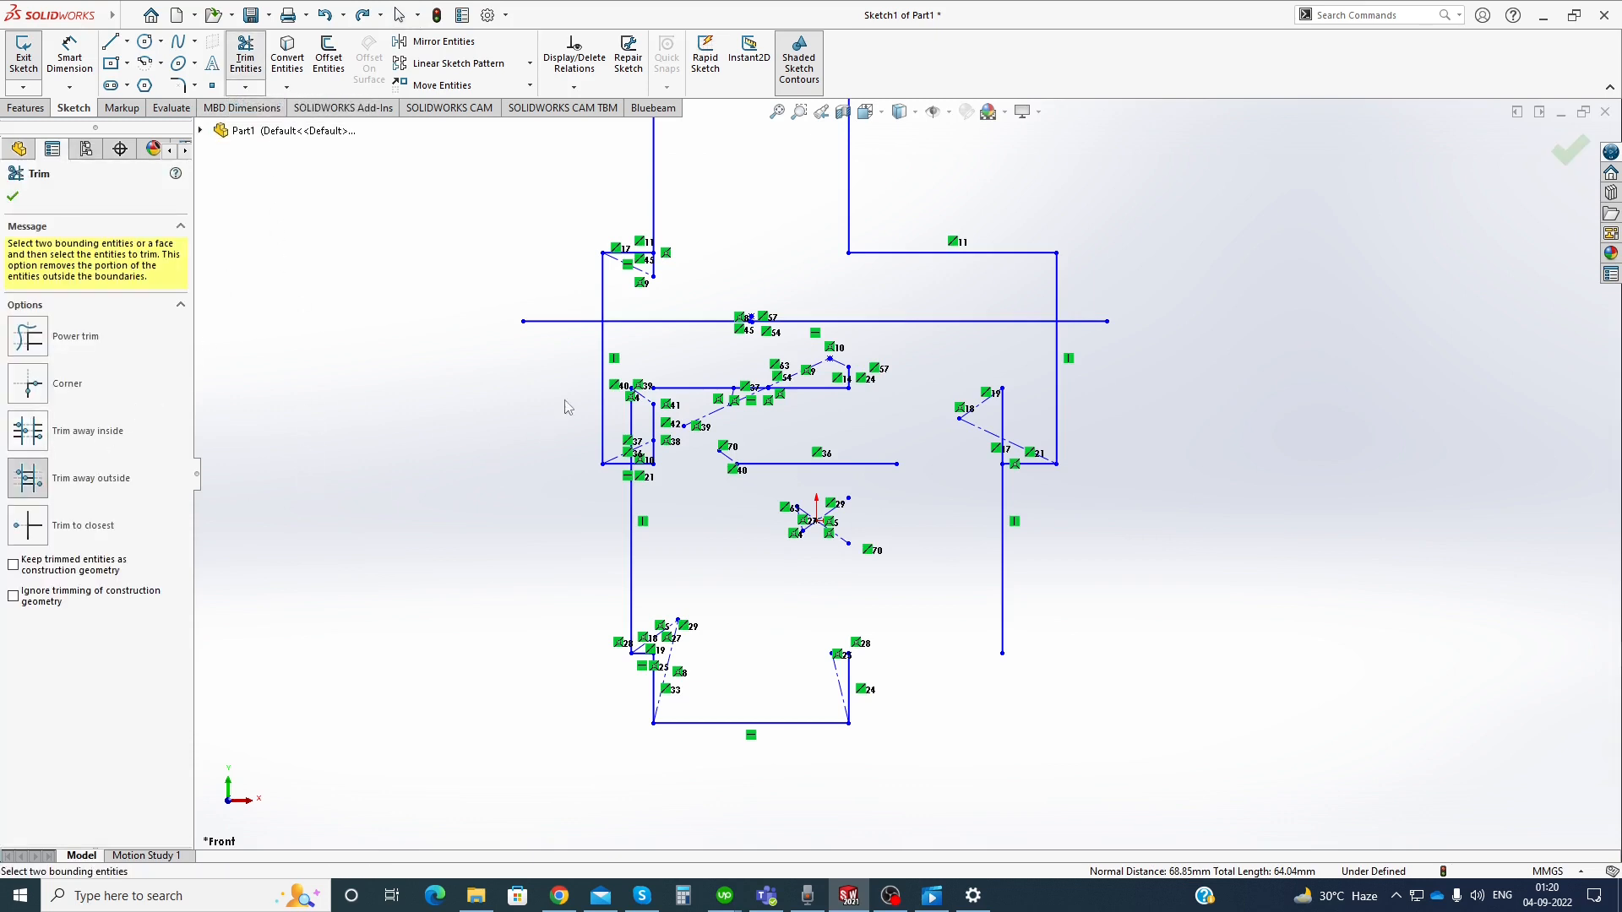
left_click(603, 342)
left_click(1059, 353)
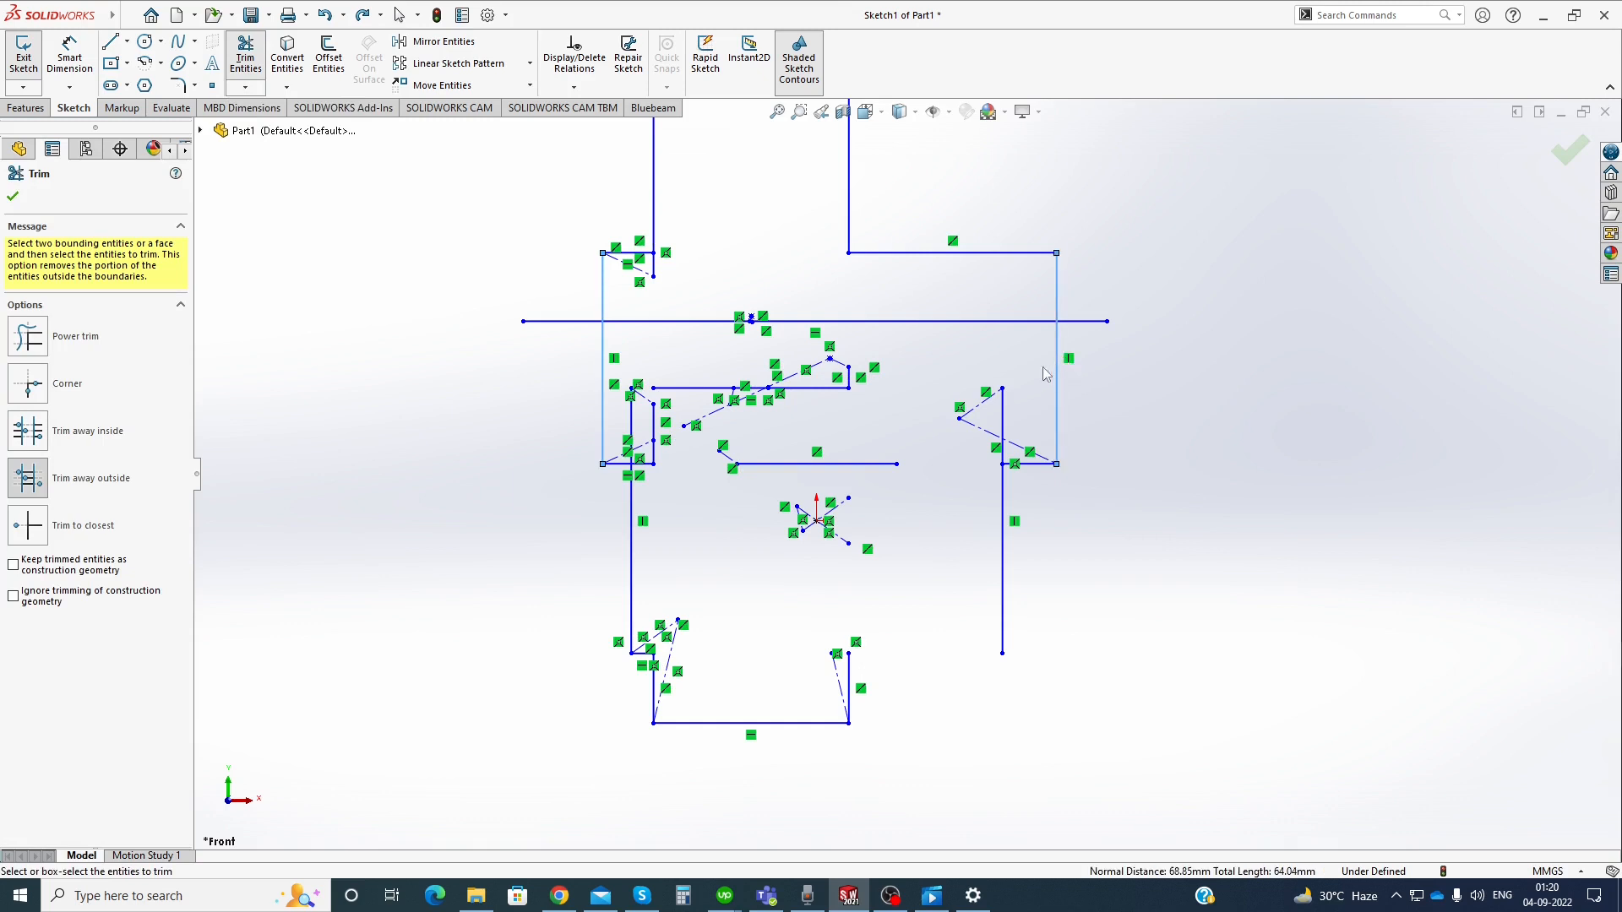
left_click(970, 323)
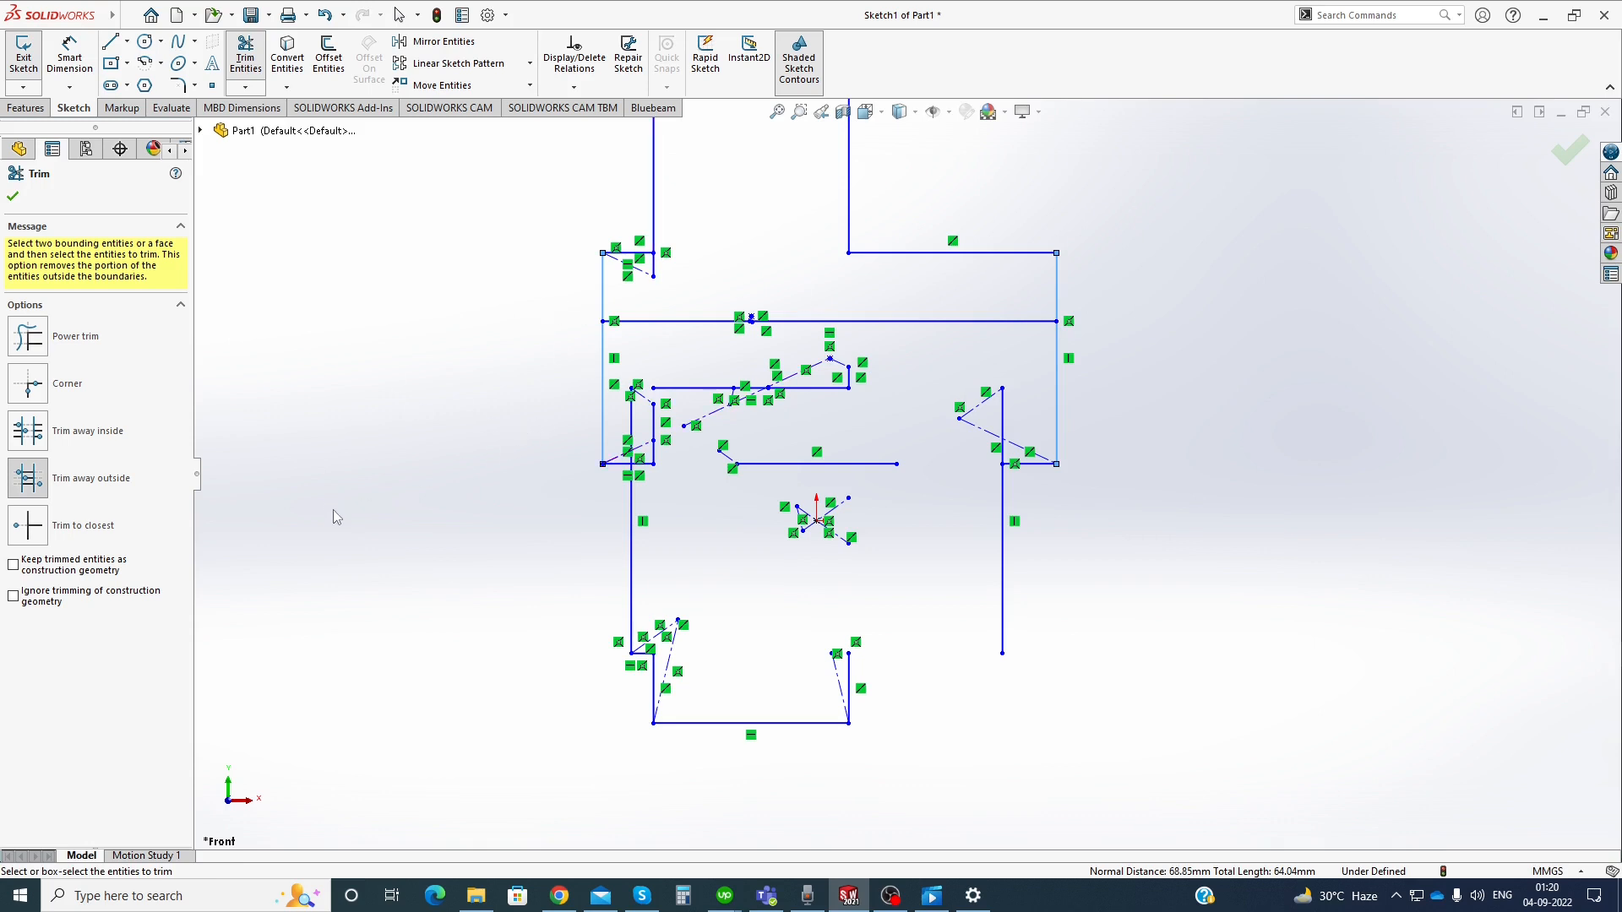
Using Trim to closest, remove the part of the origin-centred rectangle's right side that rises above the wide block's lower edge
left_click(29, 536)
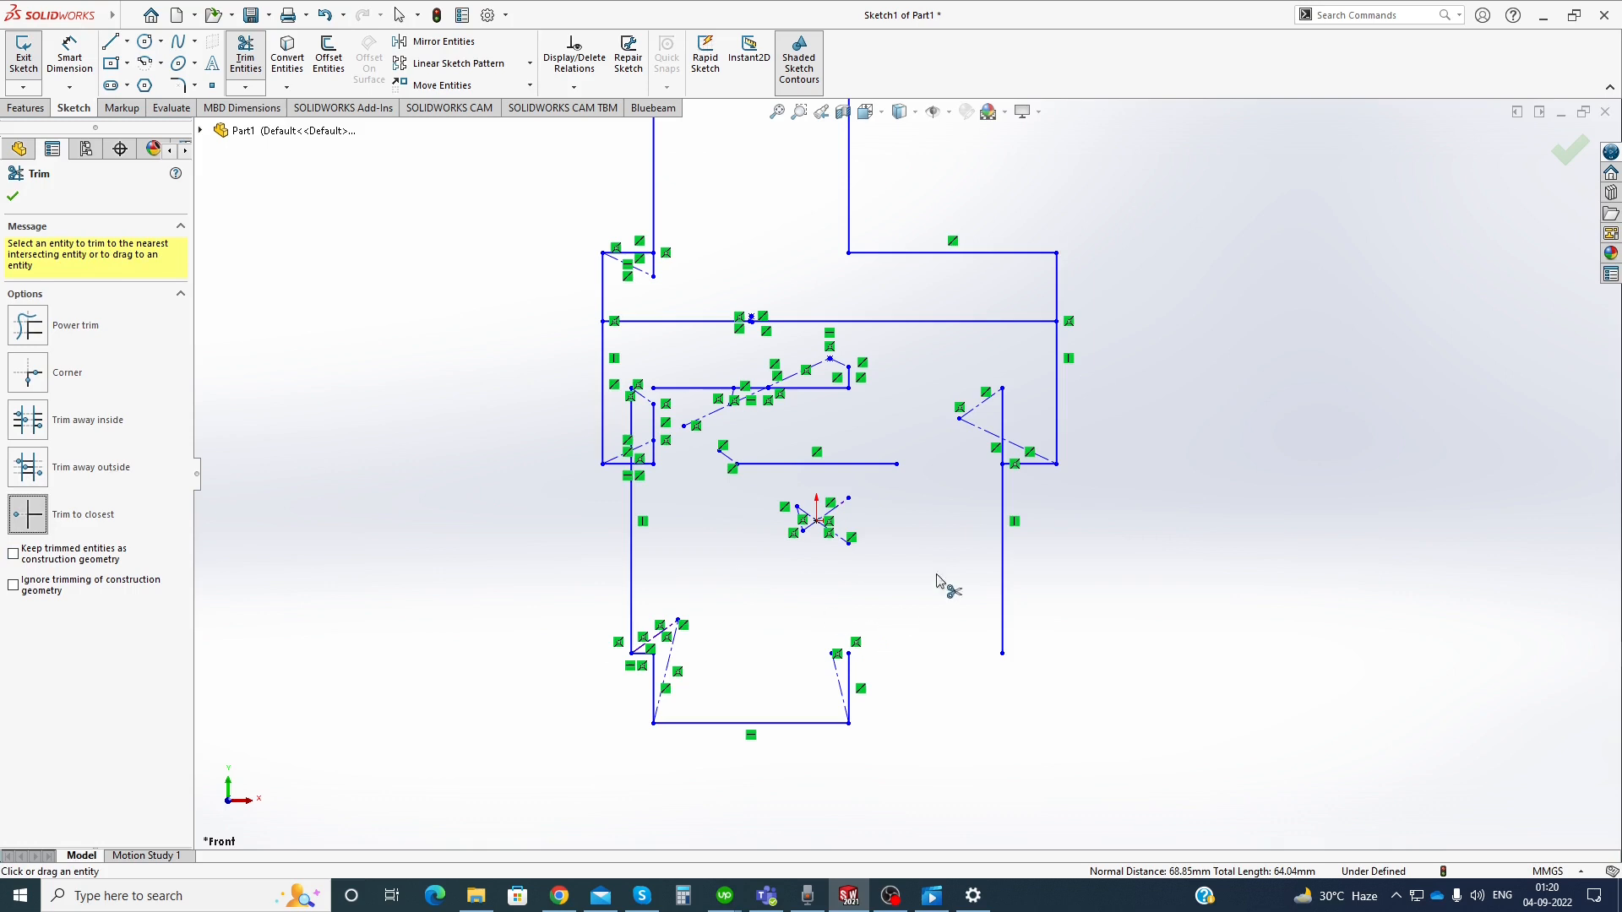
left_click(1005, 414)
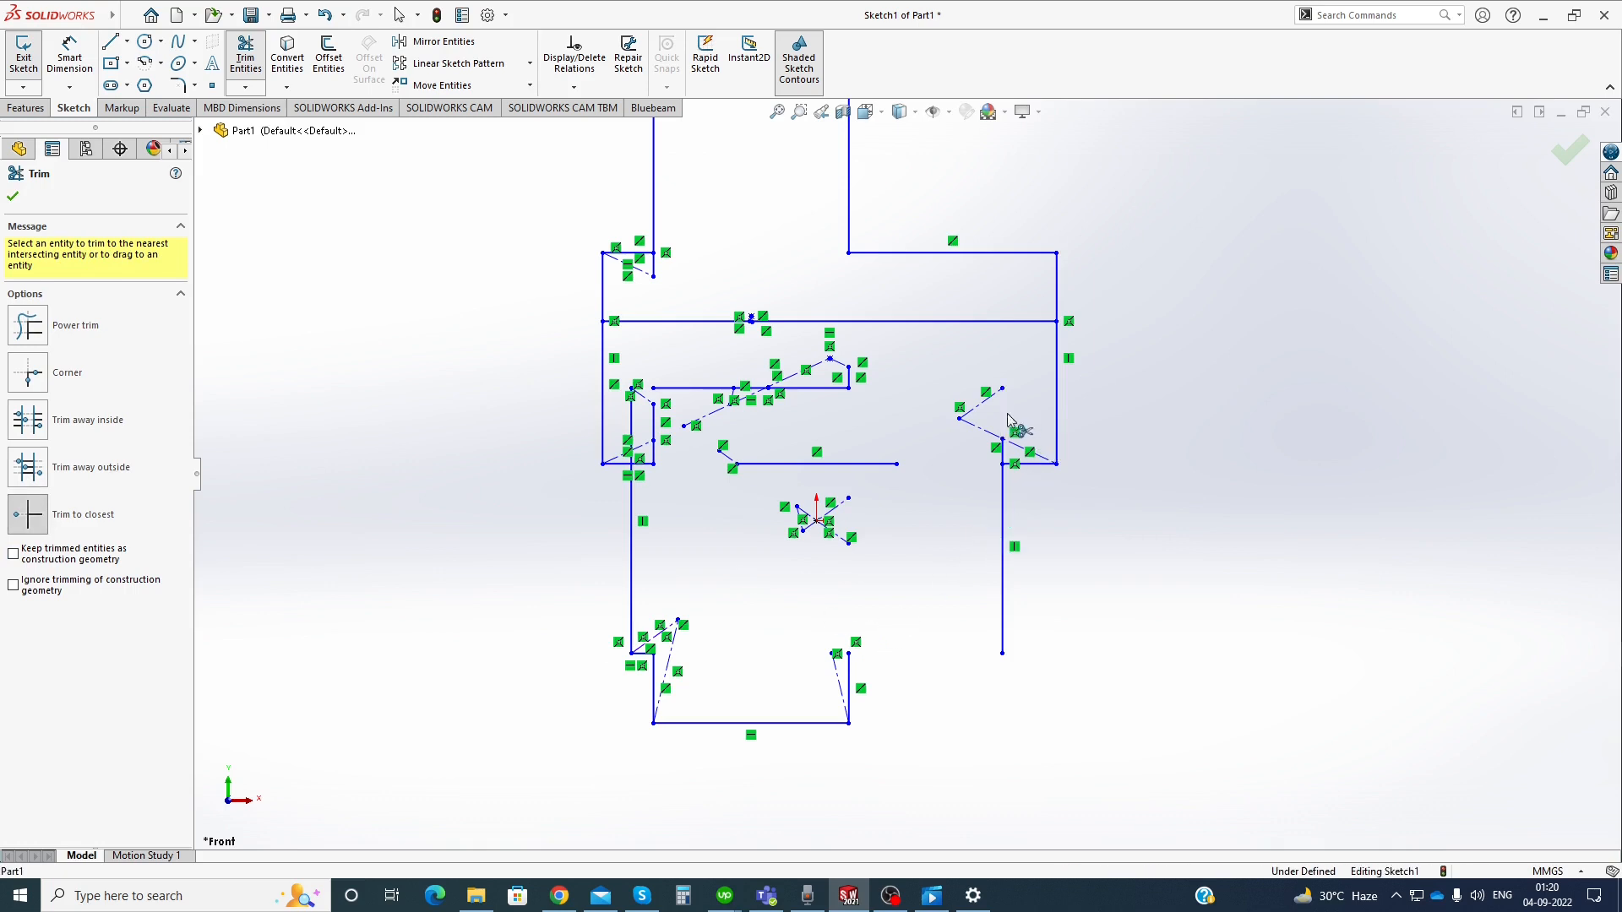
scroll(1010, 435, "up", 5)
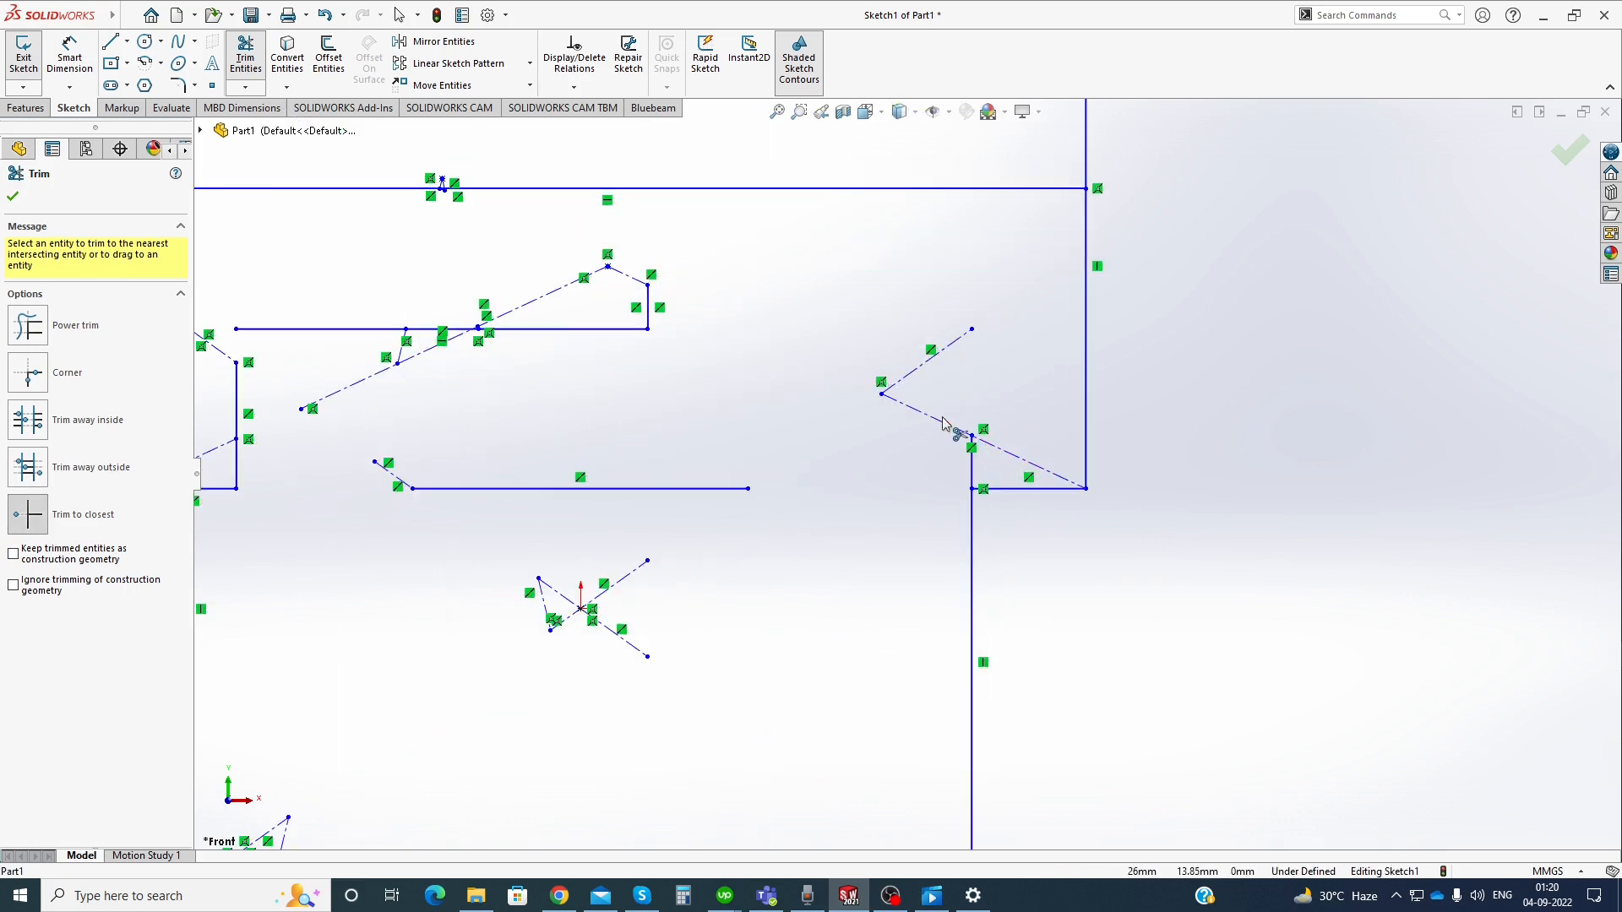
scroll(971, 452, "down", 5)
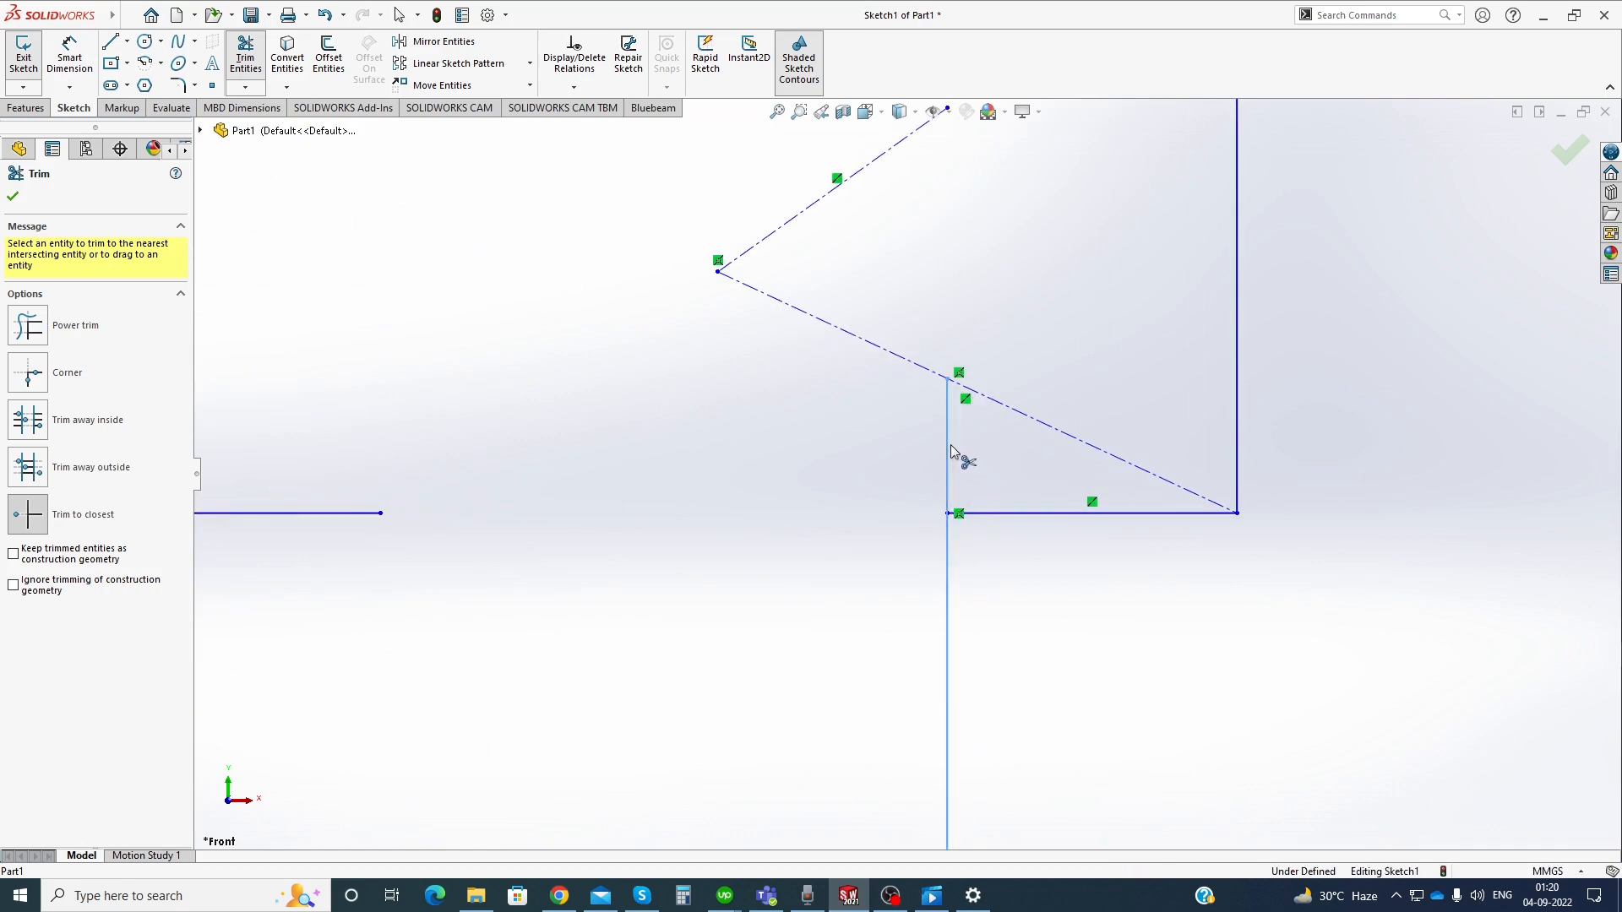
left_click(952, 452)
Trim to closest the upper stretch and the lower-left end of the long diagonal construction line inside the wide block, then leave Trim
scroll(969, 546, "up", 5)
scroll(722, 423, "down", 5)
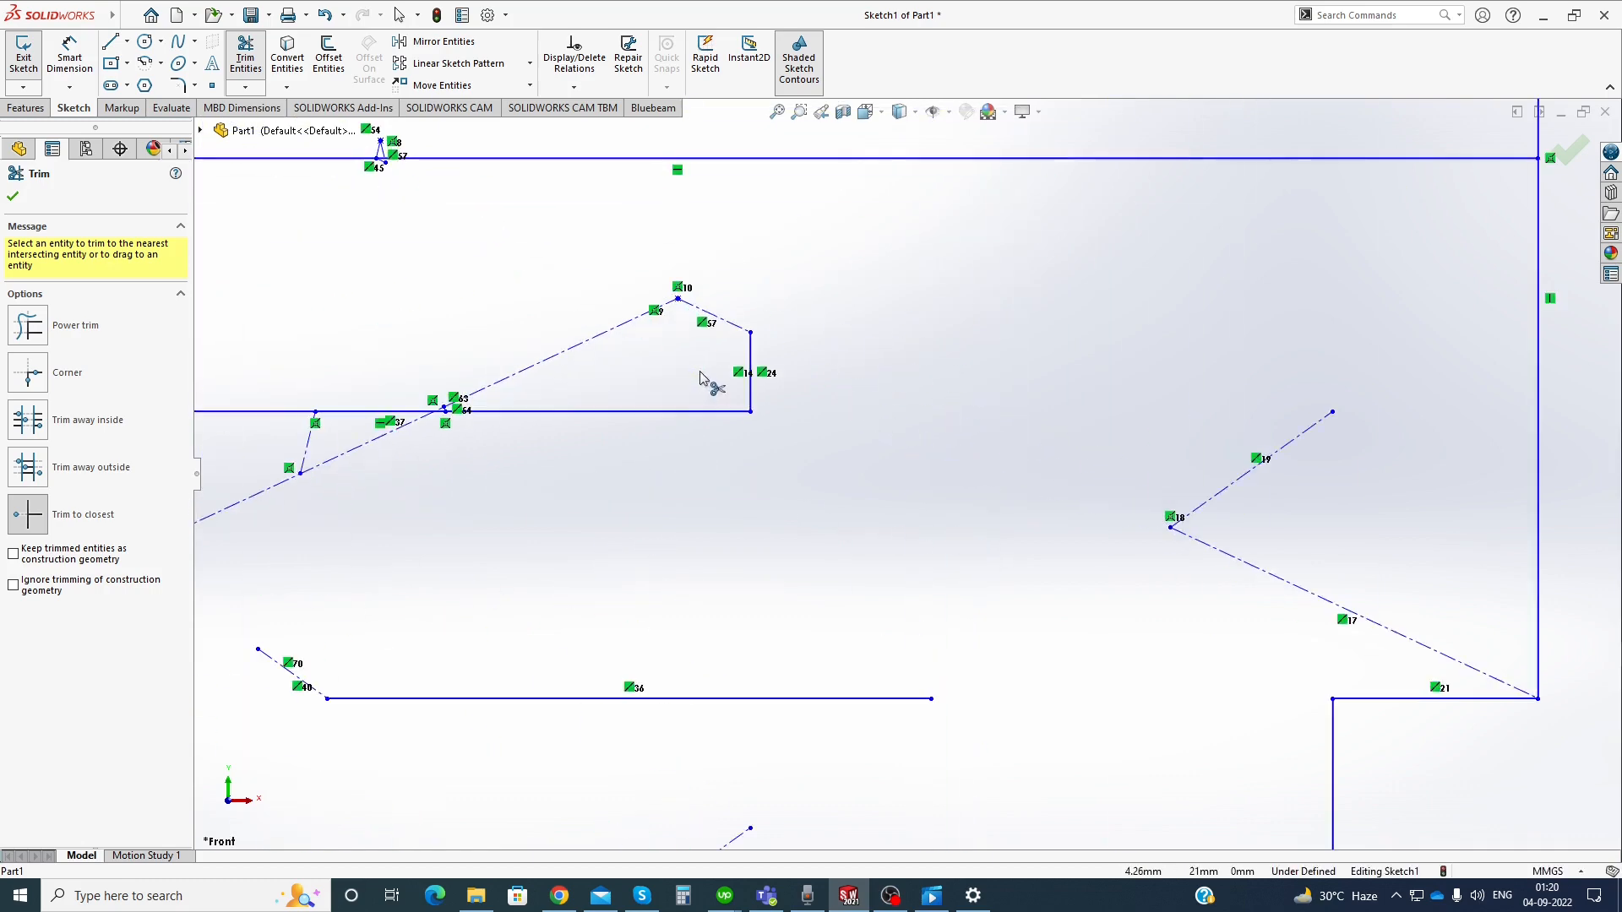
scroll(713, 405, "up", 5)
scroll(930, 506, "down", 3)
left_click(897, 450)
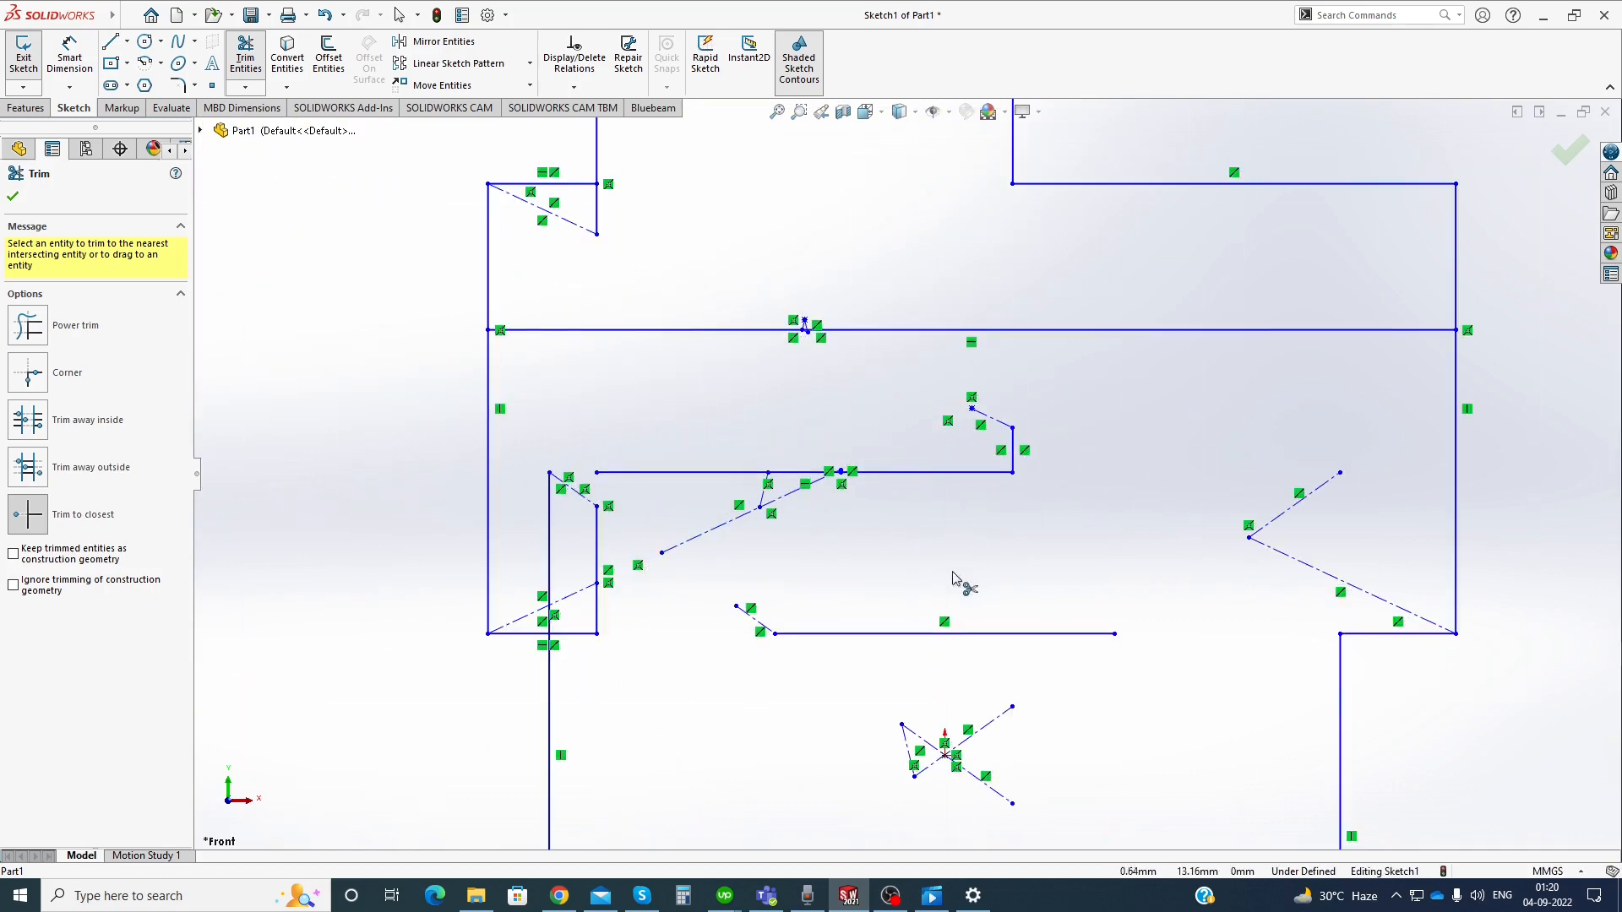
left_click(718, 531)
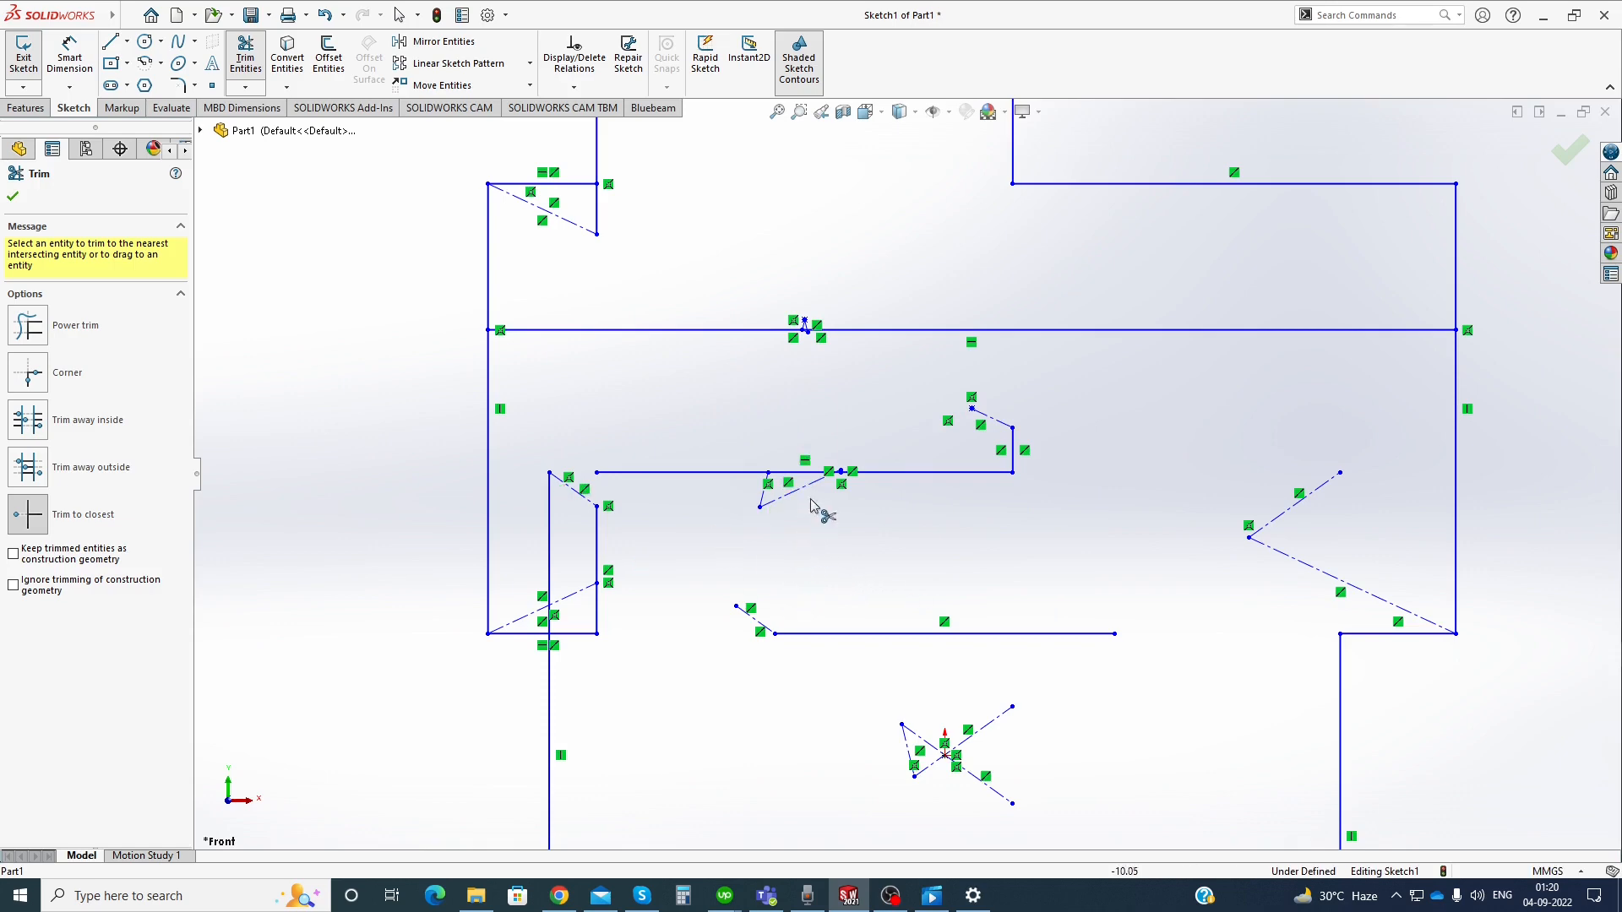
scroll(448, 498, "up", 4)
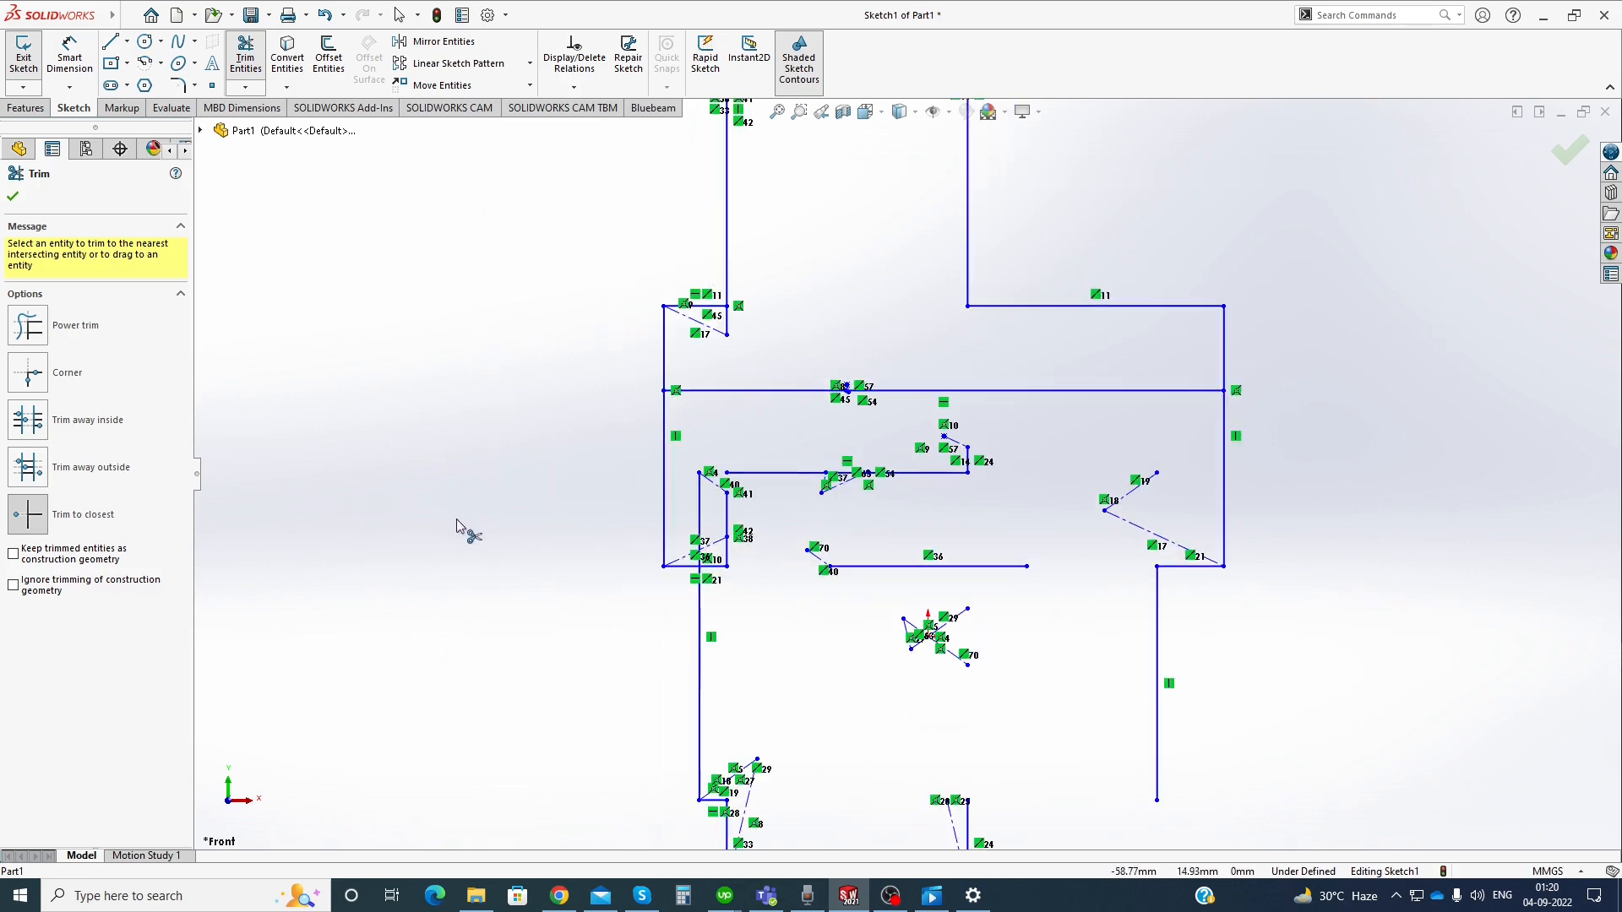
scroll(1267, 553, "down", 3)
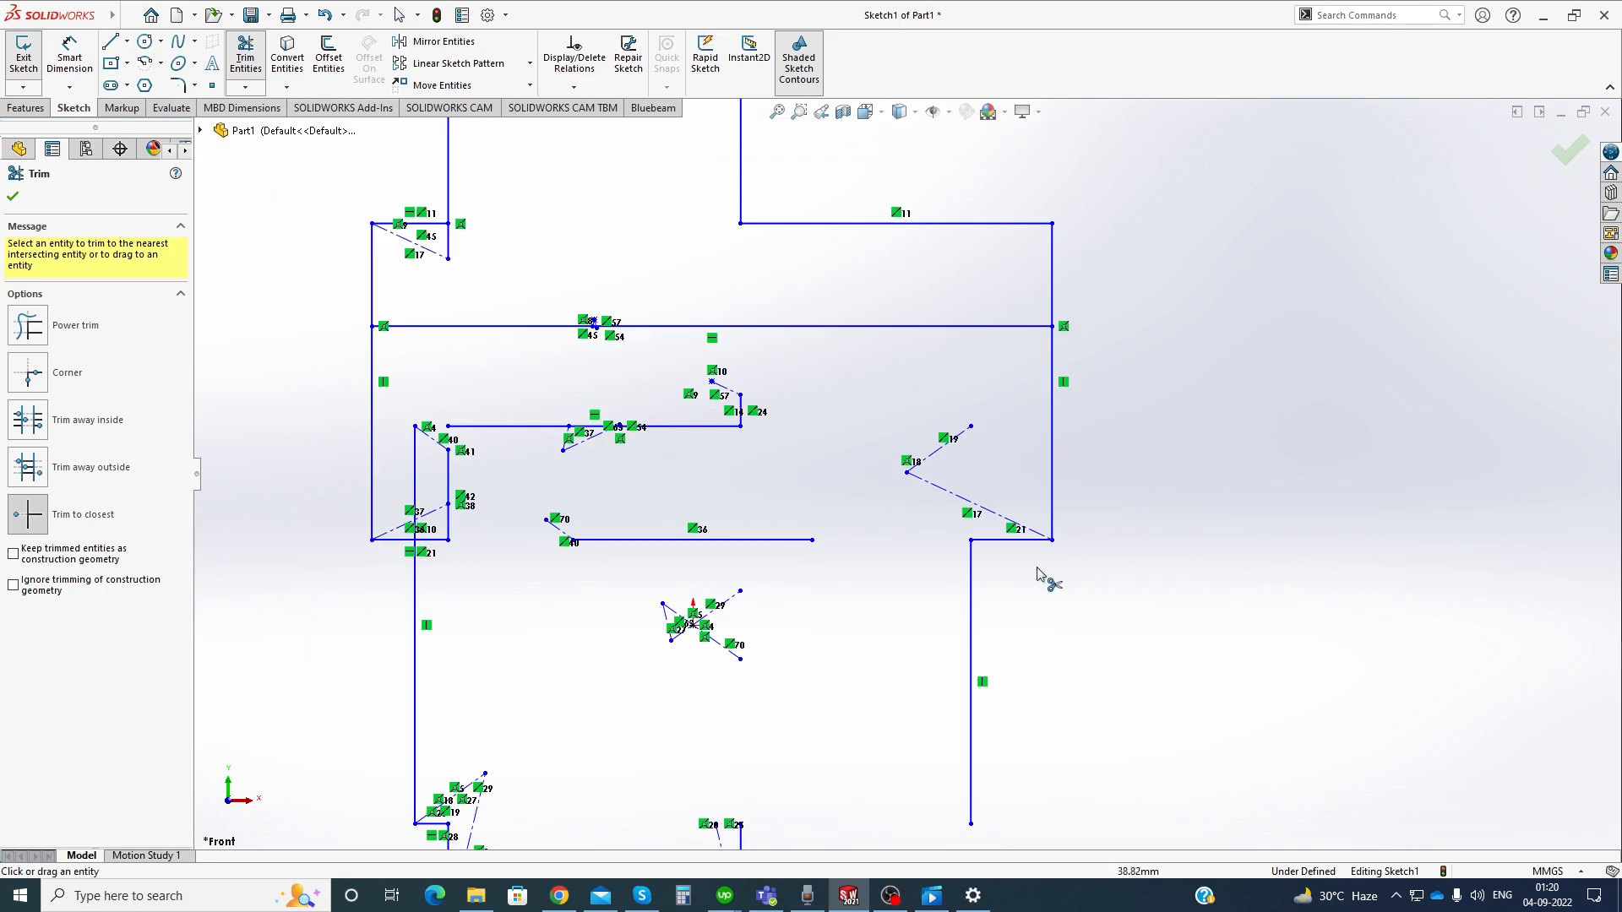
key("Escape")
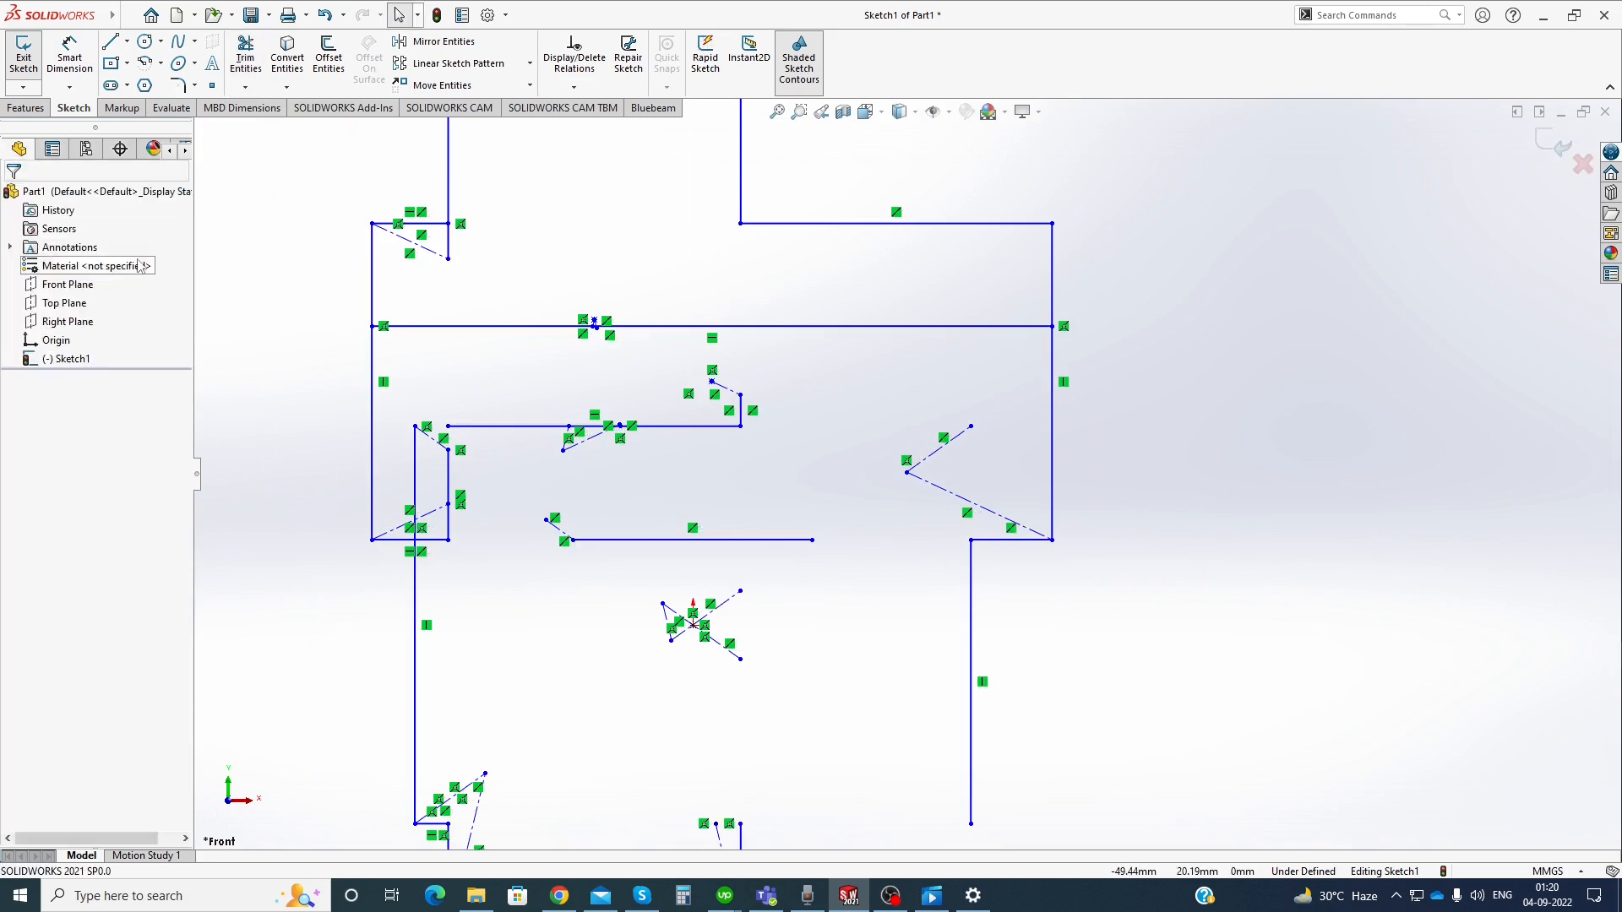
left_click(245, 87)
left_click(253, 103)
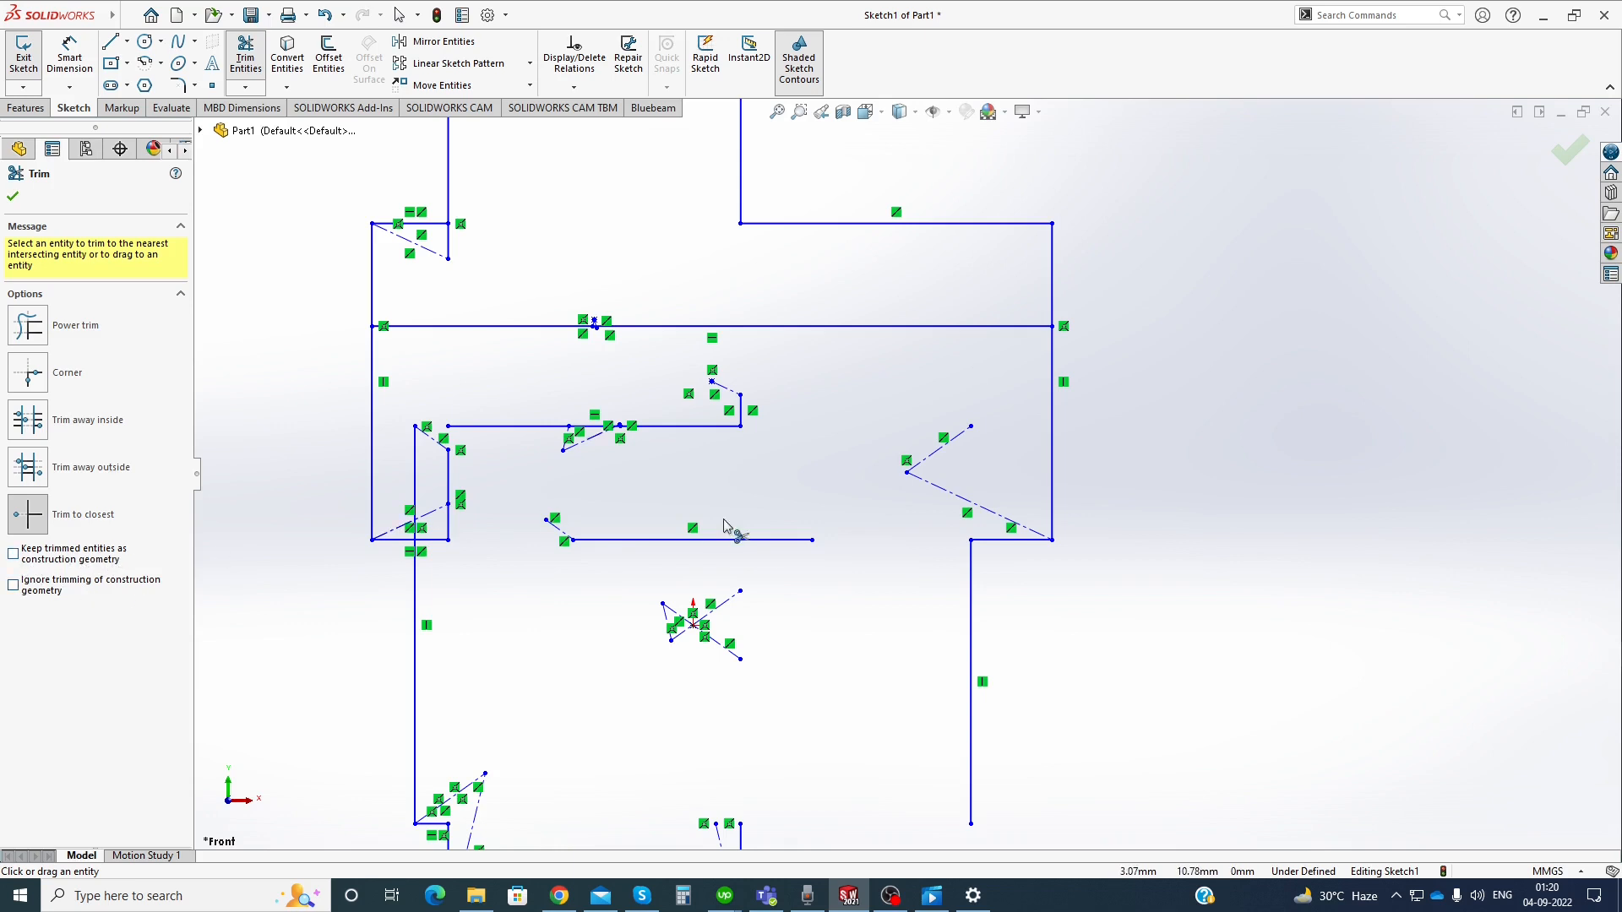
scroll(929, 435, "up", 3)
scroll(971, 422, "down", 5)
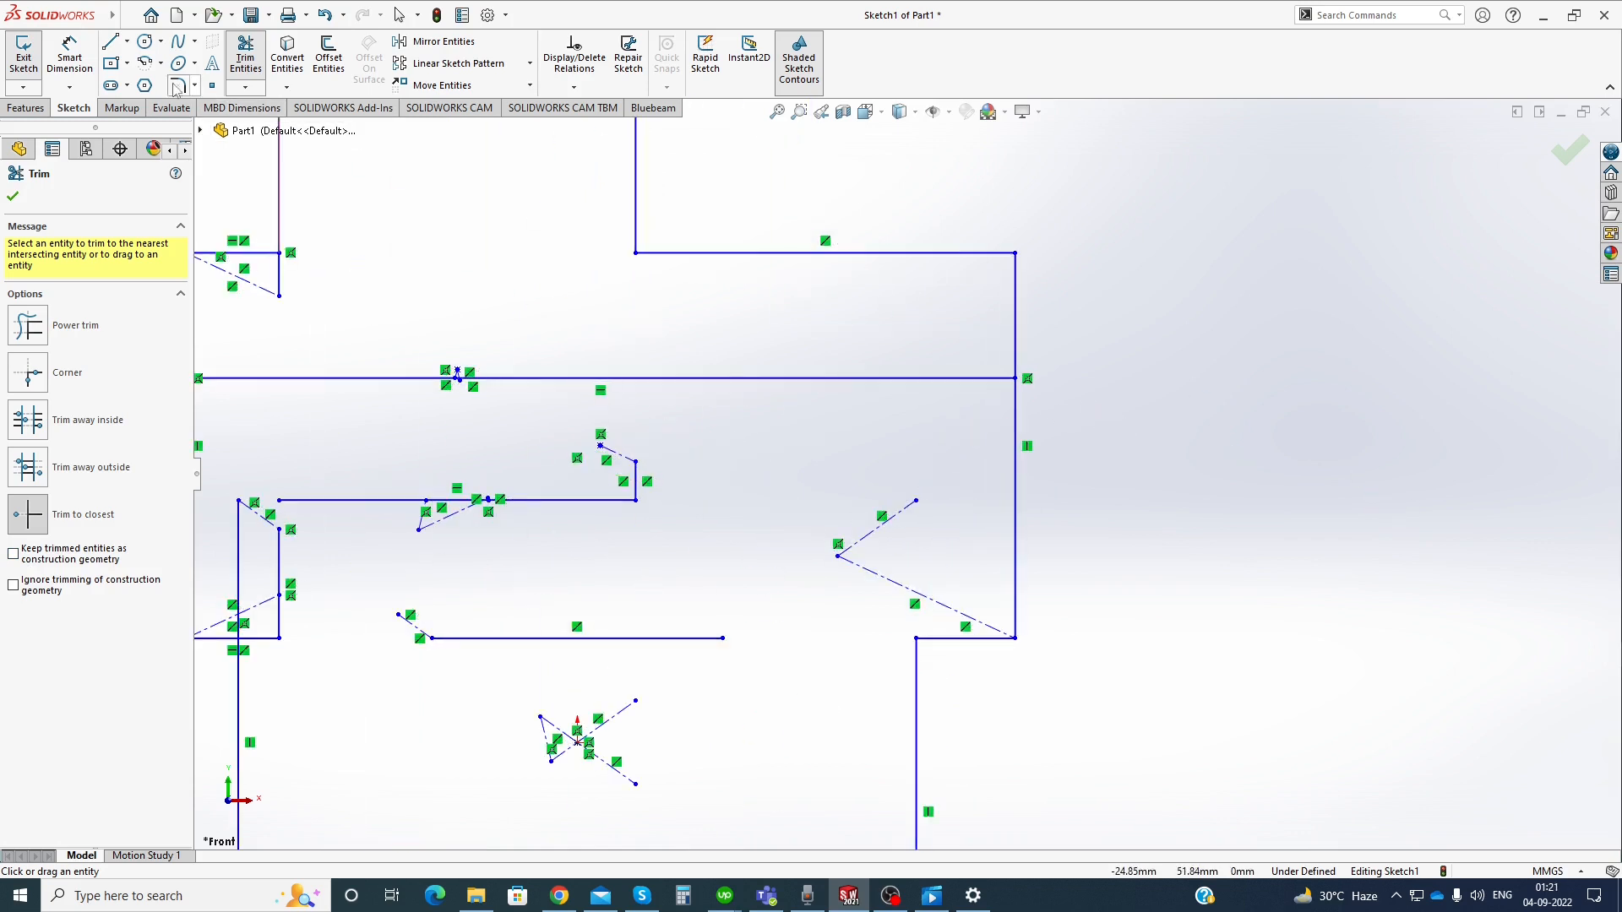
Draw a vertical line near the wide block's right side, extending past its upper and lower edges
left_click(126, 40)
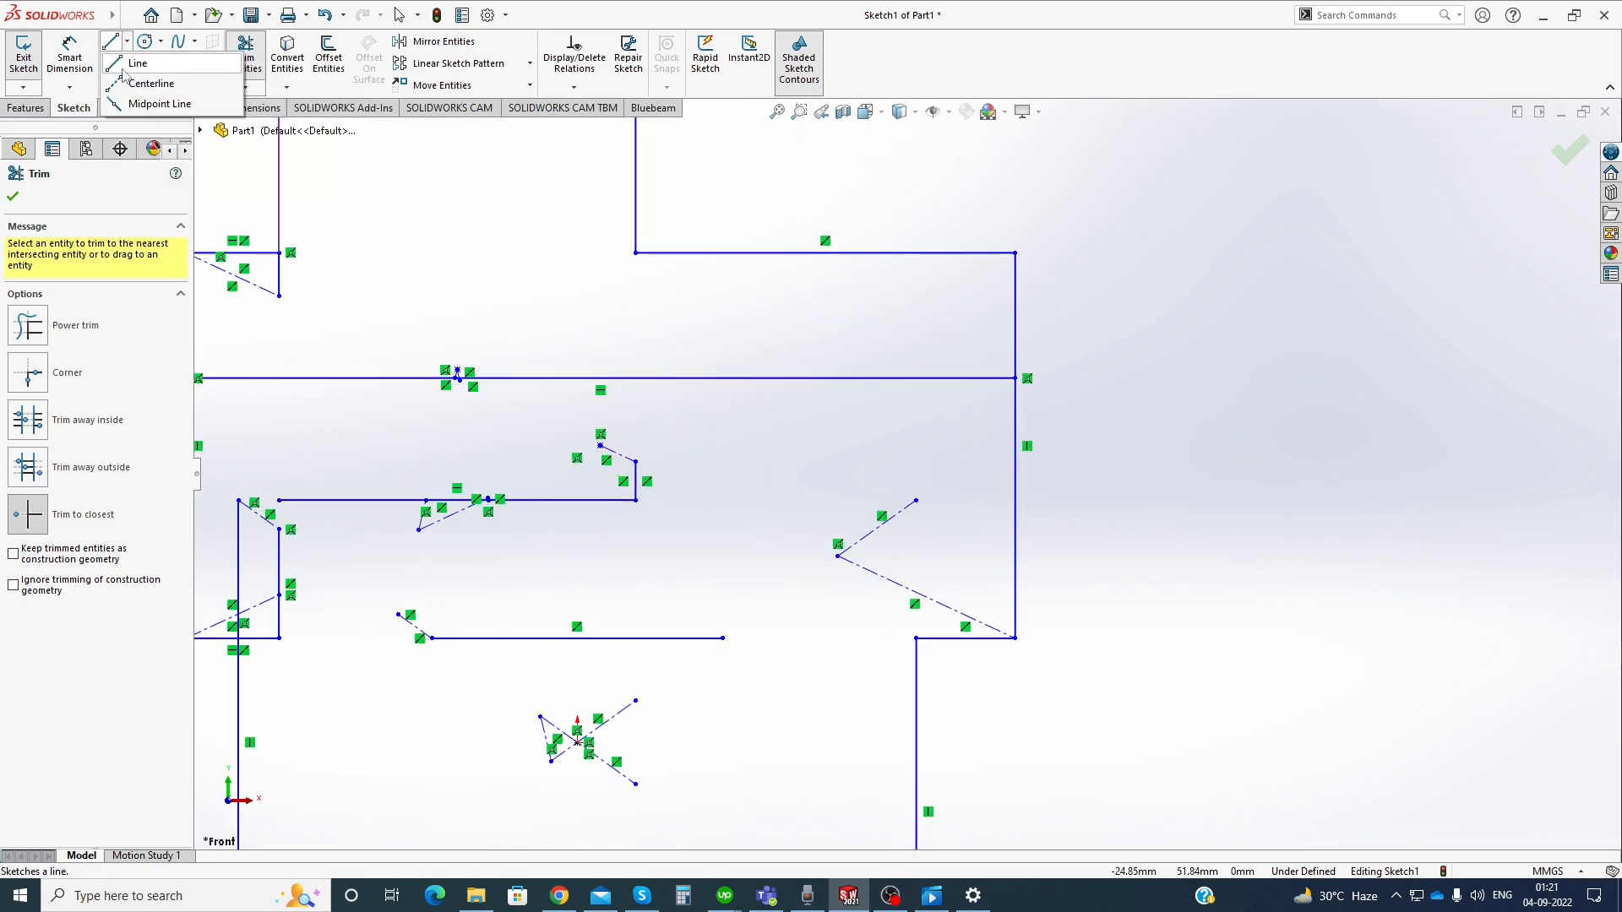
left_click(136, 63)
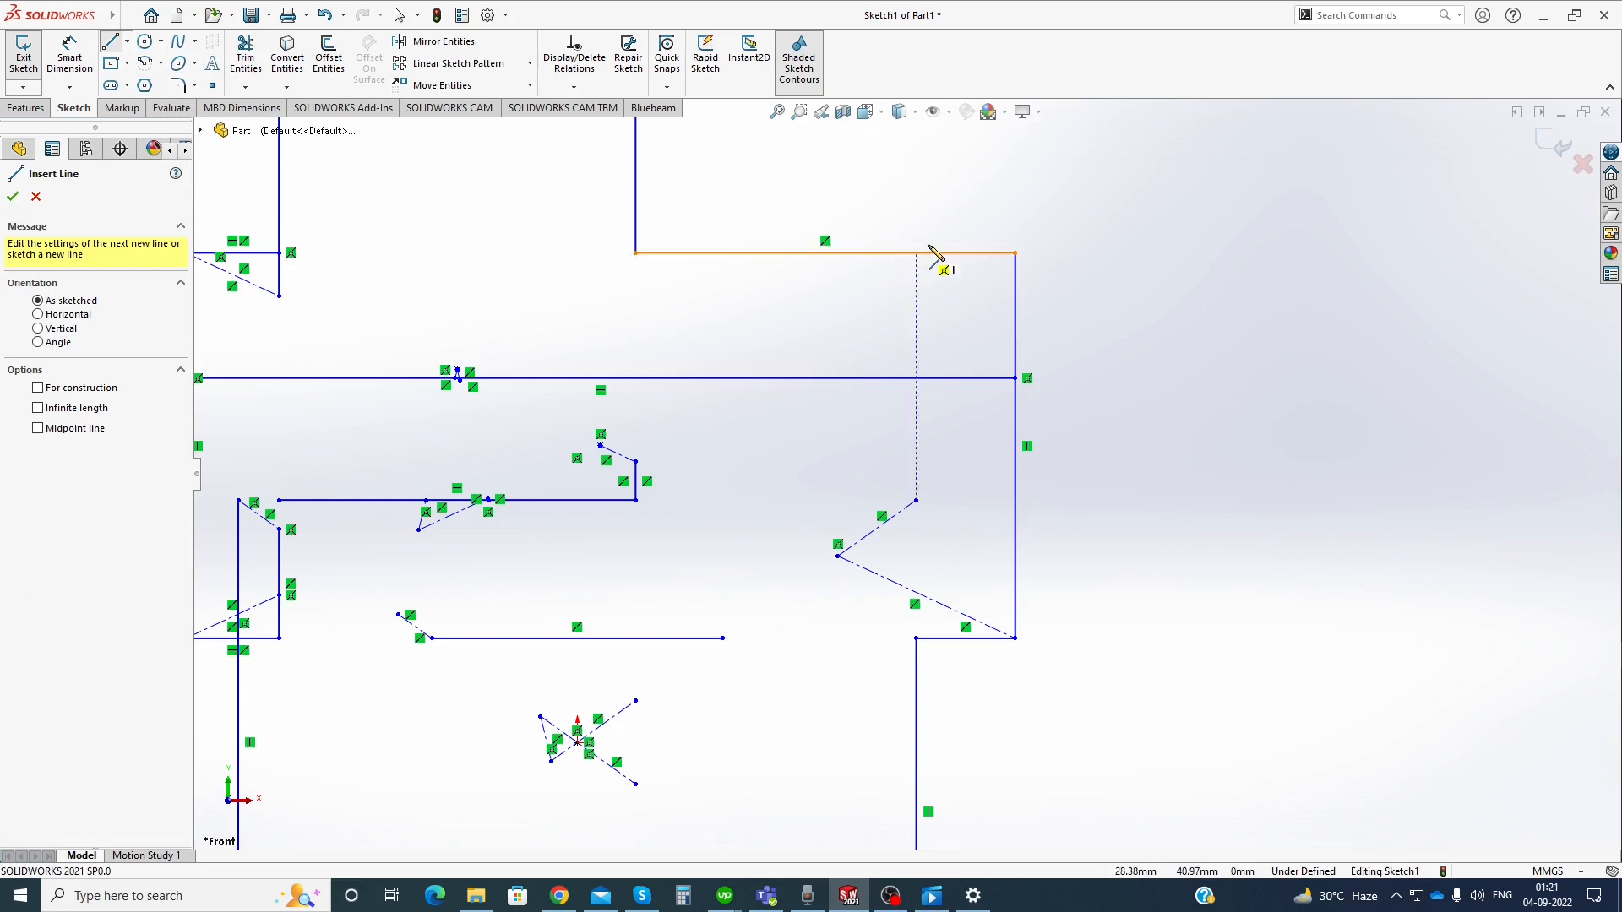
left_click(947, 230)
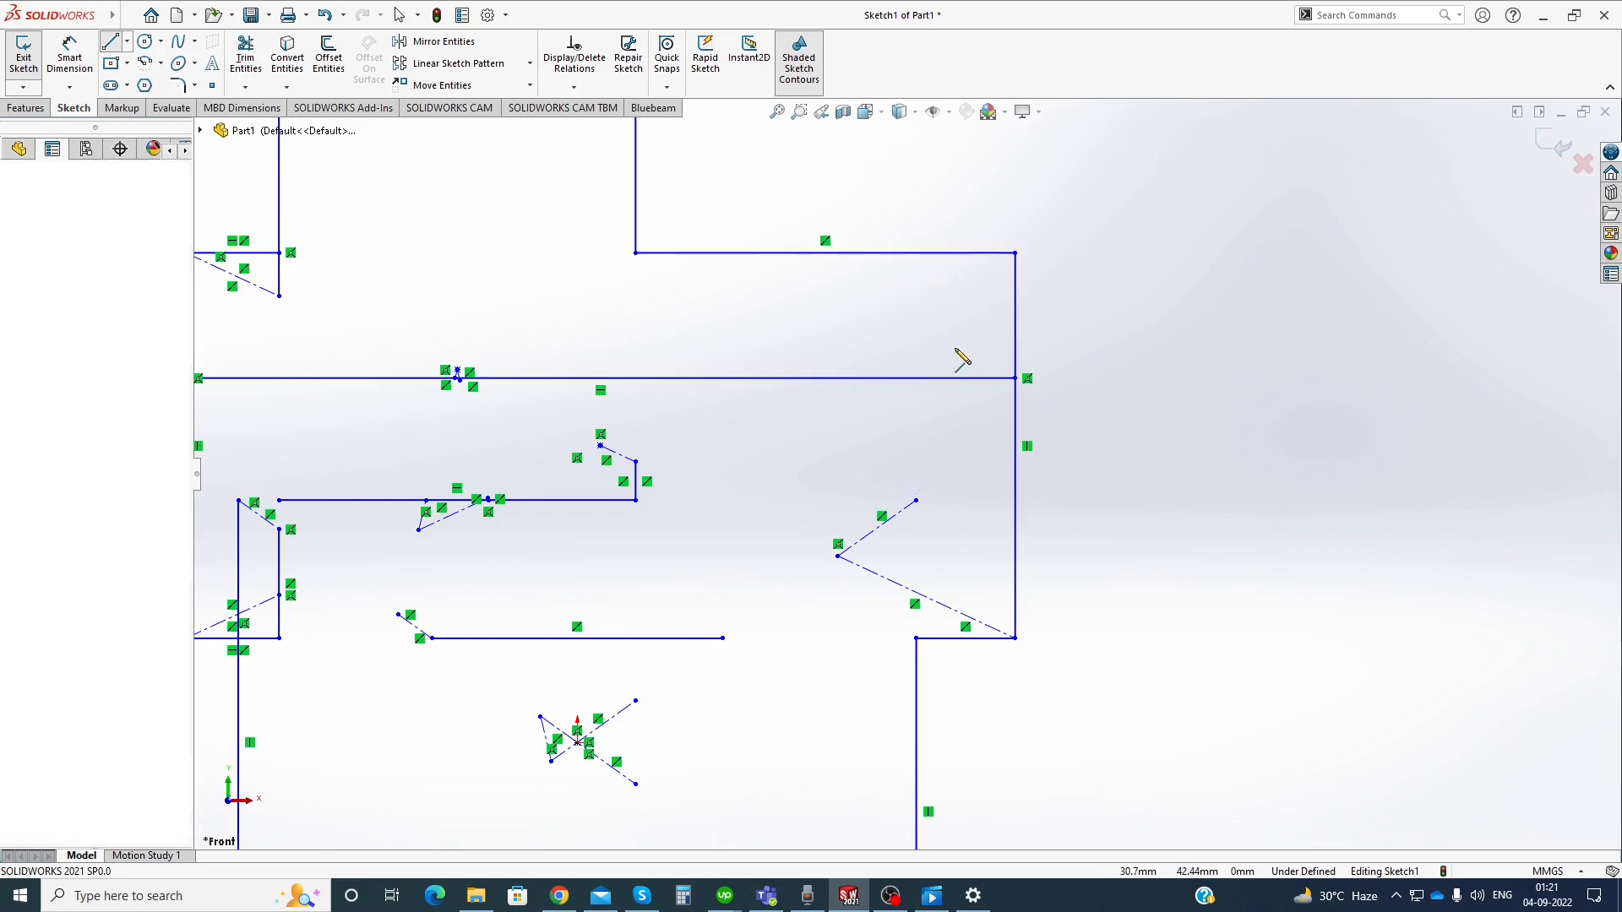
left_click(967, 697)
key("Escape")
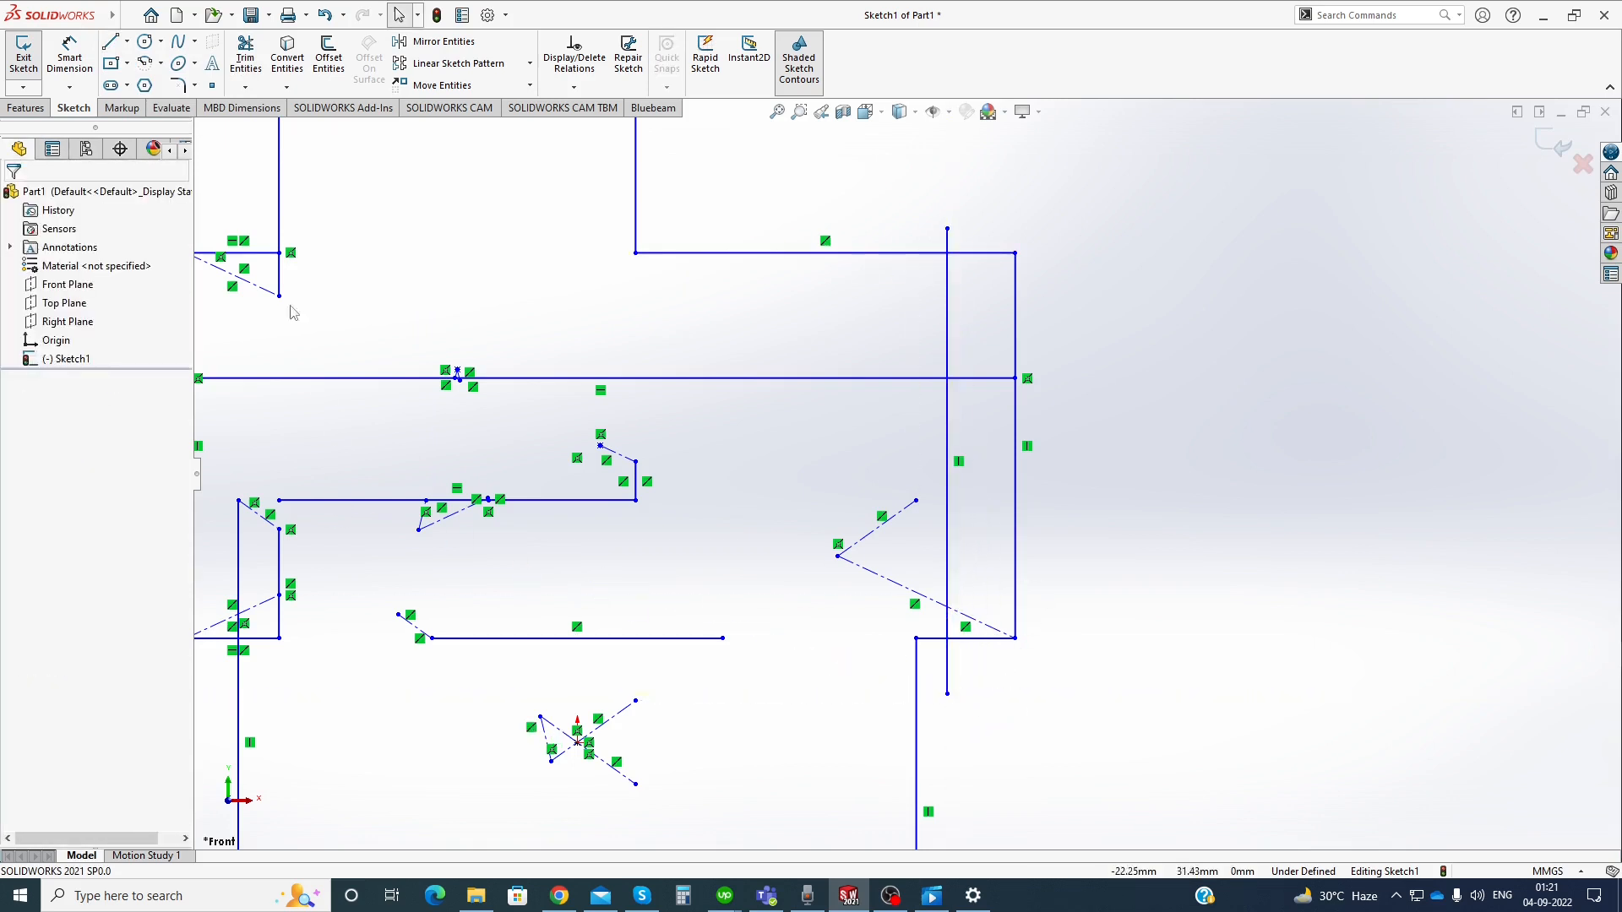
Trim the new vertical line's middle section to closest, with trimmed entities kept as construction geometry
left_click(245, 87)
left_click(255, 105)
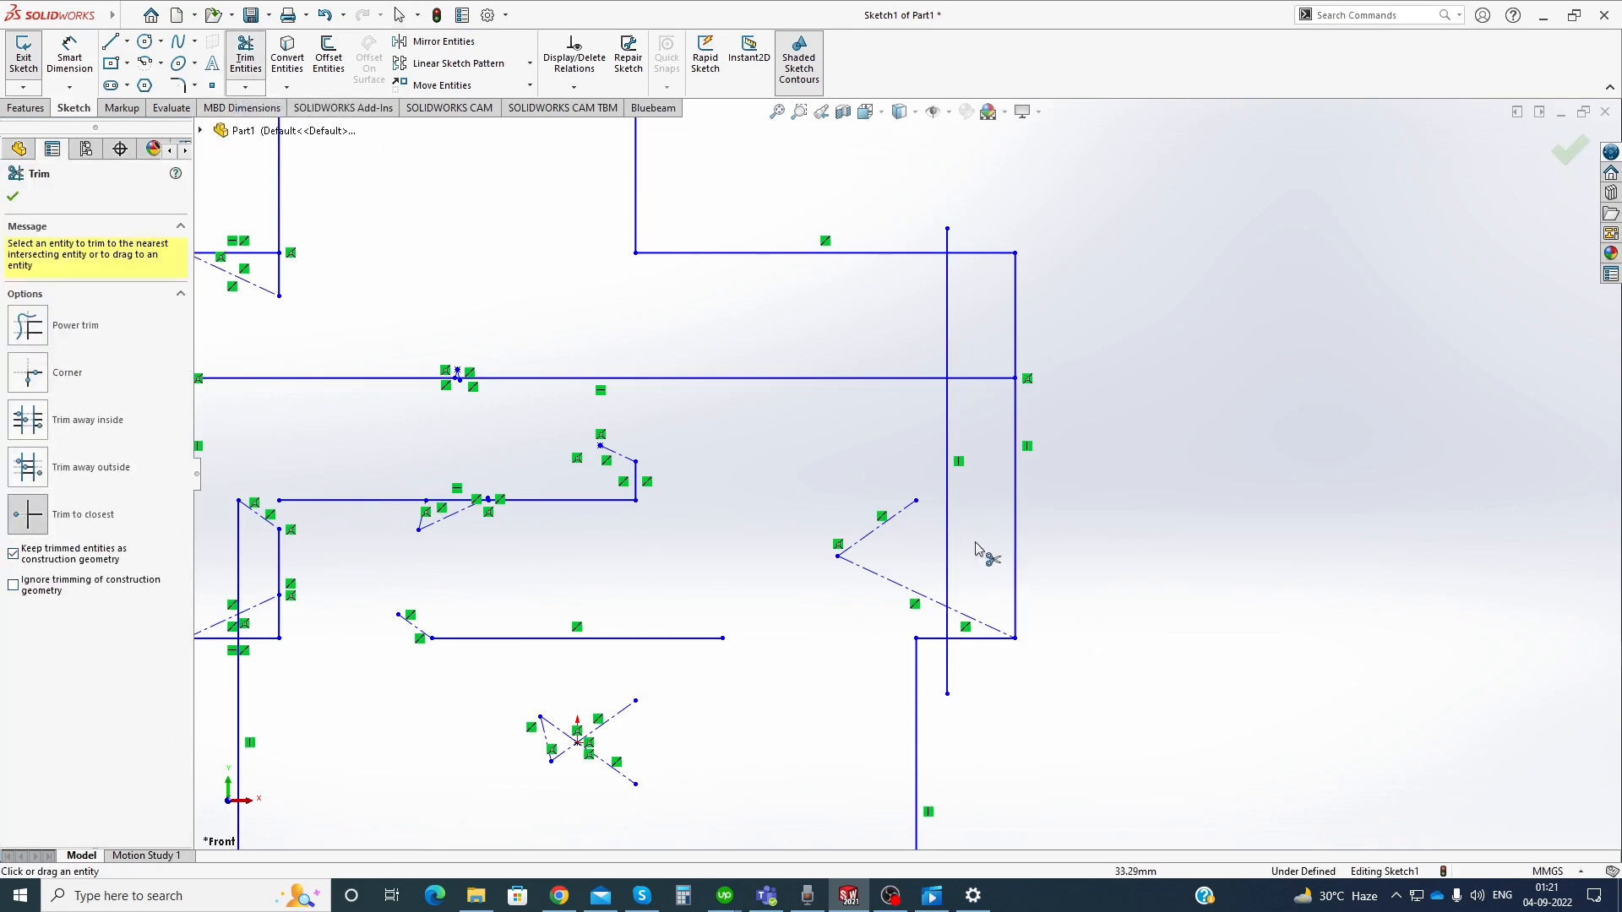
left_click(947, 587)
scroll(988, 390, "down", 3)
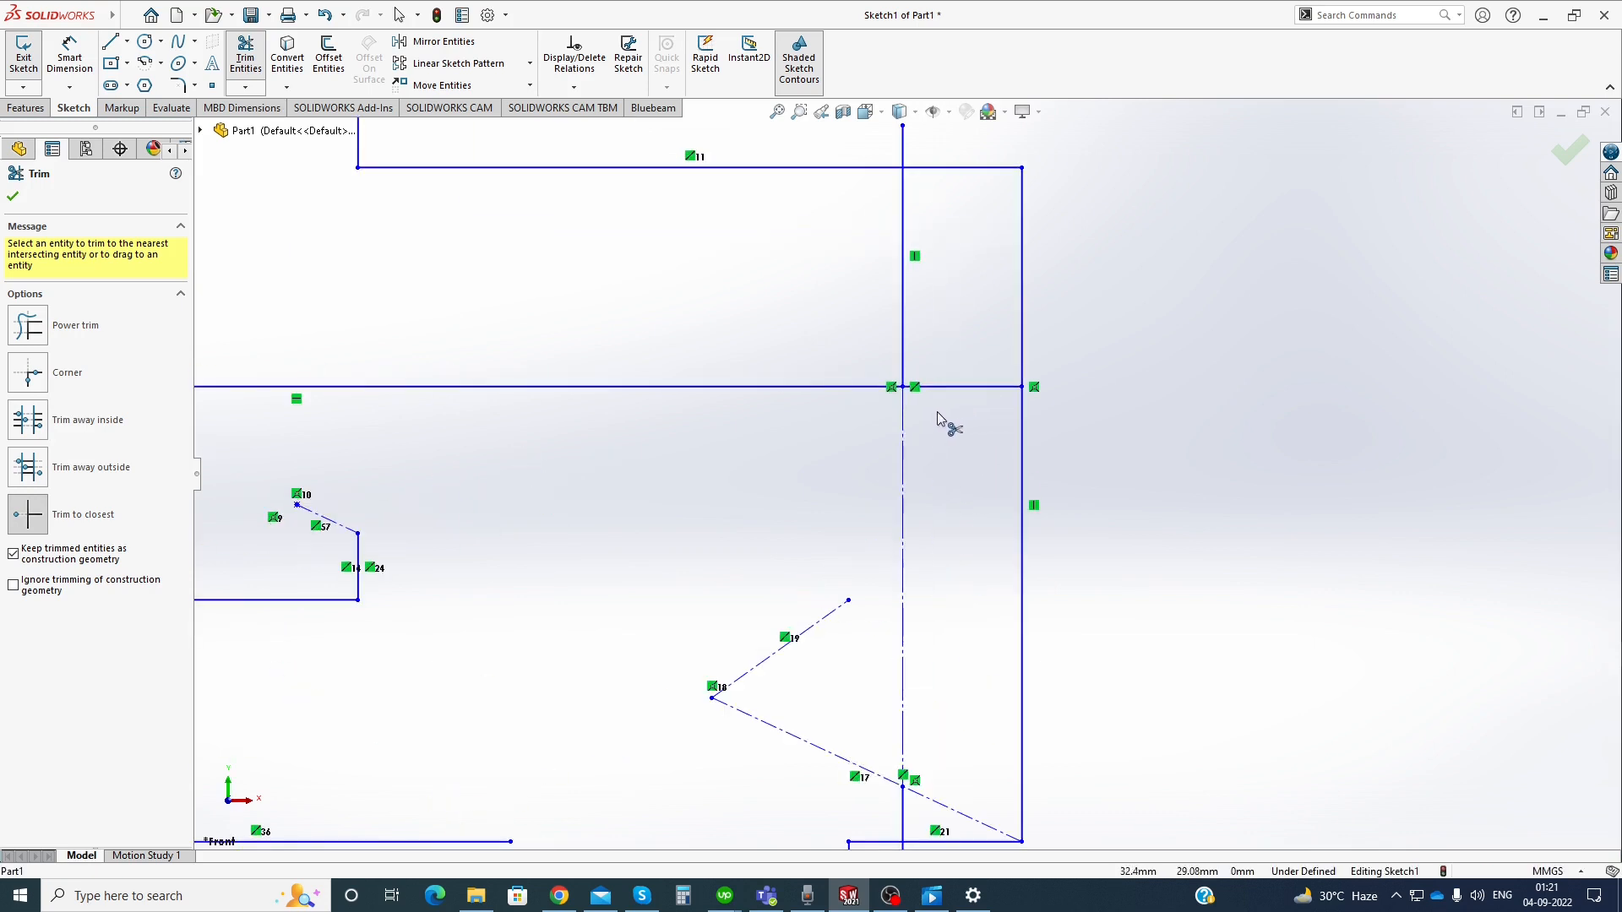
scroll(916, 448, "down", 2)
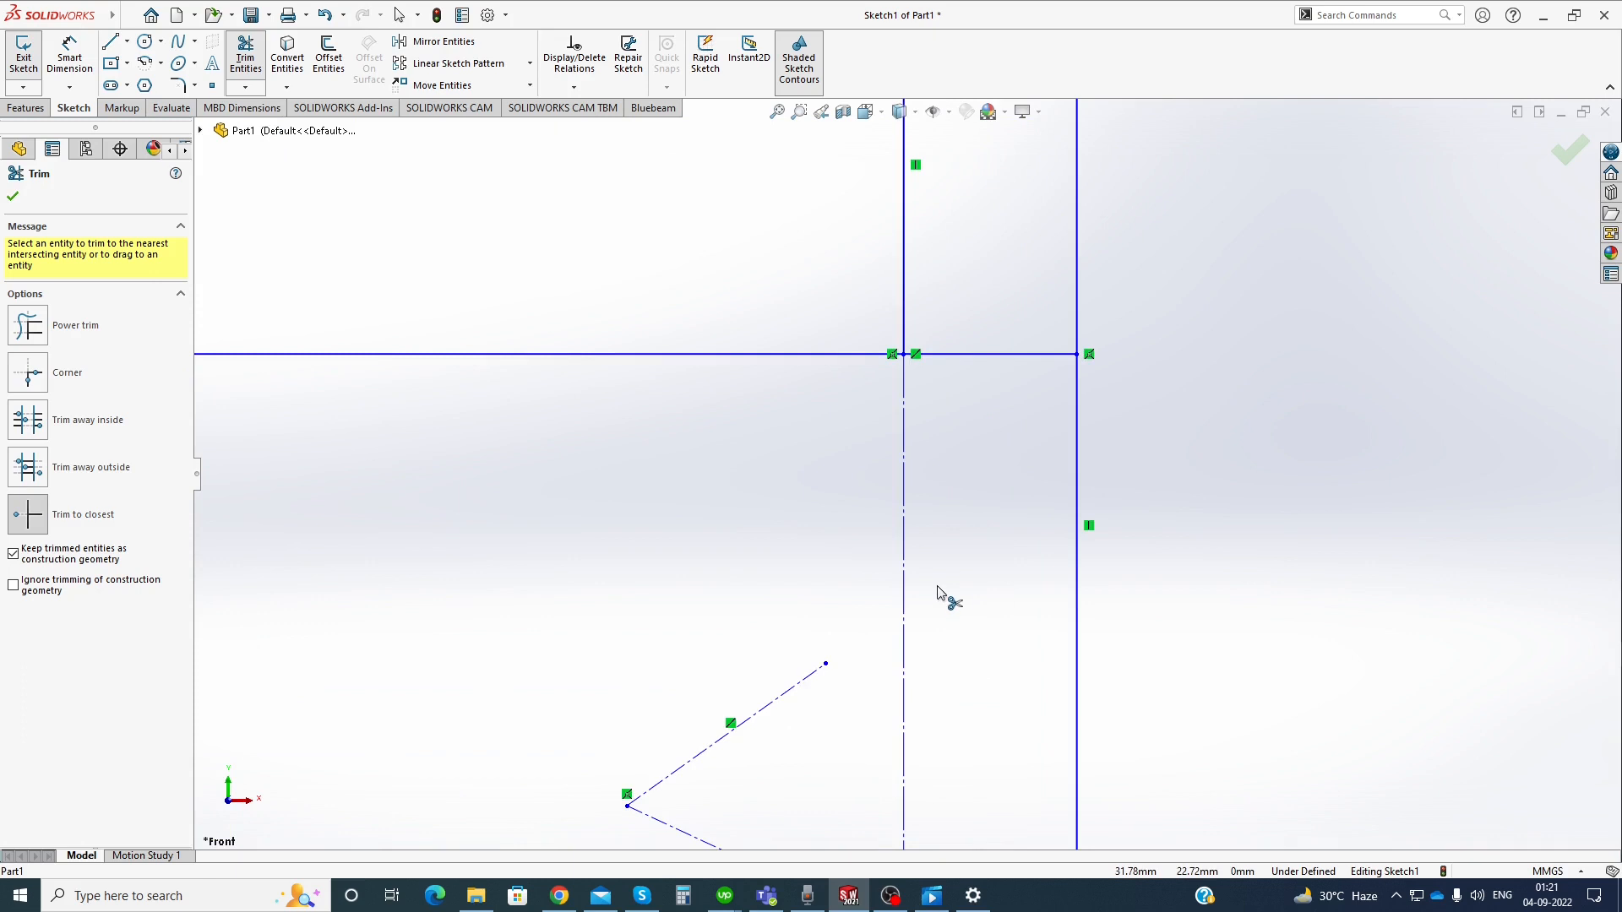
With only Ignore trimming of construction geometry enabled, trim the right part of the inner horizontal edge and the long horizontal line's sections across the block
scroll(941, 594, "up", 3)
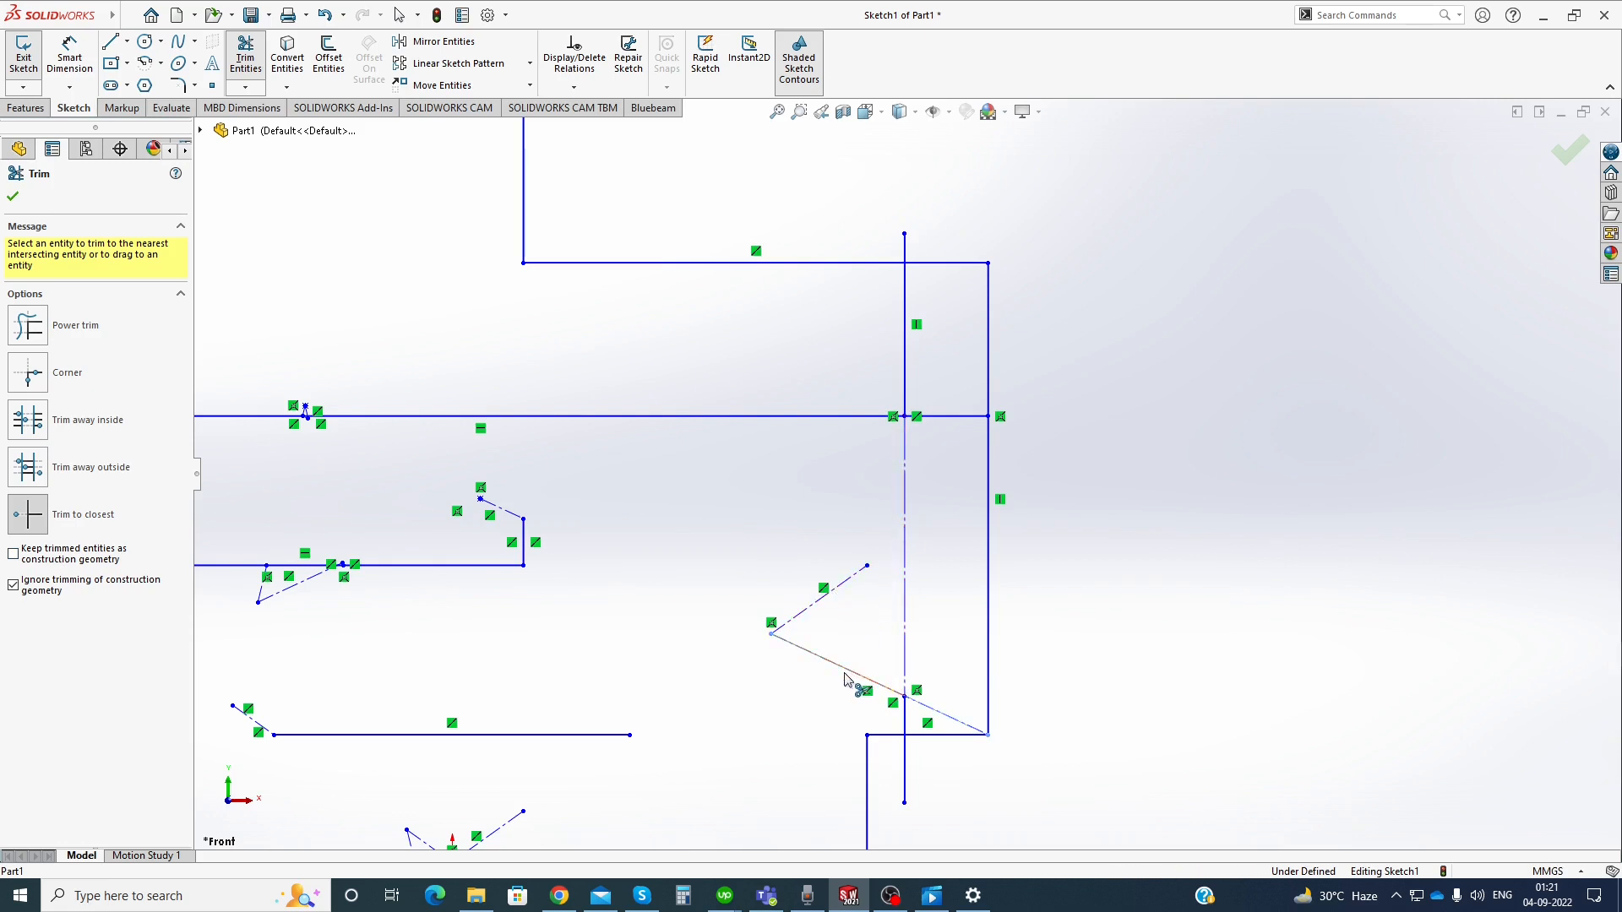
left_click(434, 566)
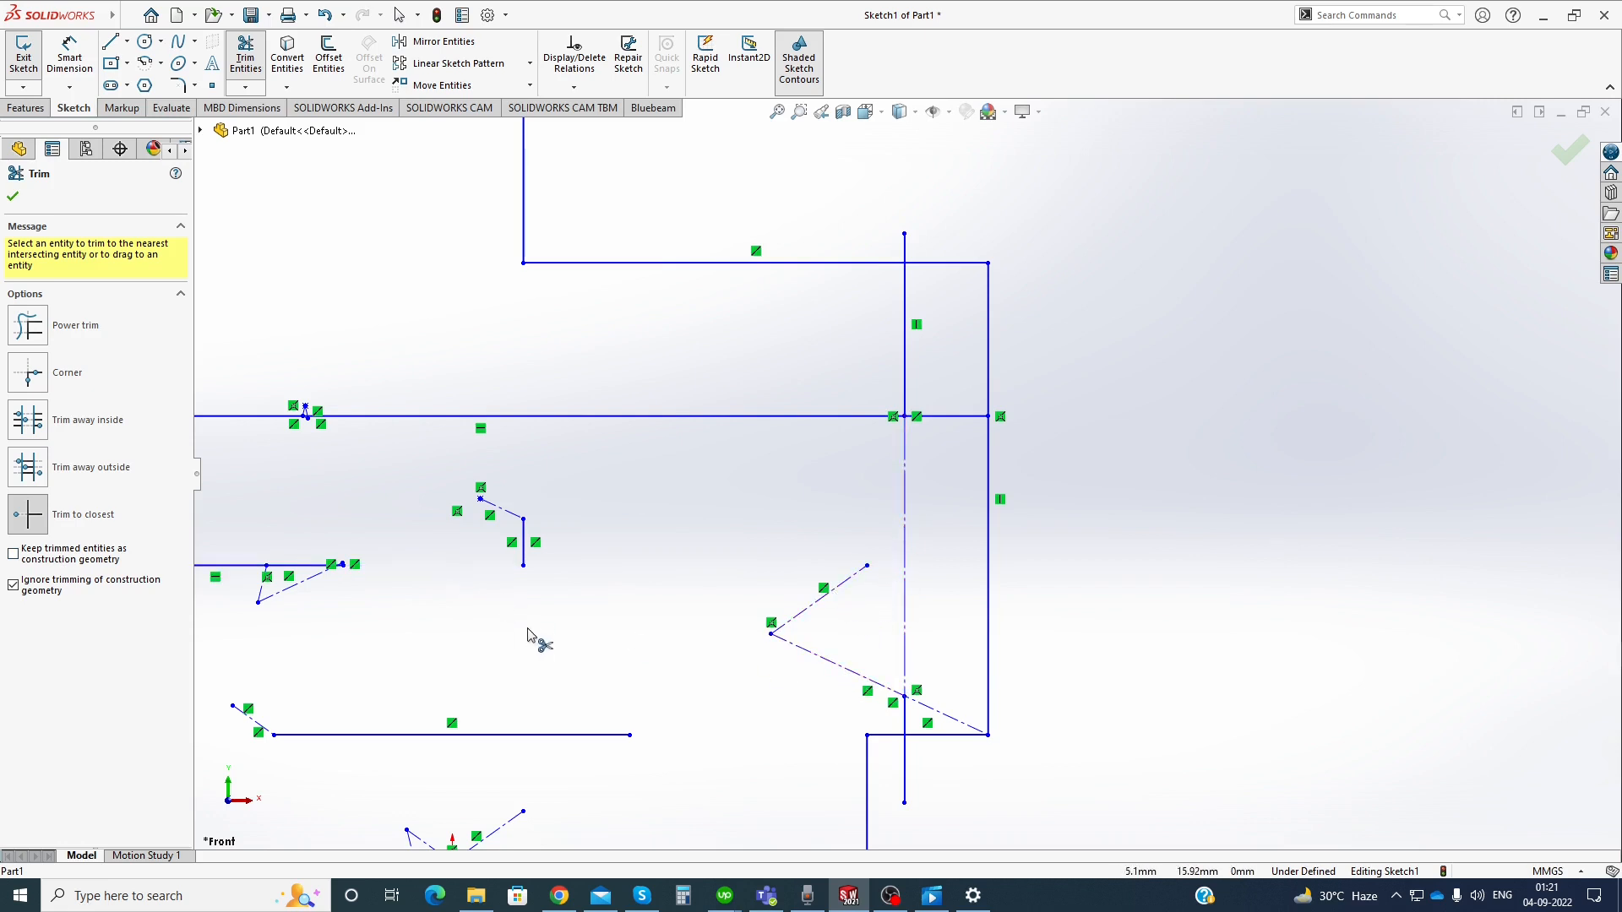
scroll(727, 481, "down", 3)
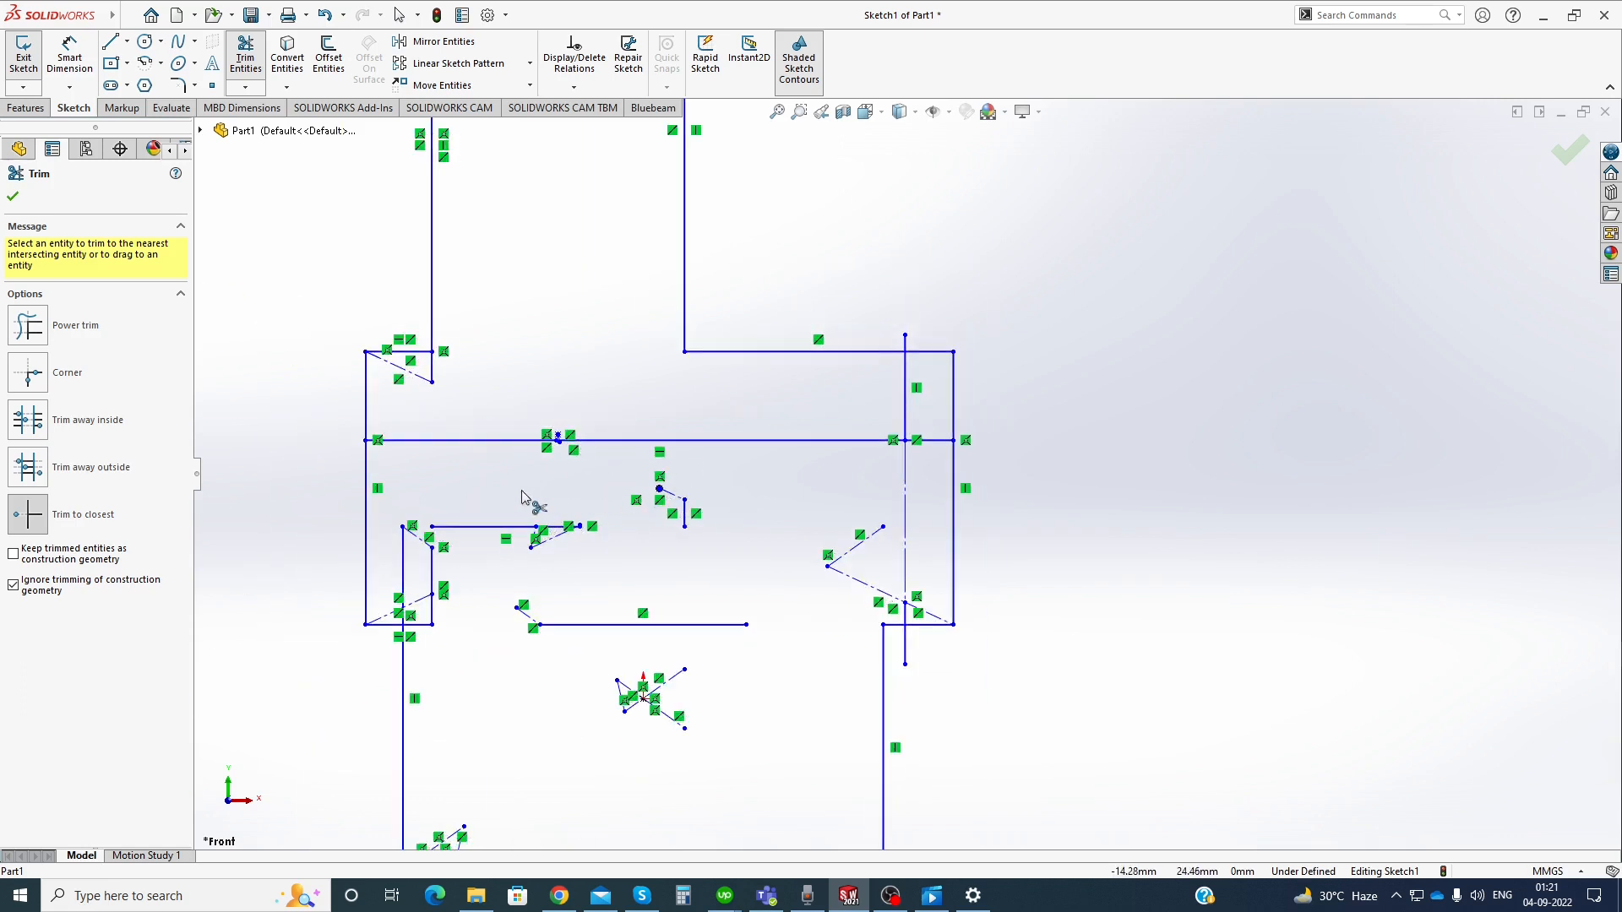
left_click(483, 441)
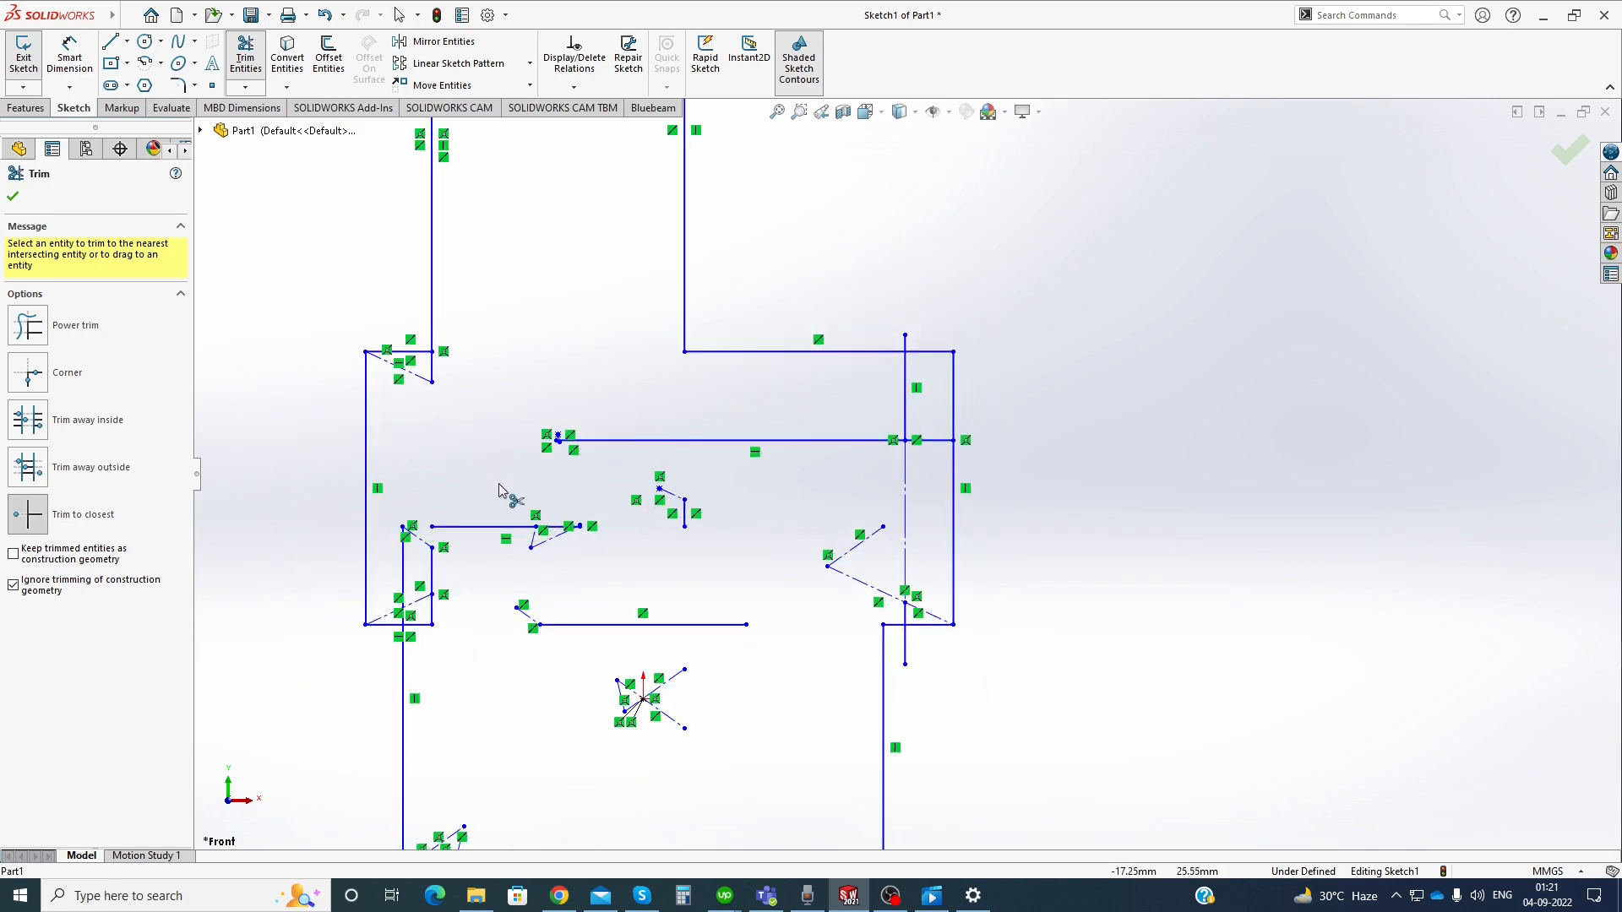
left_click(847, 442)
scroll(933, 440, "up", 3)
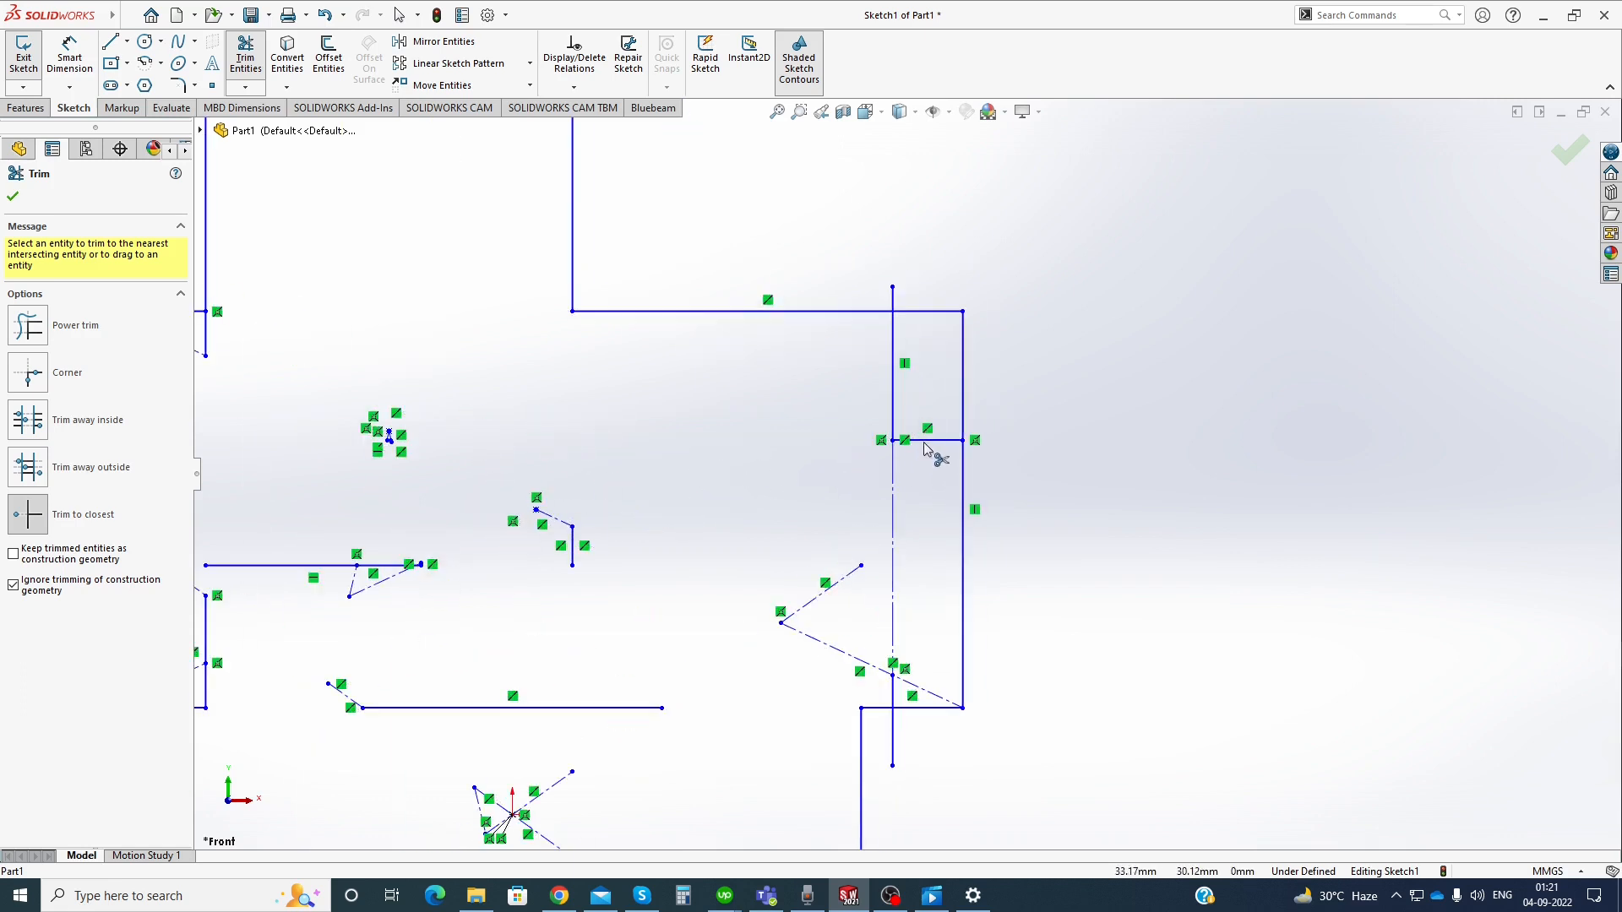
left_click(934, 440)
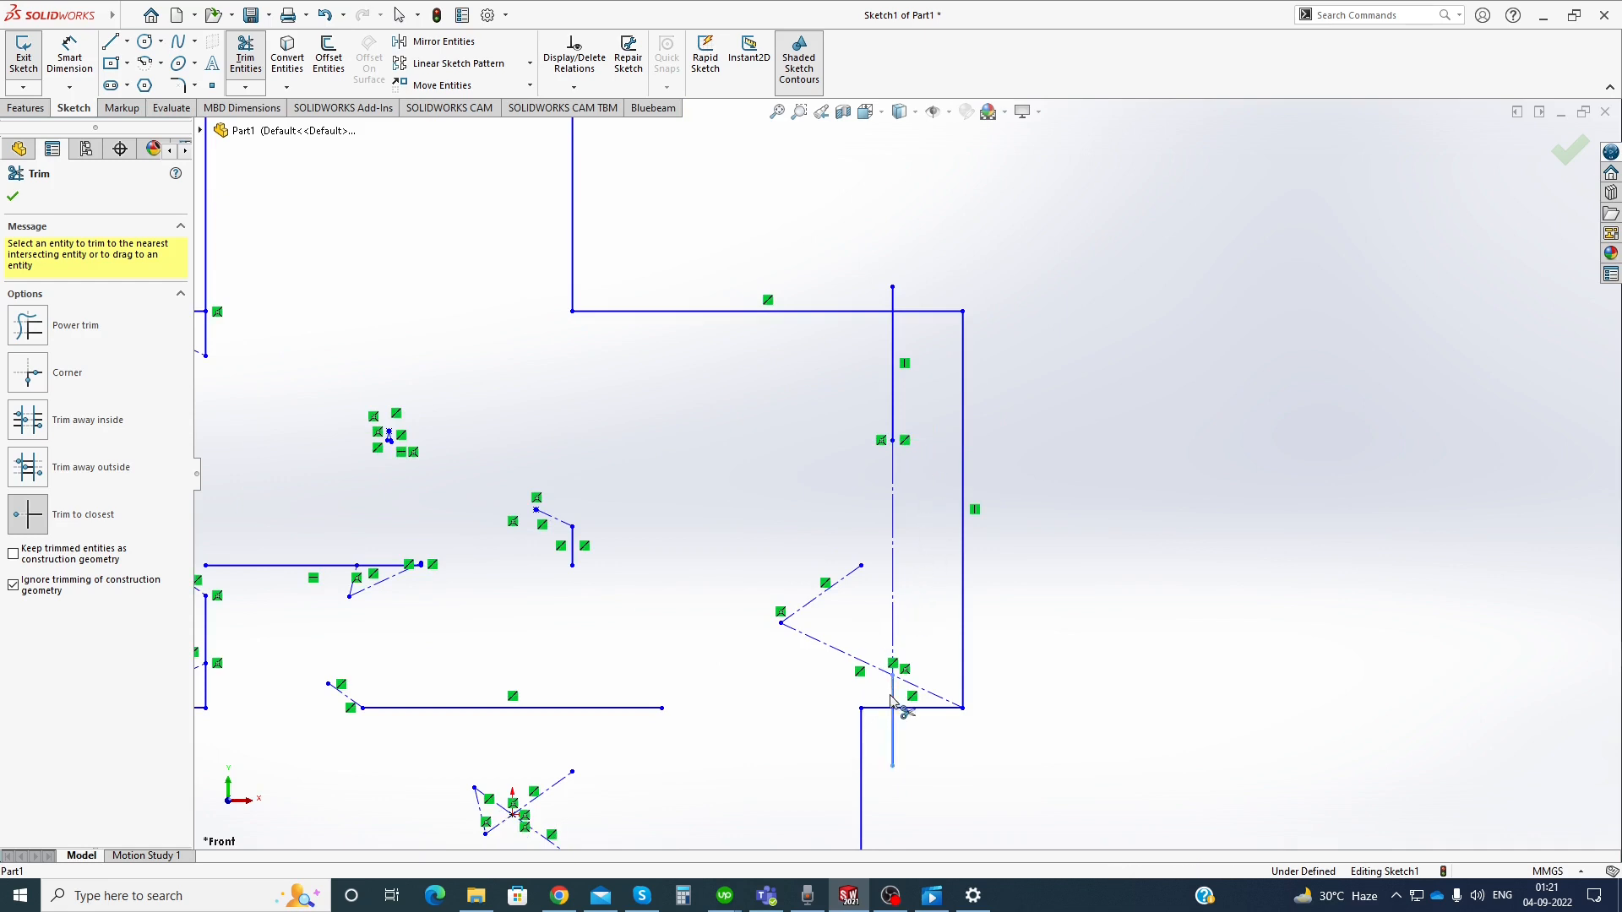
Trim the short stub of the tall rectangle's left side below the wide block's upper edge and finish trimming
scroll(531, 592, "down", 2)
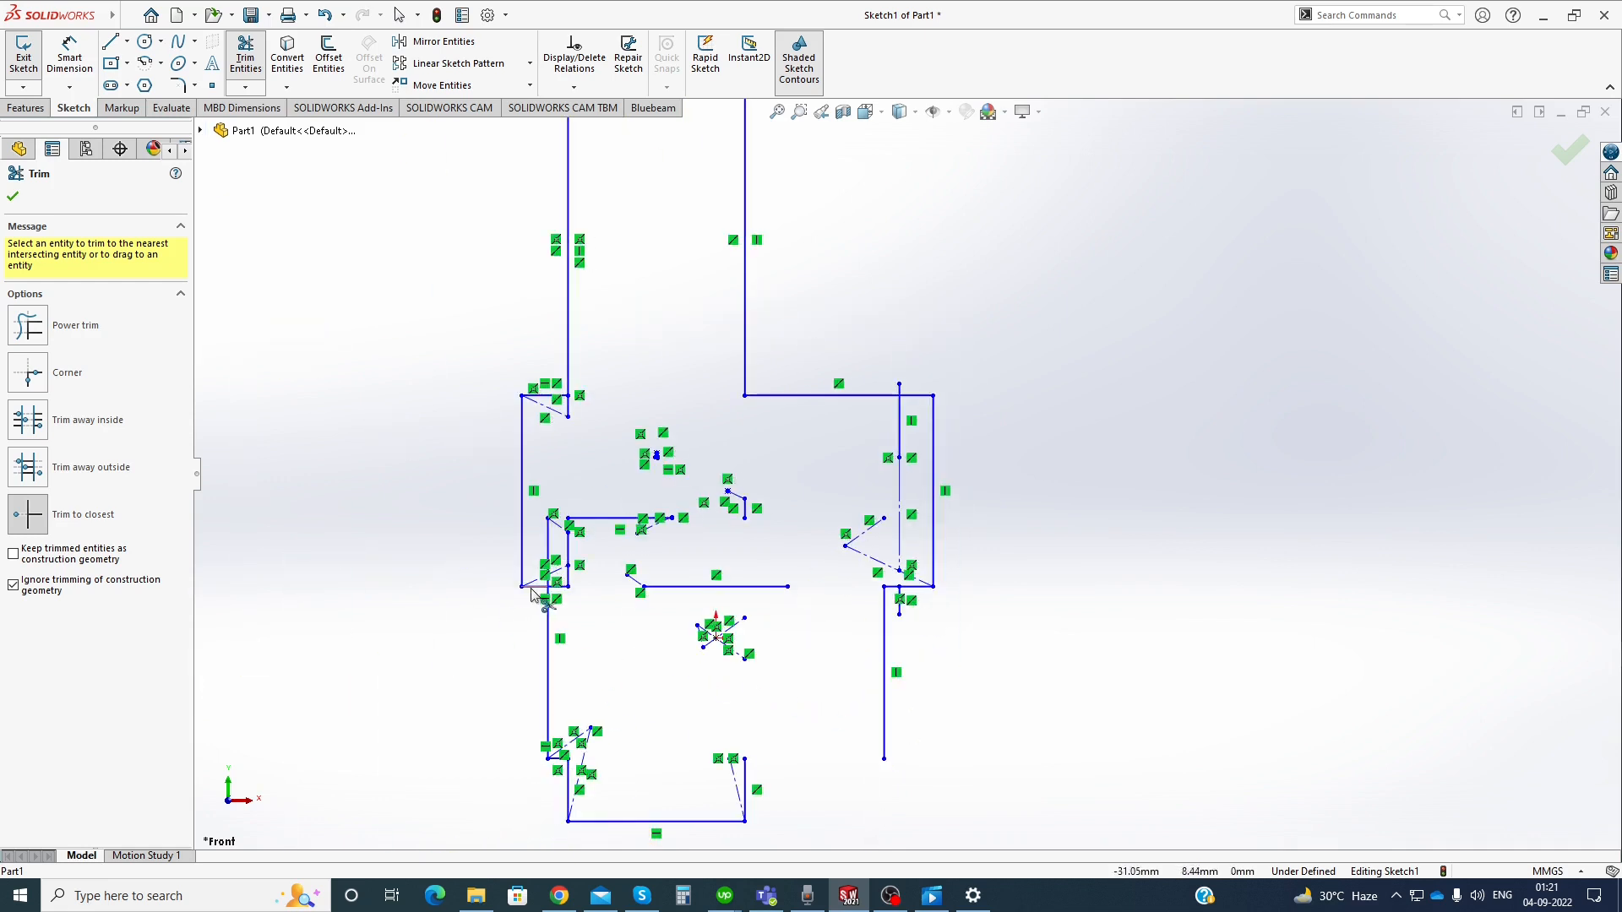
left_click(569, 407)
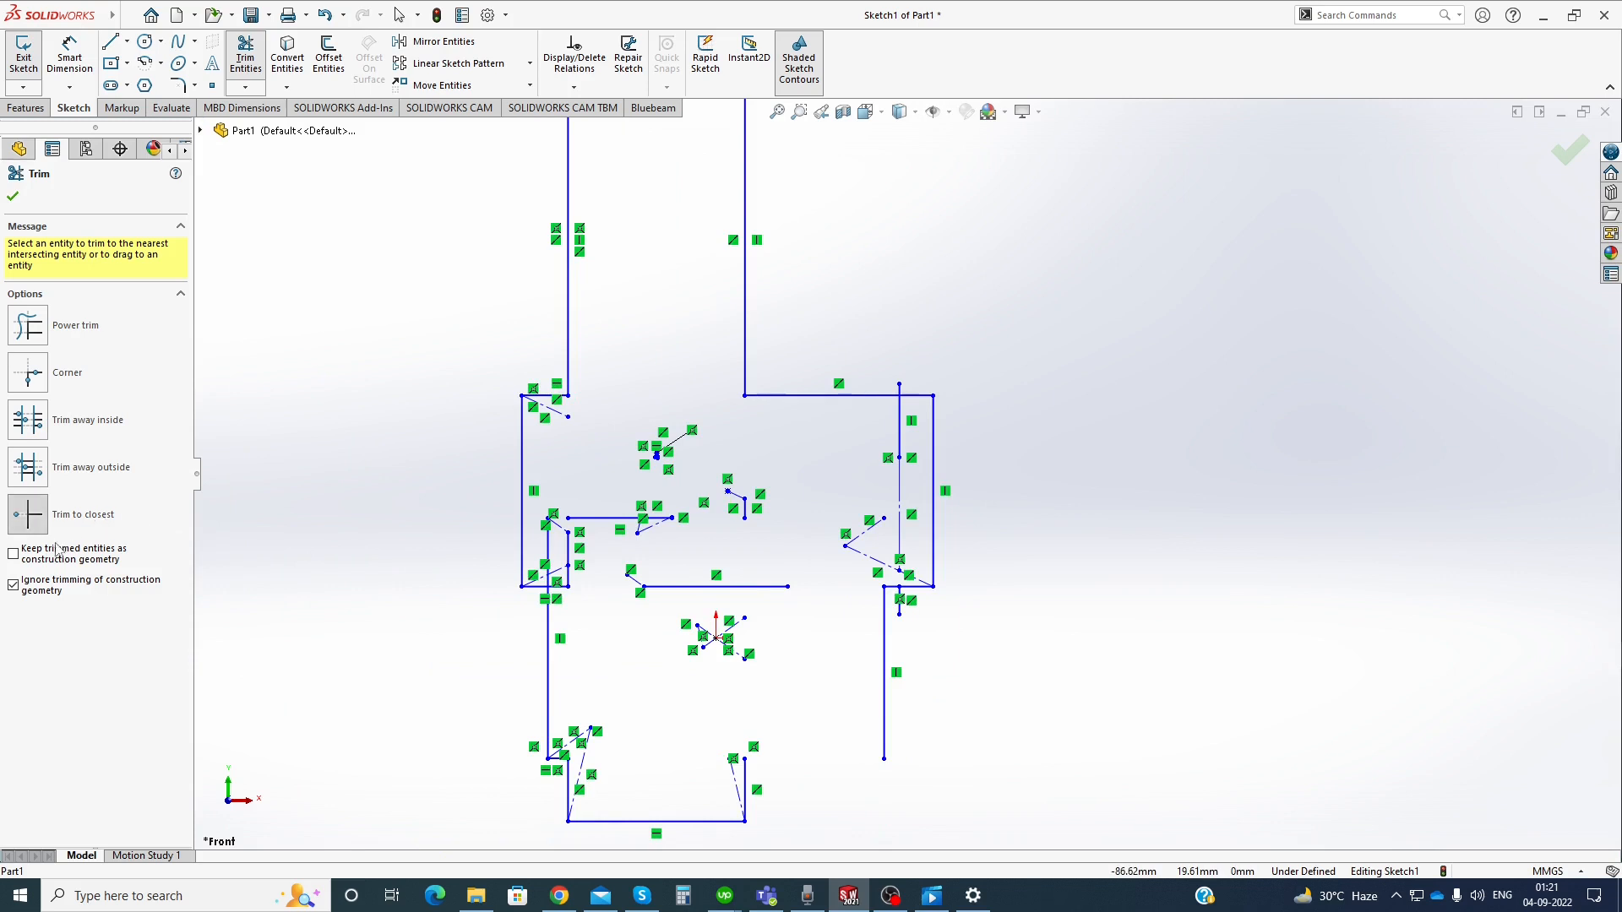
left_click(12, 197)
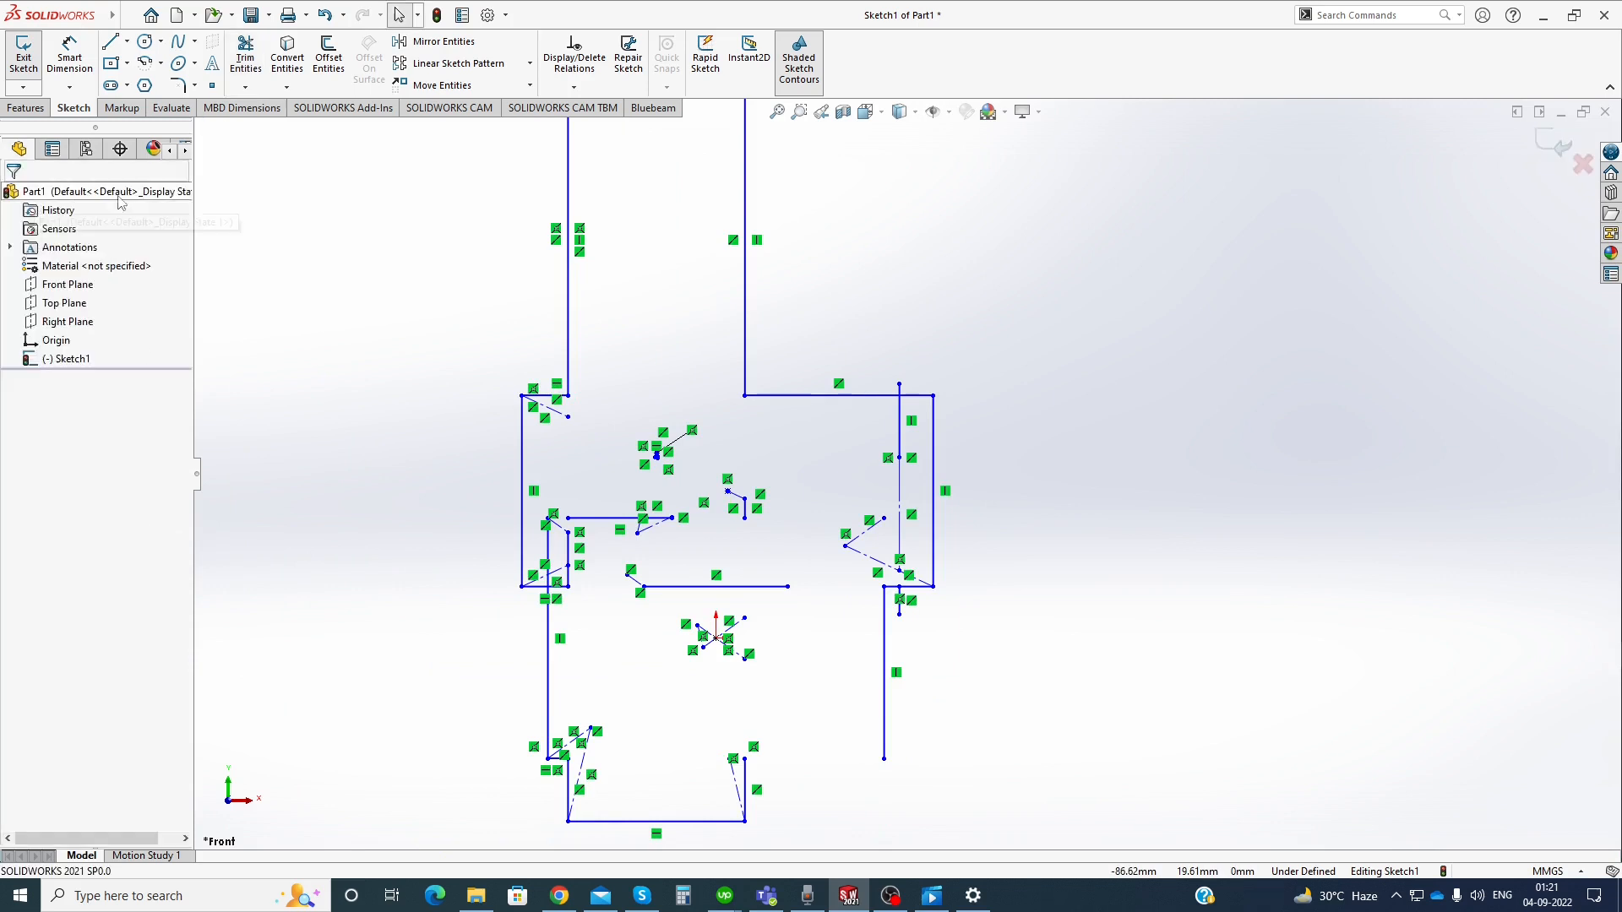
Extend the inner horizontal edge with Extend Entities to the wide block's left side
left_click(260, 92)
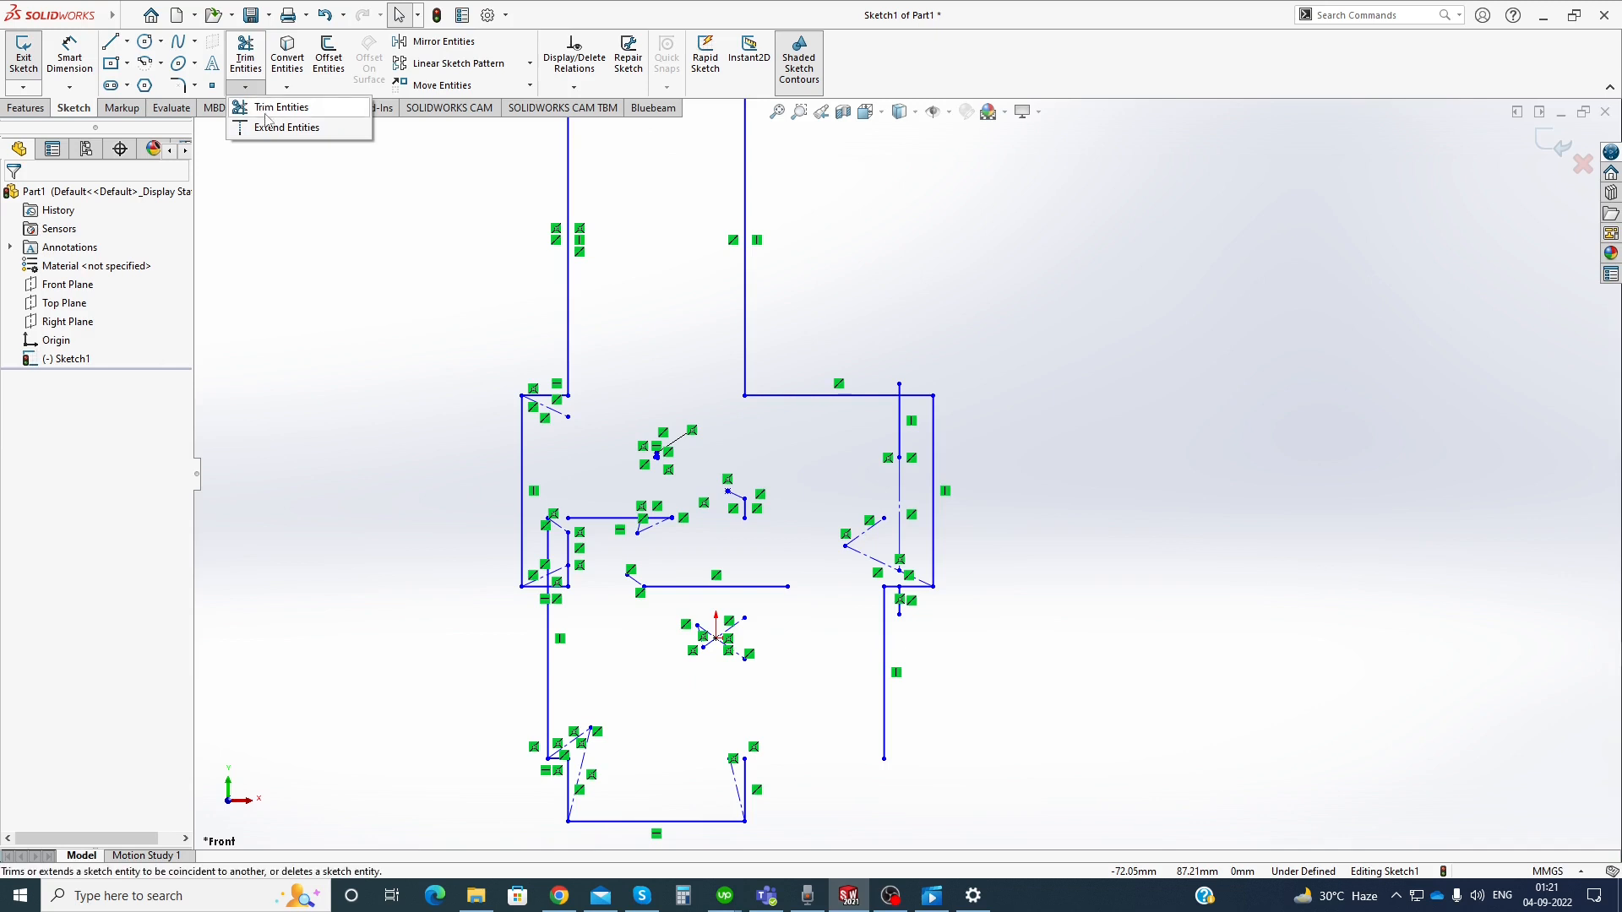
left_click(278, 127)
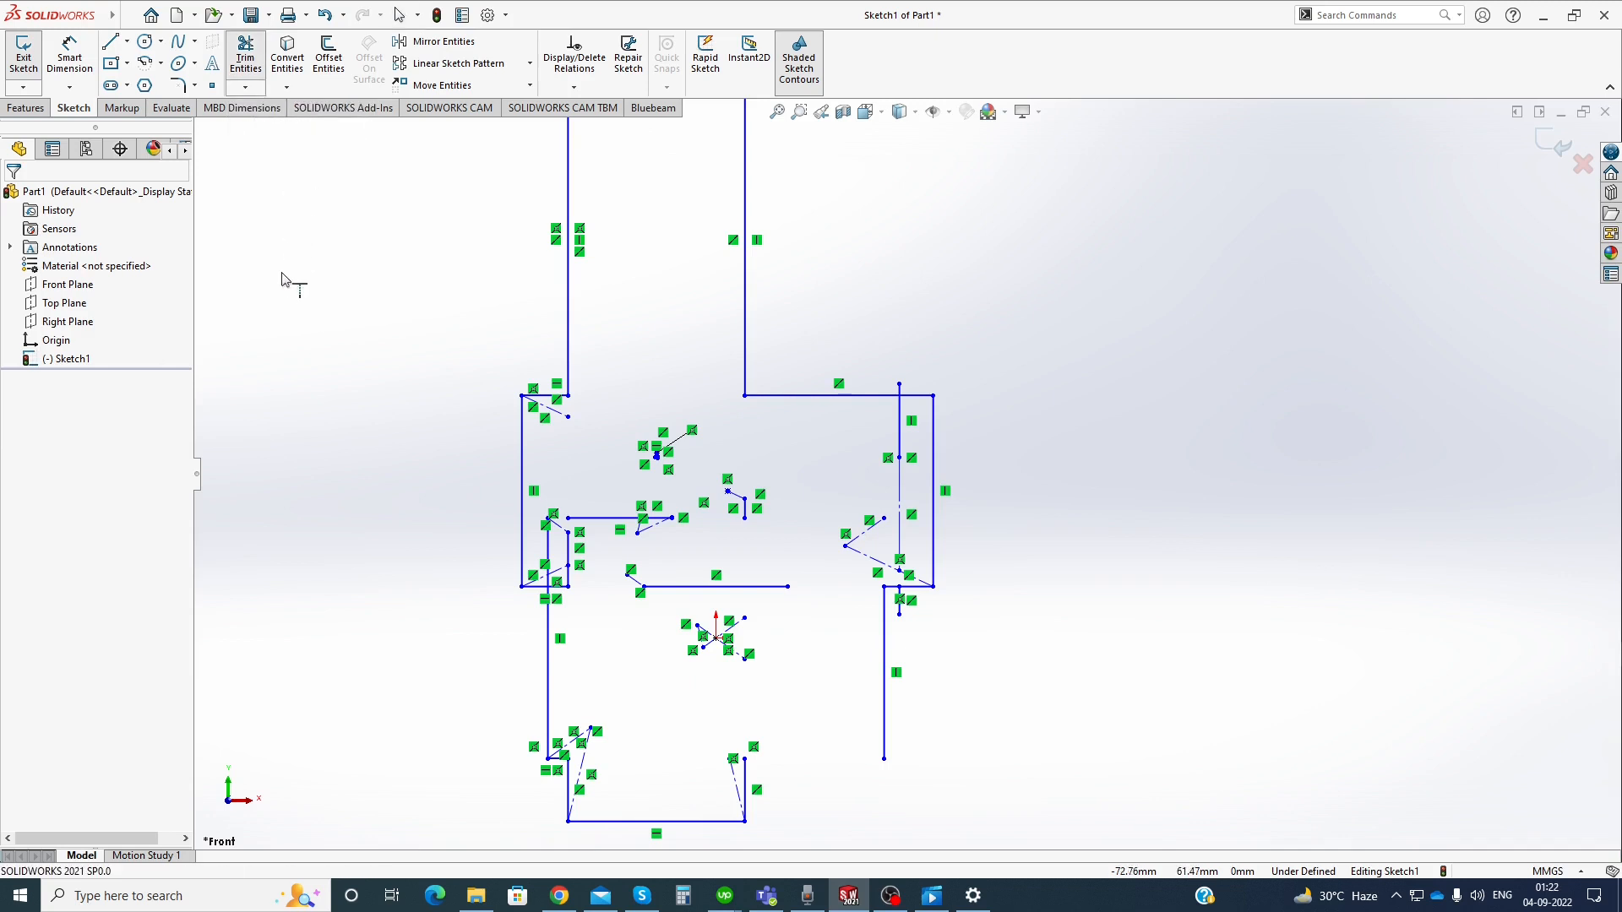
scroll(363, 523, "down", 1)
scroll(559, 534, "down", 3)
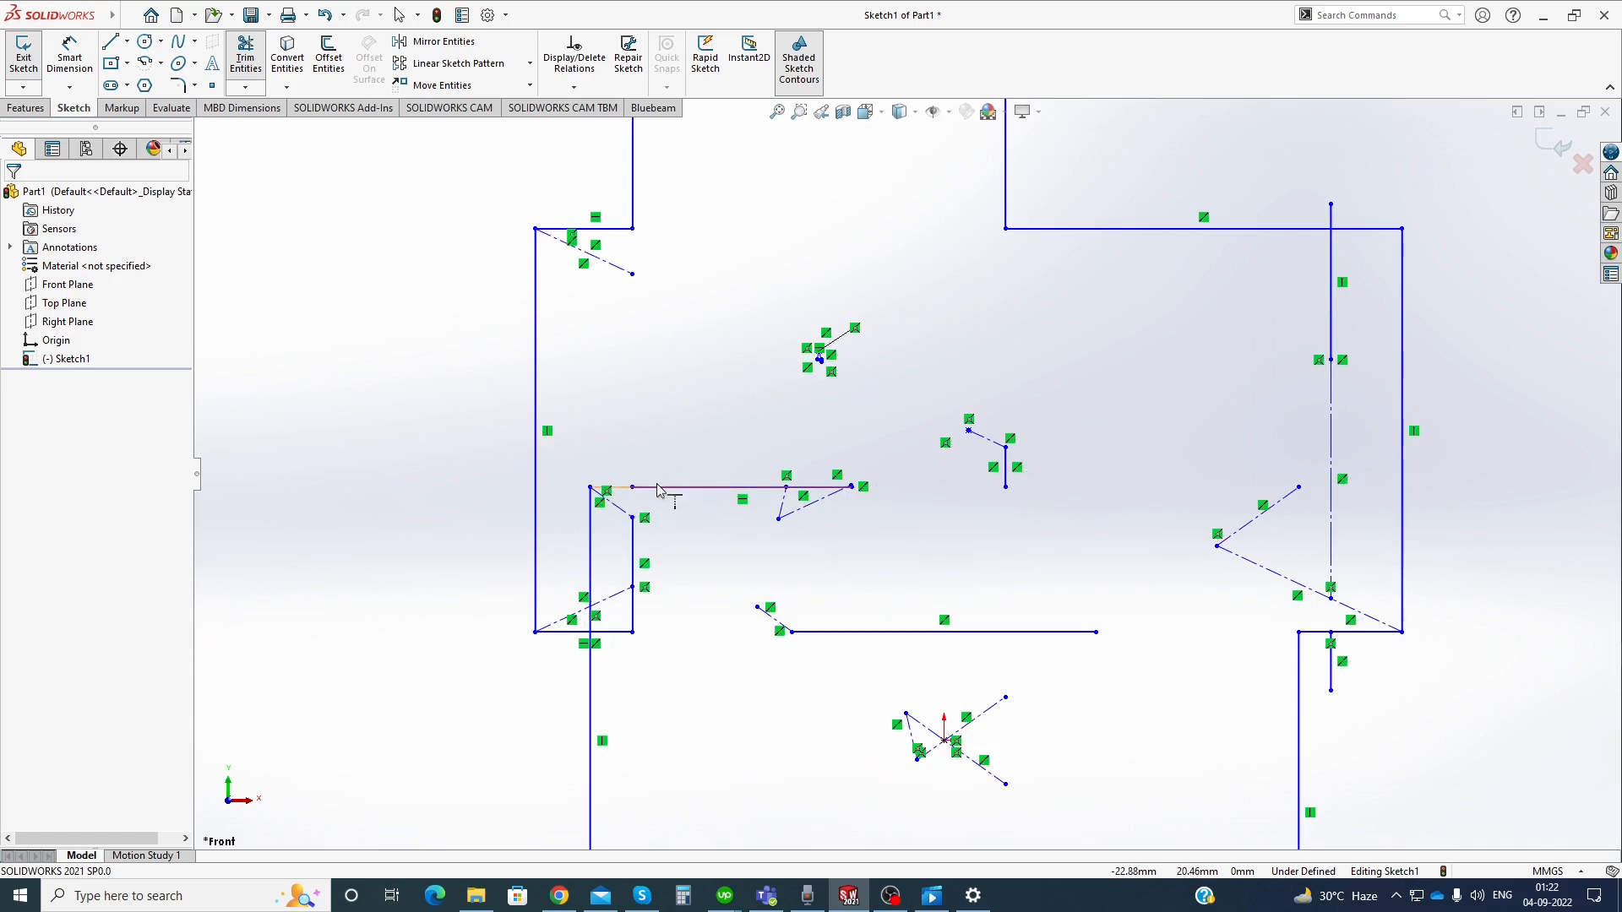
scroll(643, 490, "down", 3)
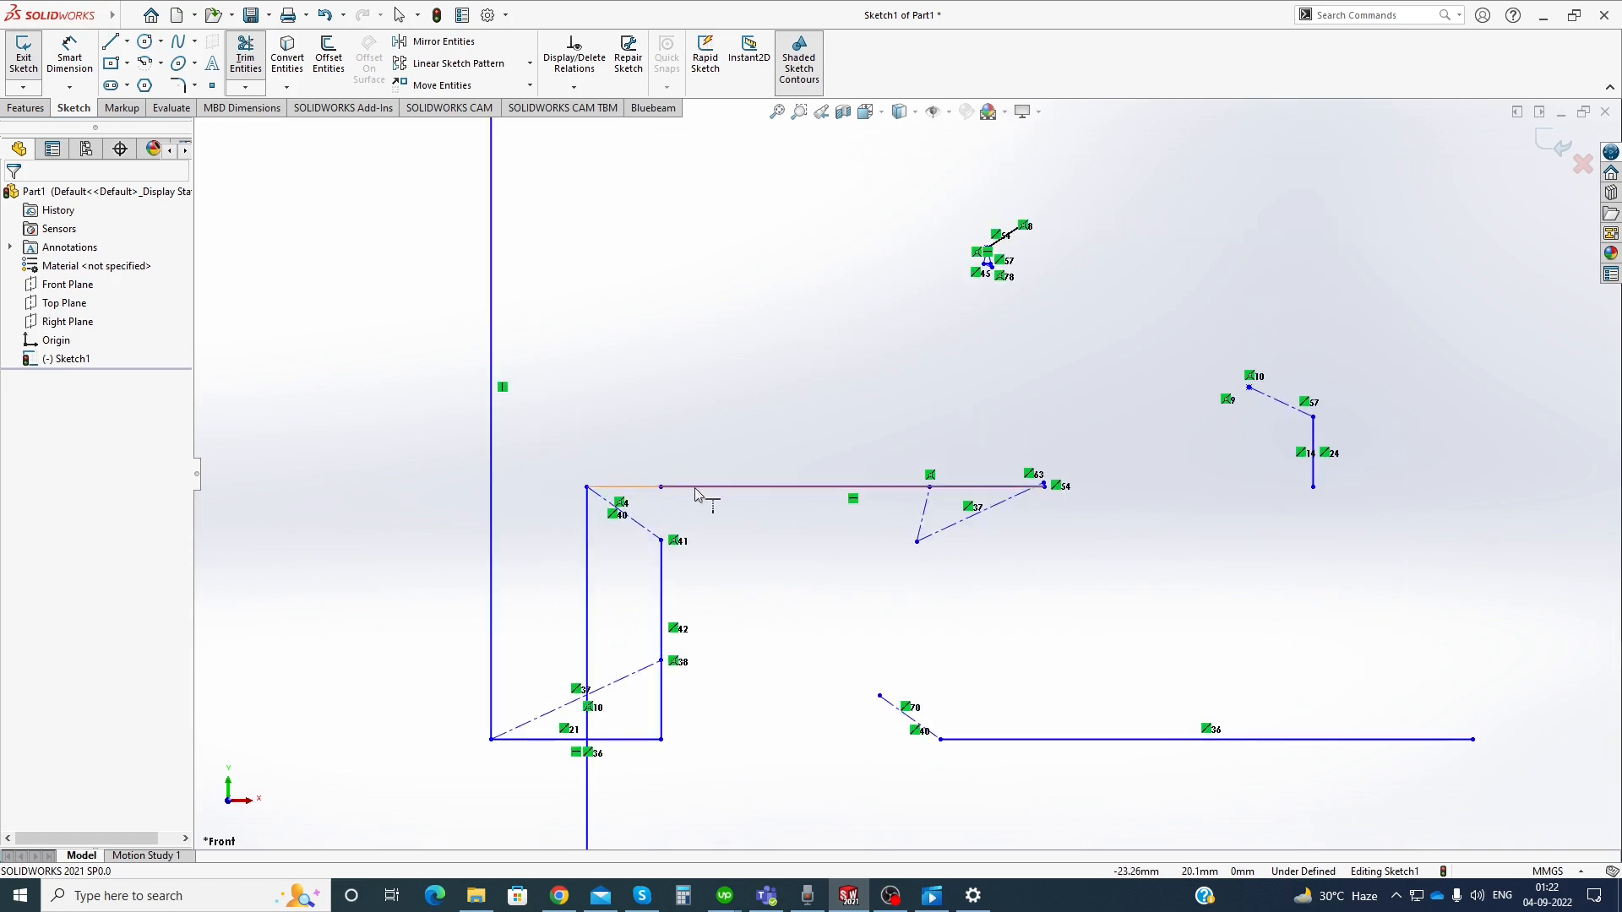
left_click(636, 490)
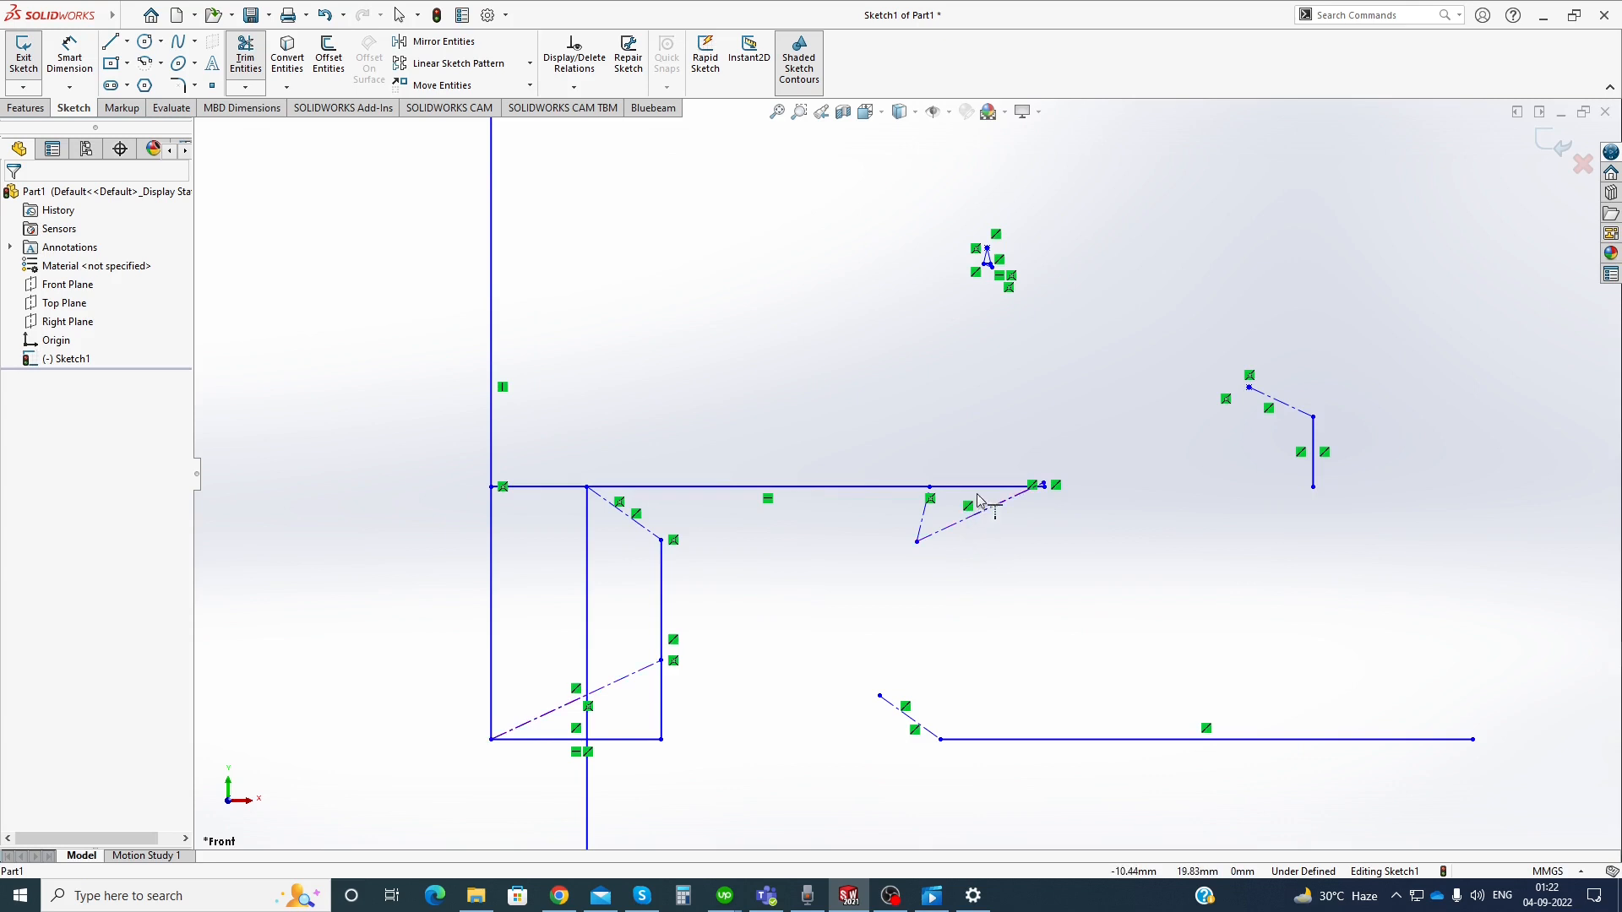
Extend the short inner vertical line down to the long horizontal line, and the slanted construction line above it to the block's upper-left corner
scroll(912, 477, "up", 2)
left_click(1189, 466)
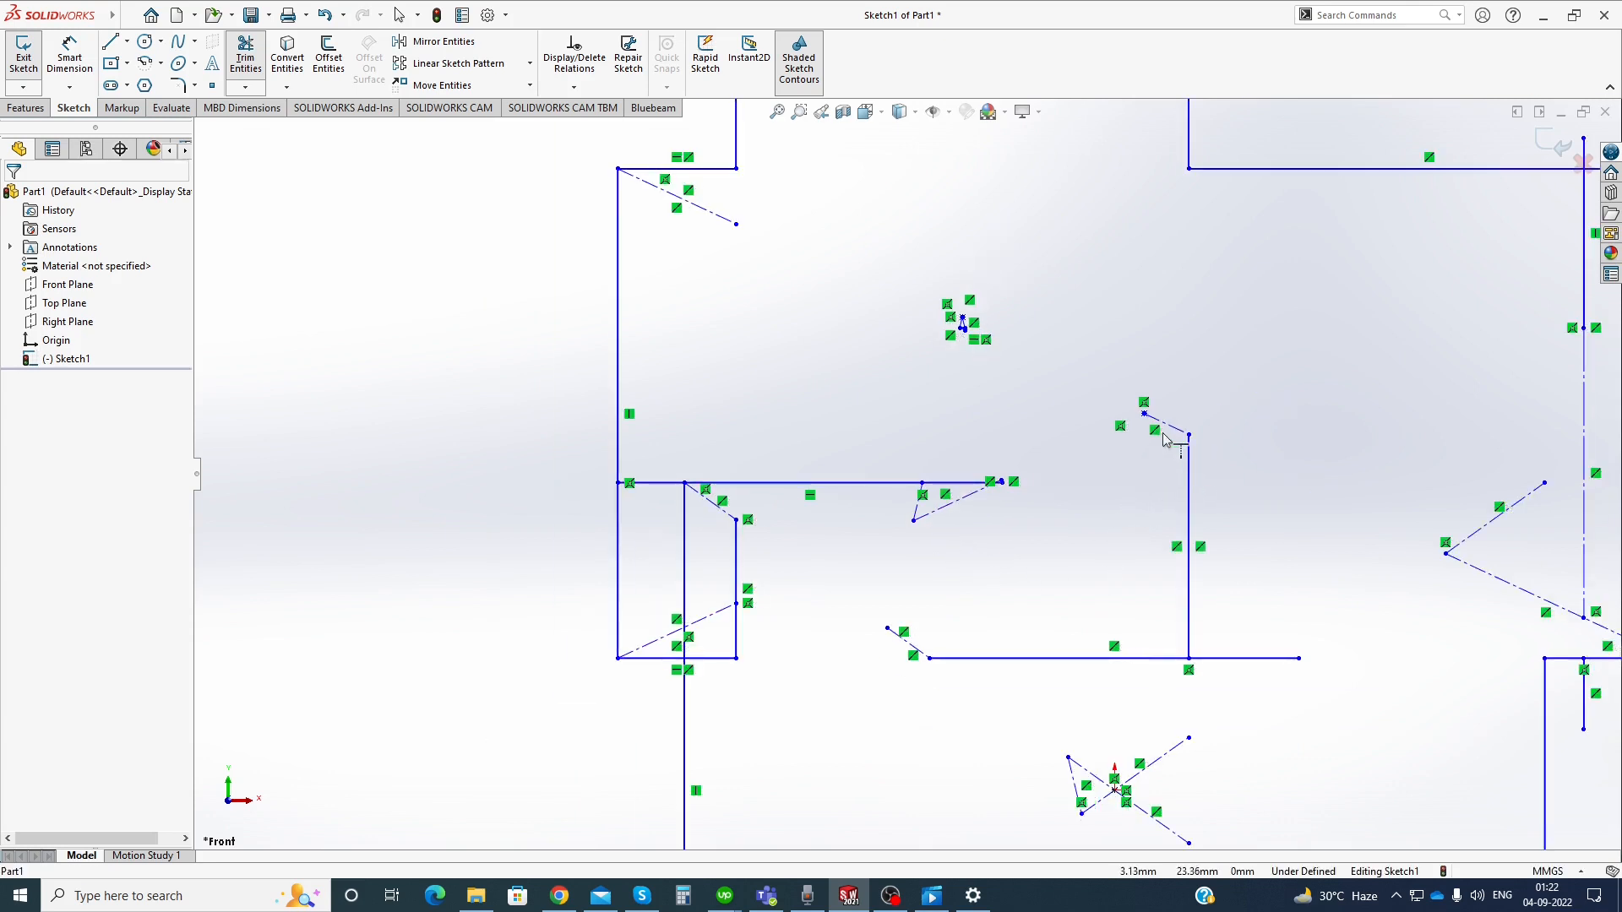
left_click(1165, 424)
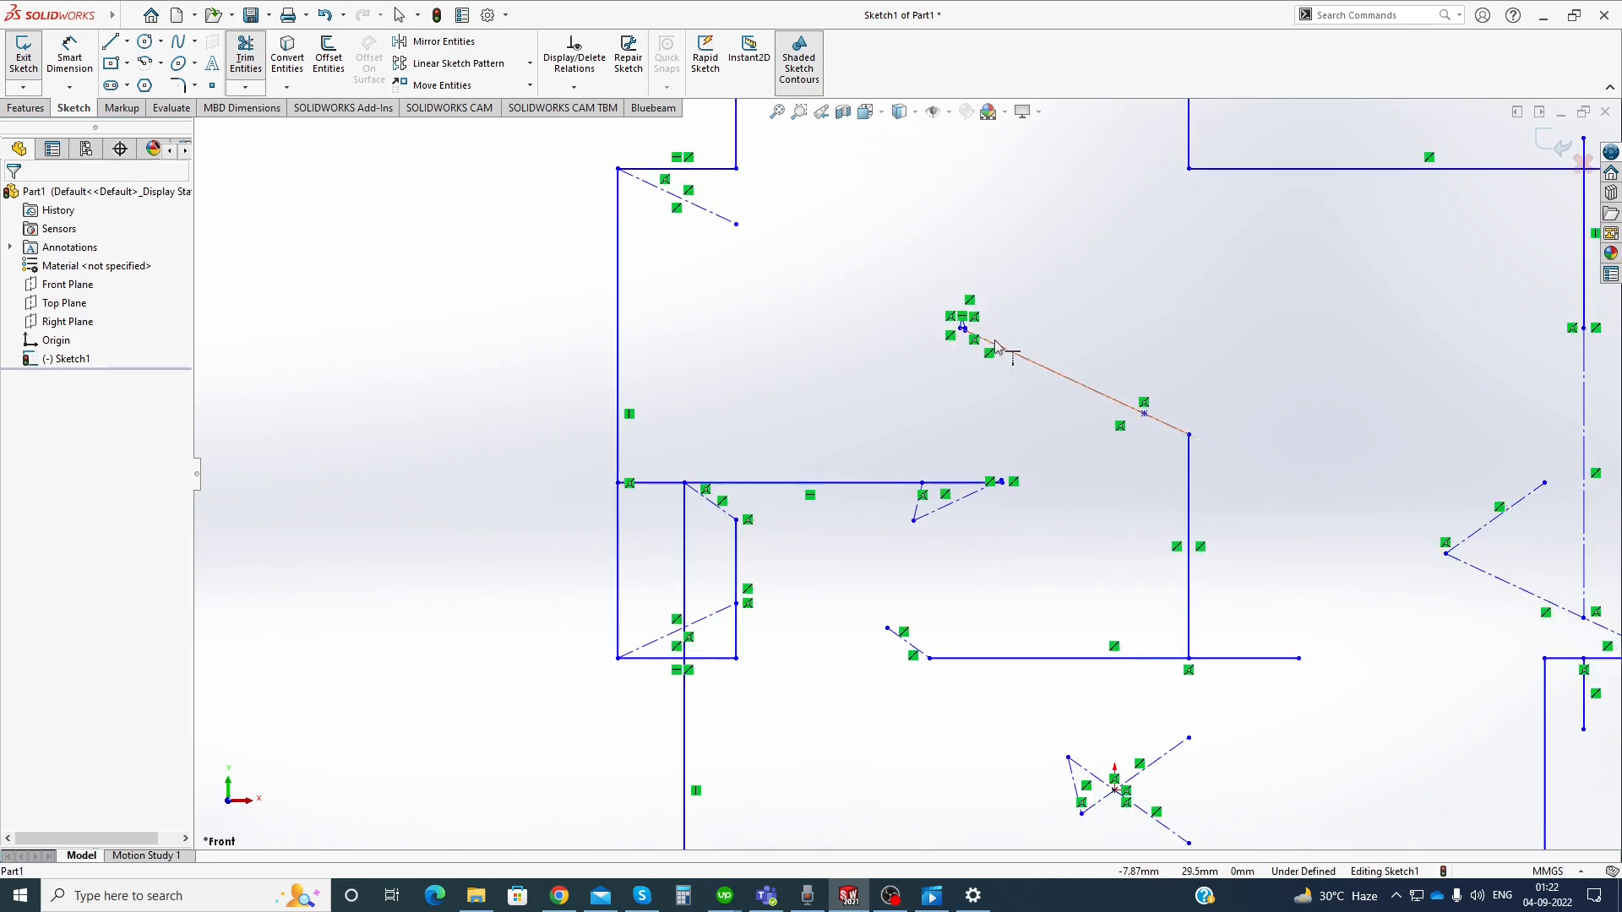
scroll(905, 474, "up", 2)
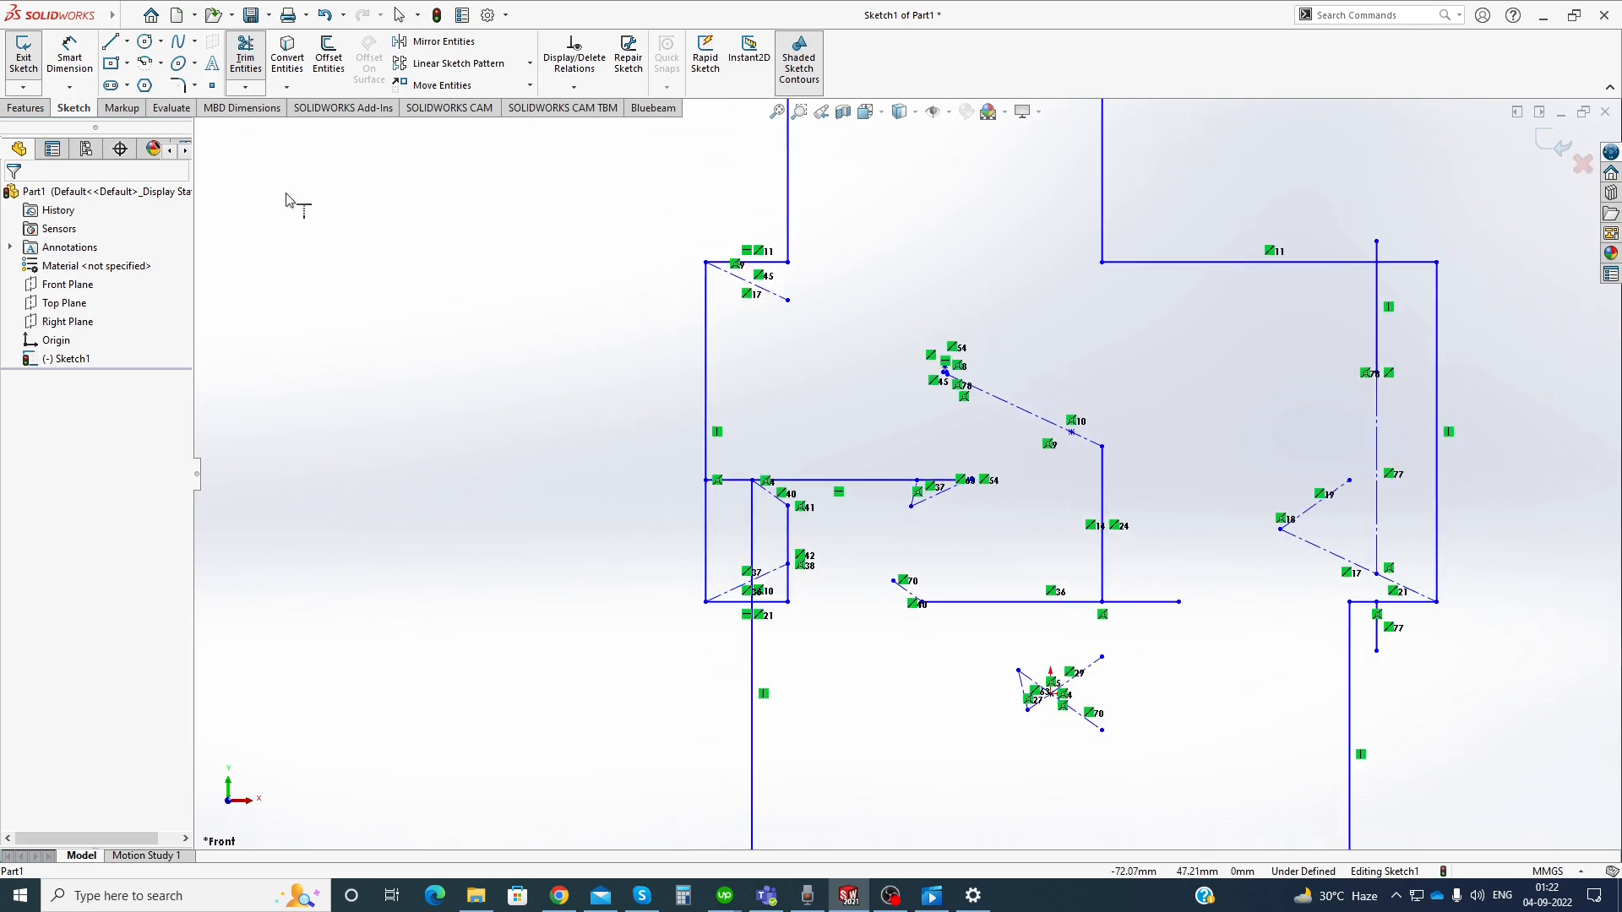
left_click(991, 396)
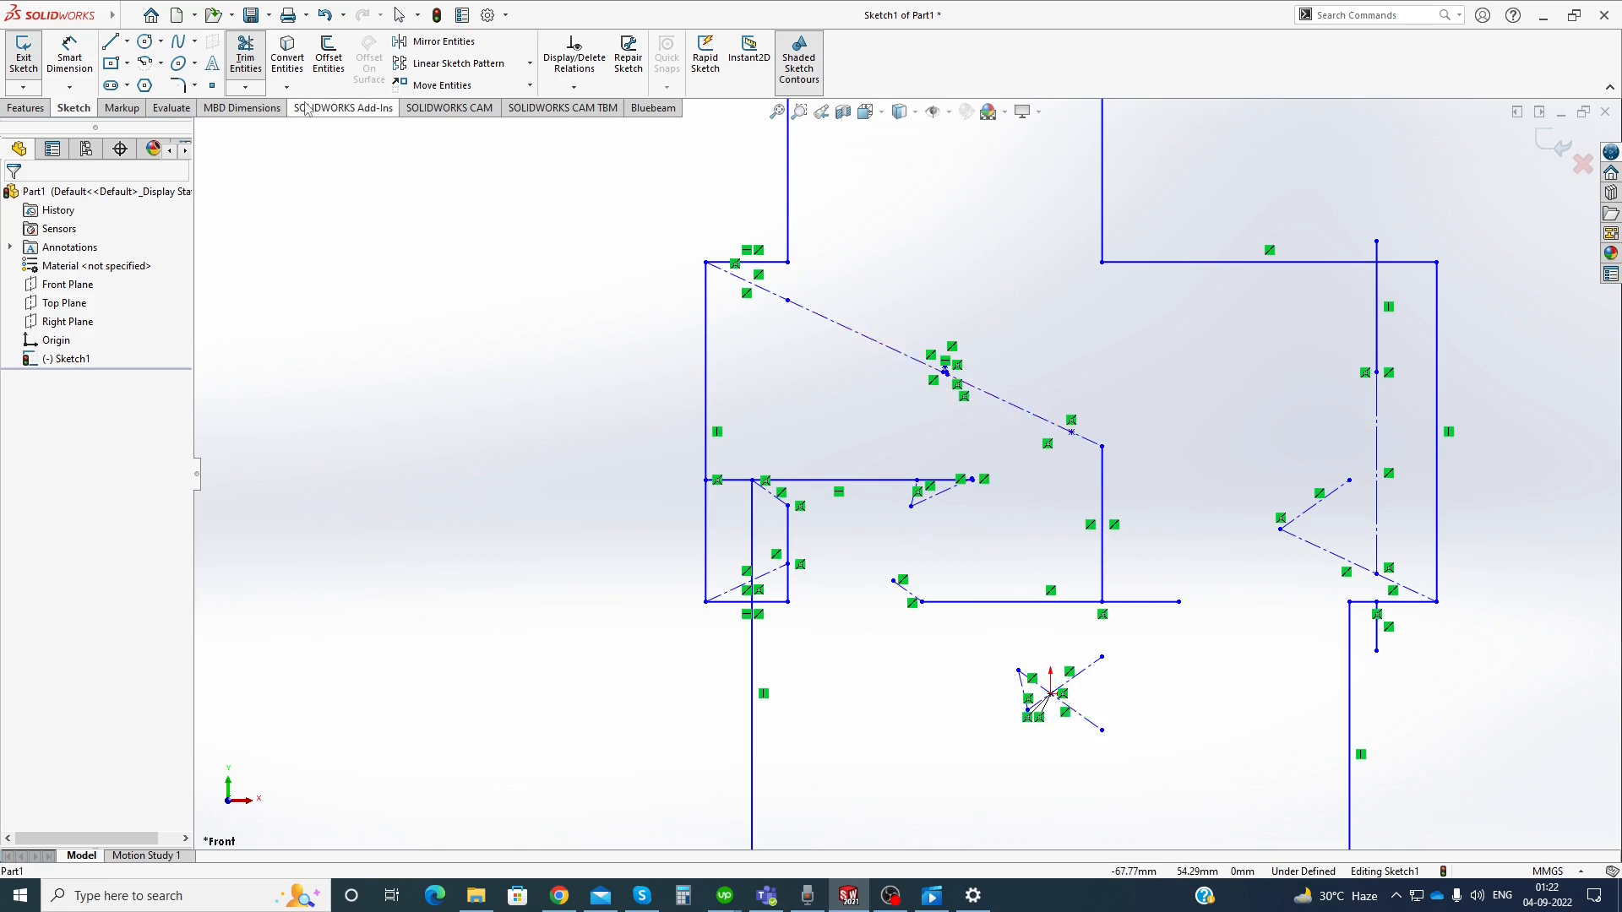
left_click(246, 88)
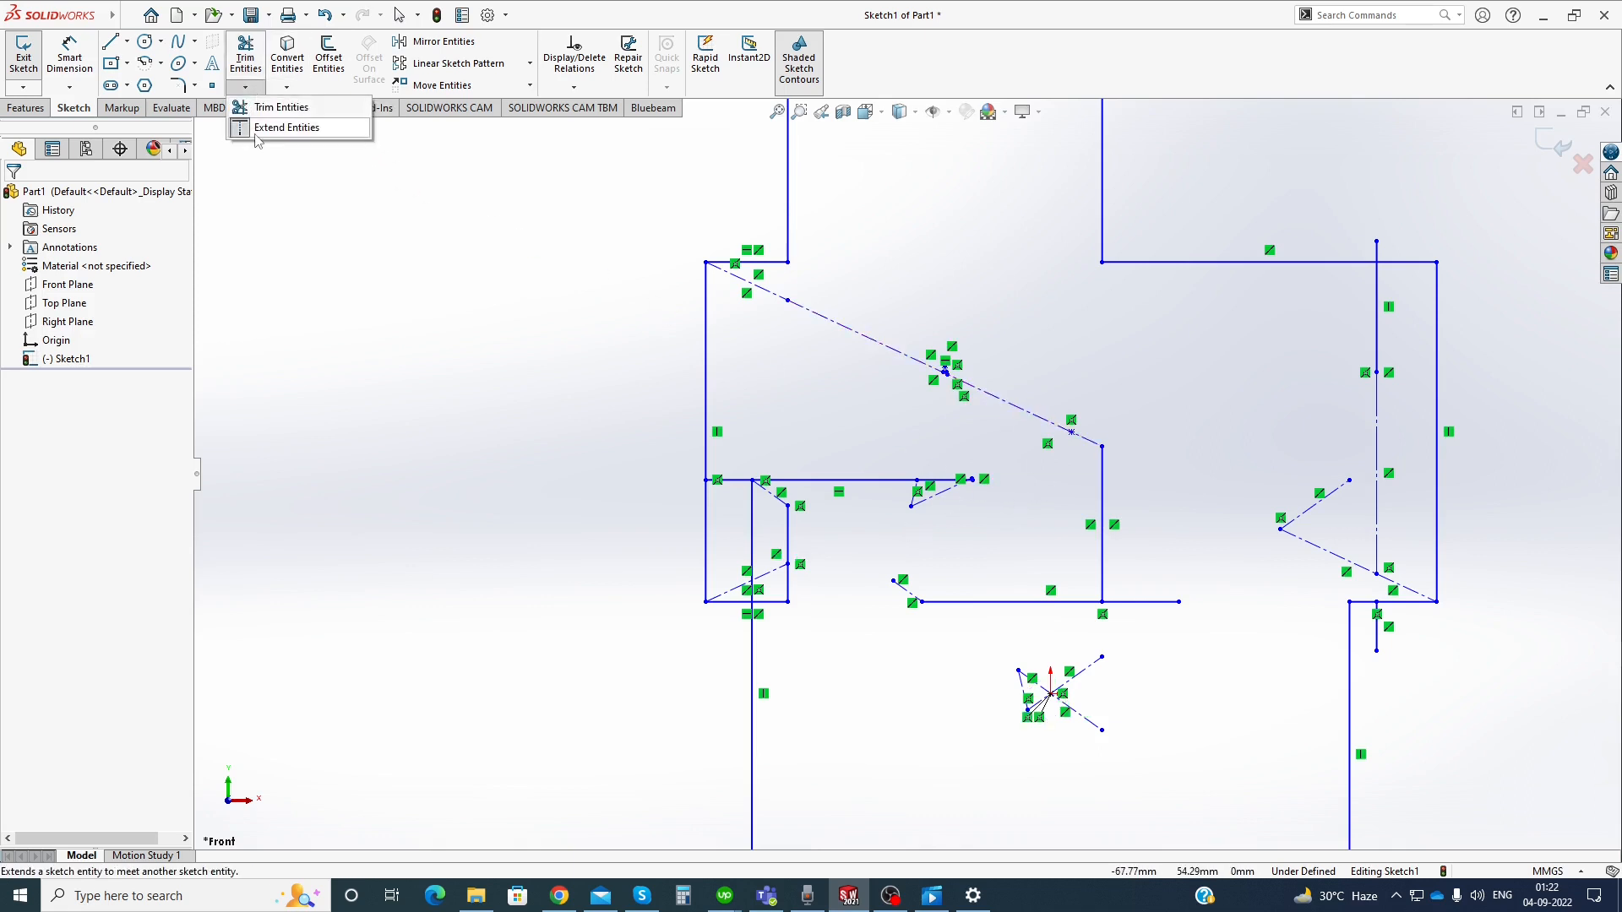
left_click(258, 131)
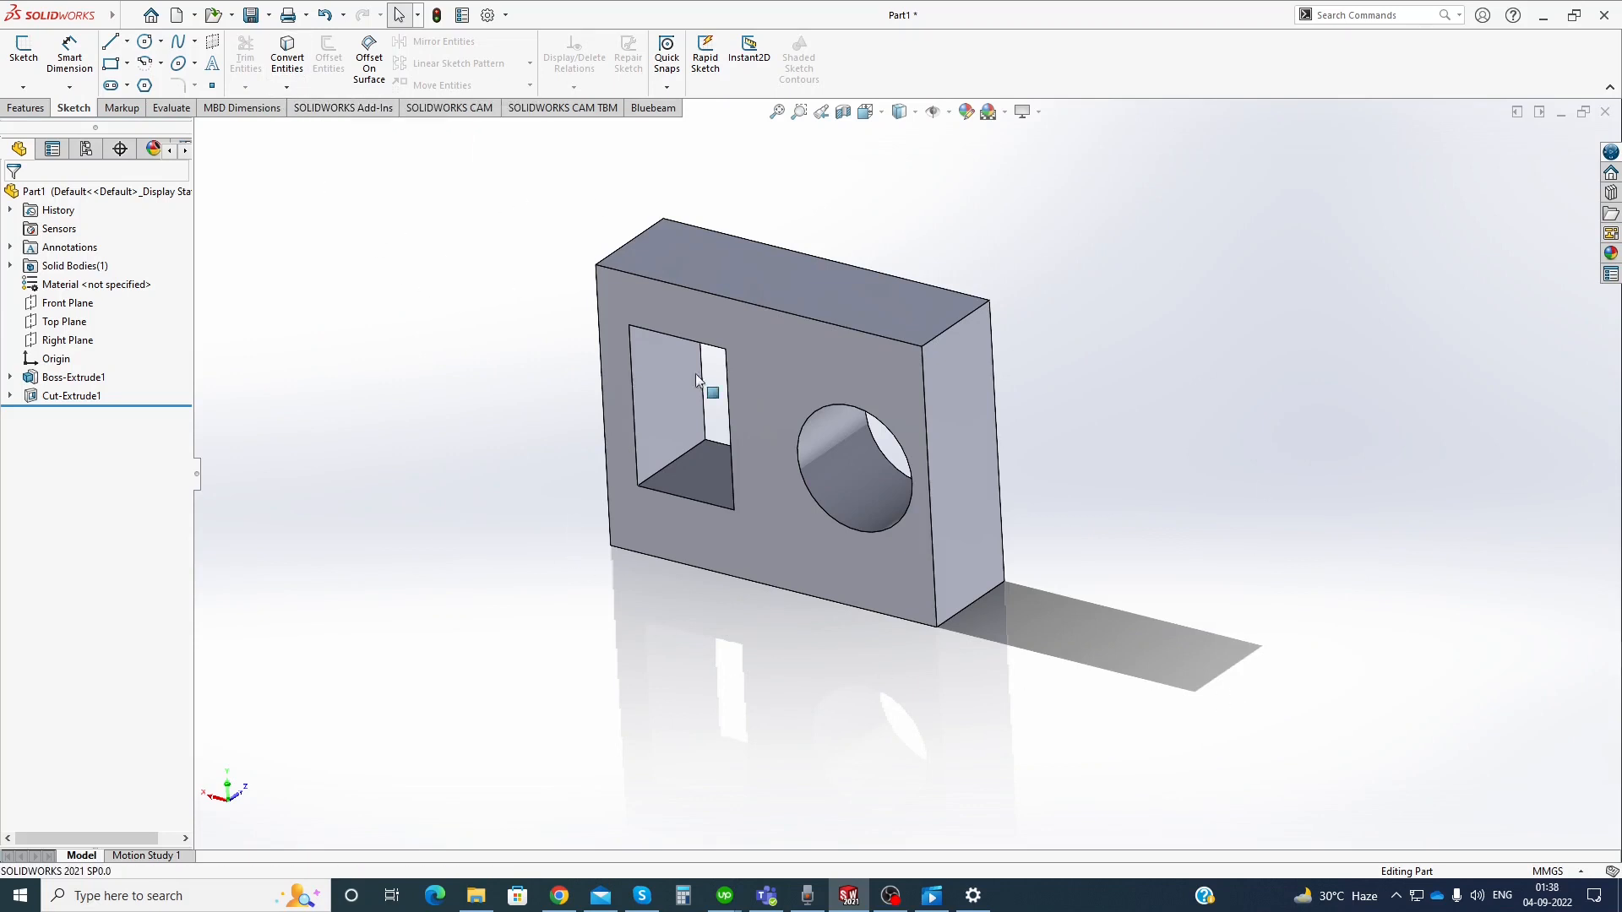
Start a sketch on the solid block's large face with the rectangular and circular cutouts
middle_click_drag(504, 452, 697, 255)
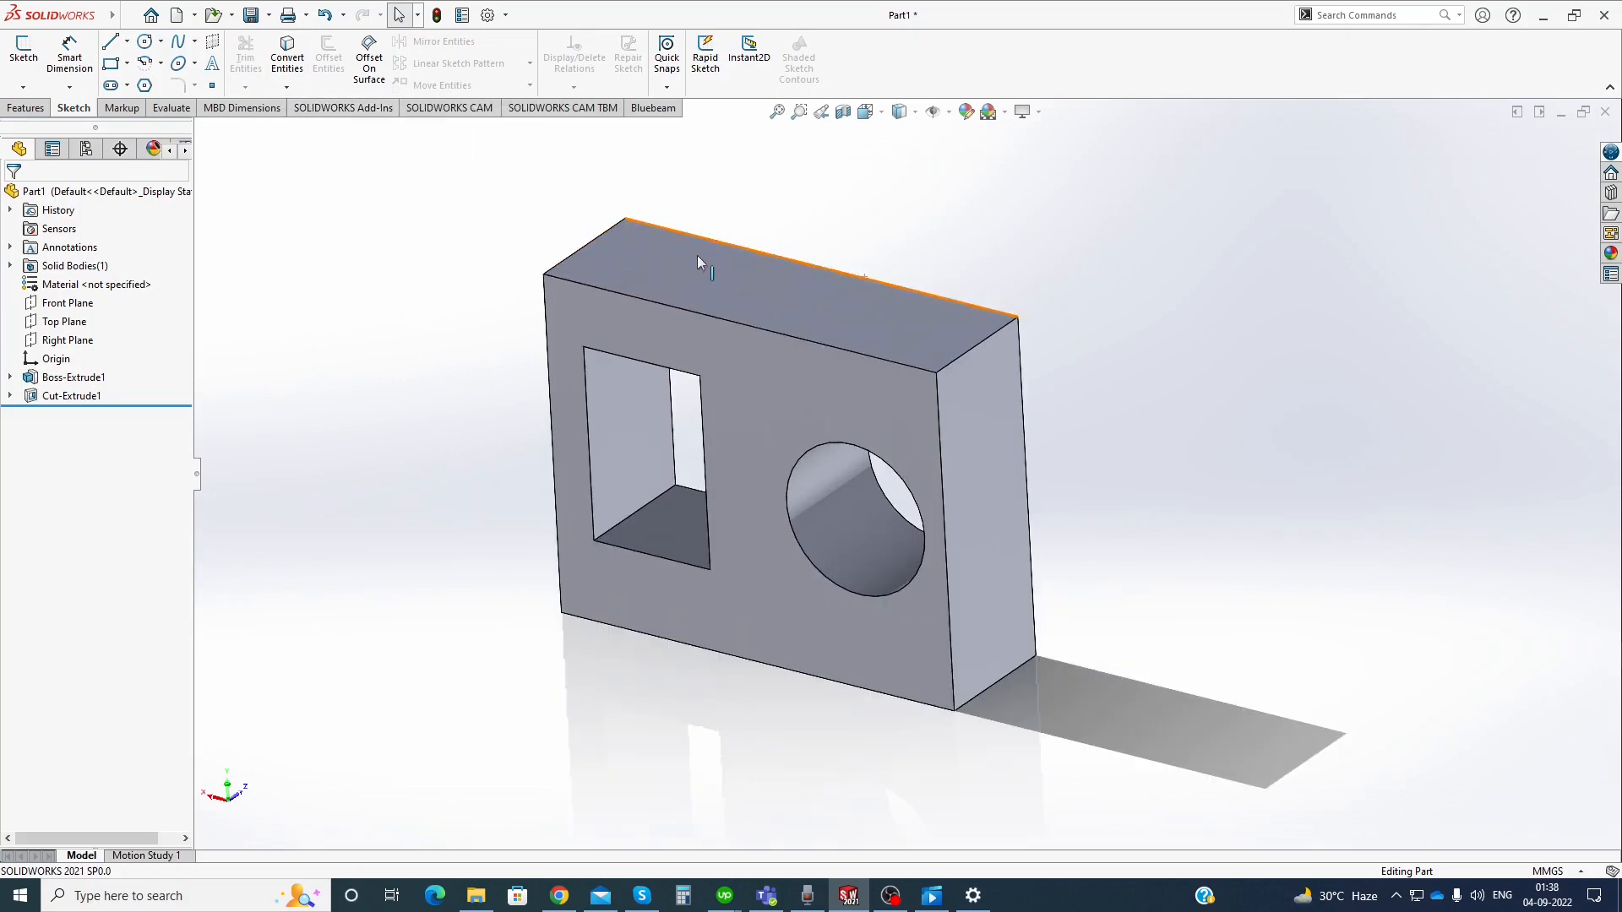
mouse_move(496, 311)
middle_mouse_down()
mouse_move(479, 334)
mouse_move(525, 313)
middle_mouse_up()
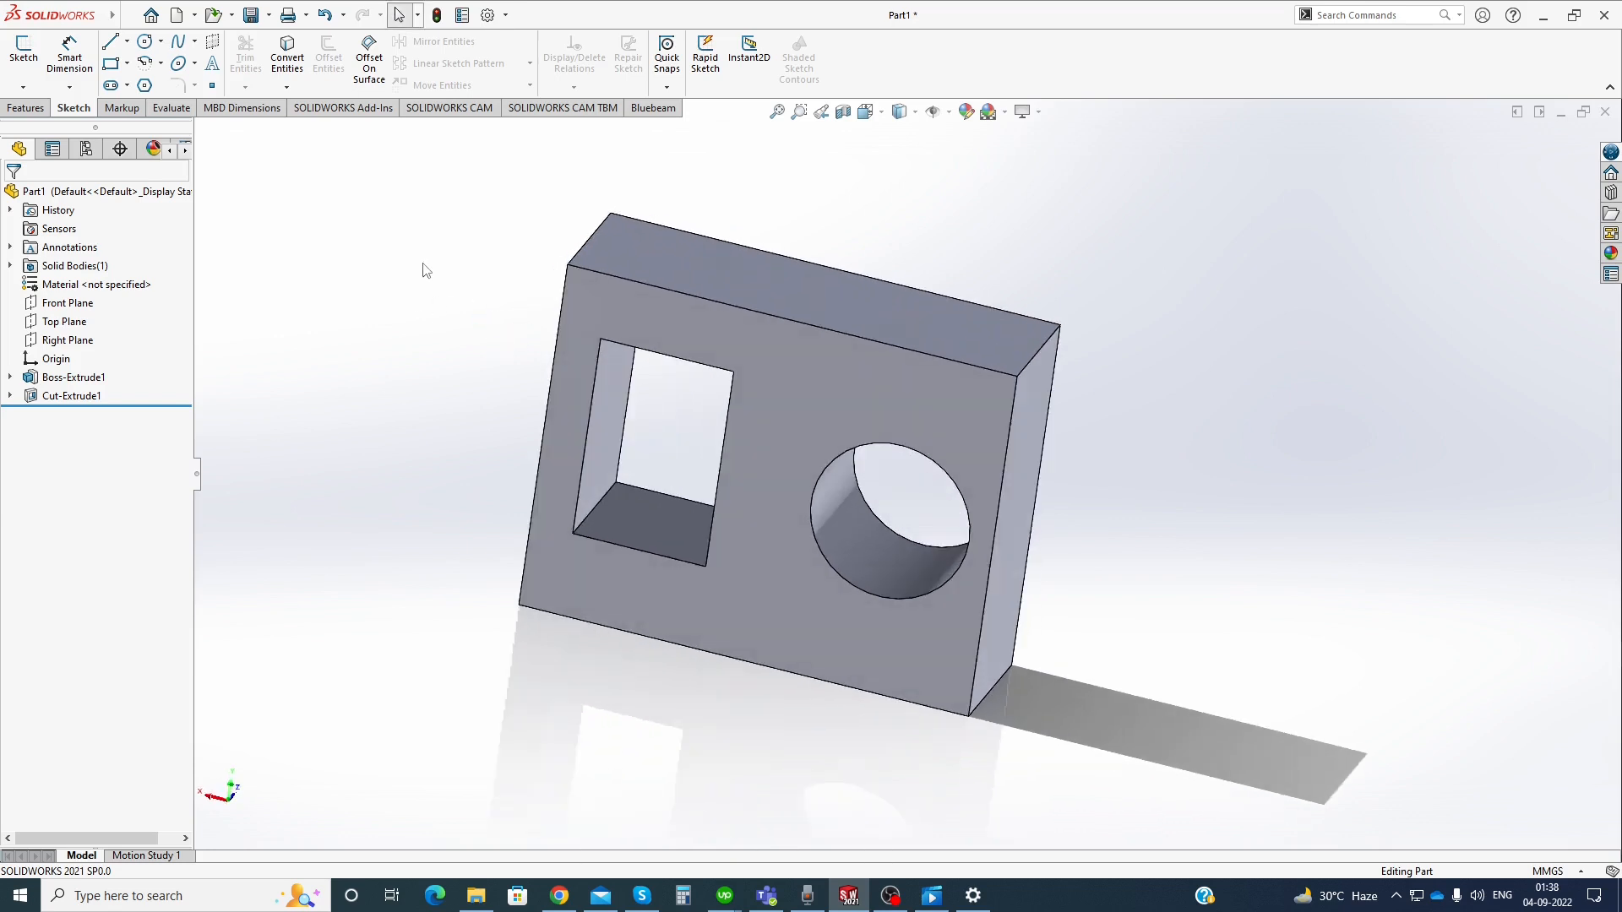
left_click(288, 88)
left_click(24, 50)
left_click(623, 319)
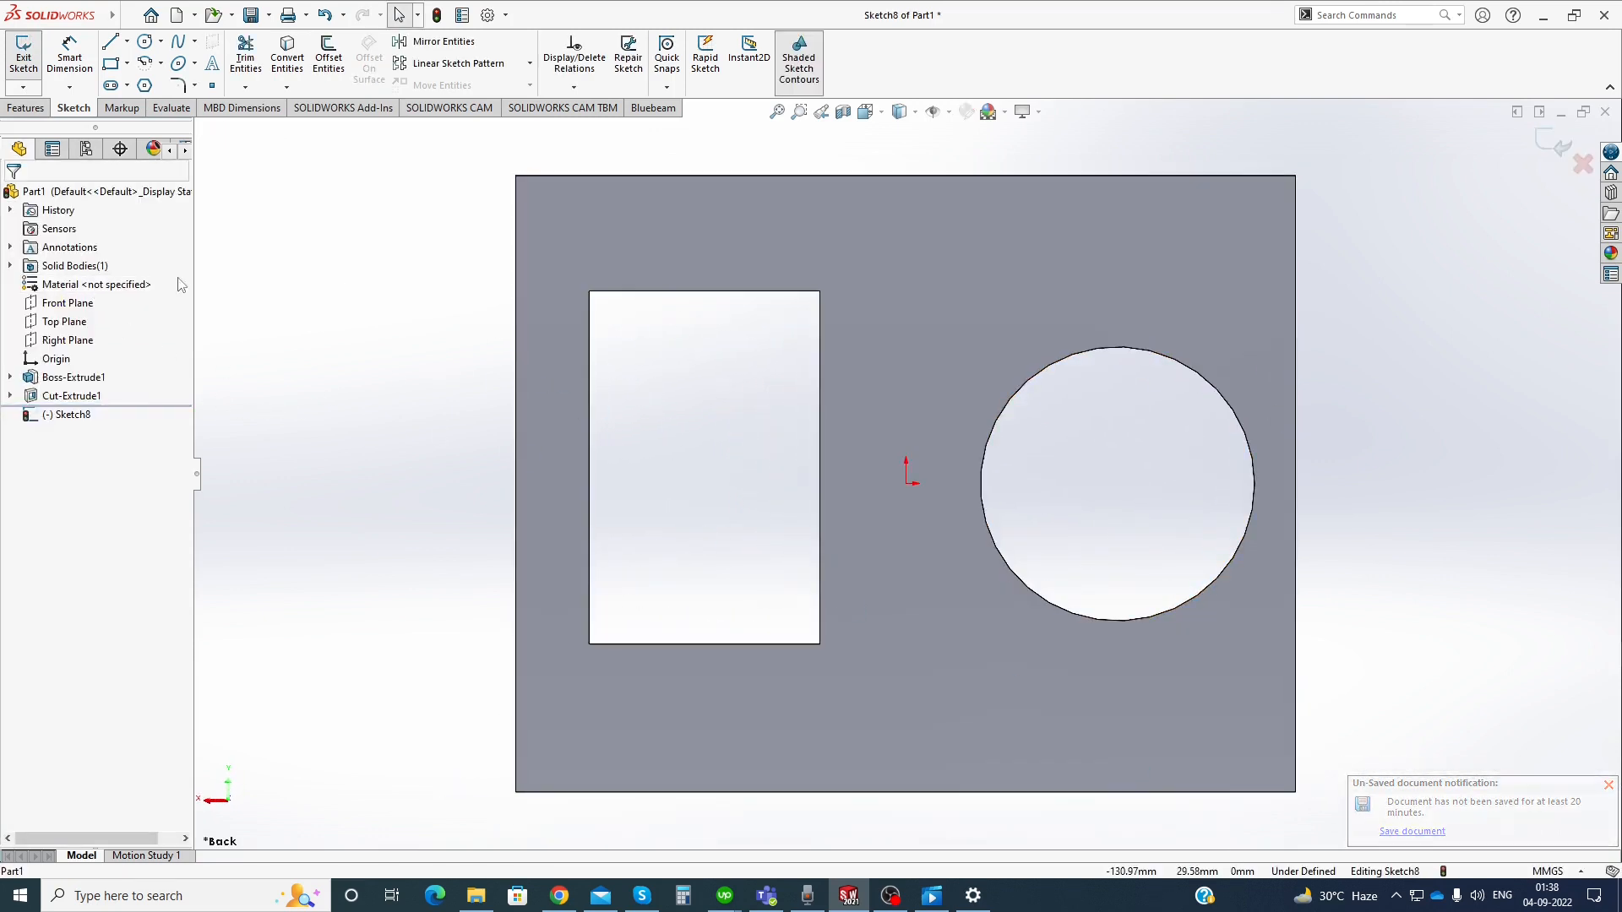
Convert the large face's outer edges into sketch geometry with Convert Entities, and discard the sketch
left_click(243, 89)
left_click(290, 87)
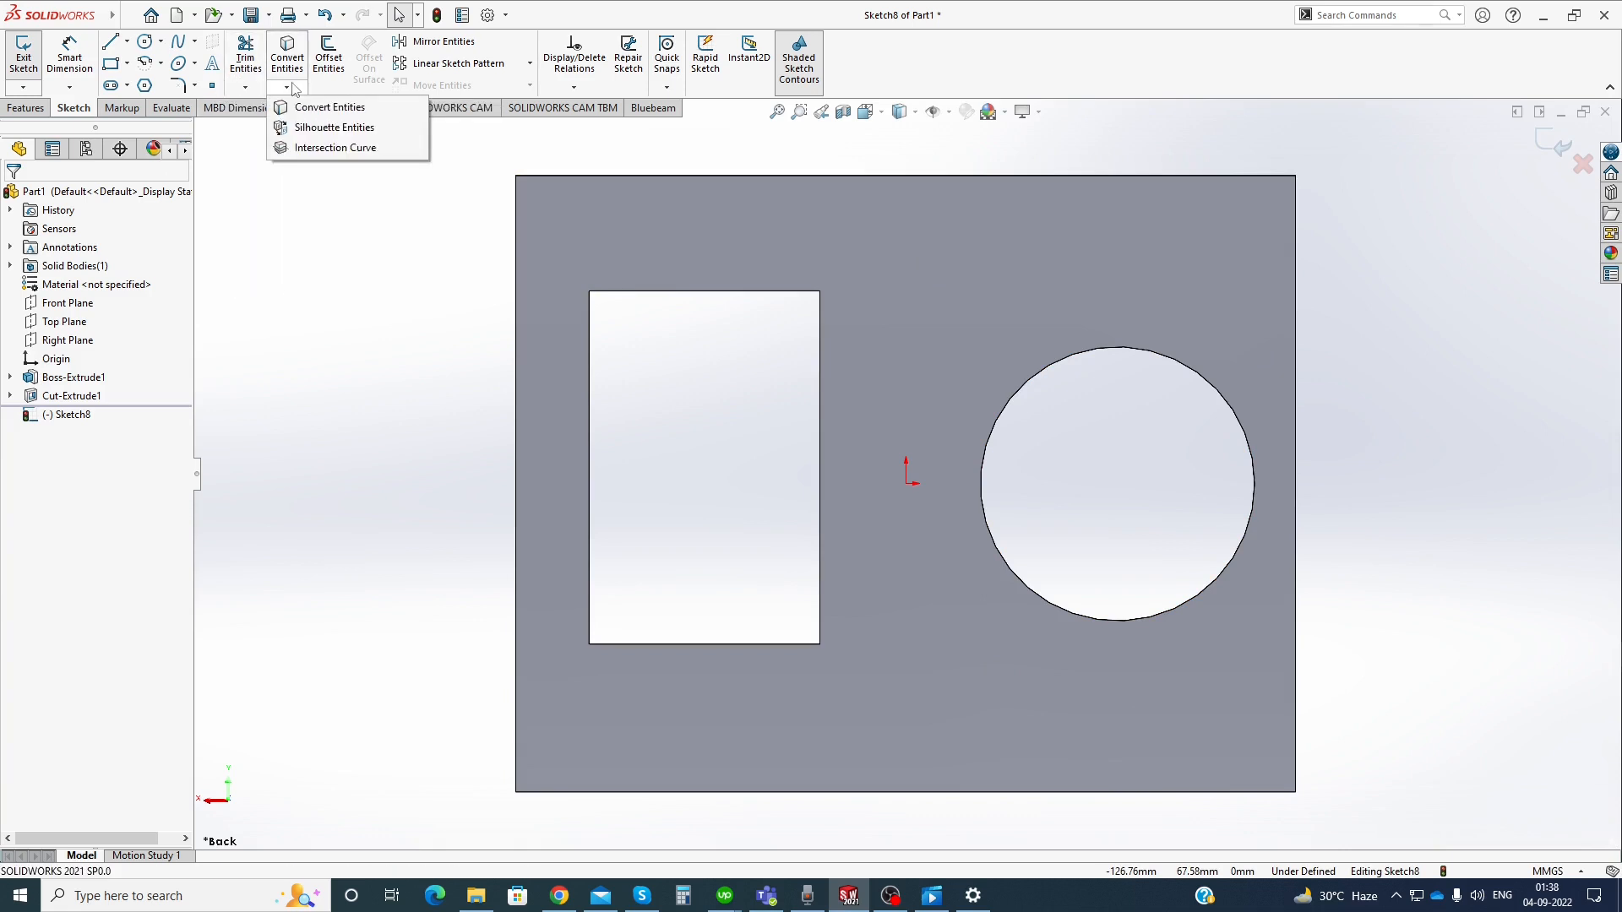
left_click(302, 108)
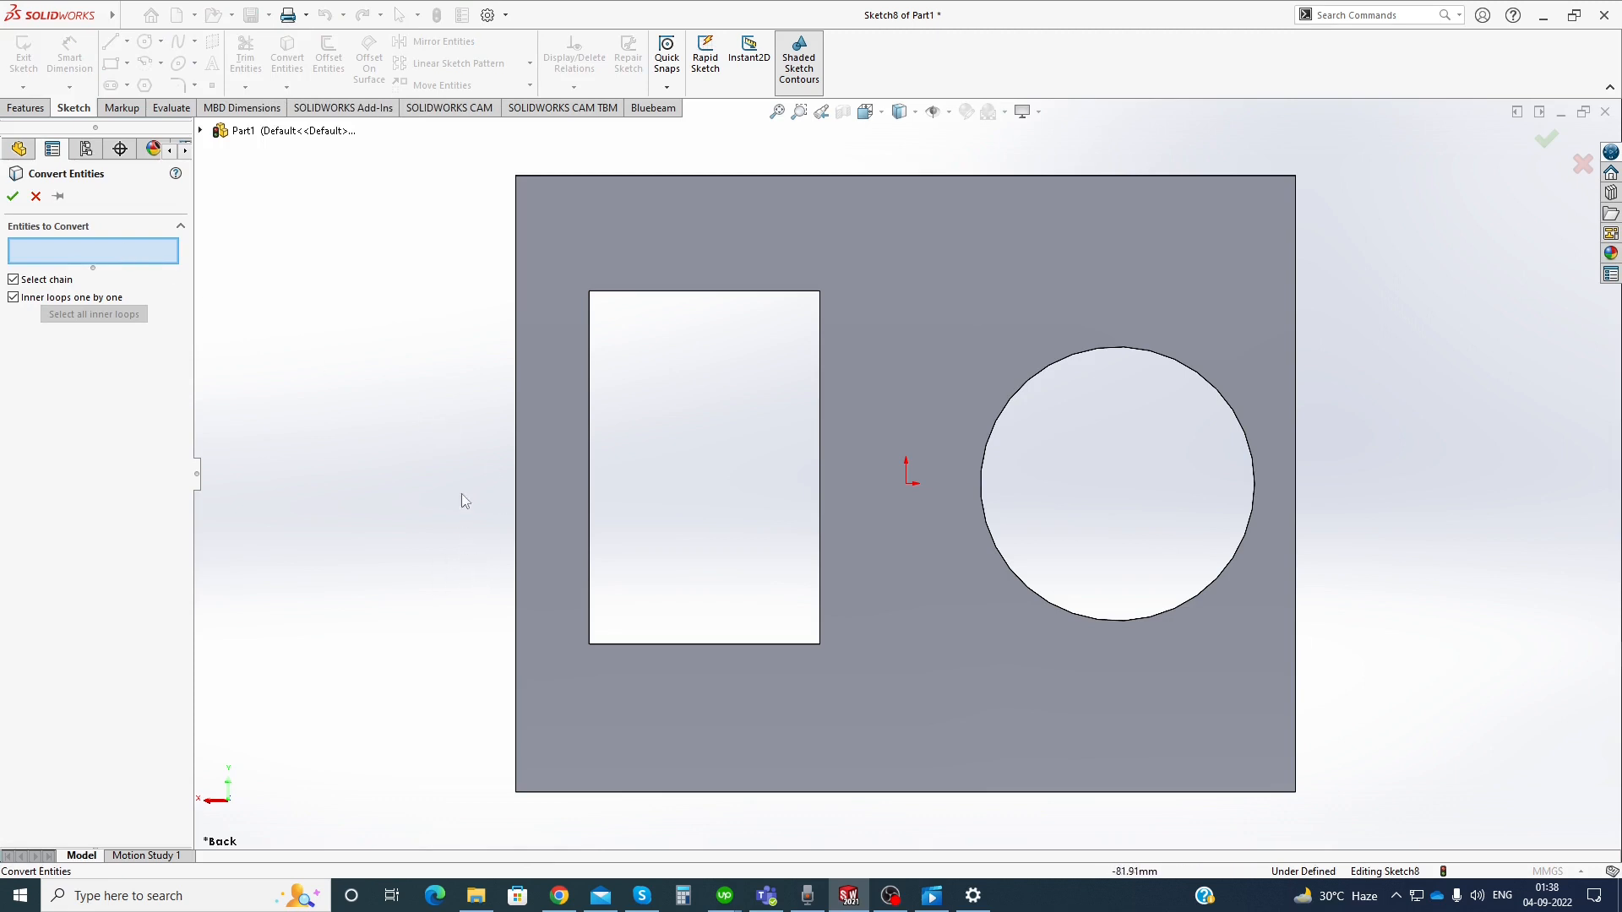
left_click(640, 199)
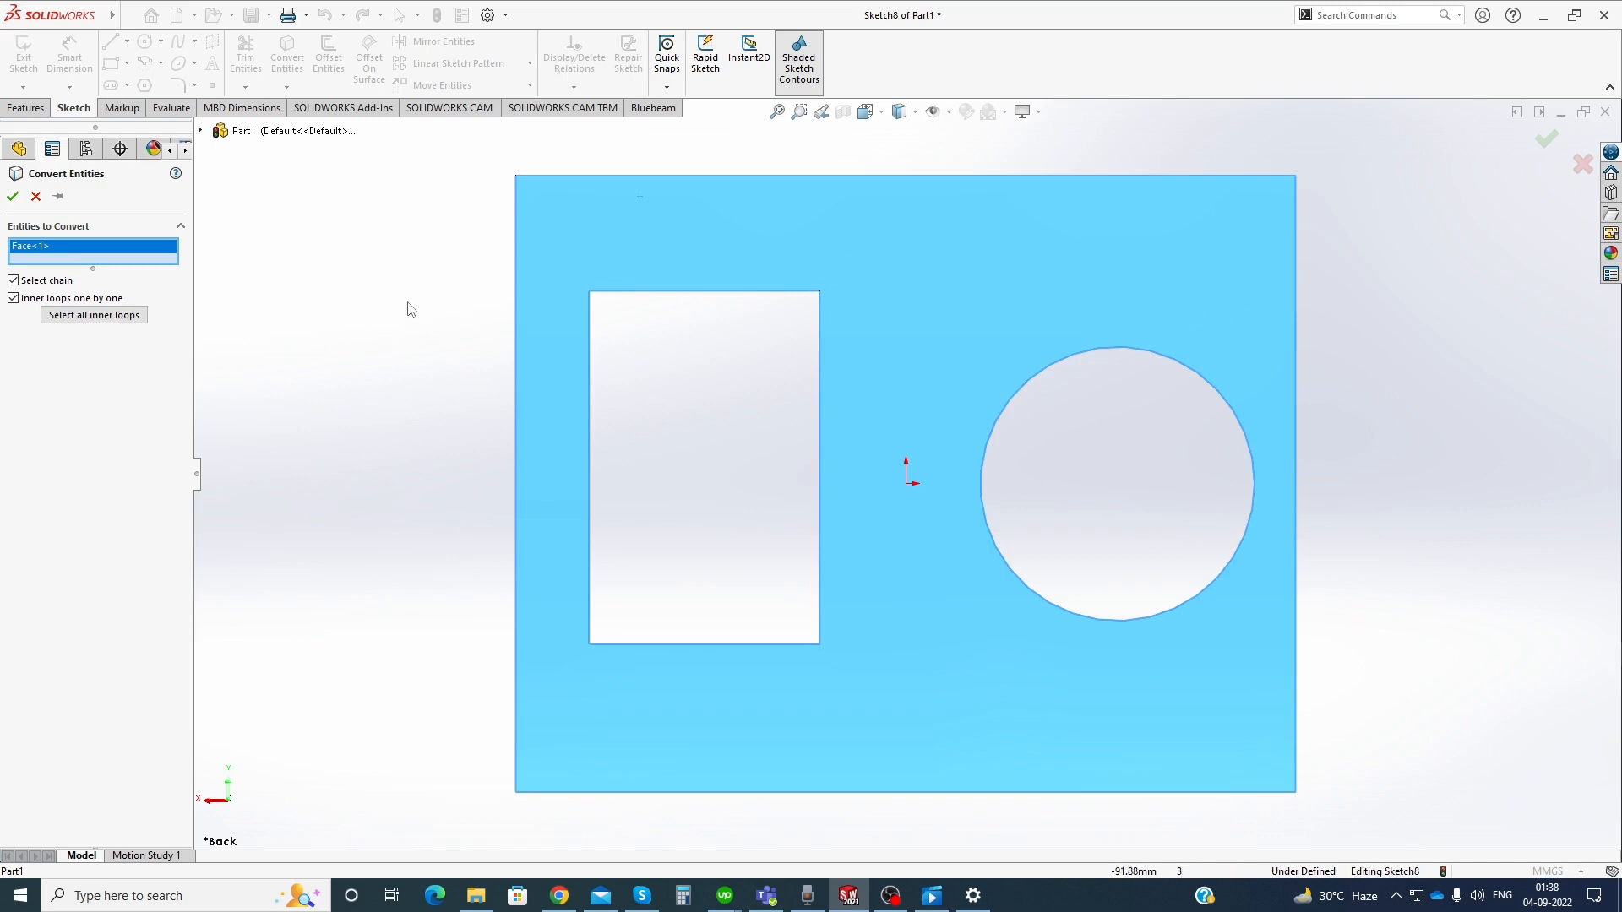
left_click(11, 199)
middle_click_drag(752, 404, 540, 231)
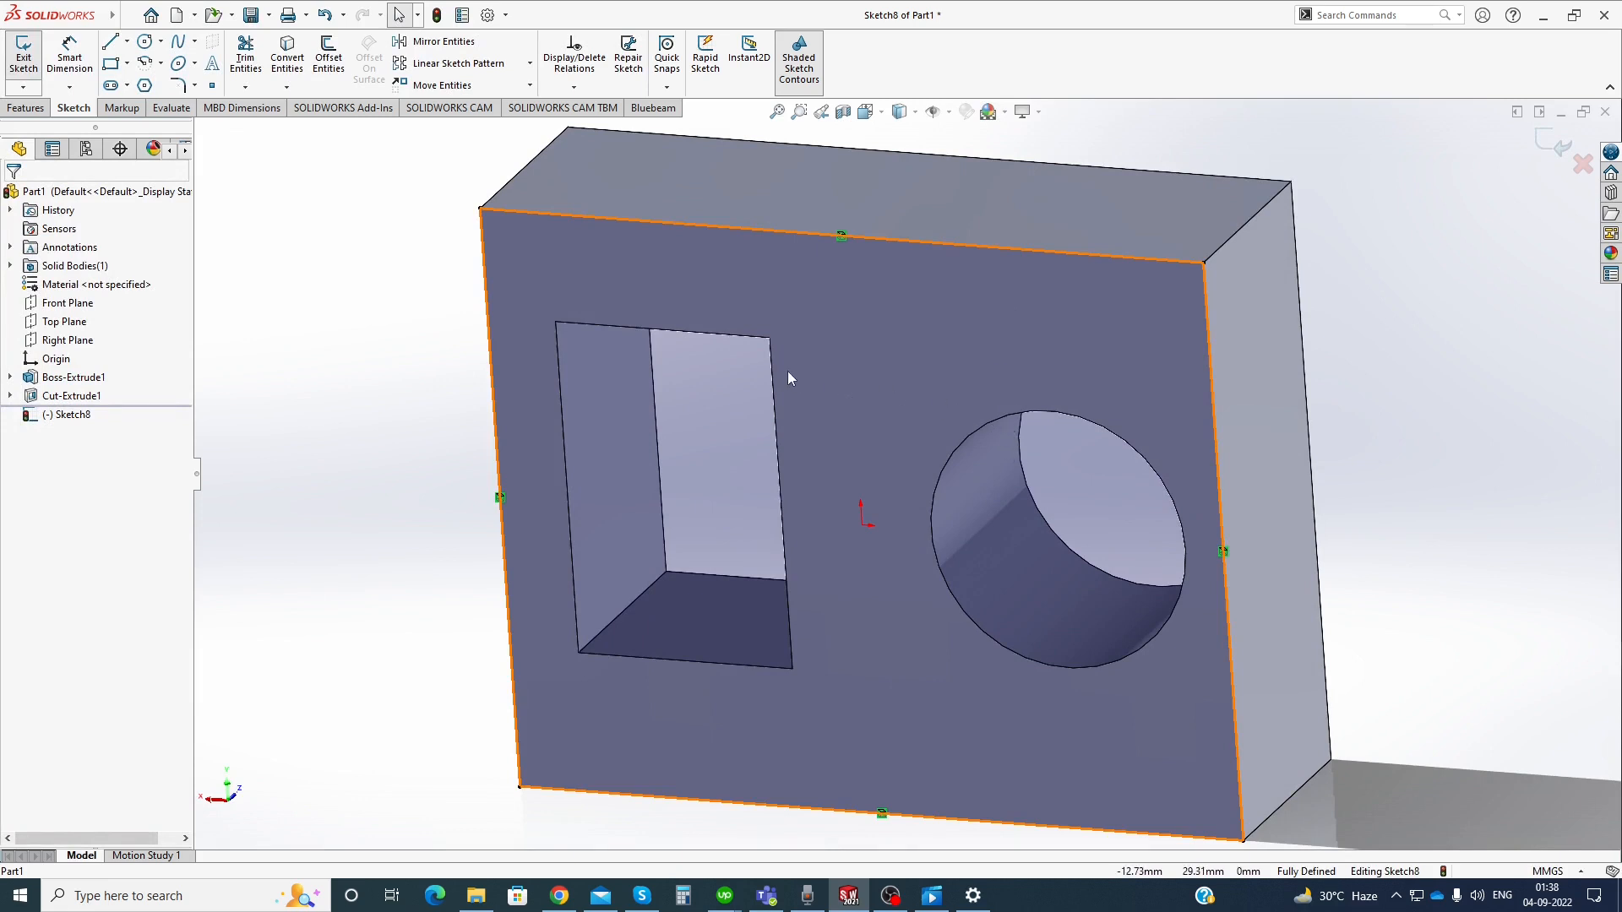
scroll(788, 372, "up", 2)
middle_click_drag(701, 397, 720, 442)
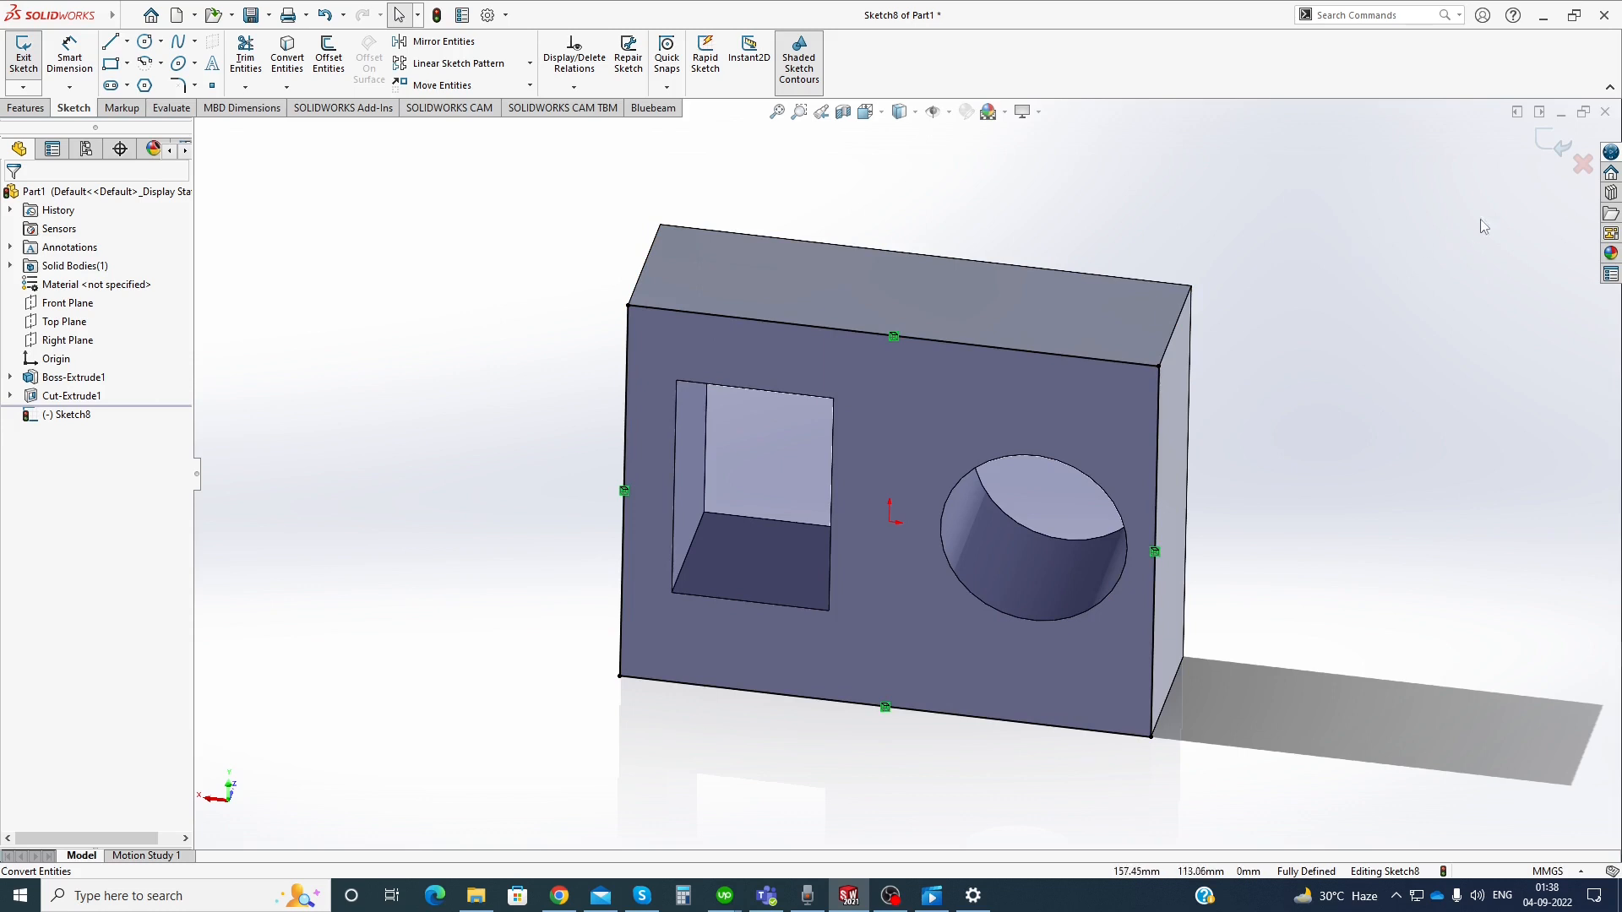
left_click(1582, 163)
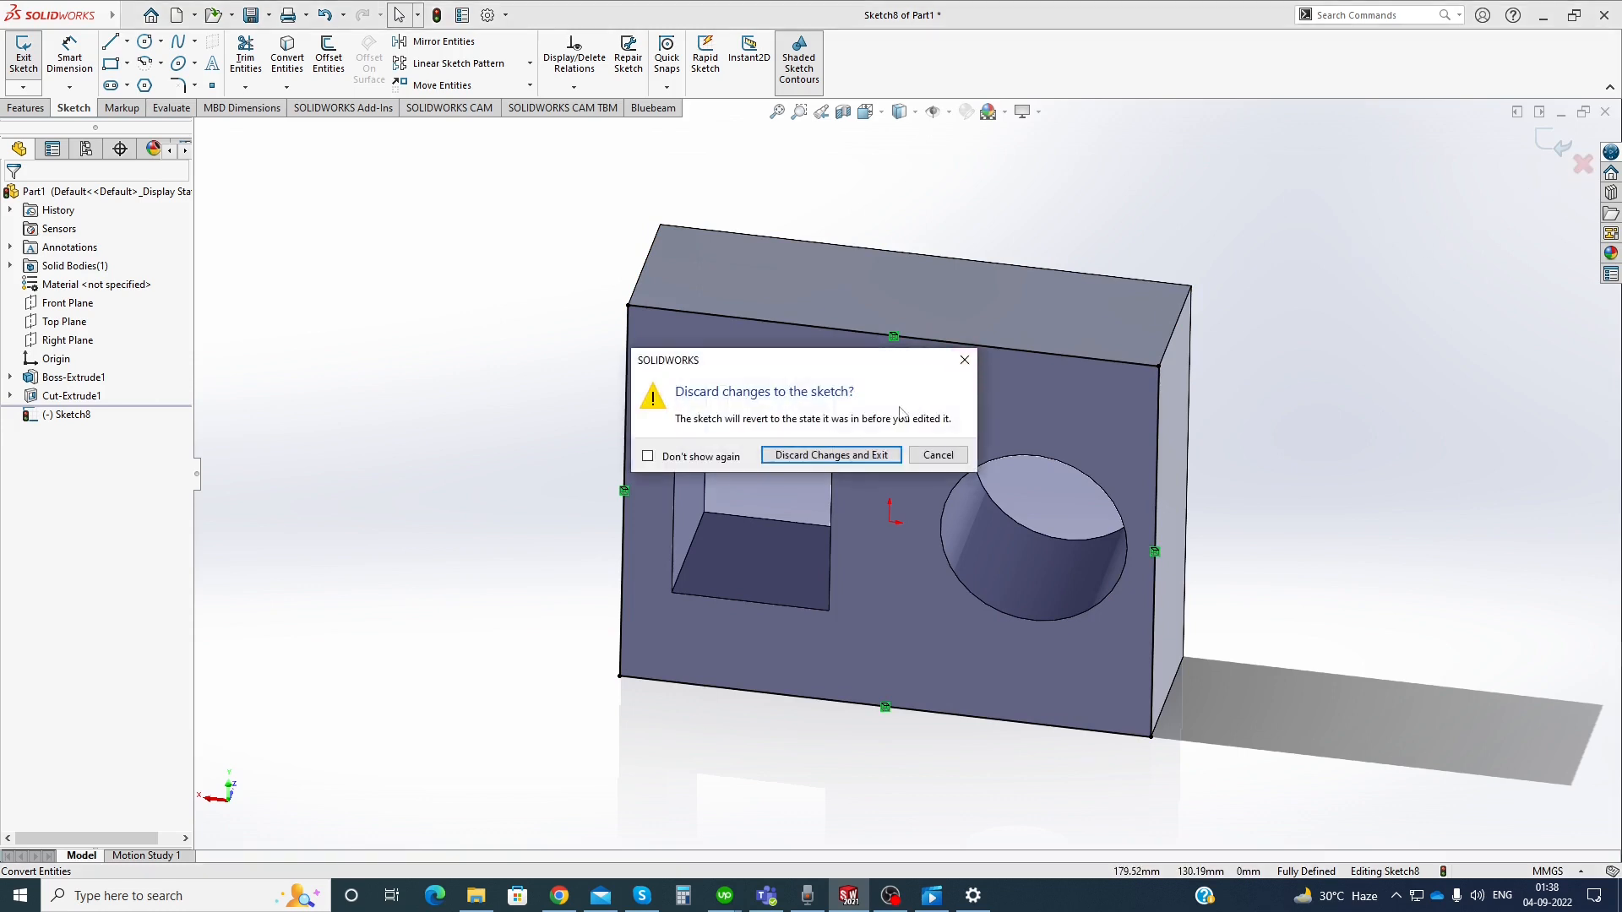
left_click(858, 463)
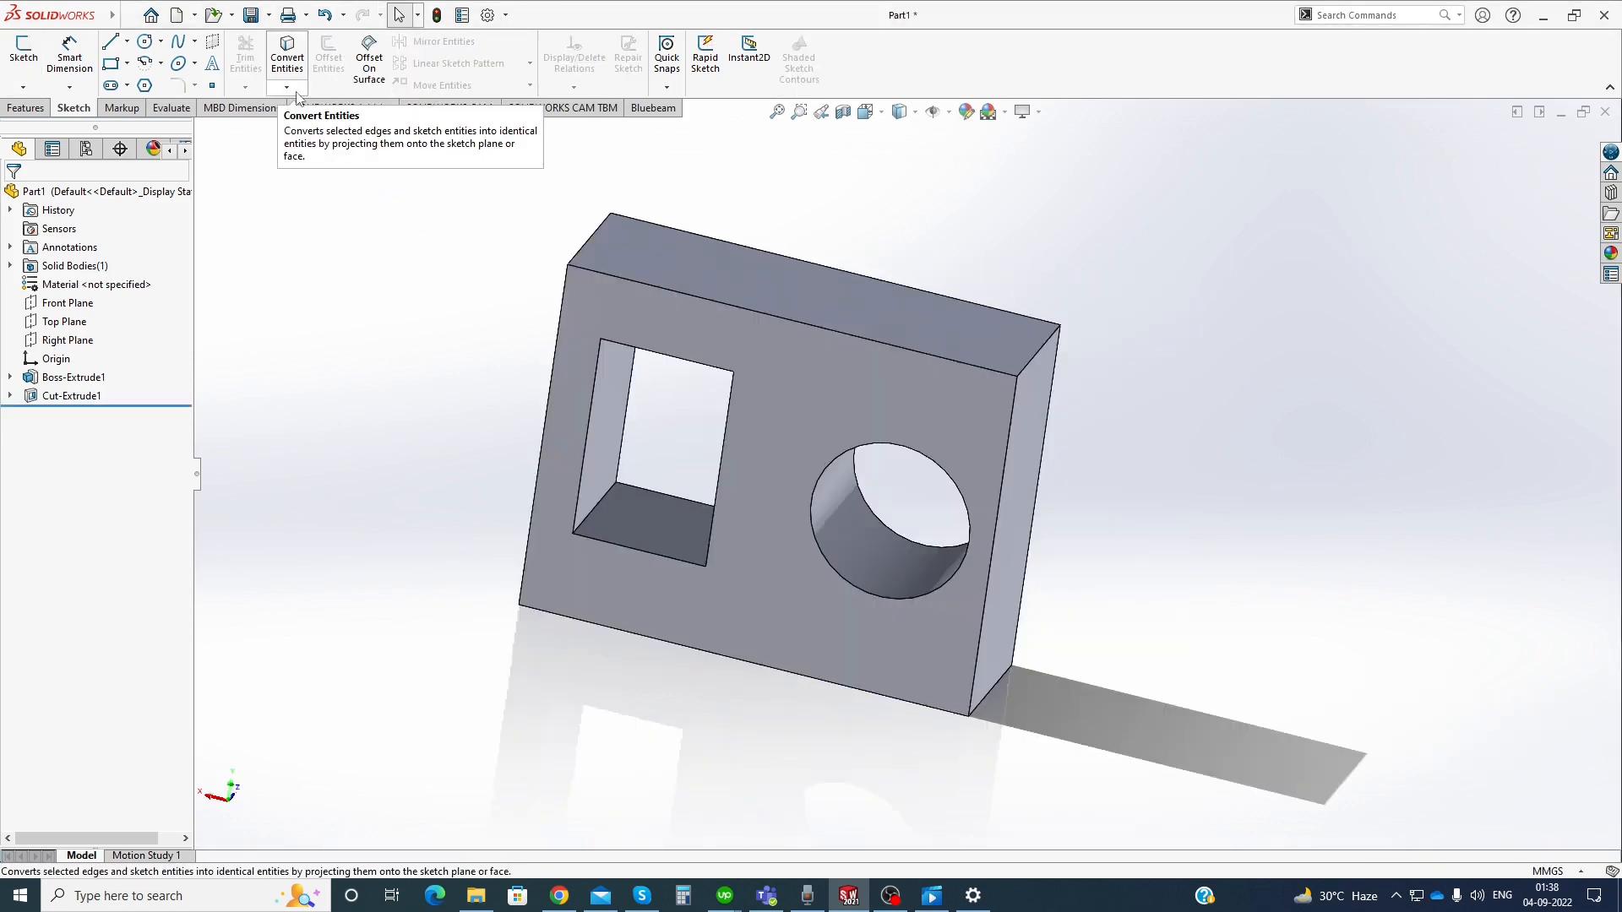
left_click(23, 51)
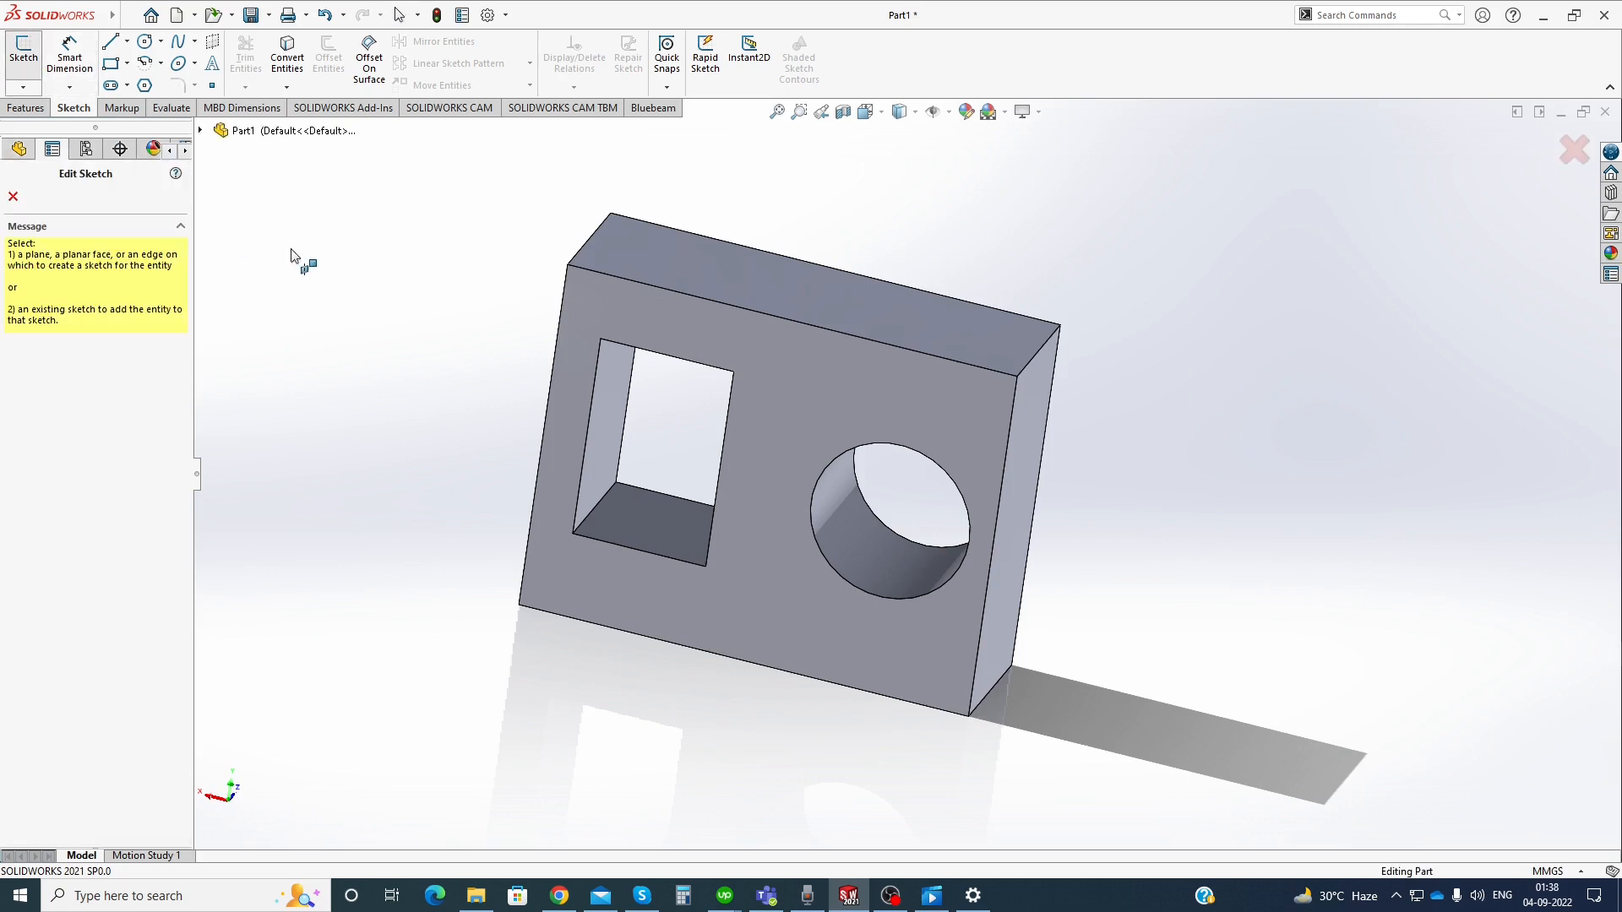
left_click(677, 307)
left_click(286, 87)
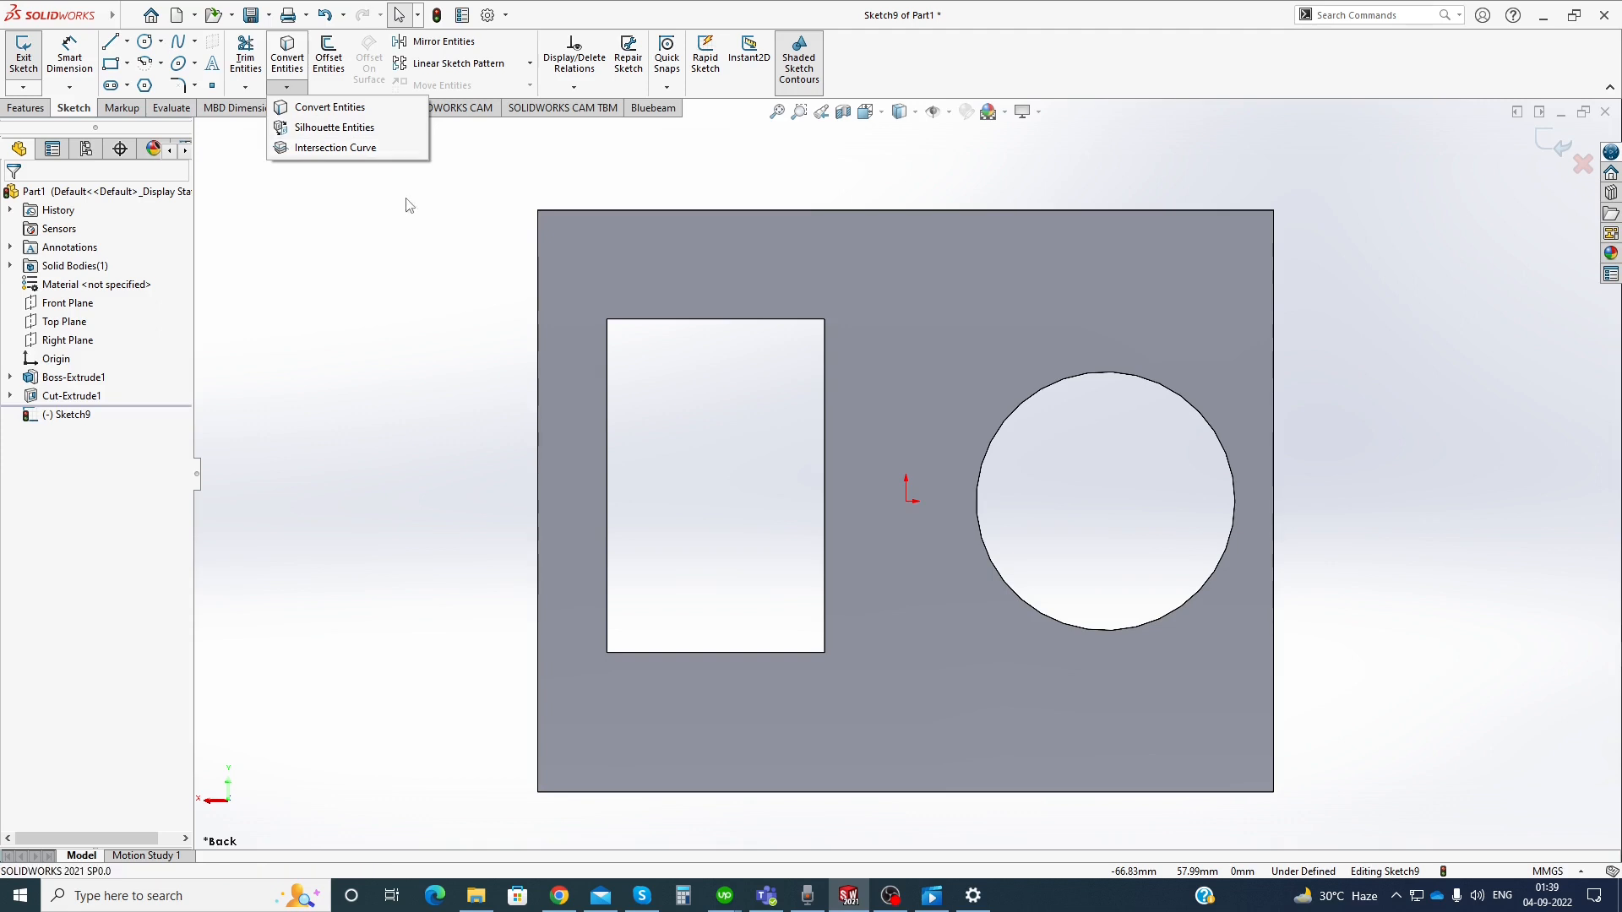
left_click(400, 285)
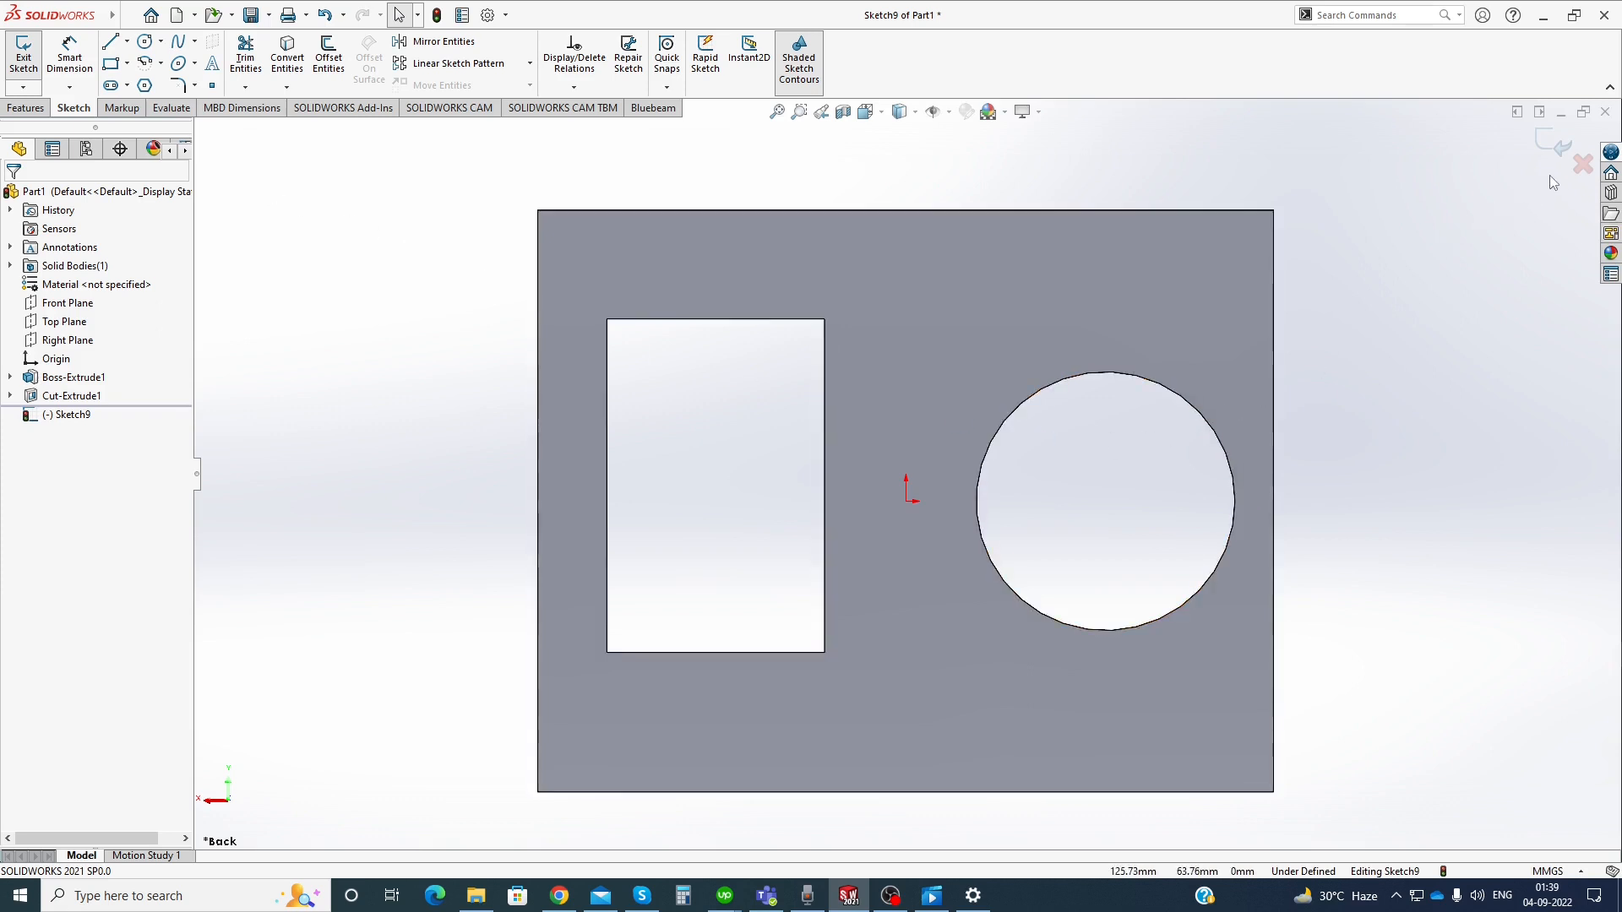
left_click(1583, 163)
Delete Boss-Extrude1 together with its child features, and delete the remaining rectangle sketch, Sketch1
right_click(82, 377)
left_click(135, 476)
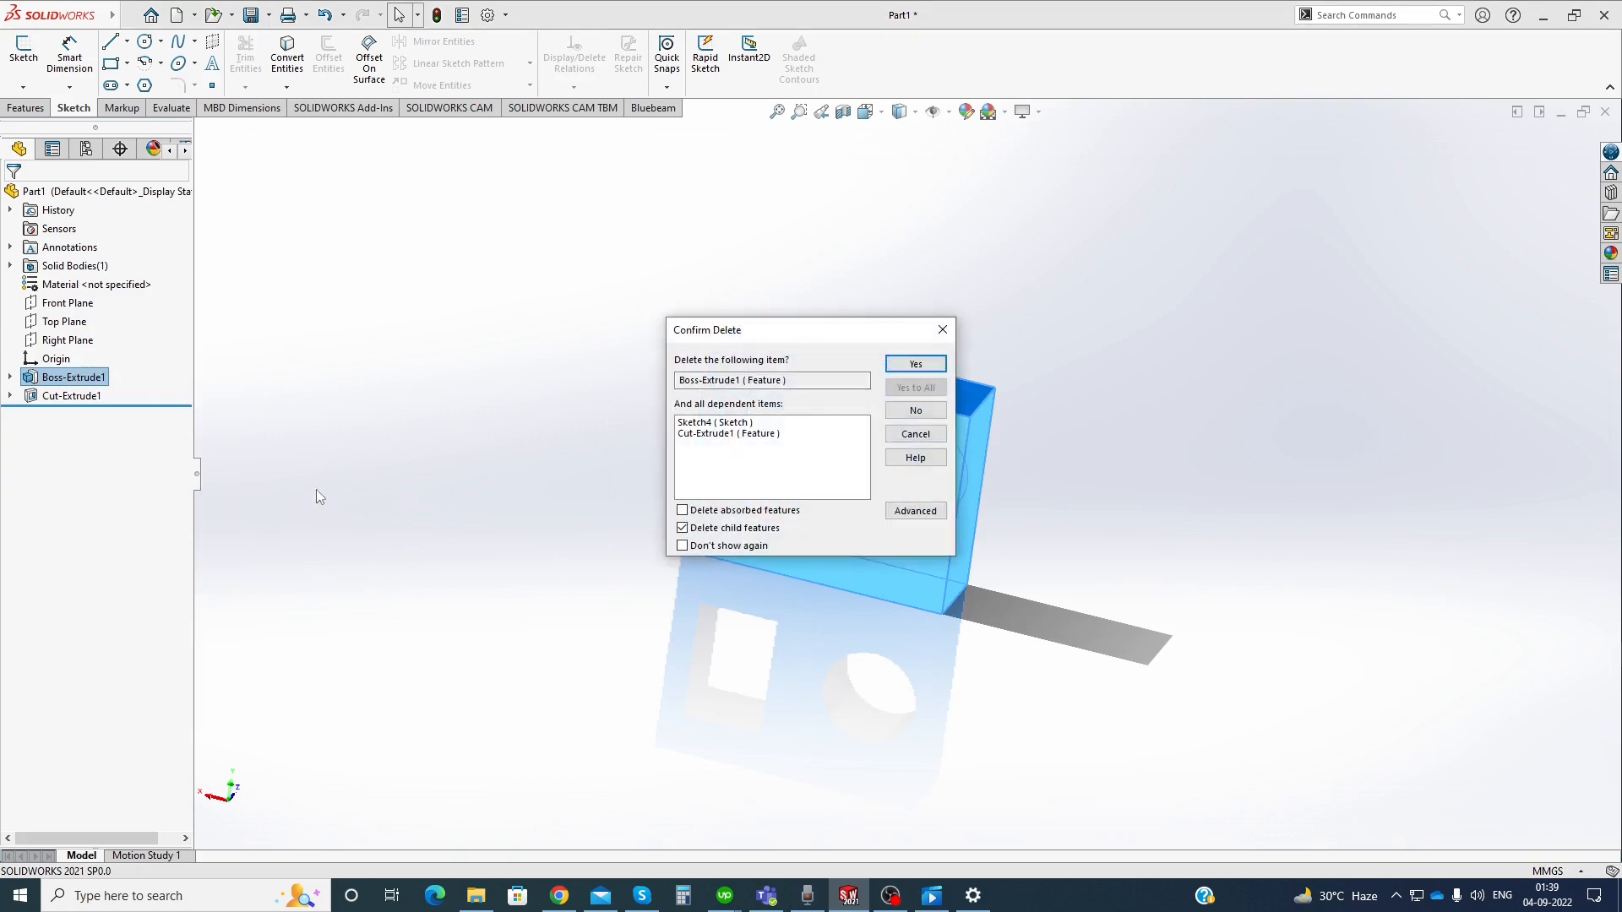
left_click(916, 364)
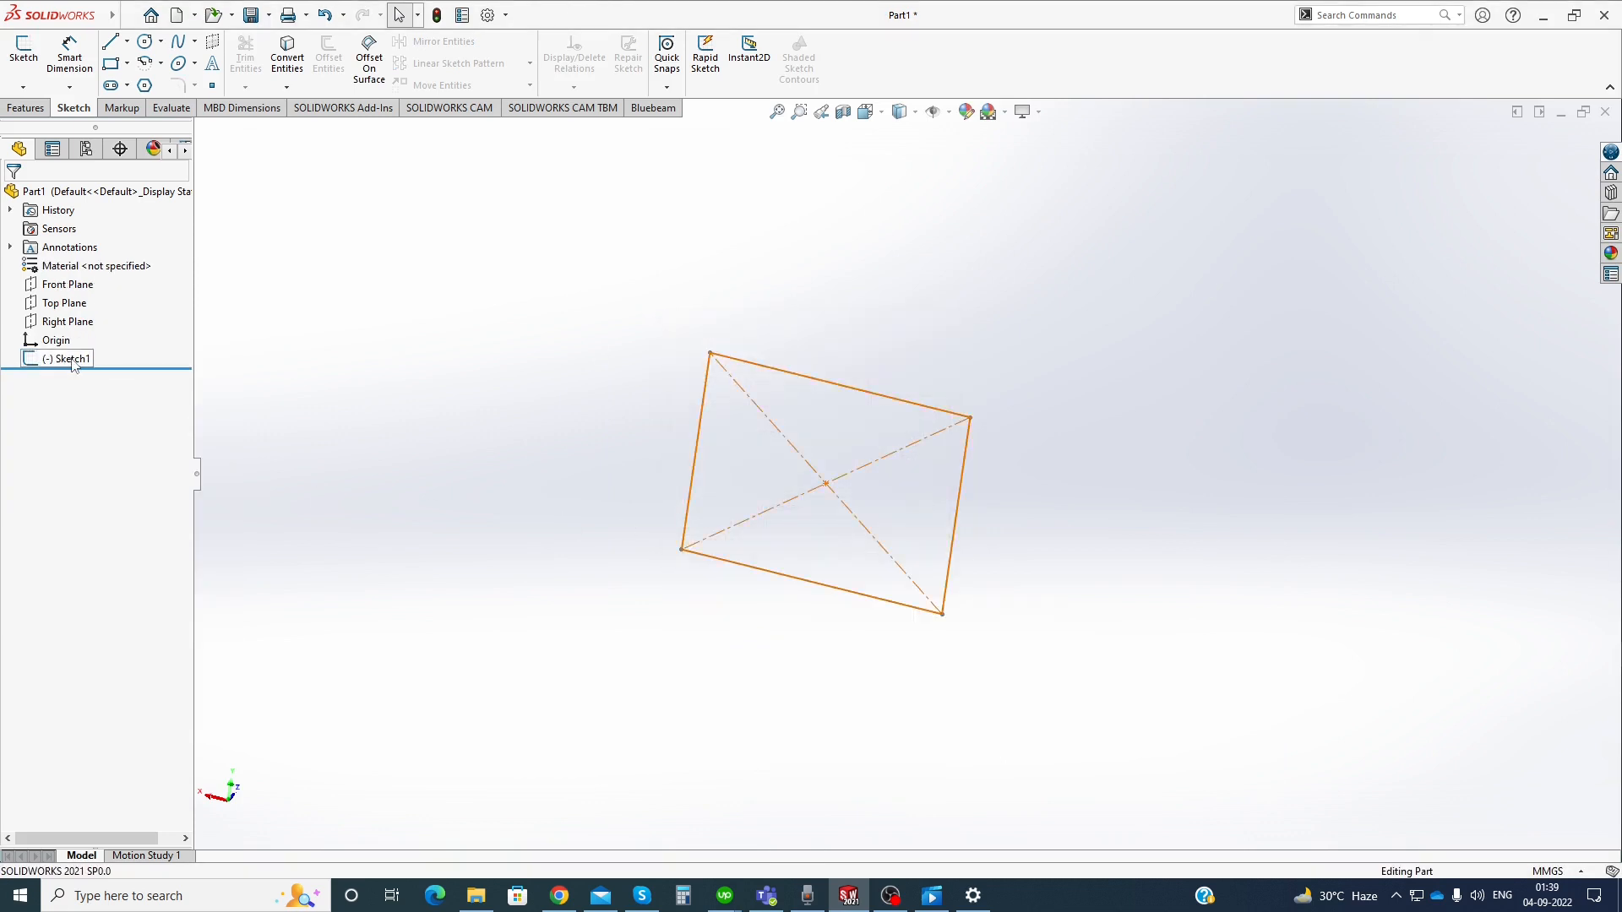
left_click(73, 361)
right_click(73, 361)
left_click(133, 475)
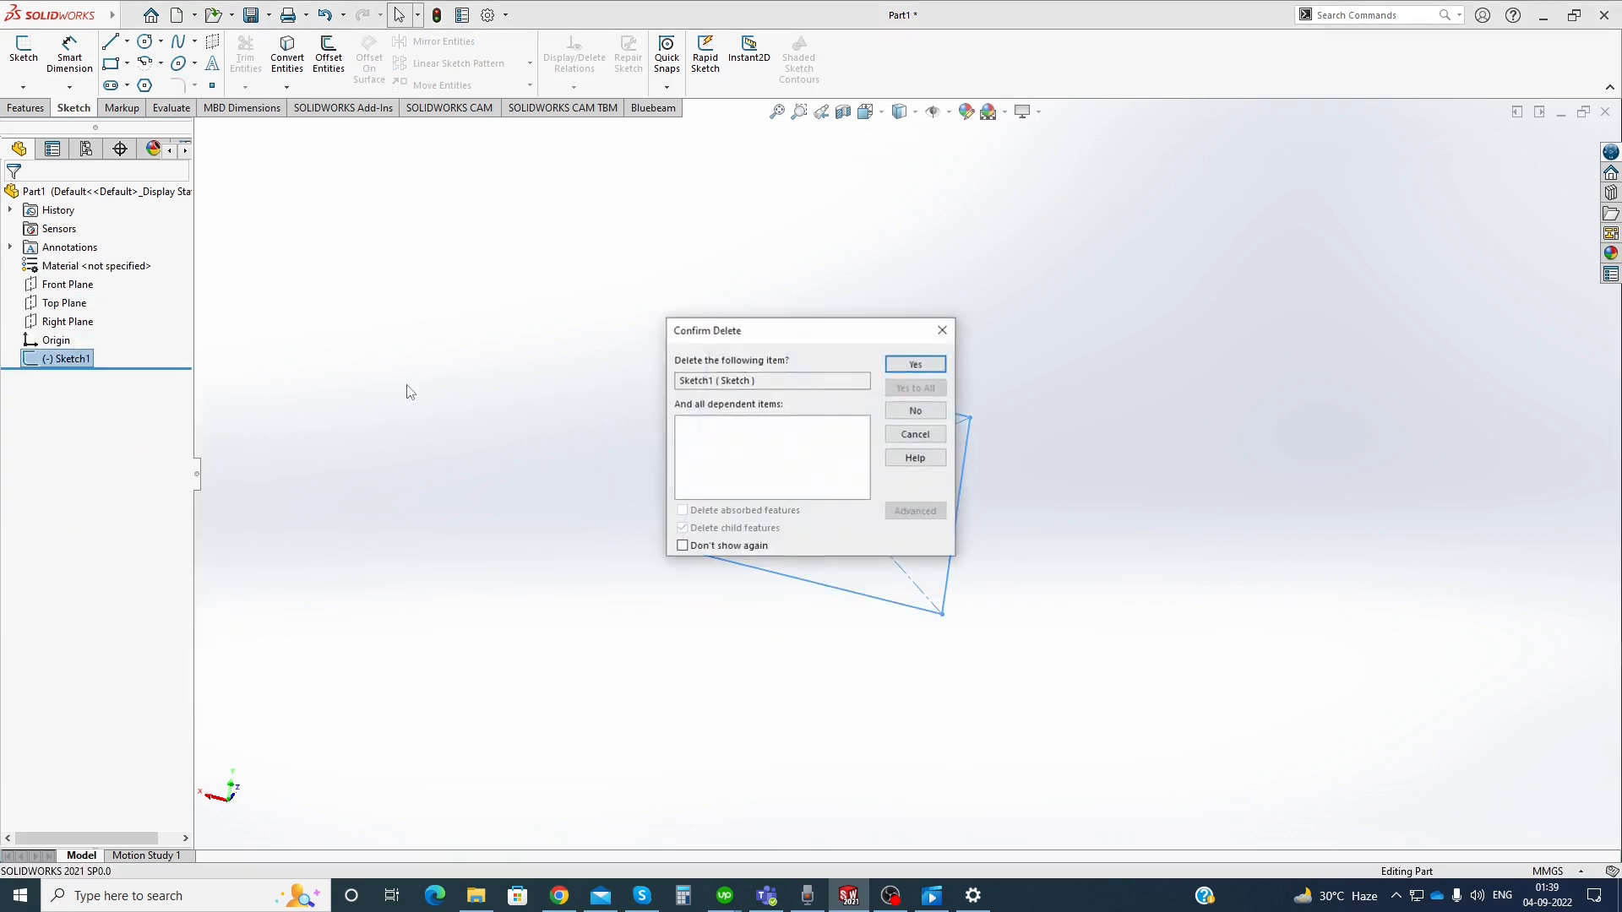
left_click(913, 365)
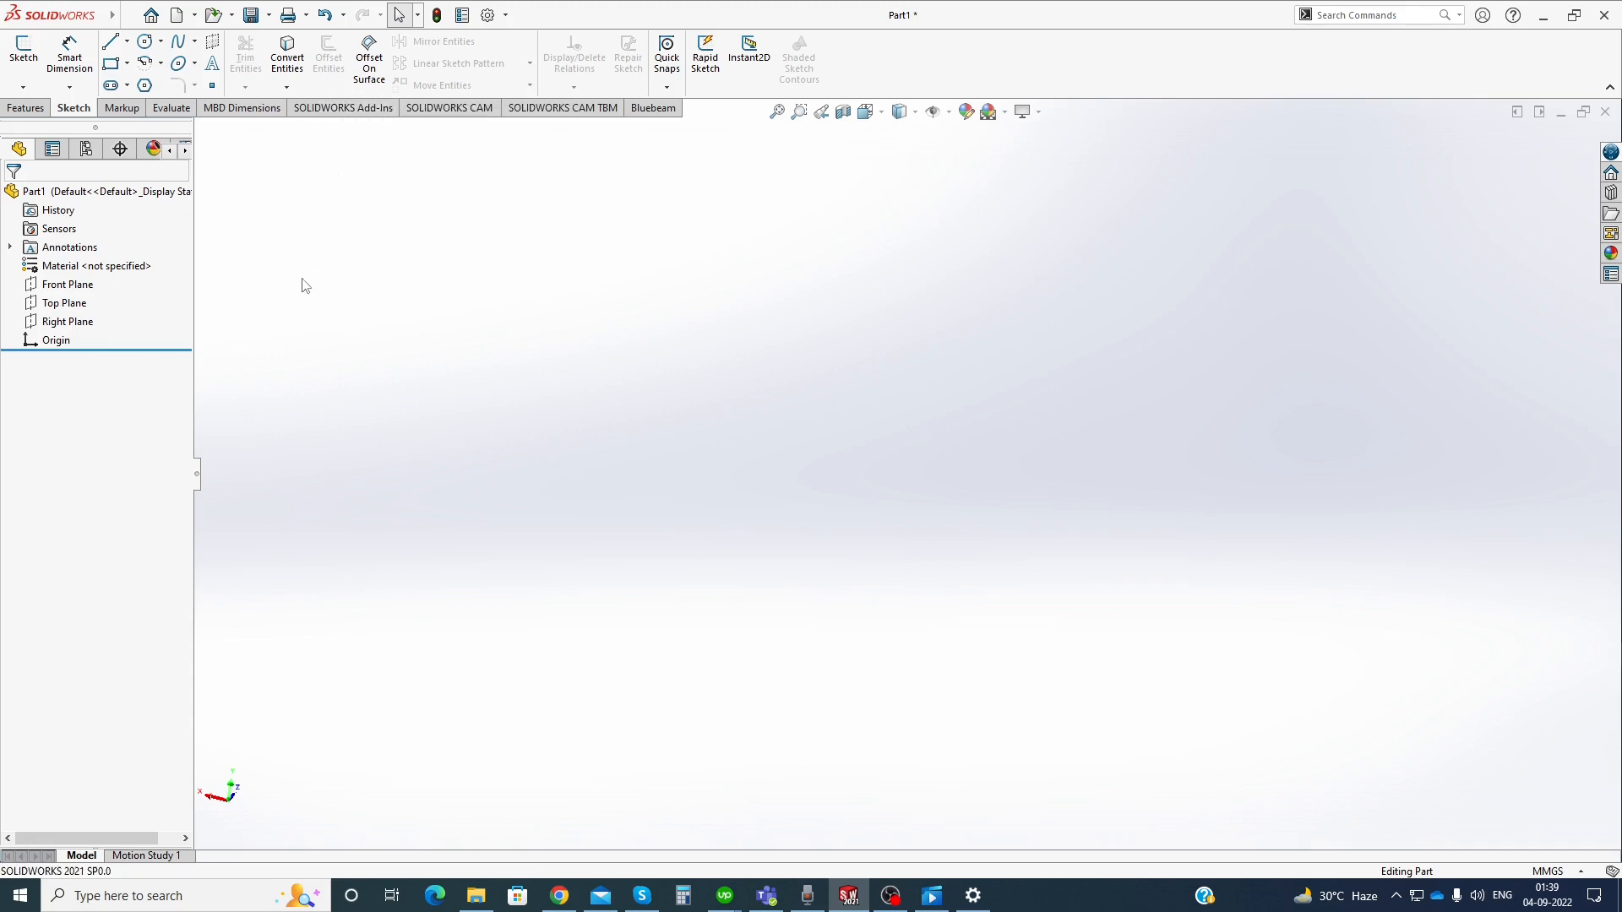
Start a new sketch on the Front Plane and view the Offset Entities options without applying an offset
left_click(24, 49)
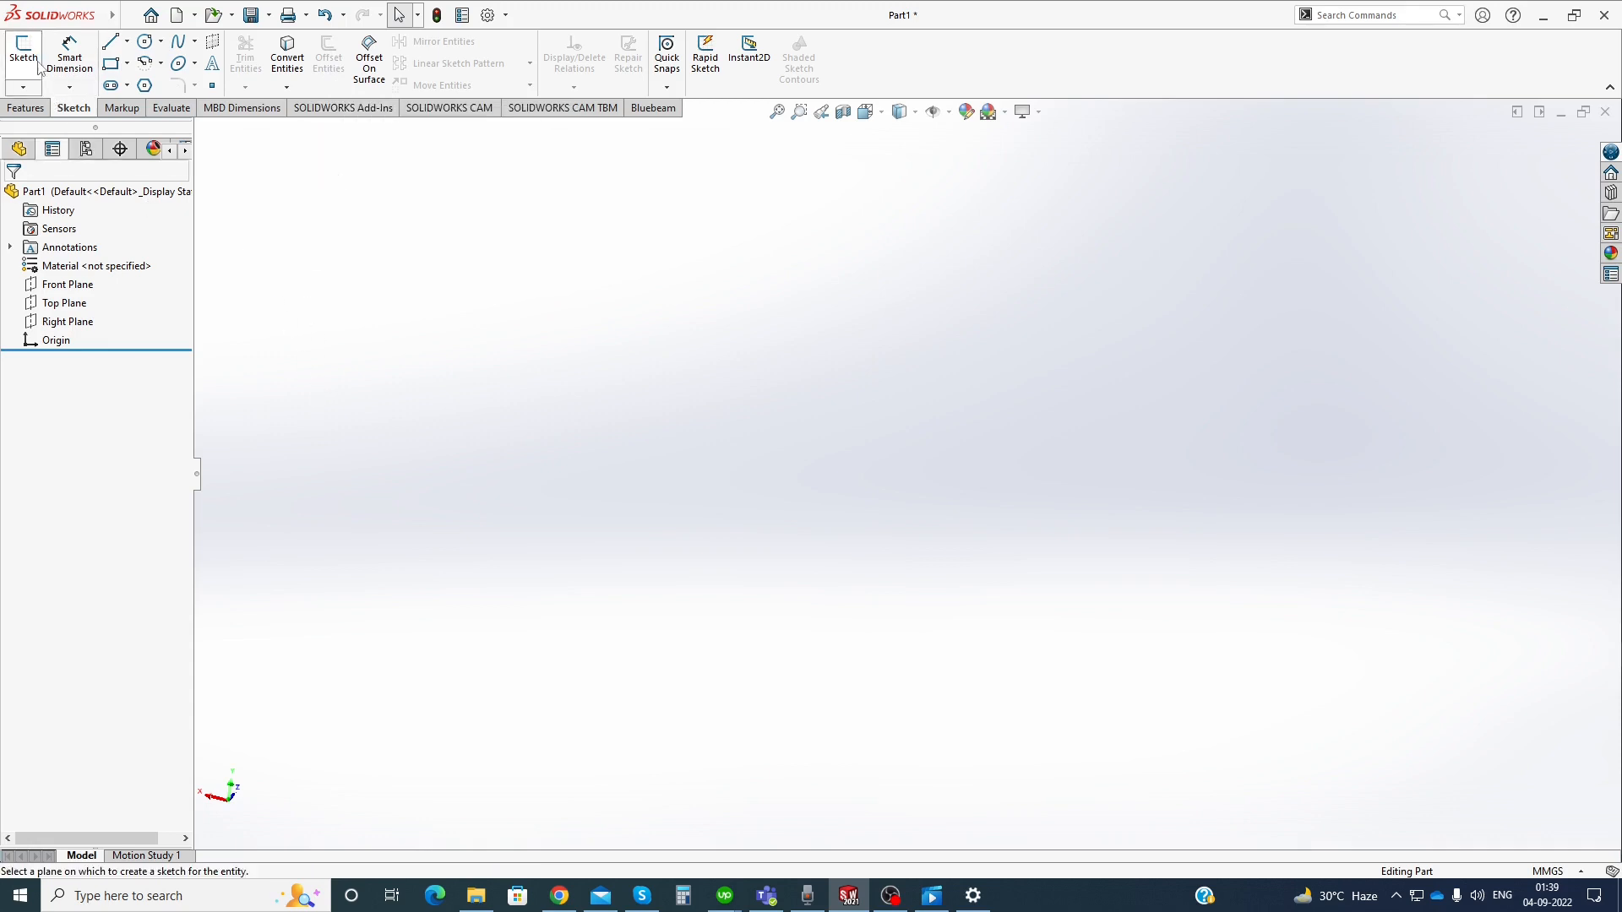
left_click(708, 377)
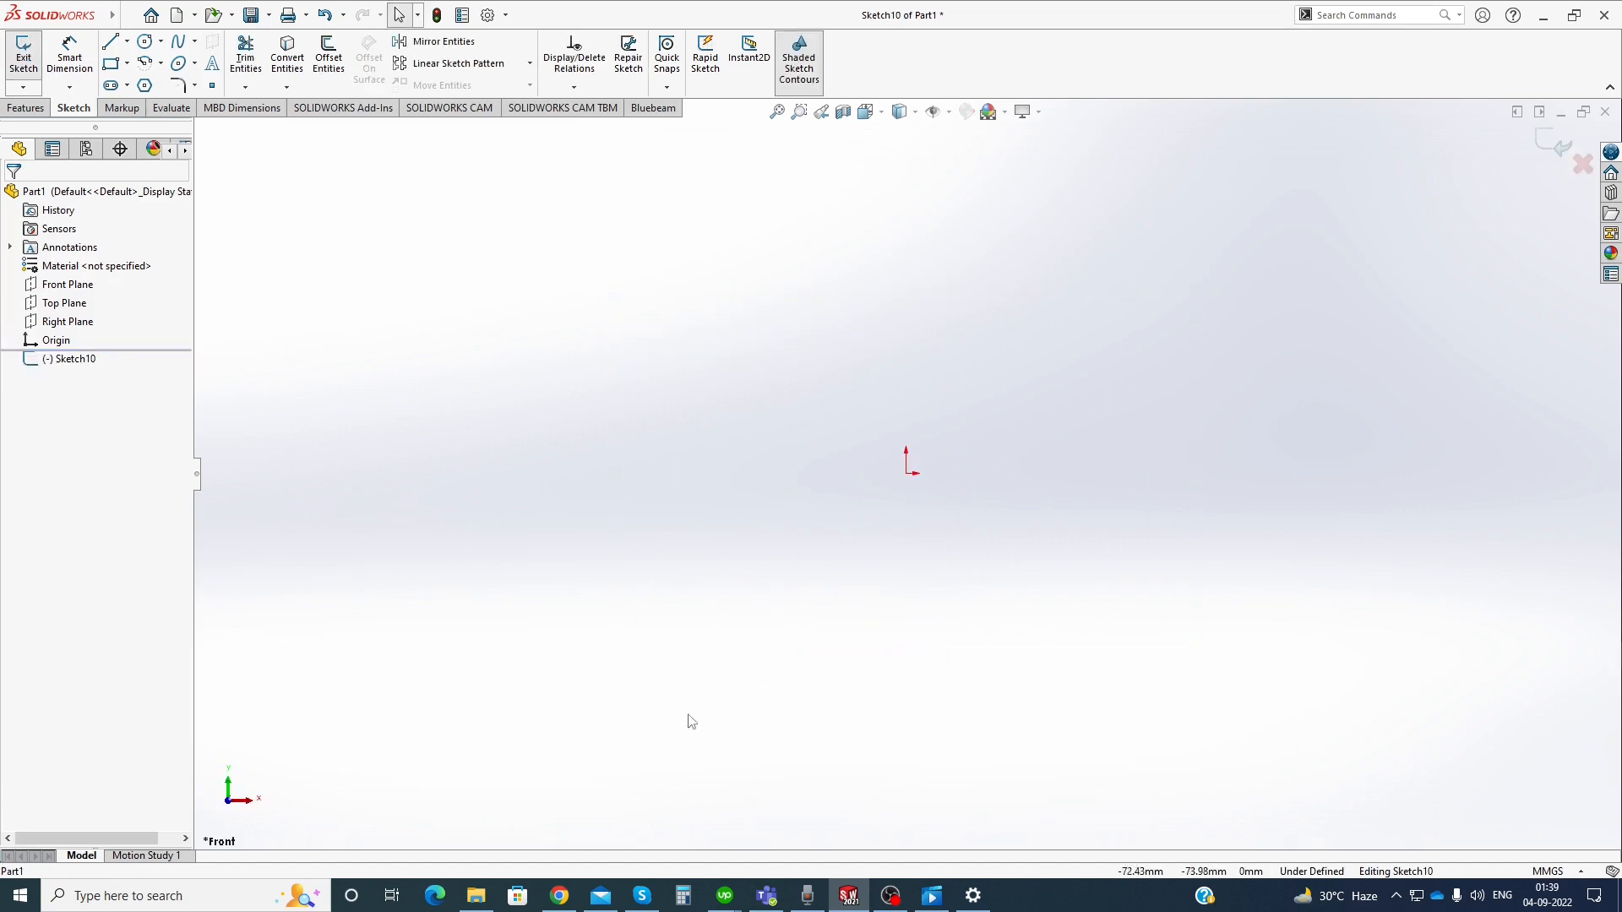
left_click(330, 68)
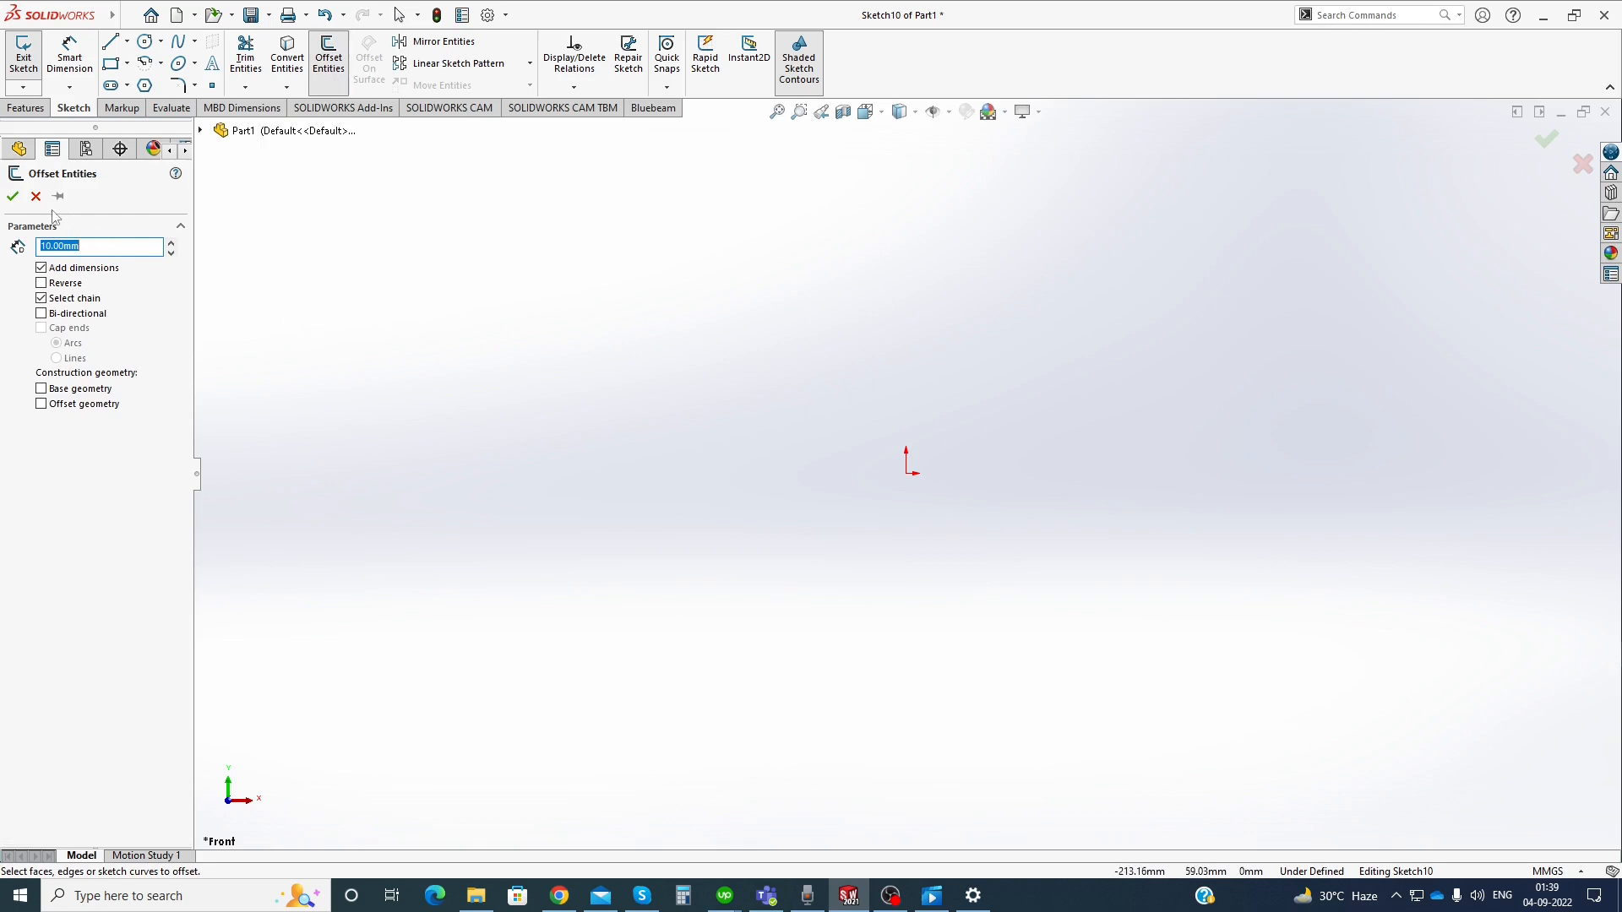
left_click(35, 196)
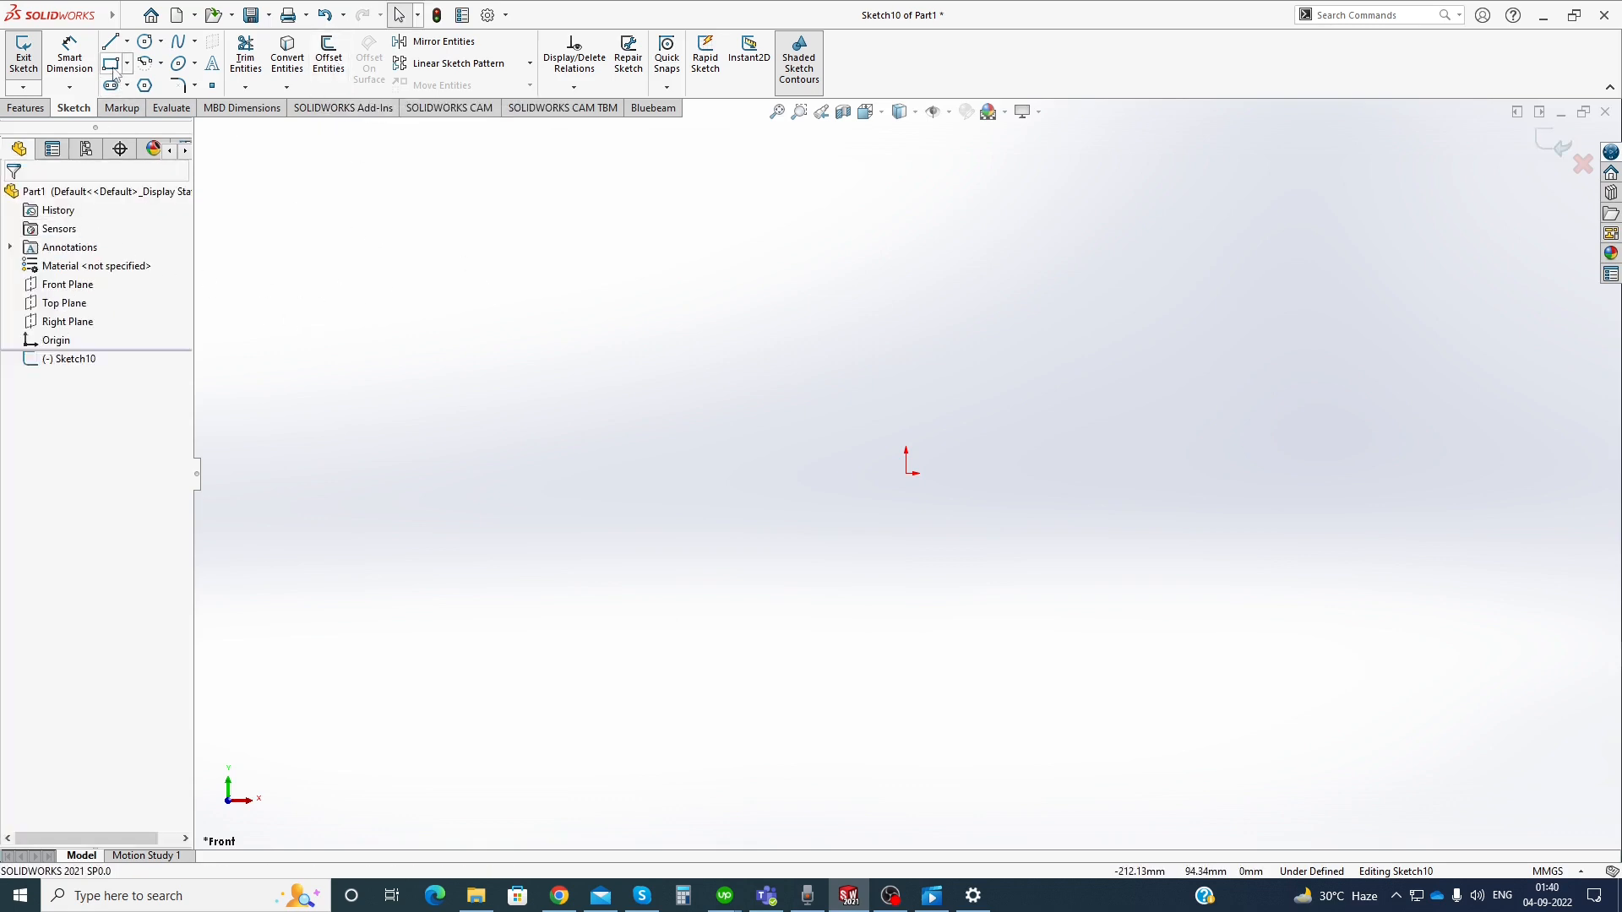
Draw a circle centred on the origin with a radius of about 56 mm
left_click(145, 41)
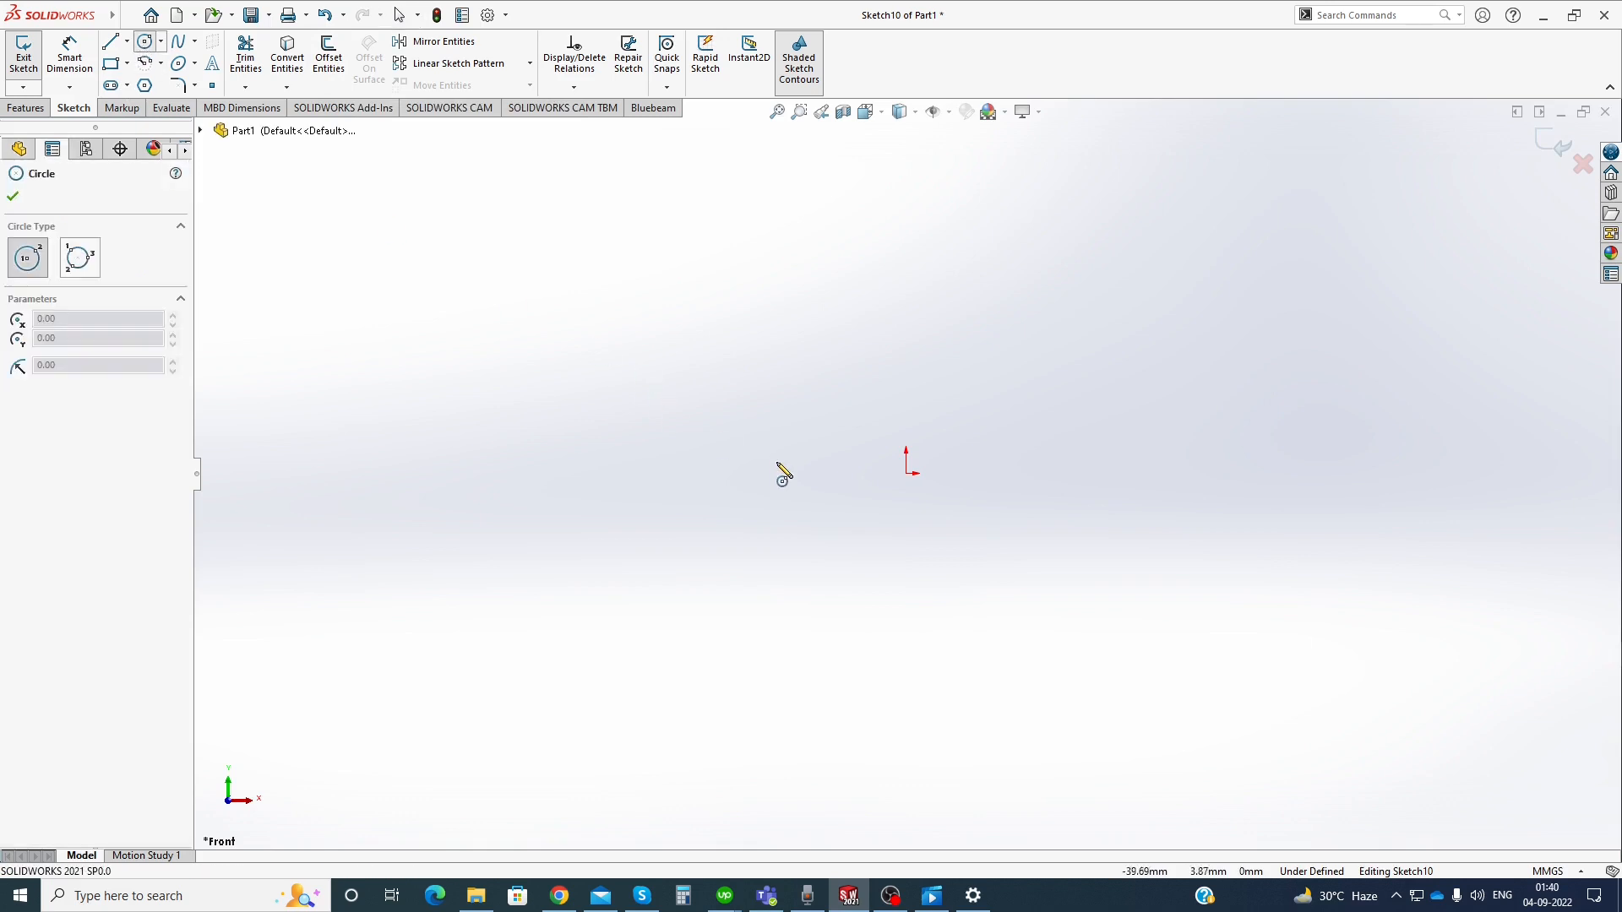
left_click(905, 473)
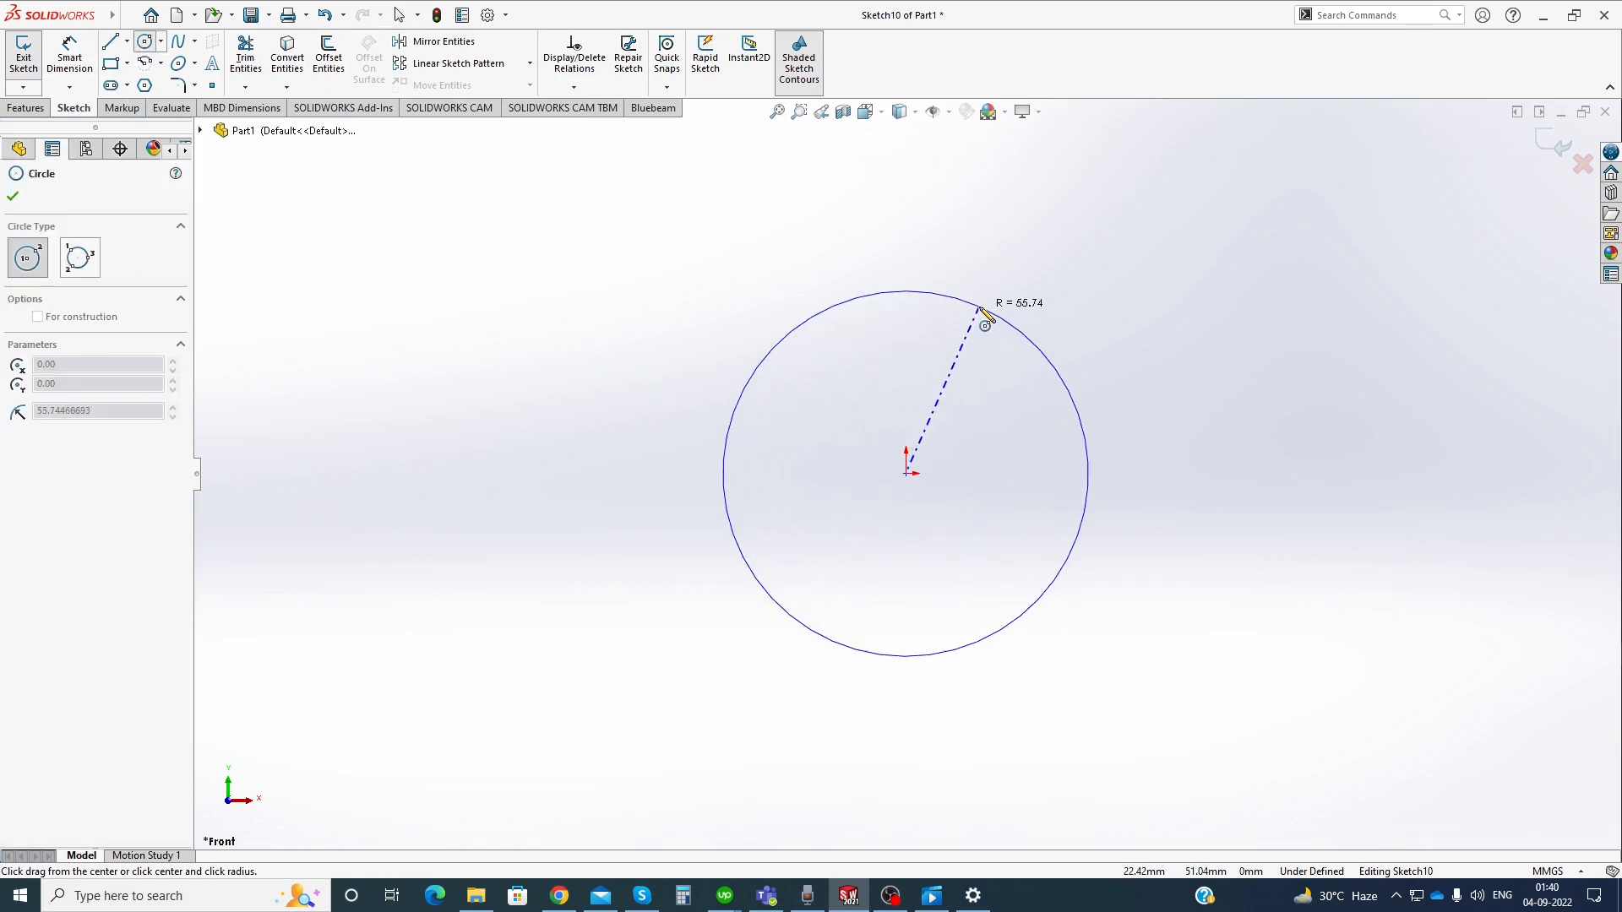
left_click(981, 311)
right_click(981, 334)
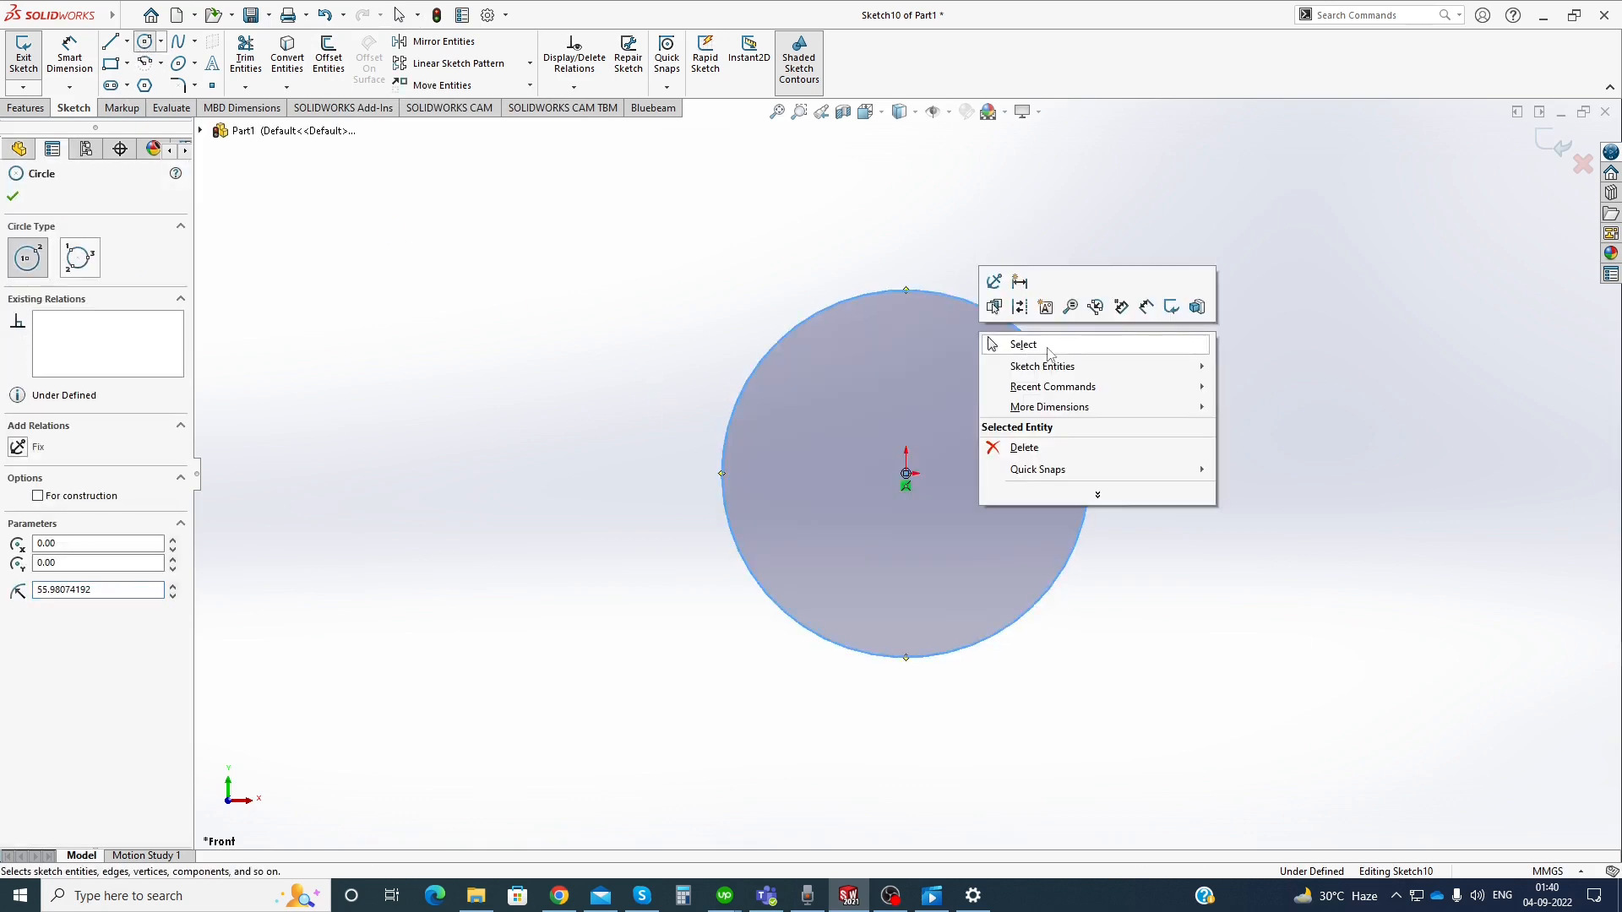
Dimension the circle's diameter and set it to 100 mm
left_click(1142, 308)
left_click(1084, 405)
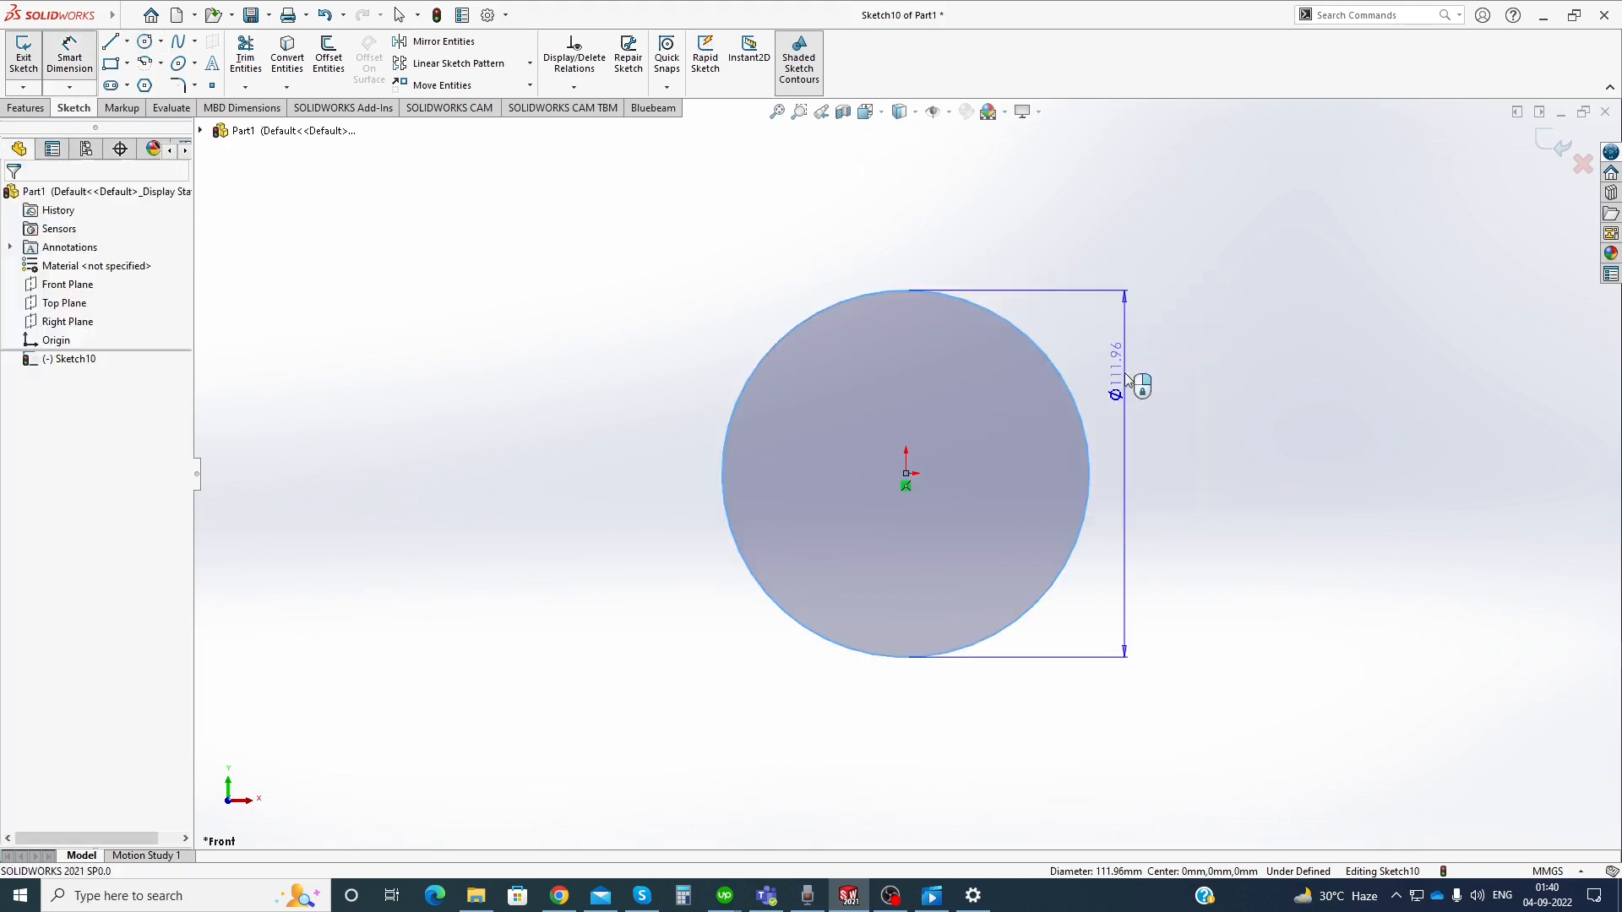
left_click(1127, 382)
type("100")
key("Return")
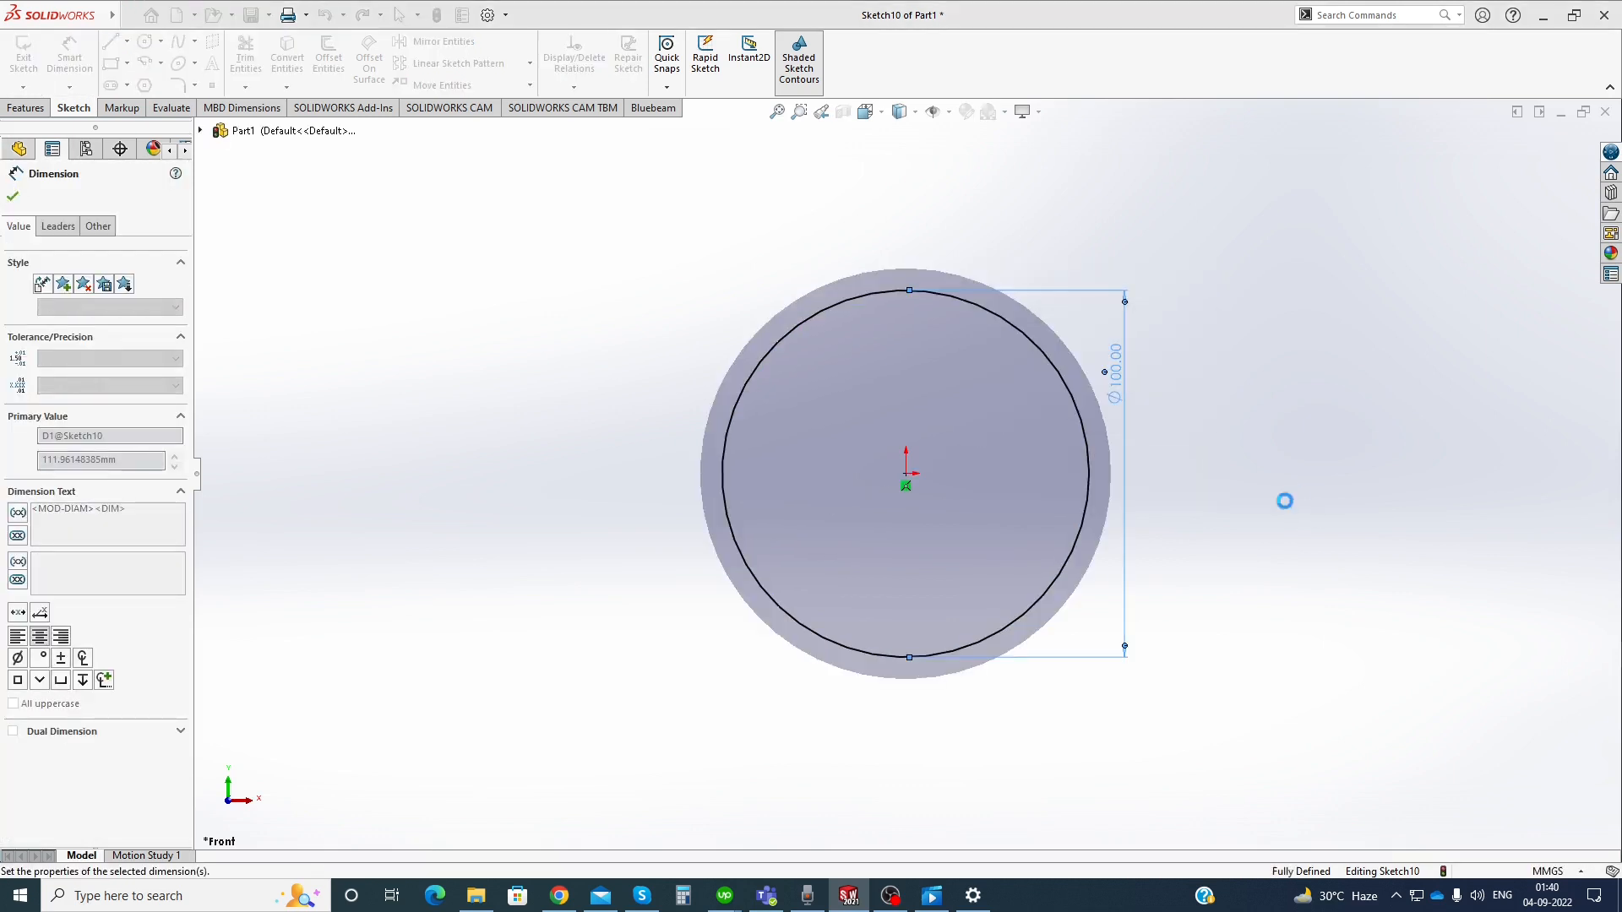
left_click(1296, 510)
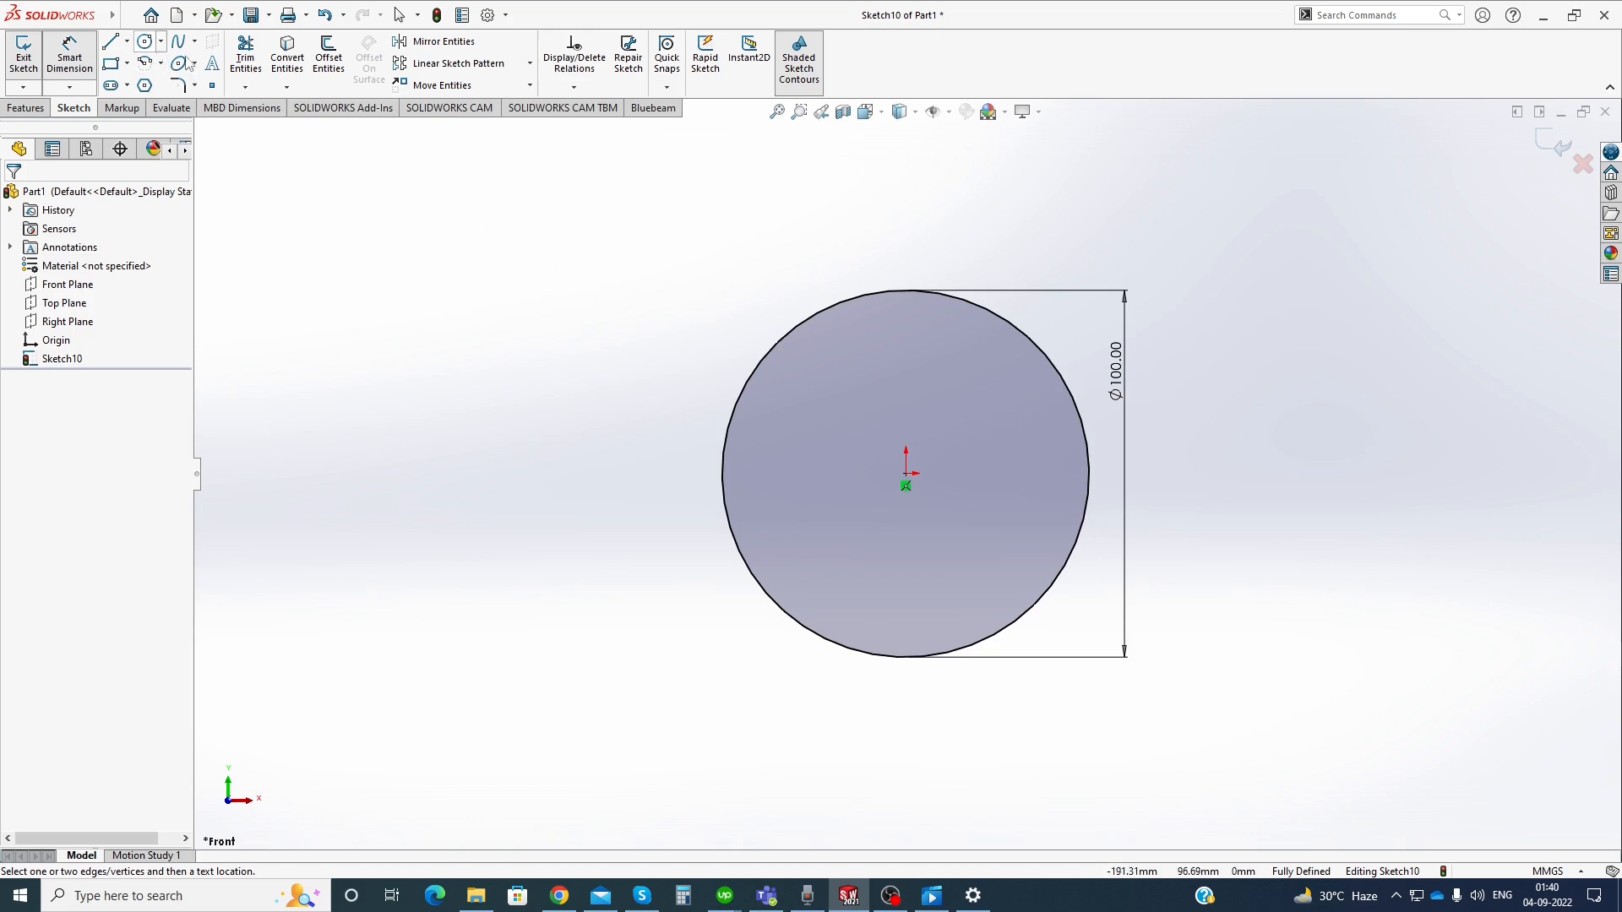
Offset the circle outward by 10 mm with a dimension added, and undo the offset
left_click(329, 54)
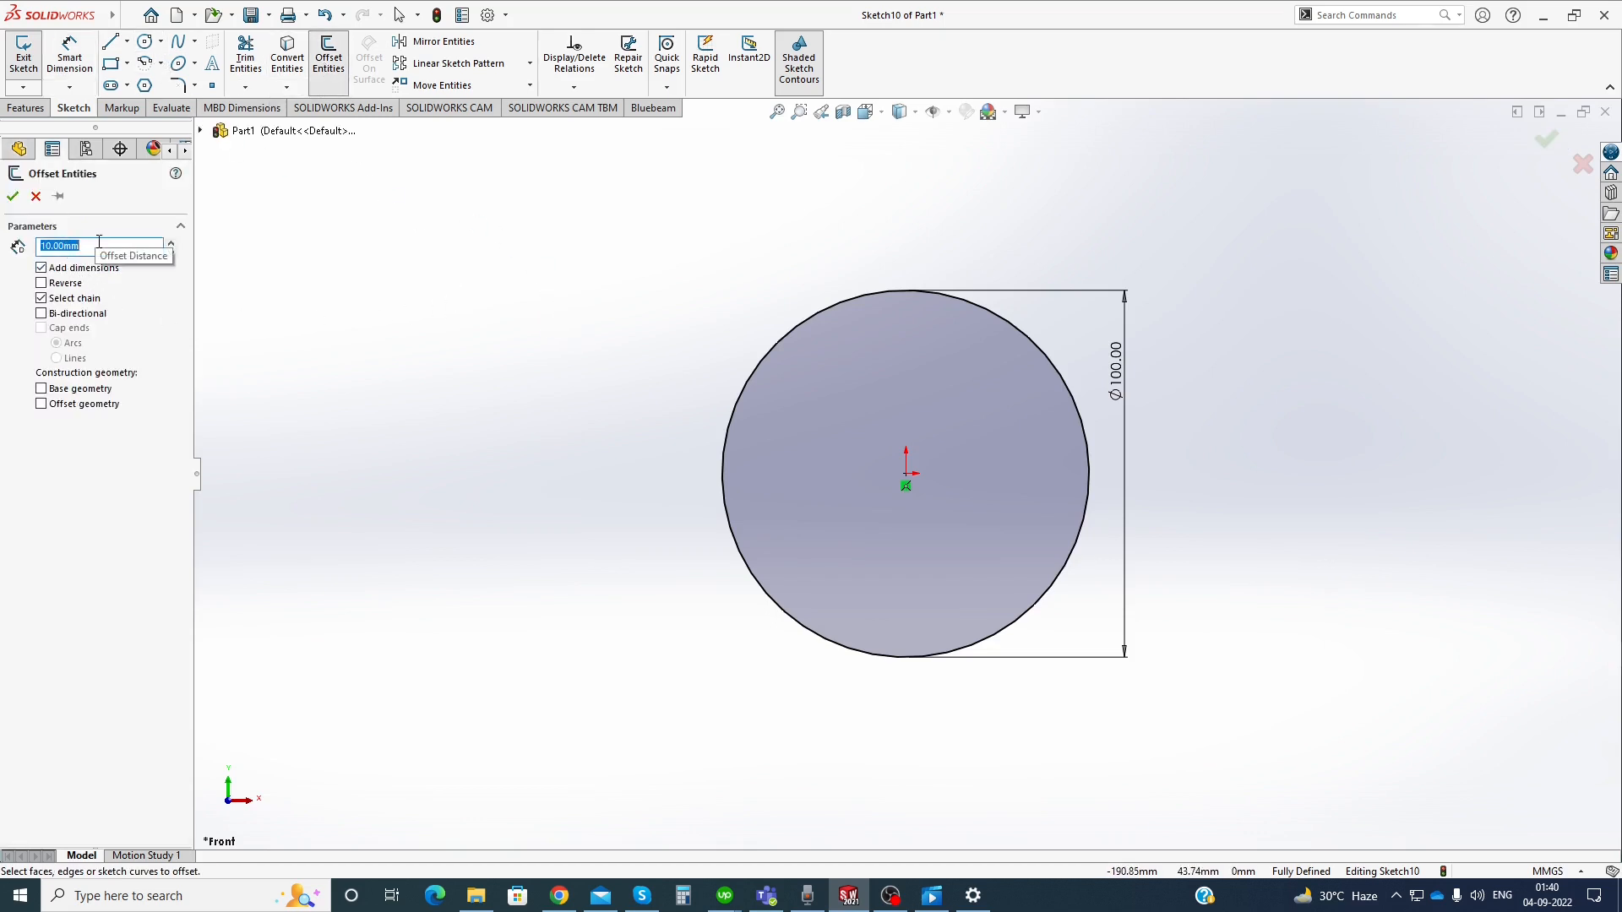
left_click(735, 406)
left_click(710, 410)
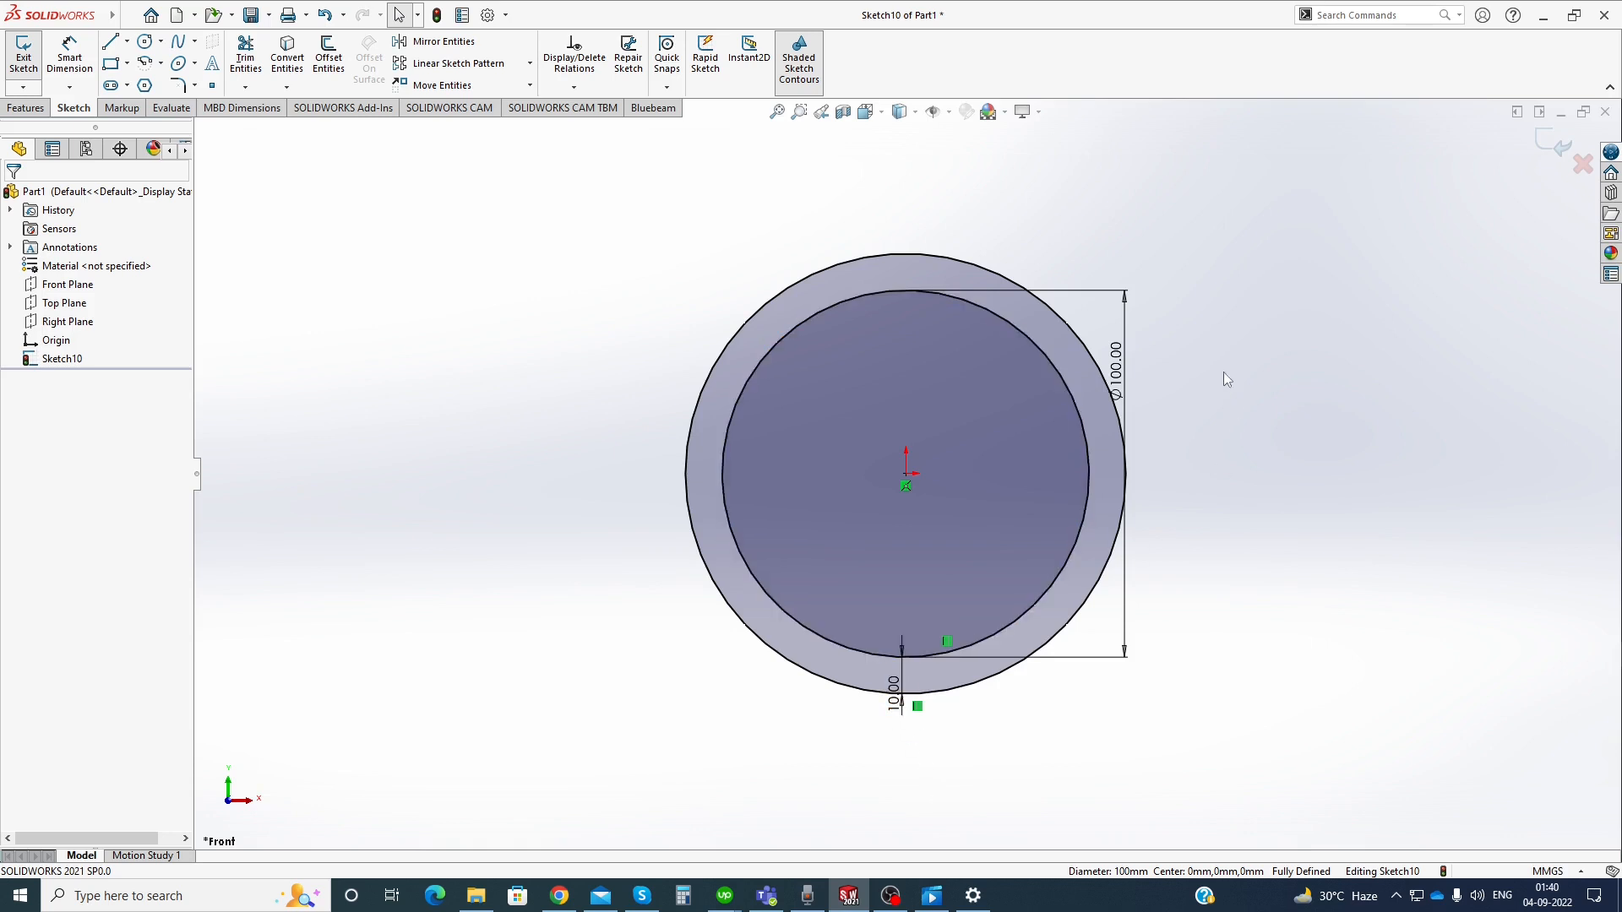
scroll(727, 549, "down", 2)
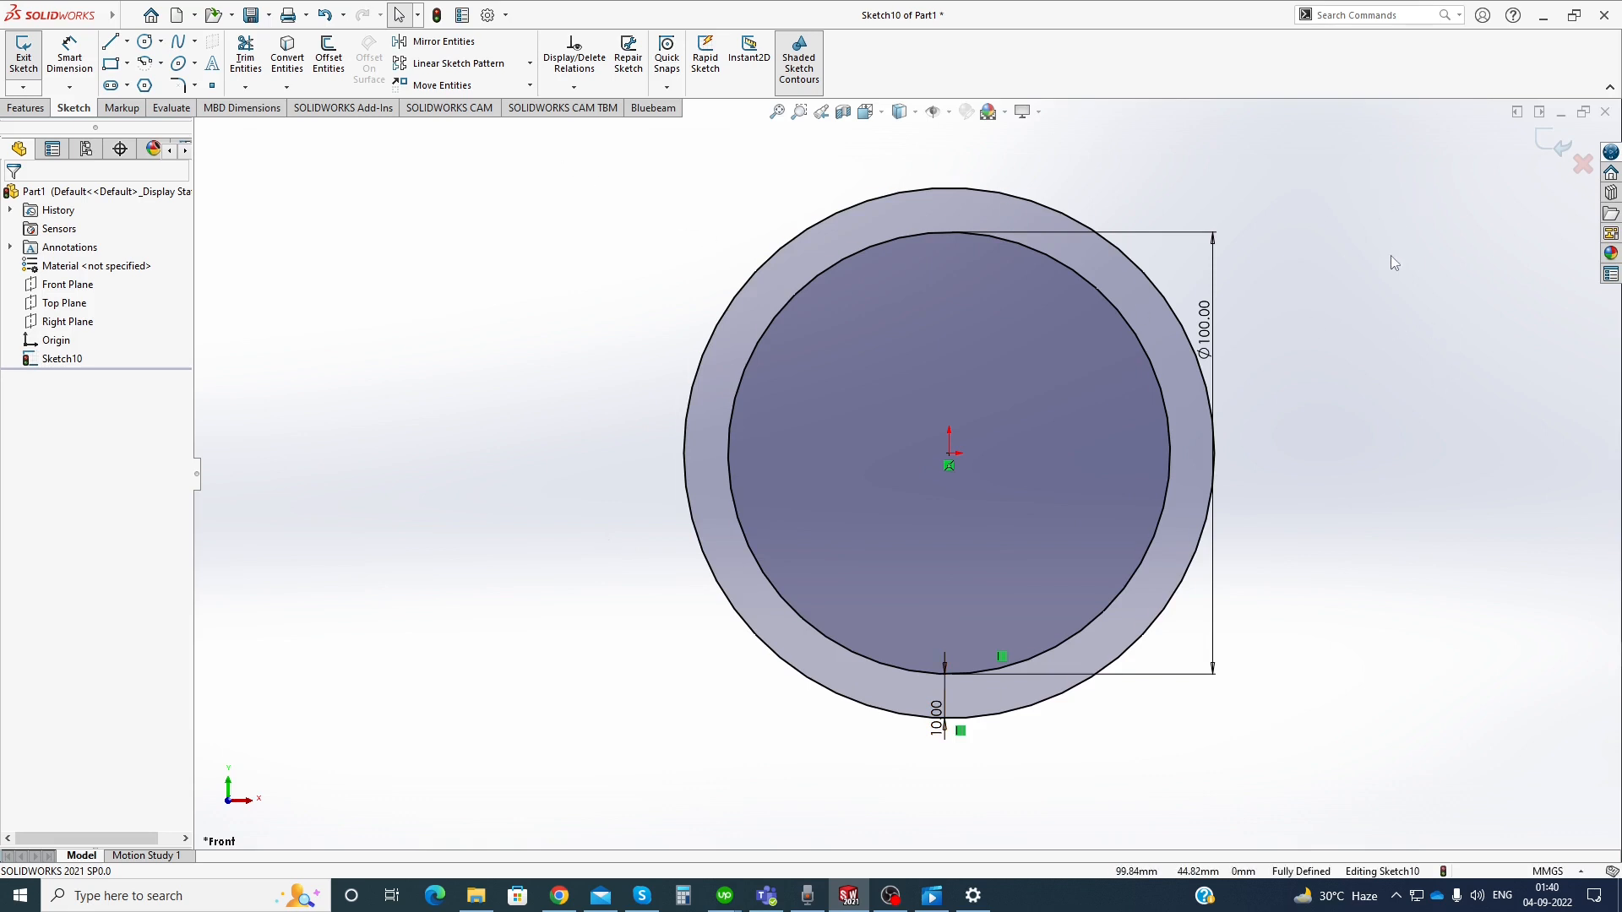
key("ctrl+z")
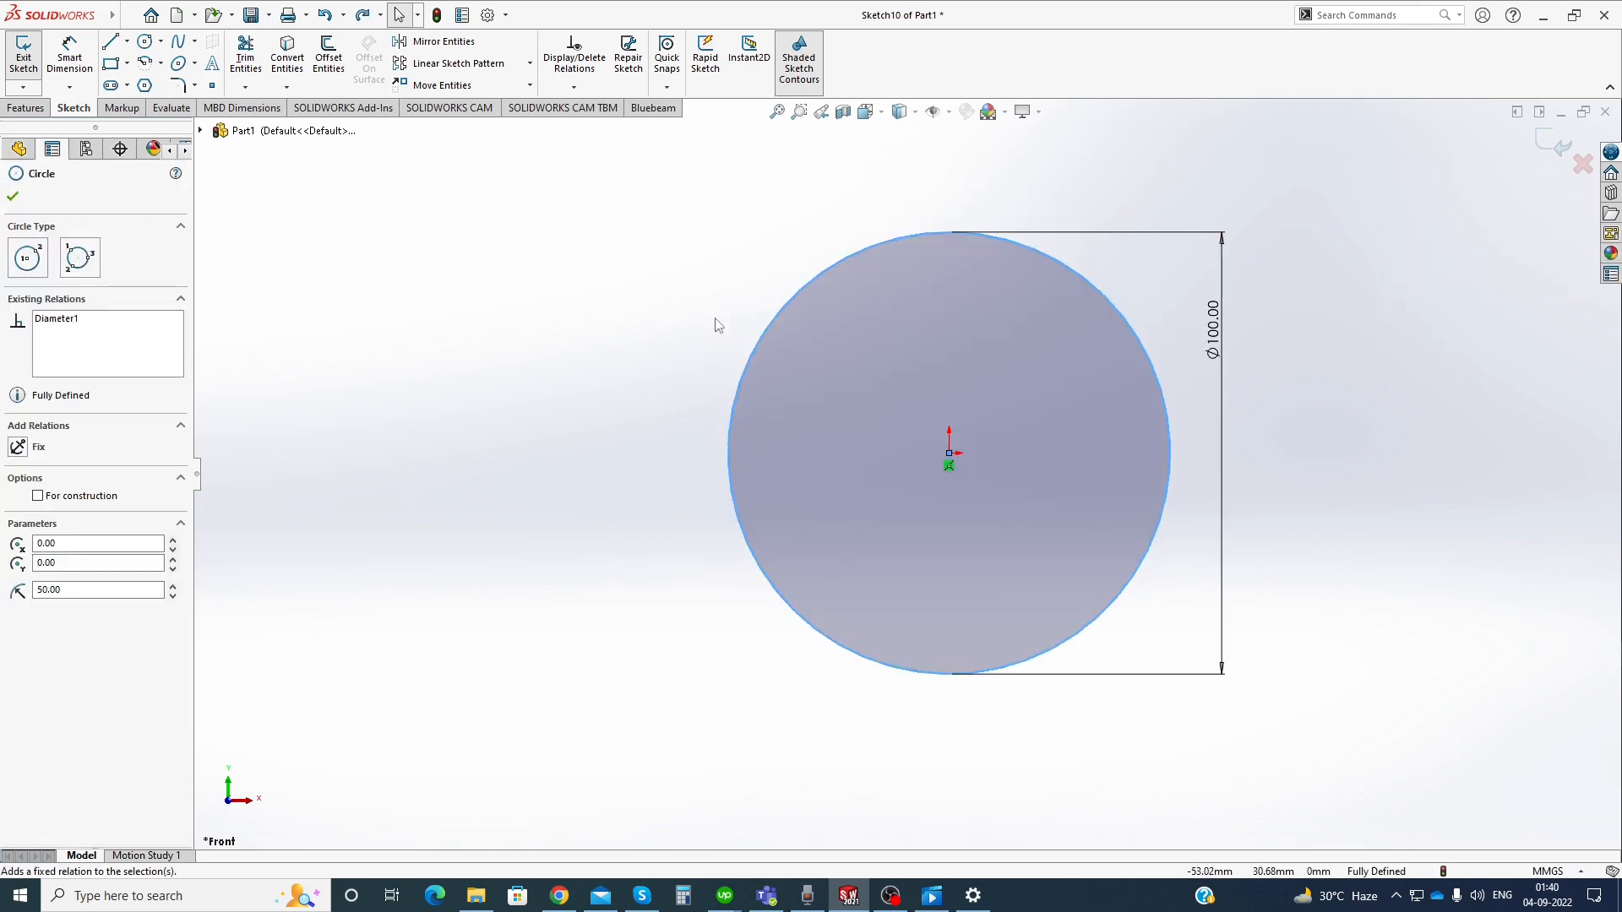
key("z")
key("Escape")
Offset the 100 mm circle outward by 10 mm with Add dimensions turned off
left_click(329, 67)
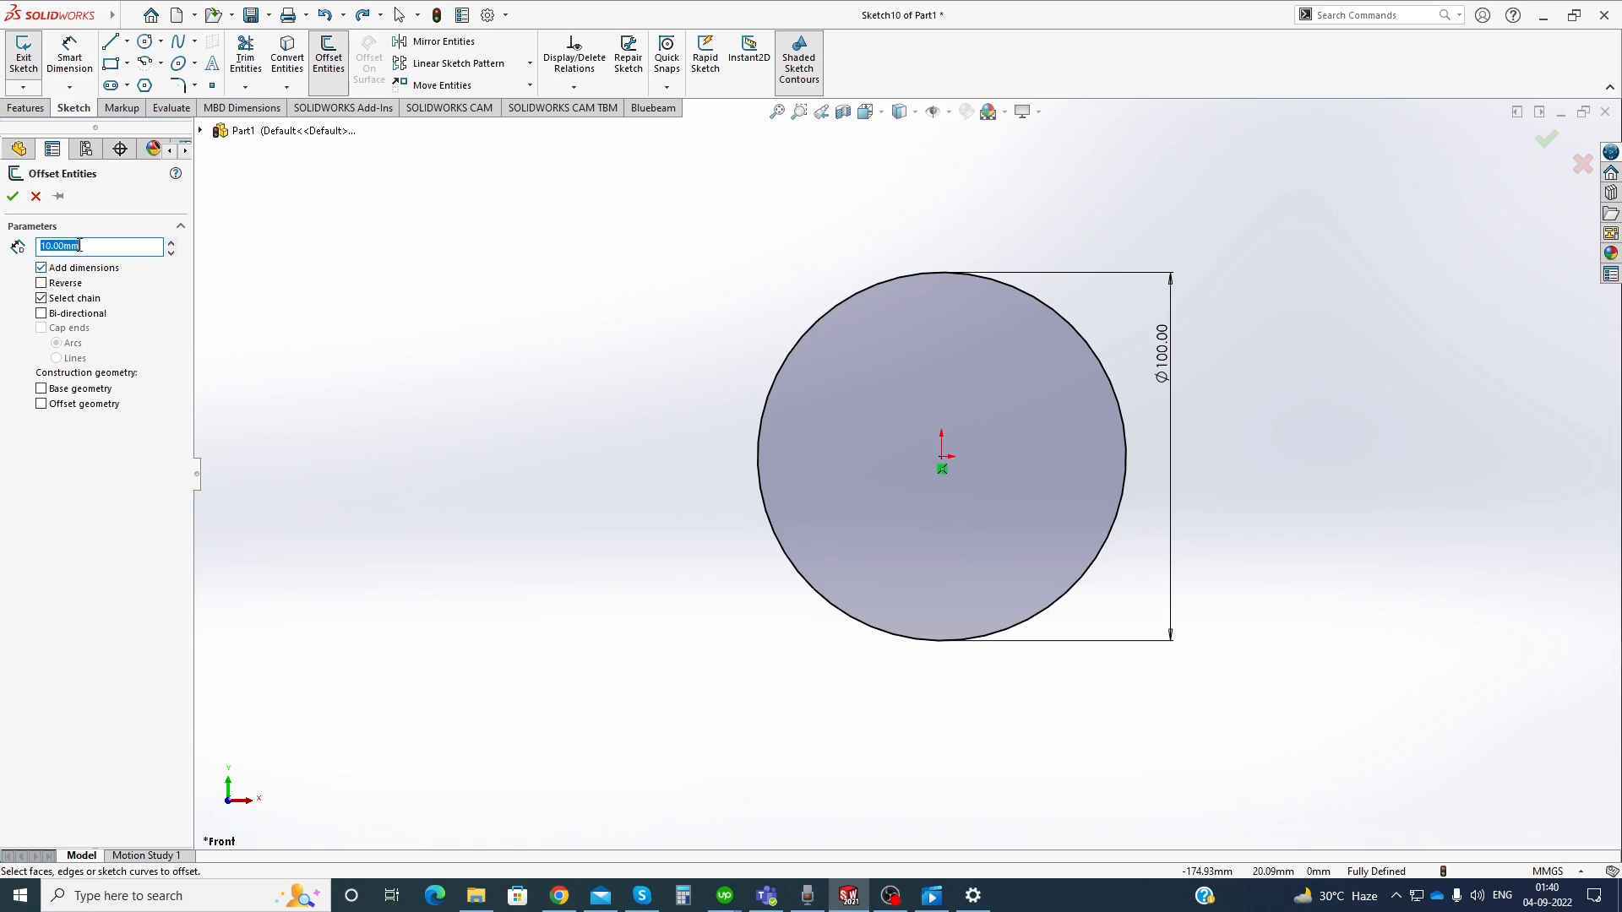
left_click(43, 267)
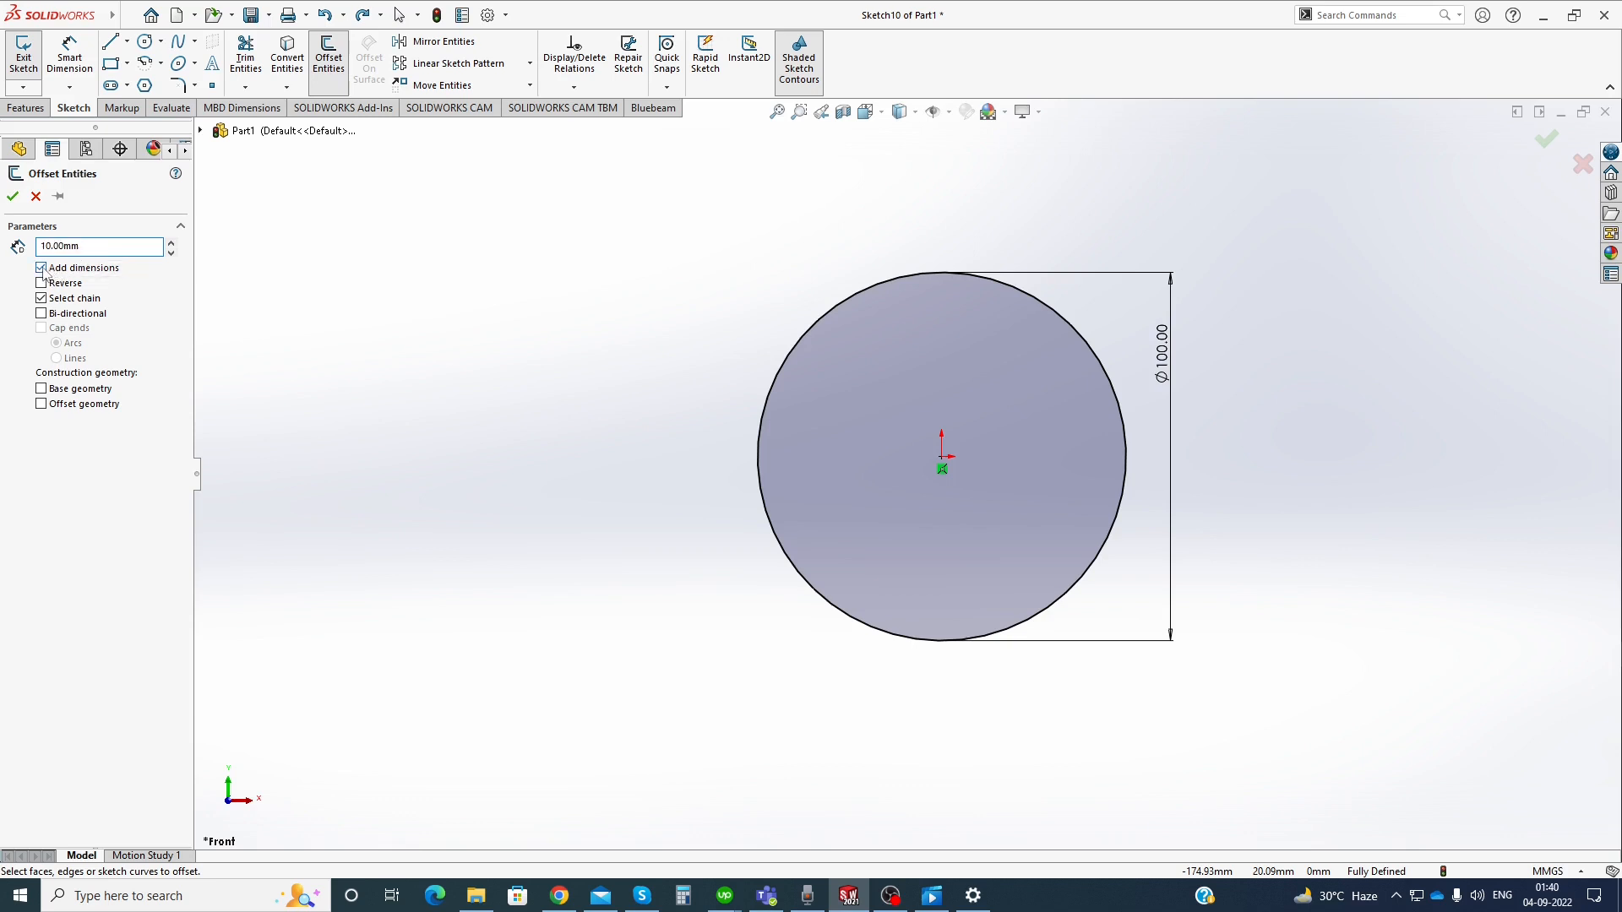
left_click(760, 393)
left_click(728, 395)
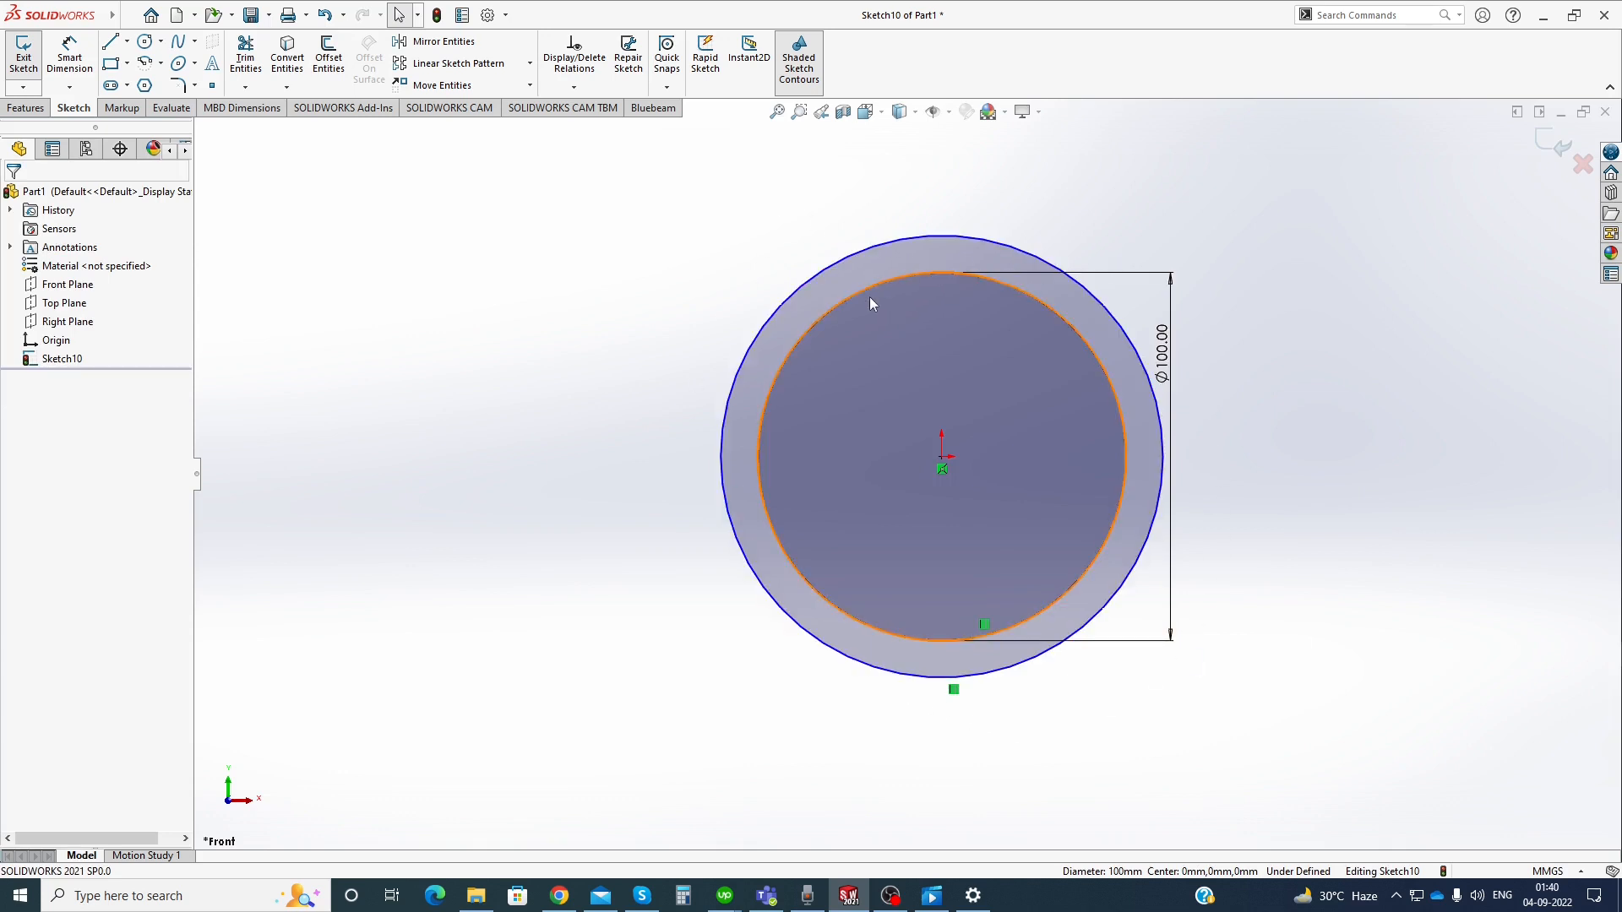
Dimension the gap between the original circle and its outer offset circle, accepting 10 mm
left_click(70, 55)
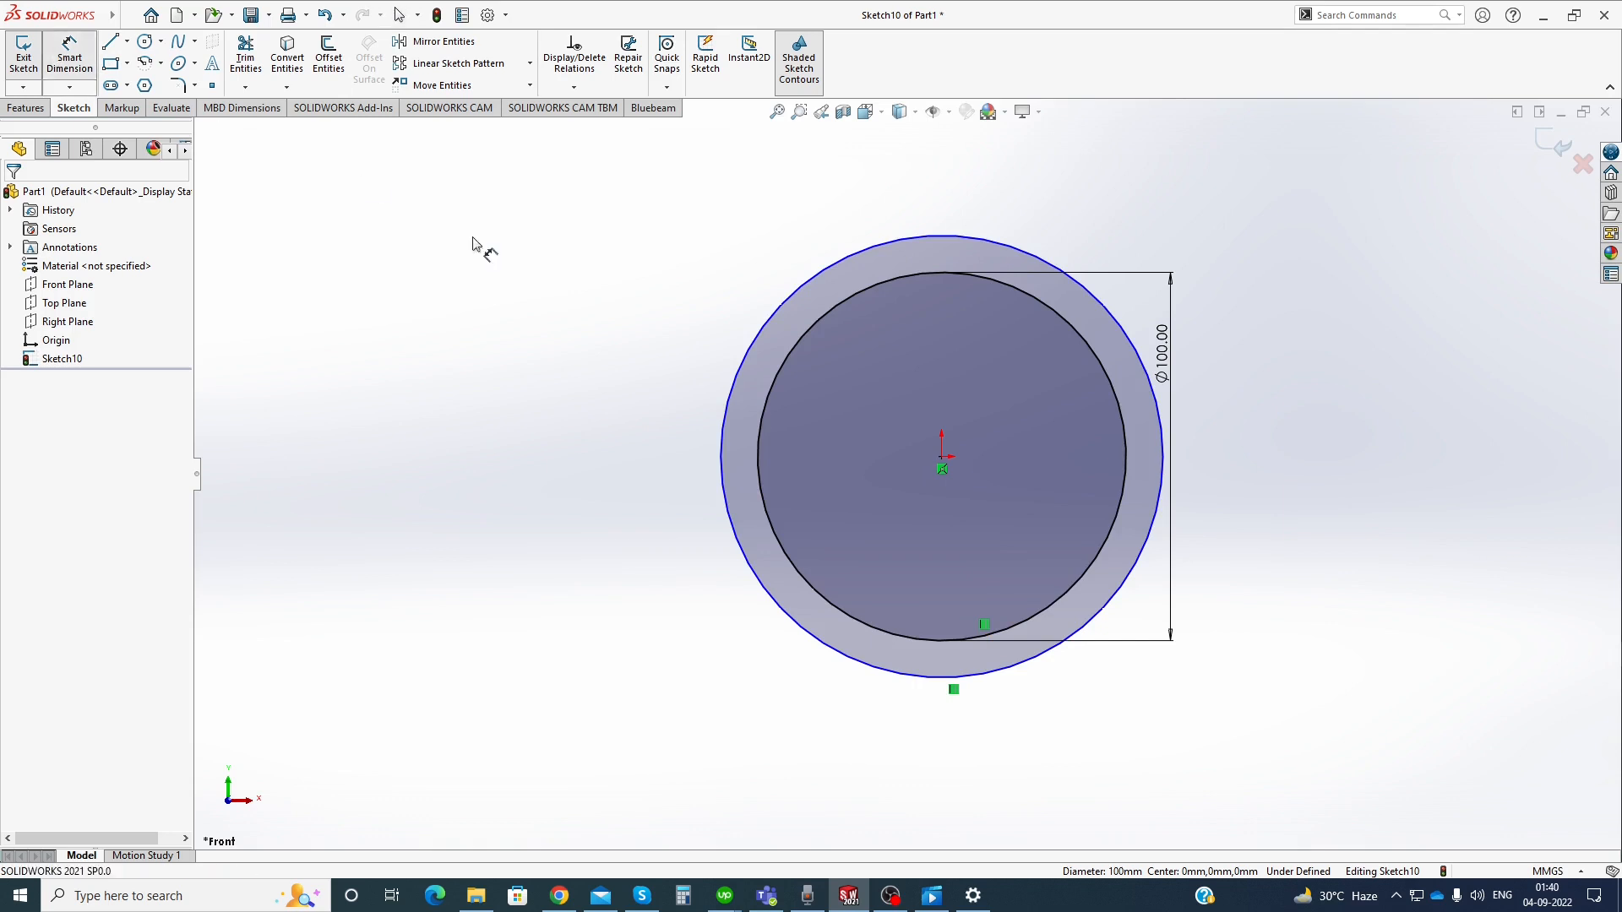
left_click(768, 388)
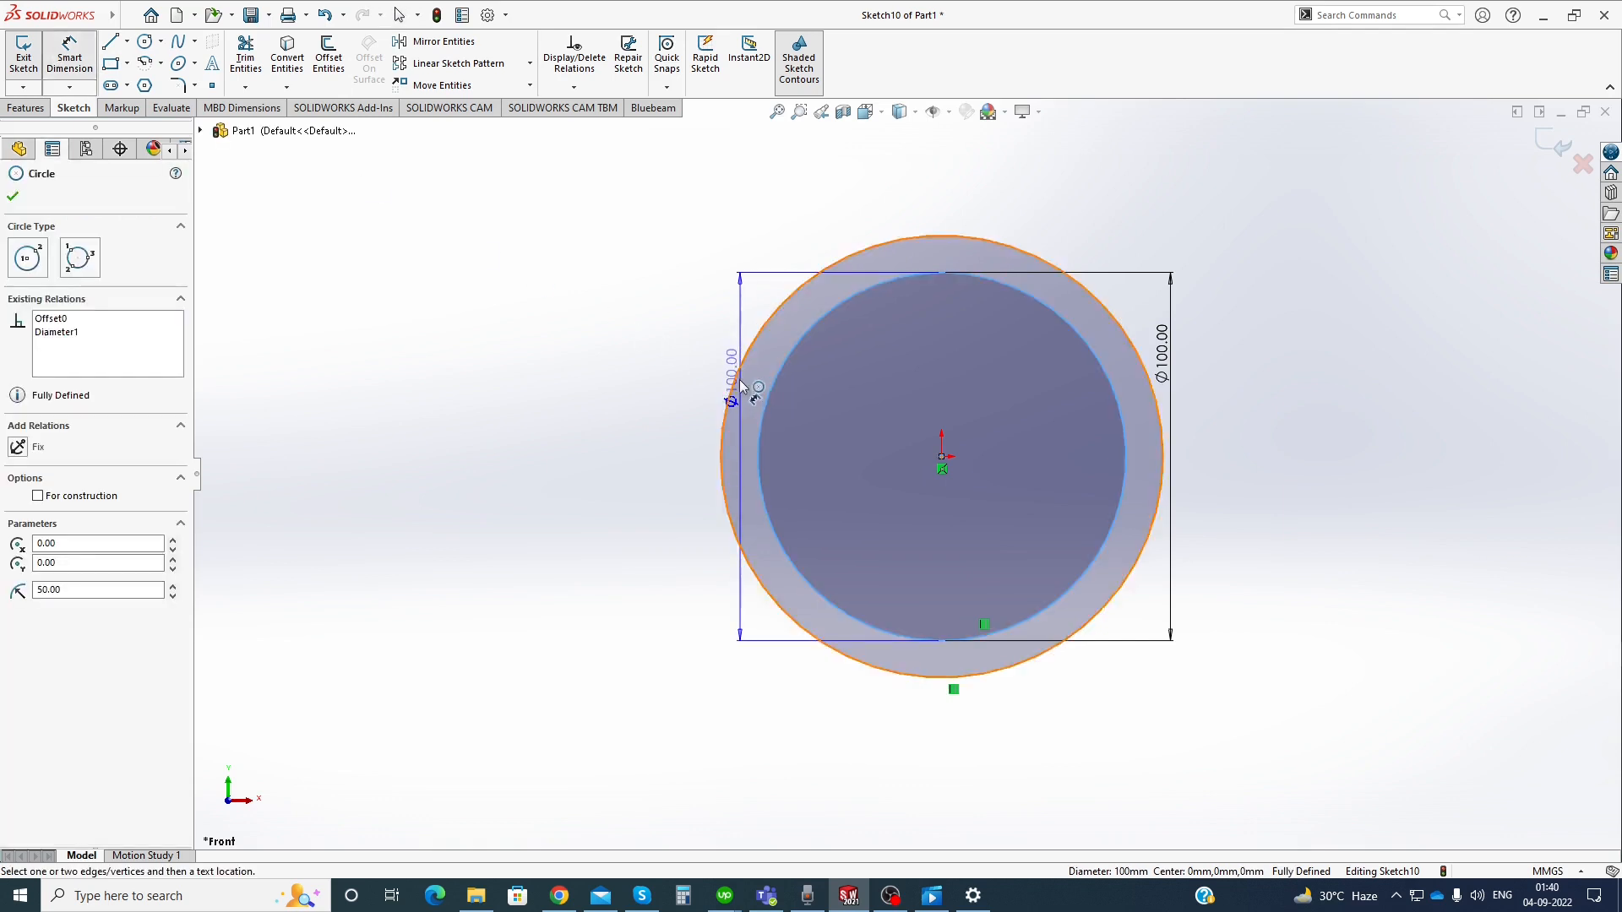
left_click(739, 378)
left_click(673, 355)
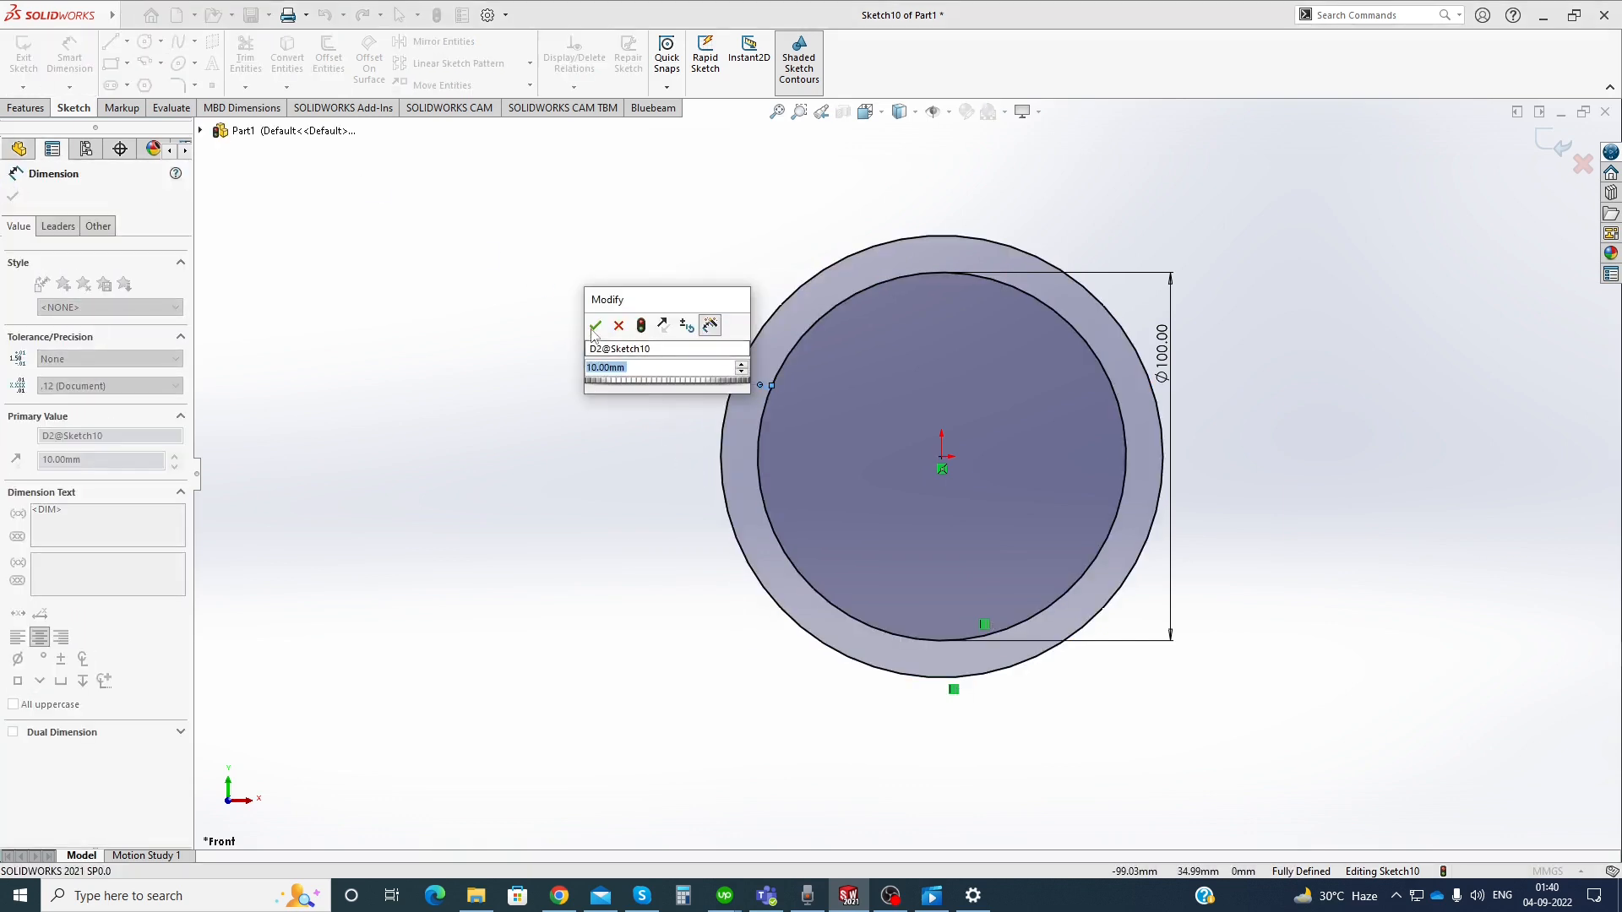
left_click(601, 324)
left_click(598, 363)
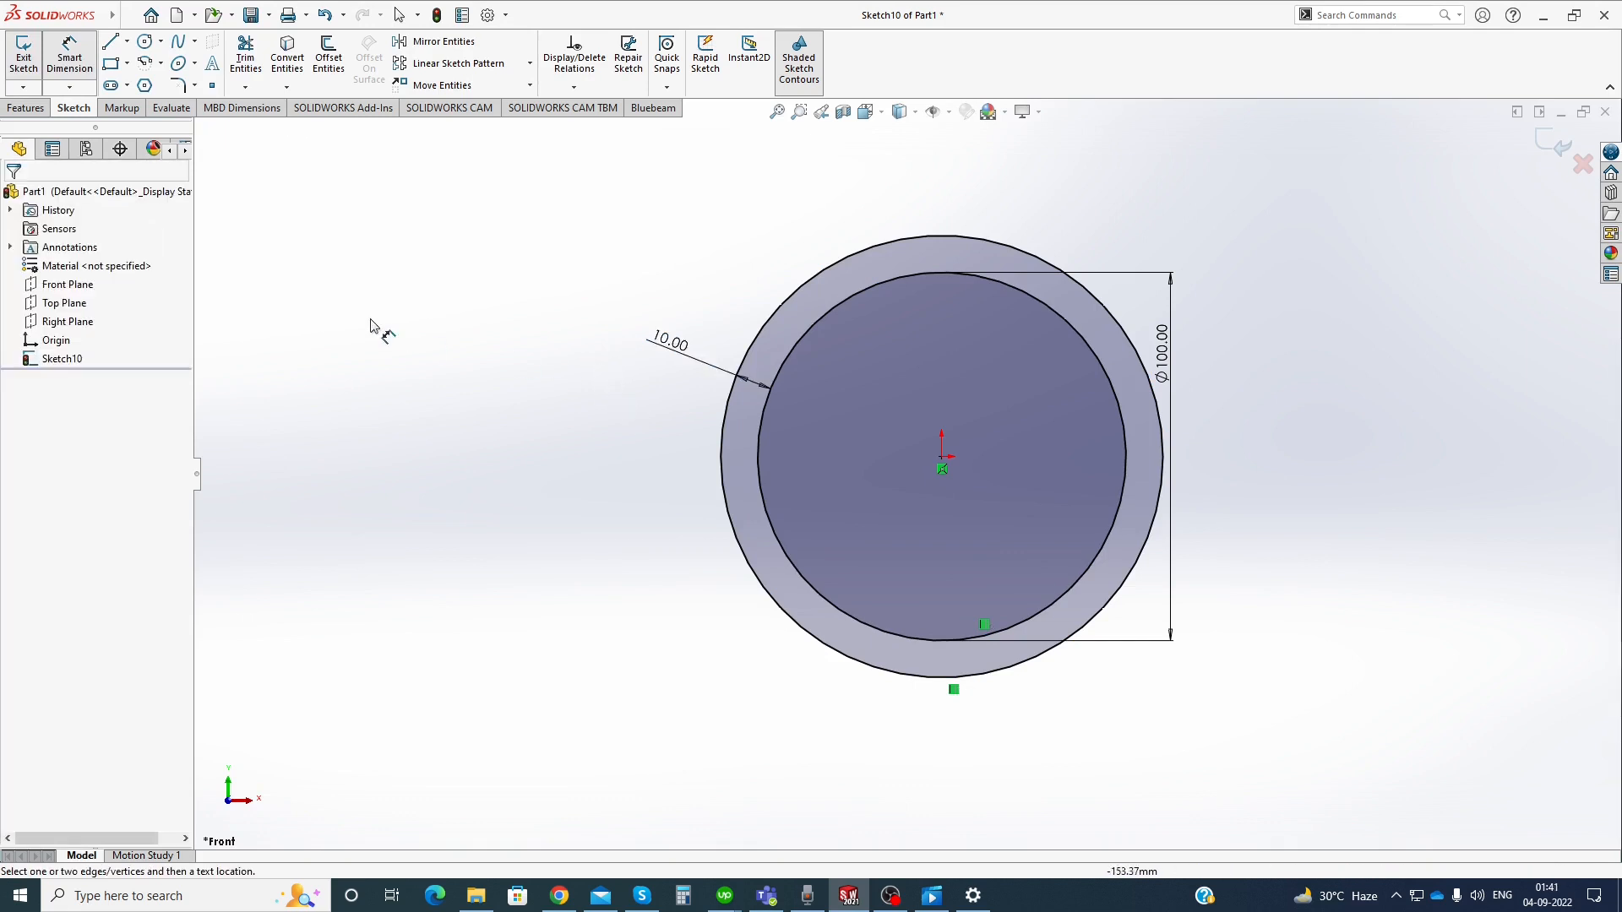
Offset the 100 mm circle inward by 10 mm using Reverse, with Add dimensions turned on
left_click(329, 56)
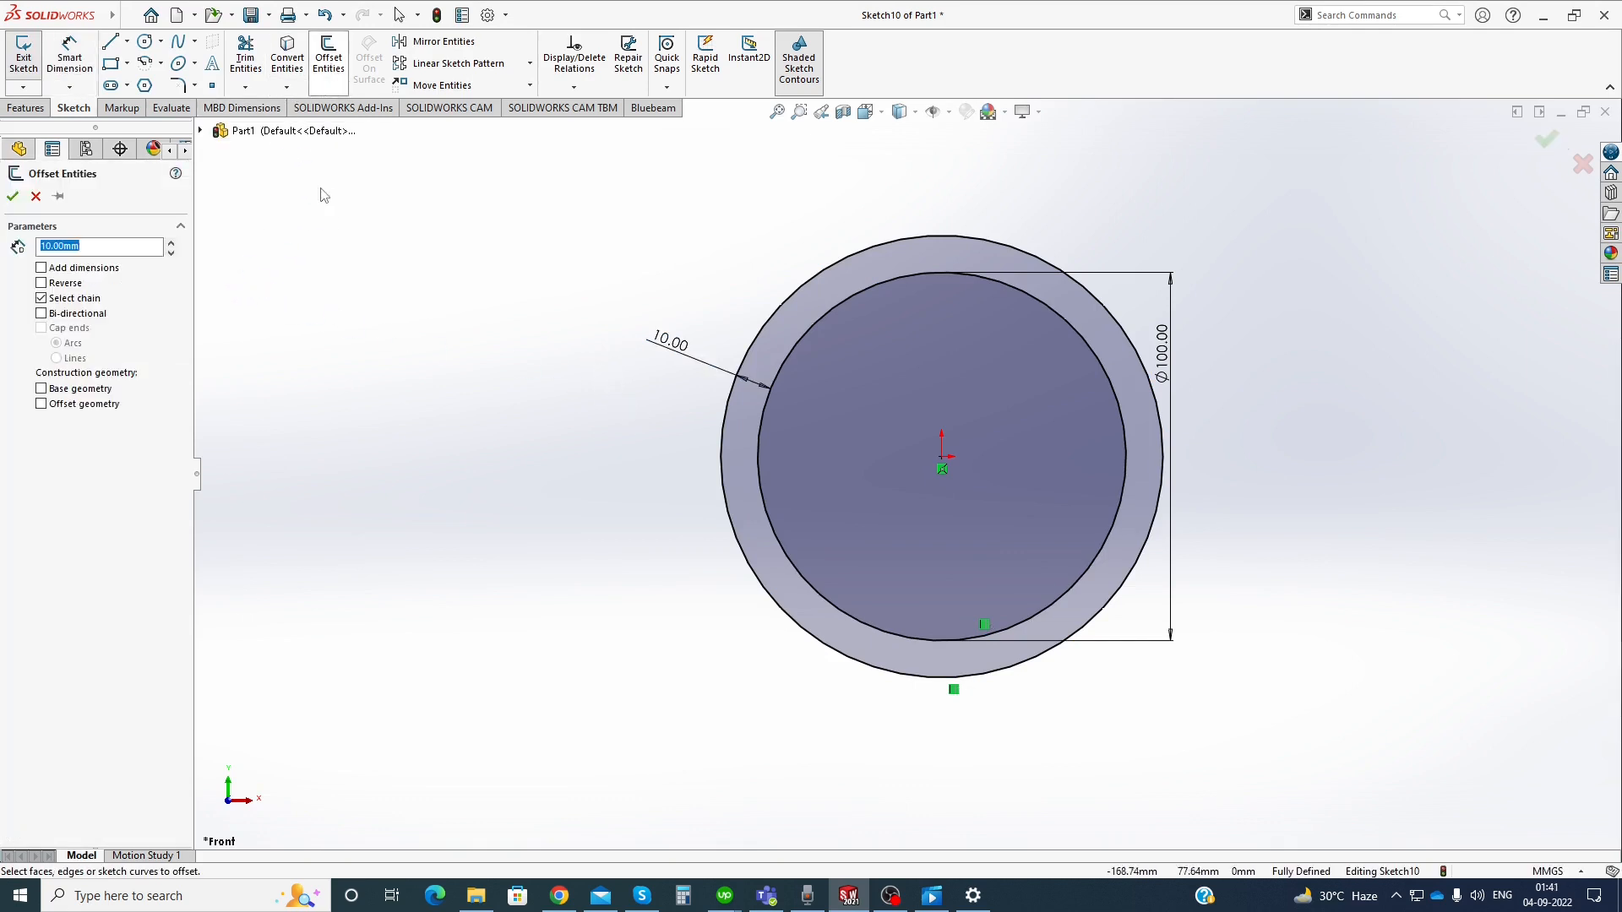
left_click(67, 269)
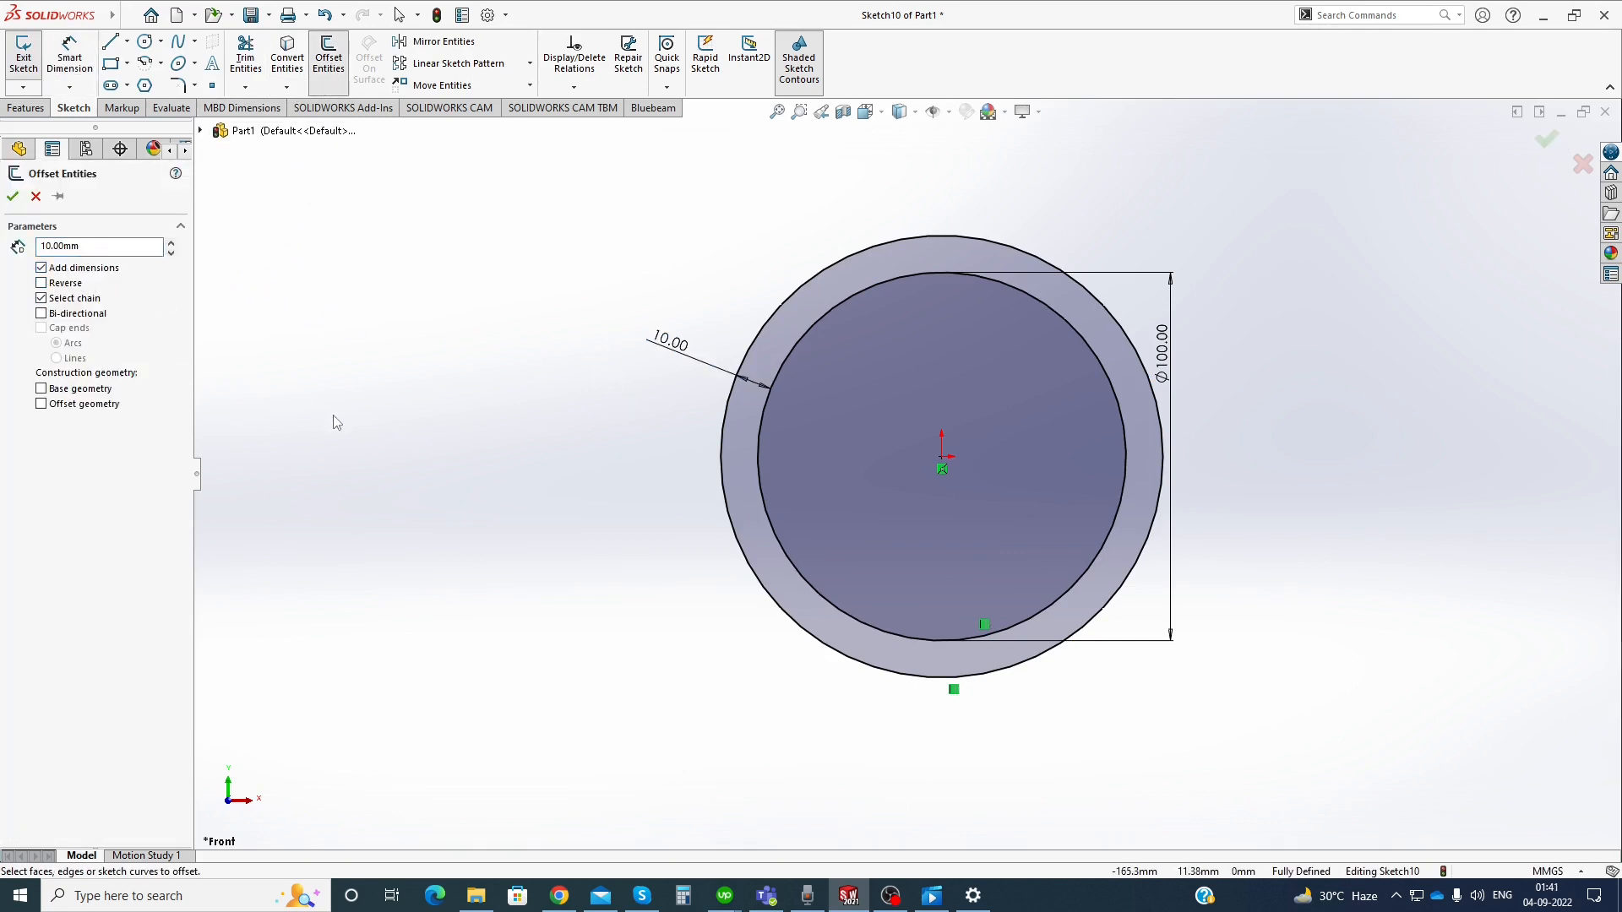
left_click(66, 285)
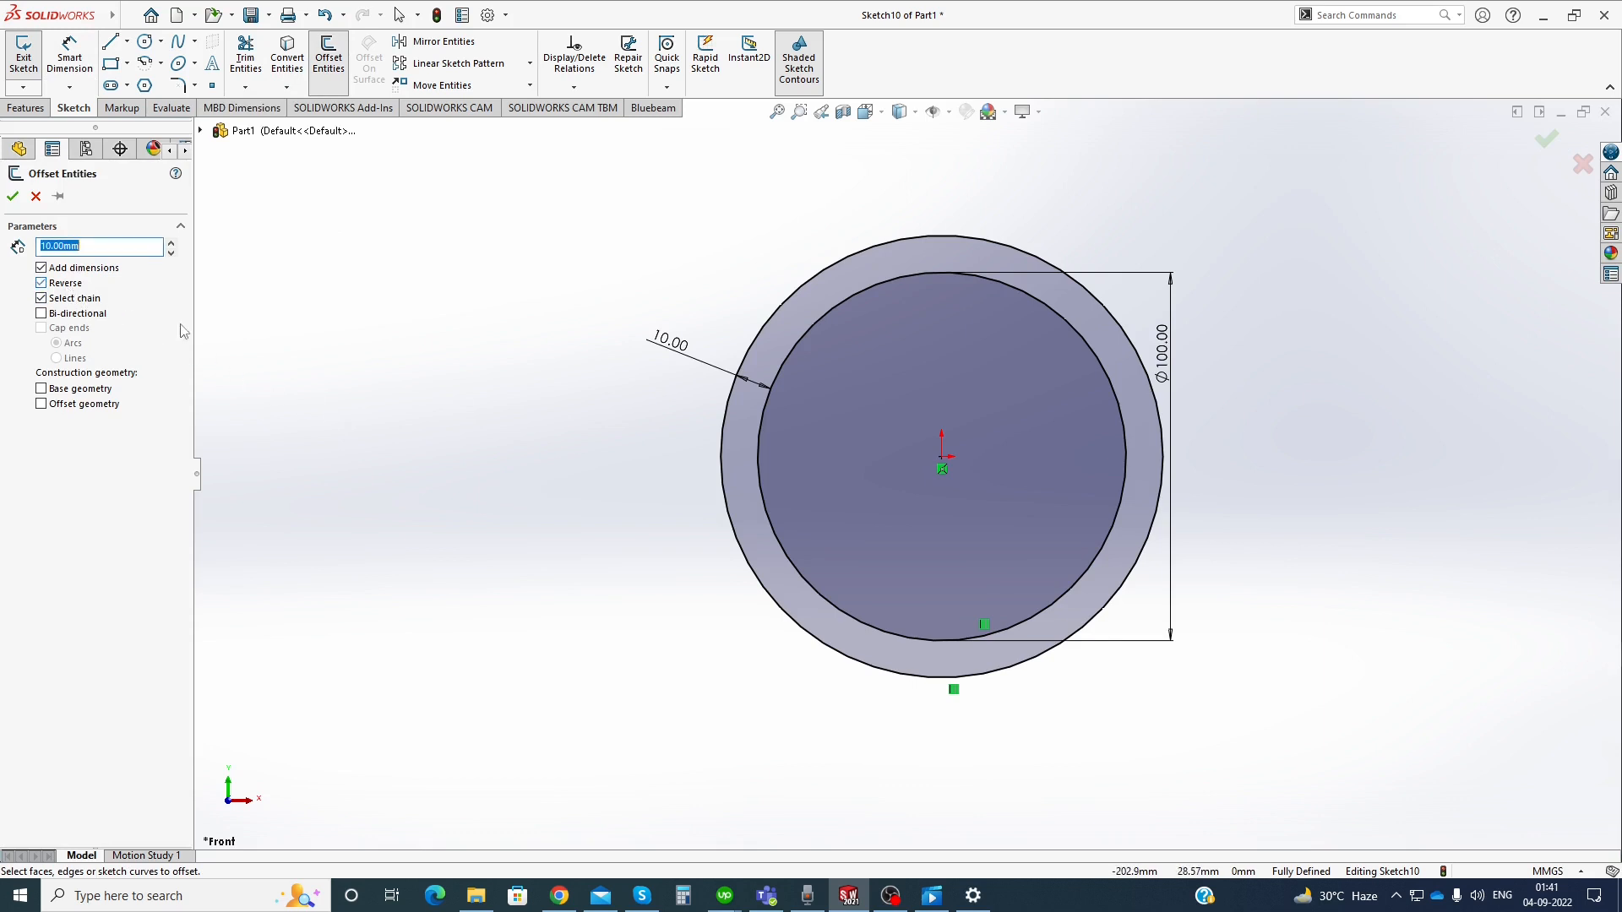
left_click(764, 409)
left_click(803, 440)
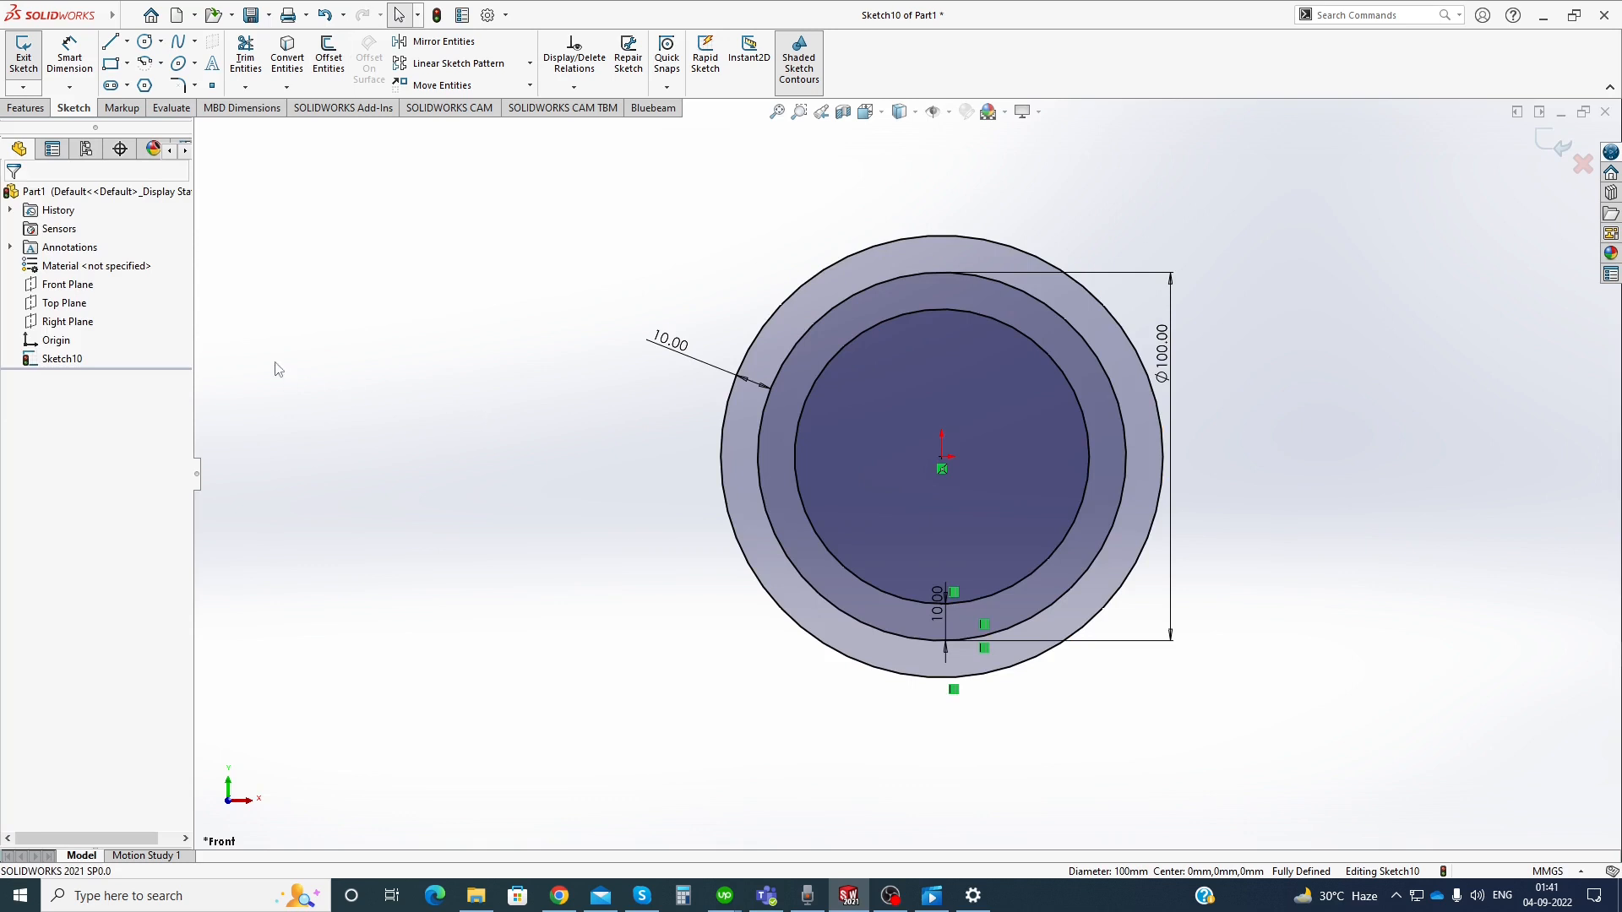
Offset the outermost circle bi-directionally by 5 mm, converting the base geometry to construction geometry
left_click(345, 74)
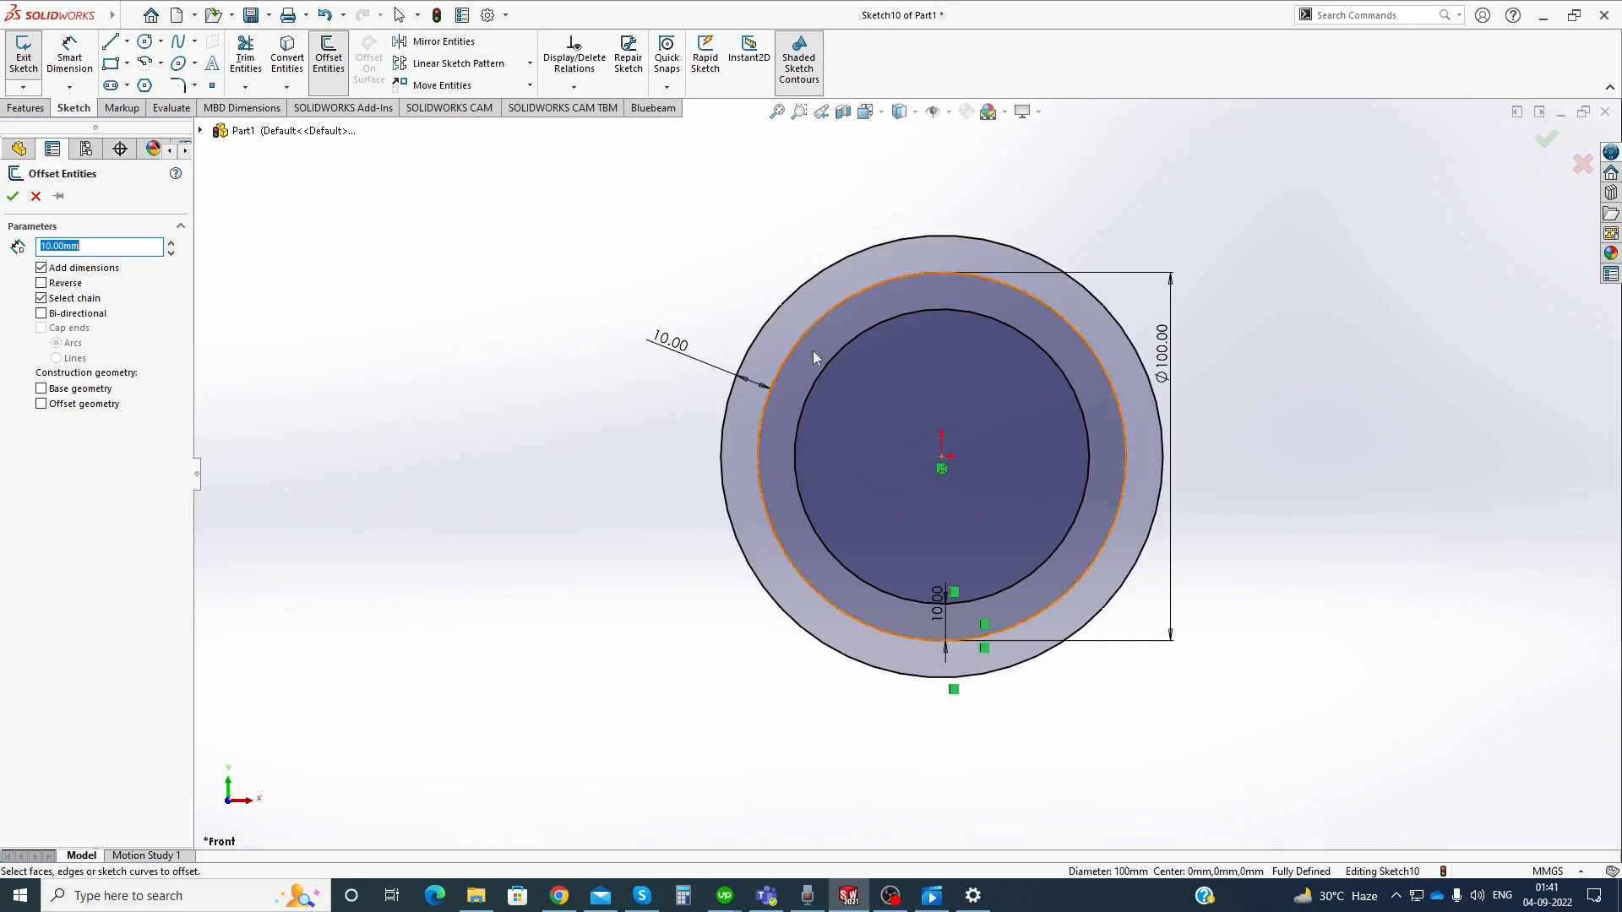
left_click(41, 313)
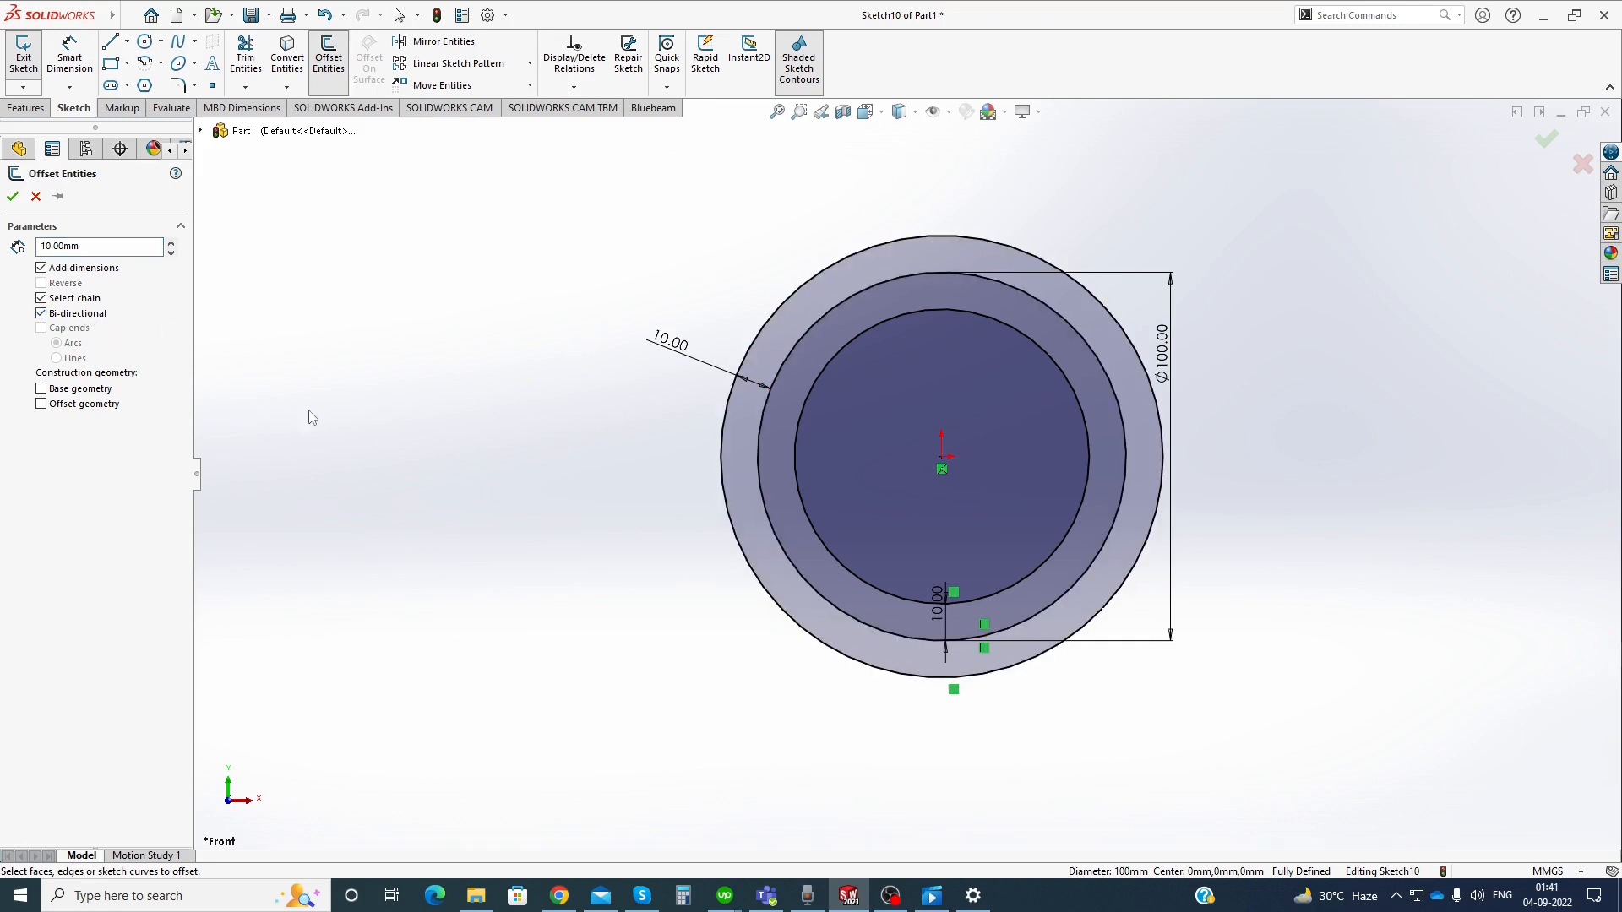
left_click(727, 408)
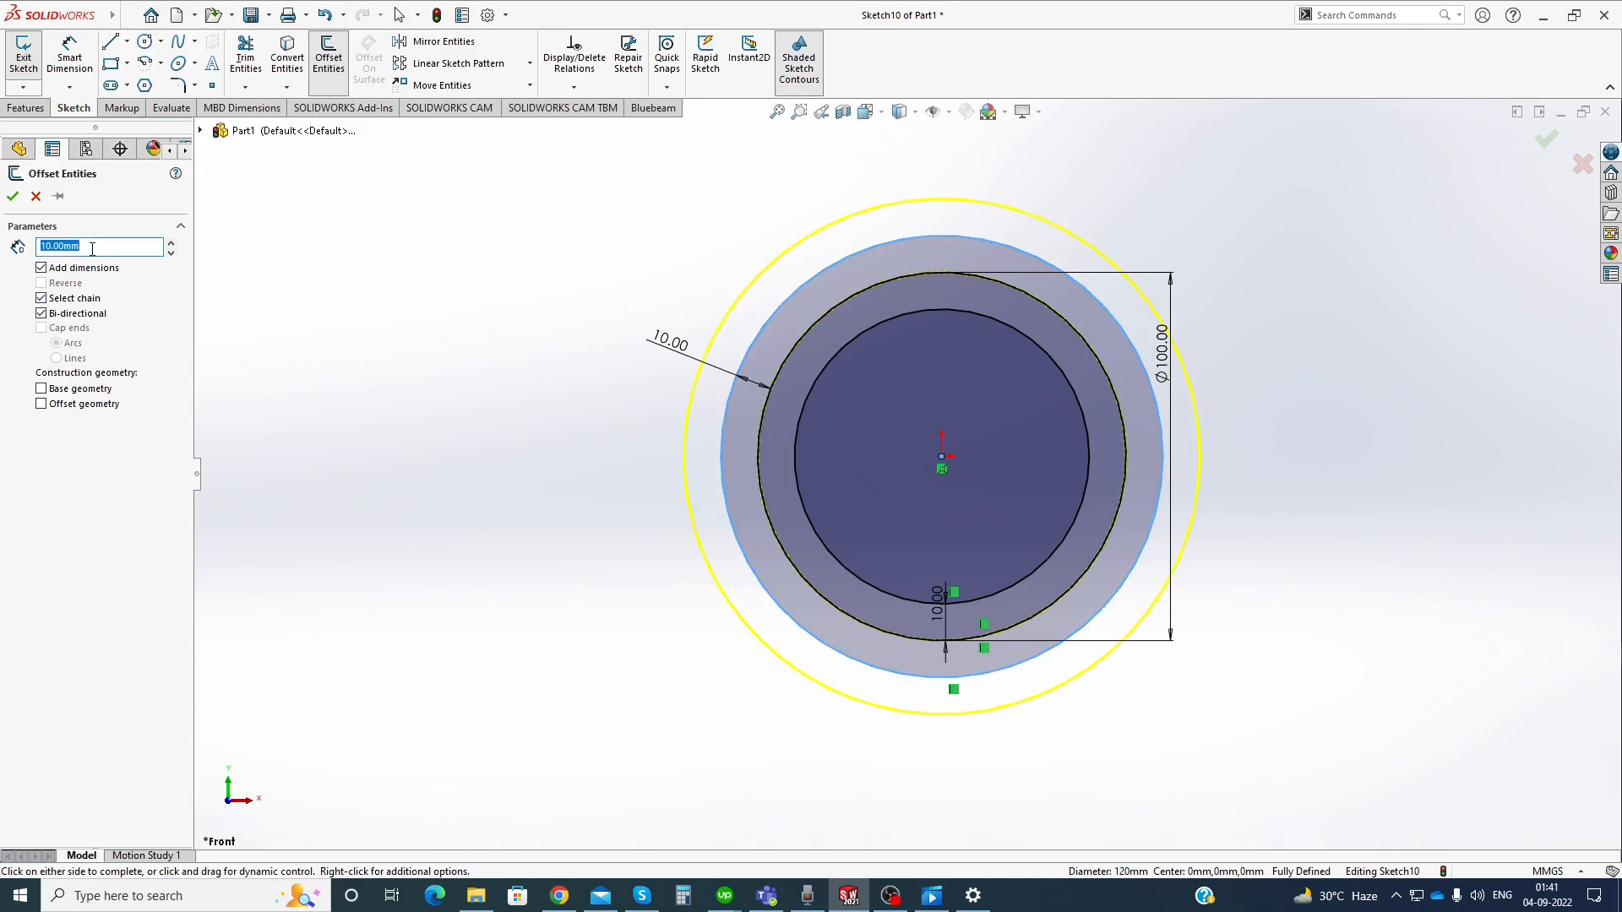
type("5")
scroll(963, 286, "down", 3)
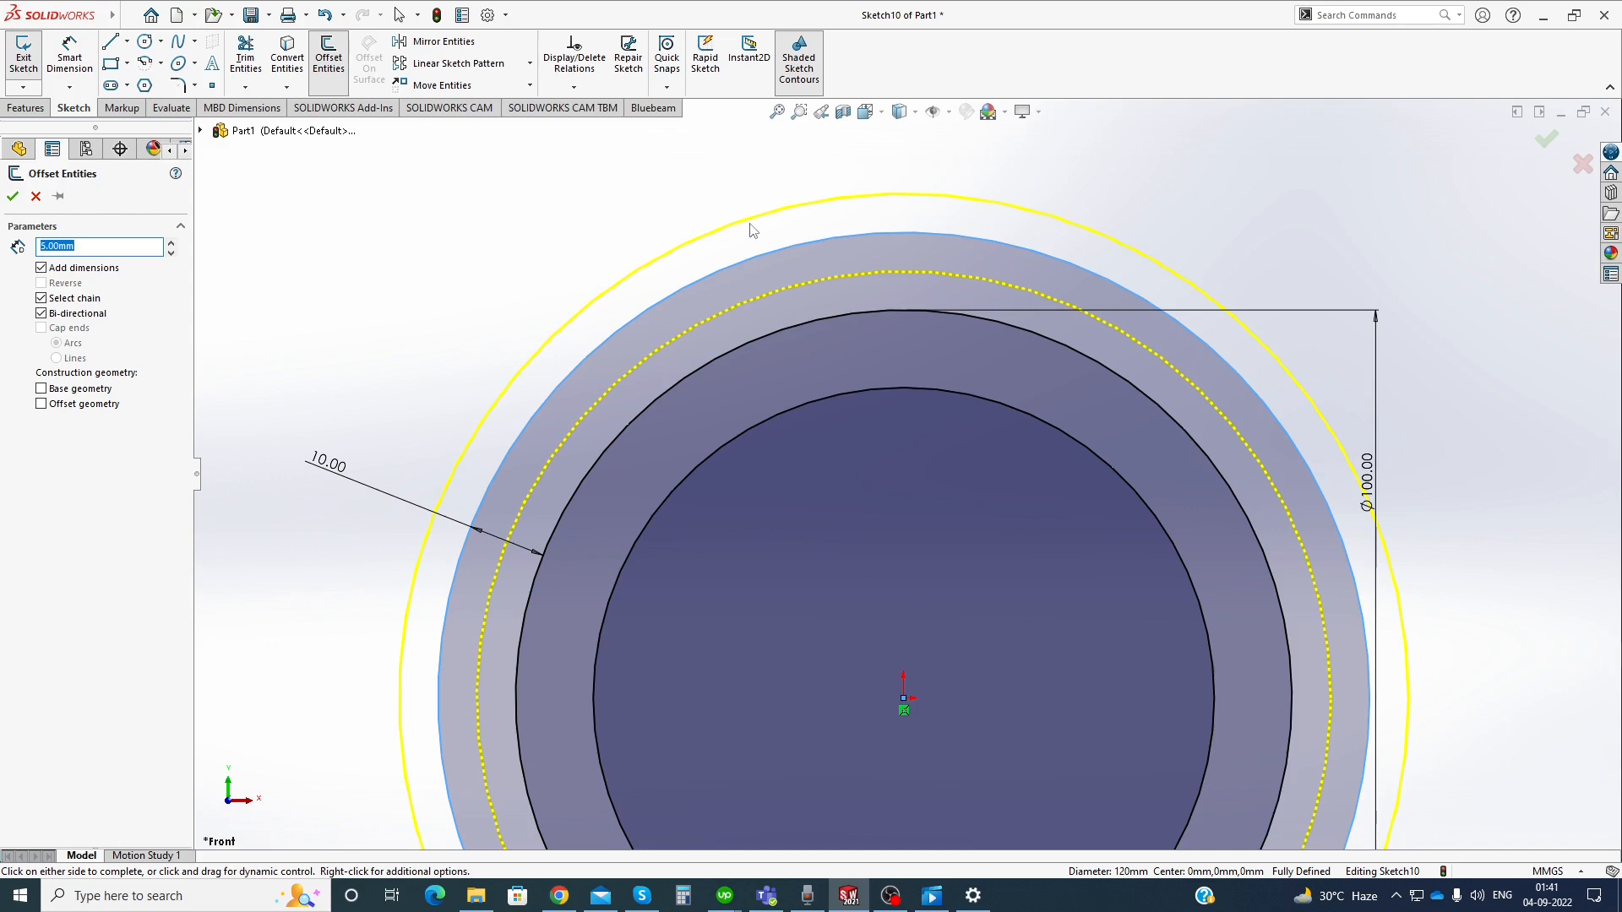
scroll(747, 230, "up", 3)
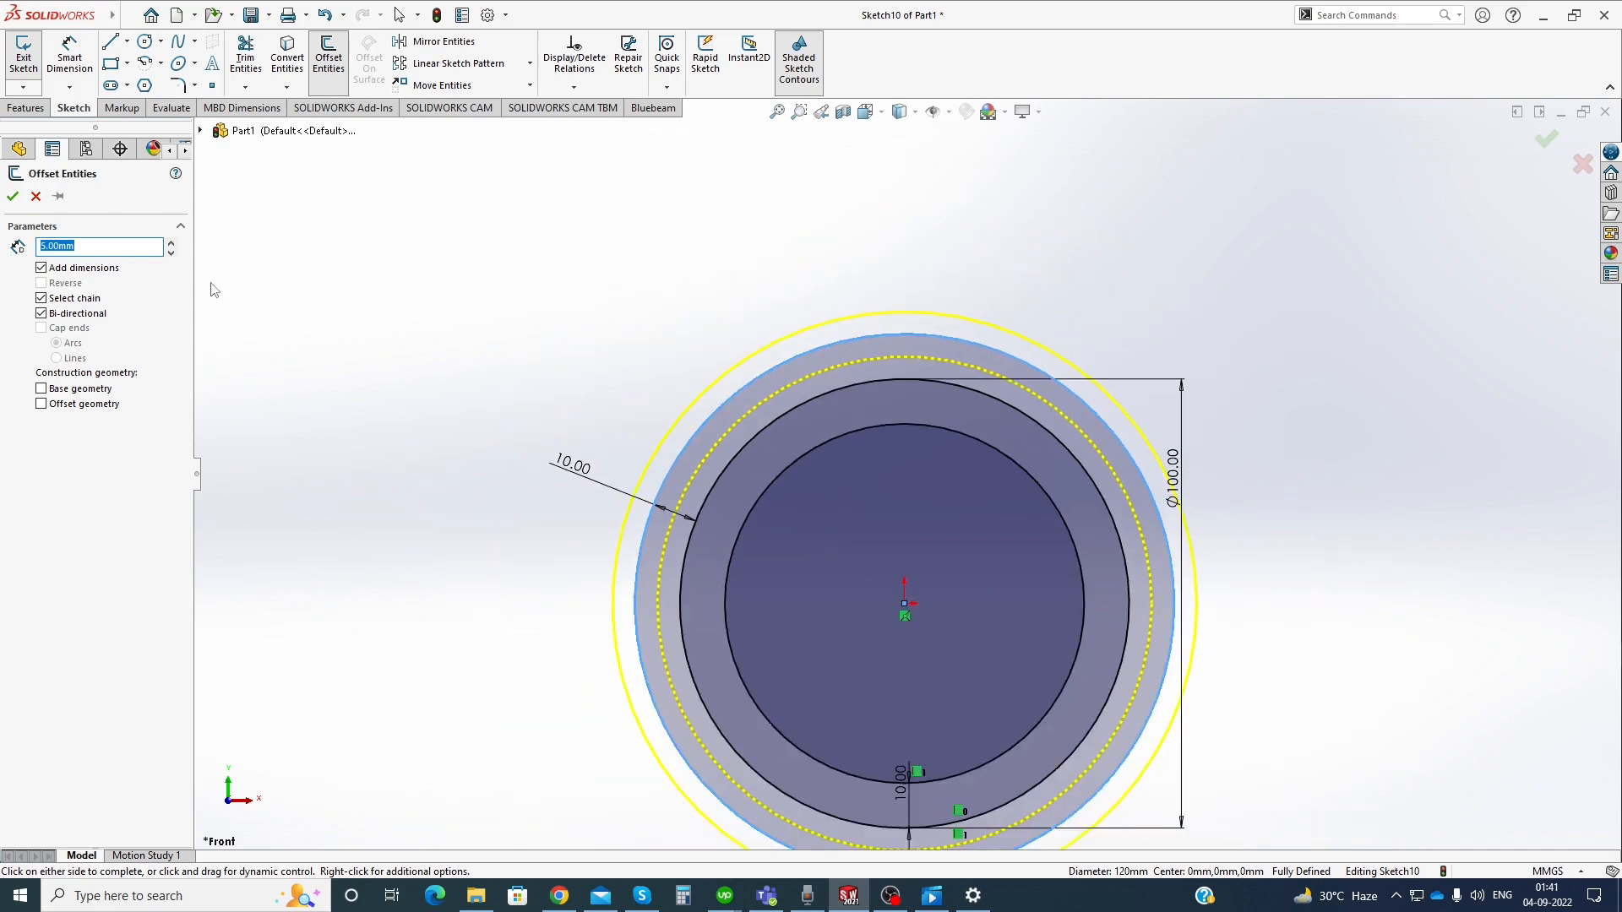
left_click(42, 389)
left_click(13, 197)
scroll(678, 413, "down", 4)
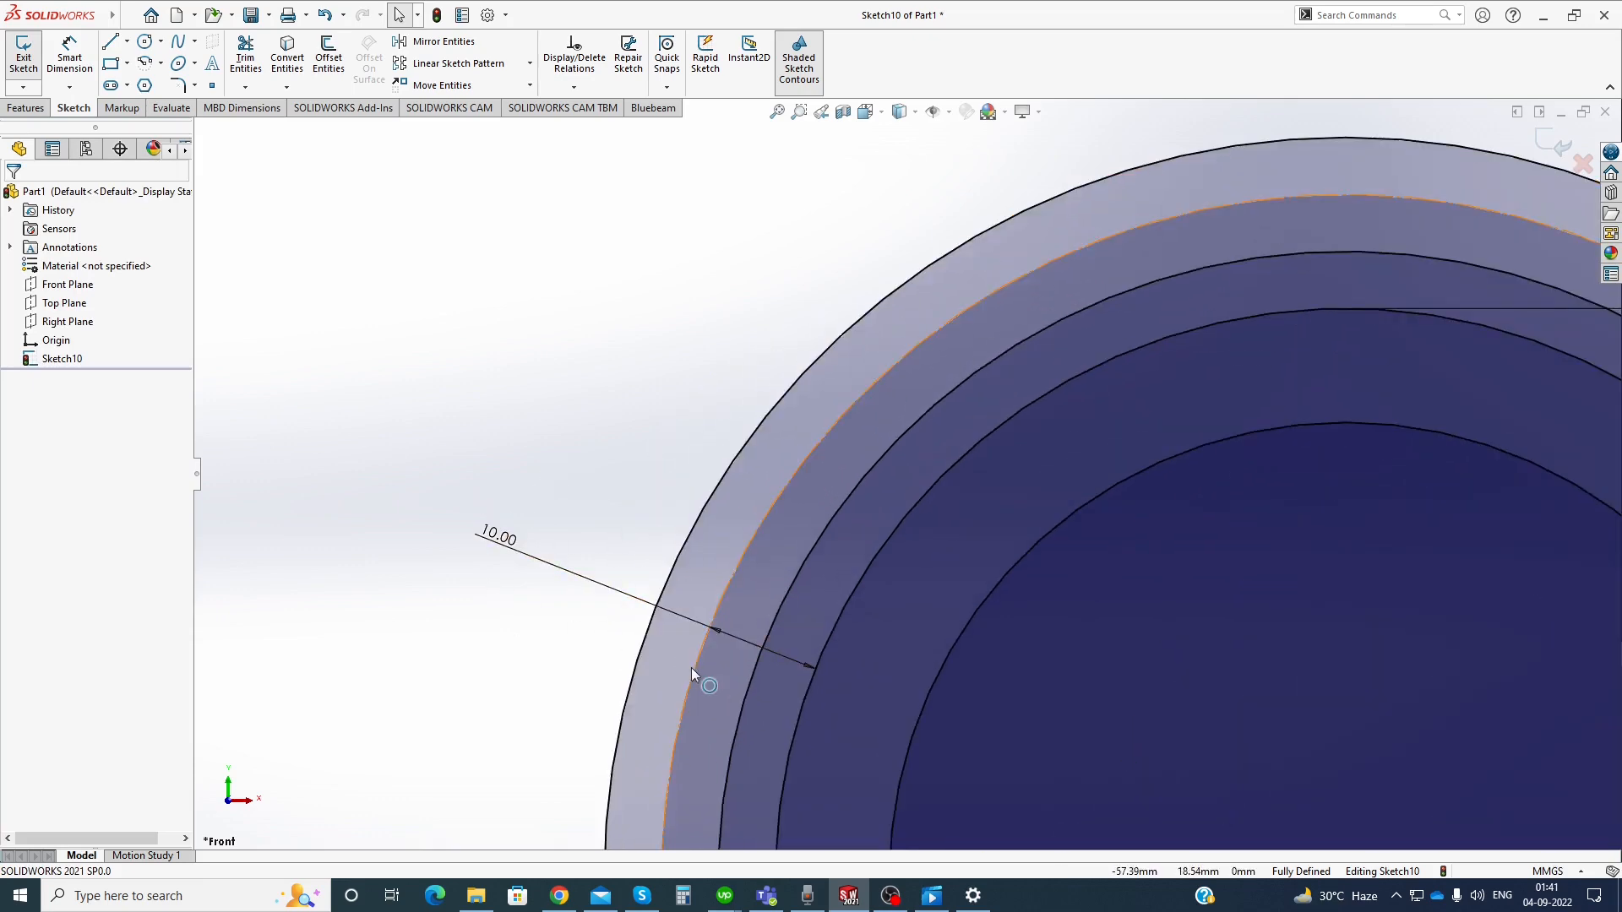
scroll(698, 674, "down", 1)
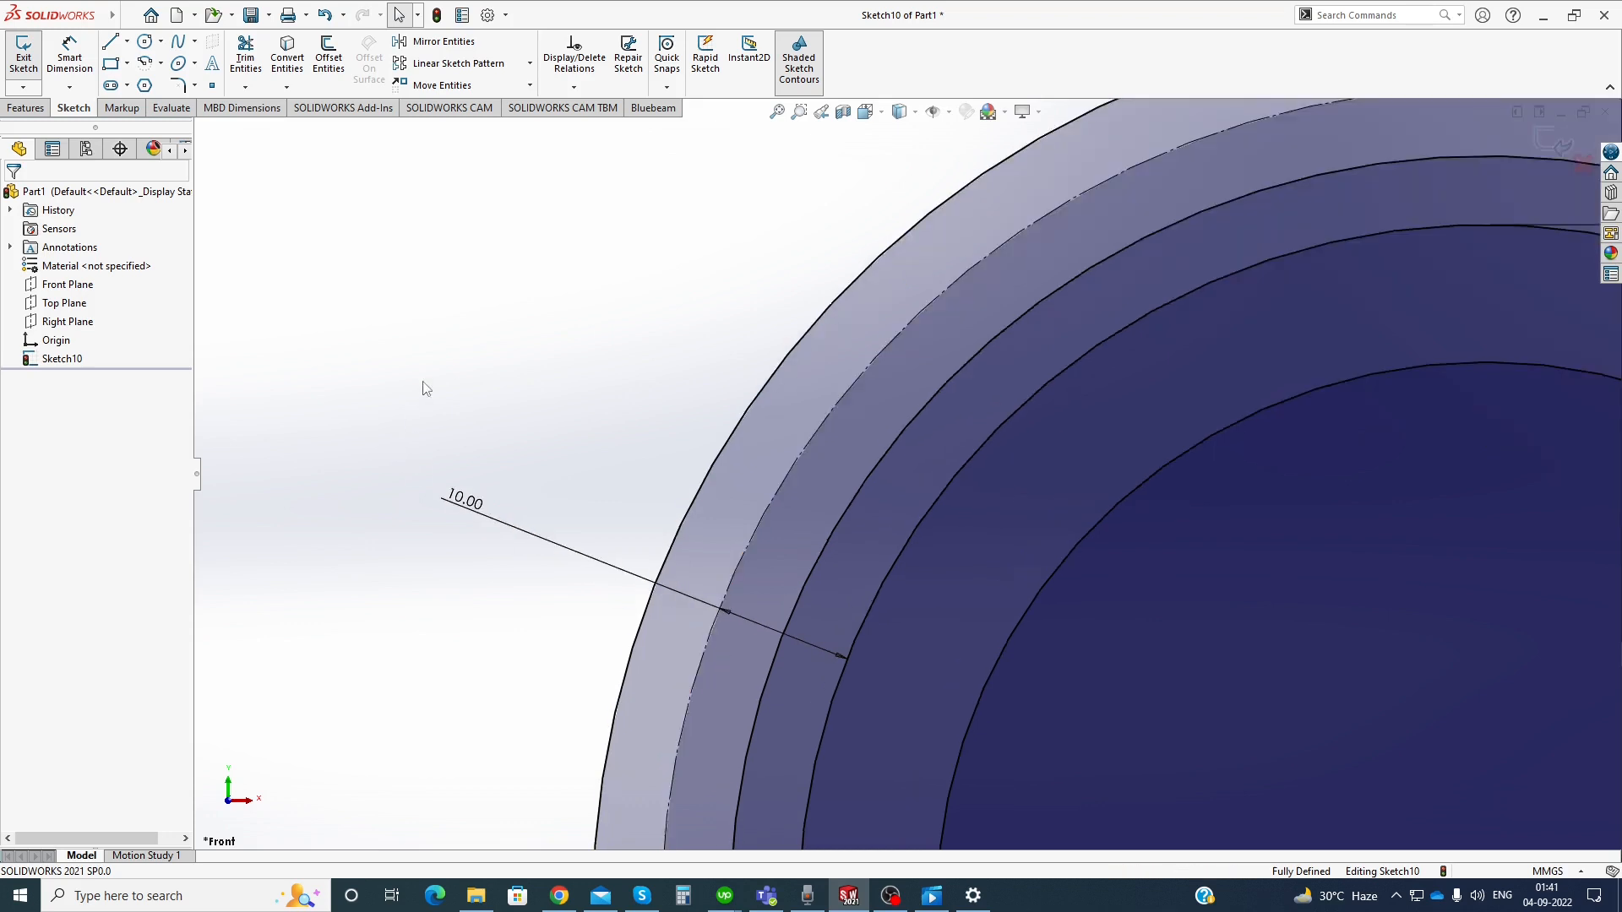
Offset the outermost circle bi-directionally by 5 mm, creating the offset geometry instead of the base geometry as construction geometry
left_click(329, 58)
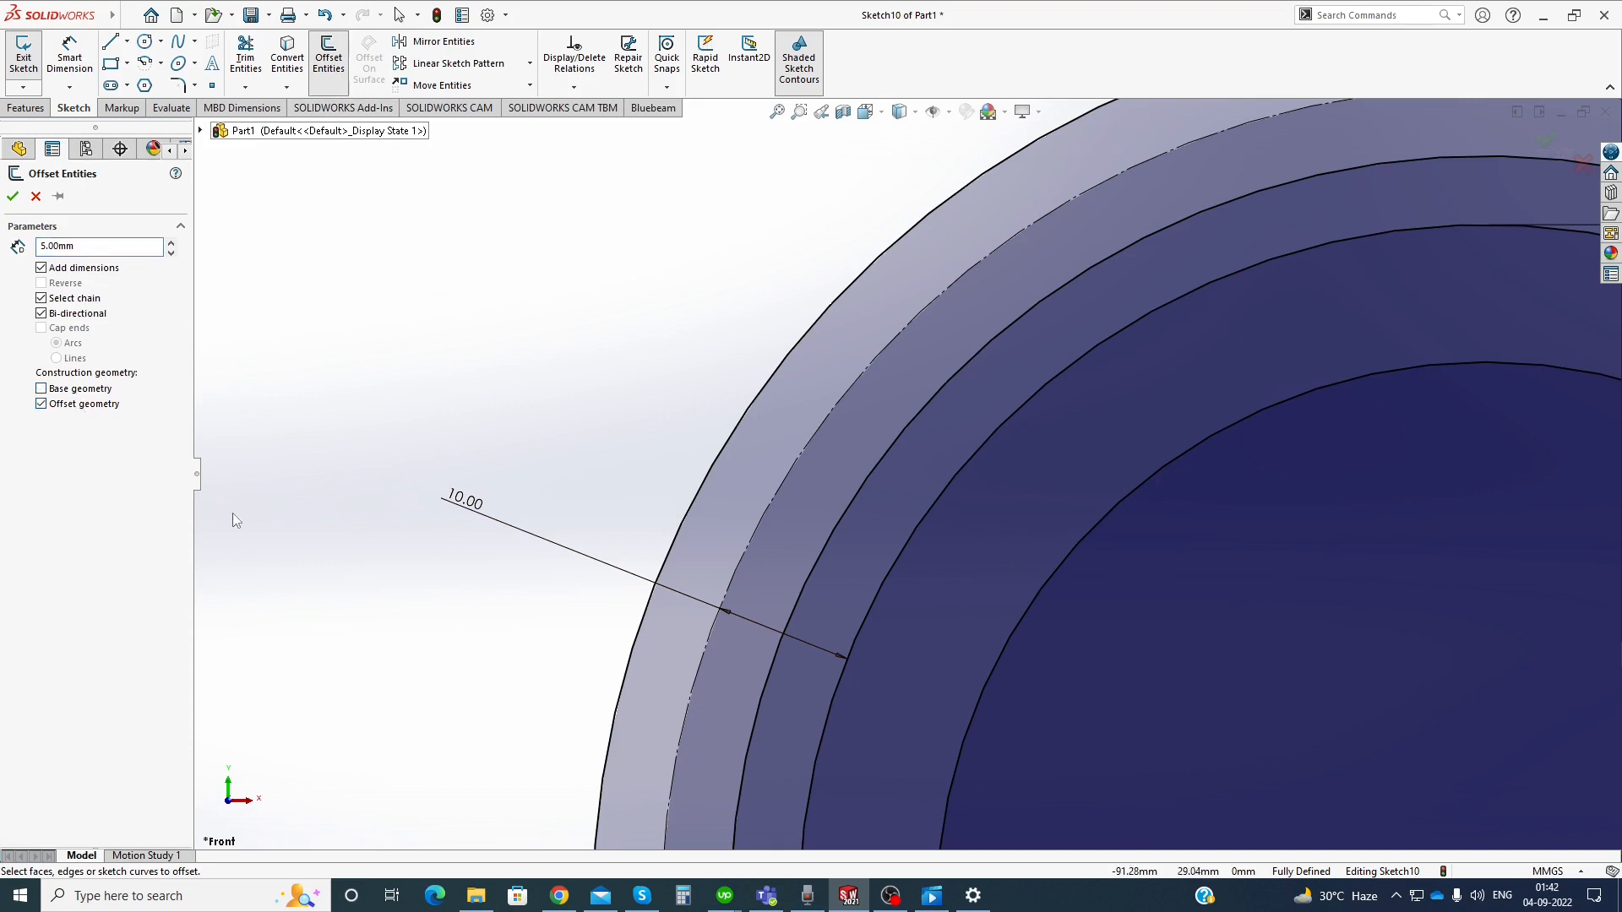
left_click(723, 448)
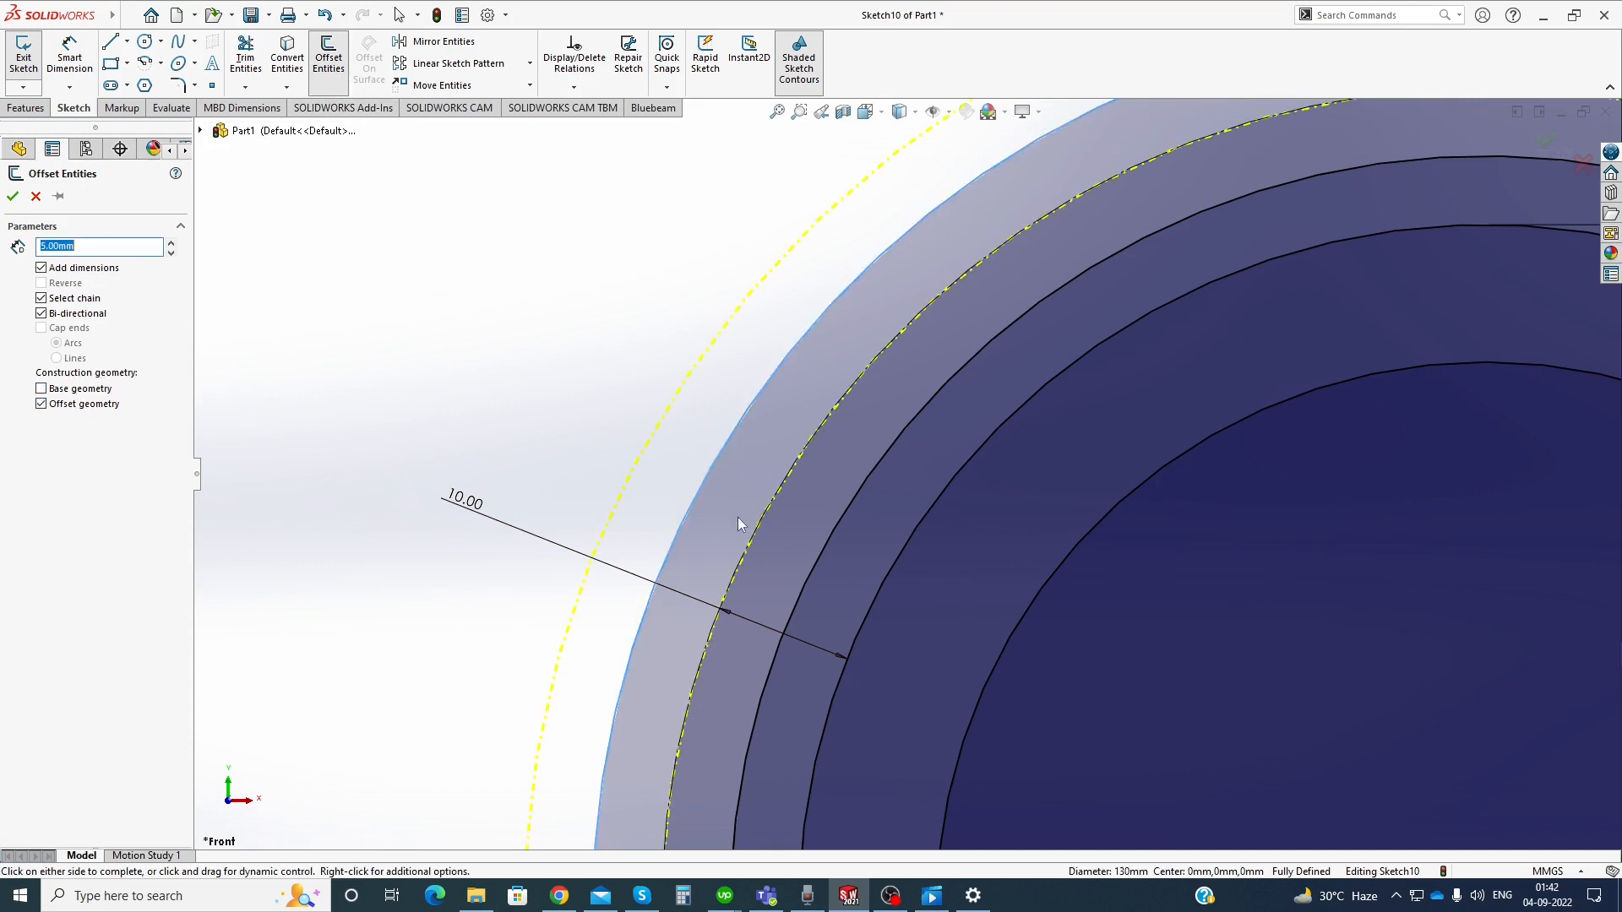
left_click(13, 196)
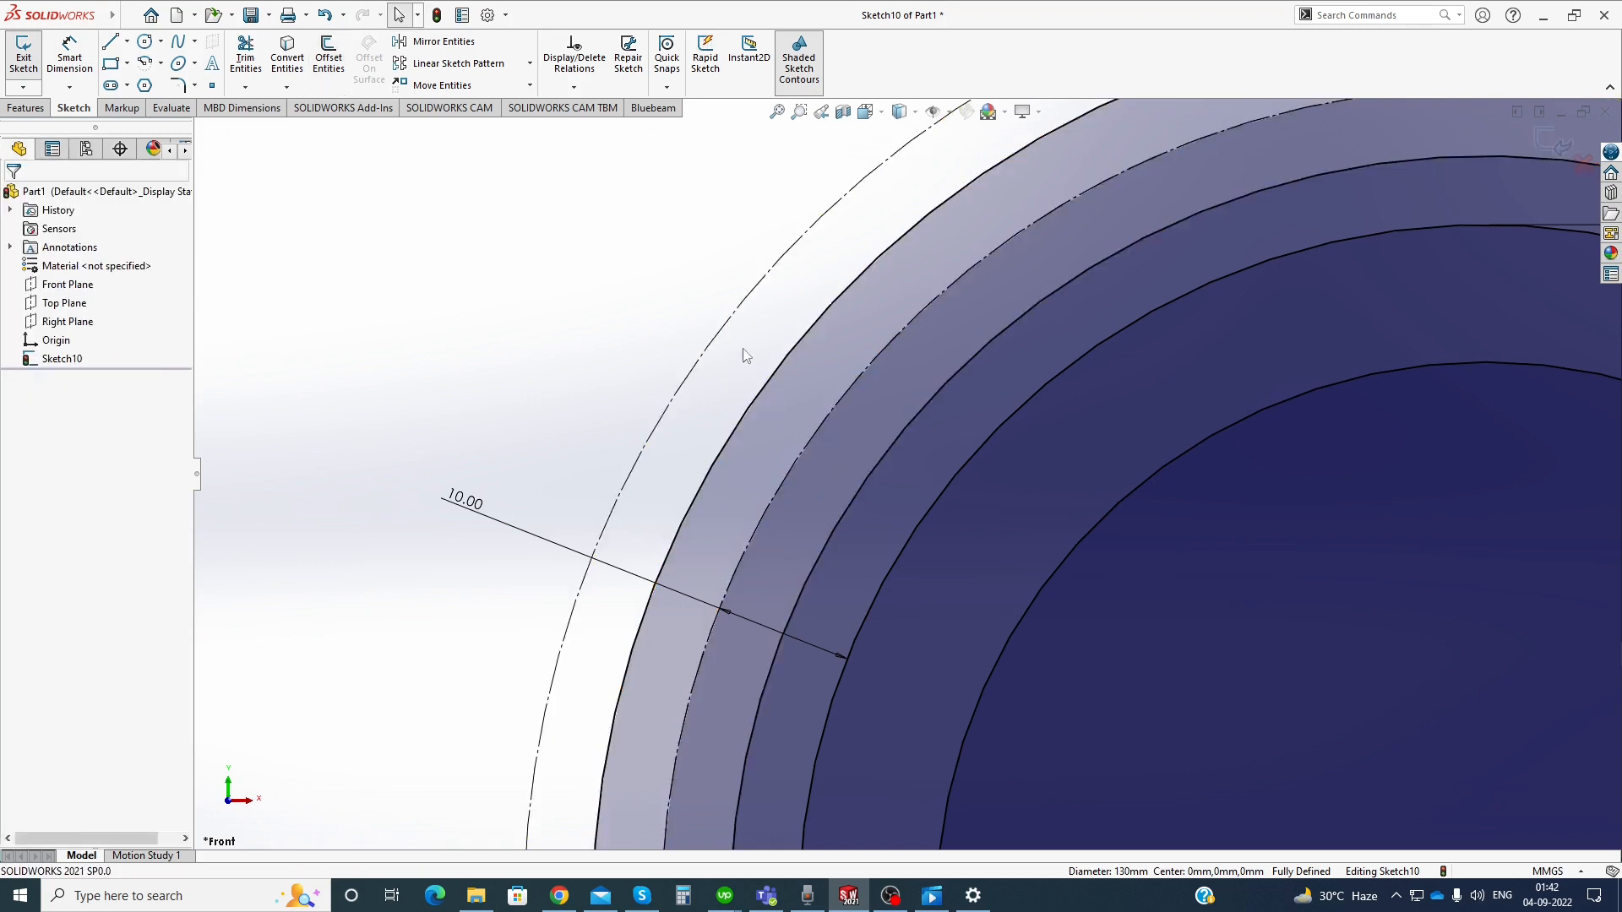
scroll(745, 355, "down", 2)
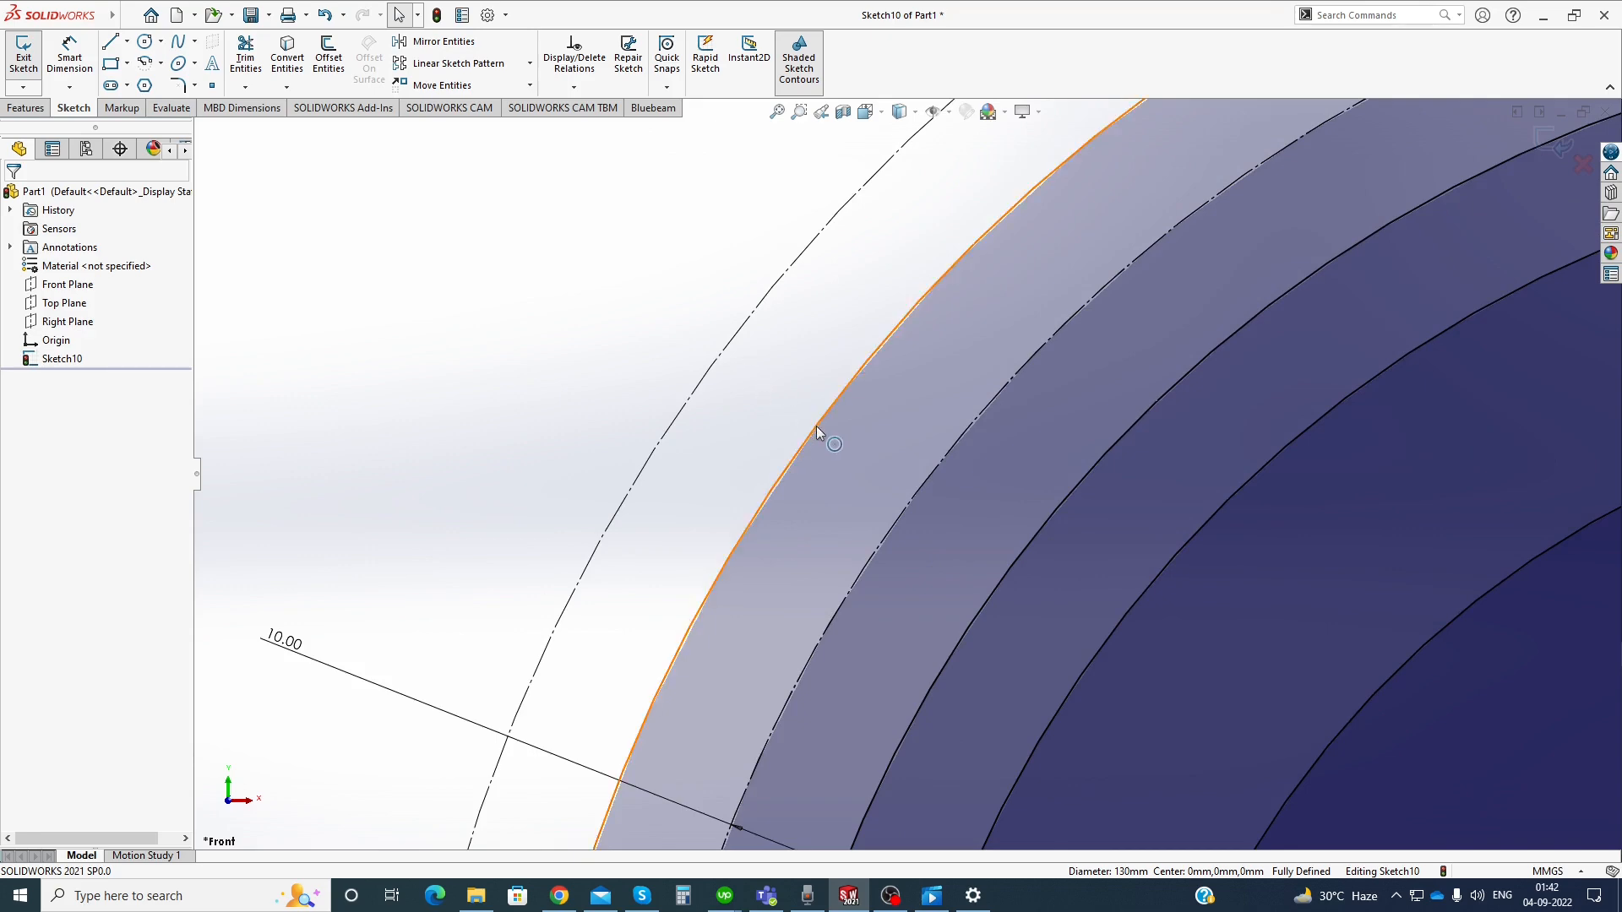
scroll(816, 426, "up", 8)
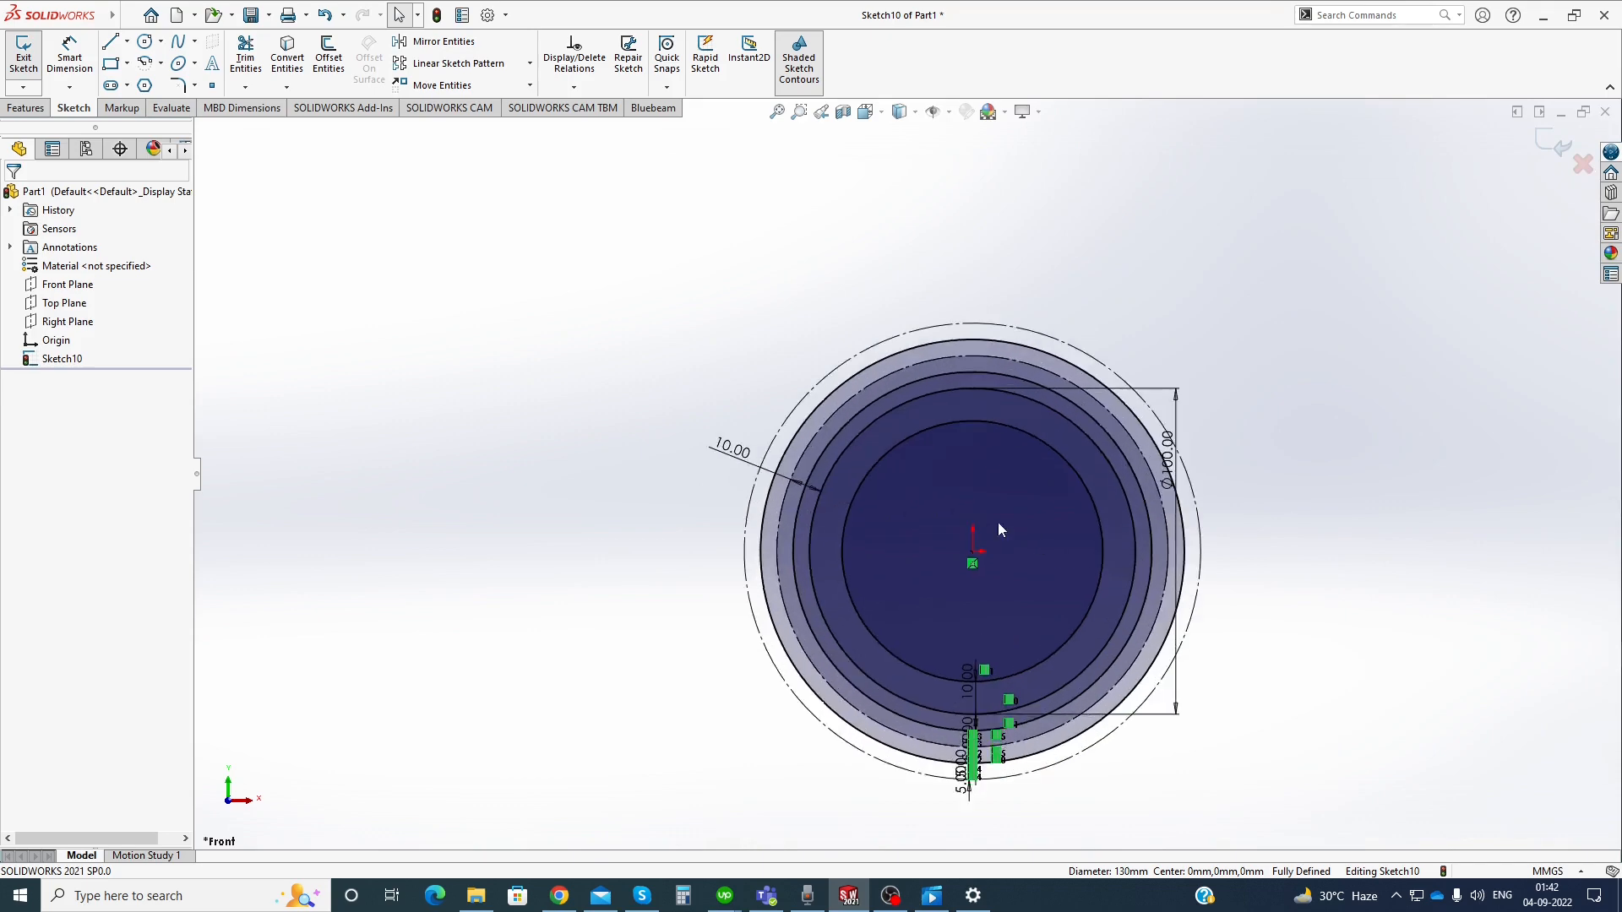
Delete all circles and dimensions from the sketch
scroll(688, 375, "down", 2)
scroll(591, 311, "up", 2)
scroll(1143, 546, "down", 2)
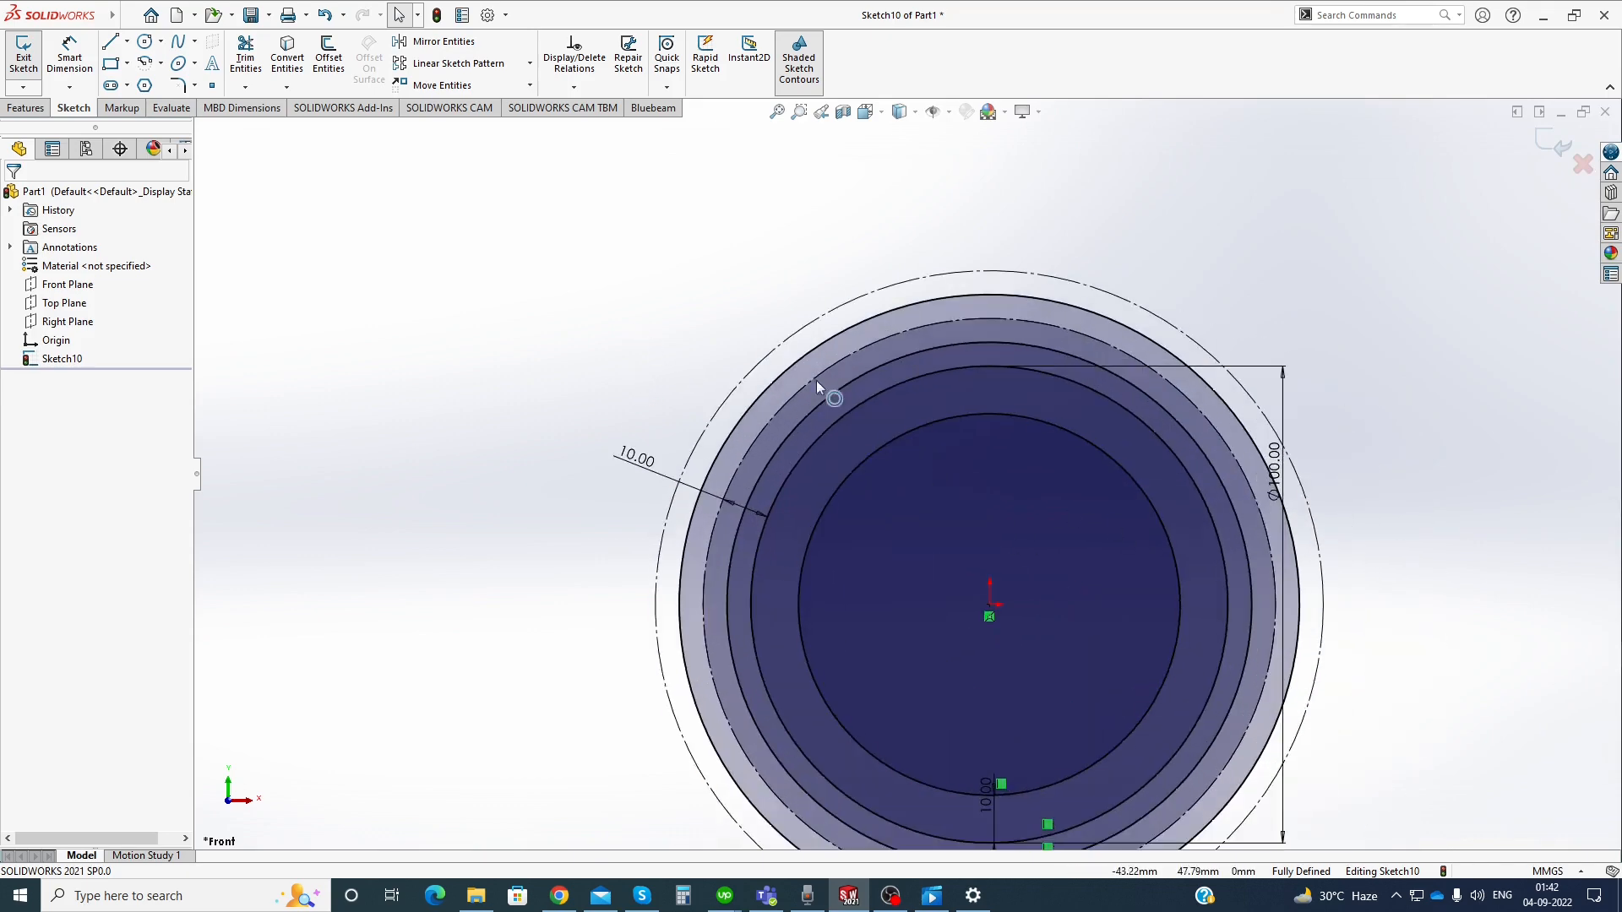
scroll(707, 282, "up", 2)
left_click_drag(676, 235, 1328, 833)
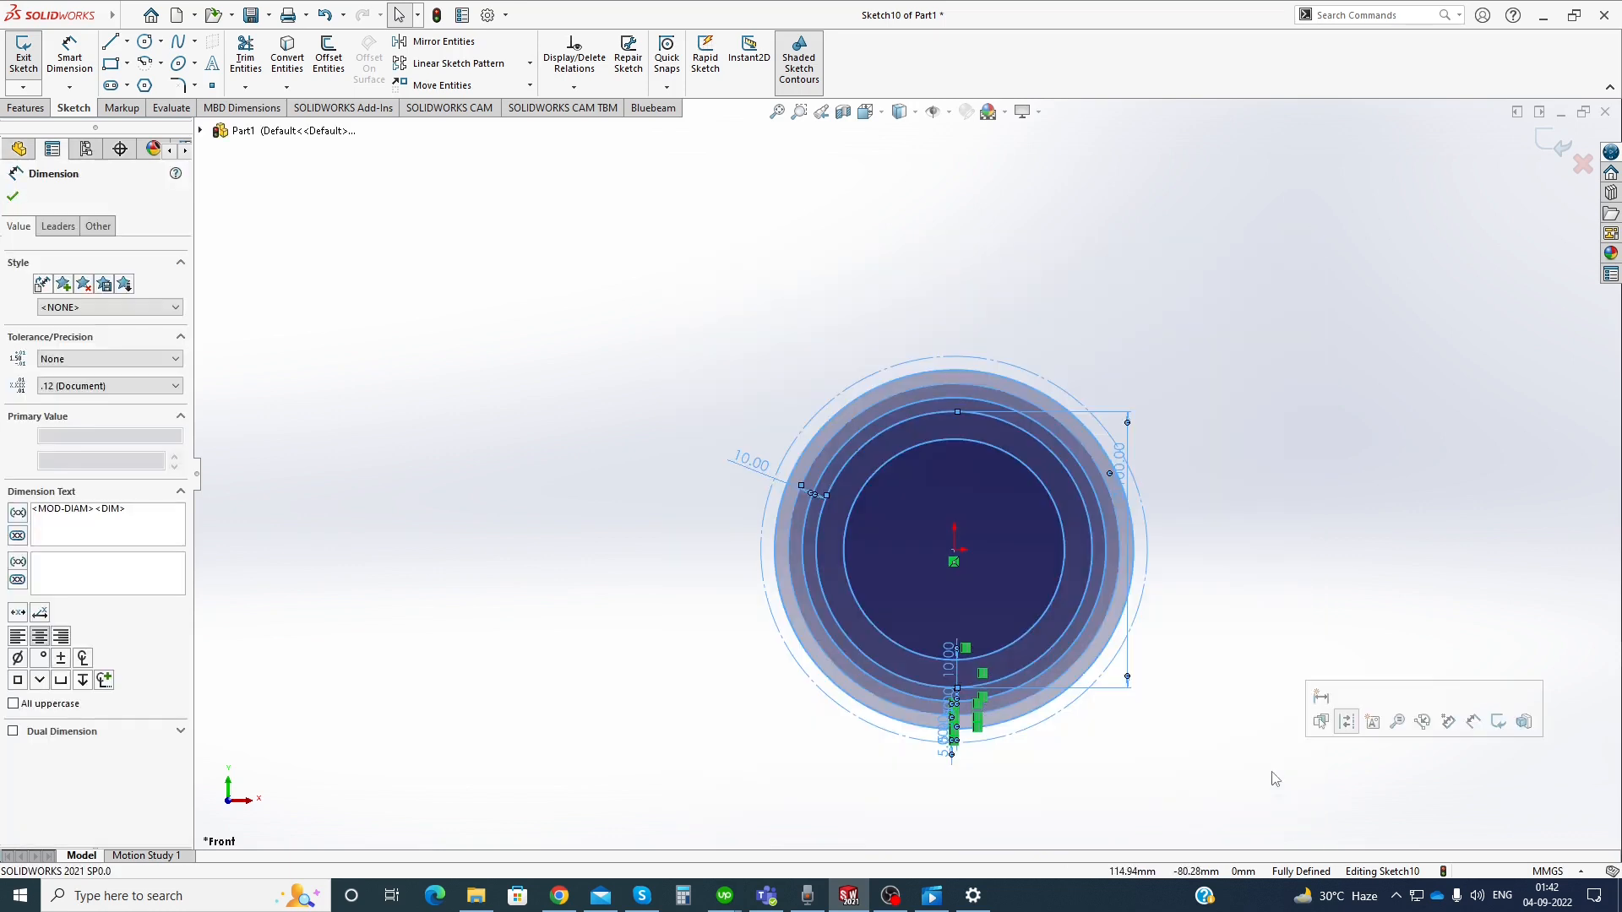
key("Delete")
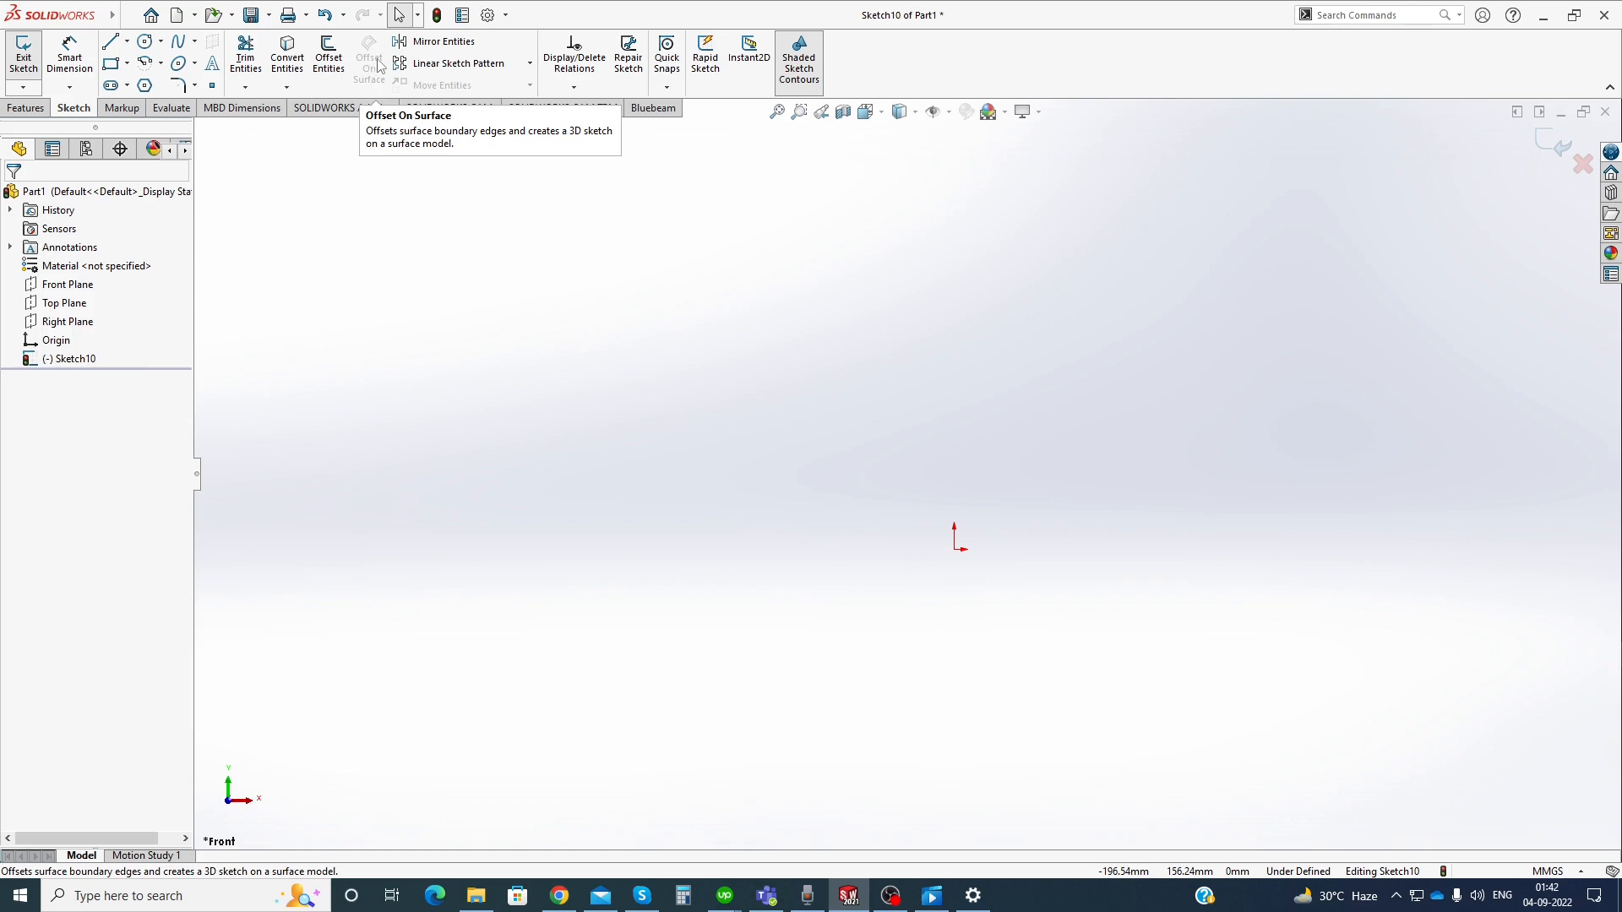
left_click(439, 41)
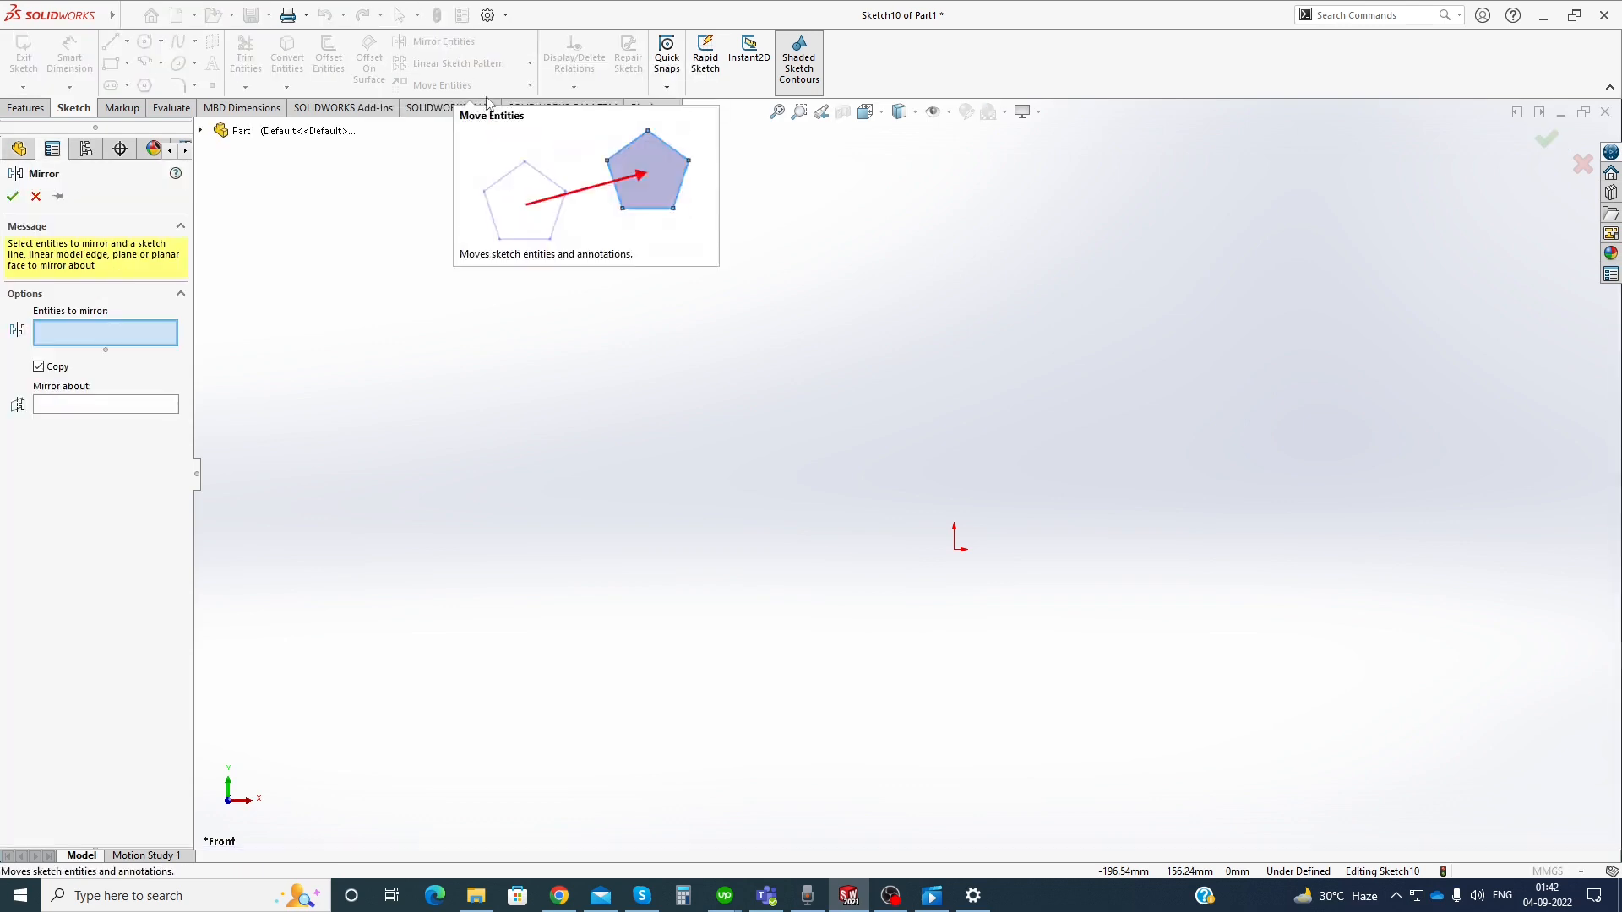
scroll(1132, 597, "down", 3)
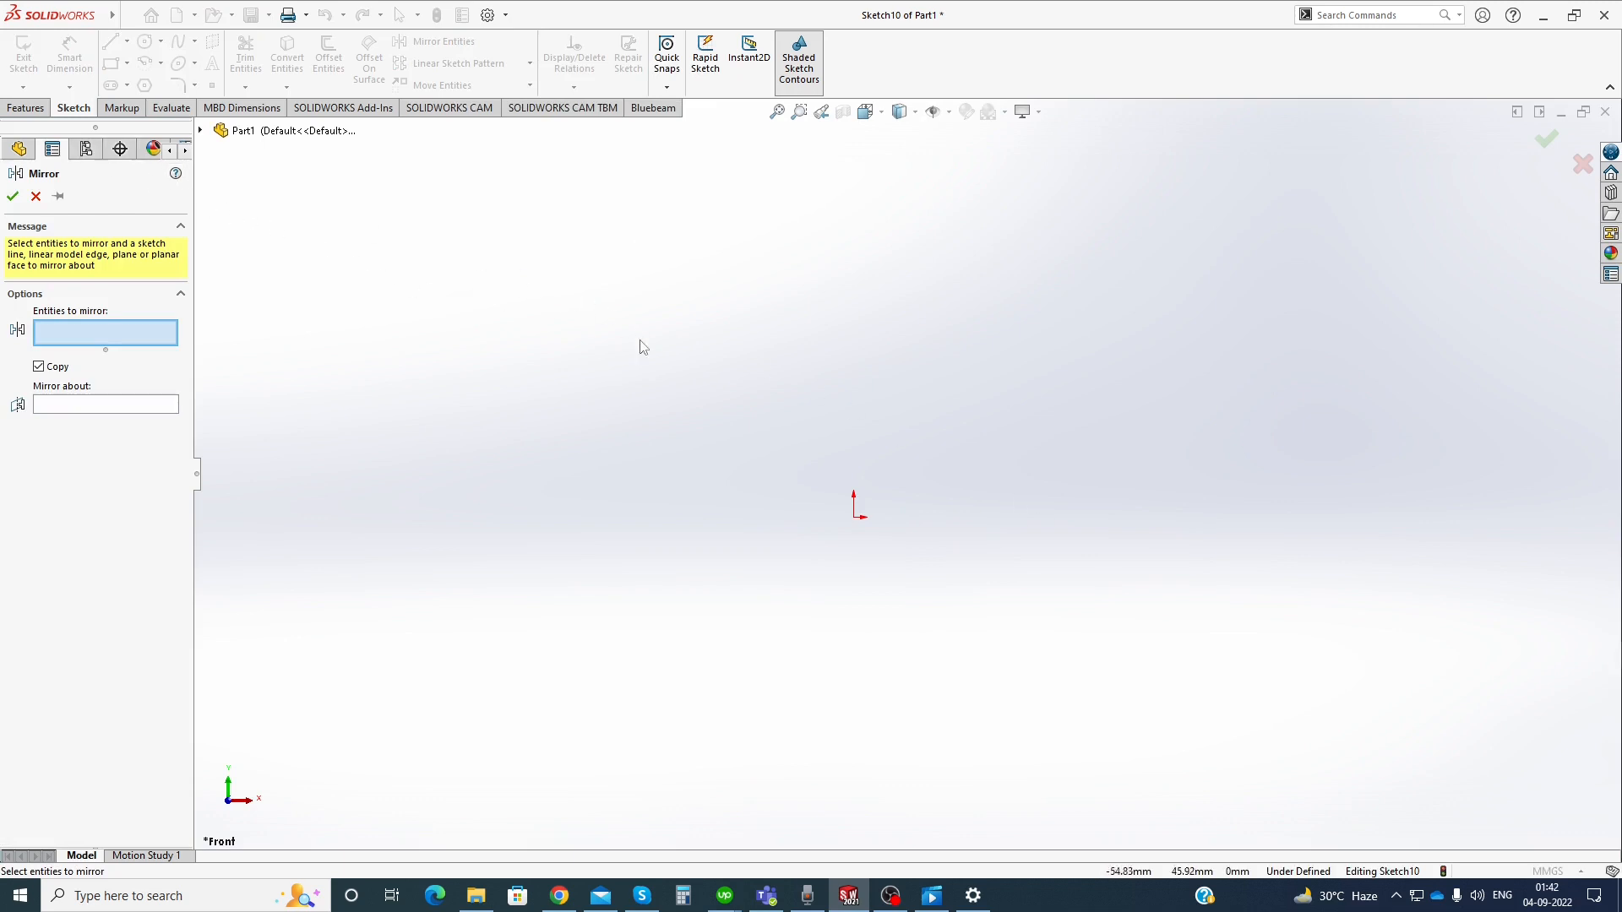
left_click(35, 196)
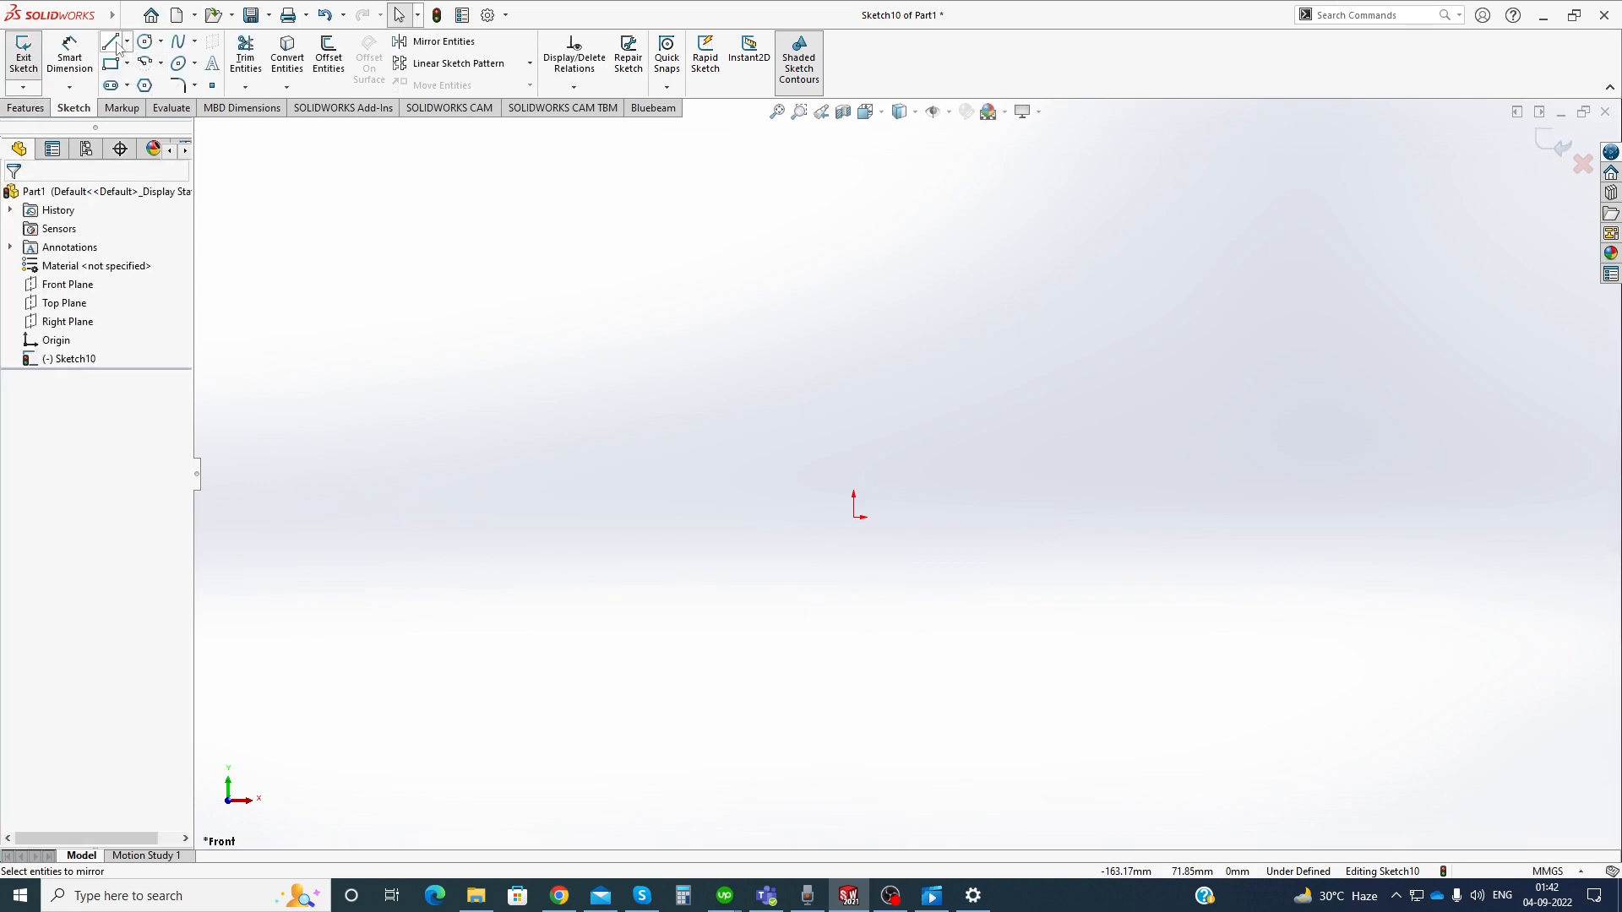
Sketch a vertical line upward from the origin
left_click(110, 41)
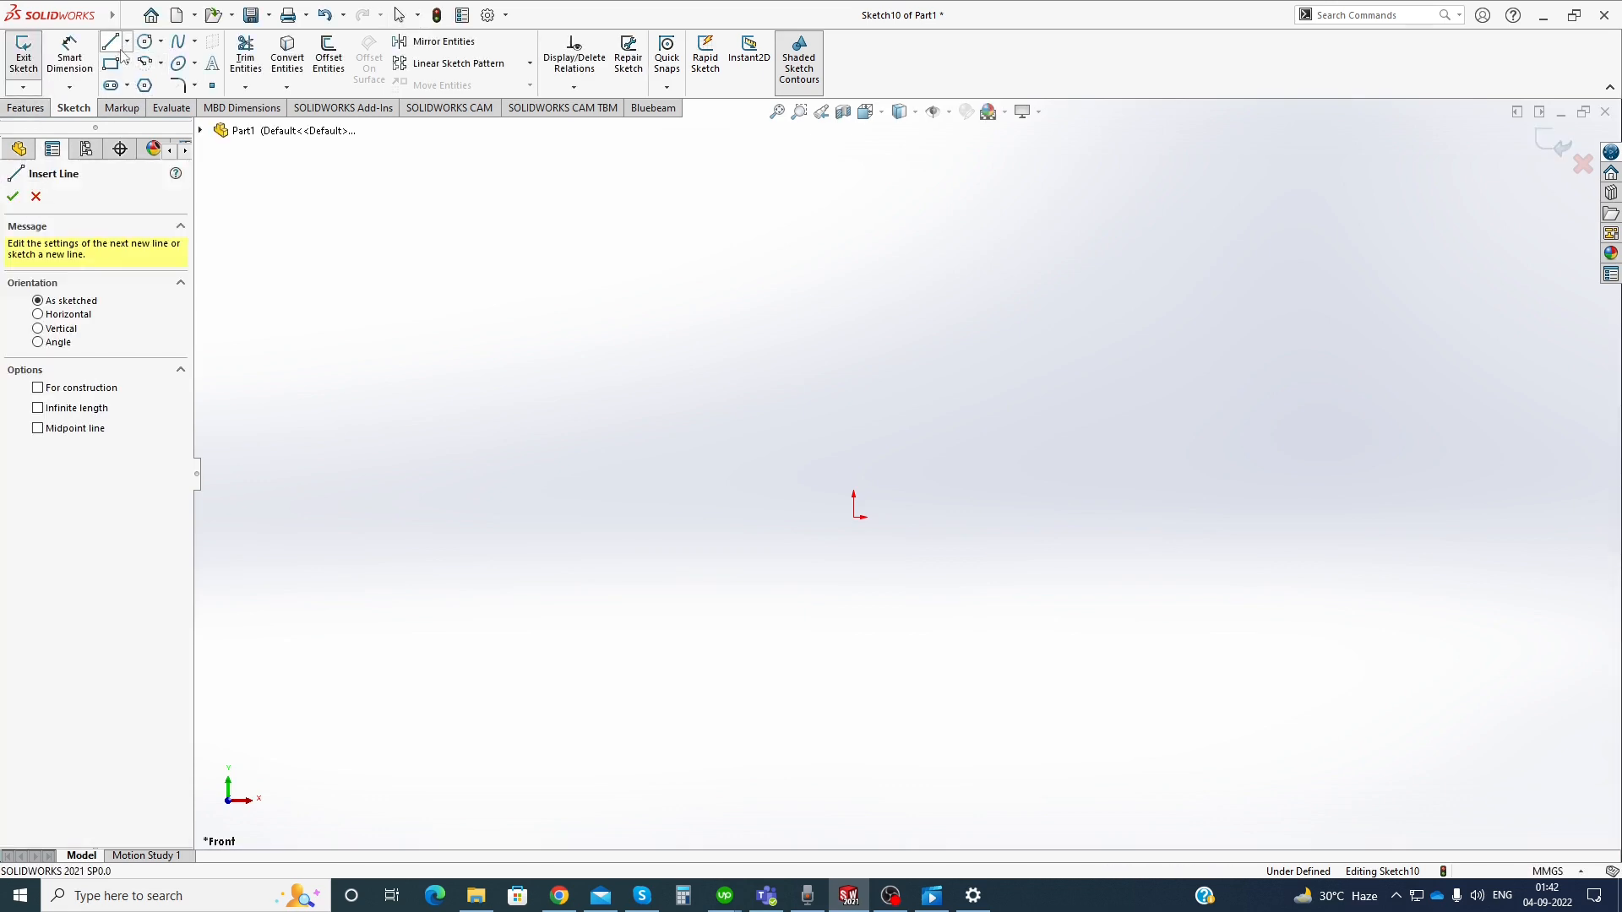
left_click(854, 516)
left_click(855, 318)
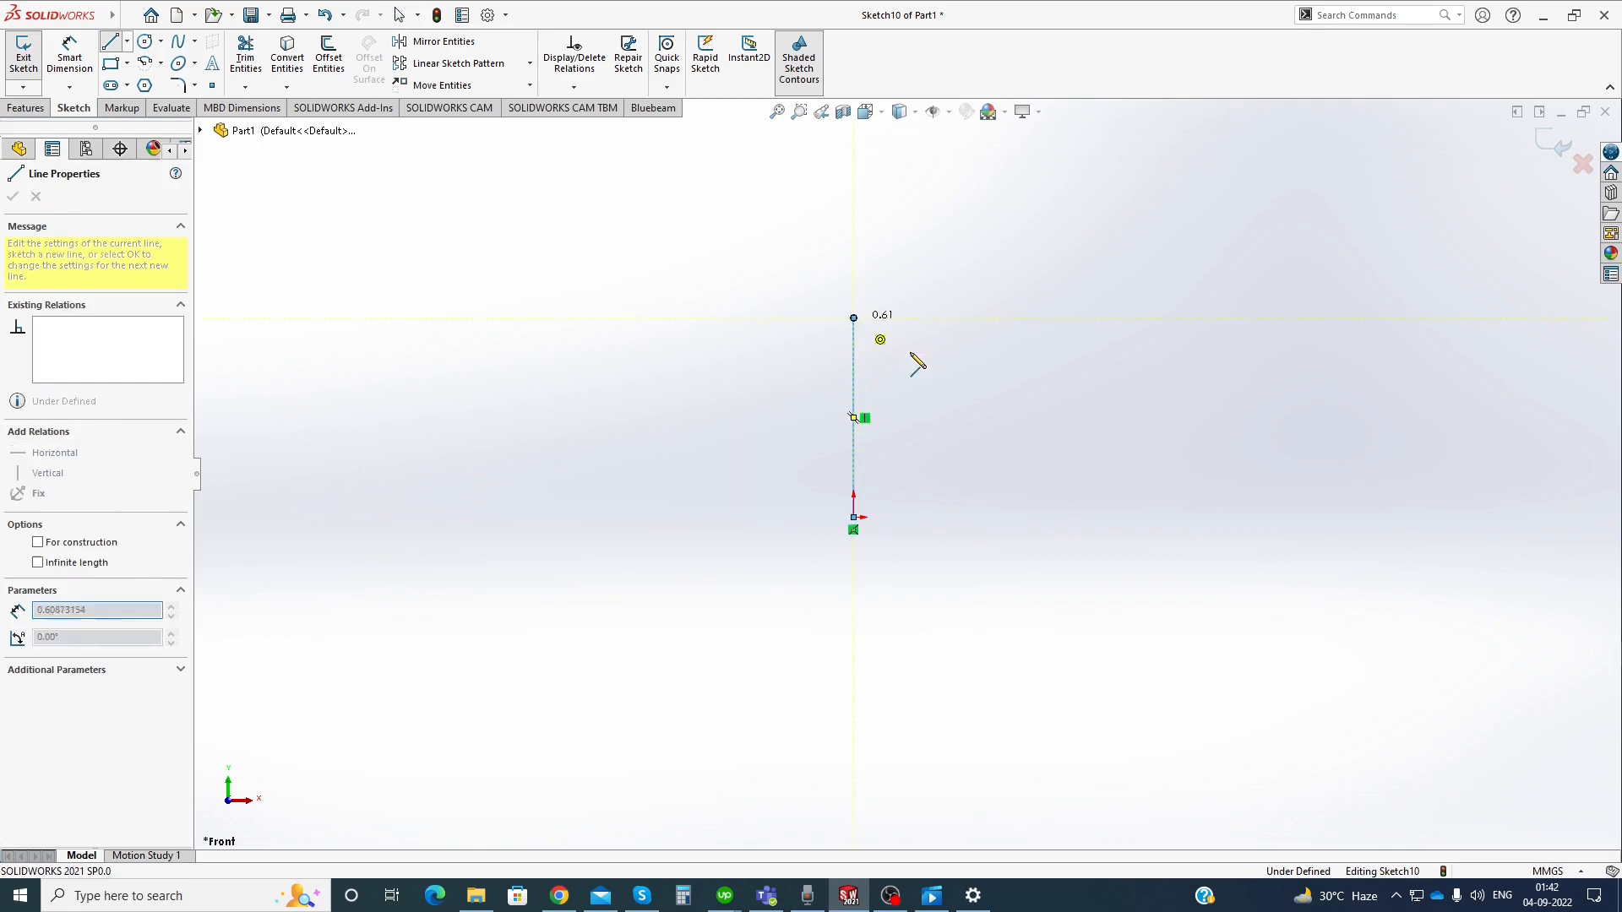
key("Escape")
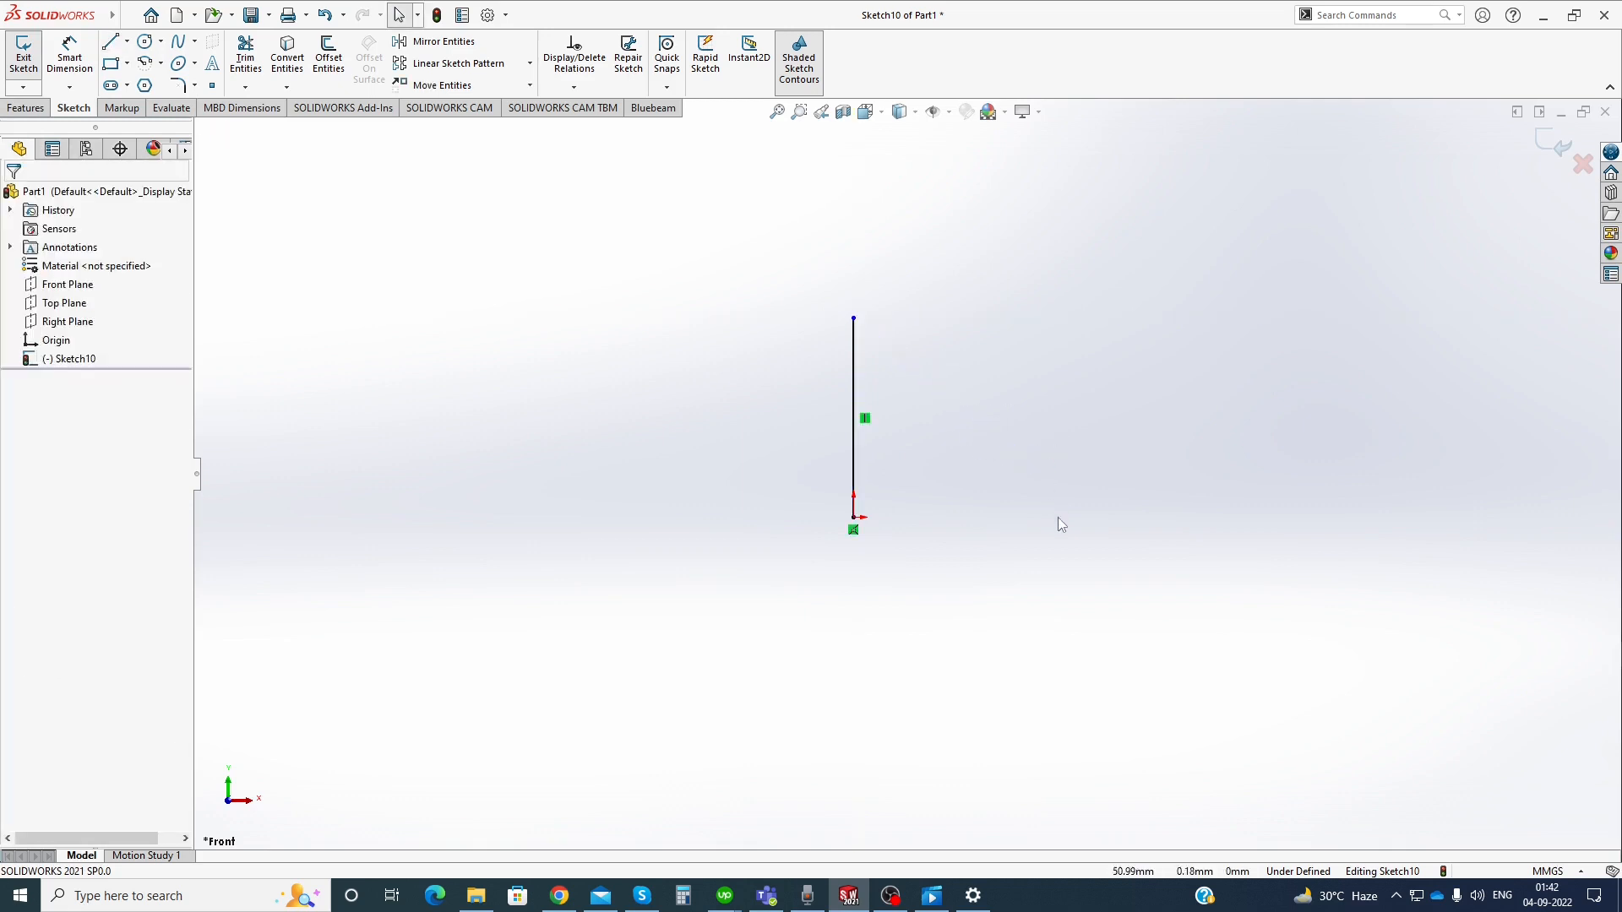
Sketch a corner rectangle of about 60 by 27 mm beside the vertical line, with its bottom edge level with the origin
left_click(119, 68)
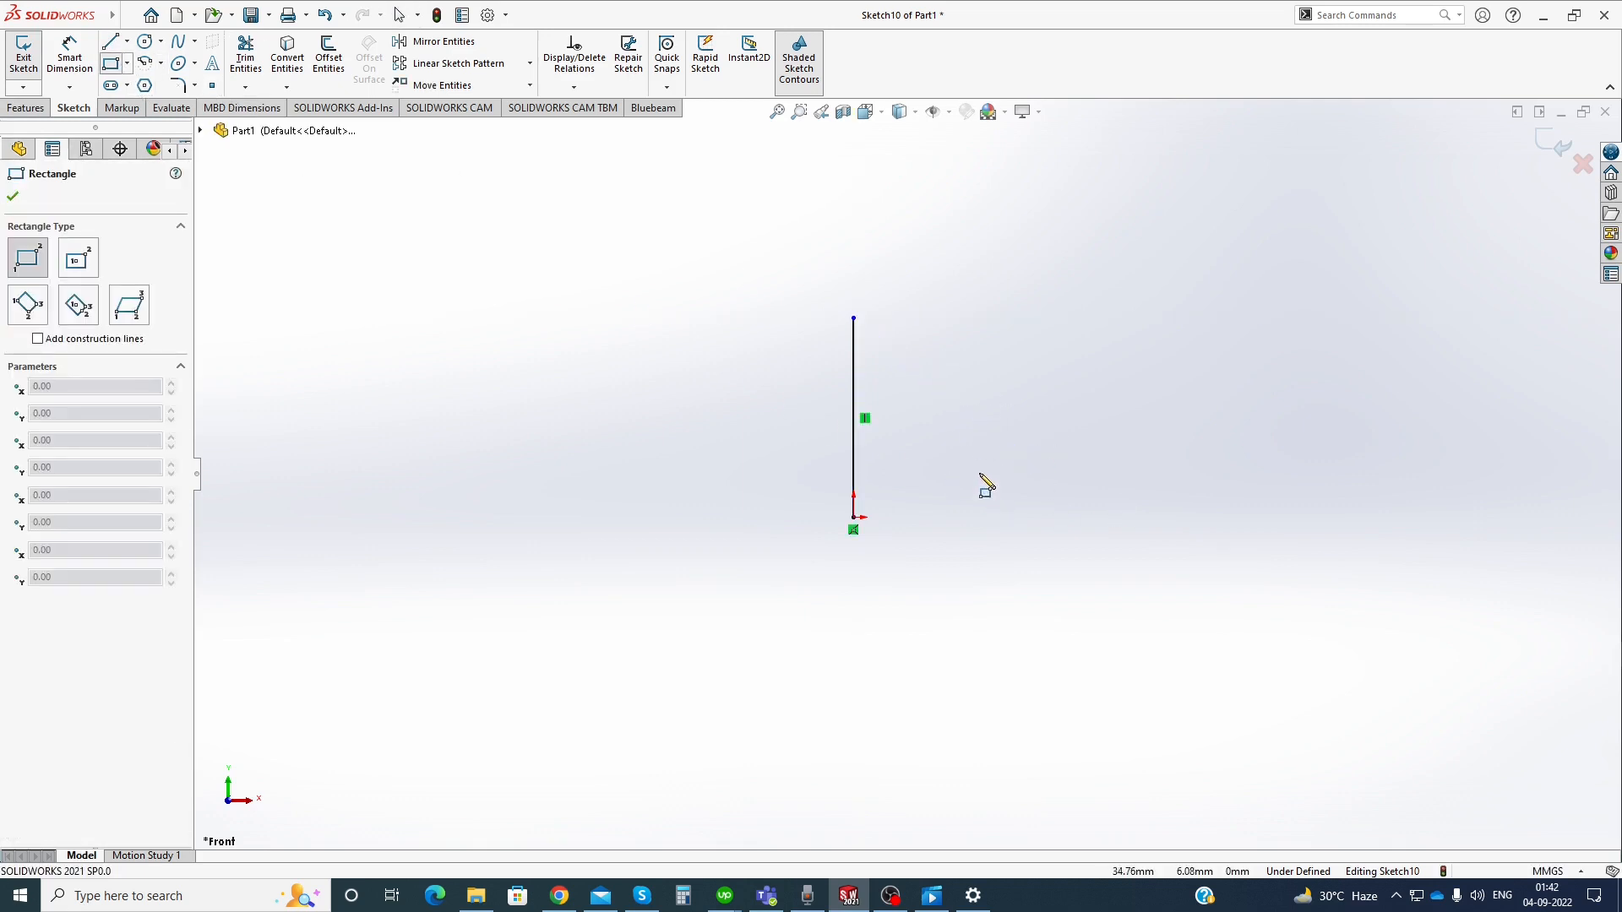
left_click(963, 409)
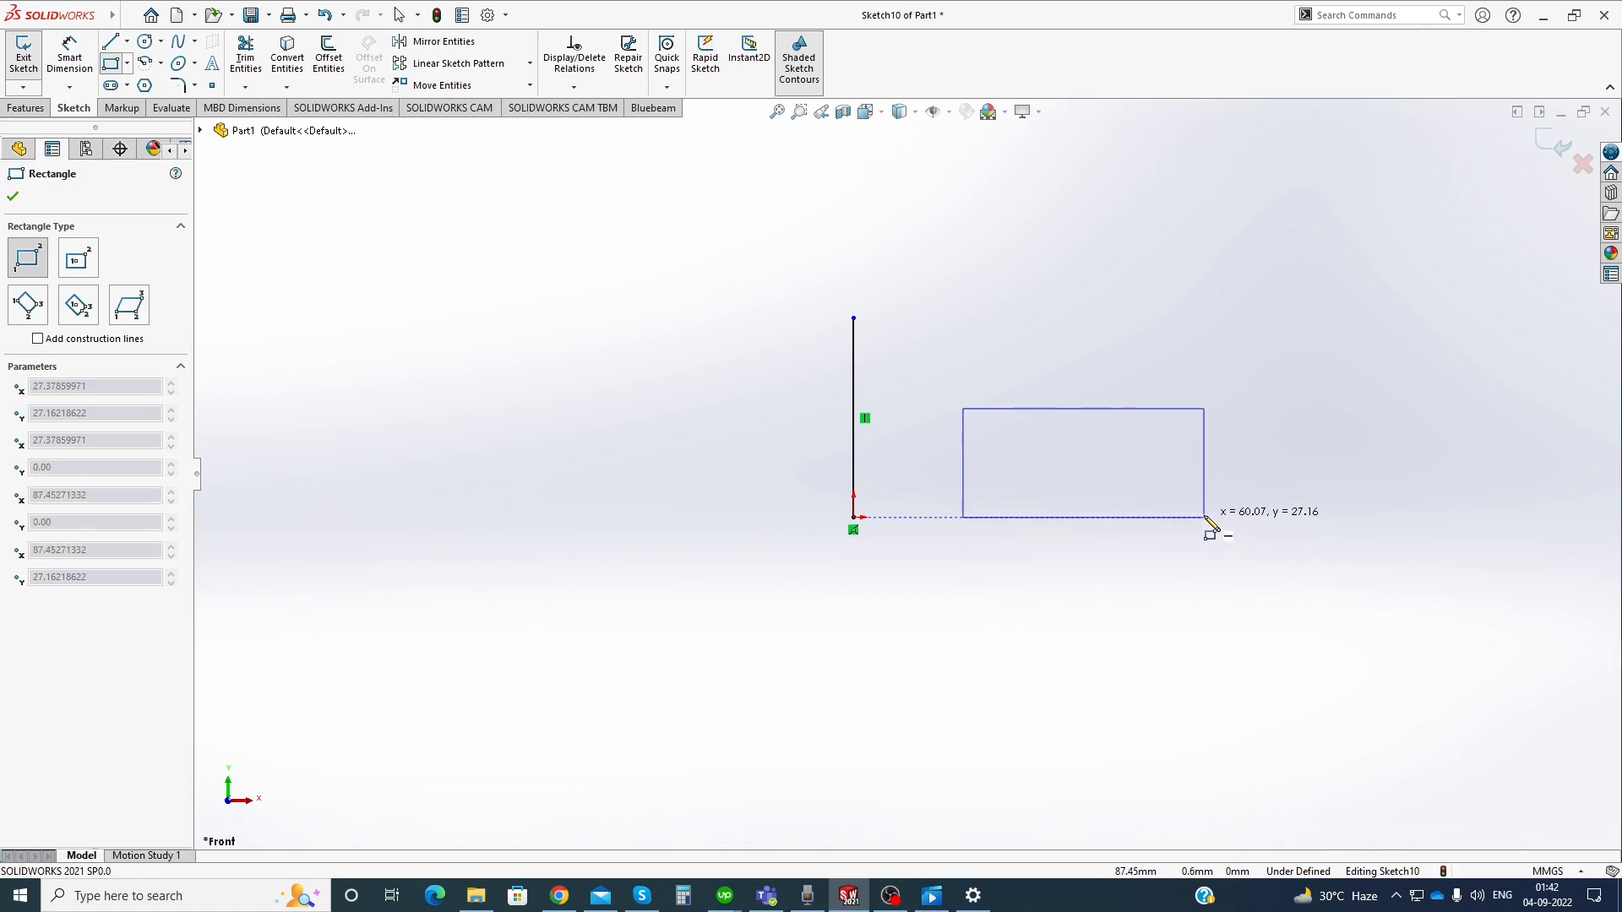
left_click(1205, 517)
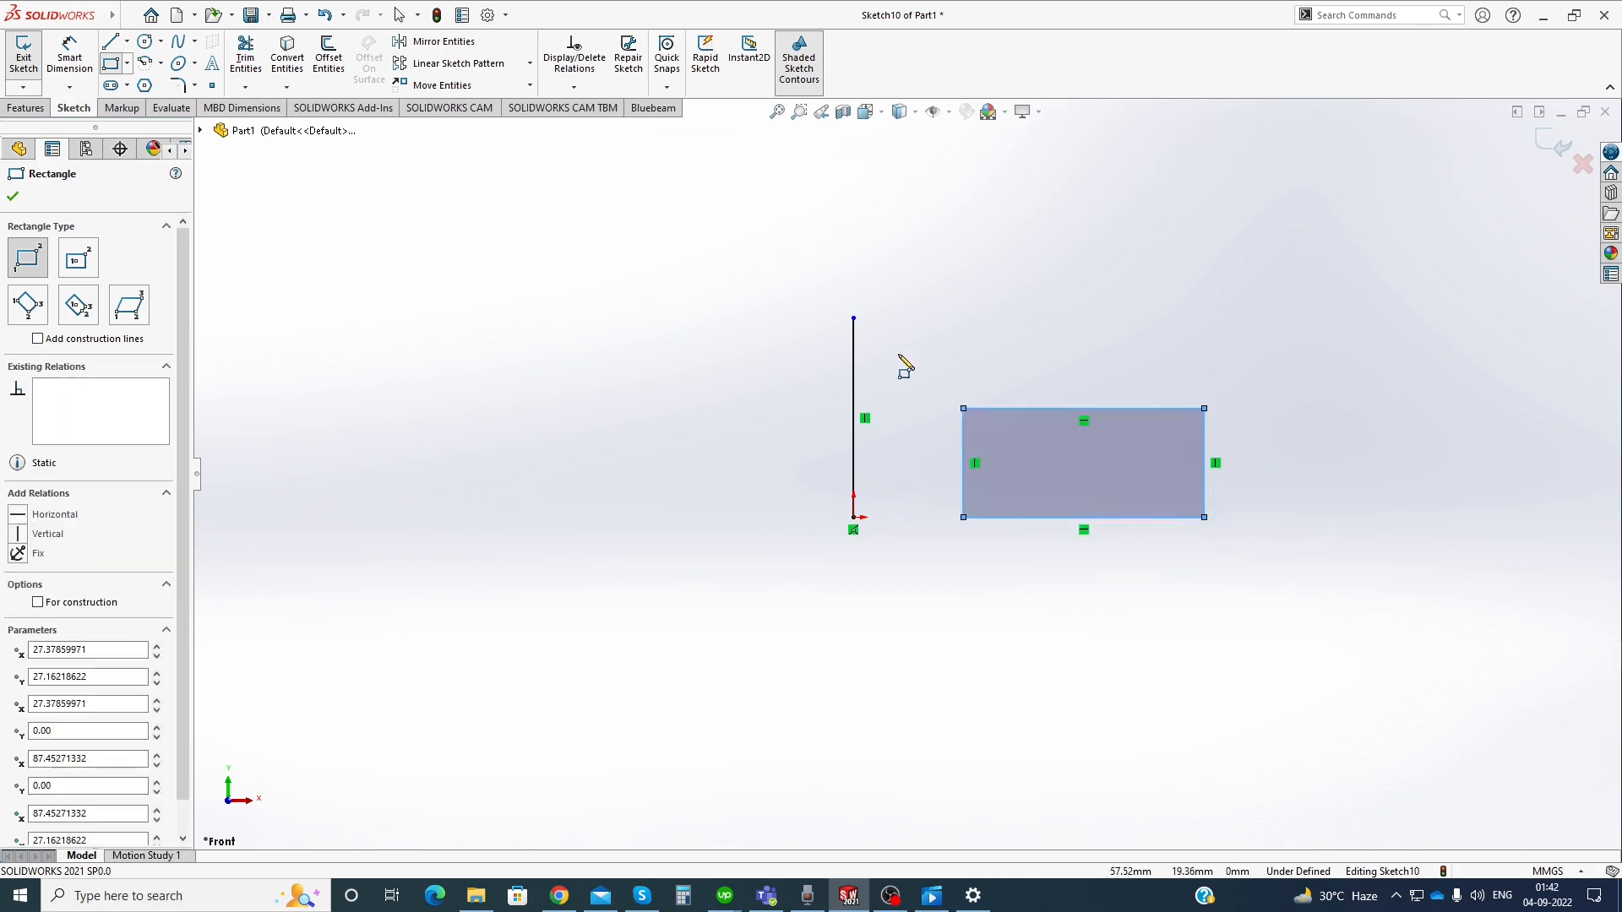
Sketch a circle of about 13.6 mm radius centred on the midpoint of each short rectangle side, tangent to the long sides
left_click(146, 43)
left_click(1204, 463)
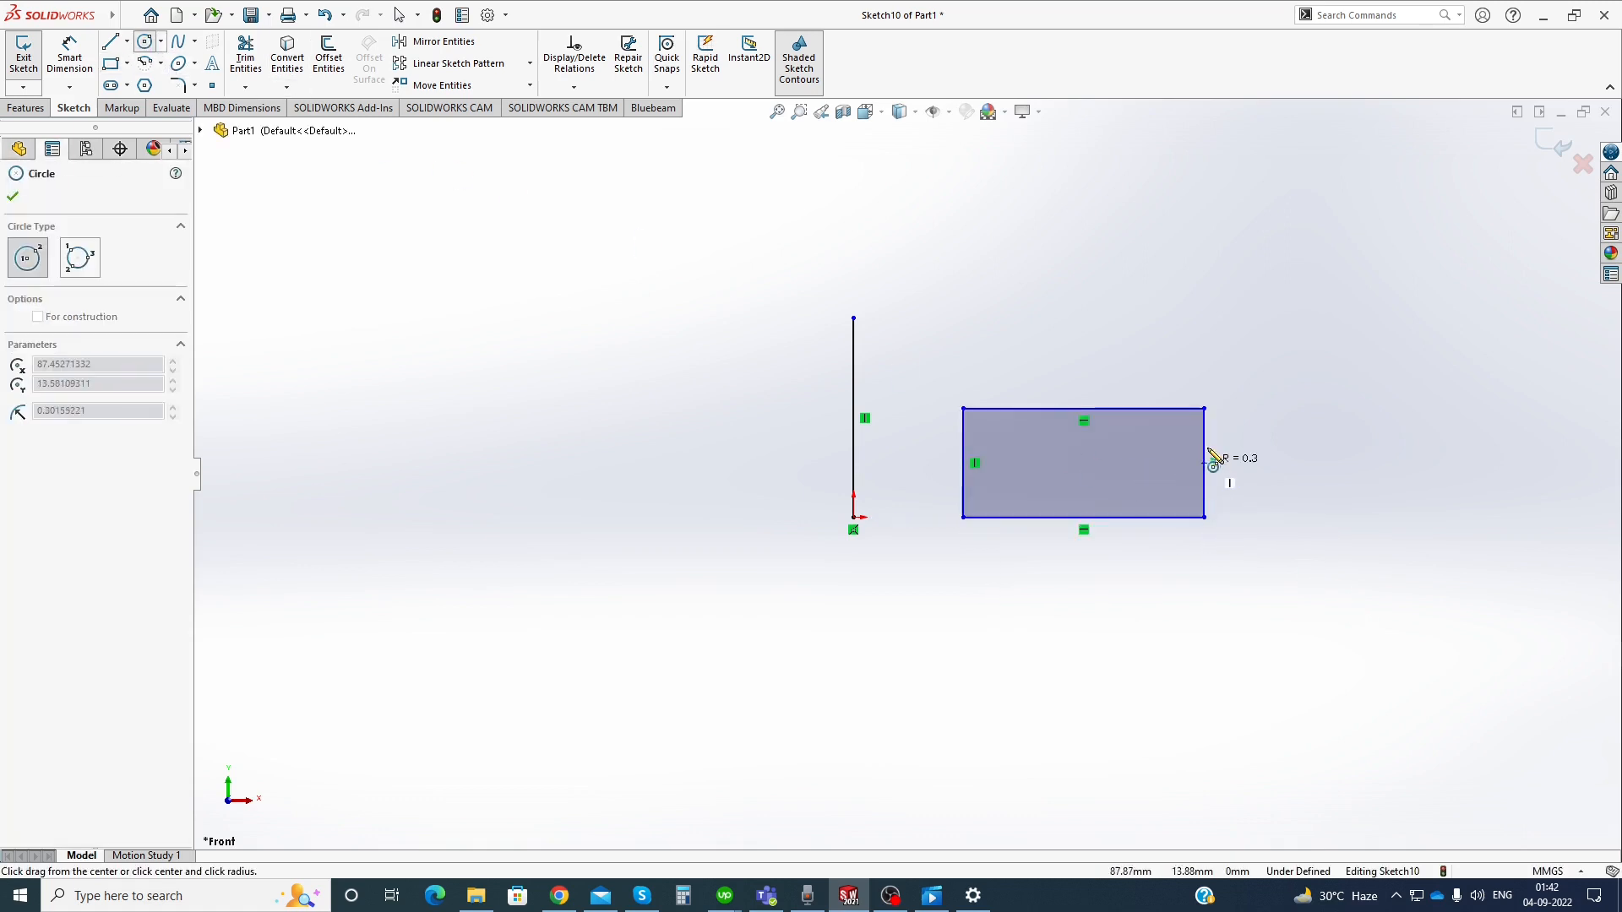
left_click(1230, 409)
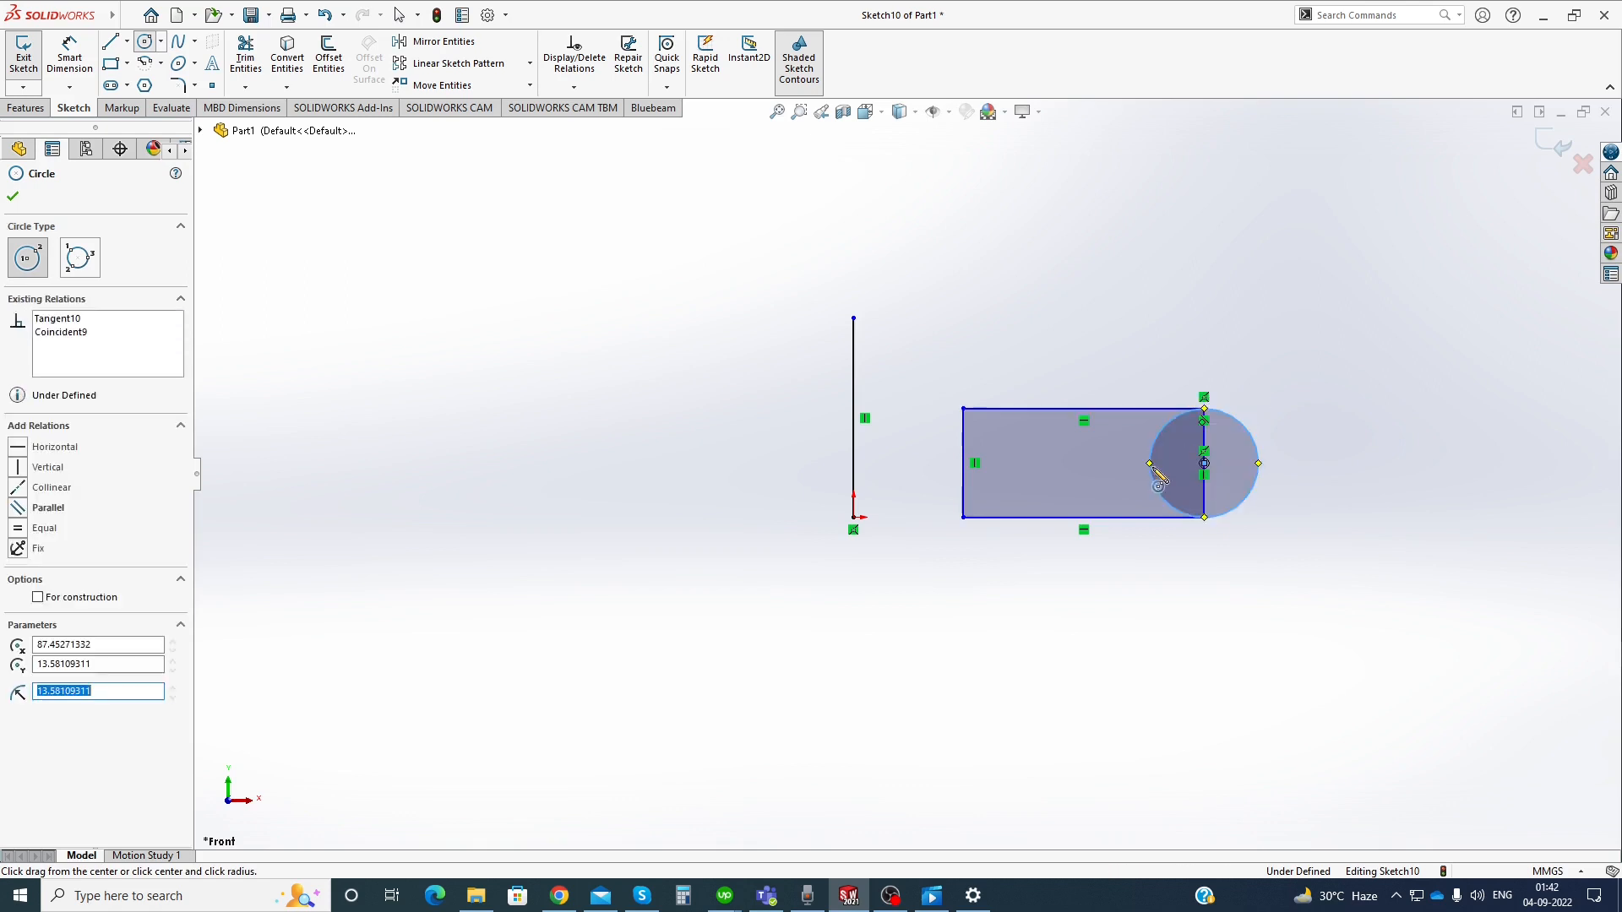
left_click(963, 463)
left_click(985, 412)
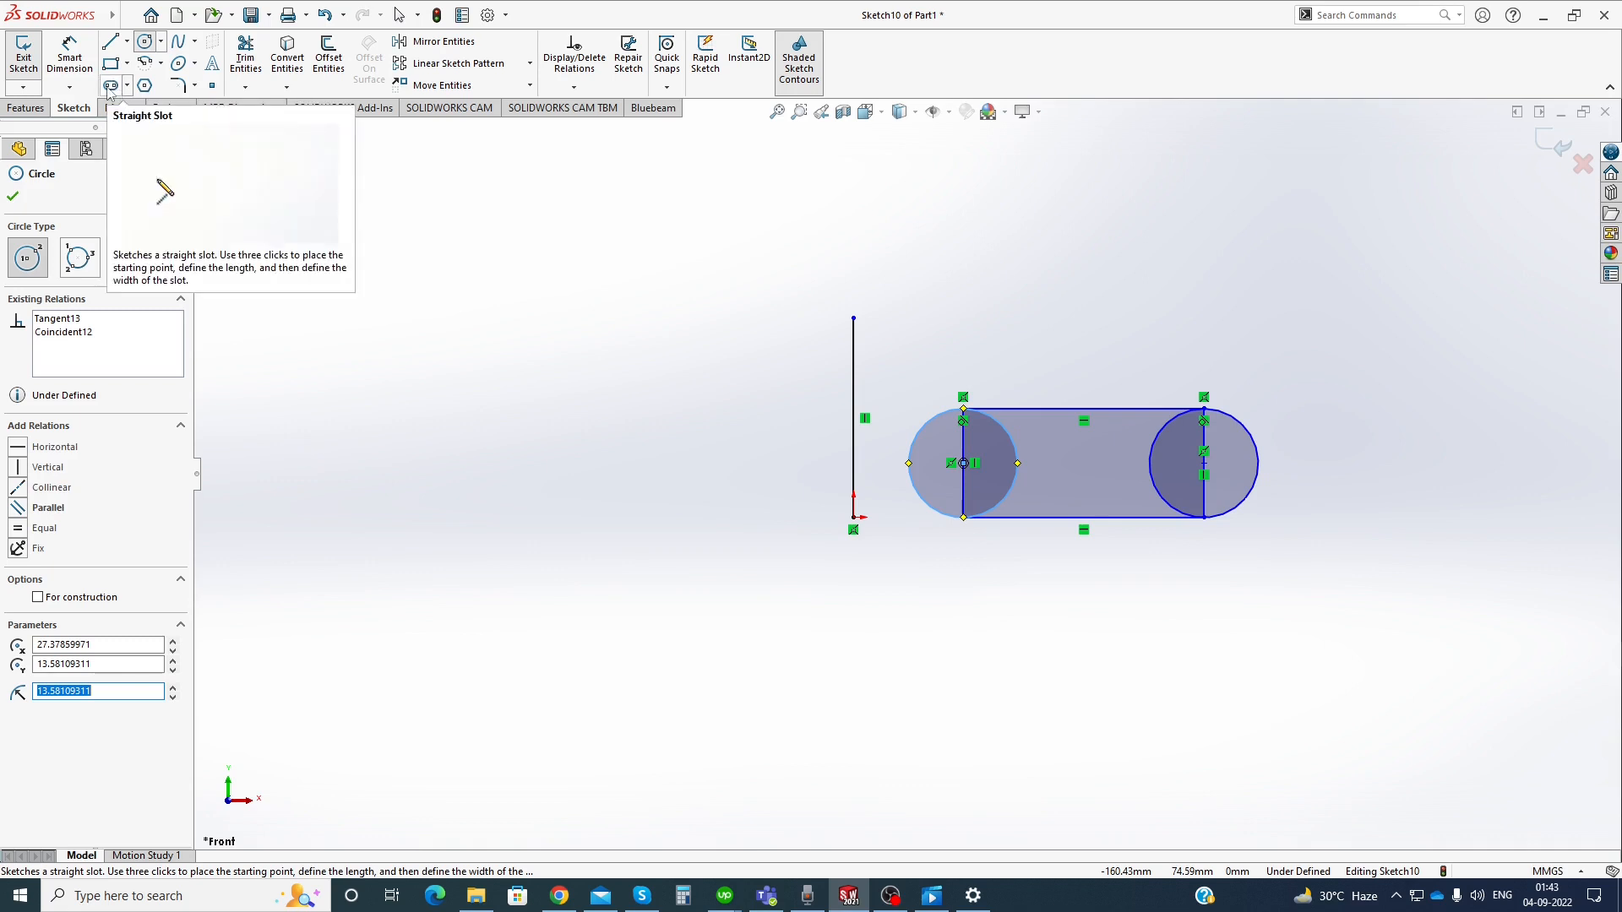
Trim away the inner halves of both circles and the rectangle's short sides to leave a slot outline
left_click(245, 59)
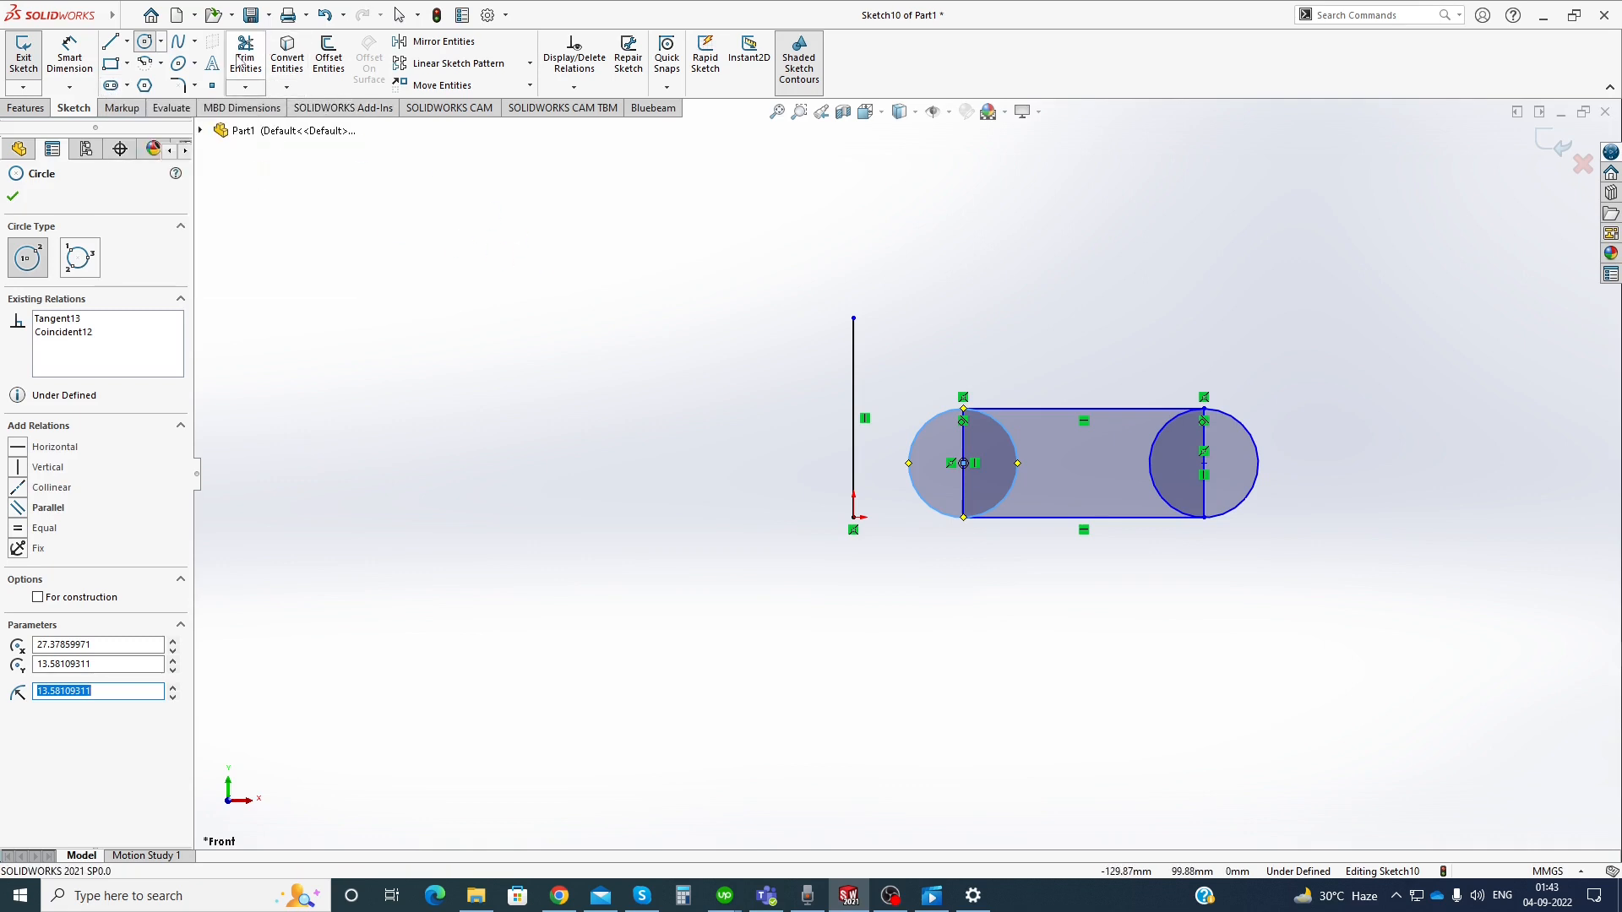
left_click(1017, 475)
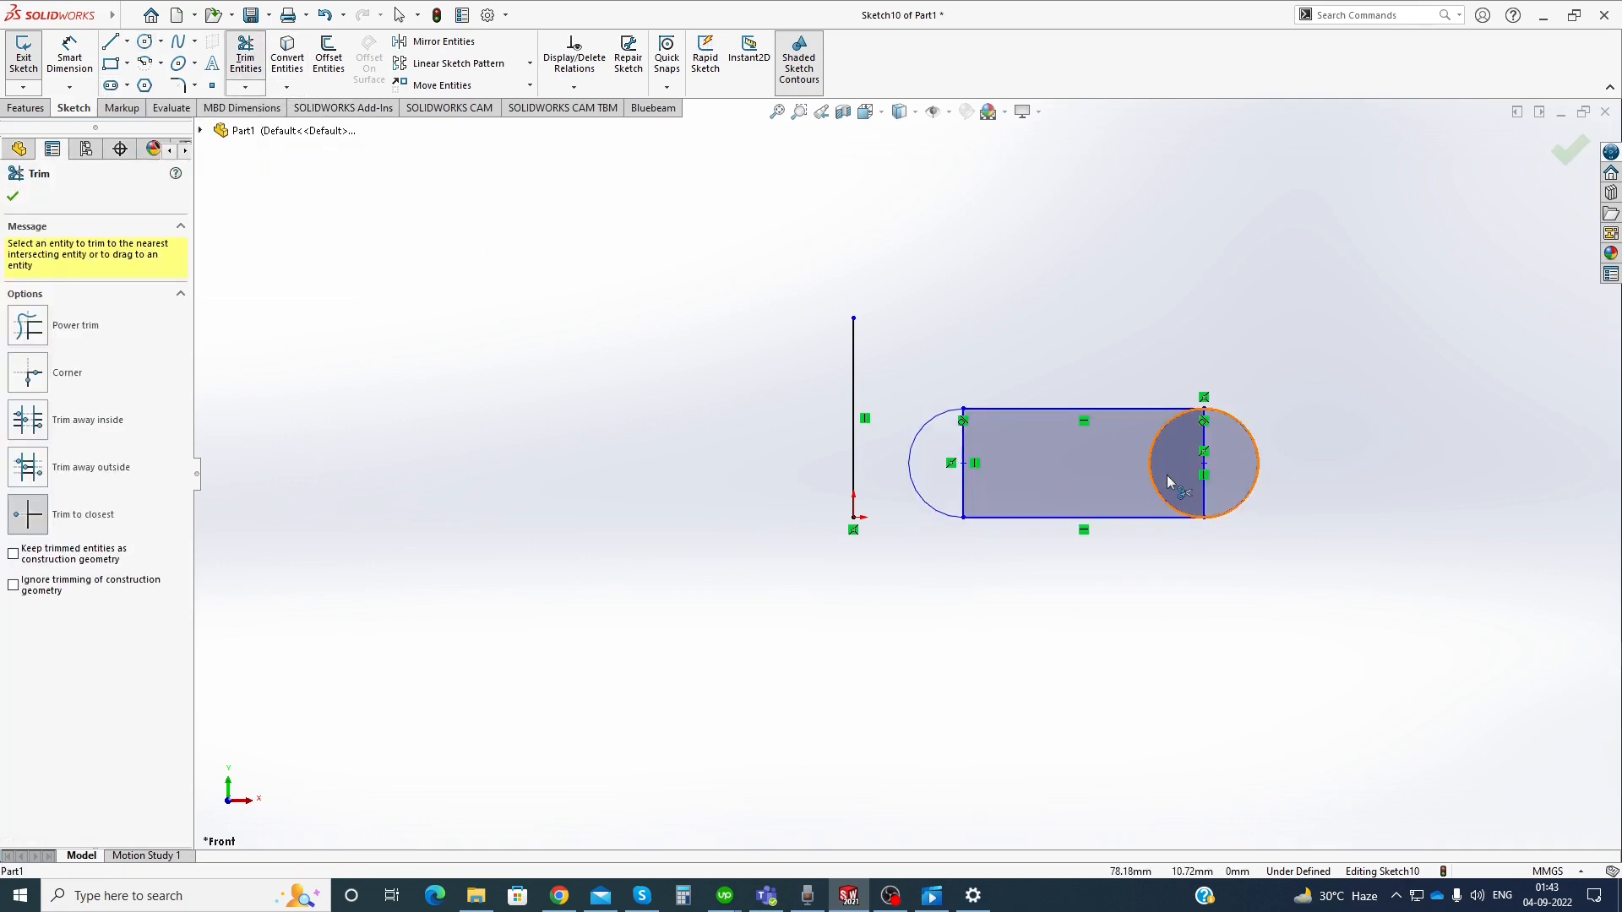
left_click(1155, 482)
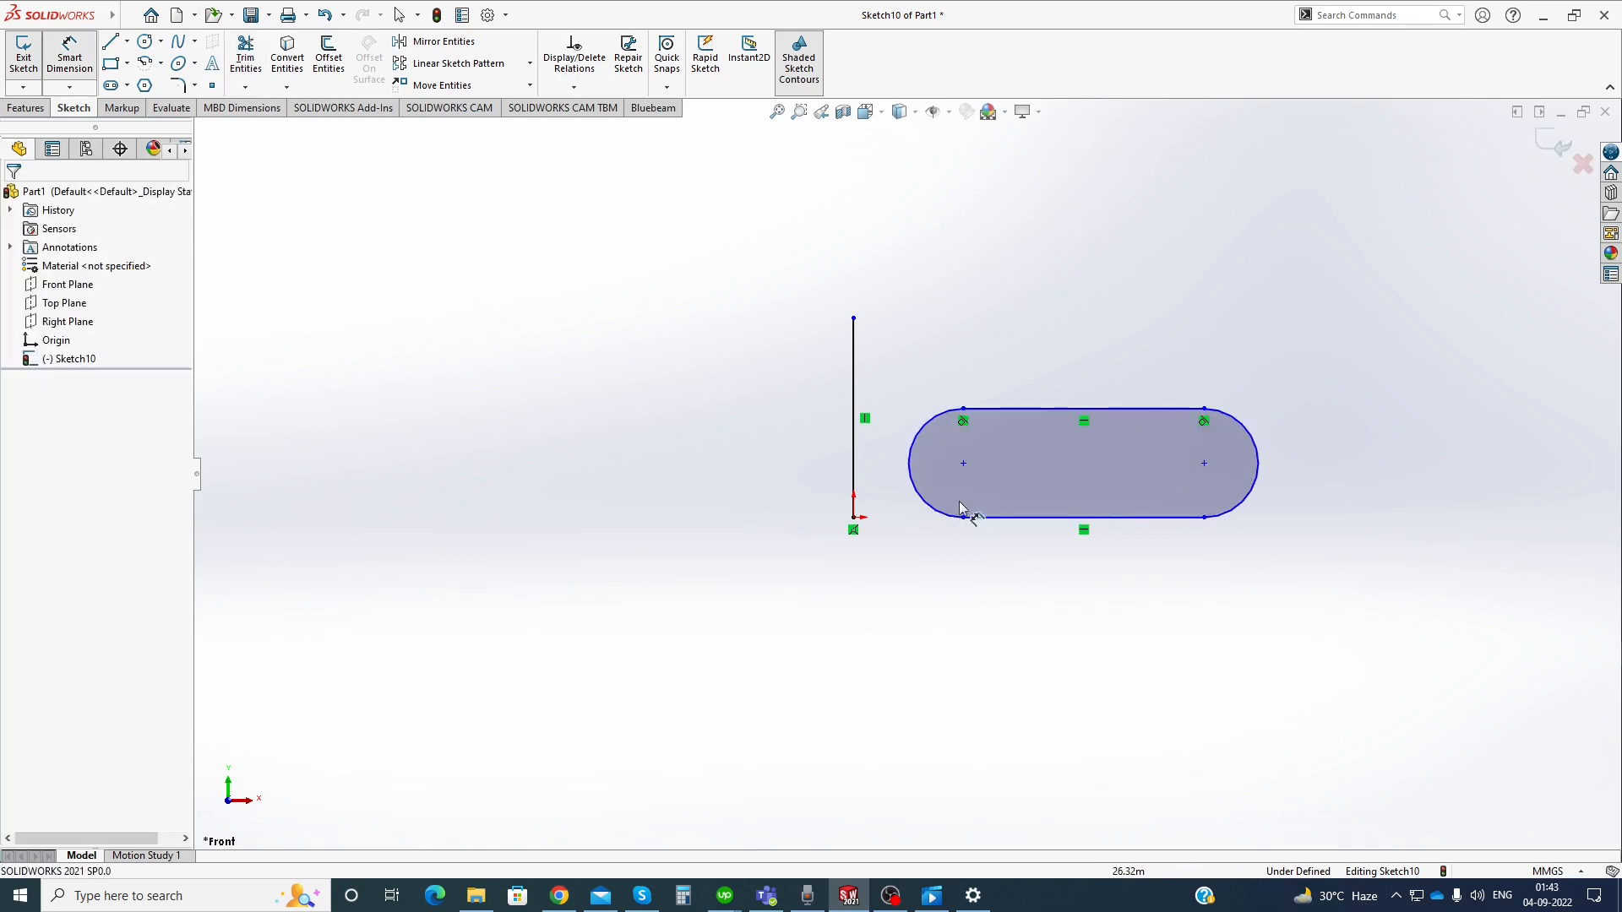
Dimension the horizontal distance from the vertical line to the nearer arc's centre as 25 mm
left_click(964, 464)
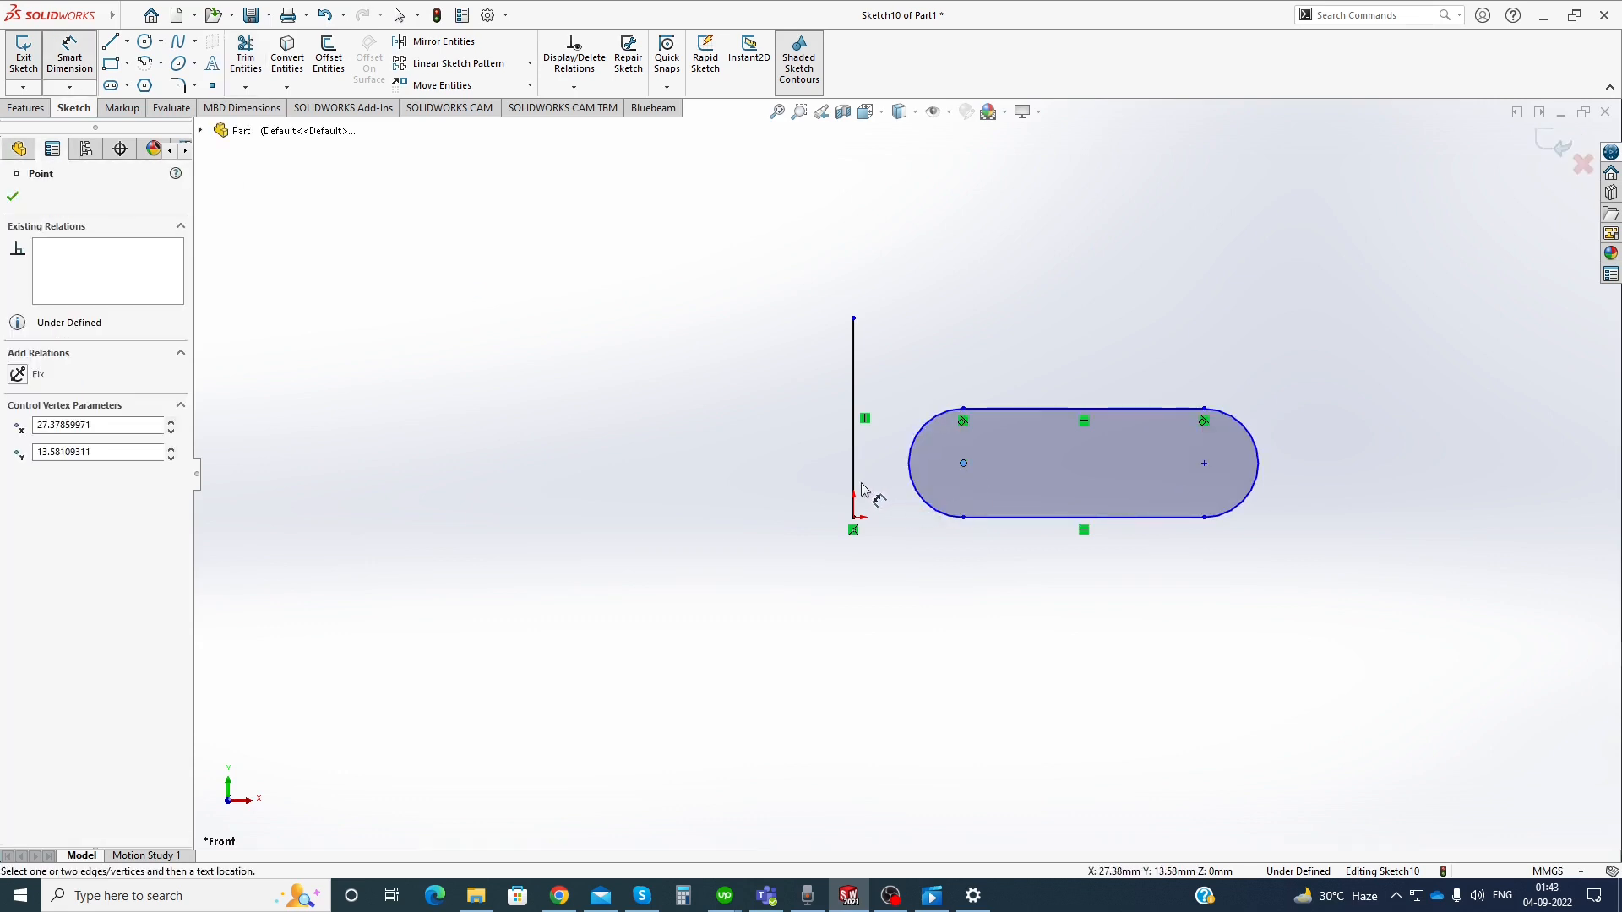
left_click(854, 490)
left_click(921, 565)
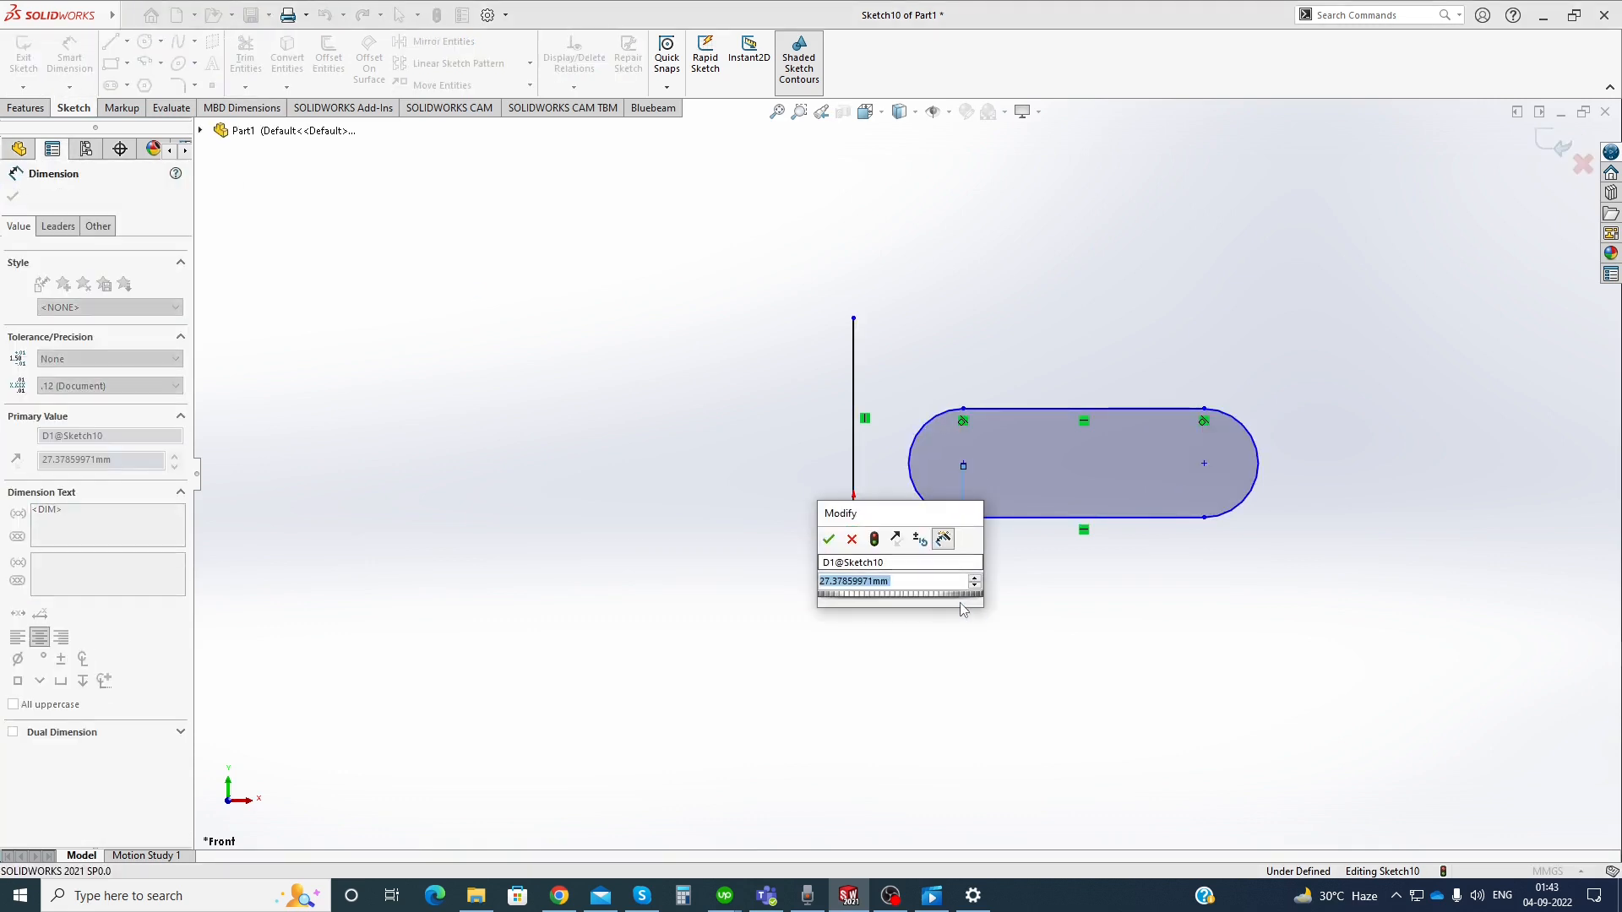
type("25")
key("Return")
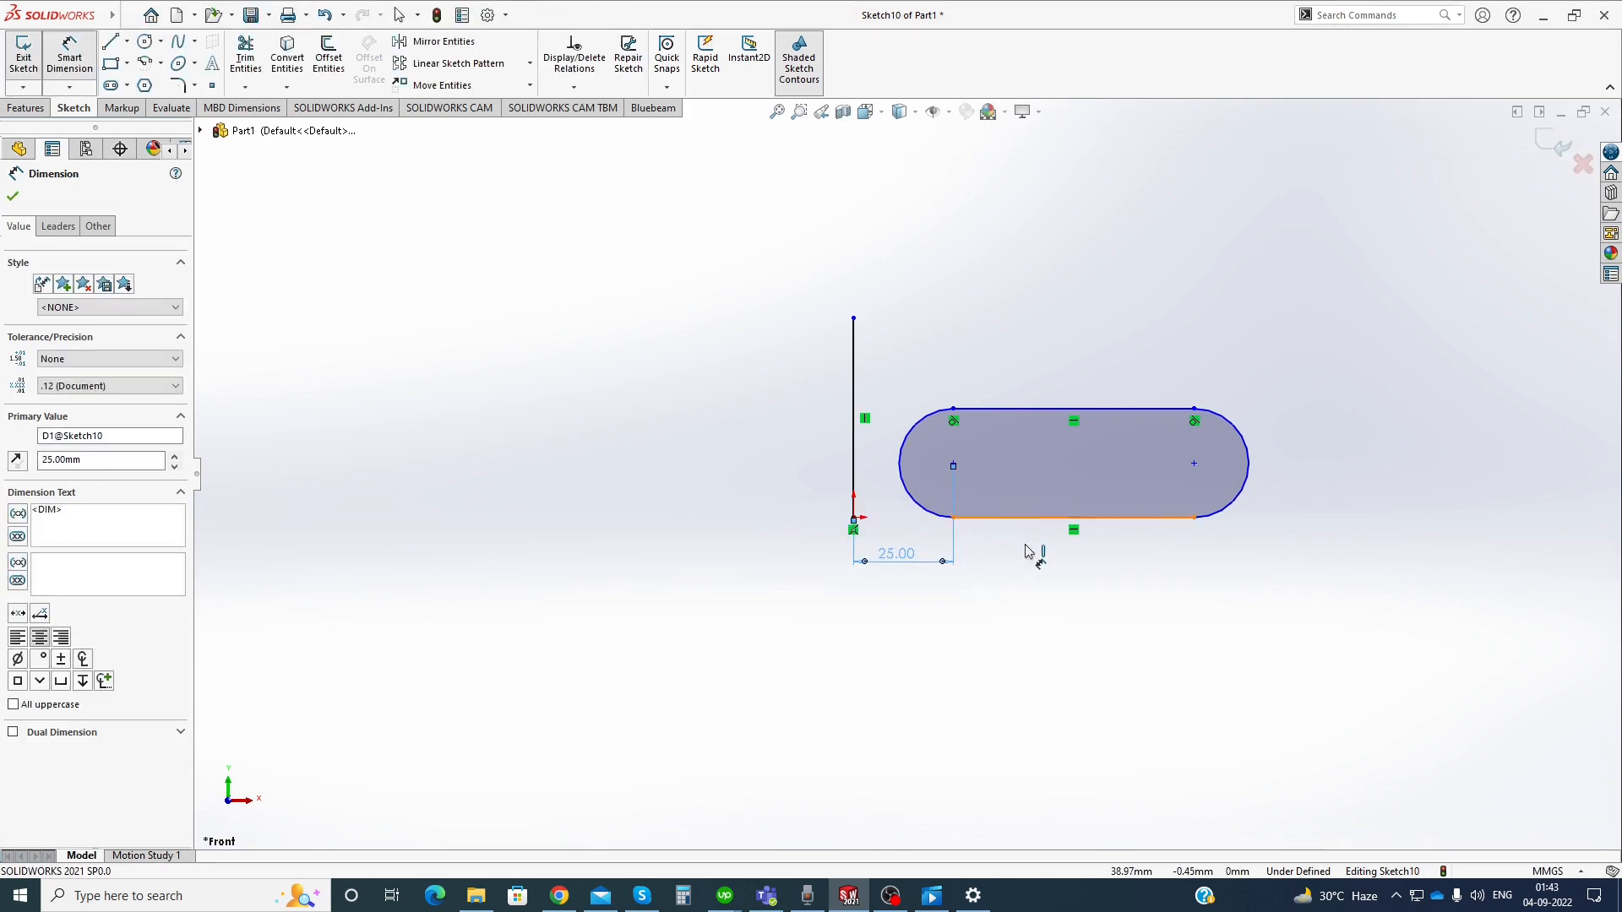
Dimension the slot's lower straight line as 60 mm long
left_click(1031, 522)
left_click(1058, 626)
type("60")
key("Return")
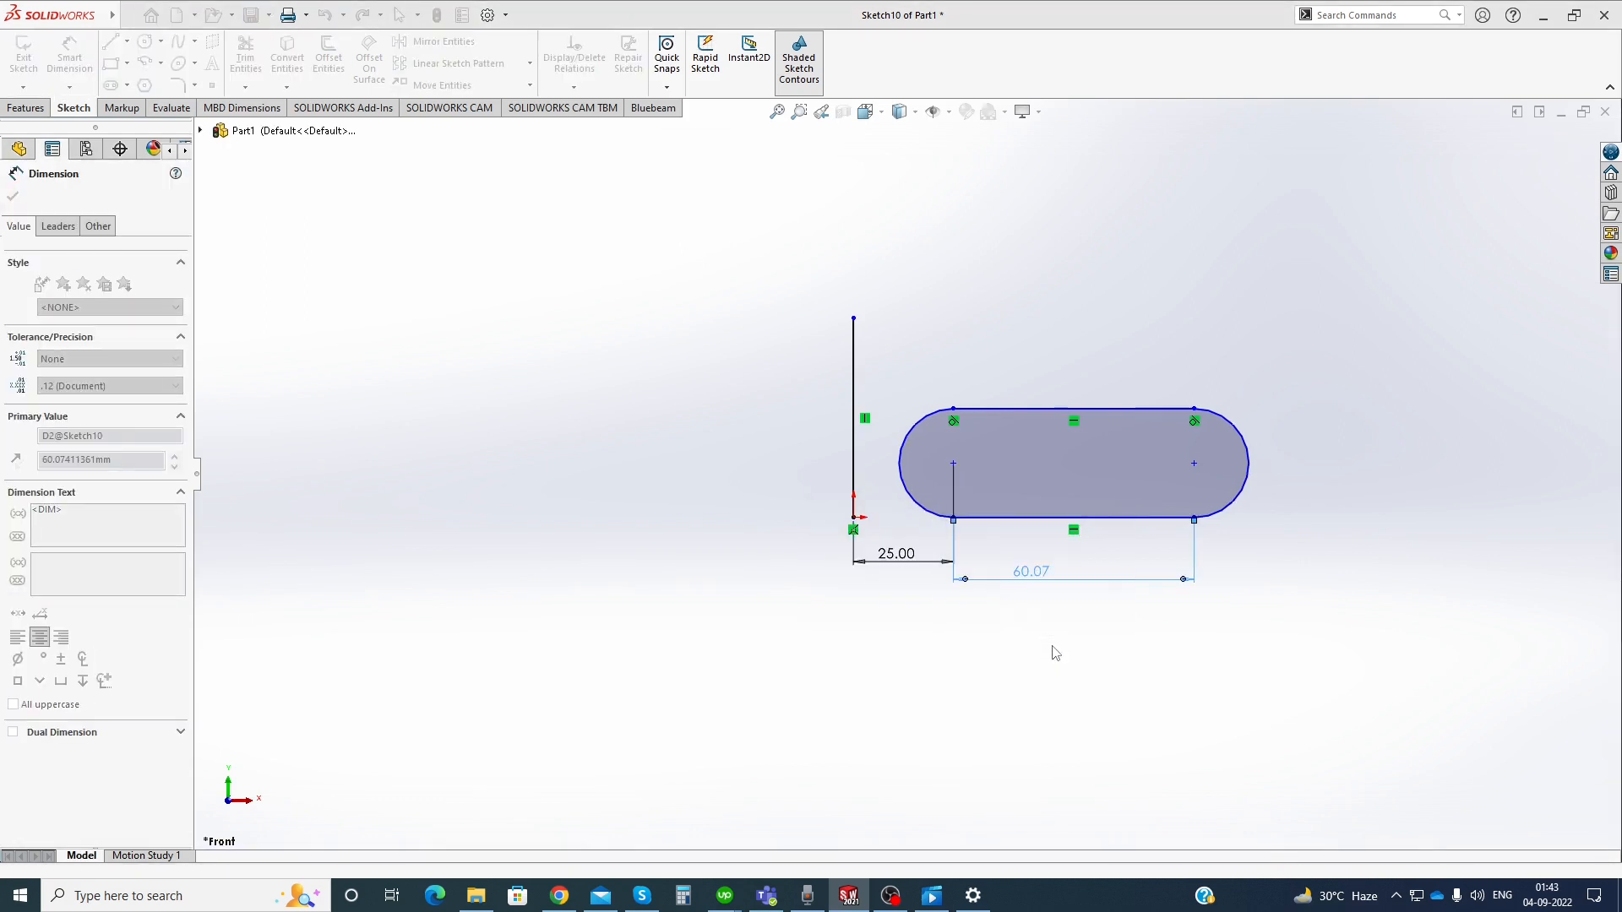
Dimension the radius of the slot's right end arc as 13 mm
left_click(1243, 500)
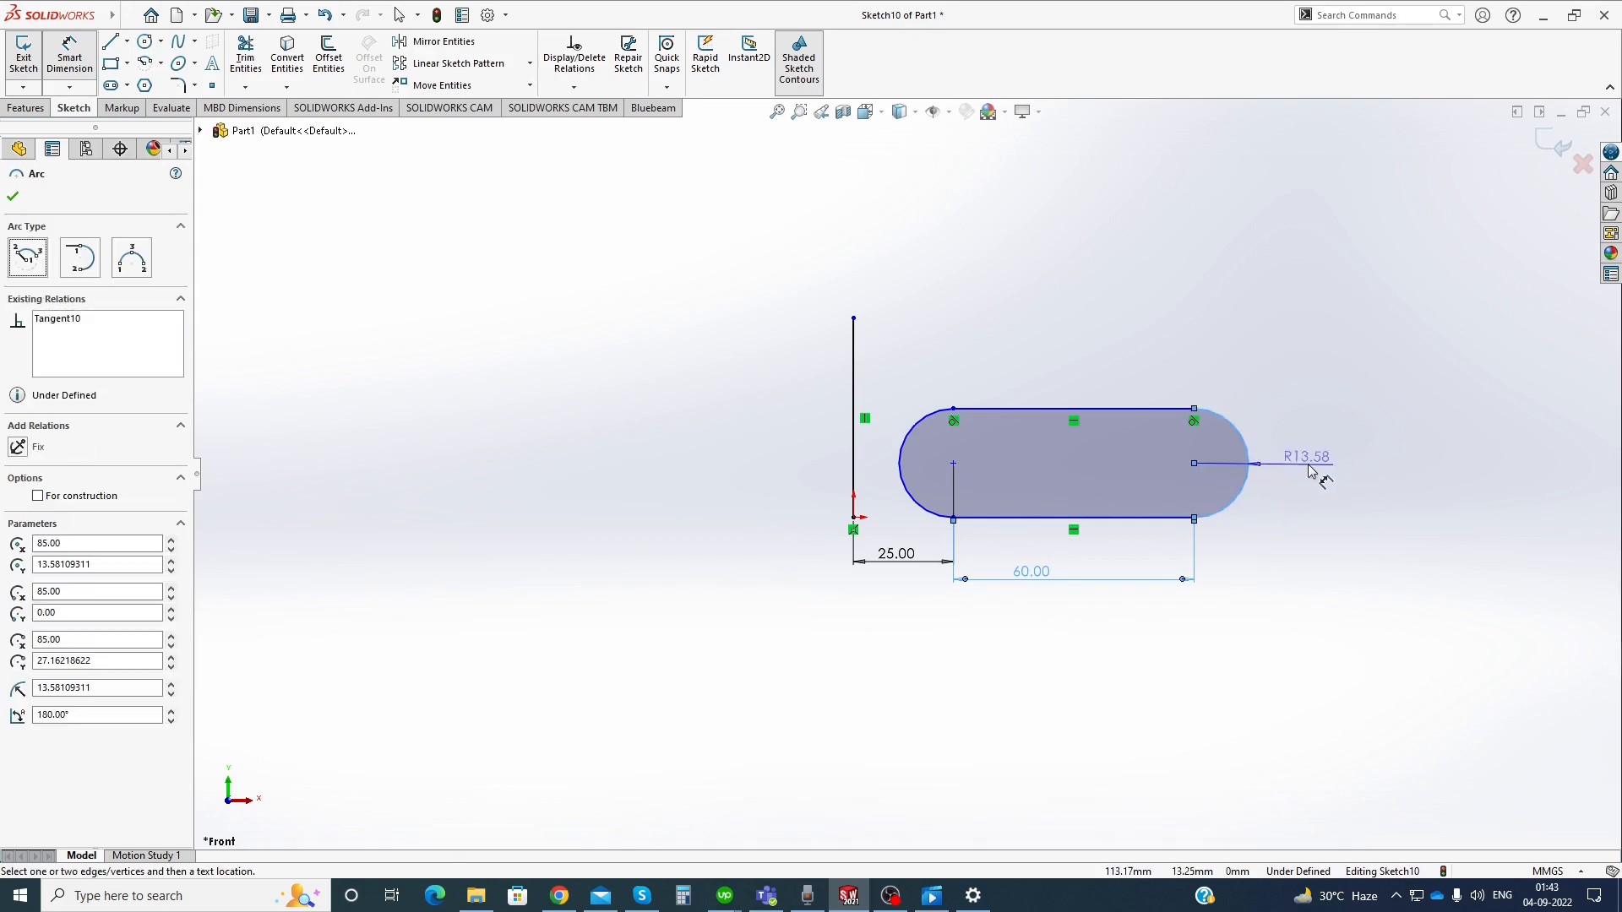
left_click(1314, 471)
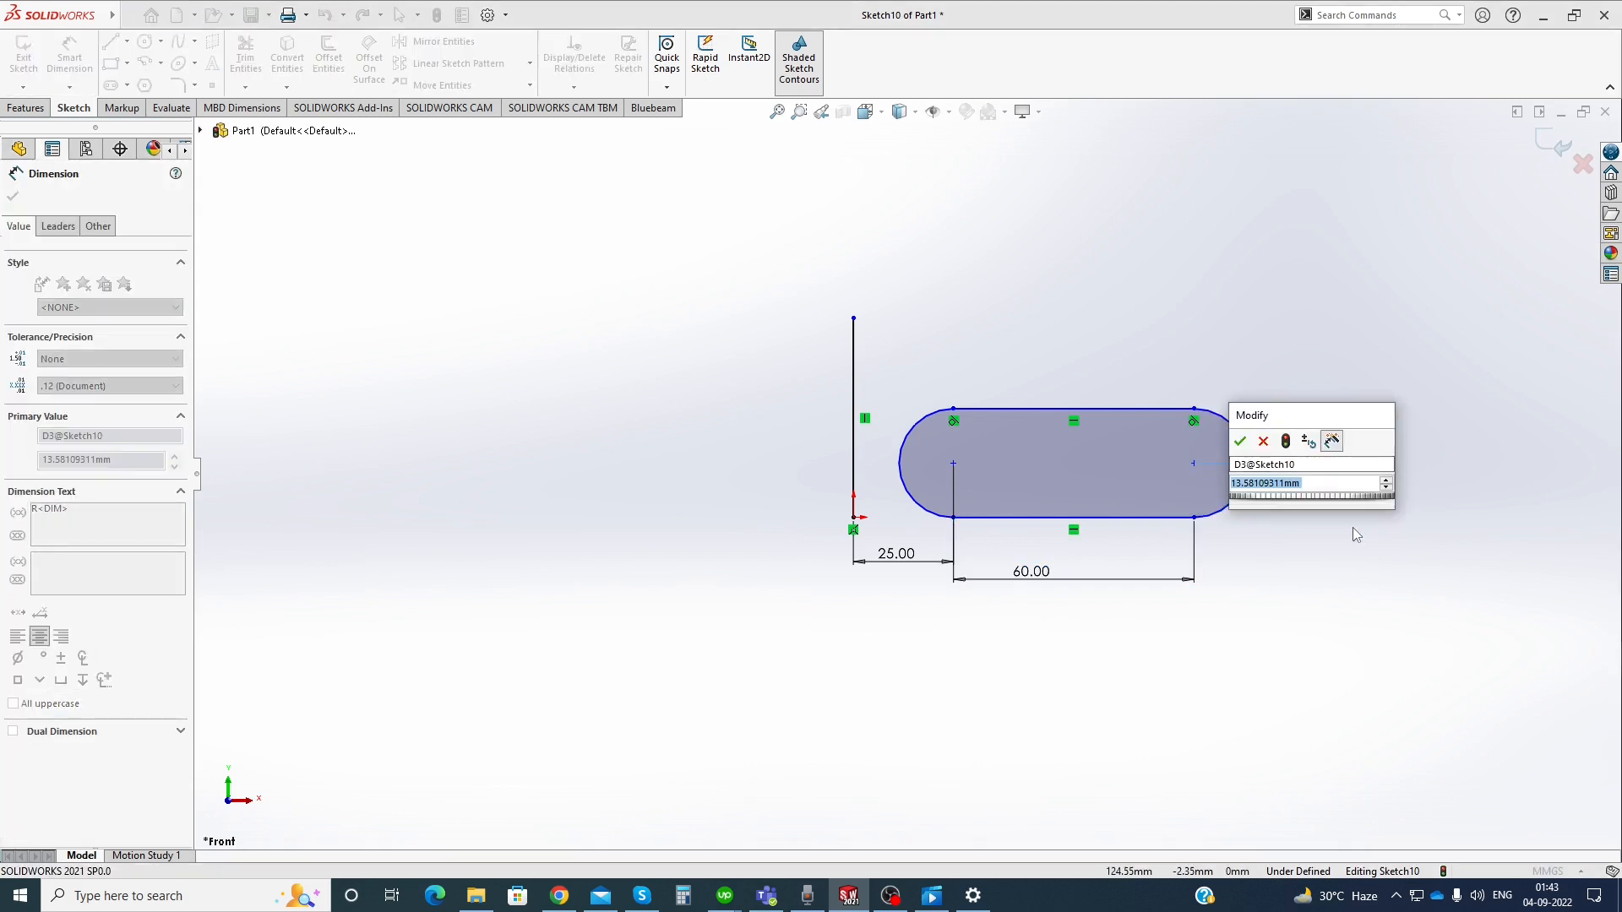
type("13")
key("Return")
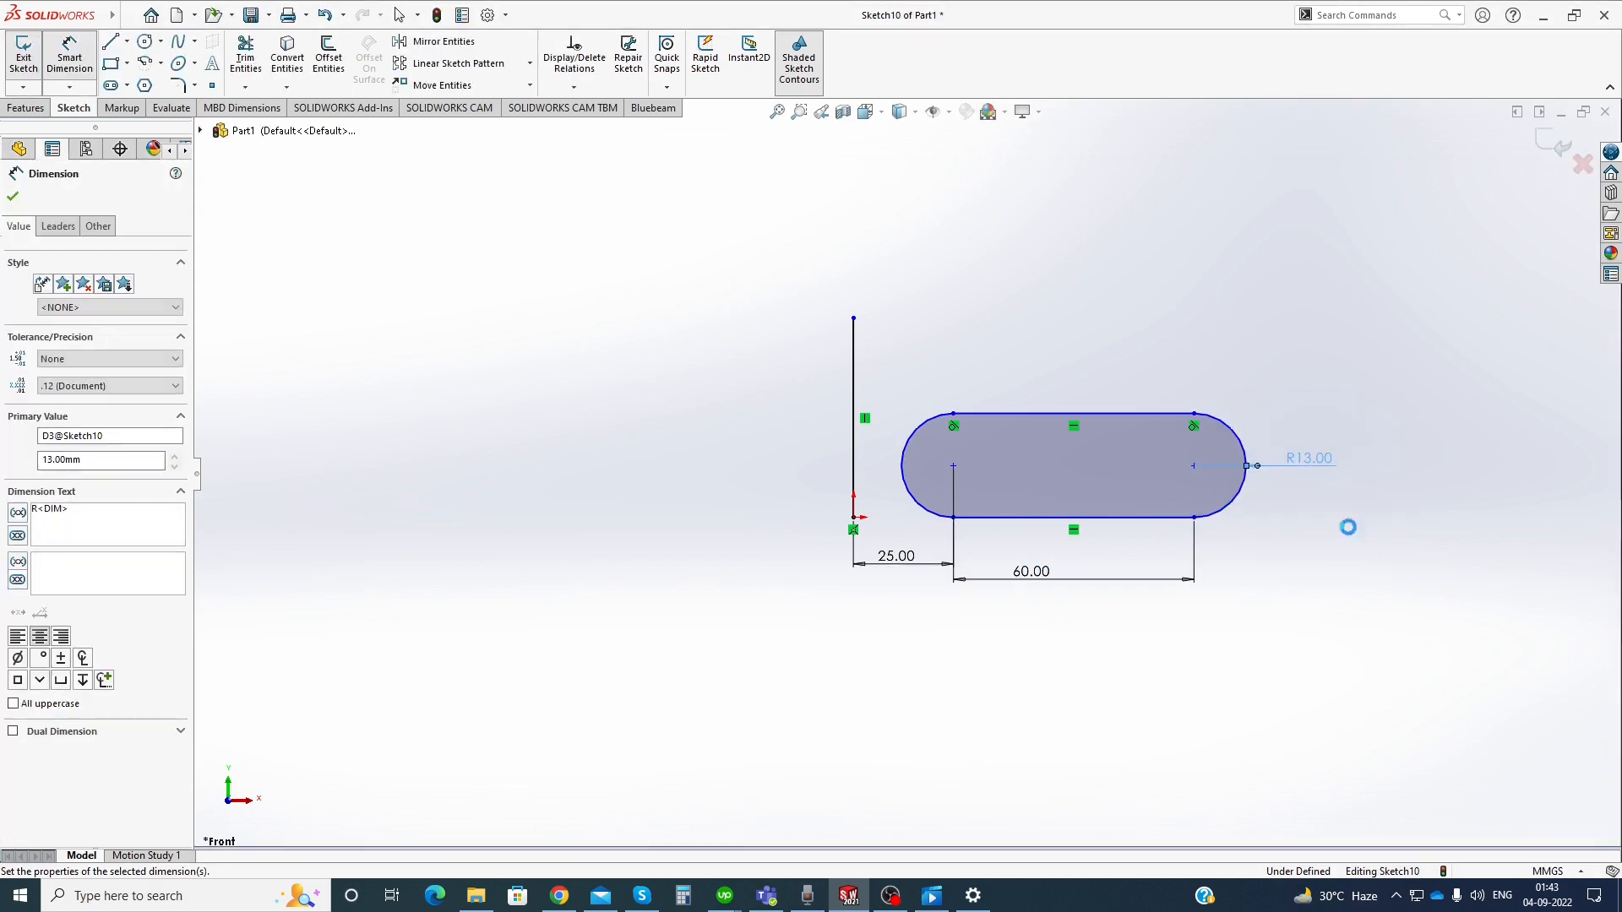
key("Escape")
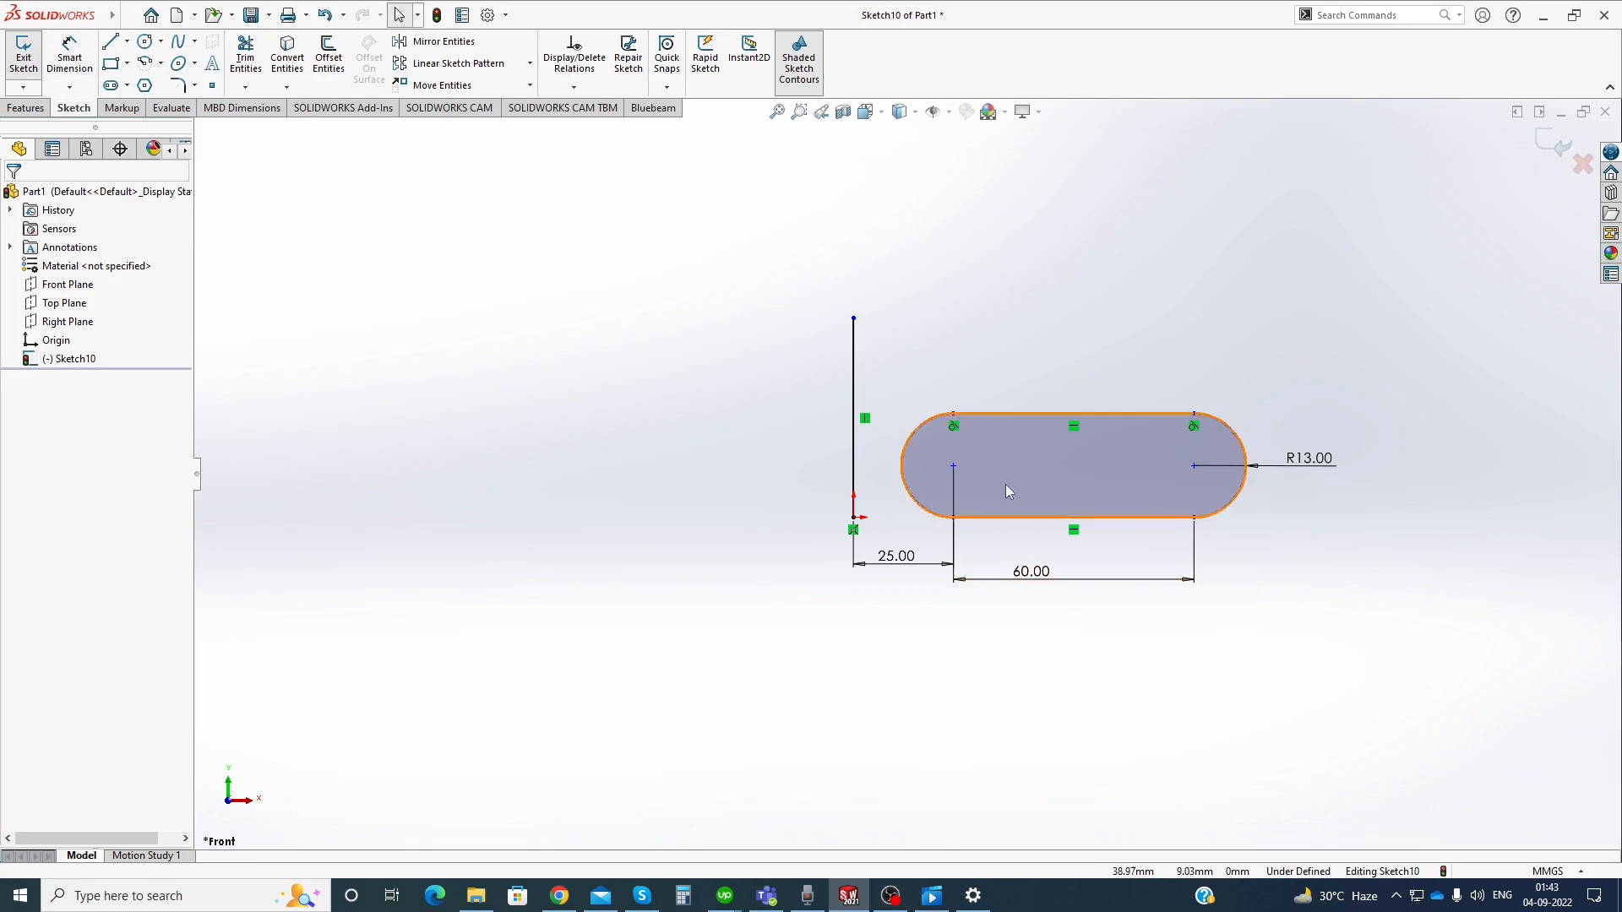
Add a Coincident relation between the slot's lower line and the vertical line's endpoint at the origin
left_click(985, 517)
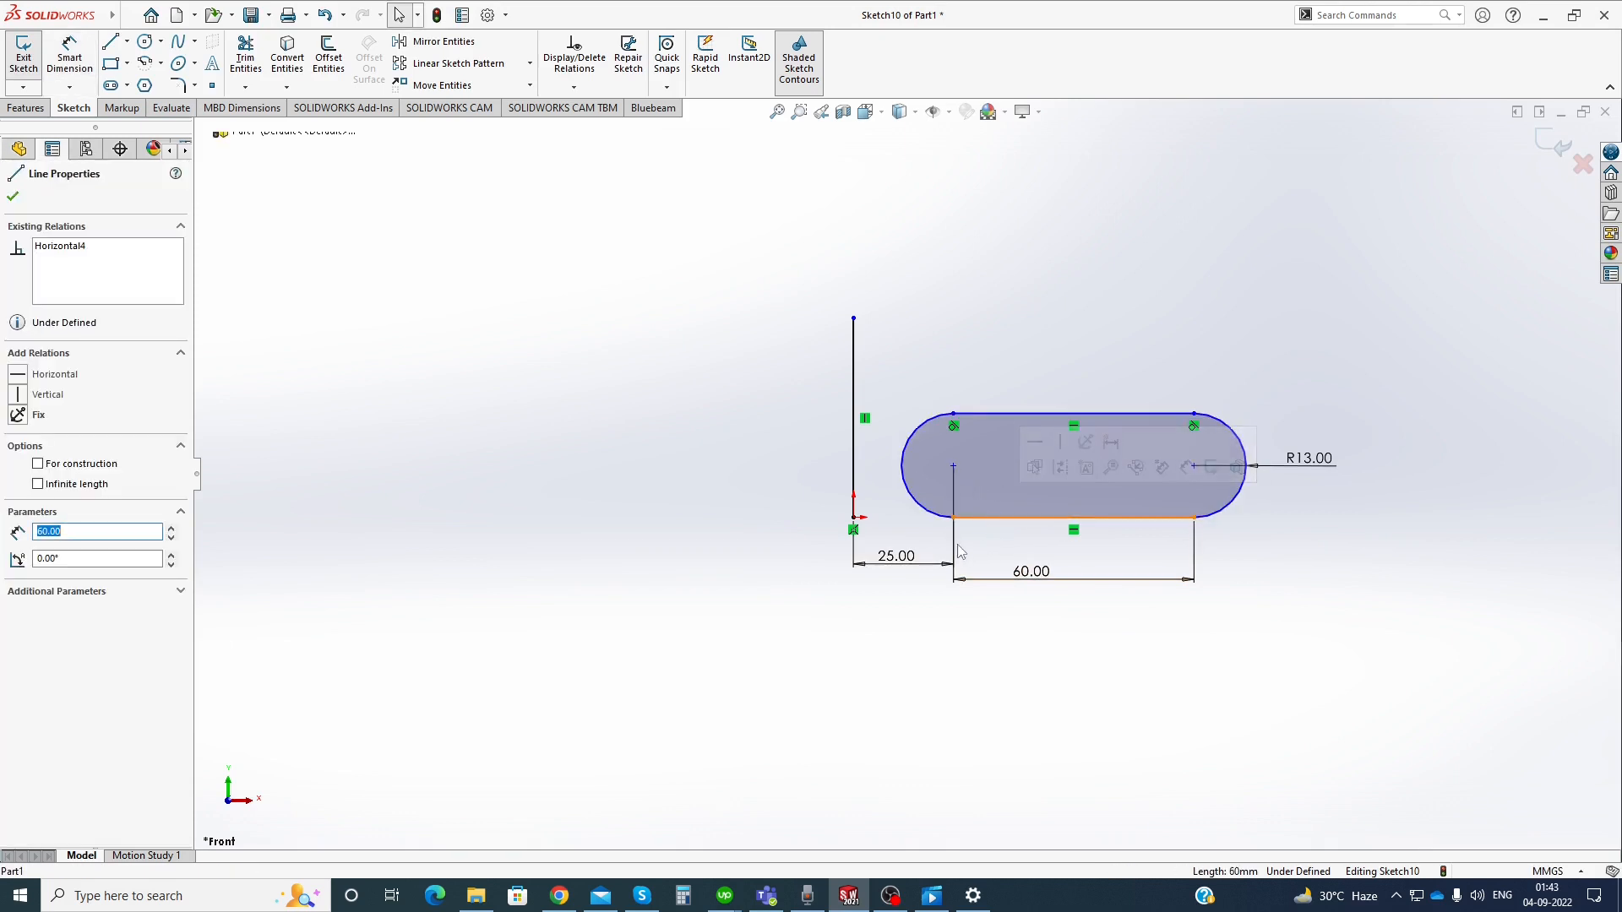
left_click(855, 518, "ctrl")
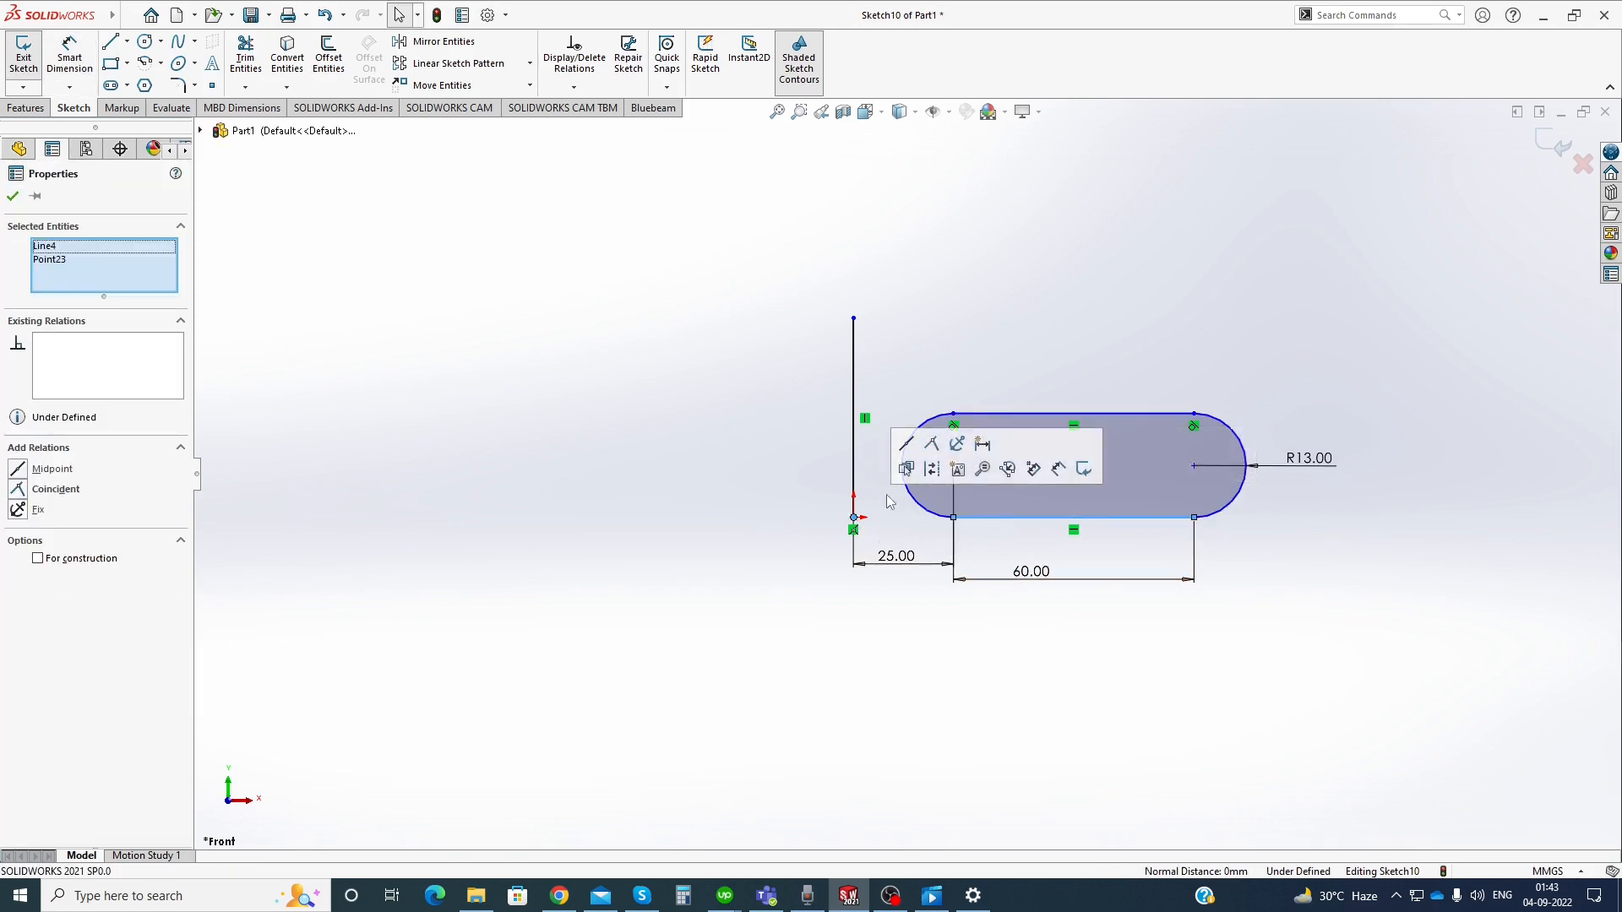
left_click(932, 446)
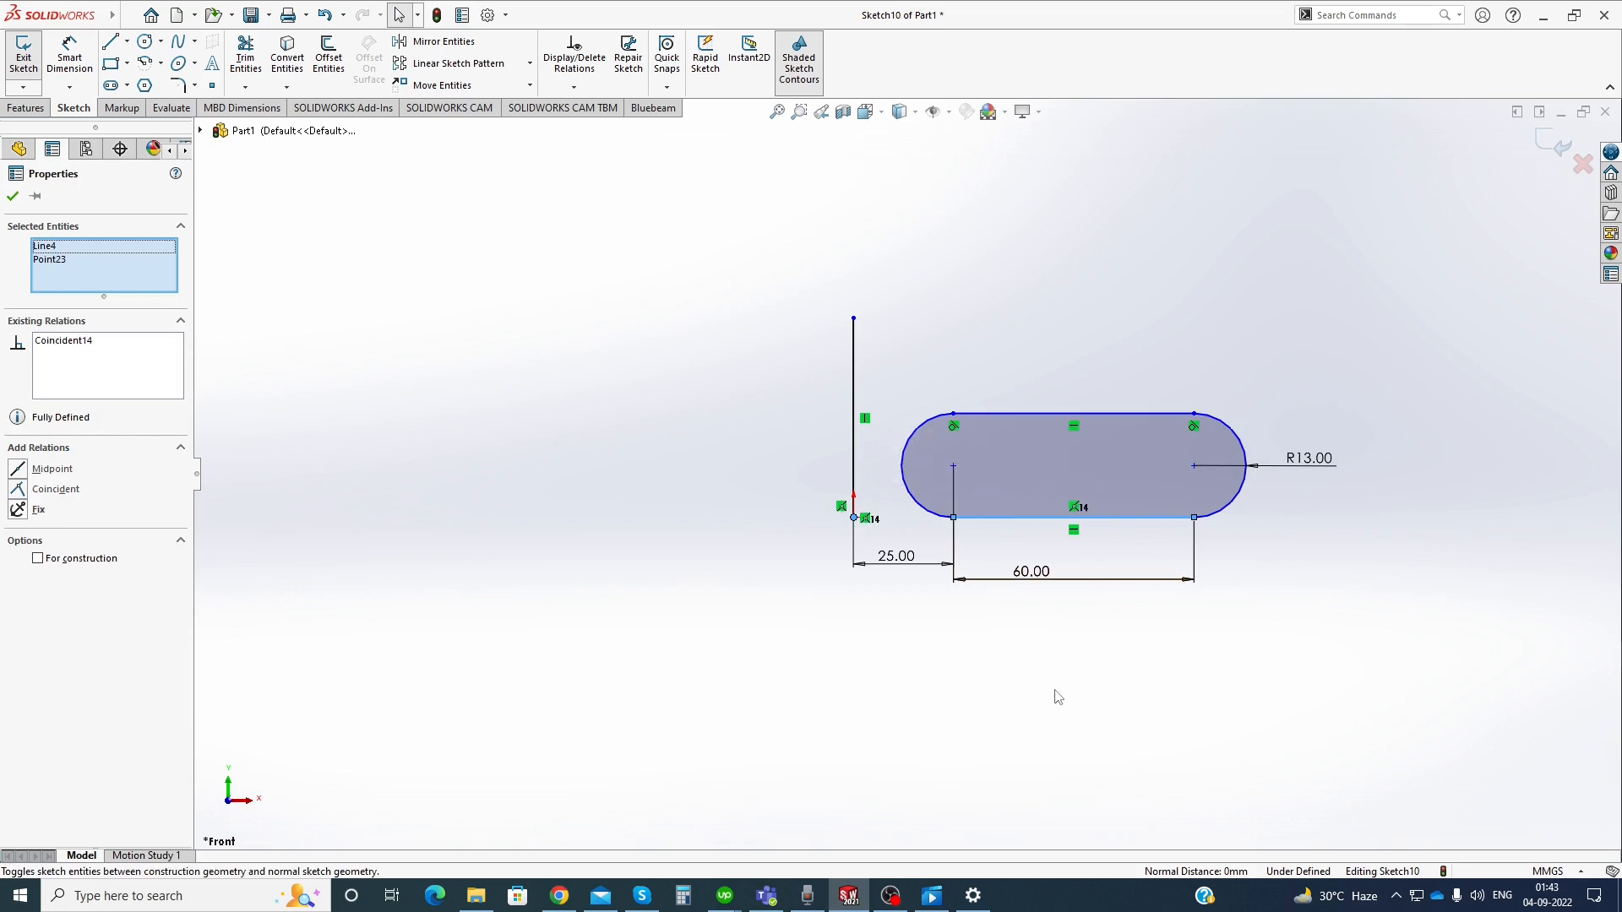
left_click(977, 708)
Pull the right endpoint of the slot's upper line outward to test which parts of the outline can still move
left_click(996, 518)
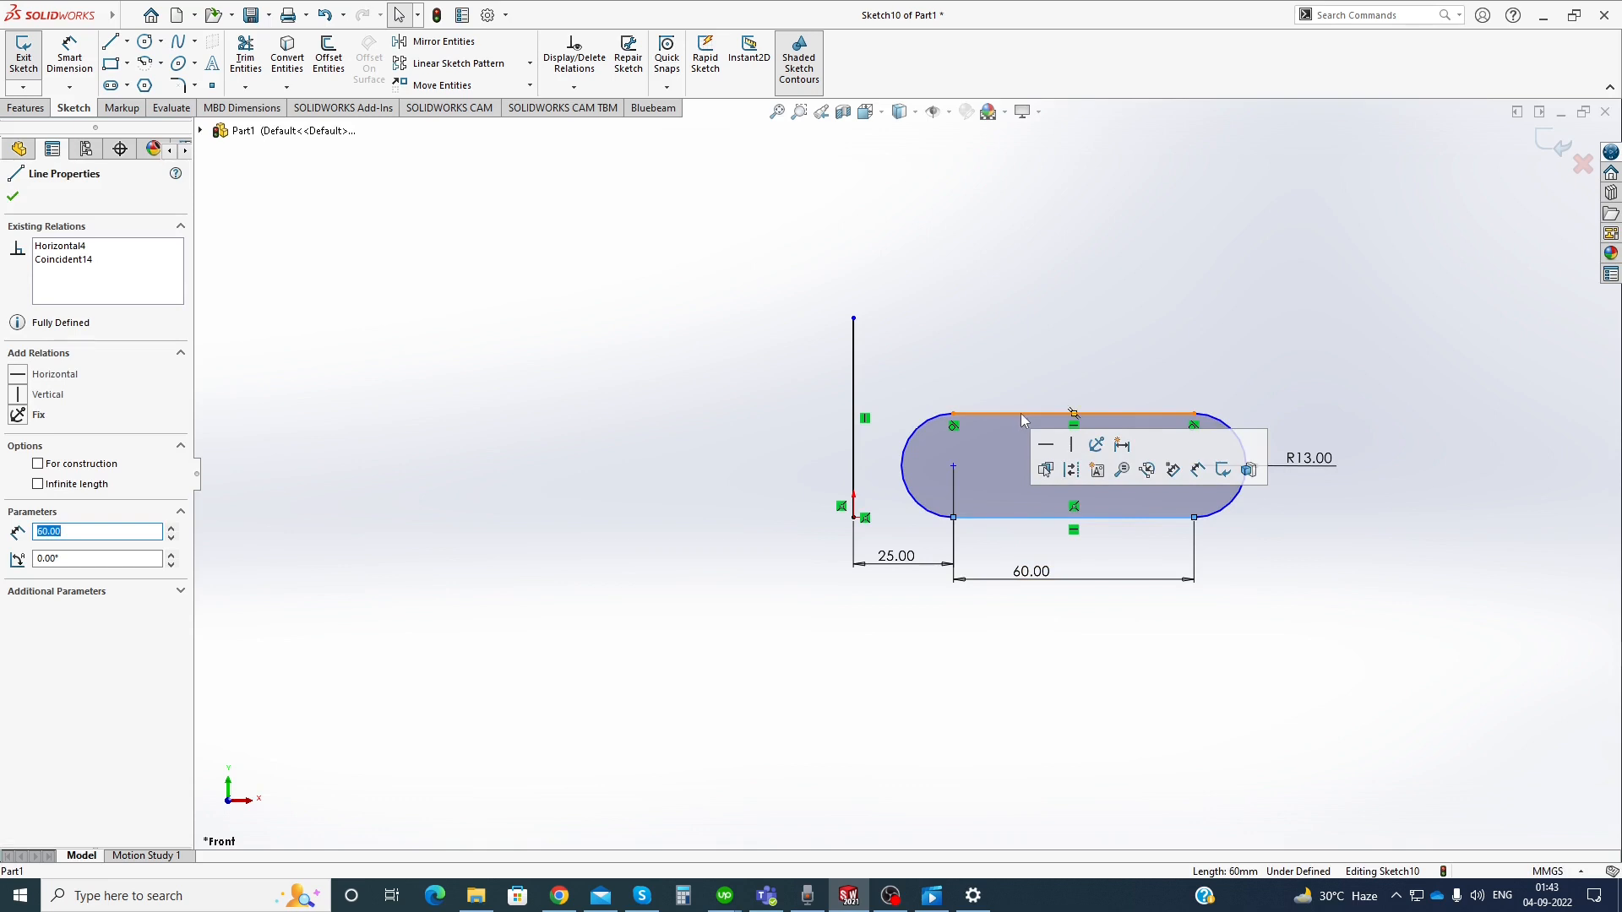
left_click(1308, 591)
scroll(1263, 466, "down", 5)
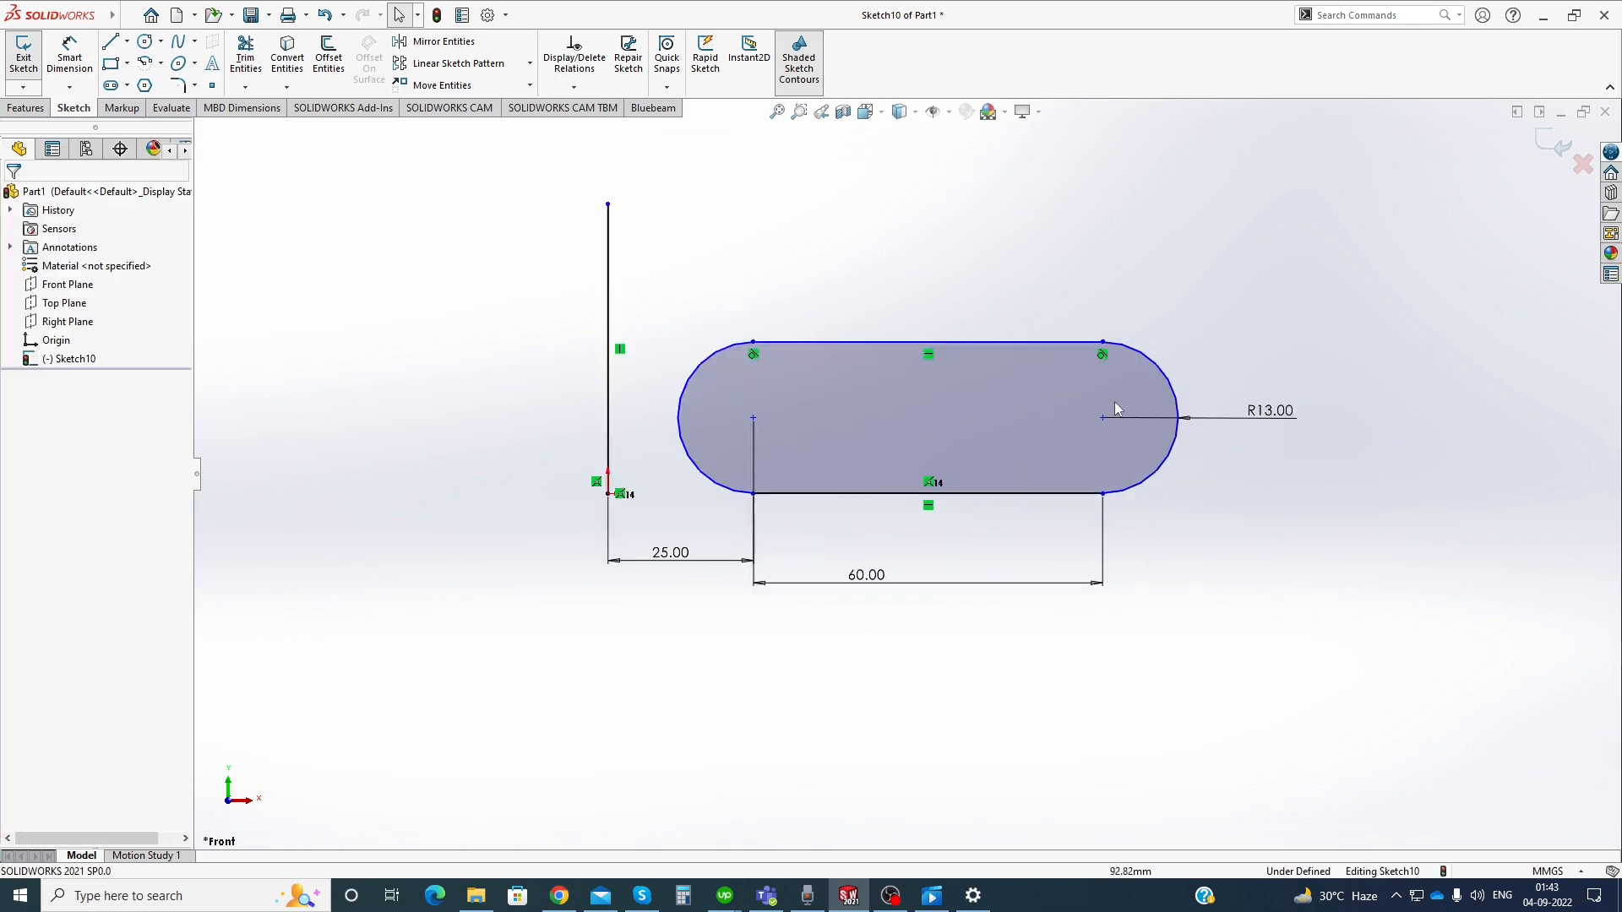
left_click(1008, 333)
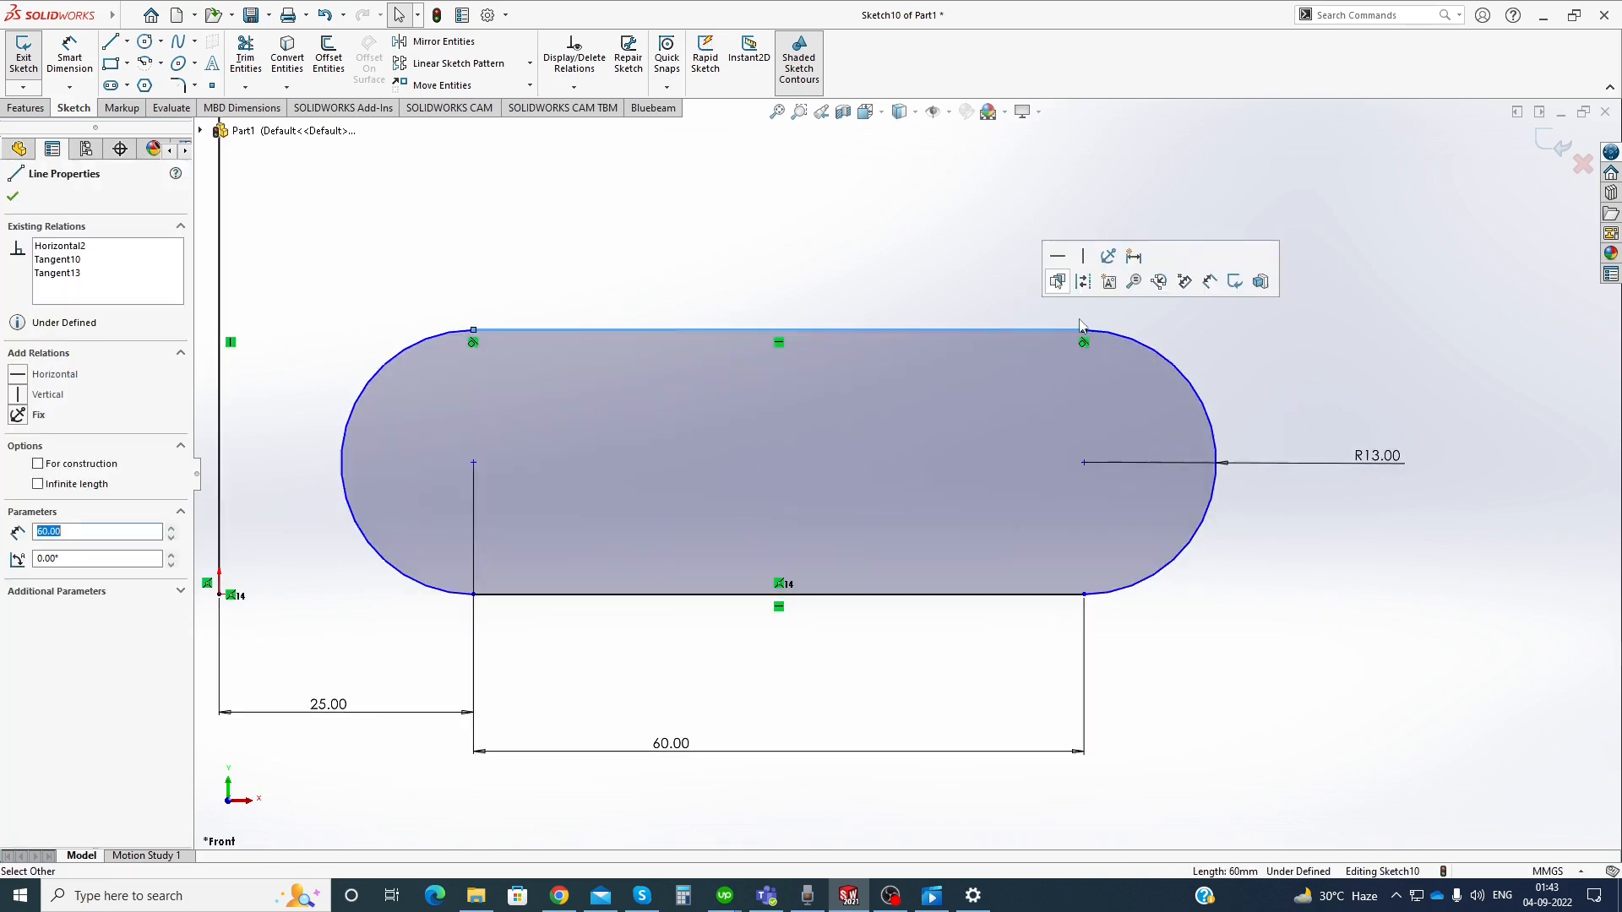
mouse_move(1084, 334)
left_mouse_down()
mouse_move(1164, 355)
mouse_move(1066, 348)
mouse_move(1160, 361)
mouse_move(1104, 340)
left_mouse_up()
left_click_drag(1152, 355, 1143, 348)
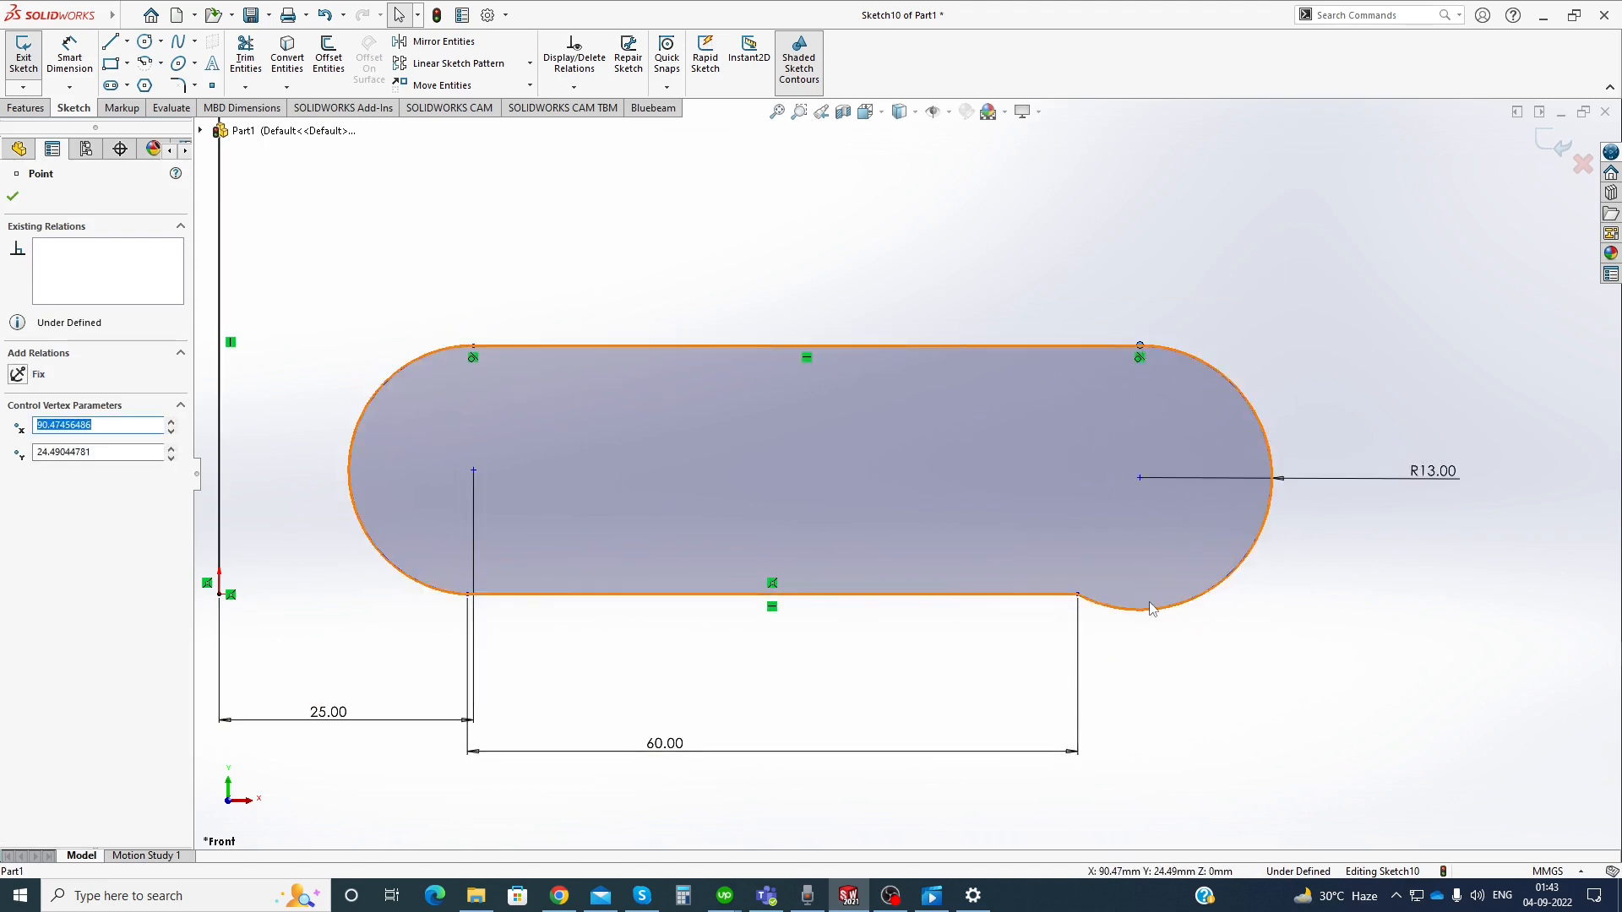
left_click(1134, 652)
Add a Tangent relation between the slot's right end arc and its lower line
left_click(1112, 609)
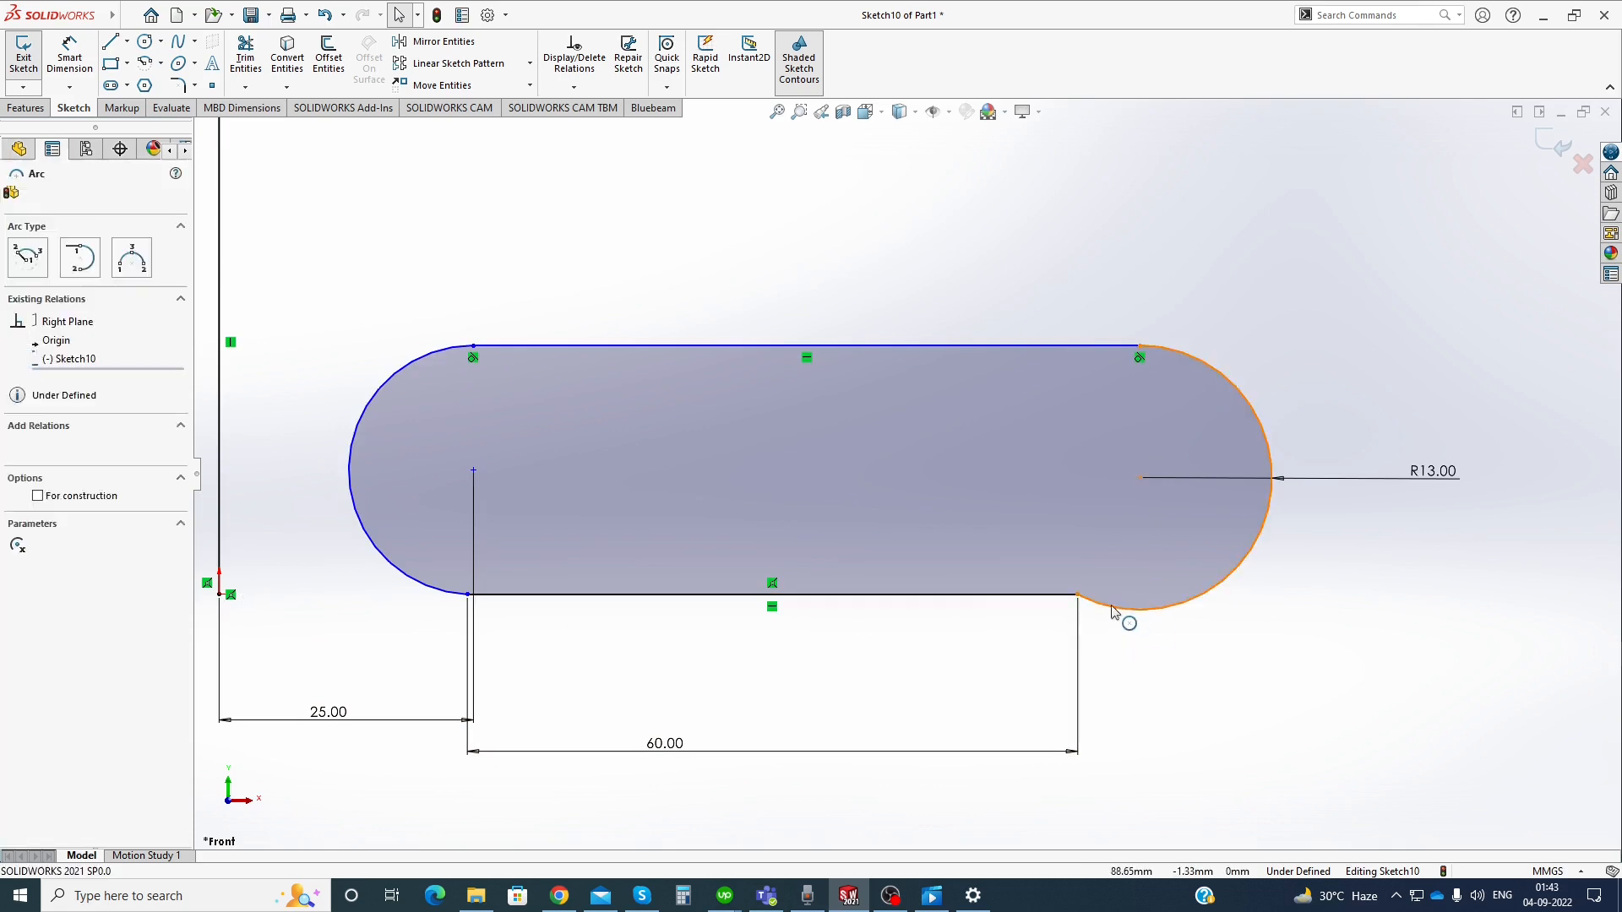
left_click(1074, 598, "ctrl")
left_click(1119, 521)
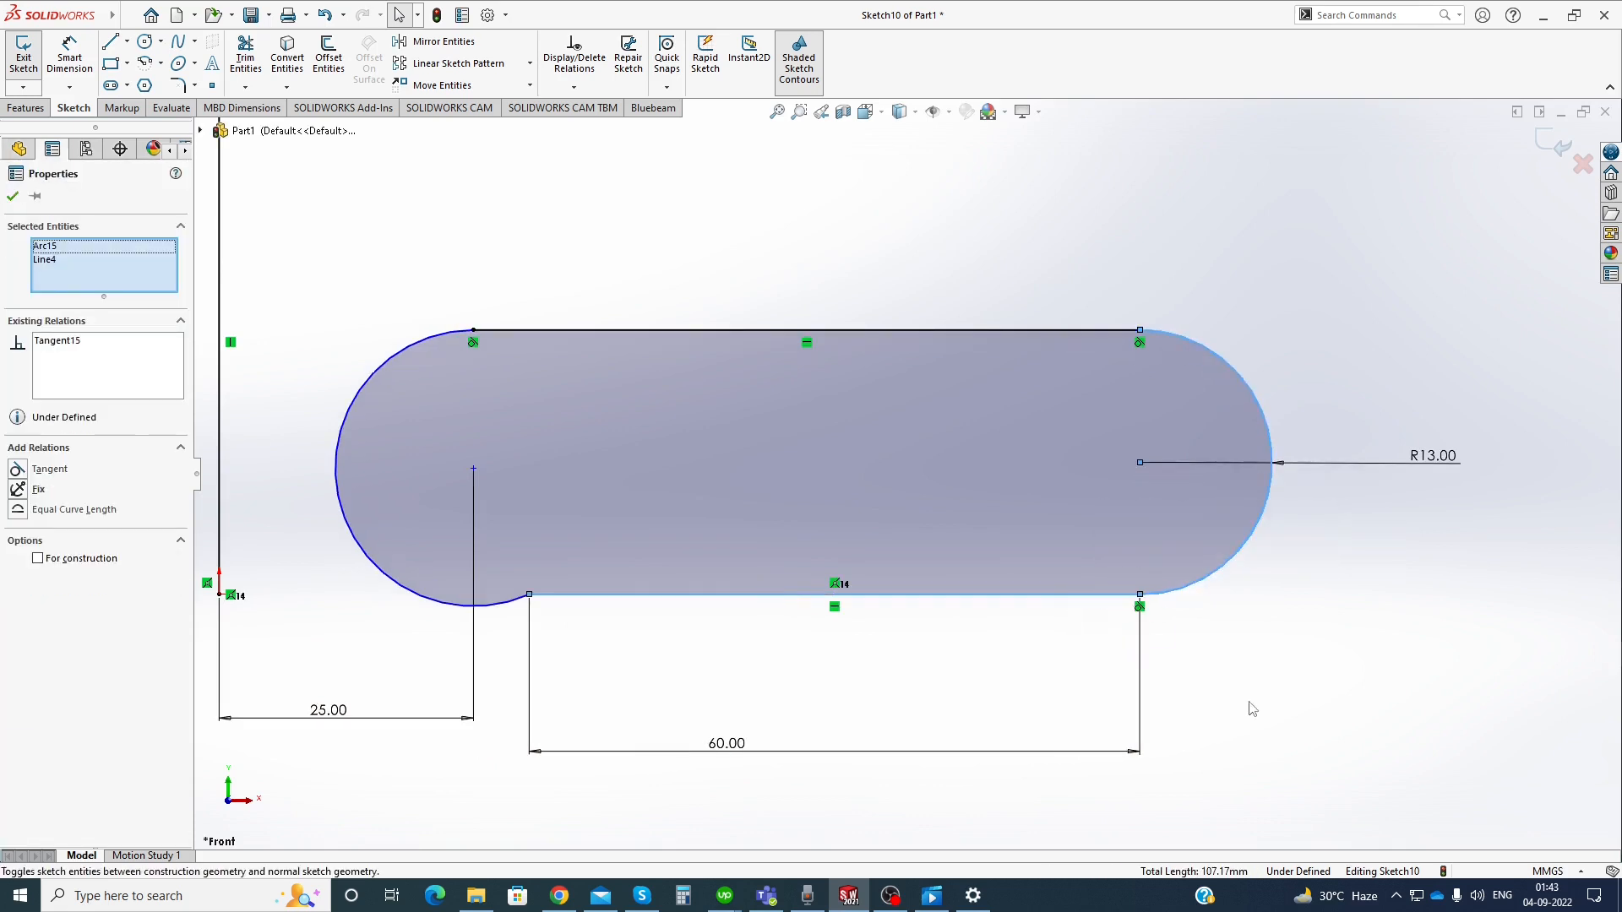
left_click(1252, 709)
Add a Tangent relation between the slot's left end arc and its lower line
left_click(600, 595)
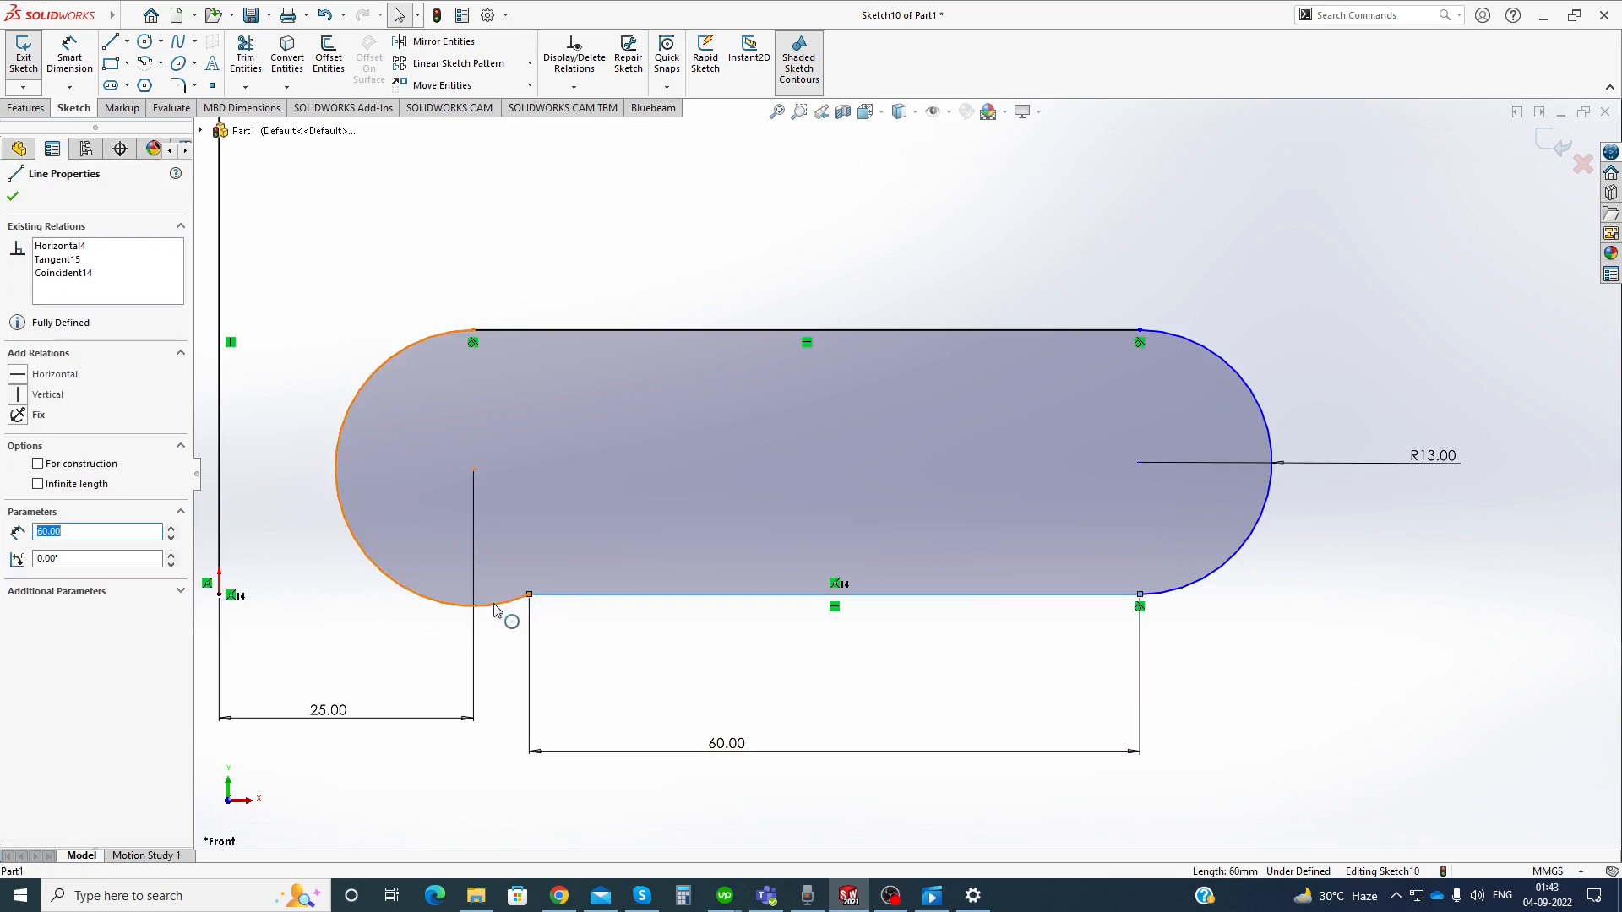
left_click(470, 604, "ctrl")
left_click(502, 528)
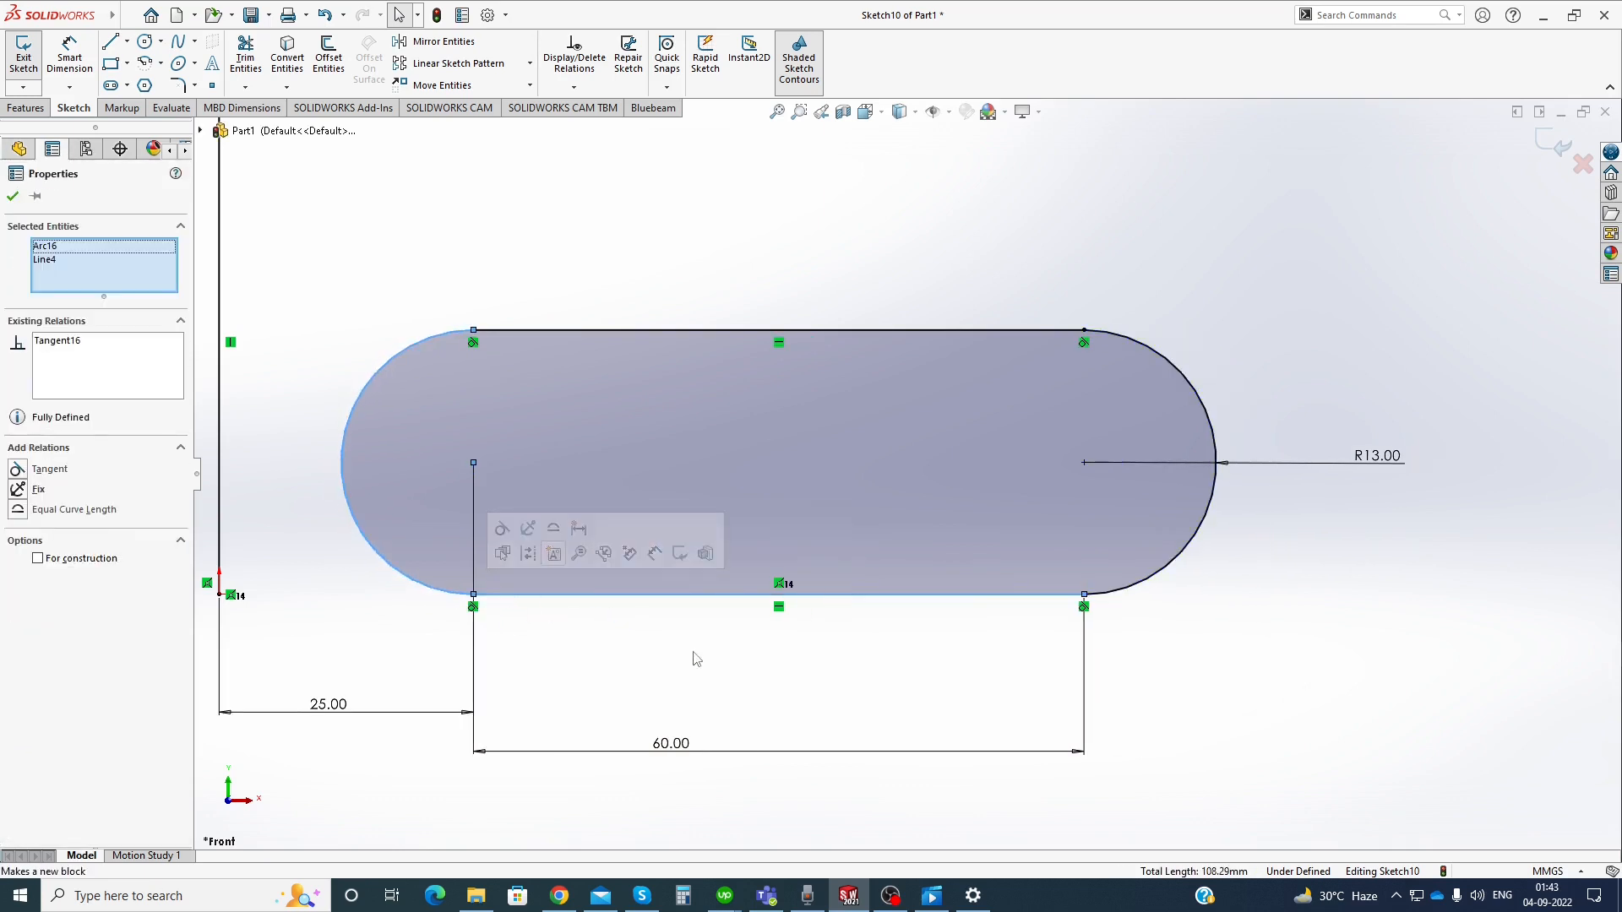
left_click(1338, 691)
scroll(1126, 389, "up", 5)
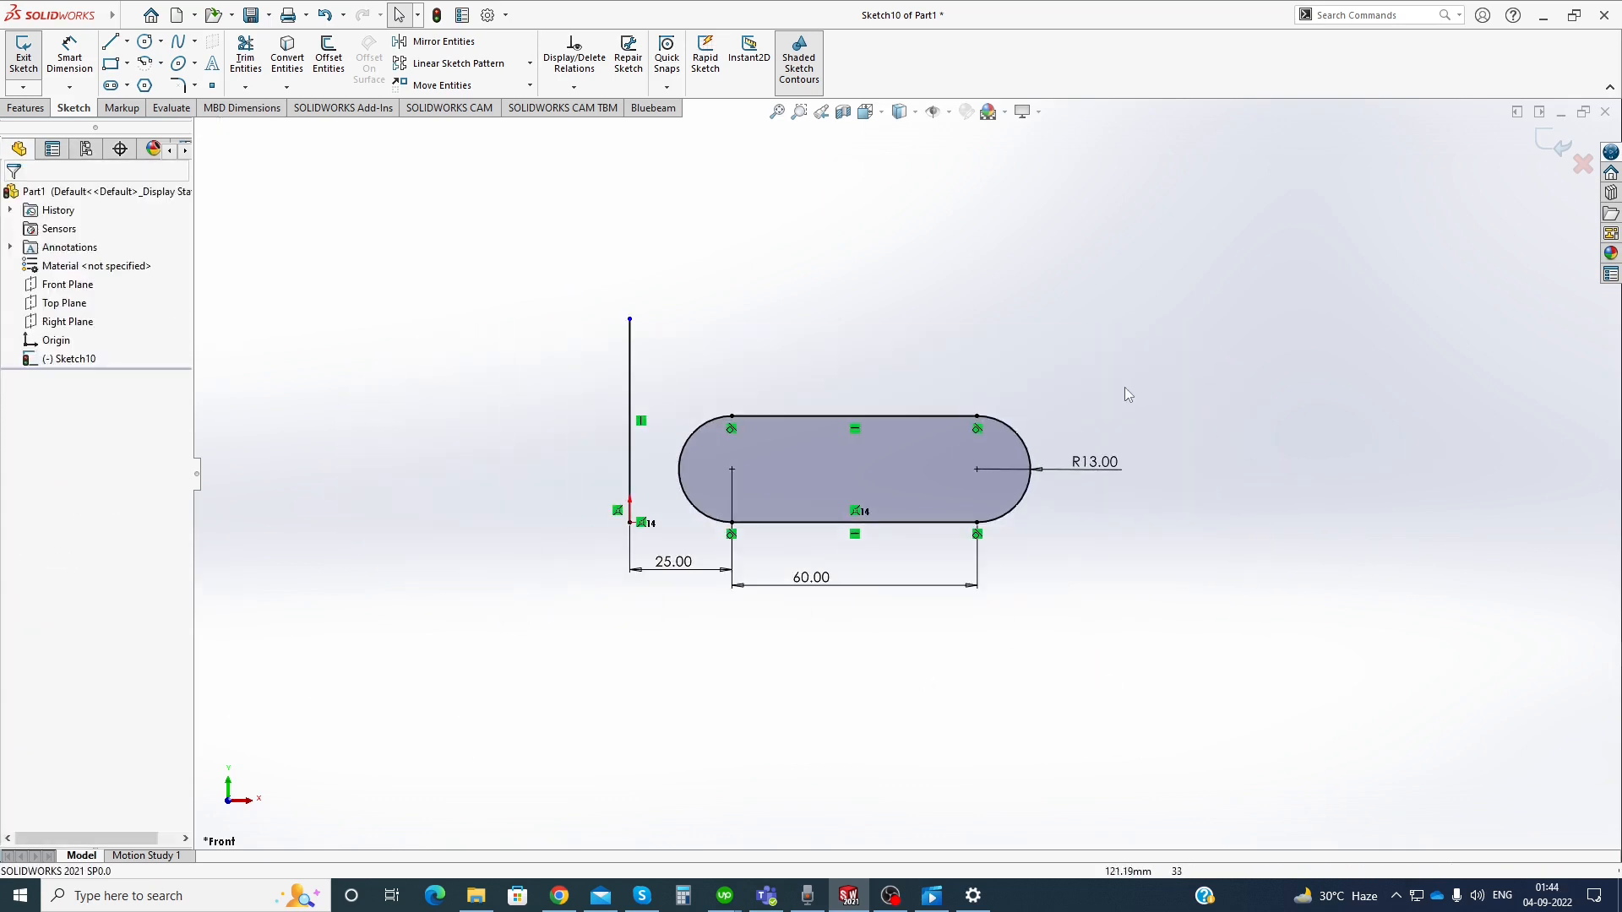
Mirror the whole slot outline about the vertical line with the Copy option turned off
scroll(836, 435, "down", 2)
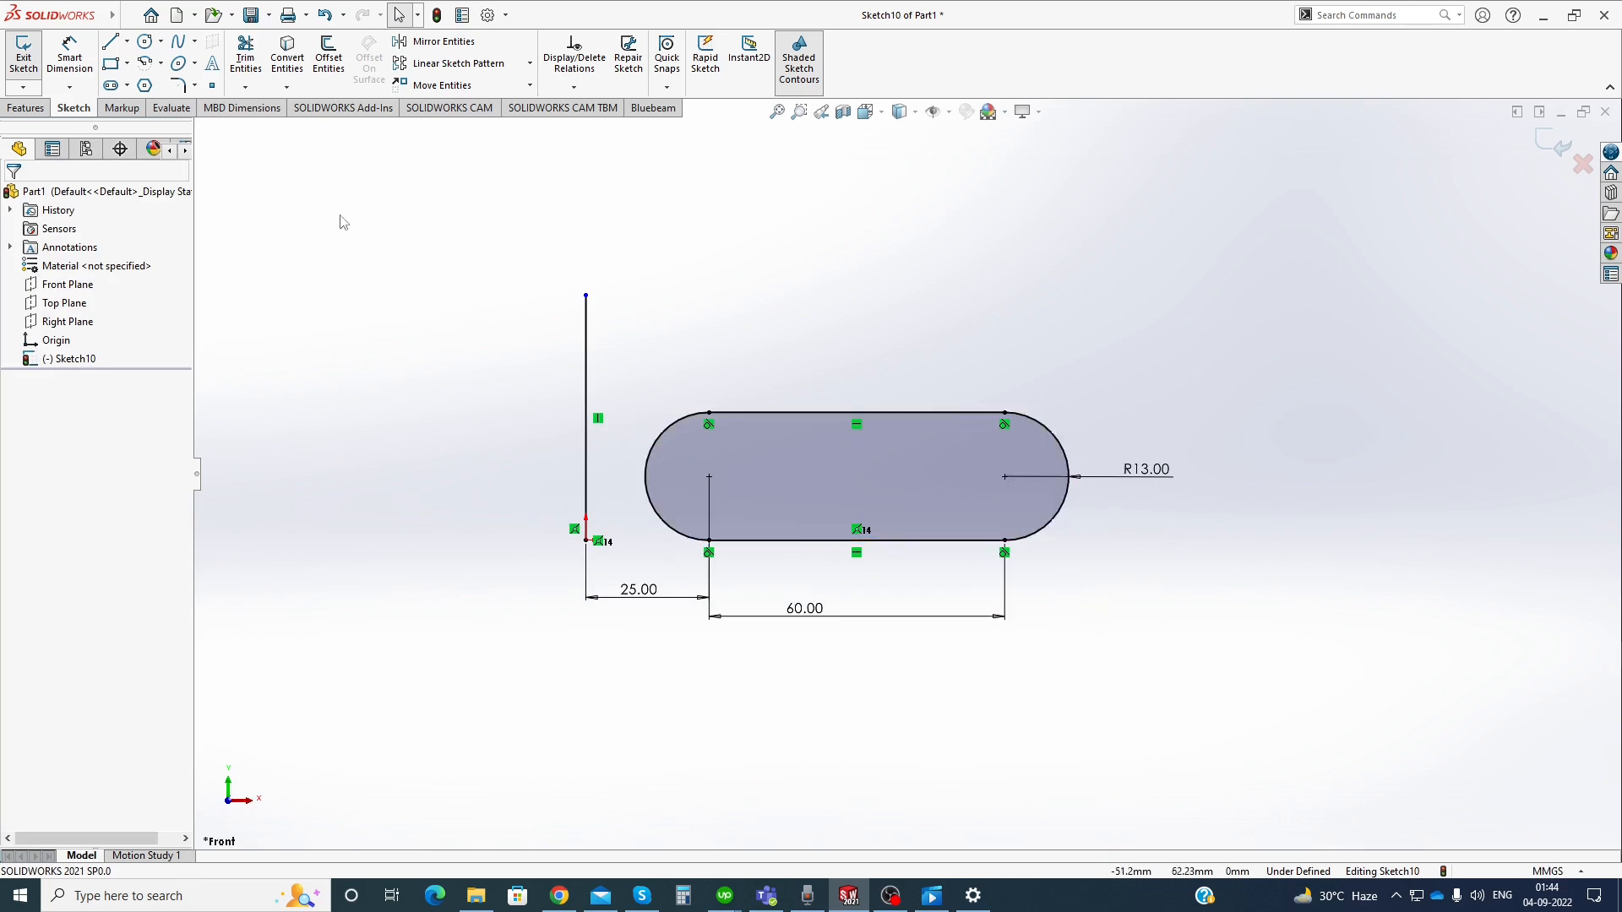
left_click(431, 42)
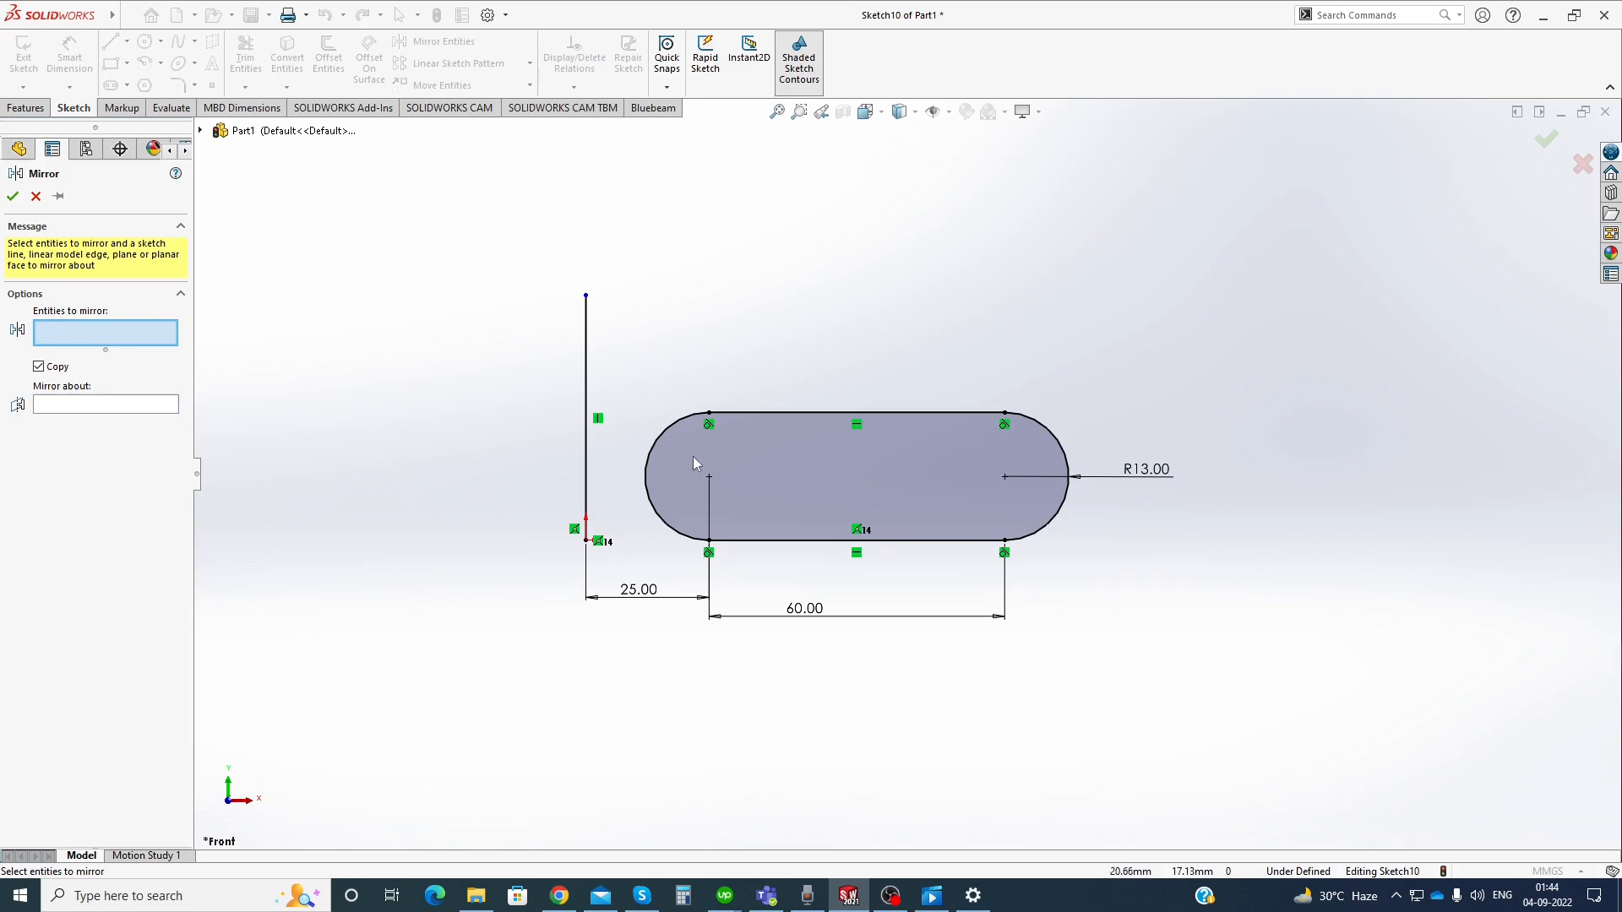
left_click(647, 461)
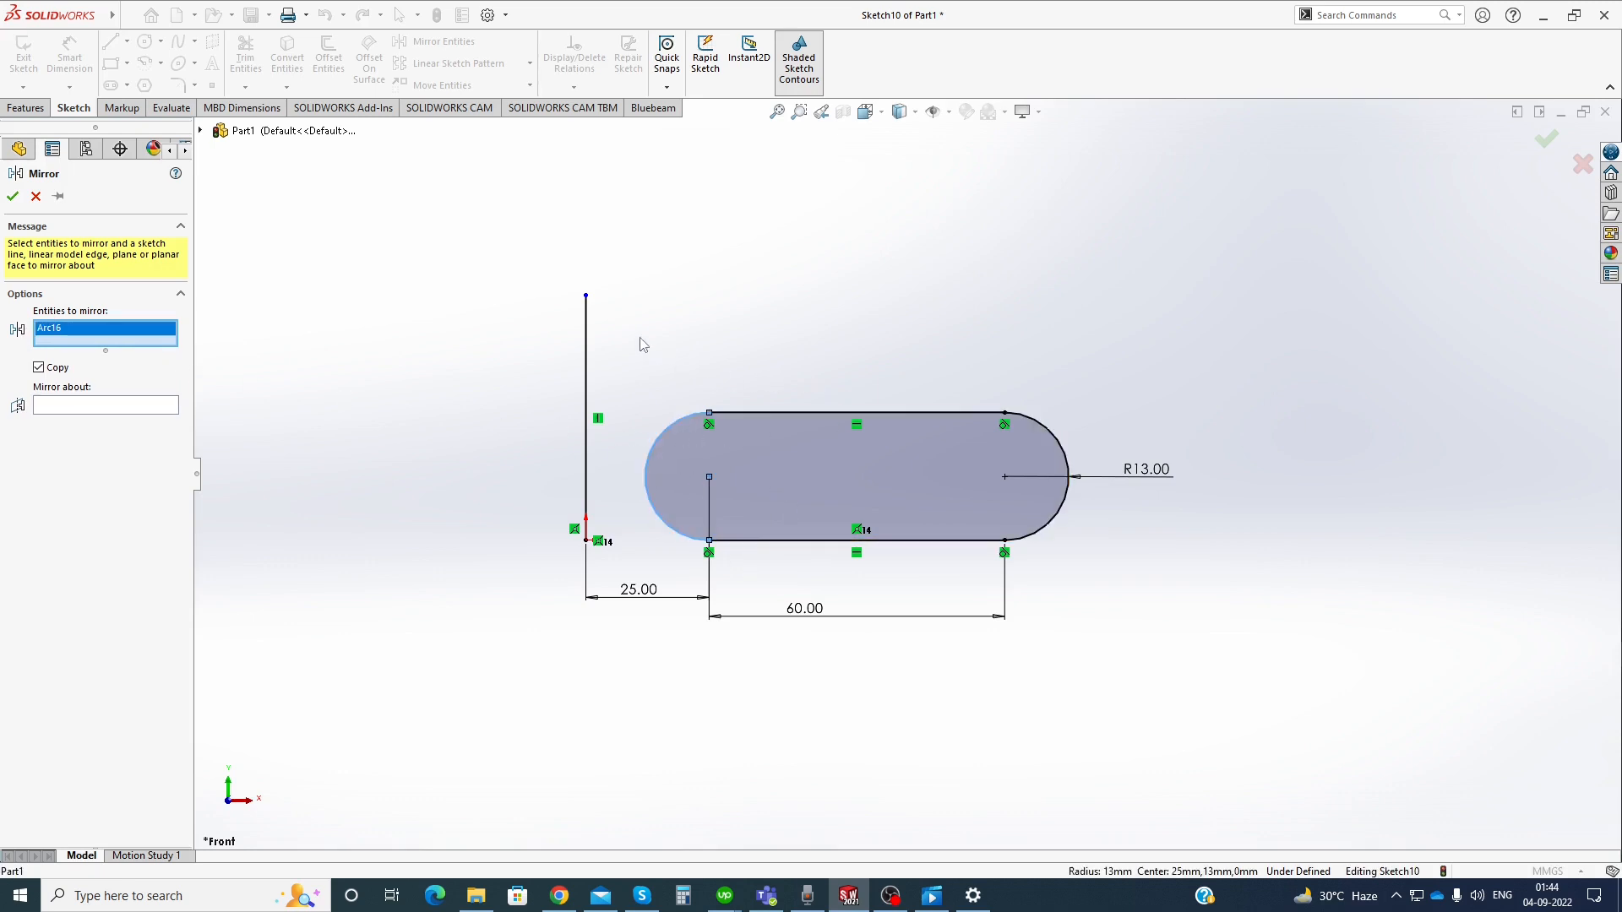
left_click_drag(769, 434, 1130, 574)
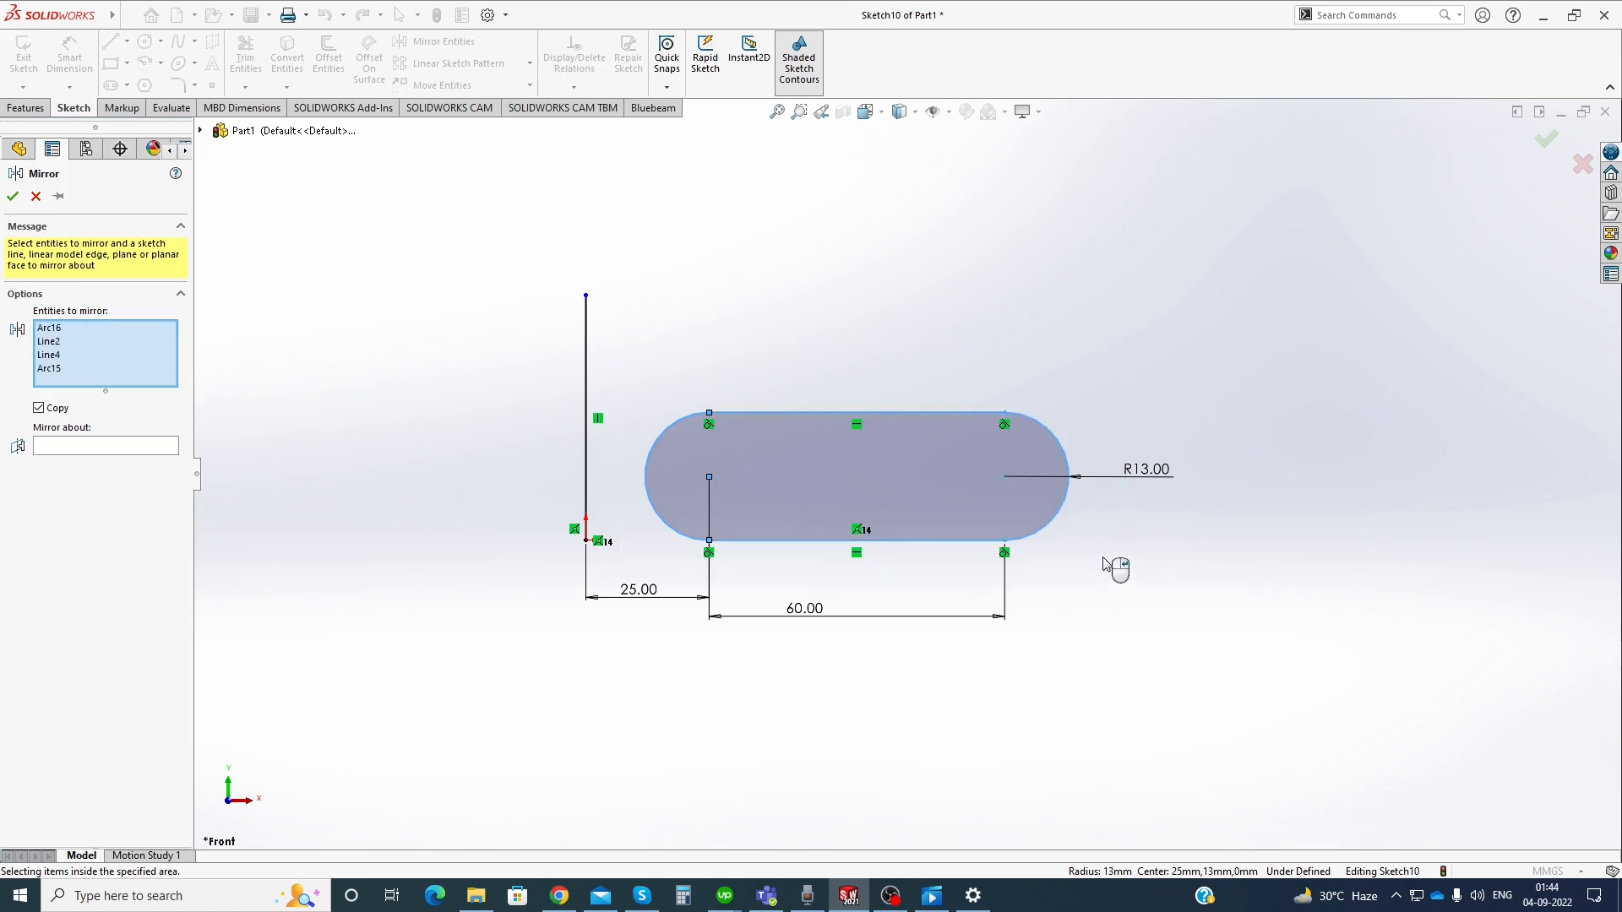
left_click(126, 446)
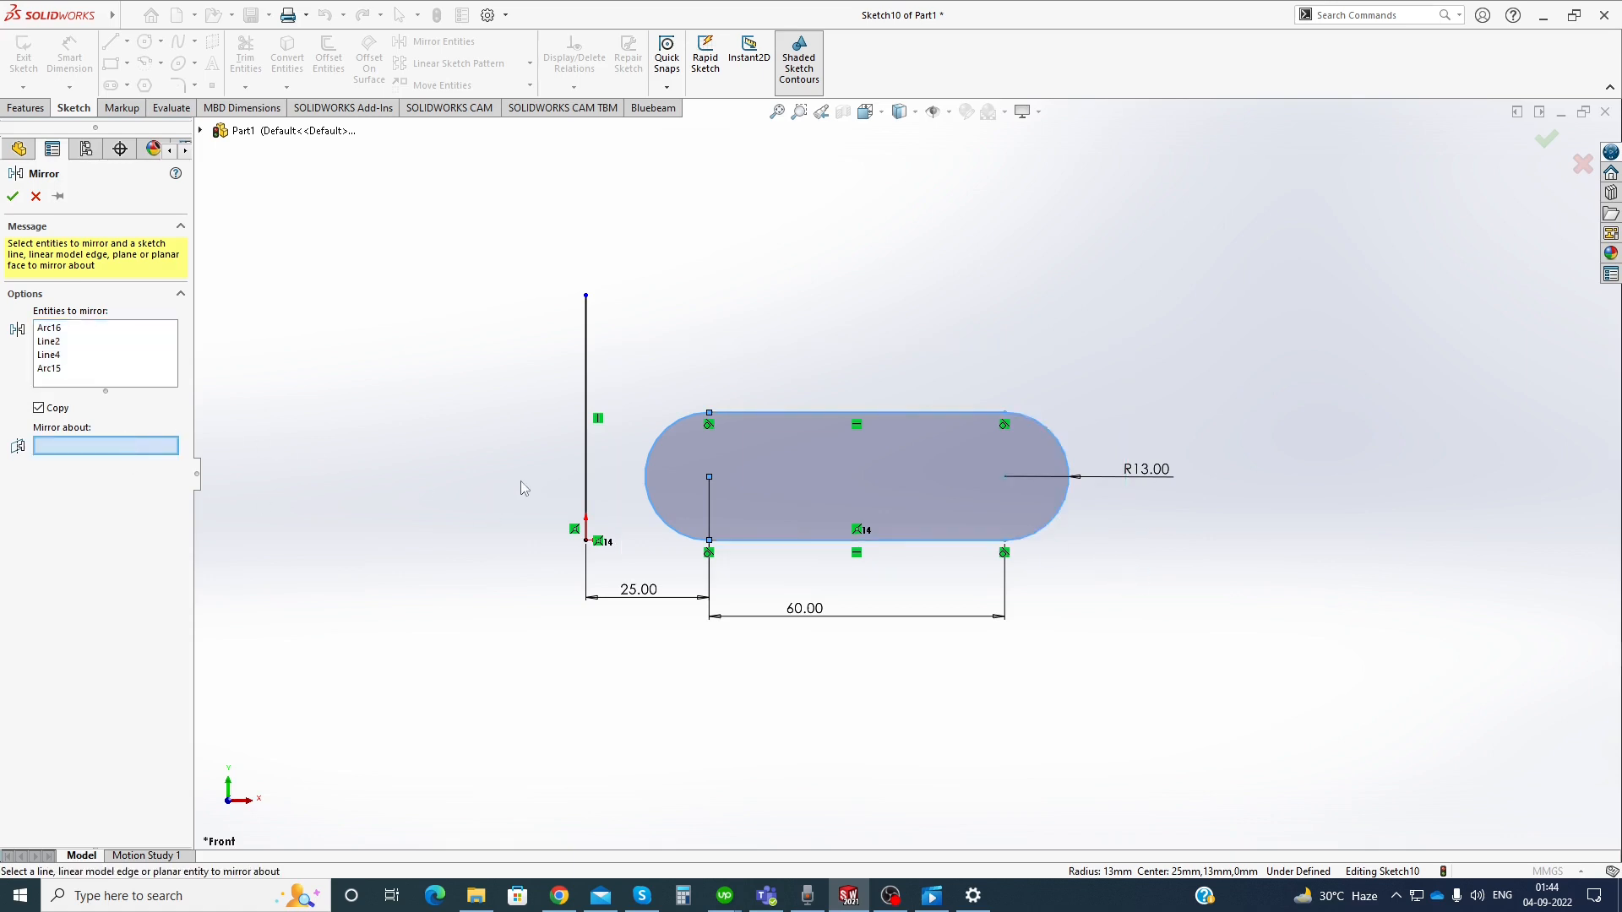
left_click(585, 451)
key("f")
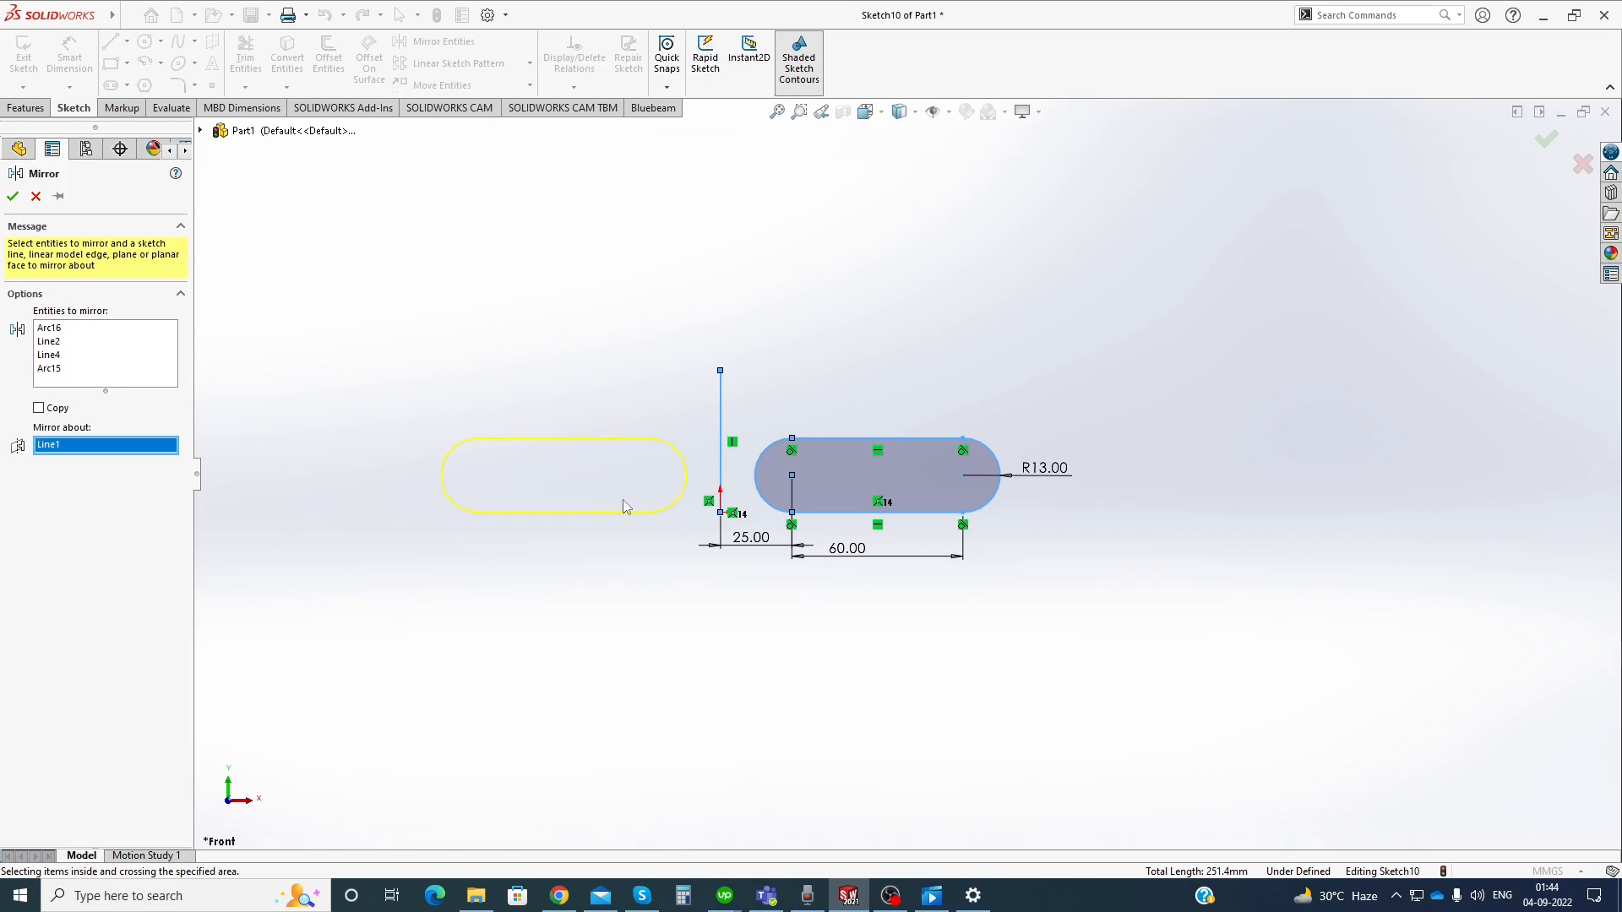
left_click(13, 197)
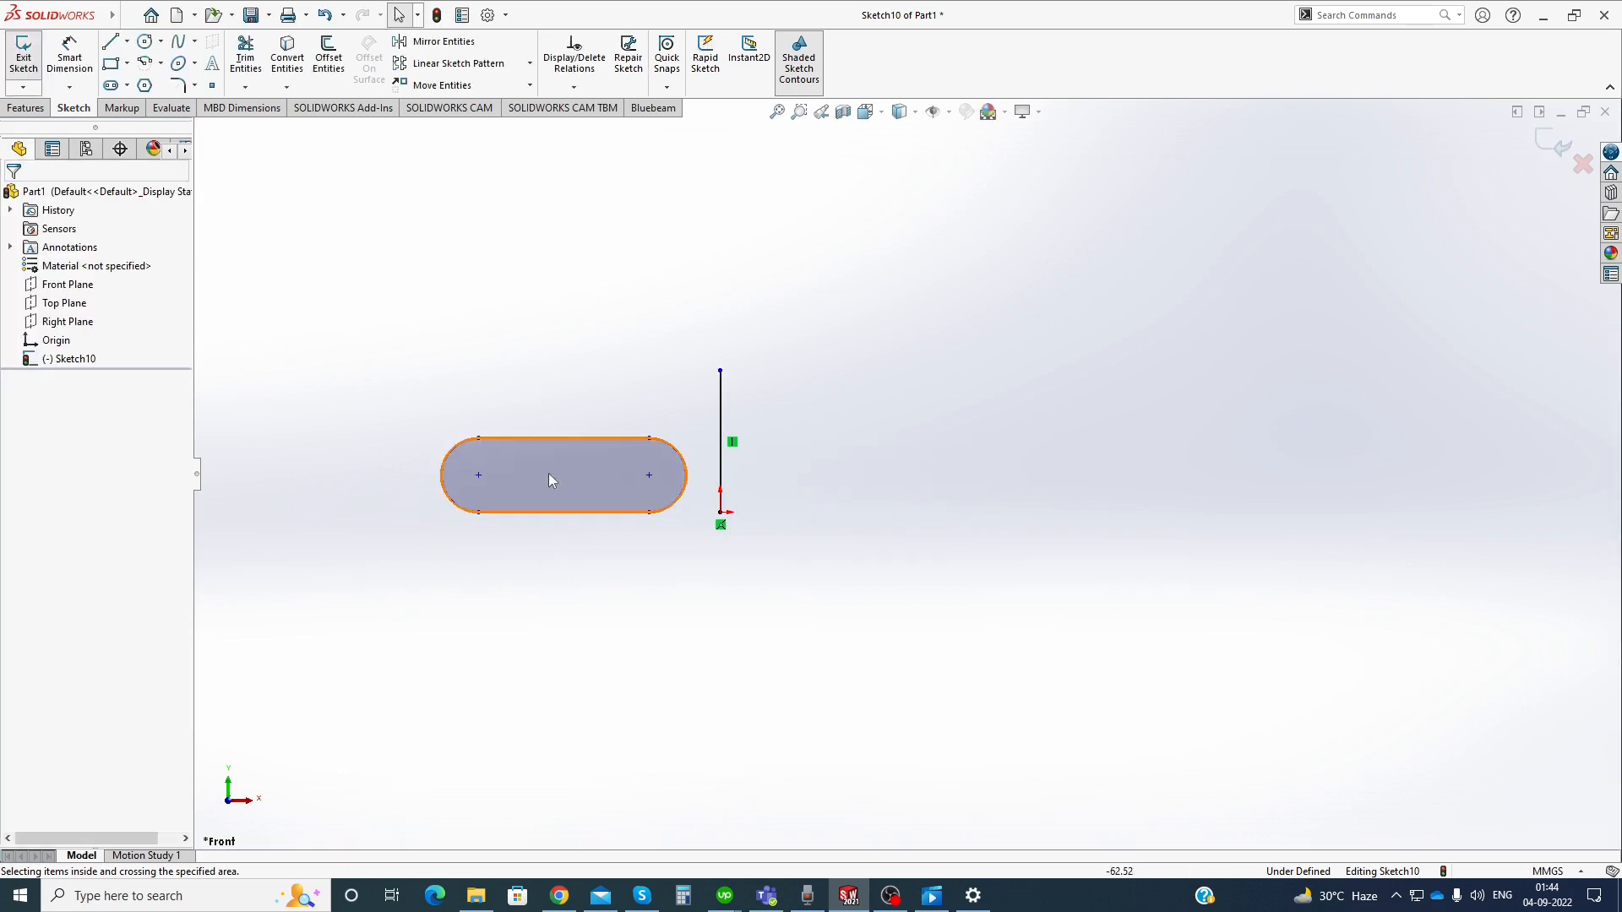
Stretch the vertical line's upper endpoint upward to a height of about 126 mm above the origin
left_click_drag(720, 372, 725, 148)
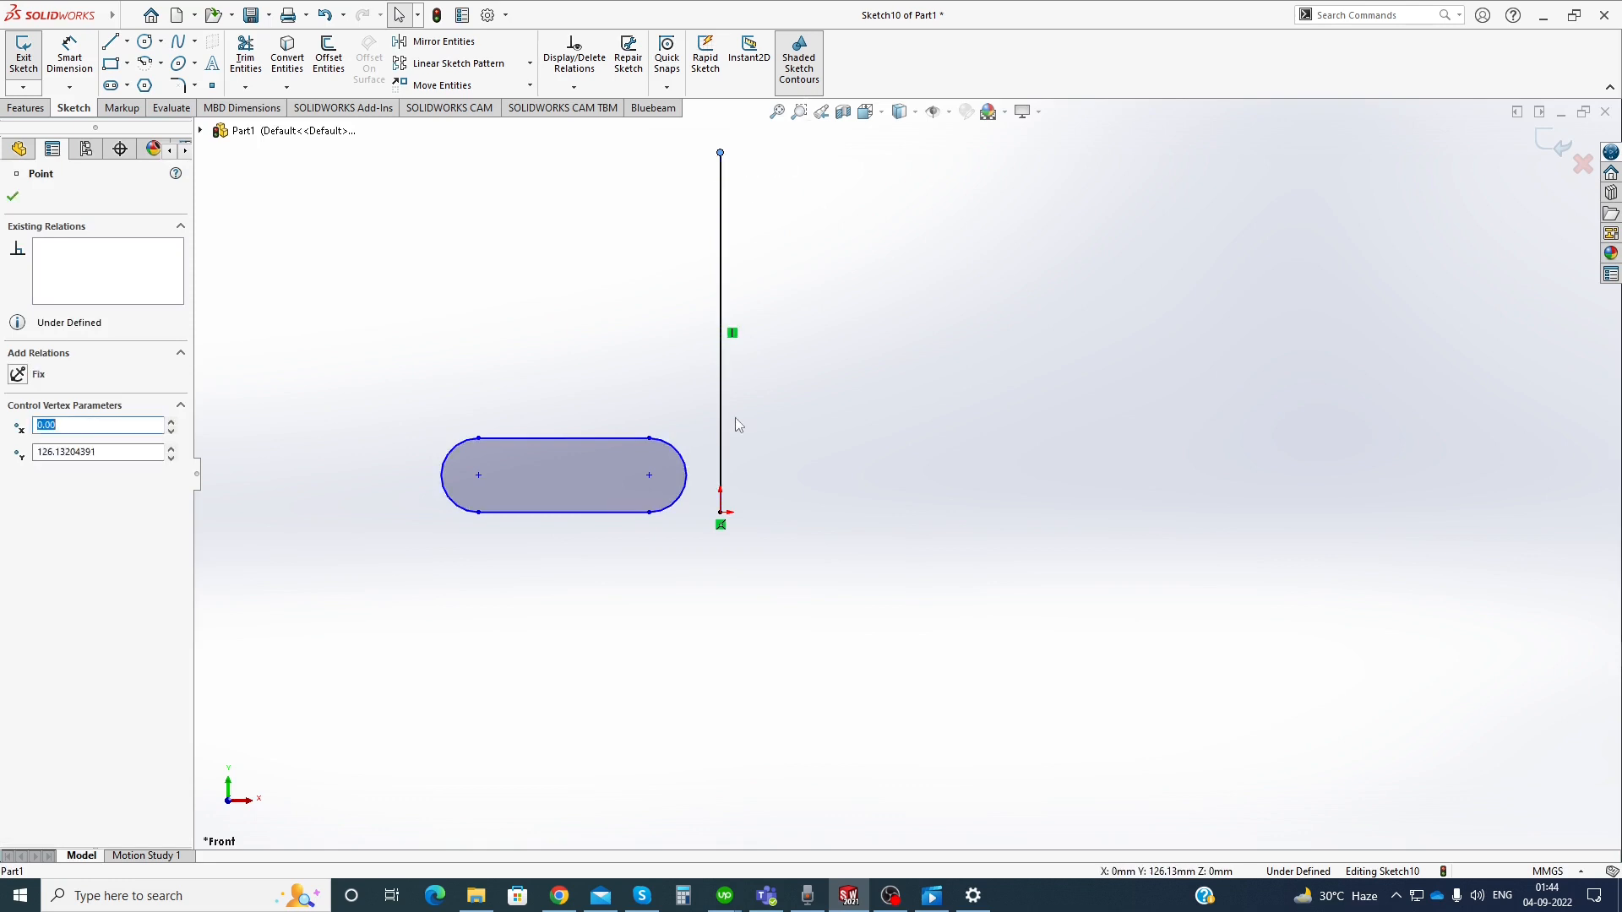
key("z")
left_click(654, 258)
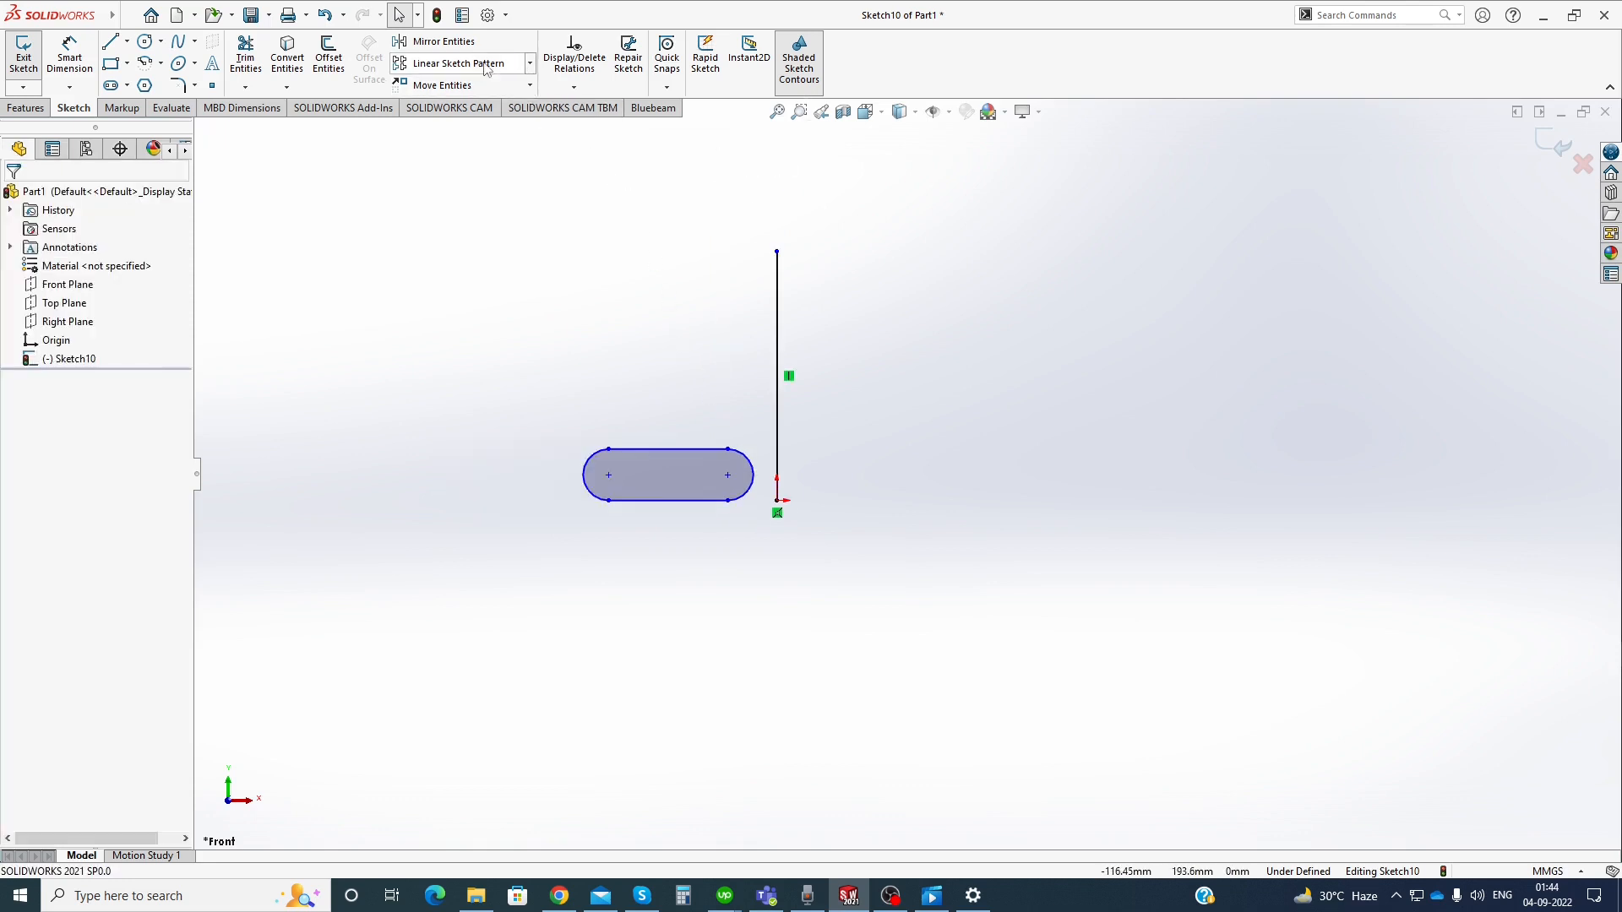
Set up a linear sketch pattern along the X-axis with 100 mm spacing
left_click(531, 65)
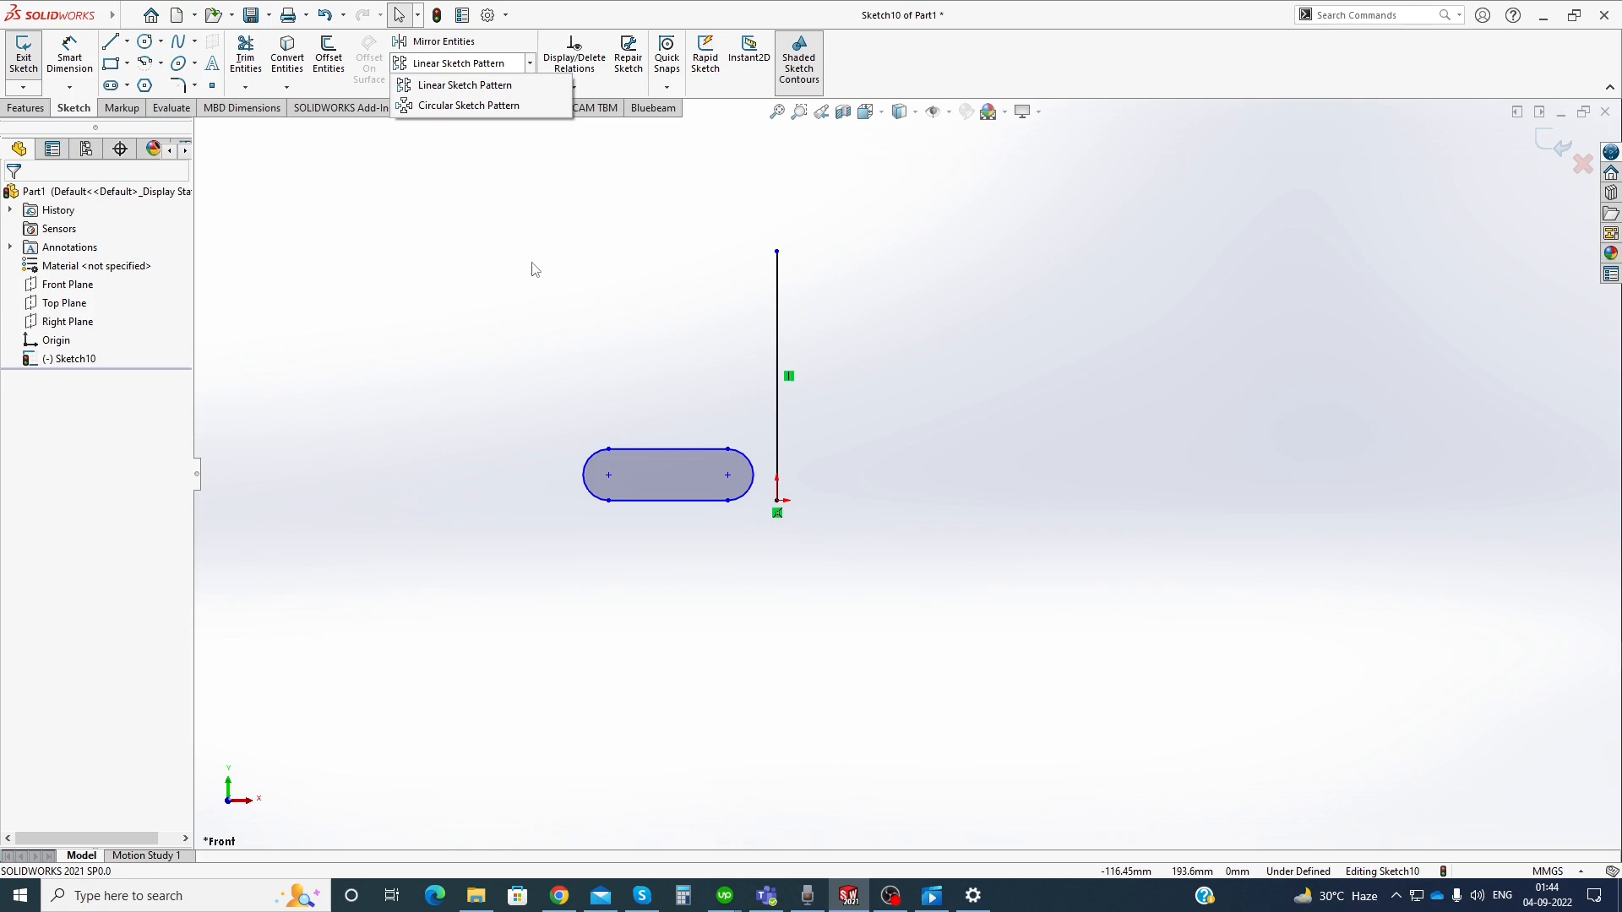
left_click(463, 86)
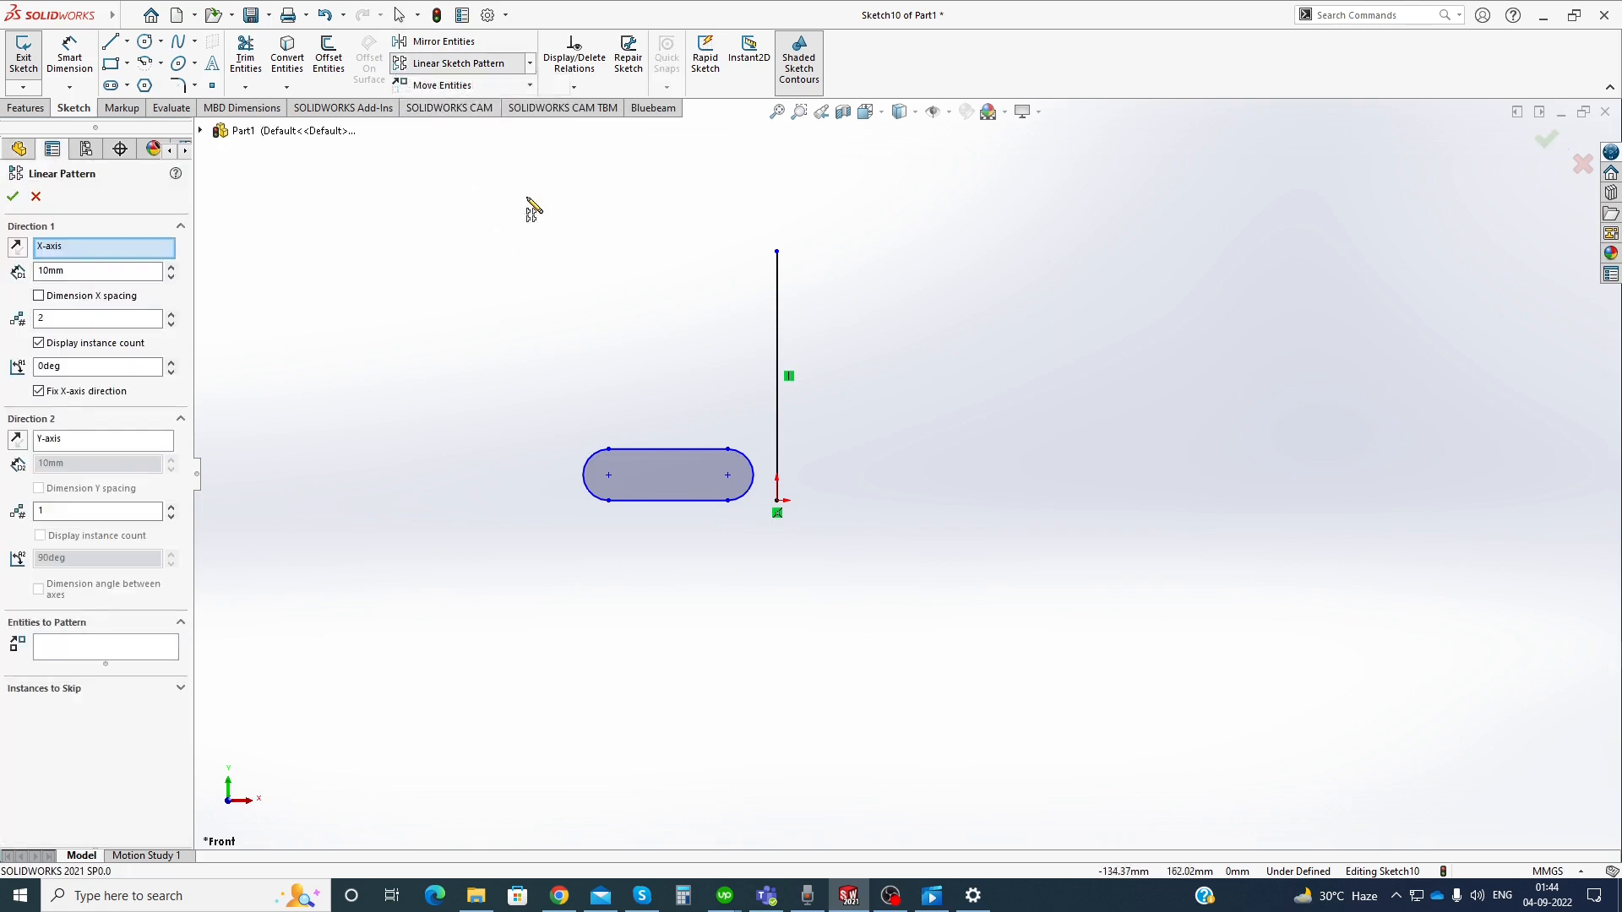
scroll(528, 511, "up", 1)
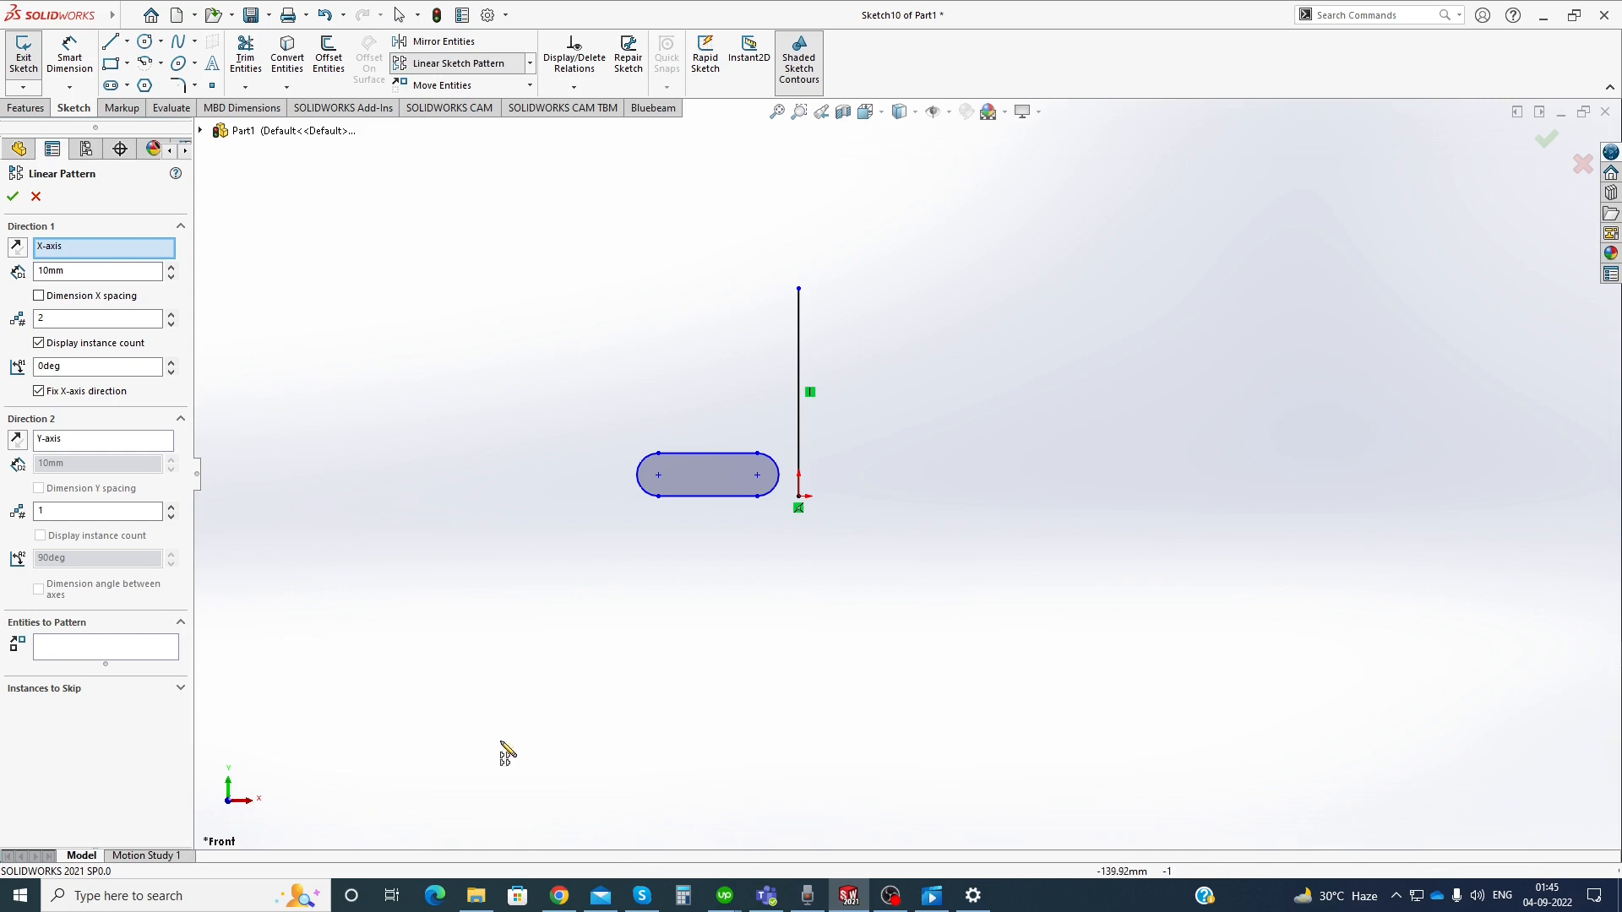
double_click(122, 274)
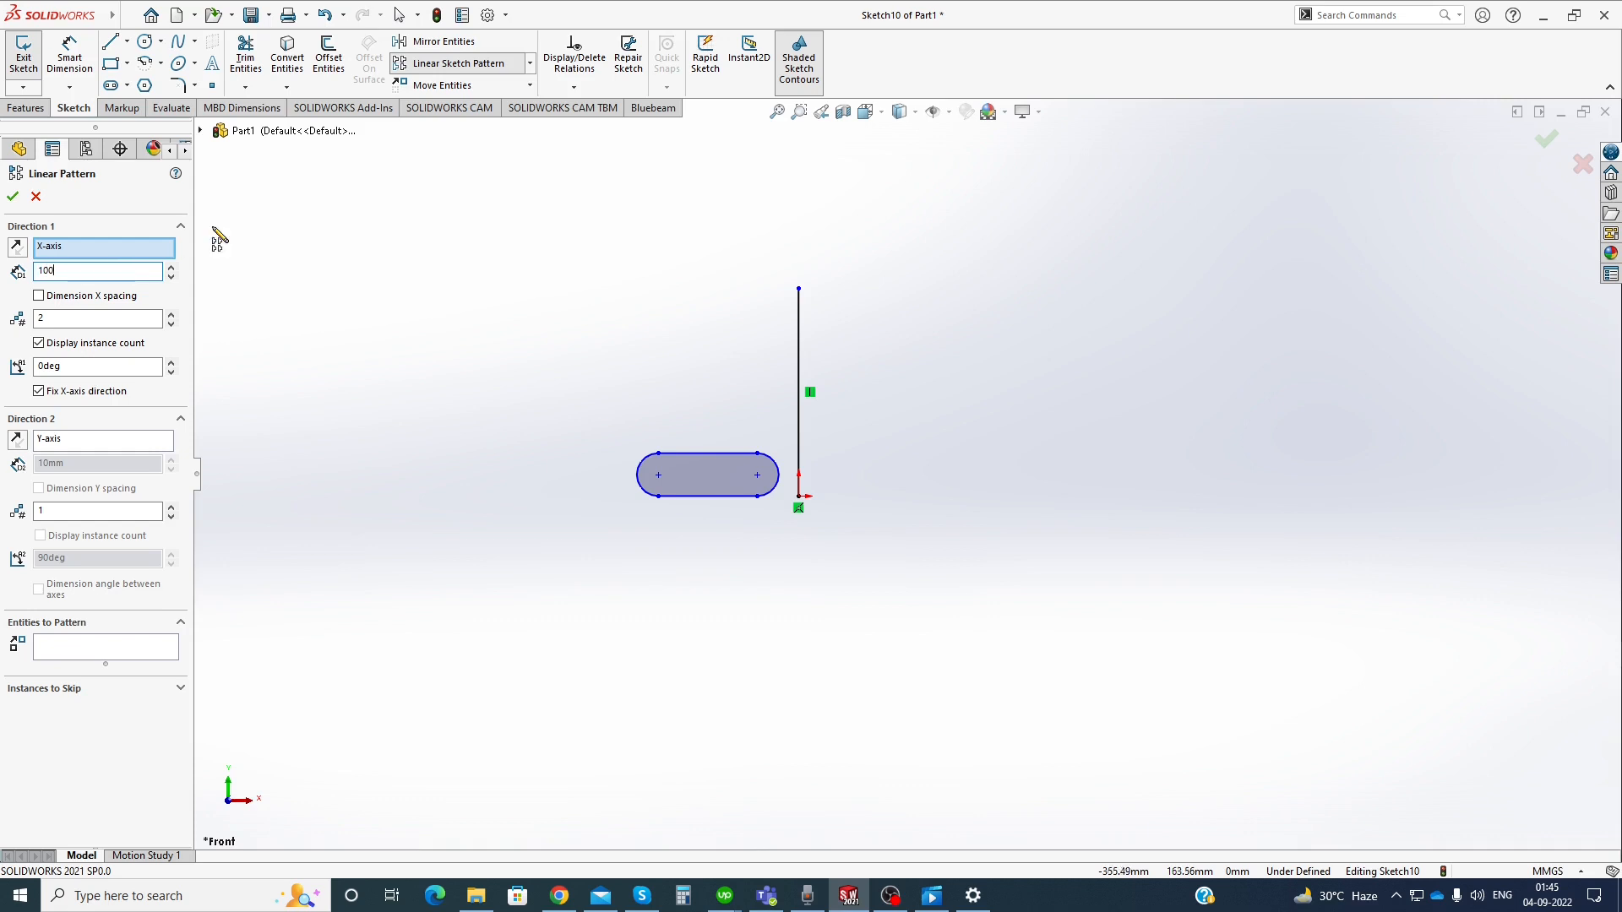
key("Return")
Pattern all four edges of the slot with three instances and apply the linear pattern
left_click(93, 648)
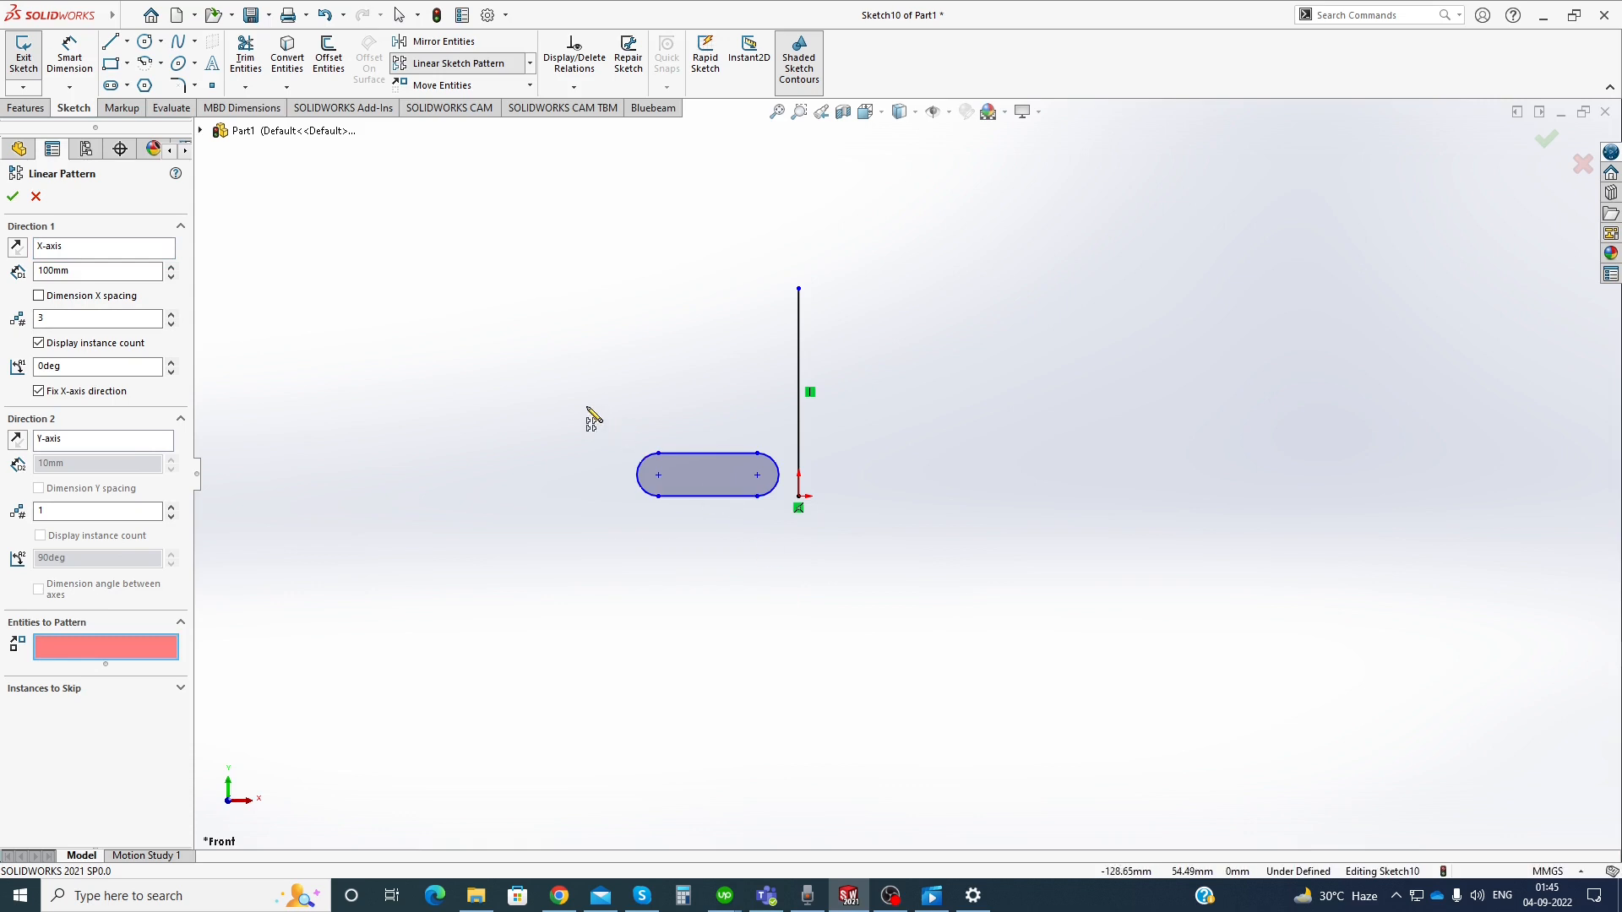
left_click(771, 493)
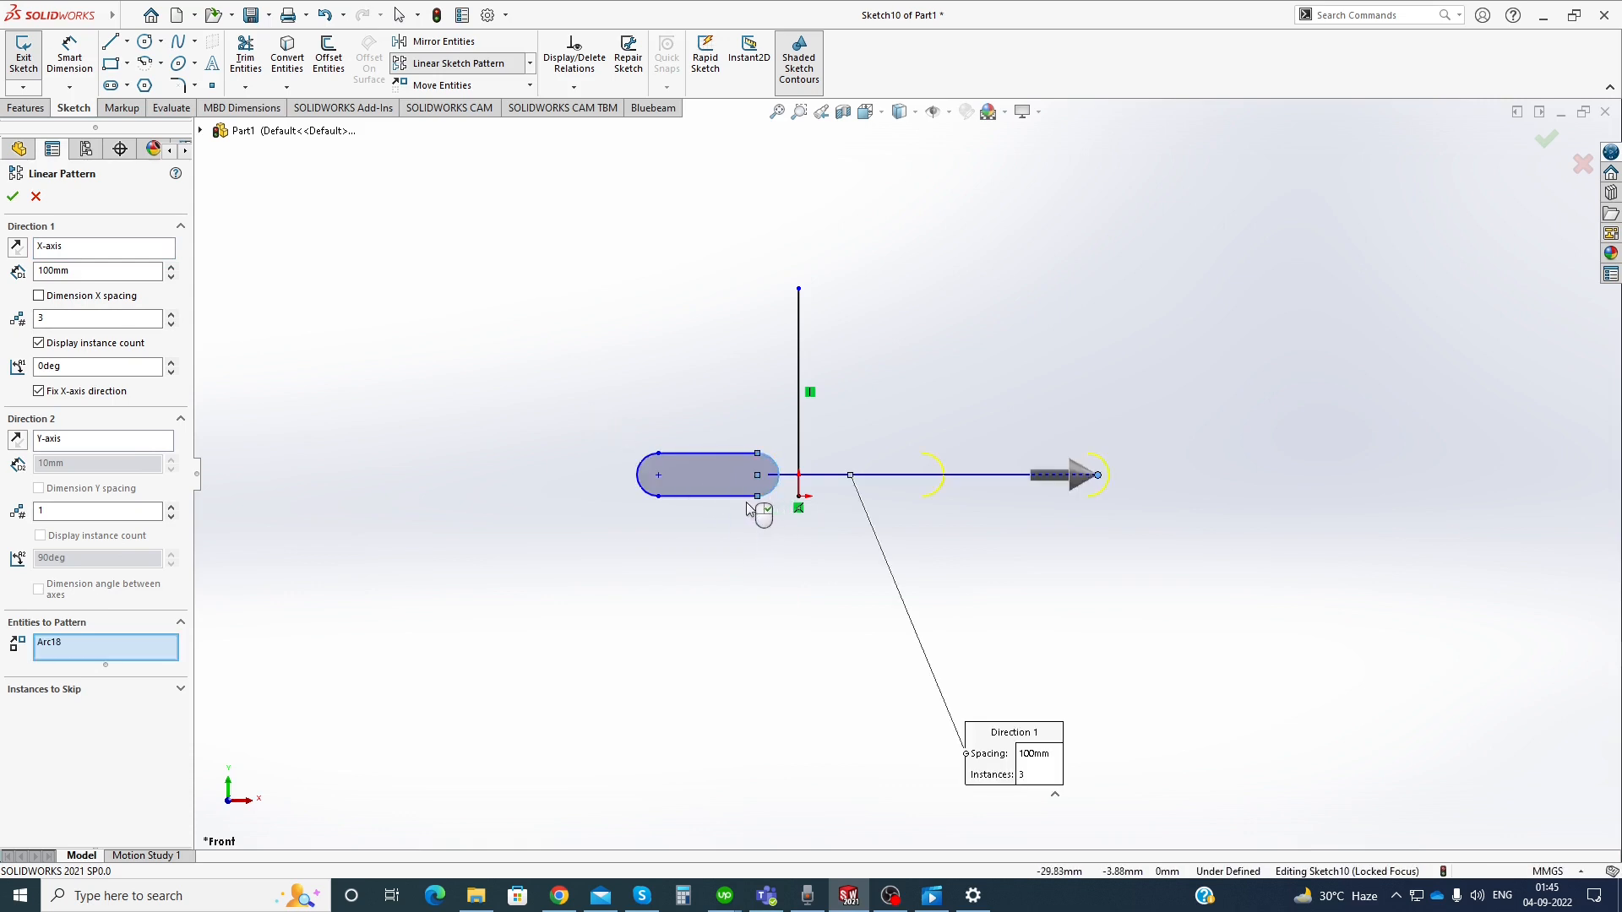
left_click(741, 499)
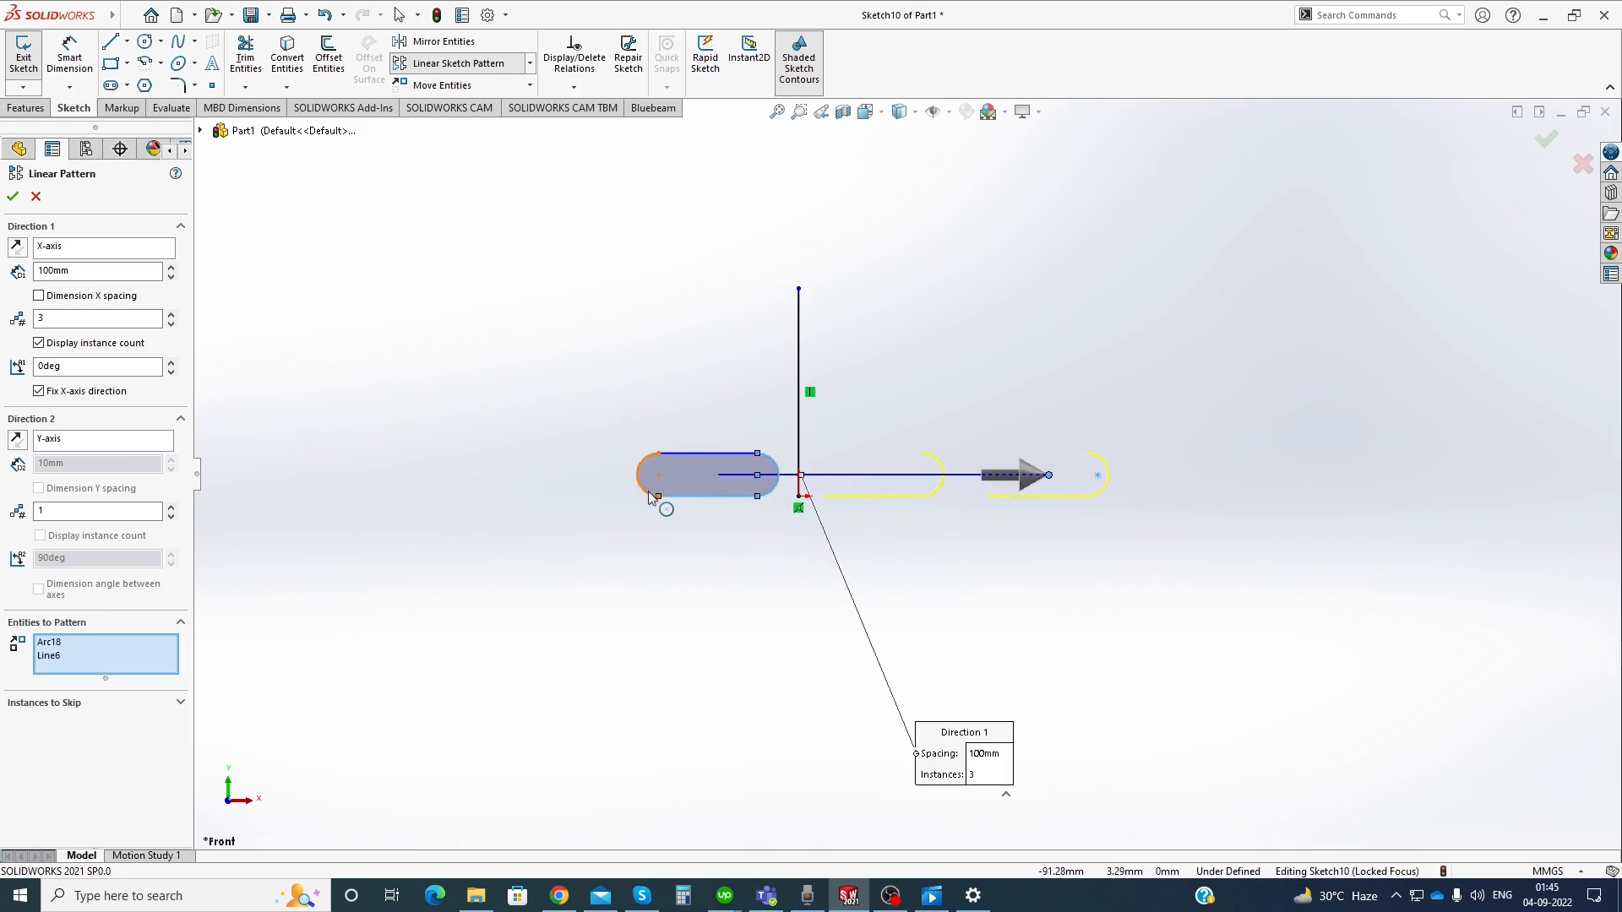
left_click(649, 492)
left_click(724, 497)
scroll(935, 507, "down", 3)
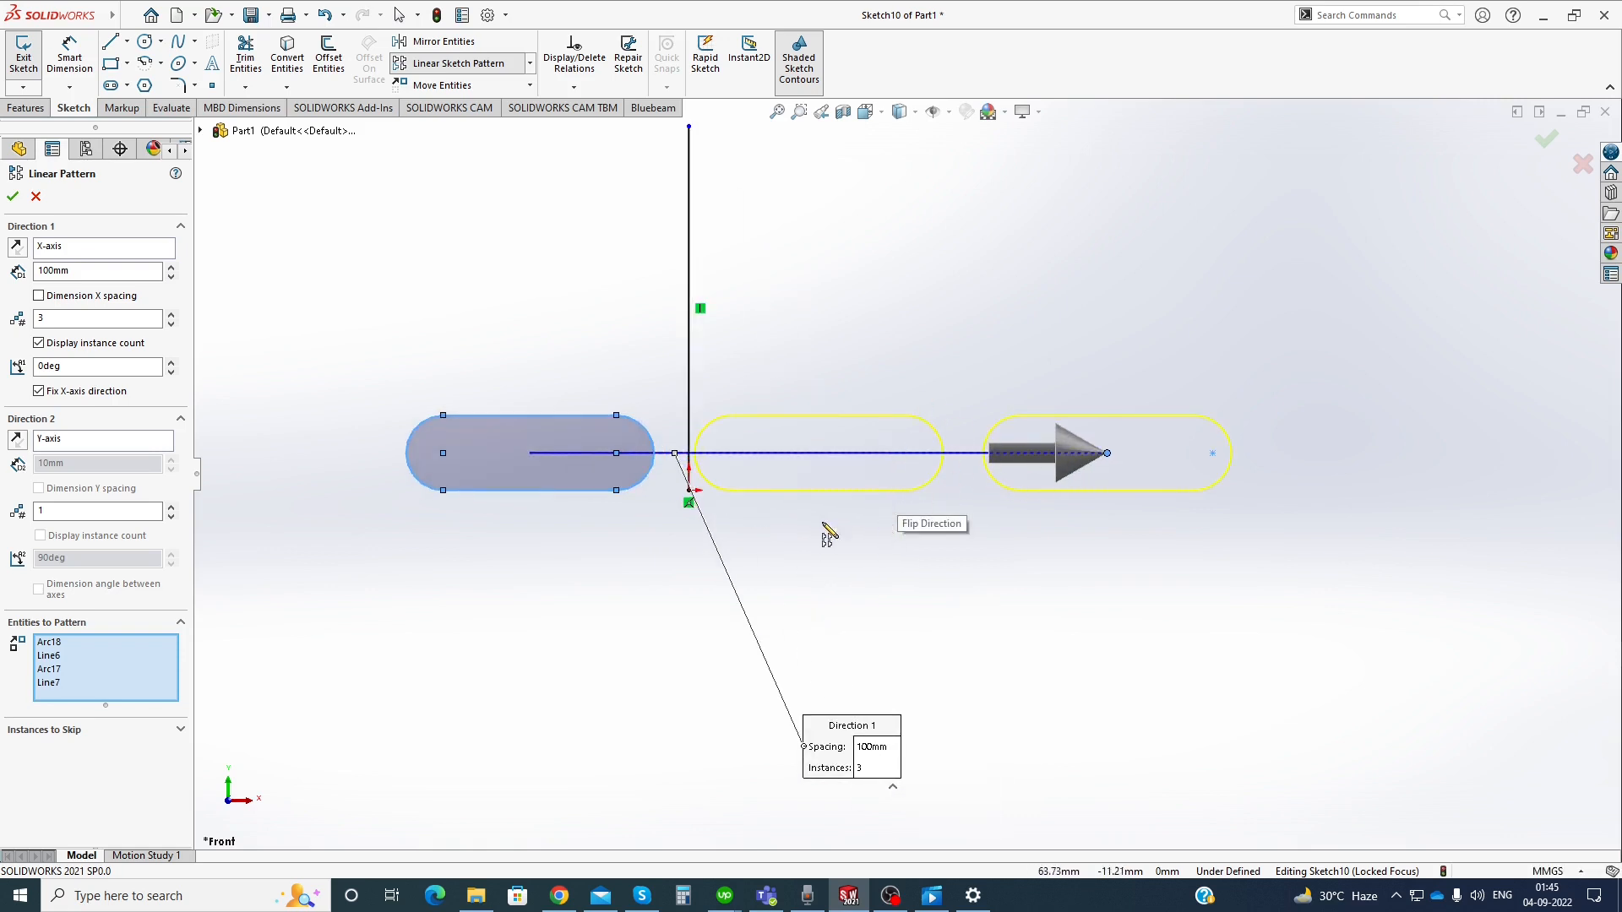
left_click(13, 196)
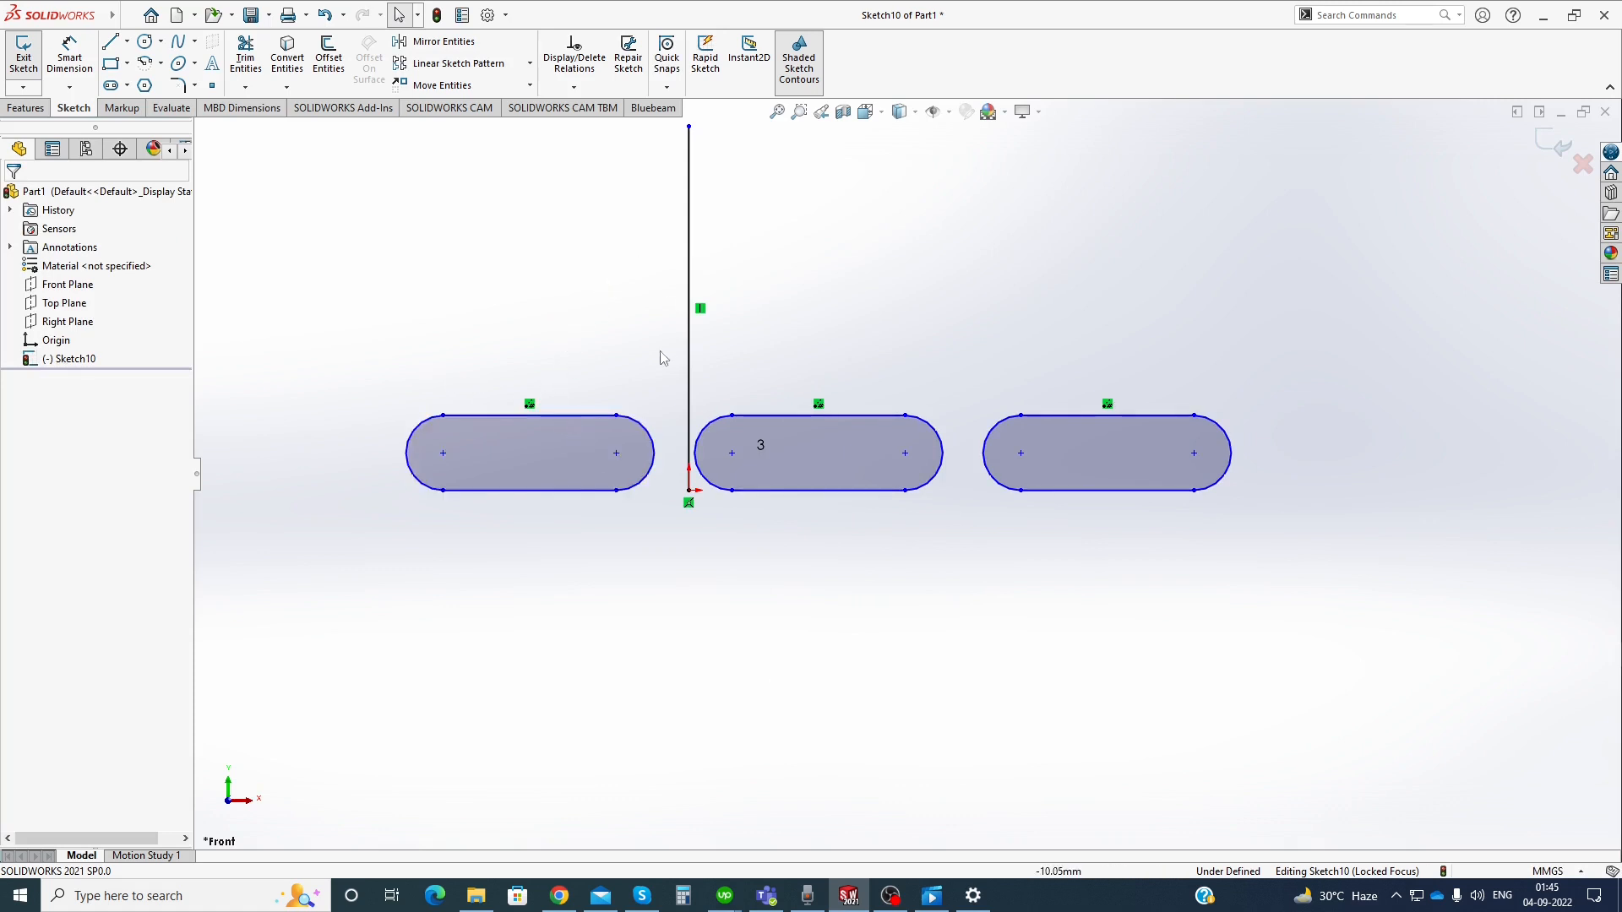
Set up another linear sketch pattern with its Y-axis direction reversed to 270°, using two instances at 50 mm spacing
scroll(905, 474, "up", 3)
left_click(458, 64)
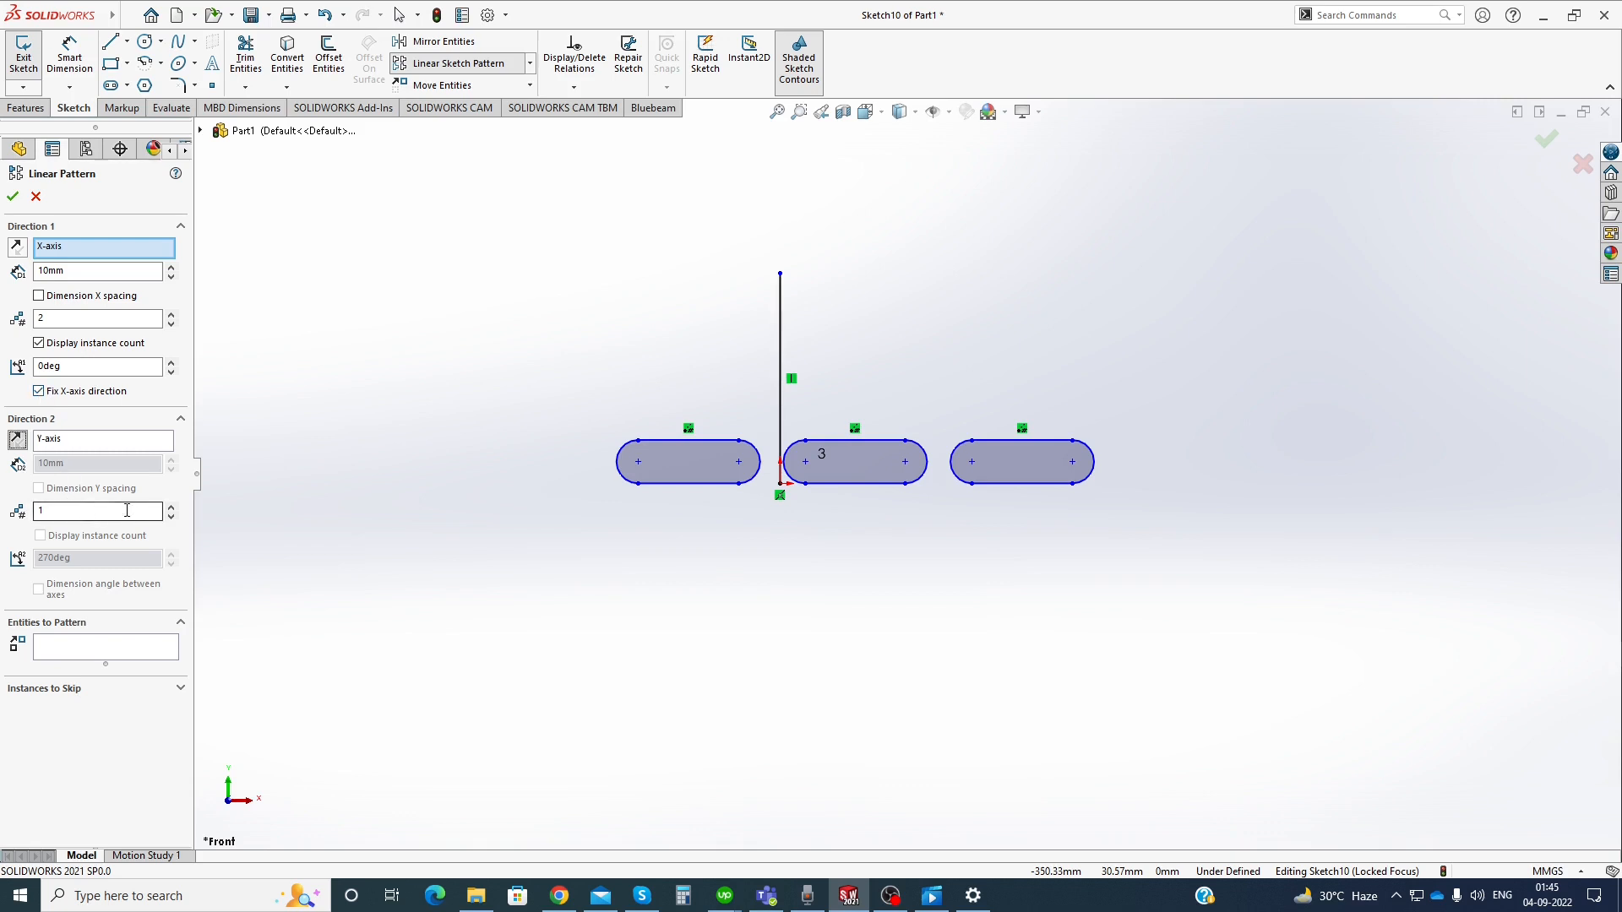
left_click(170, 508)
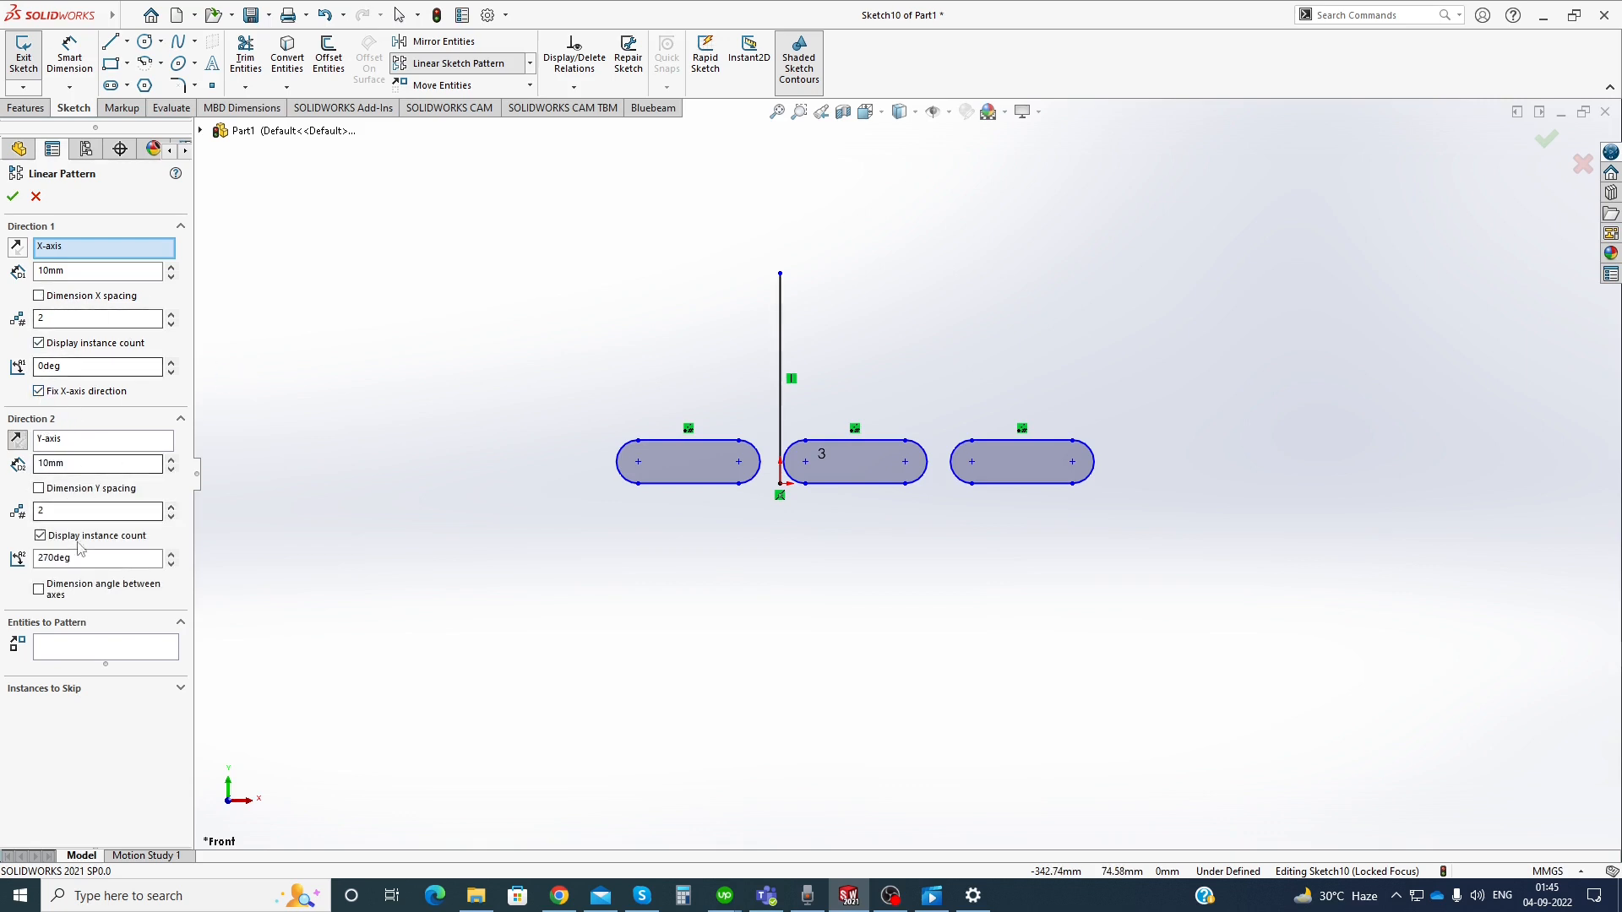
left_click(75, 463)
double_click(74, 463)
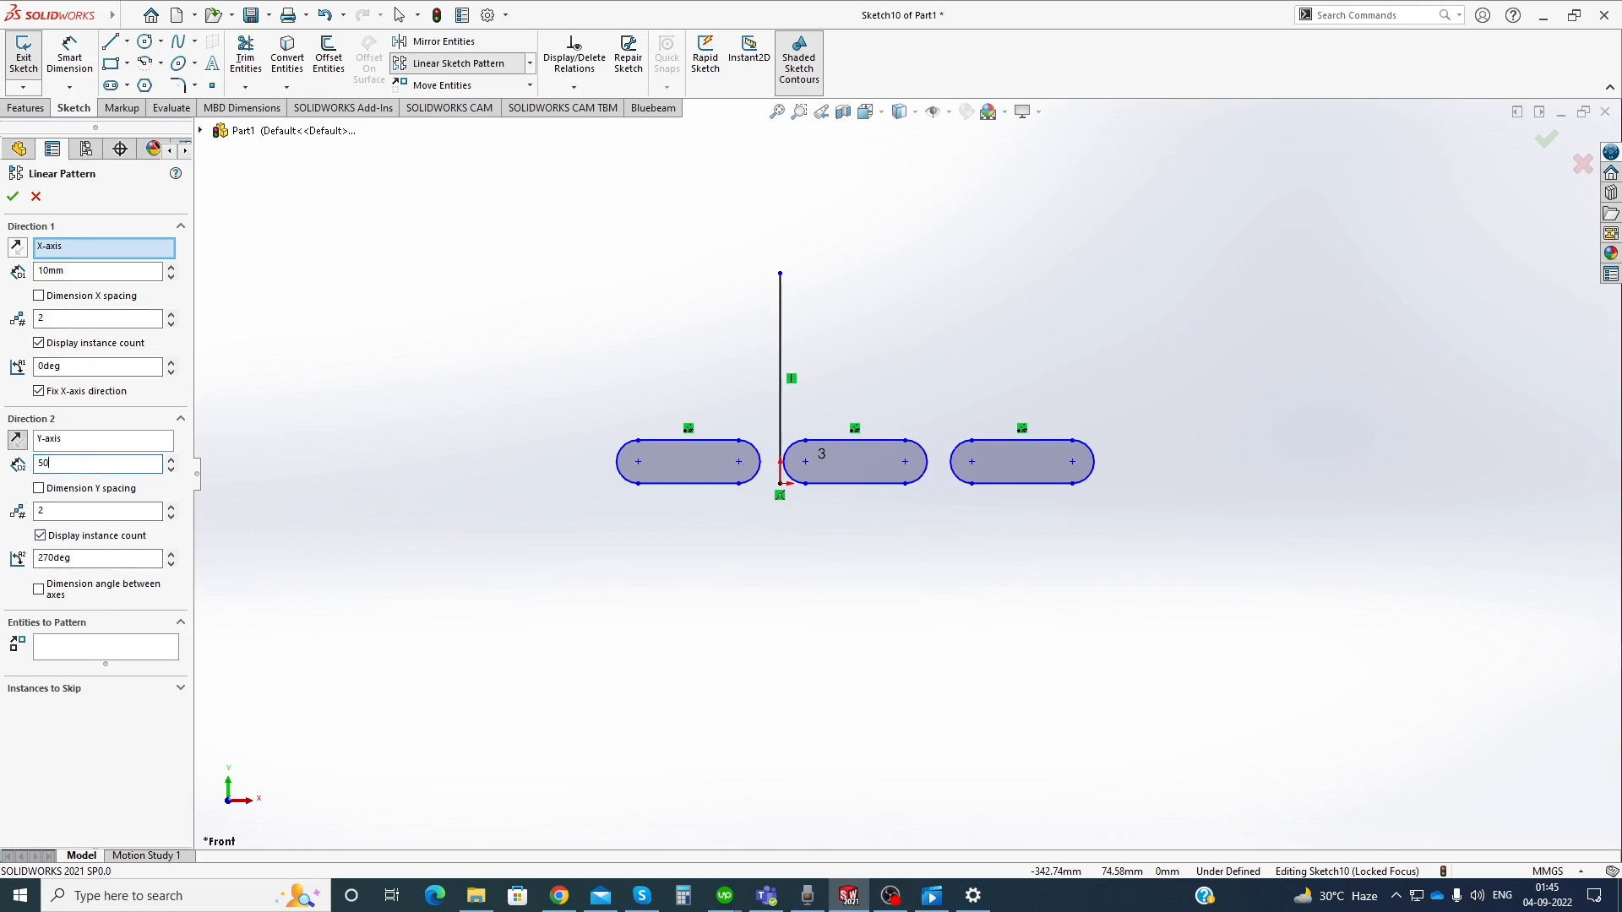
left_click(273, 597)
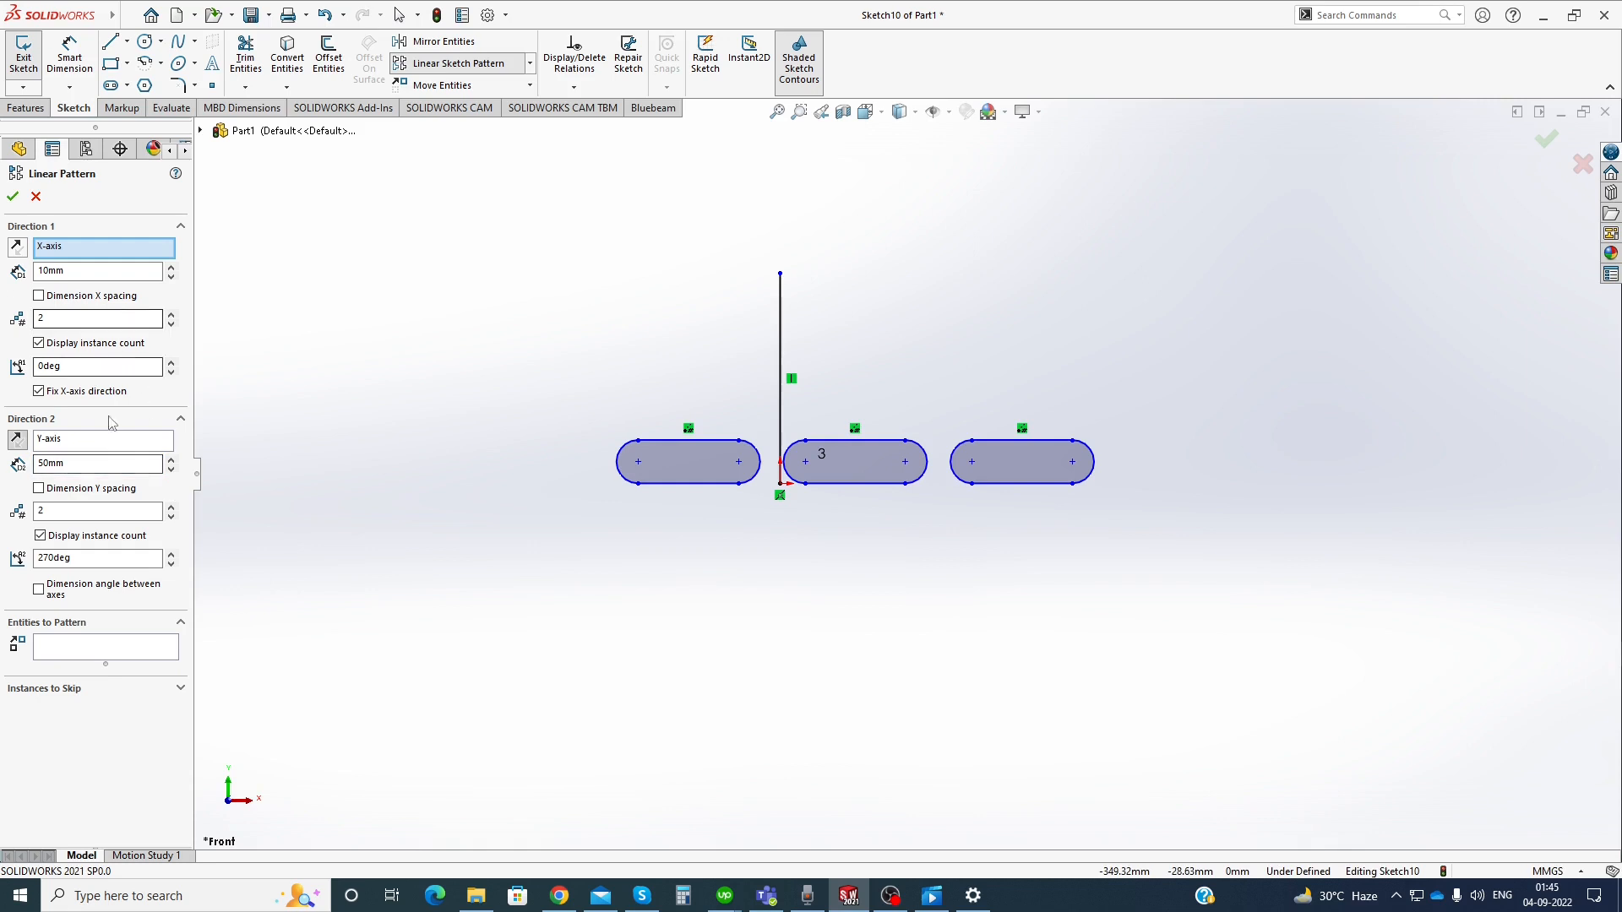
Pattern all four edges of the rightmost slot, set the X-axis spacing to 100 mm and apply the two-direction pattern
left_click(87, 646)
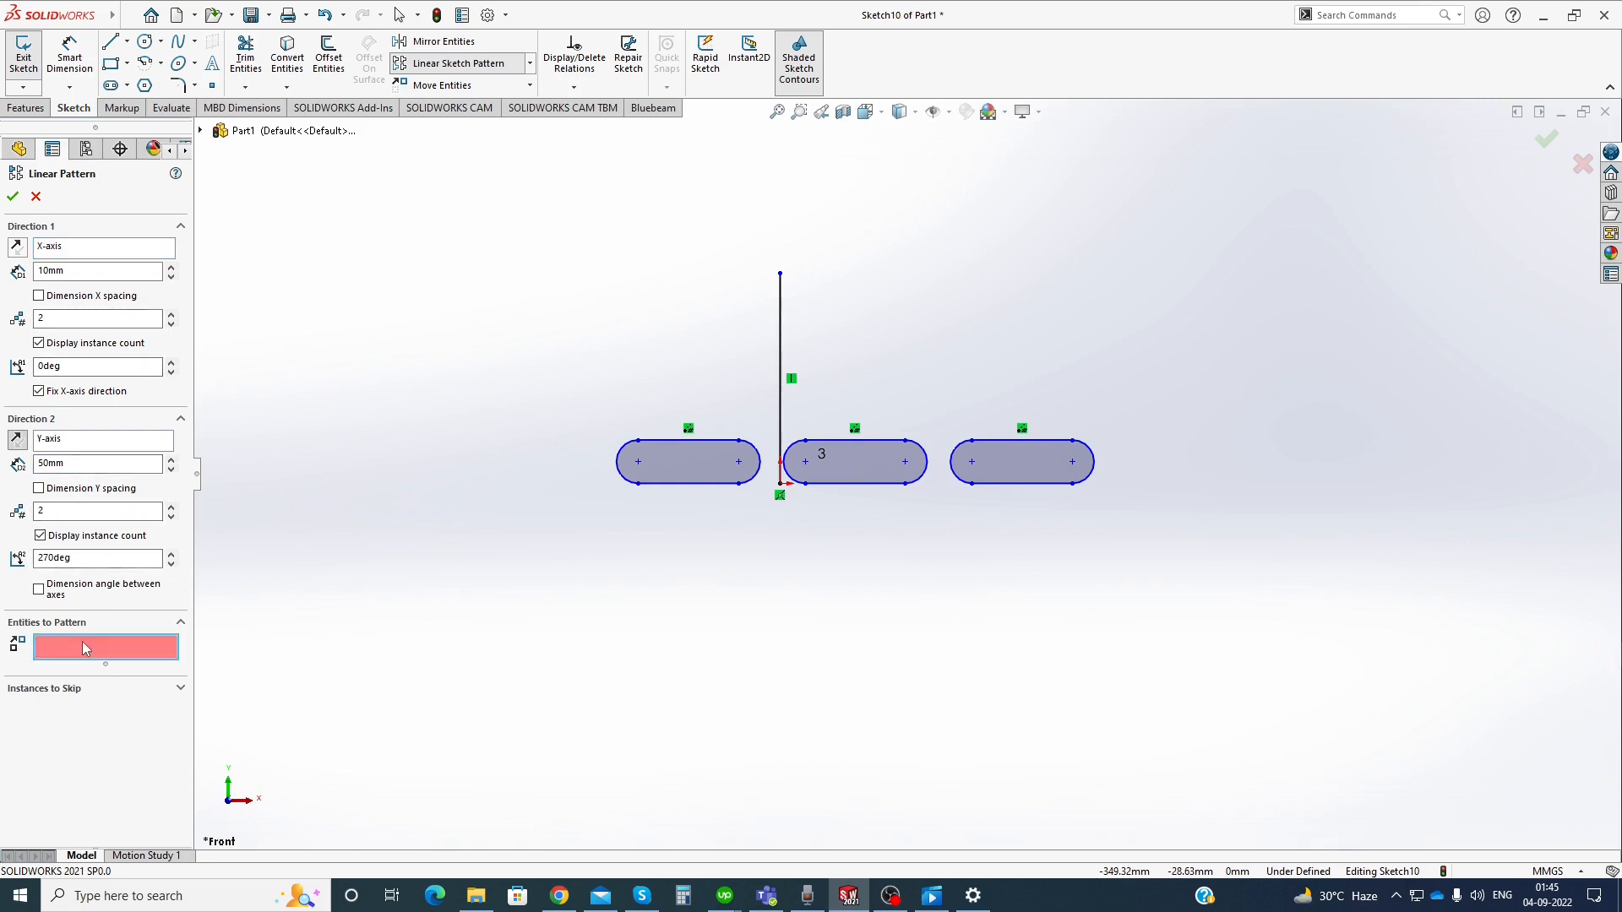
left_click(1028, 493)
left_click(1094, 463)
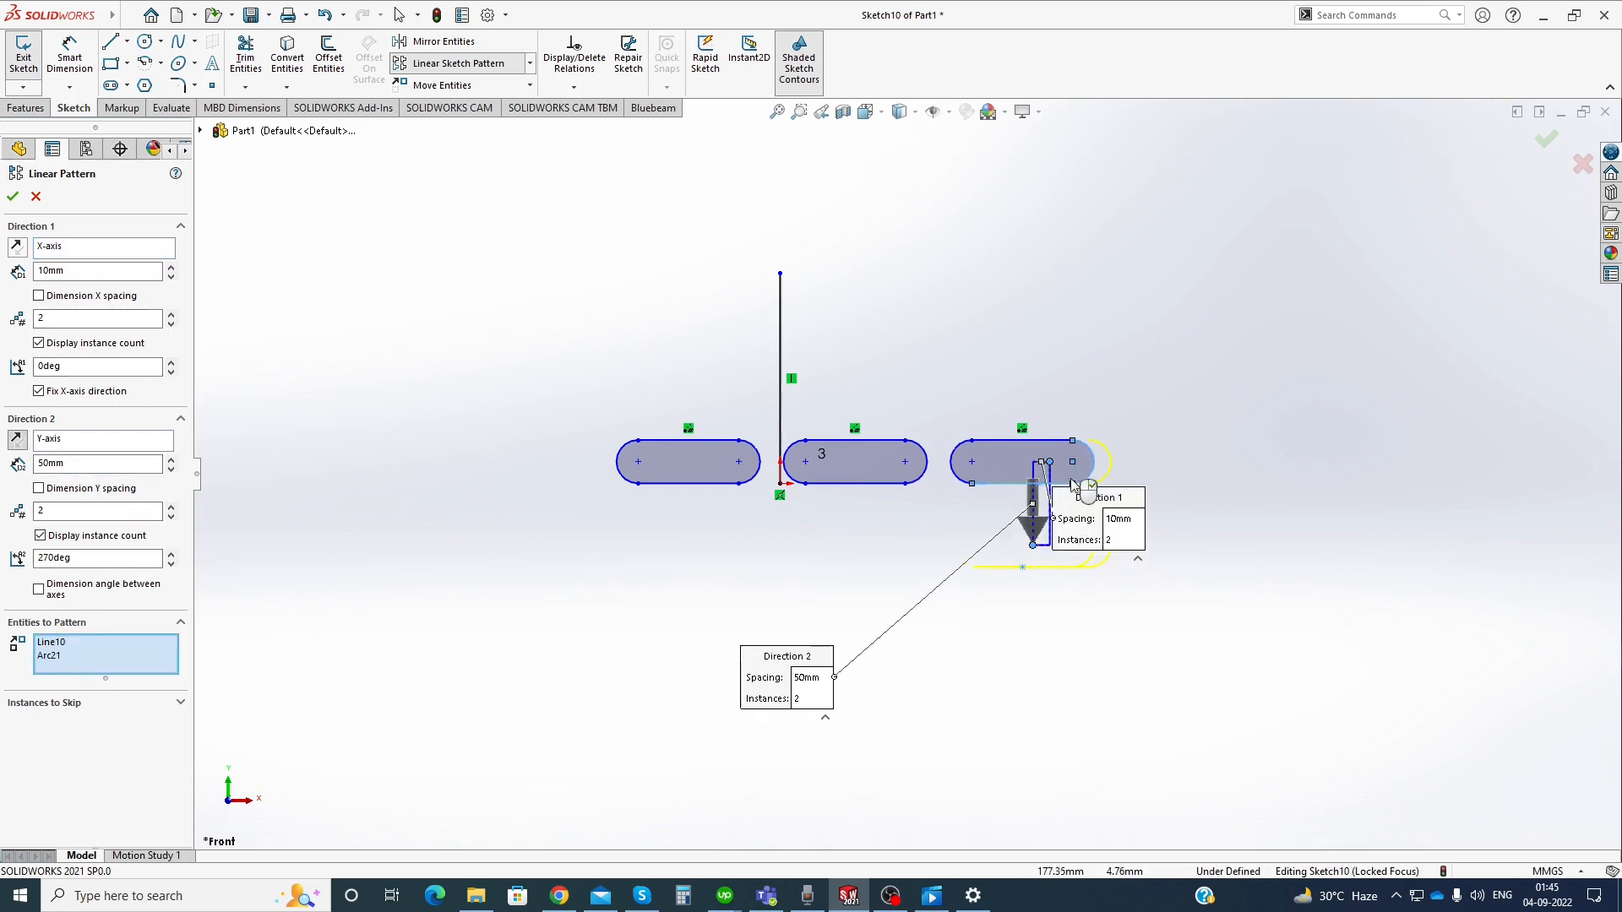
left_click(1029, 441)
left_click(952, 461)
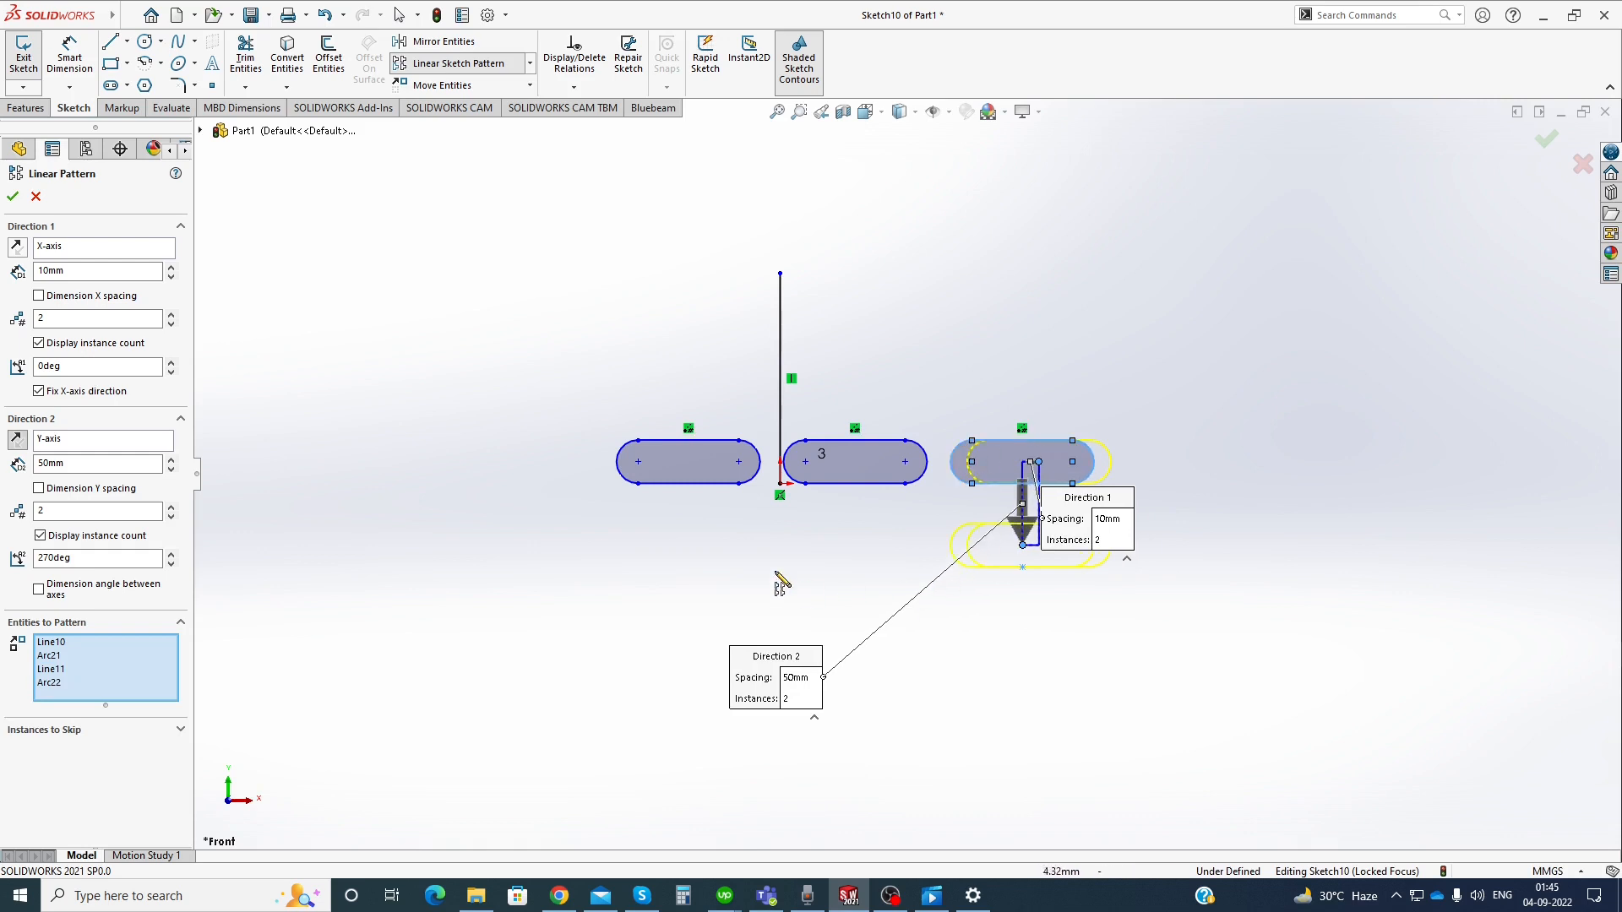
left_click(97, 269)
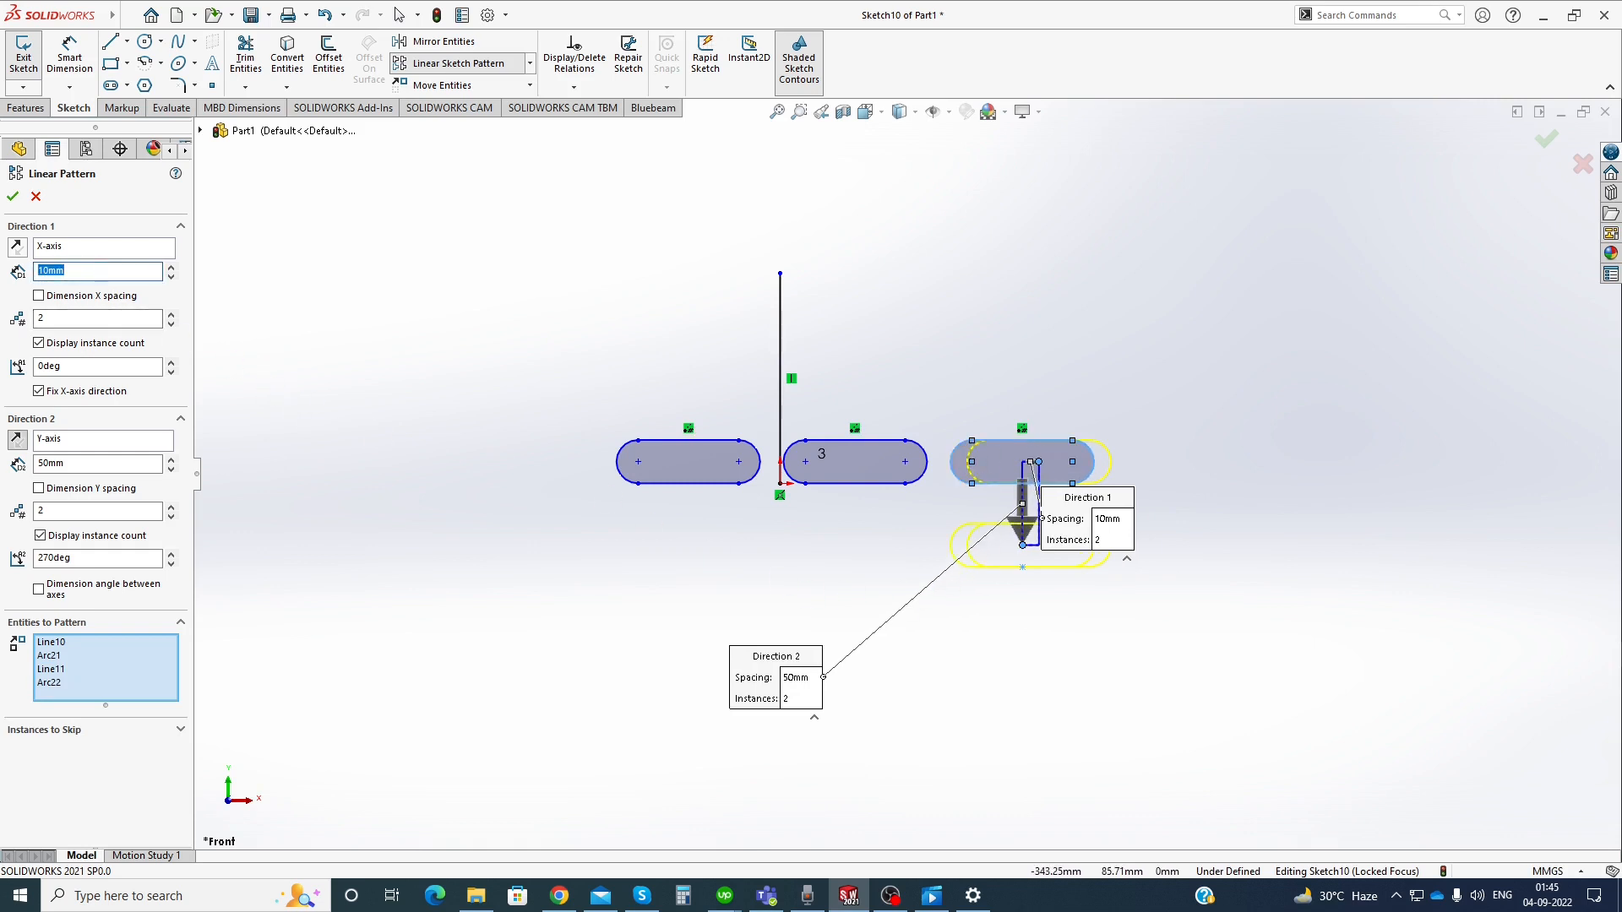
key("Return")
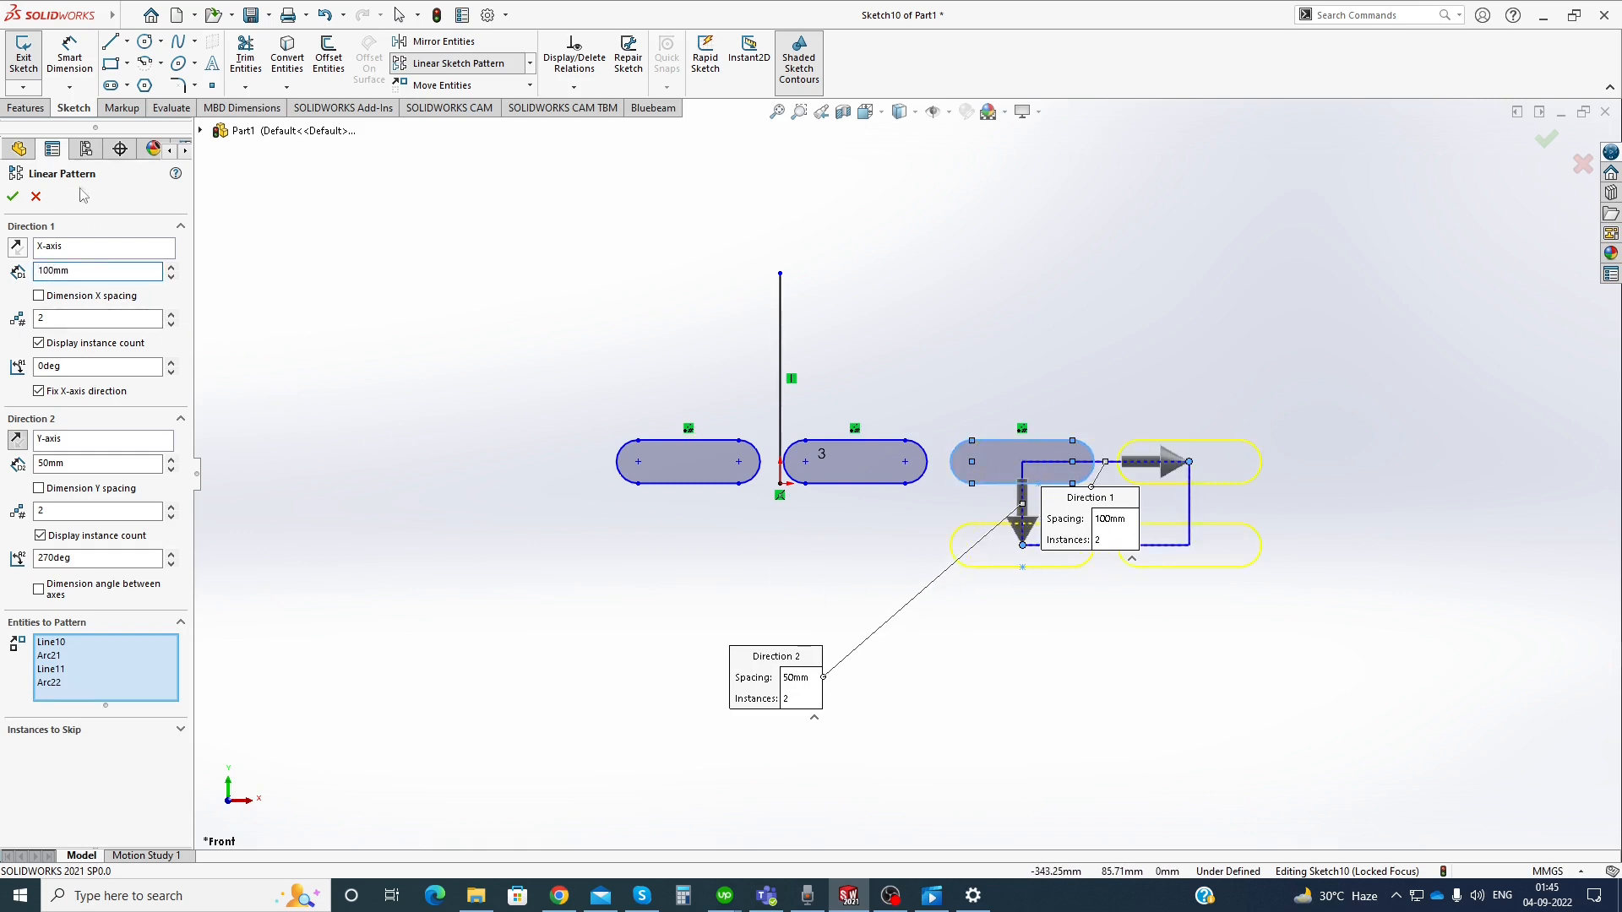
left_click(13, 198)
scroll(1250, 494, "down", 3)
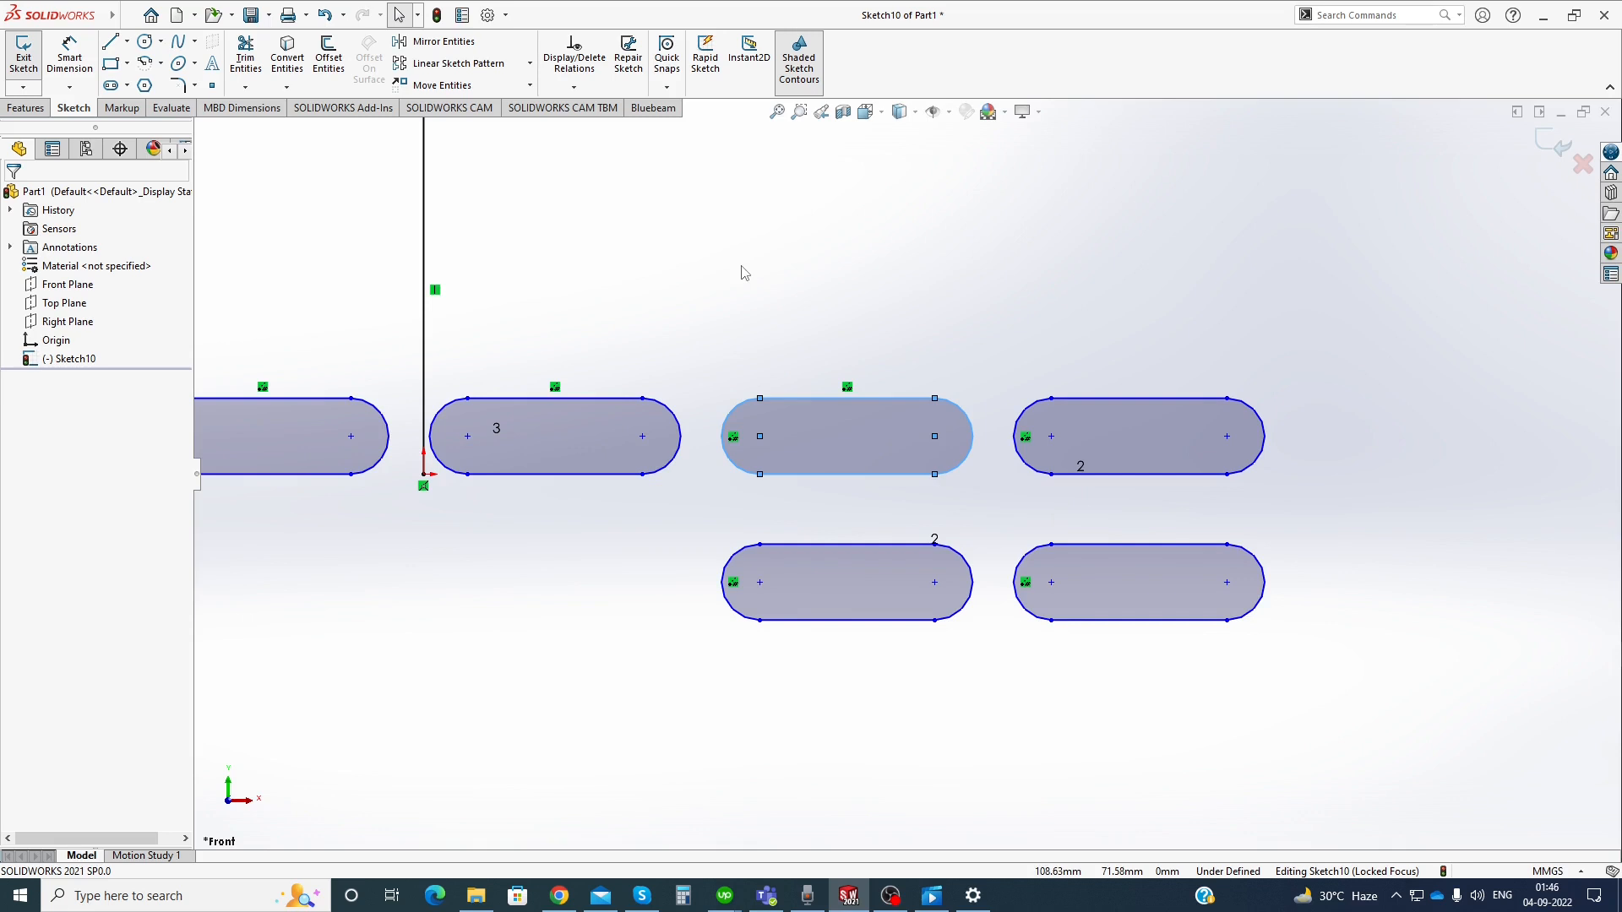
left_click(530, 64)
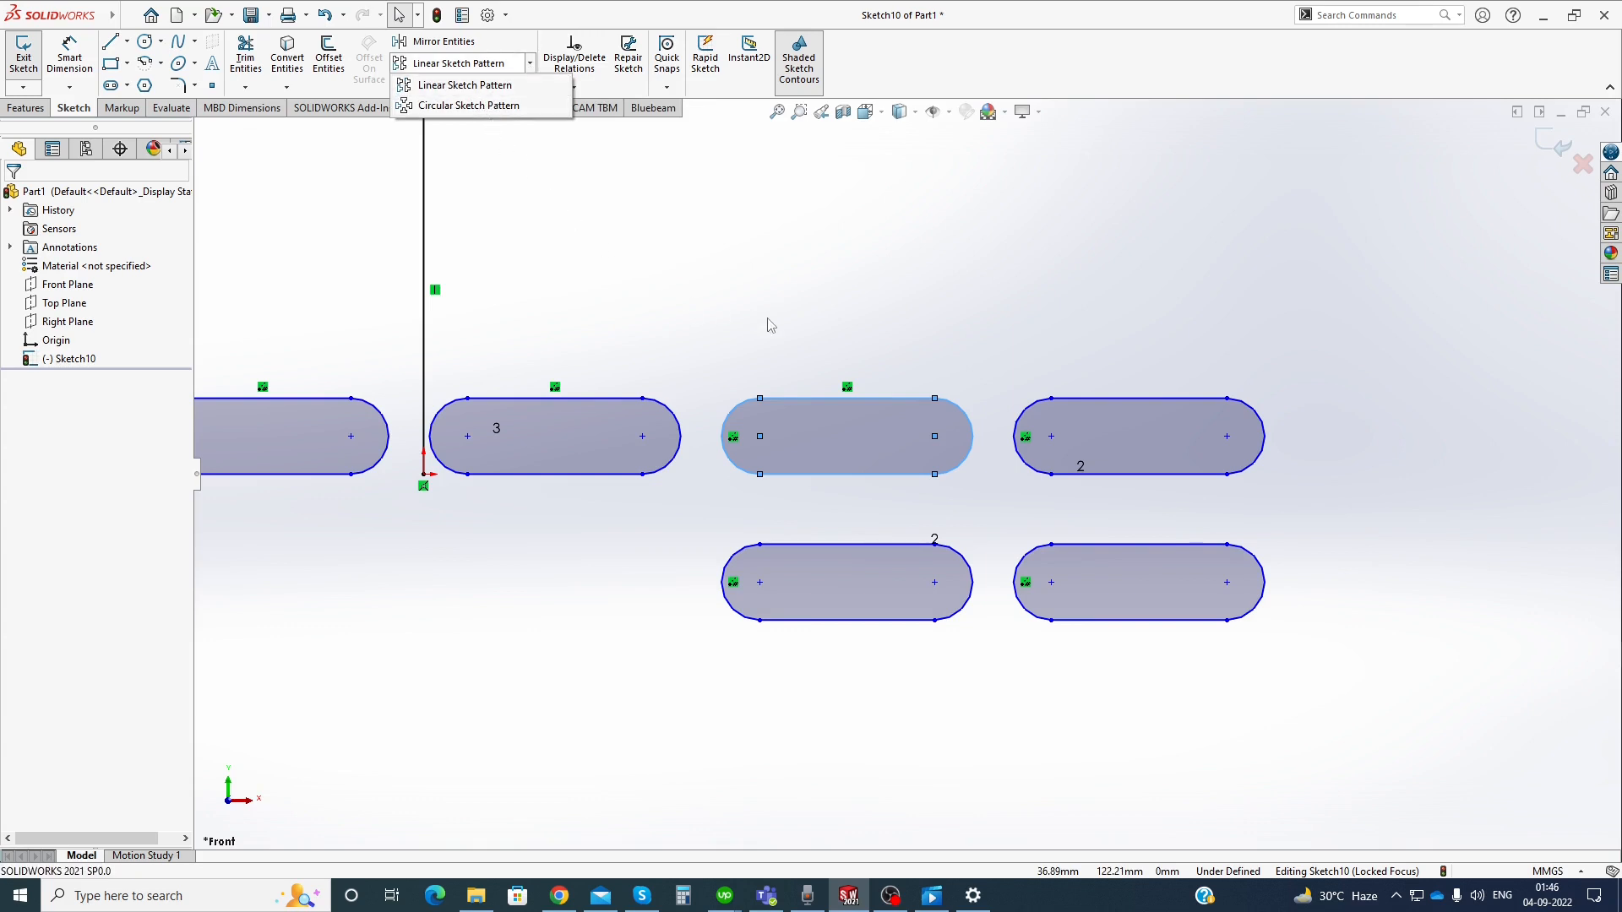
left_click(469, 106)
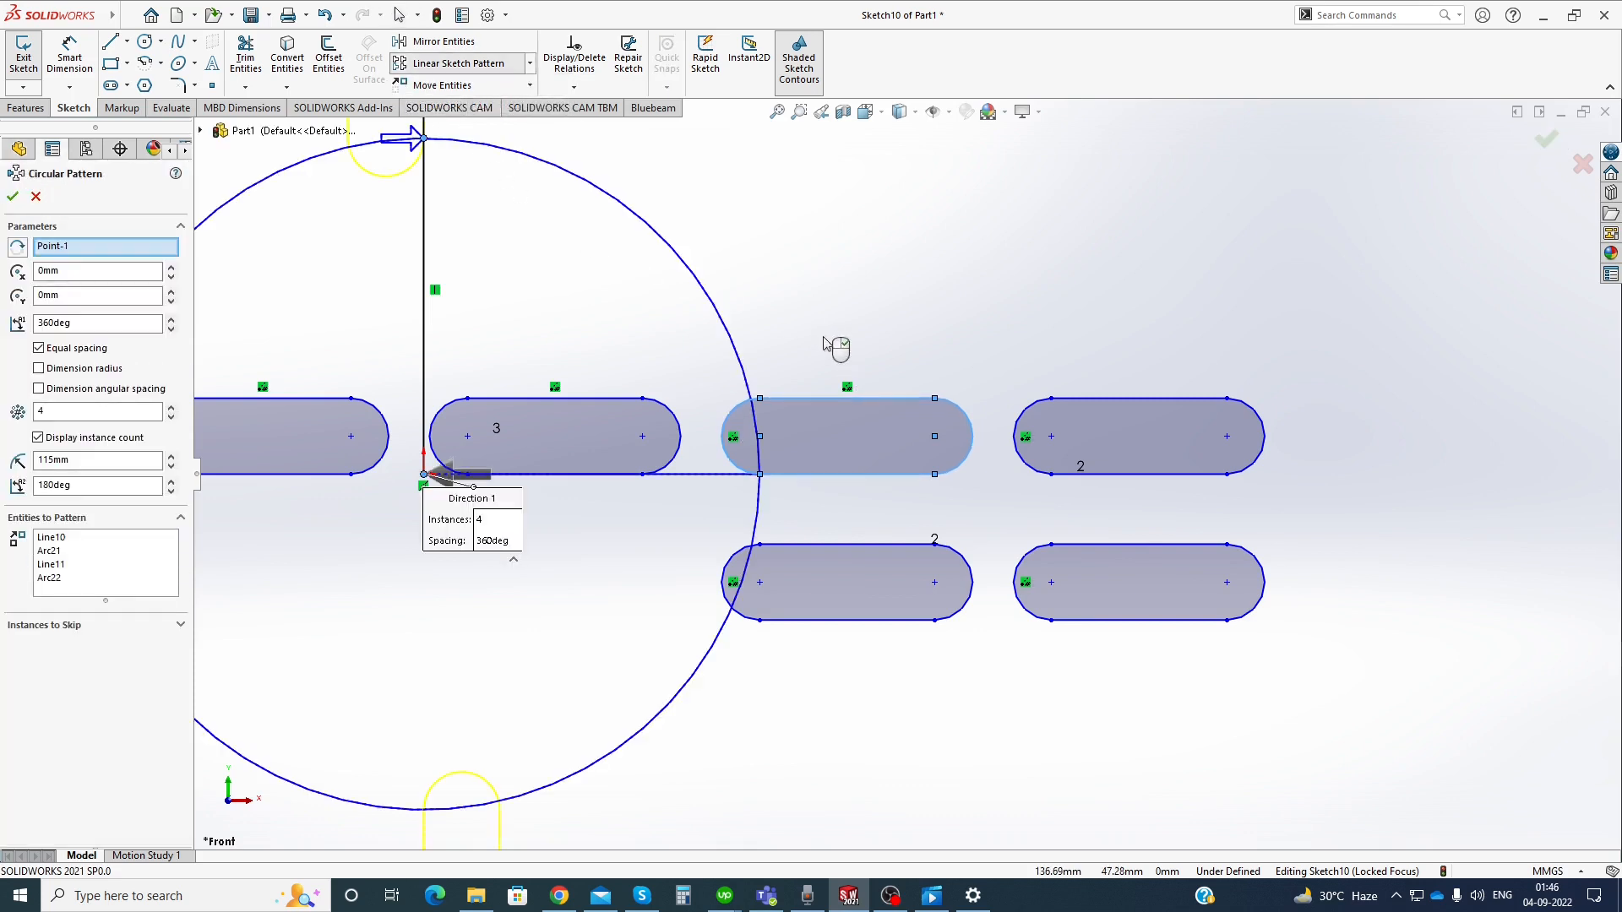
key("z")
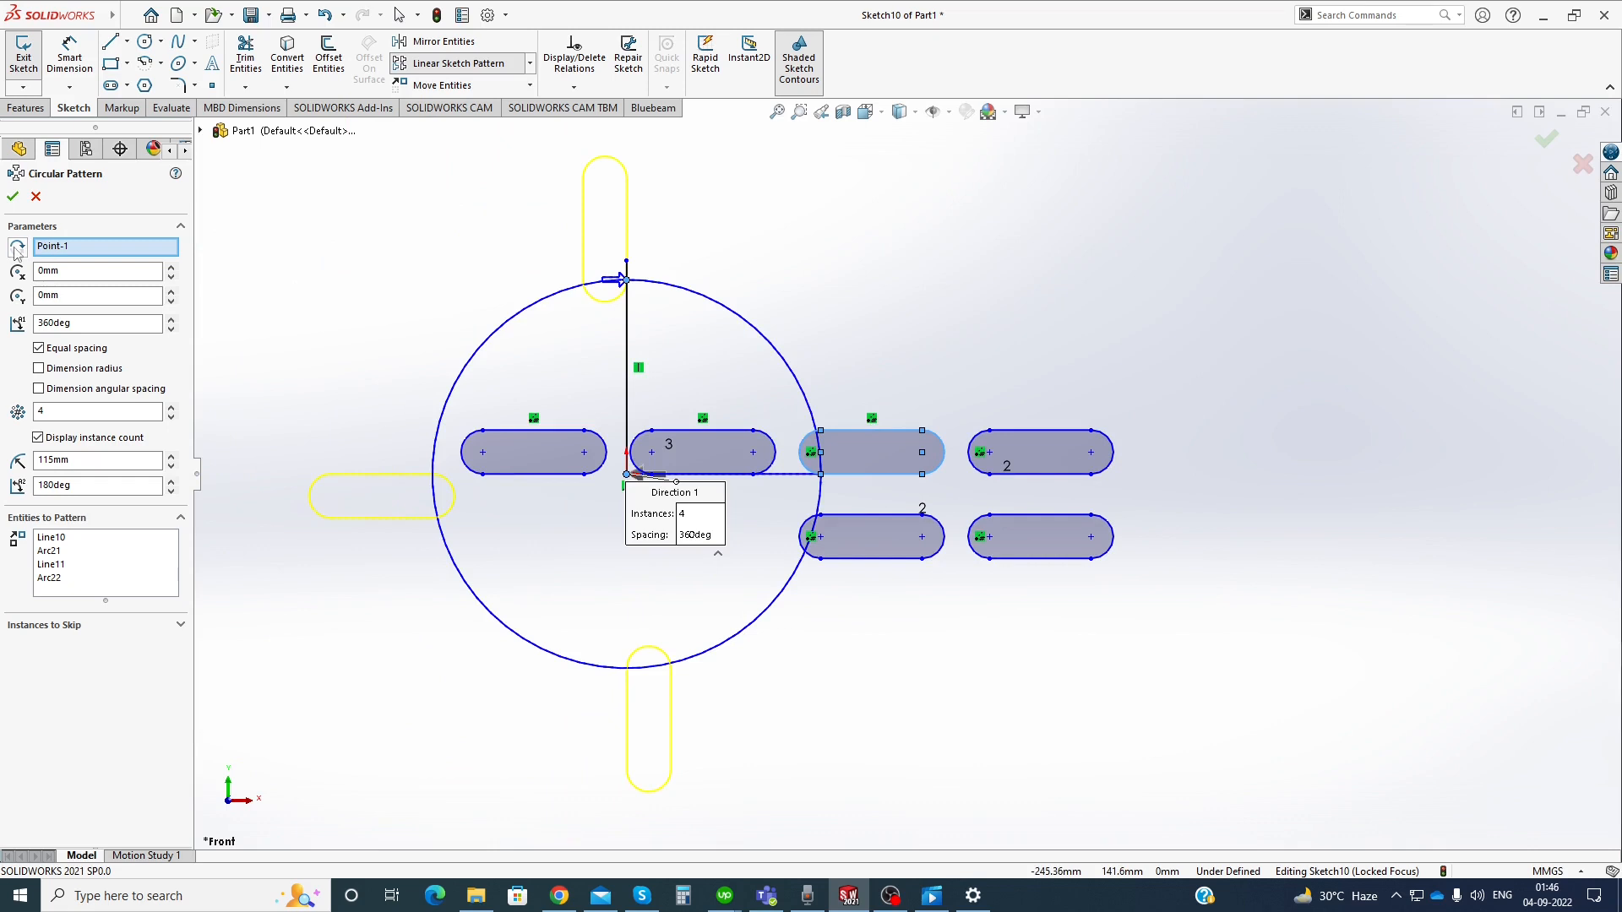
left_click(78, 252)
scroll(639, 473, "down", 2)
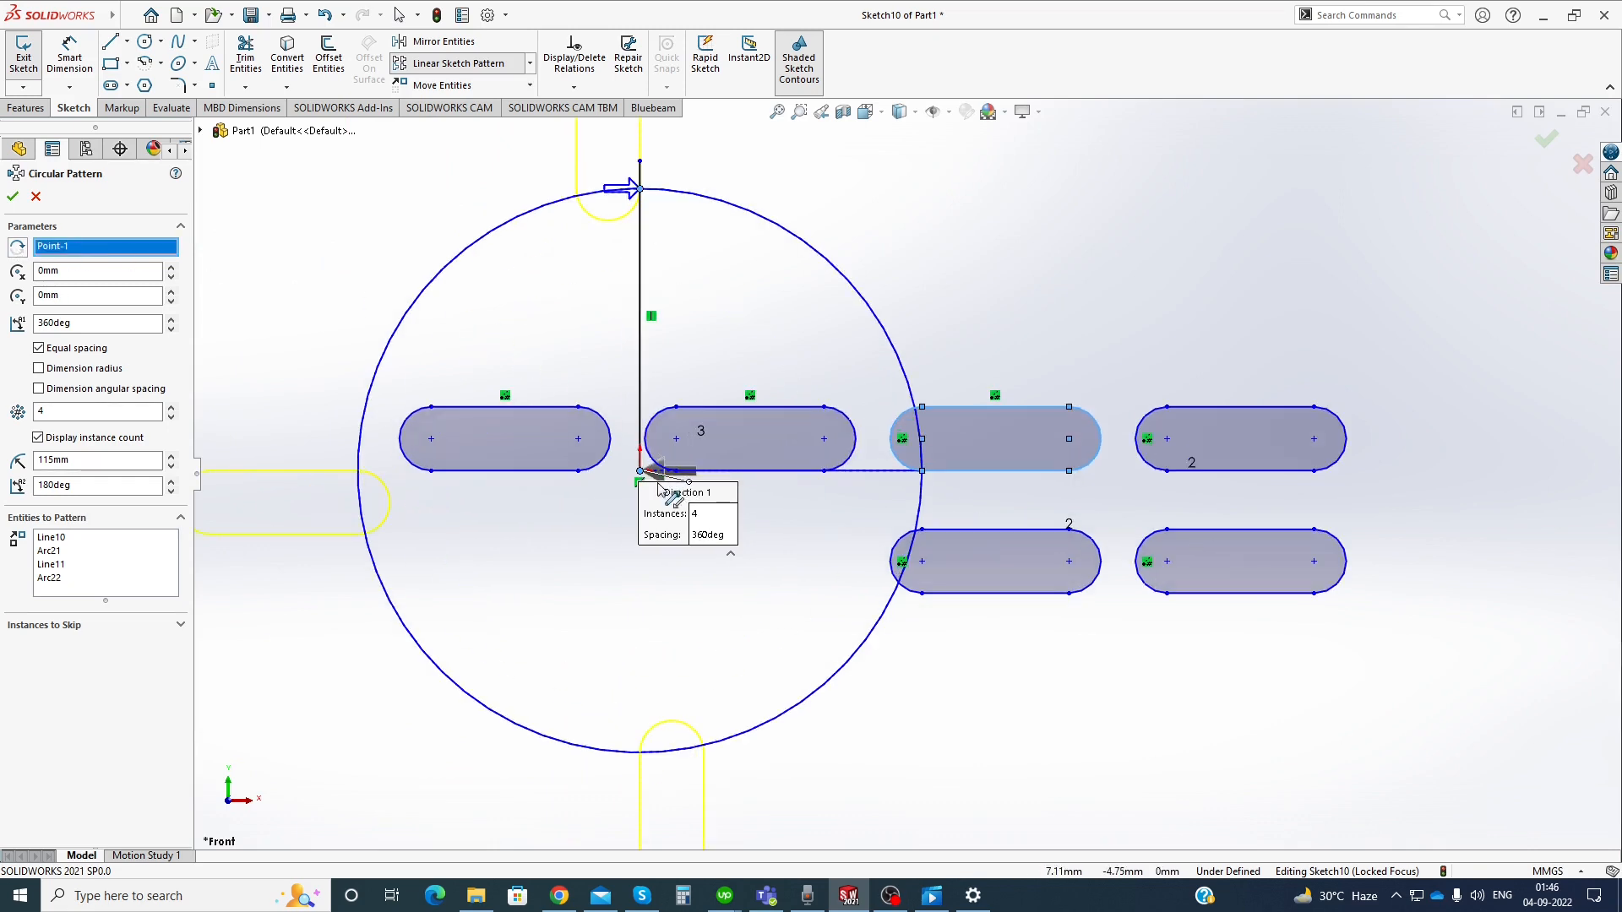
right_click(108, 254)
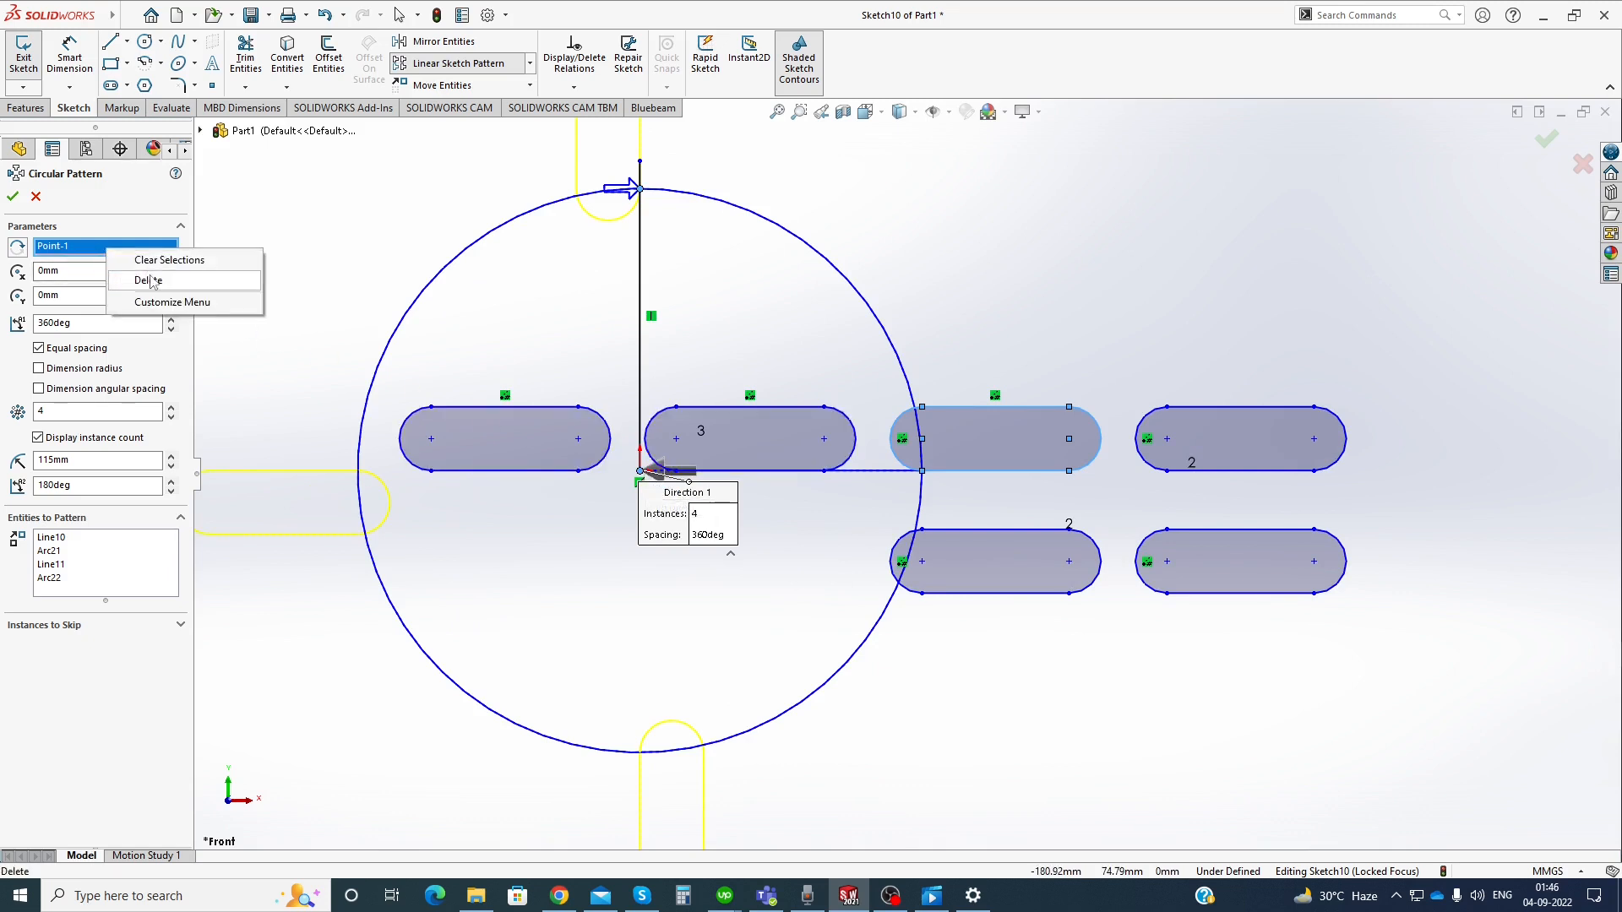
left_click(154, 280)
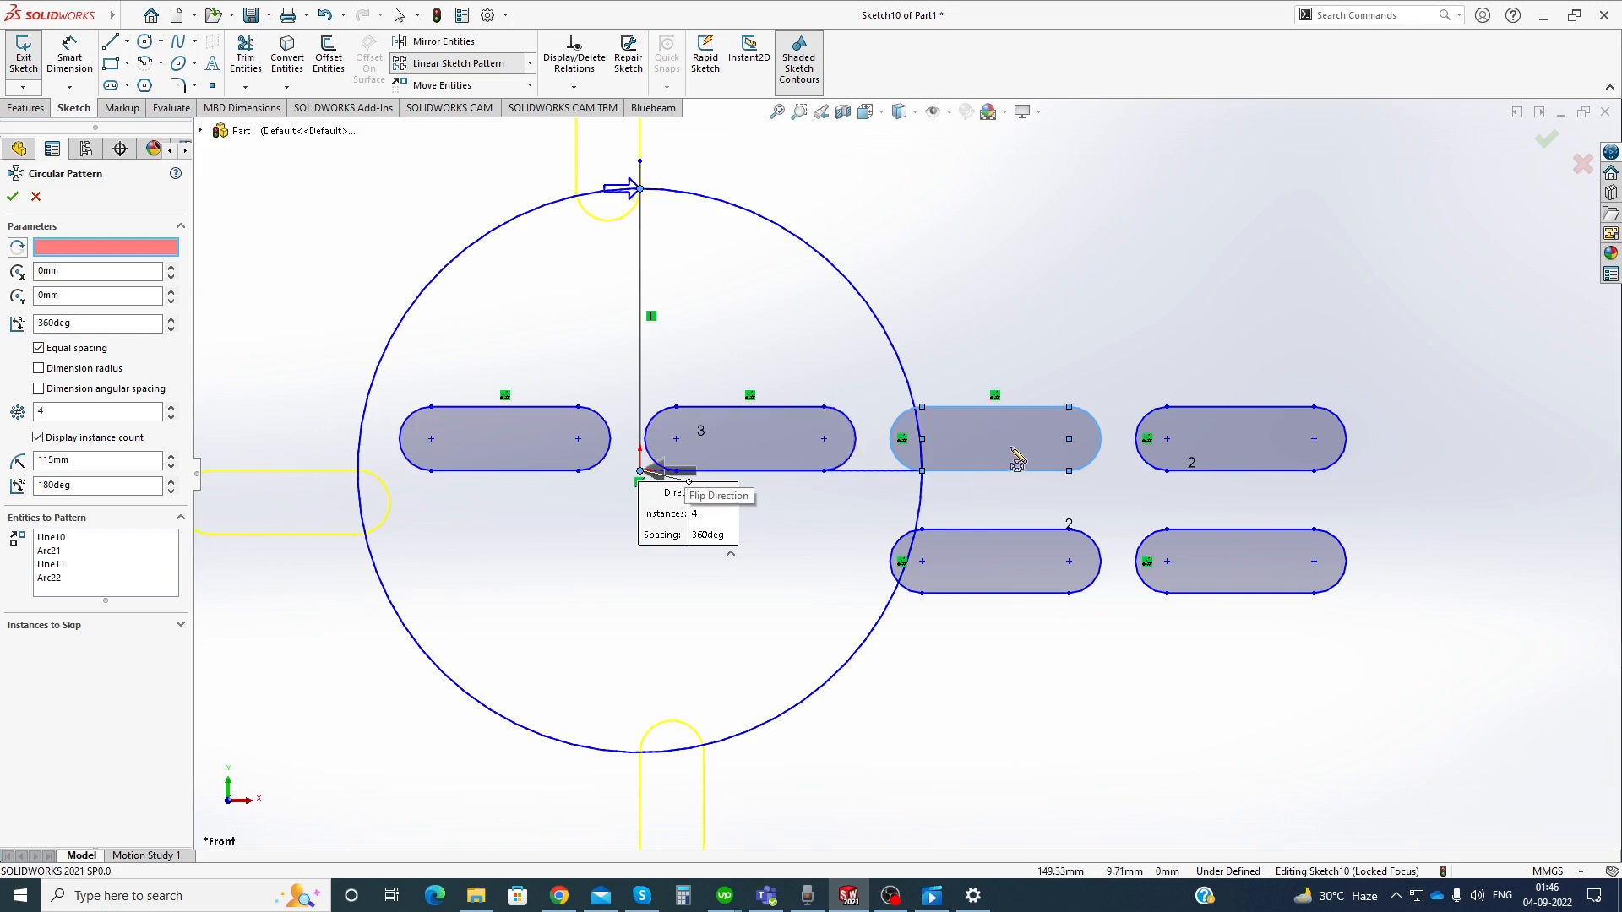
left_click(1068, 439)
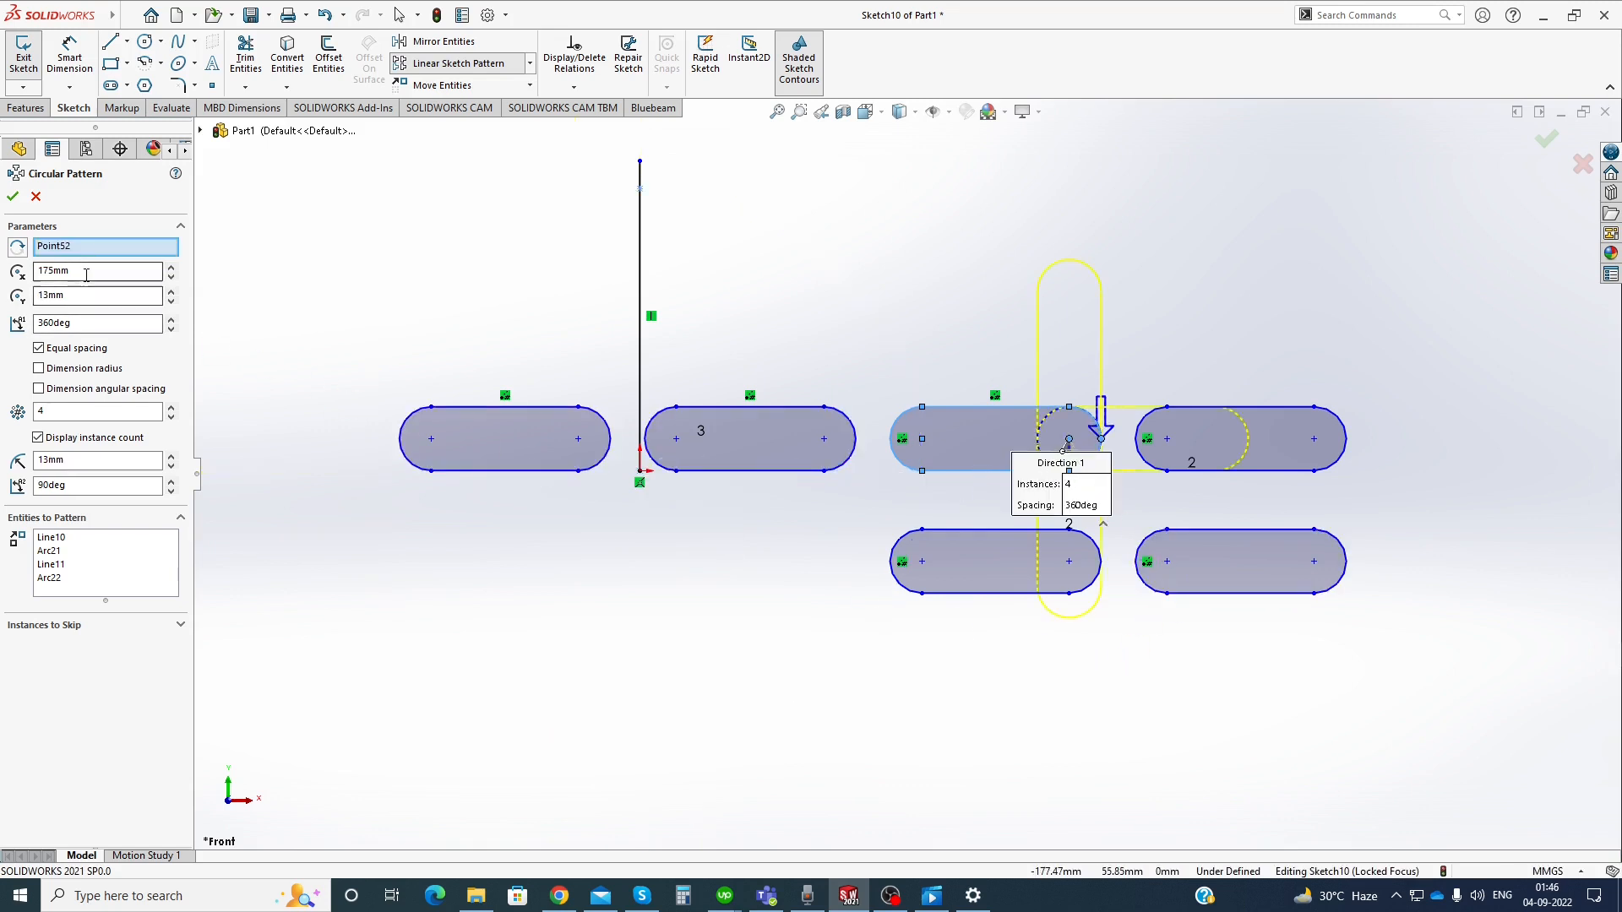
key("Escape")
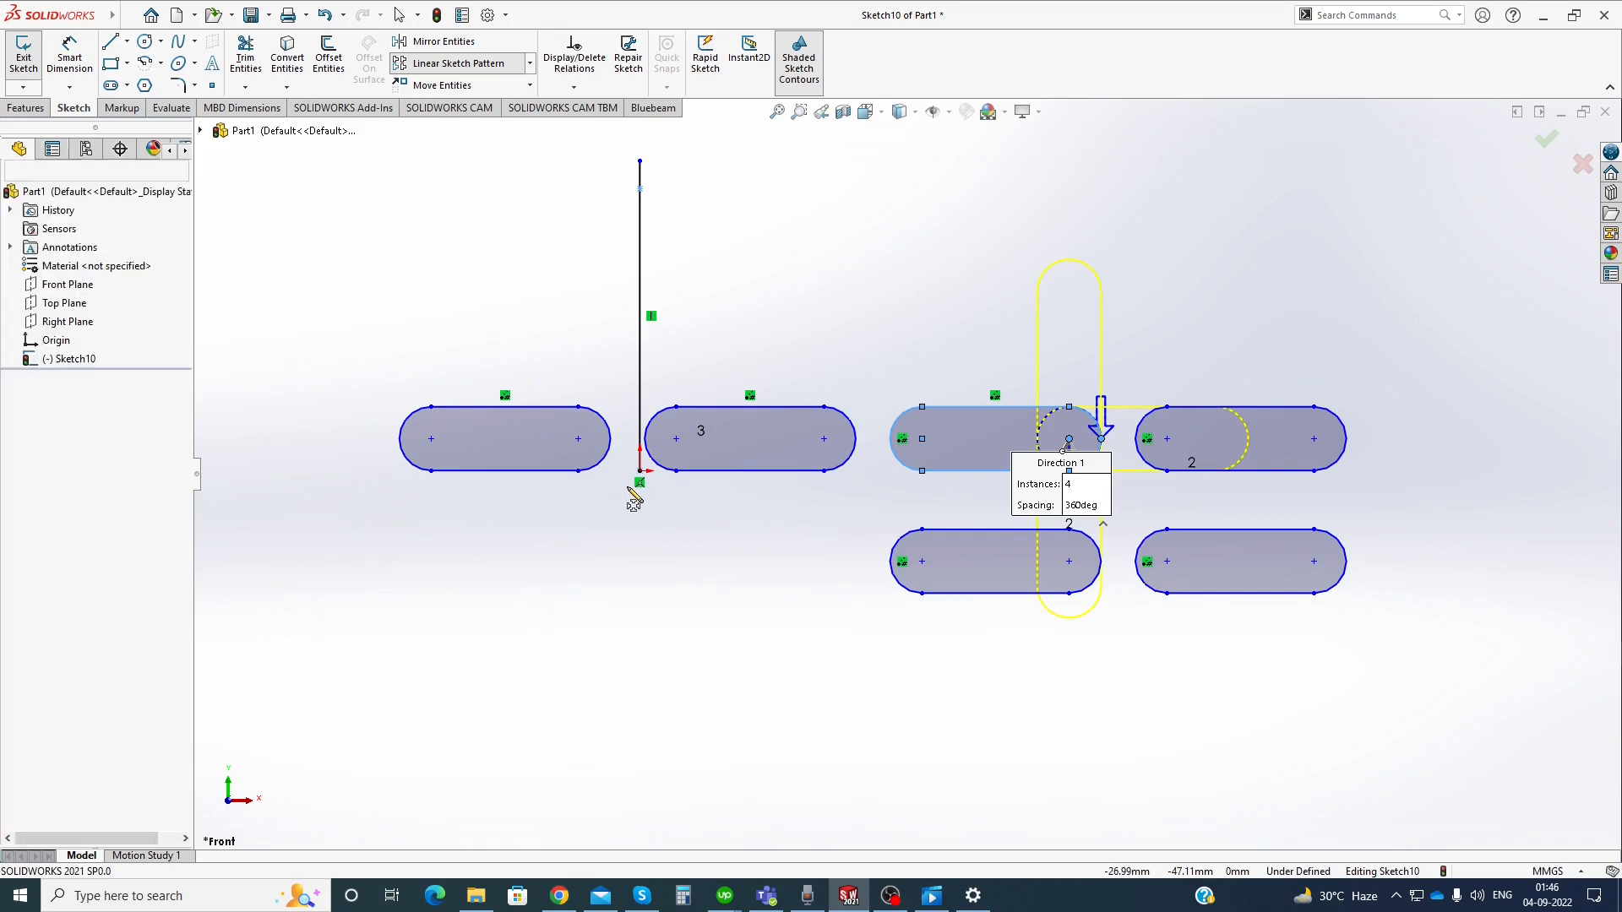
Delete all slots and the vertical line from the sketch, including the pattern seeds
key("z")
left_click_drag(344, 182, 1211, 706)
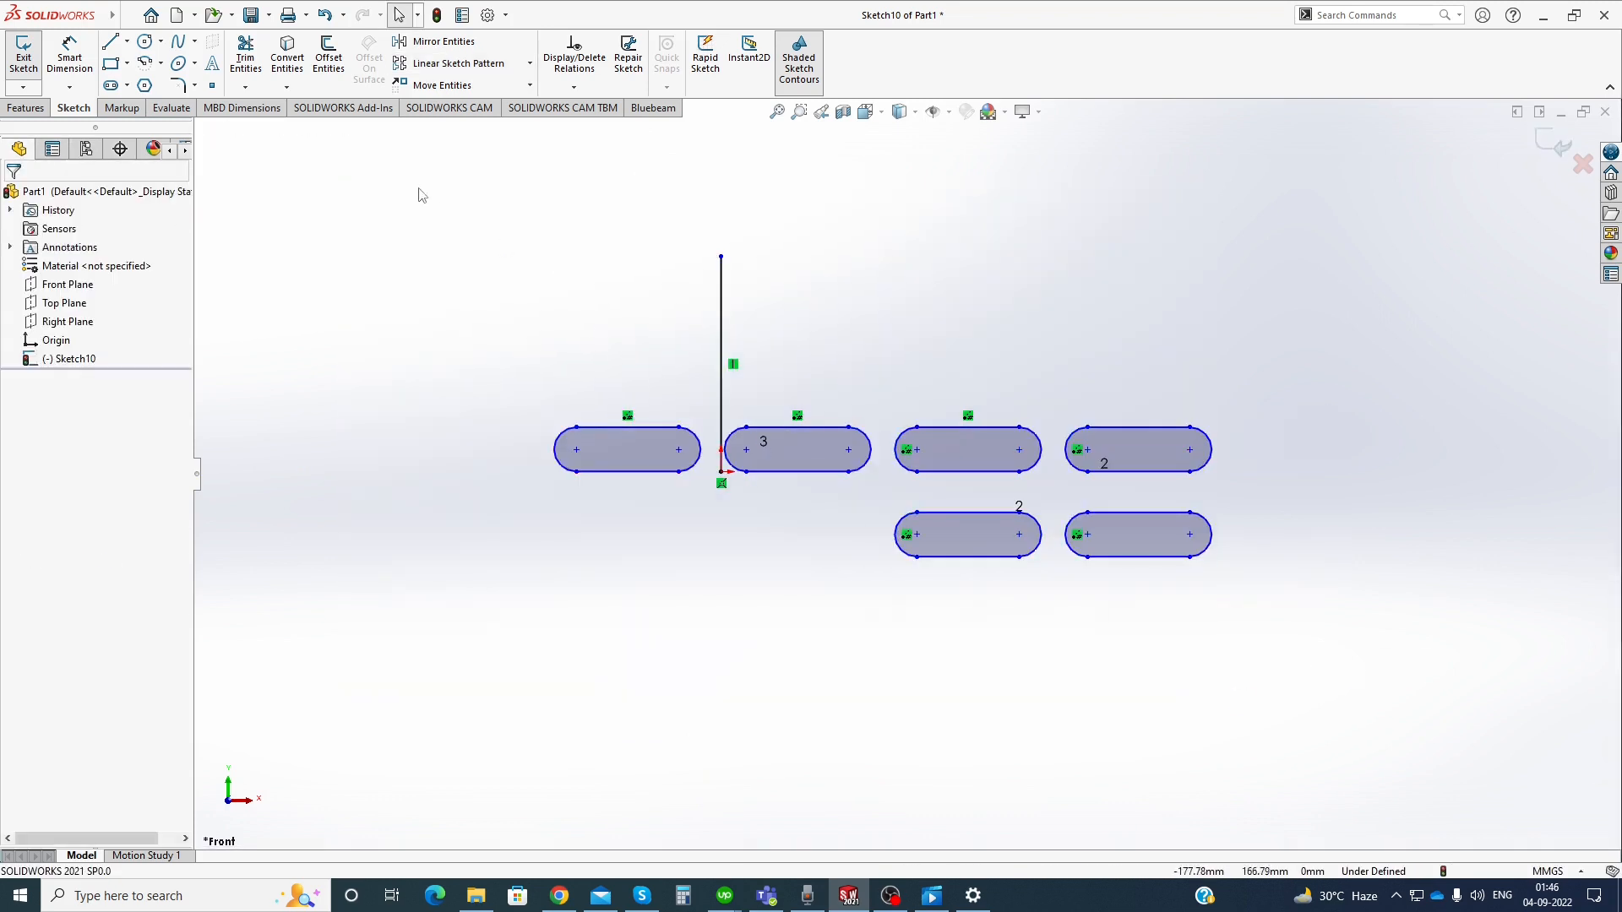
left_click_drag(417, 192, 1416, 671)
key("Delete")
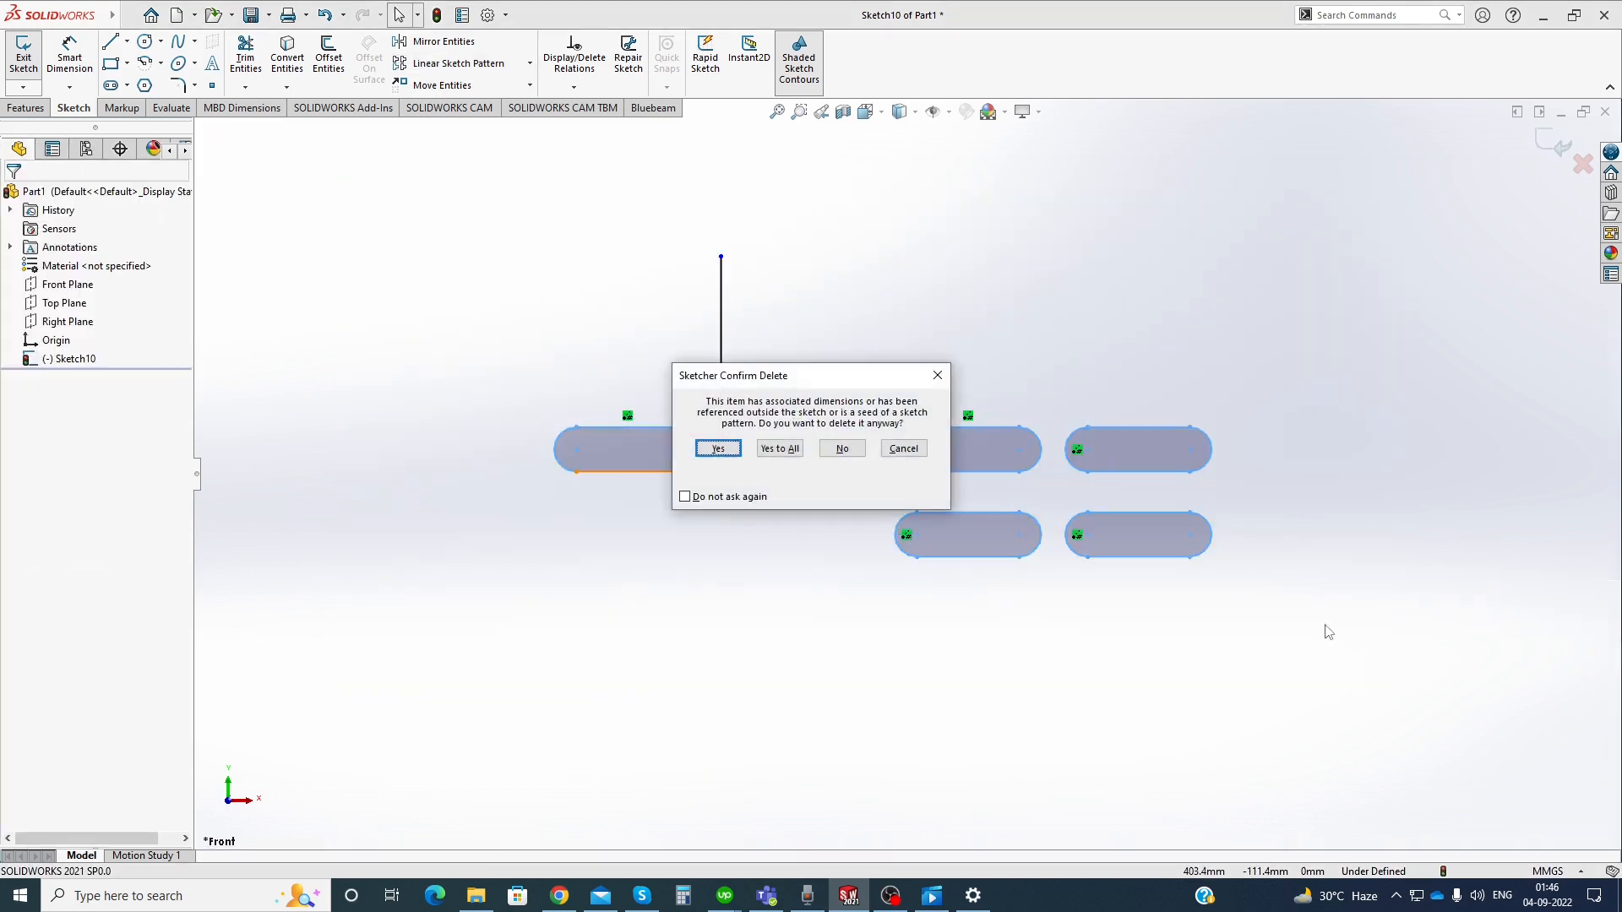
key("a")
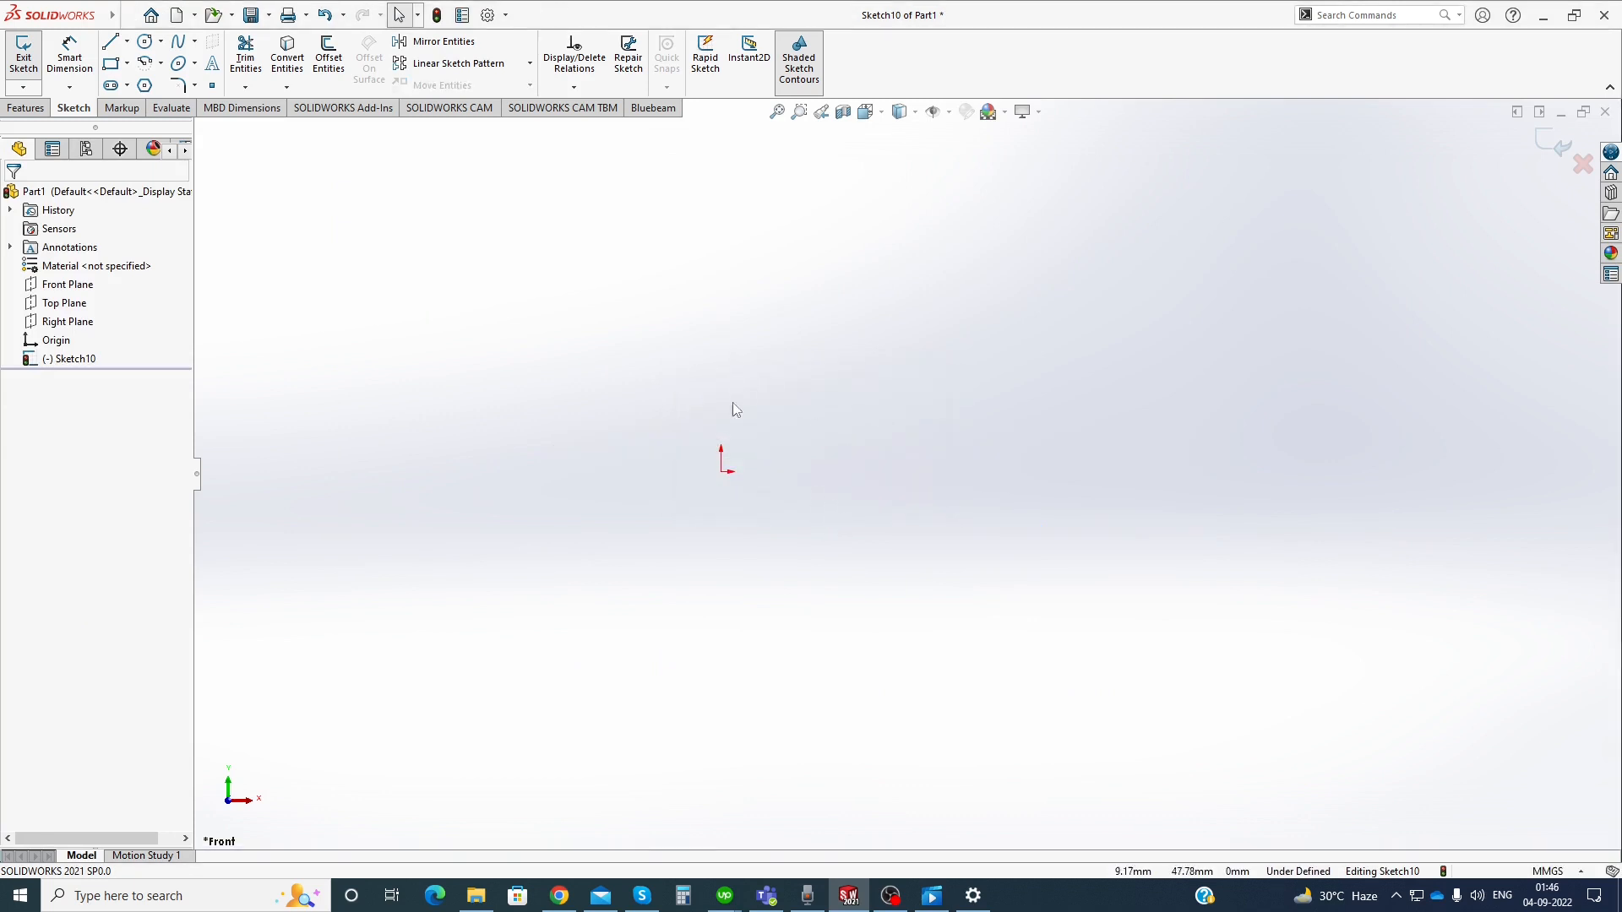
Sketch a 3 Point Arc Slot beside the origin with a radius of about 22 mm, a 90° arc and a width of about 14 mm
scroll(691, 480, "down", 3)
left_click(126, 87)
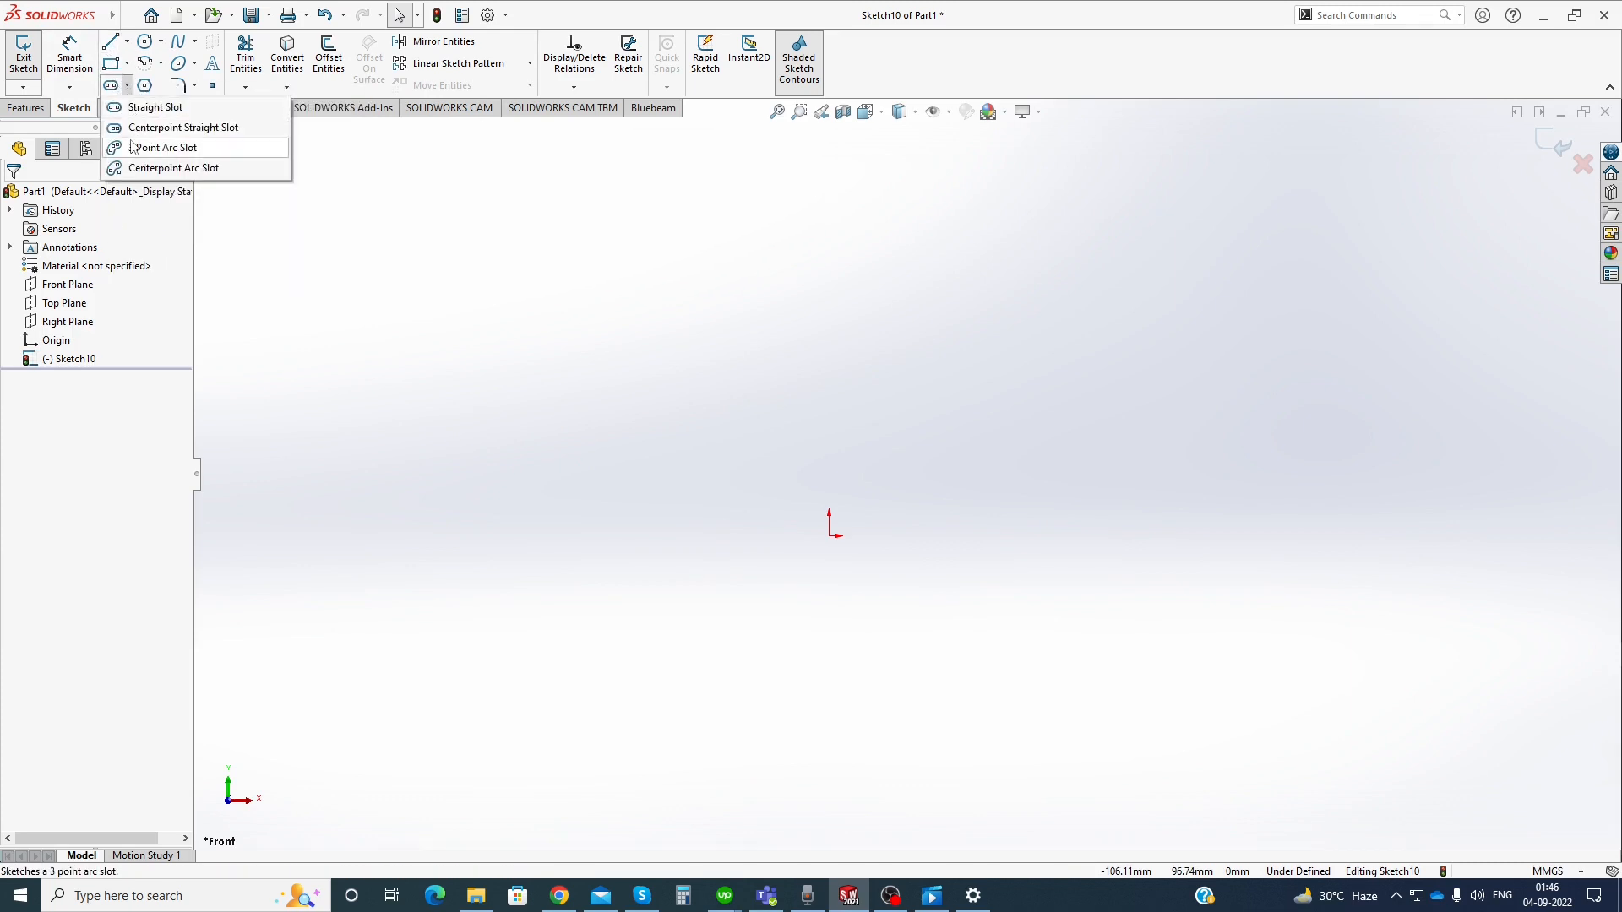
left_click(160, 147)
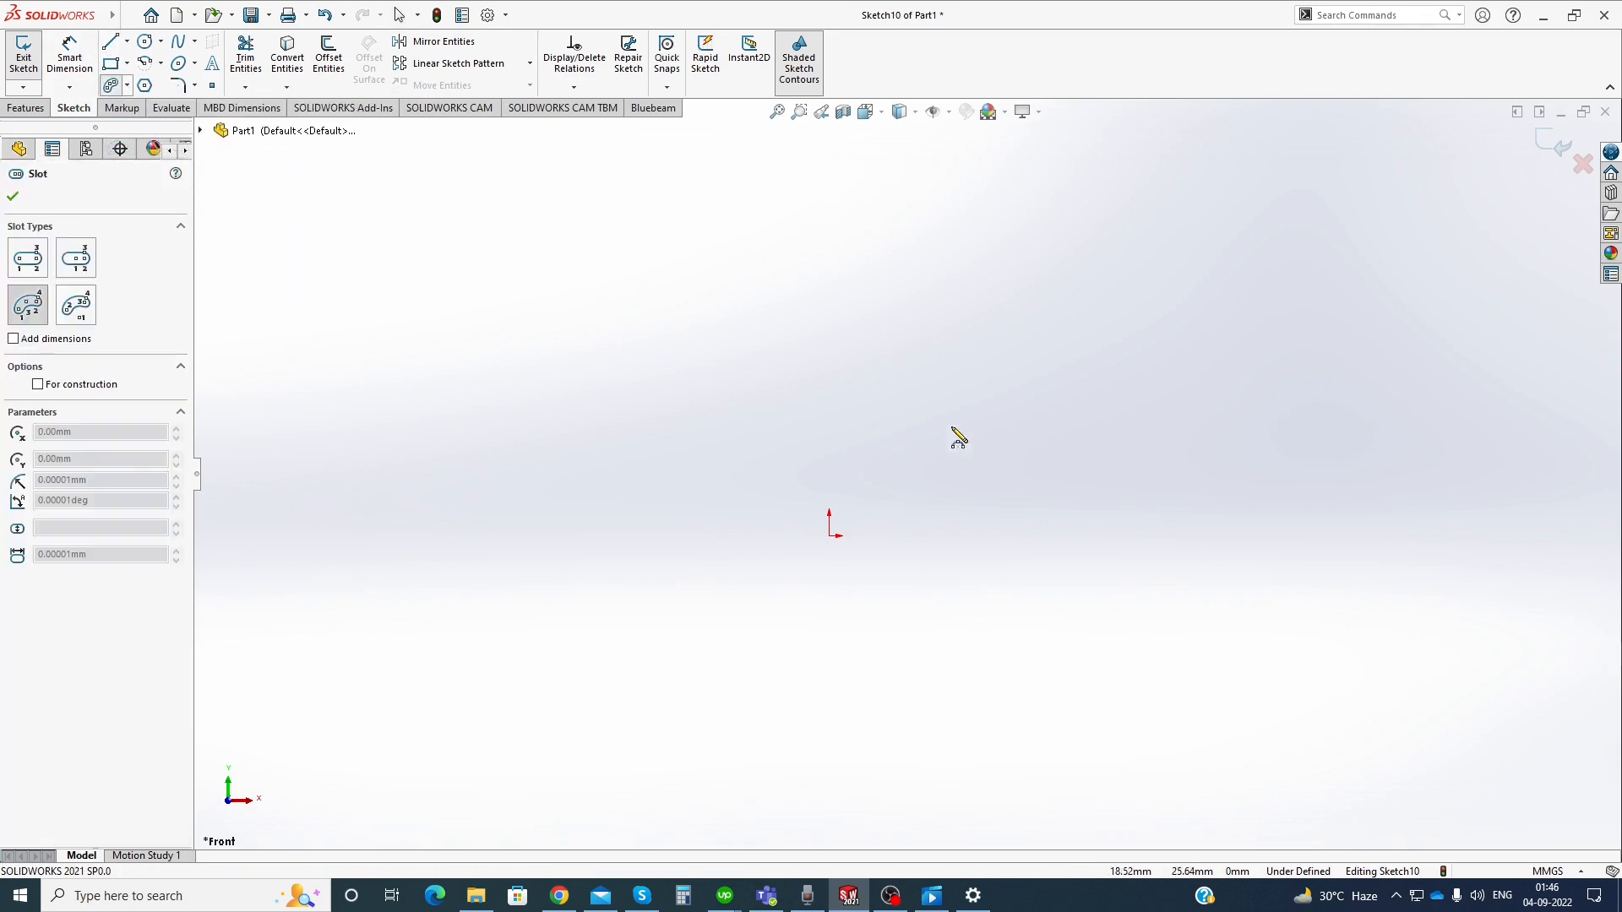
left_click(1214, 535)
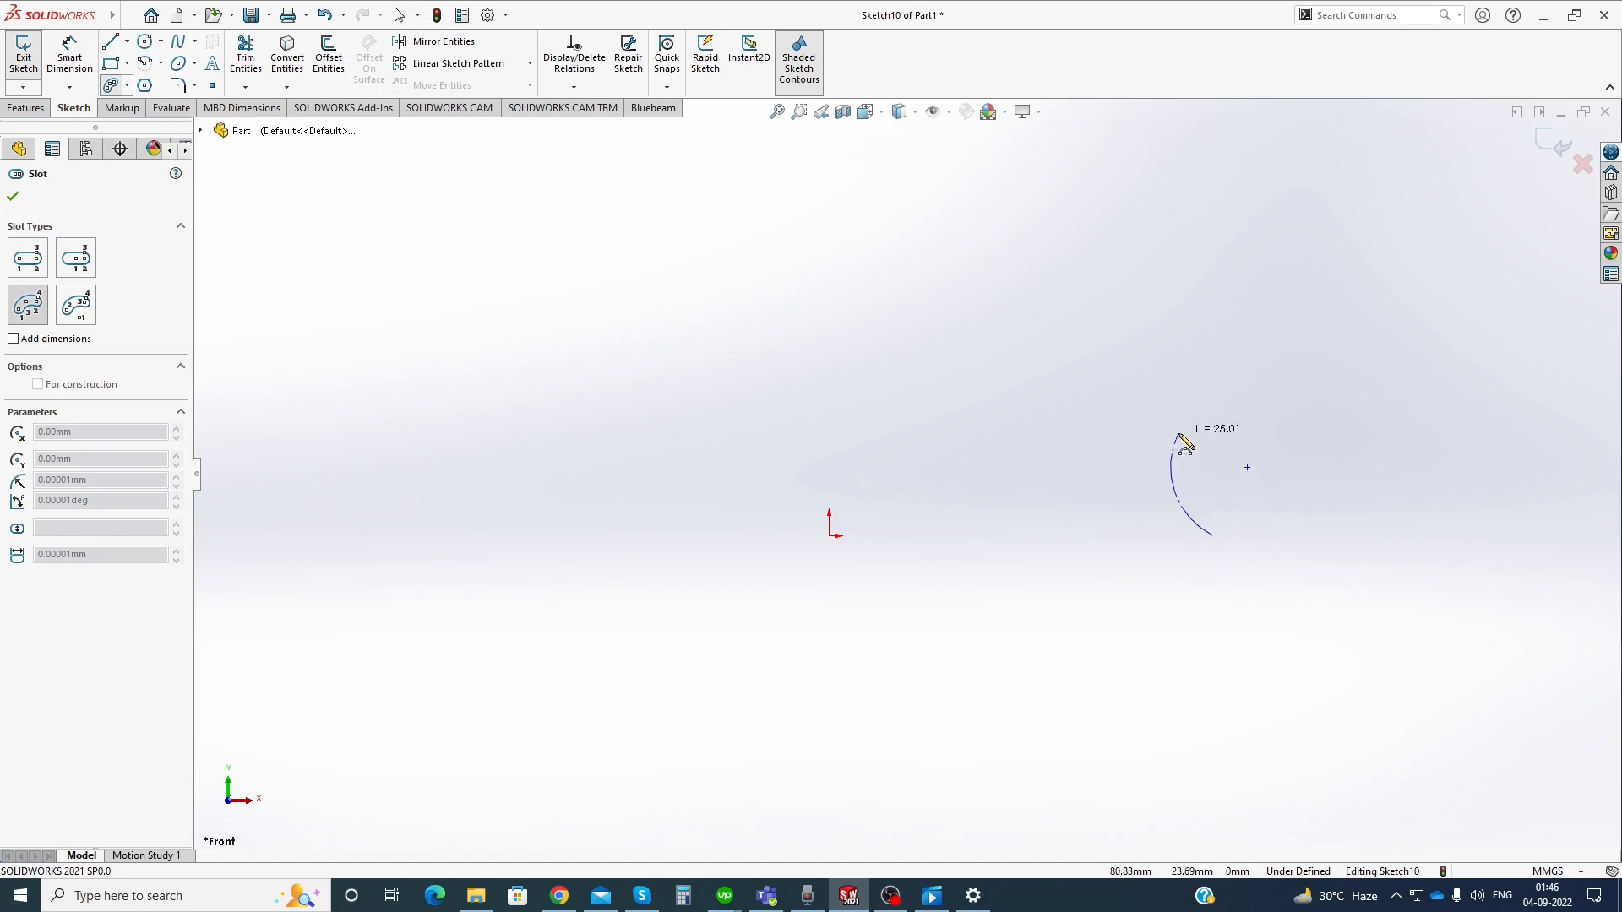
left_click(1153, 655)
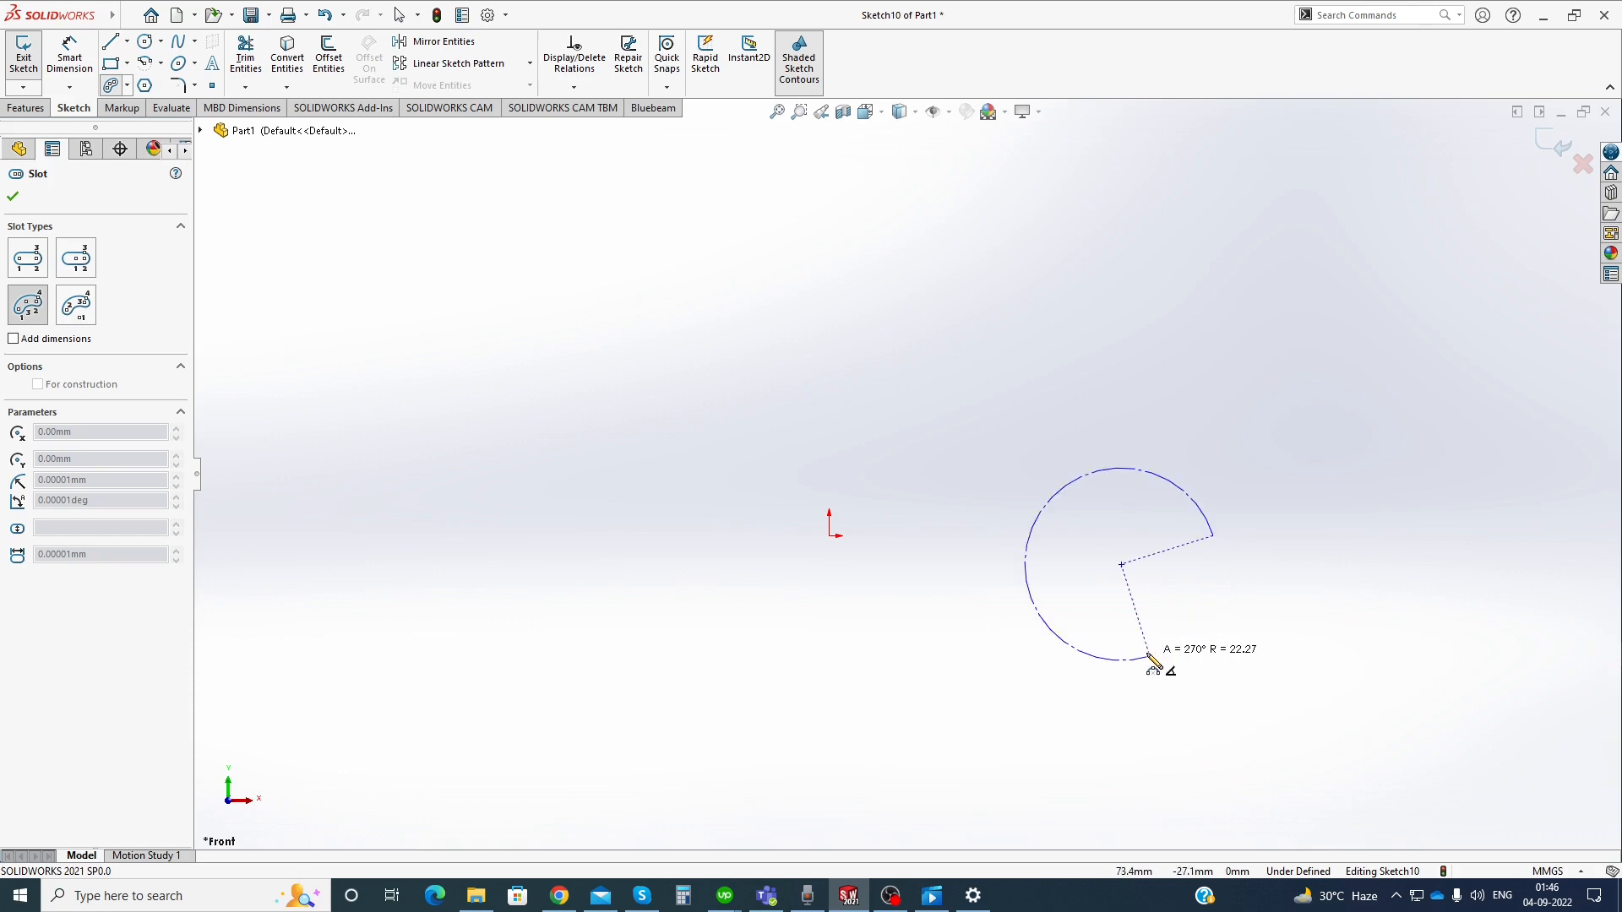
left_click(1159, 671)
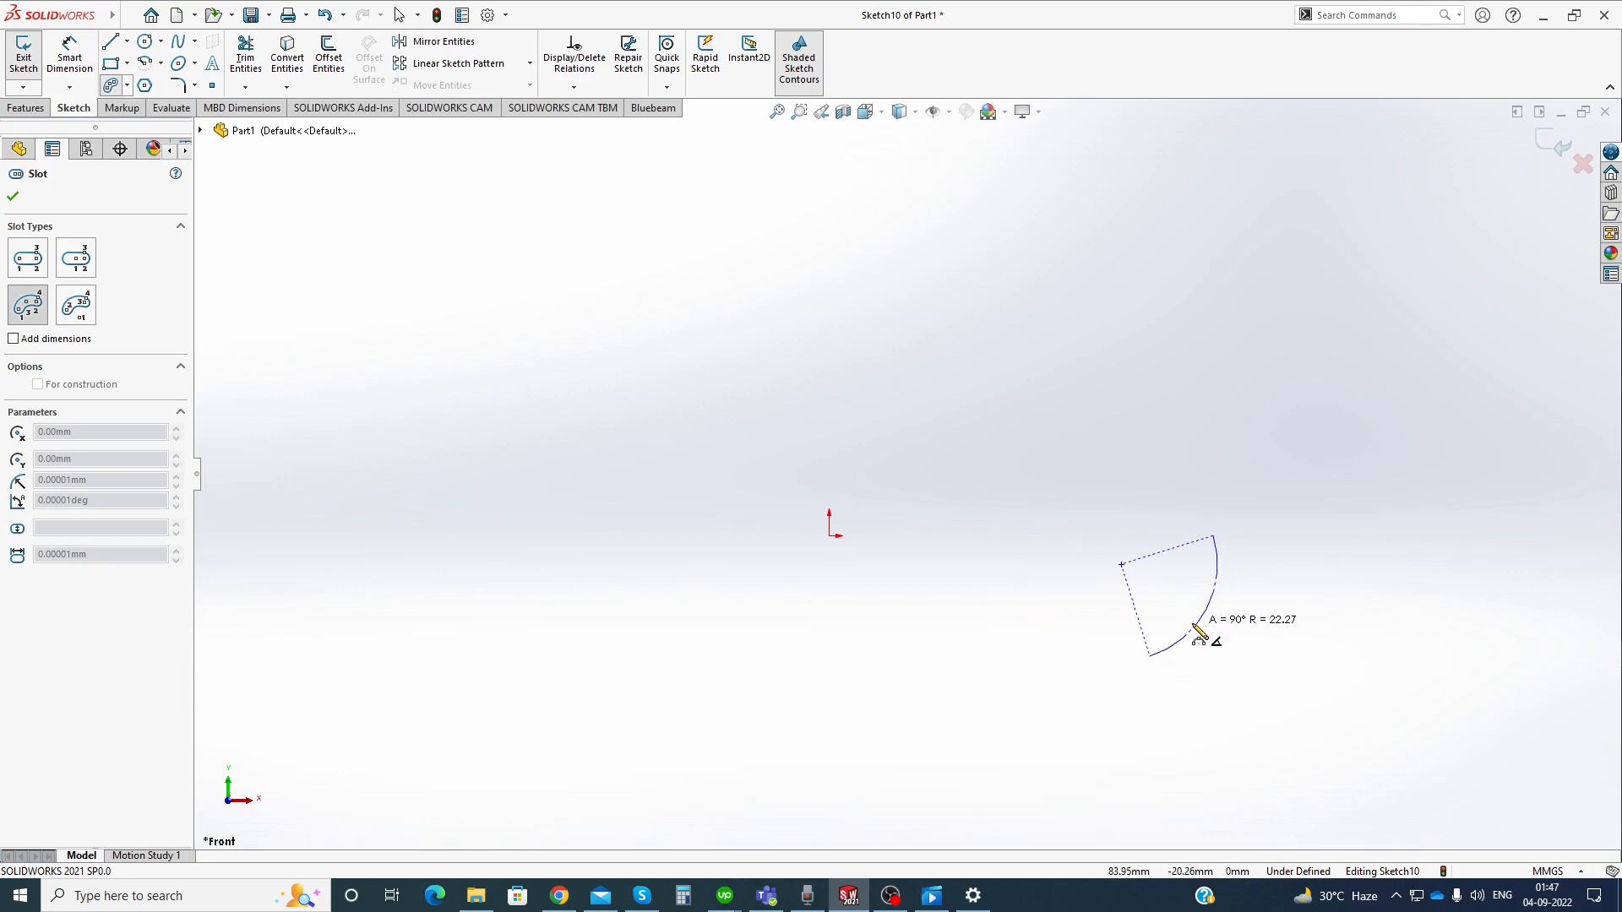
left_click(1214, 659)
scroll(1232, 570, "down", 2)
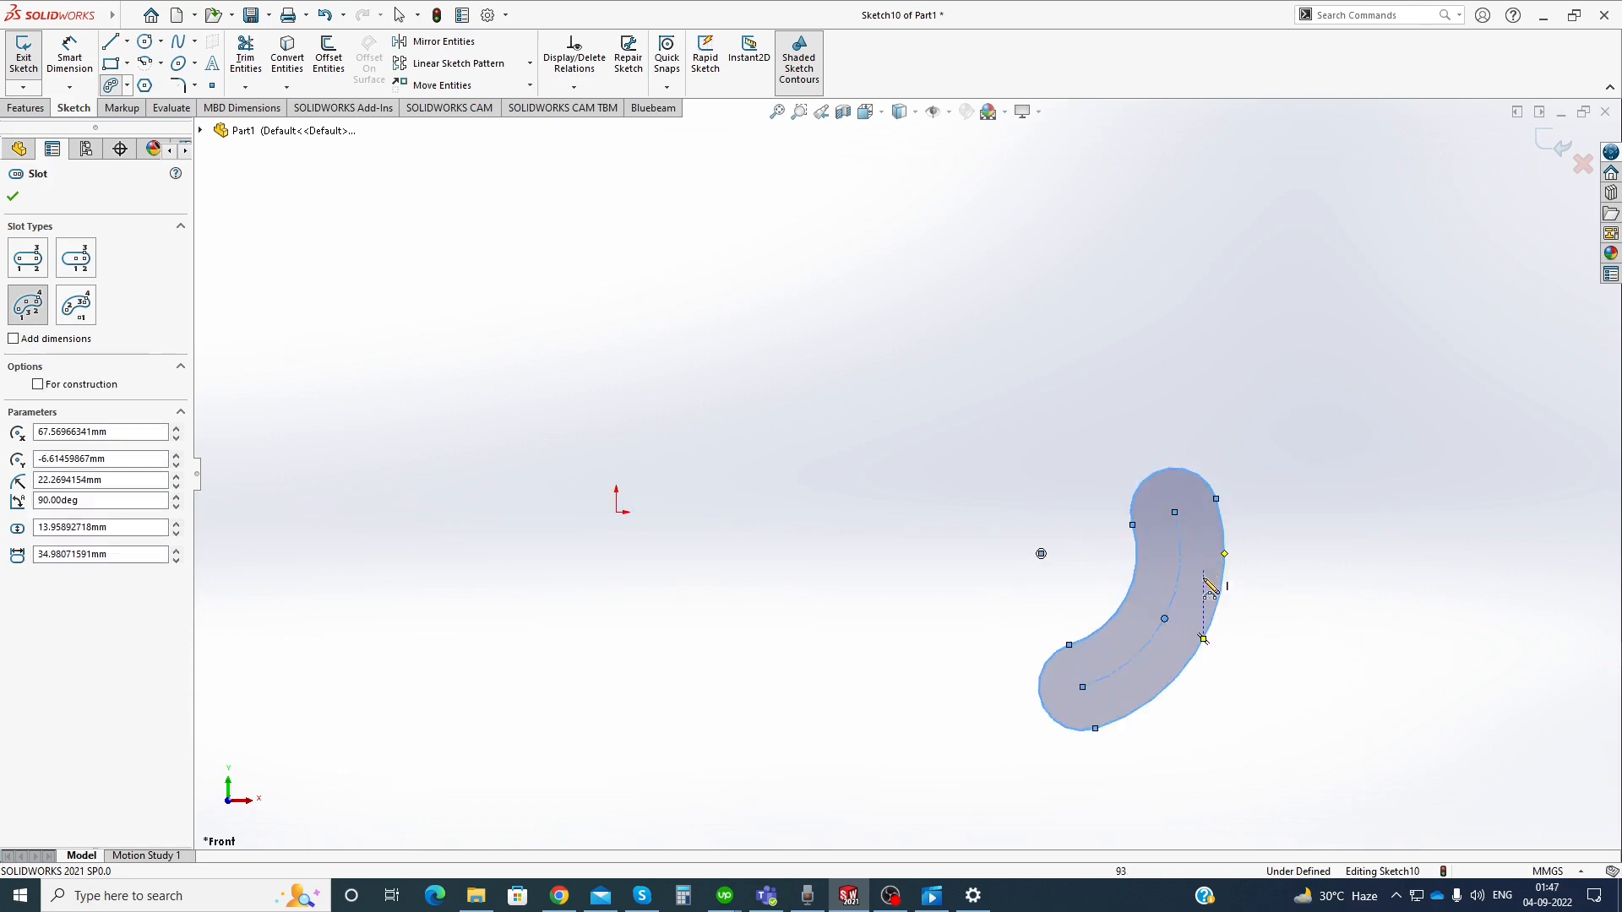
key("Escape")
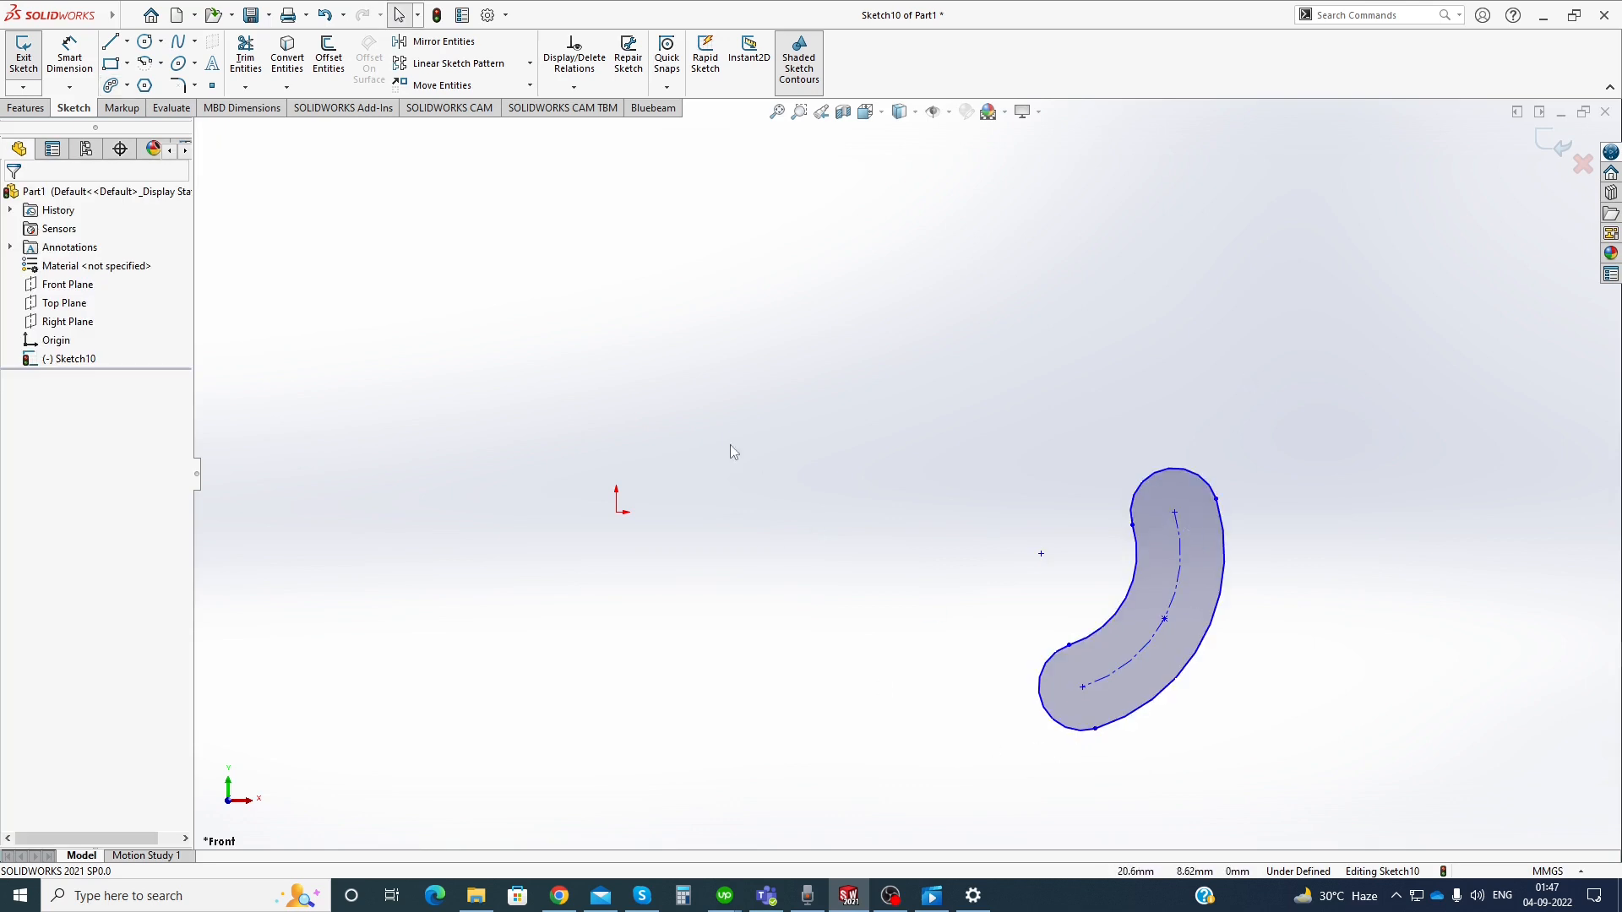
Set up a Circular Sketch Pattern of the whole arc slot, centred on the origin
left_click(529, 63)
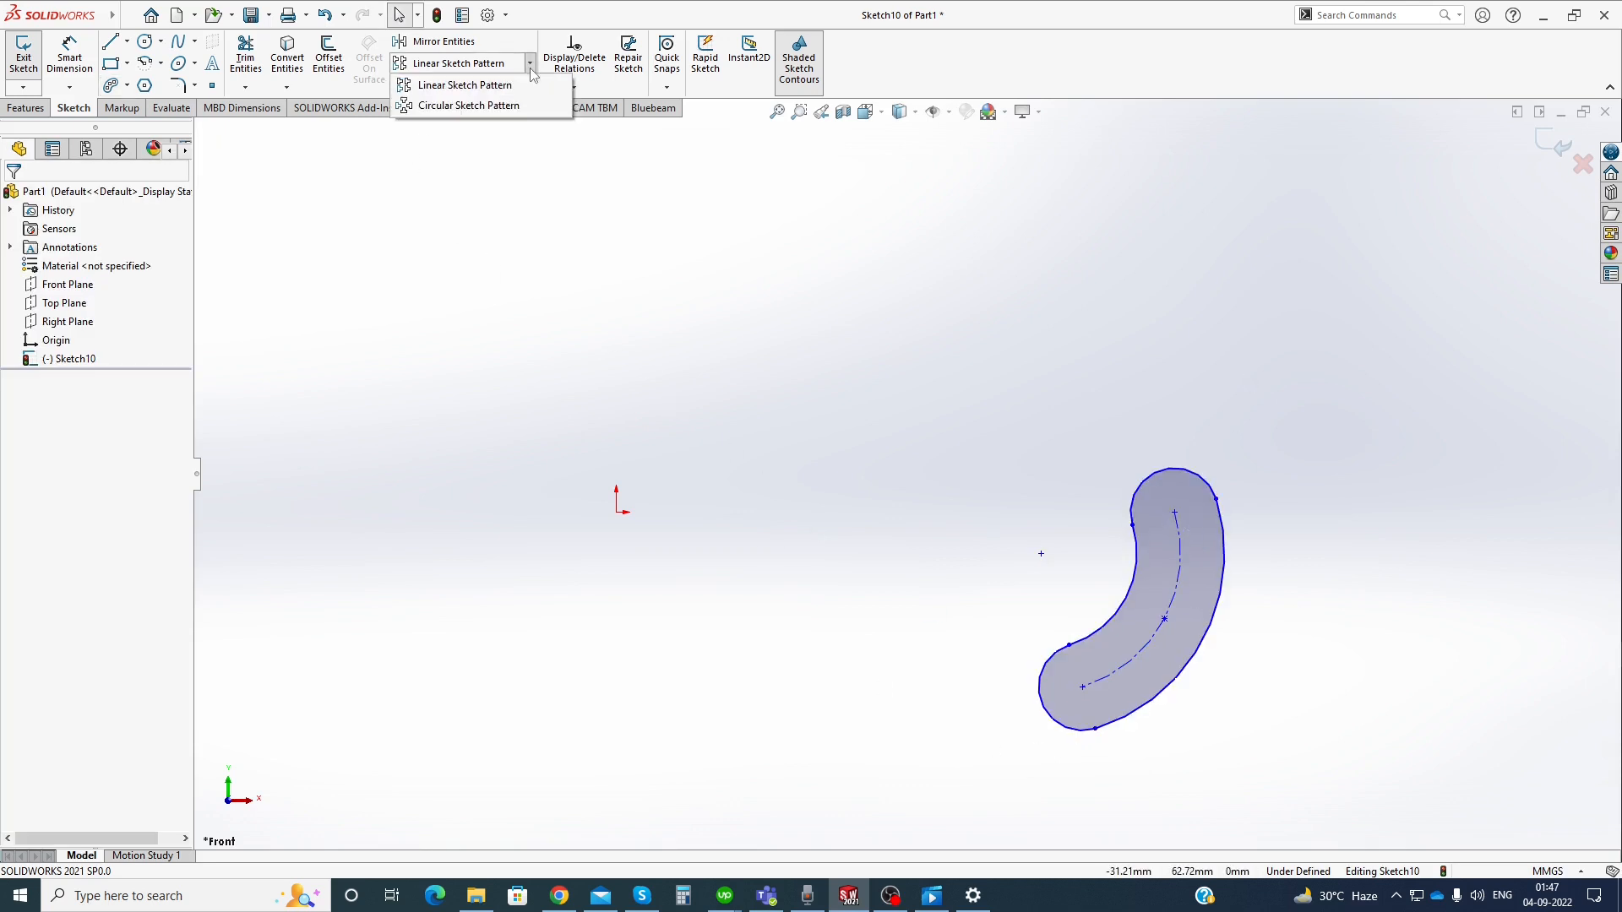
left_click(461, 101)
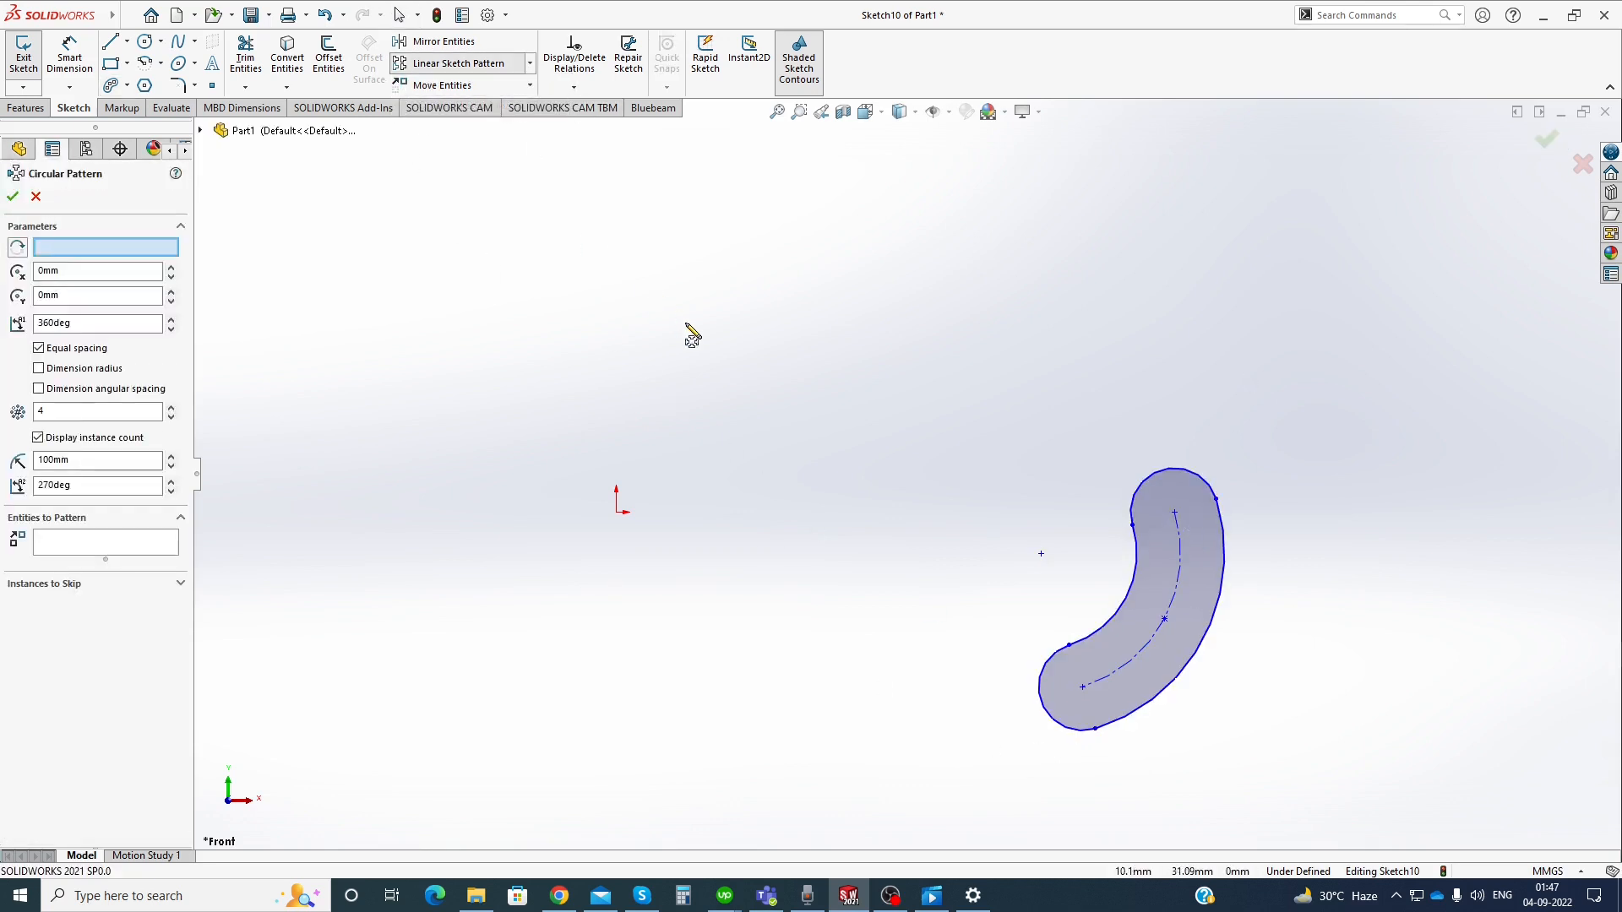
left_click(113, 247)
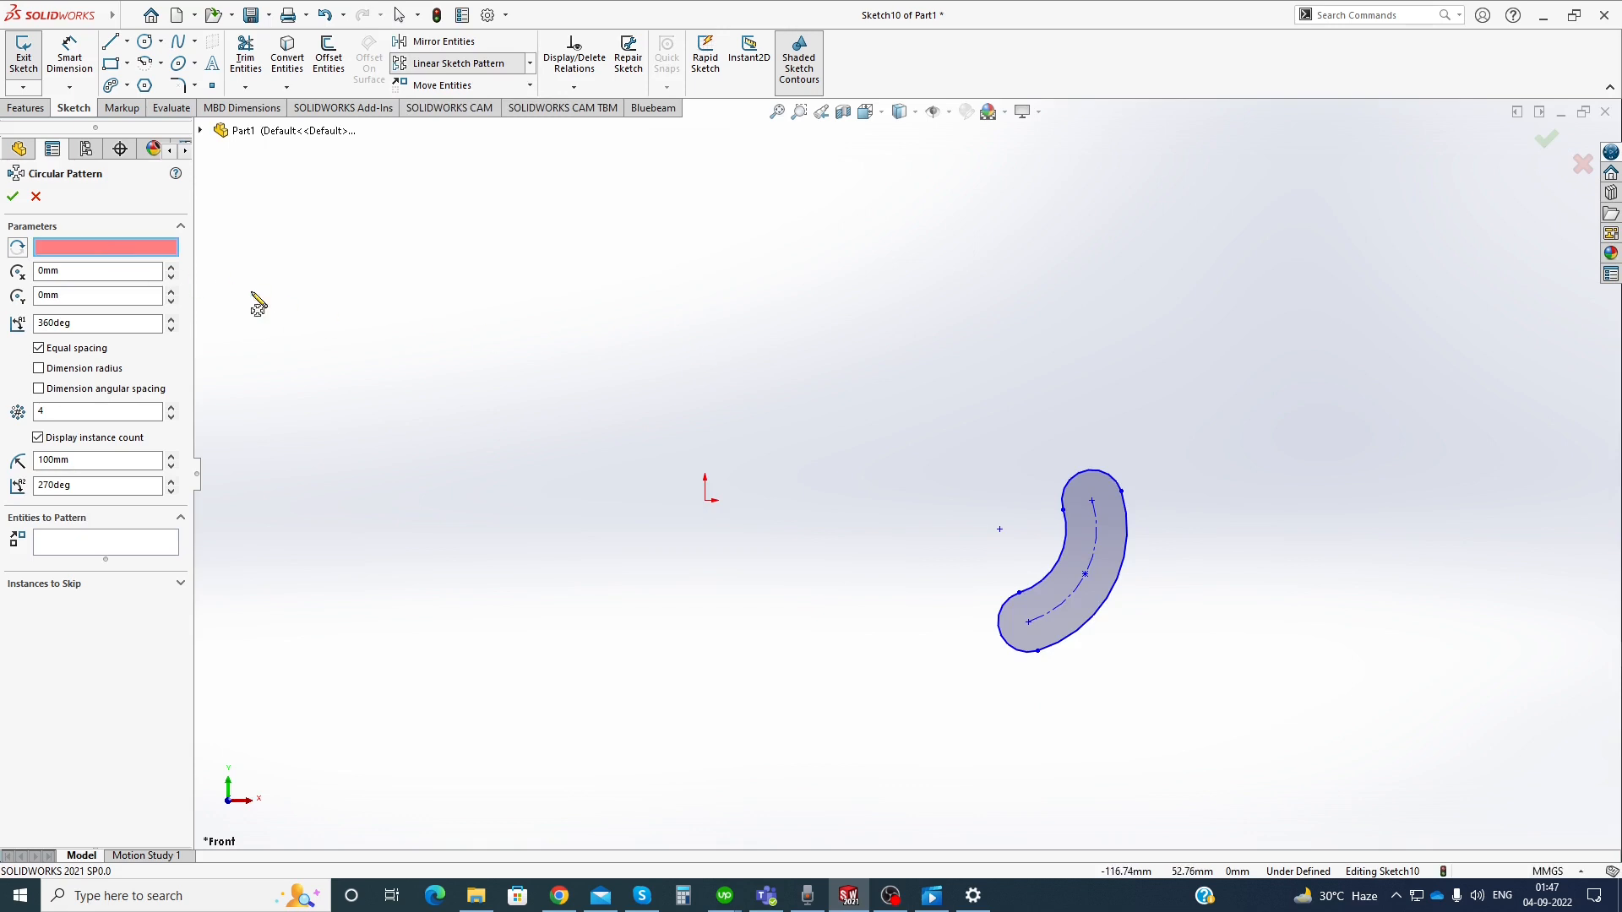
left_click(706, 501)
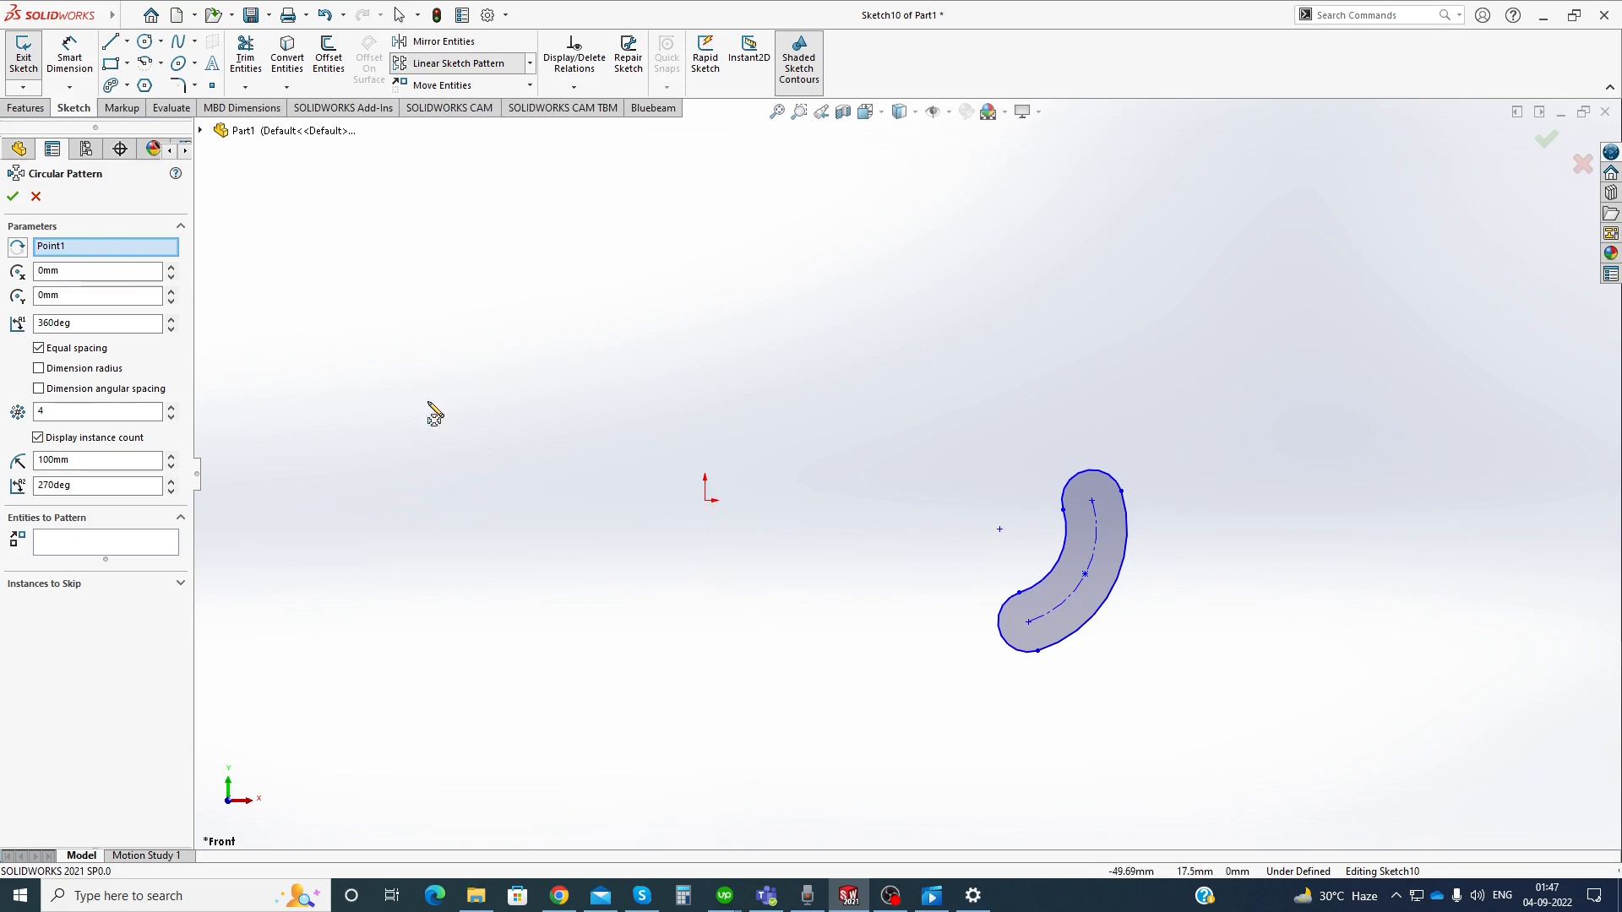
left_click(106, 542)
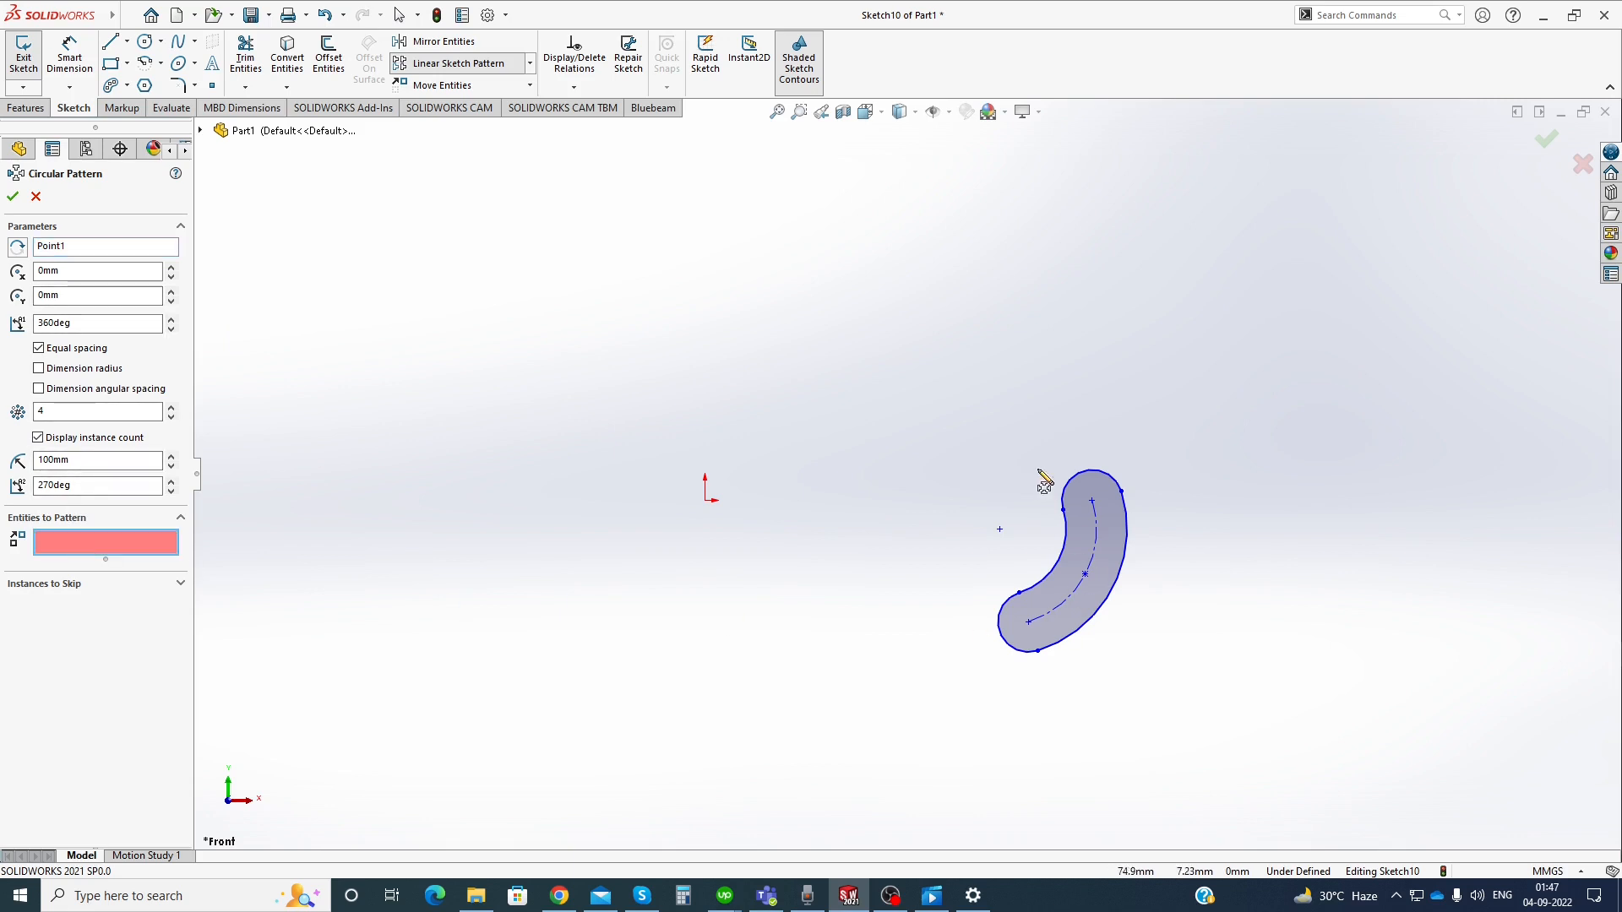
left_click(1086, 646)
left_click(1107, 483)
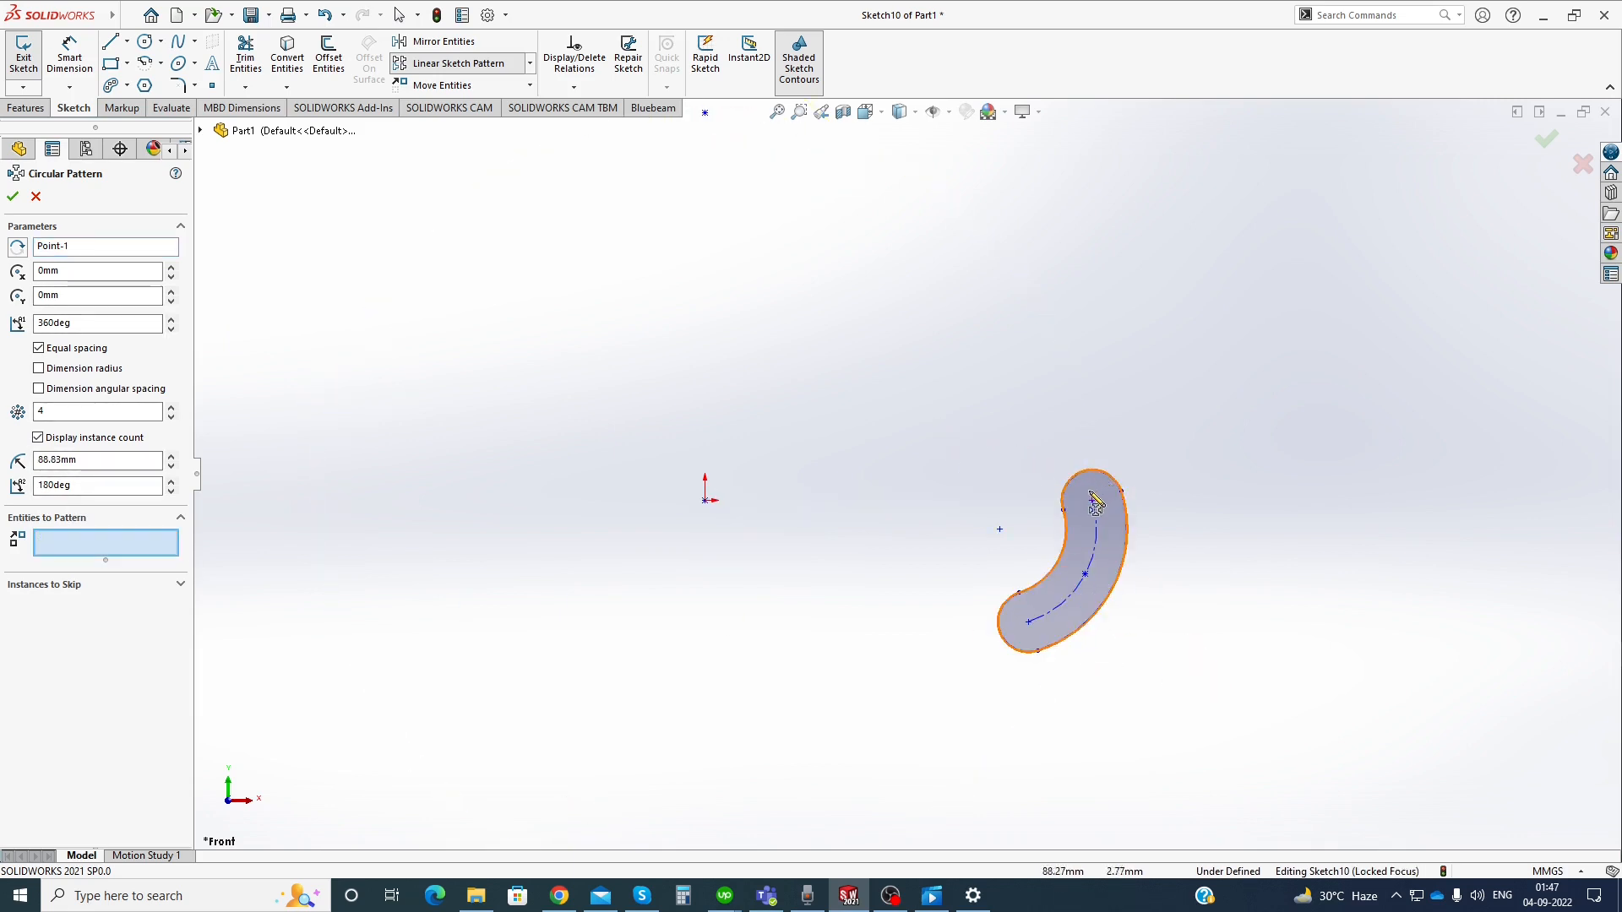
scroll(1068, 571, "up", 3)
scroll(1025, 540, "down", 2)
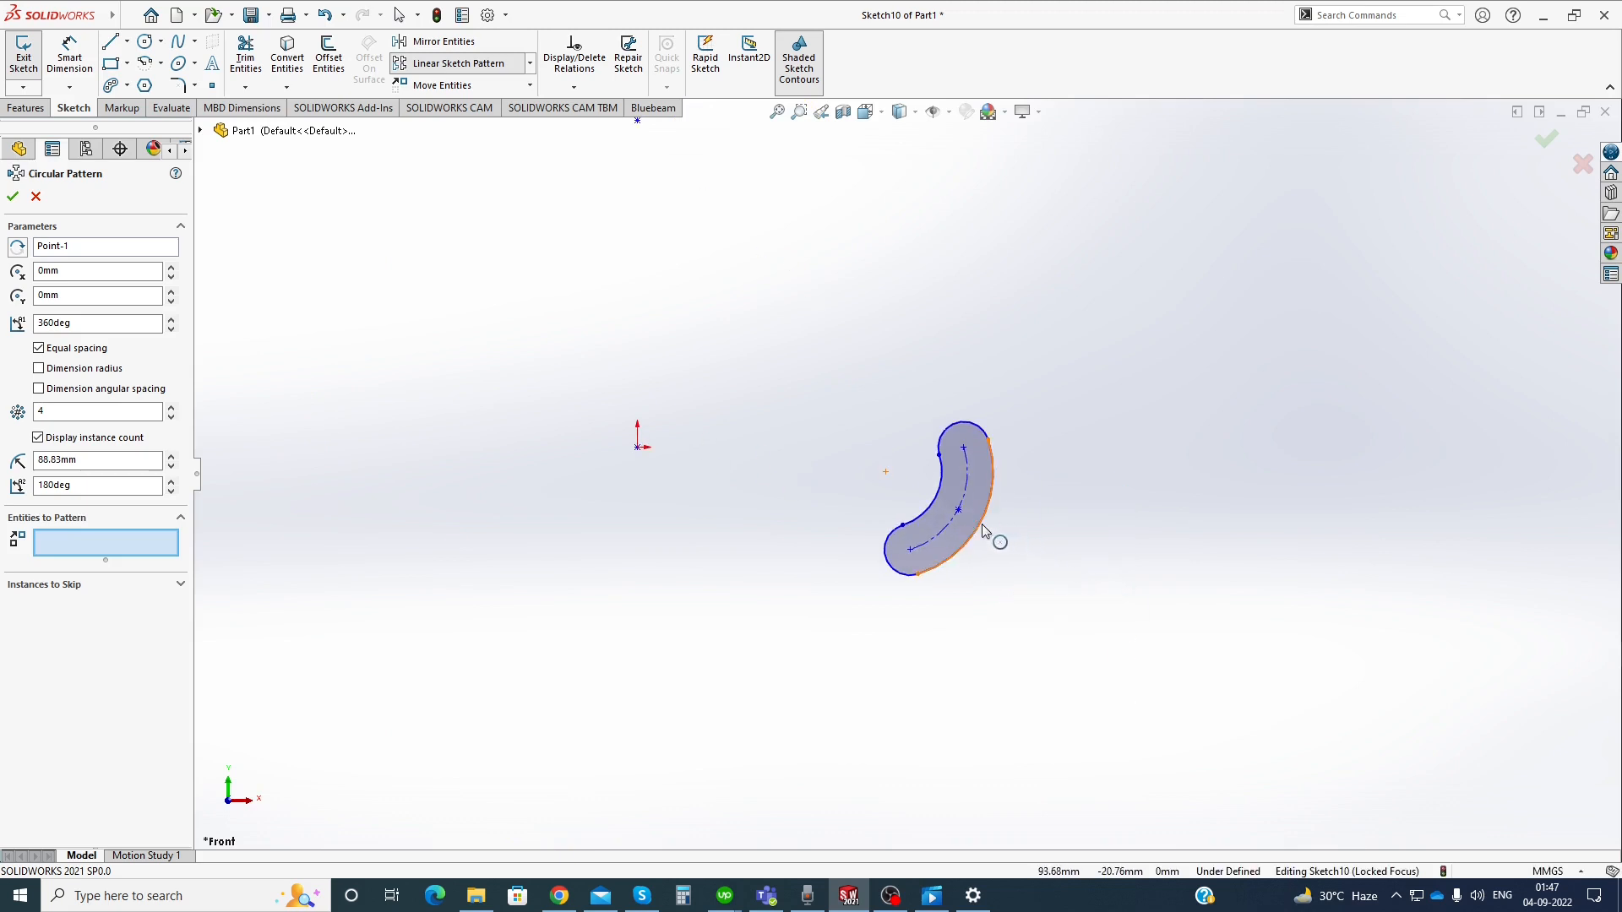
left_click(990, 535)
scroll(999, 547, "up", 2)
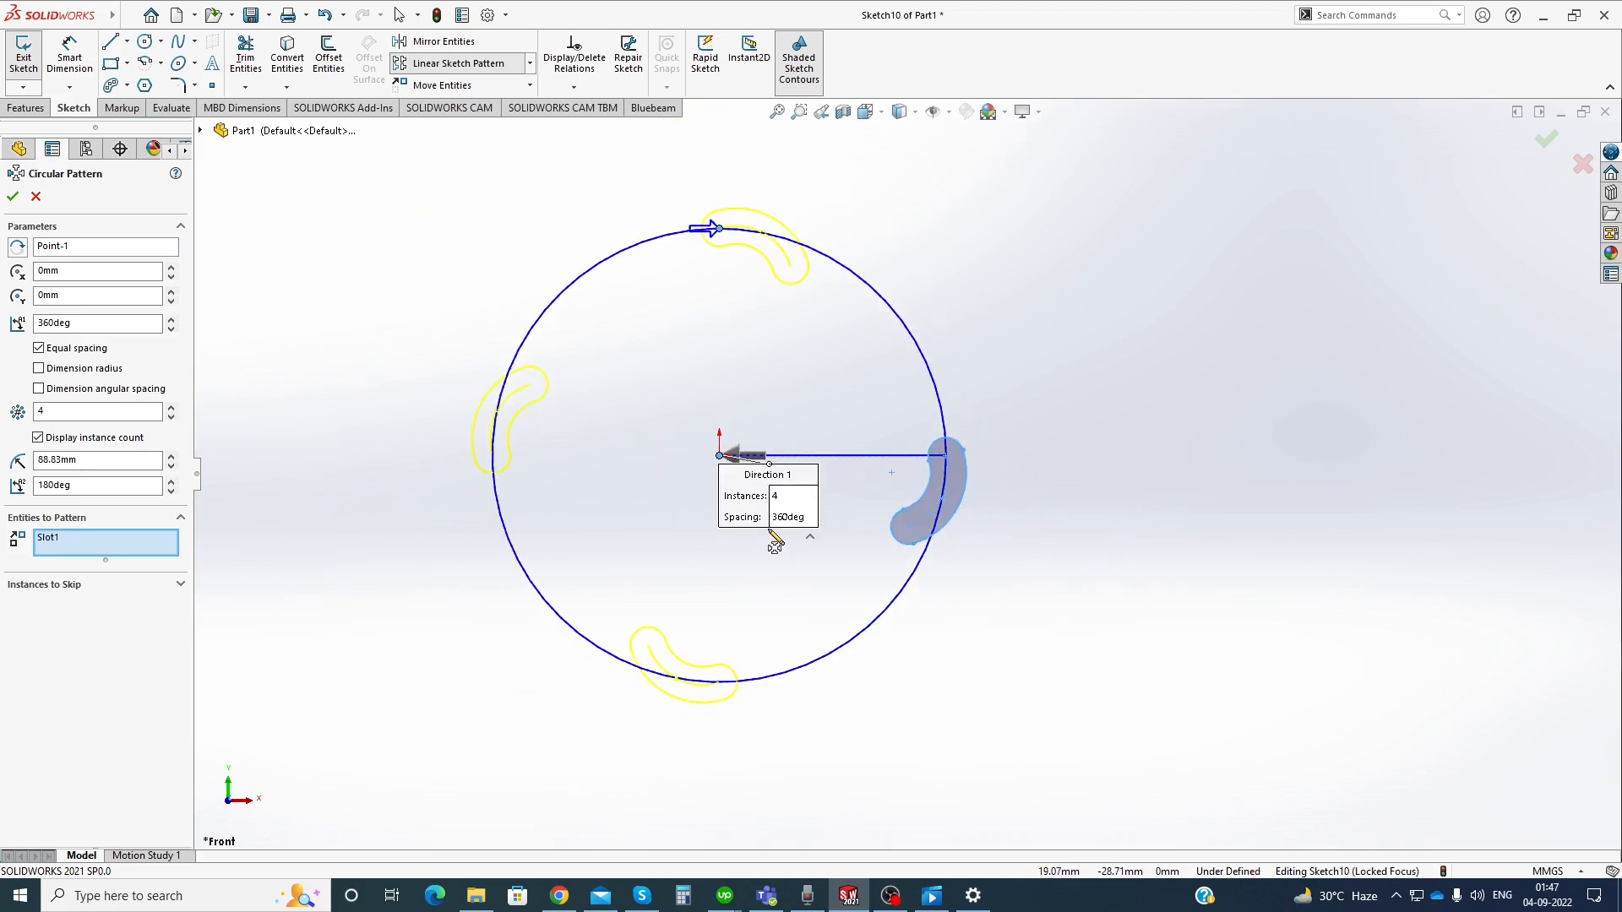
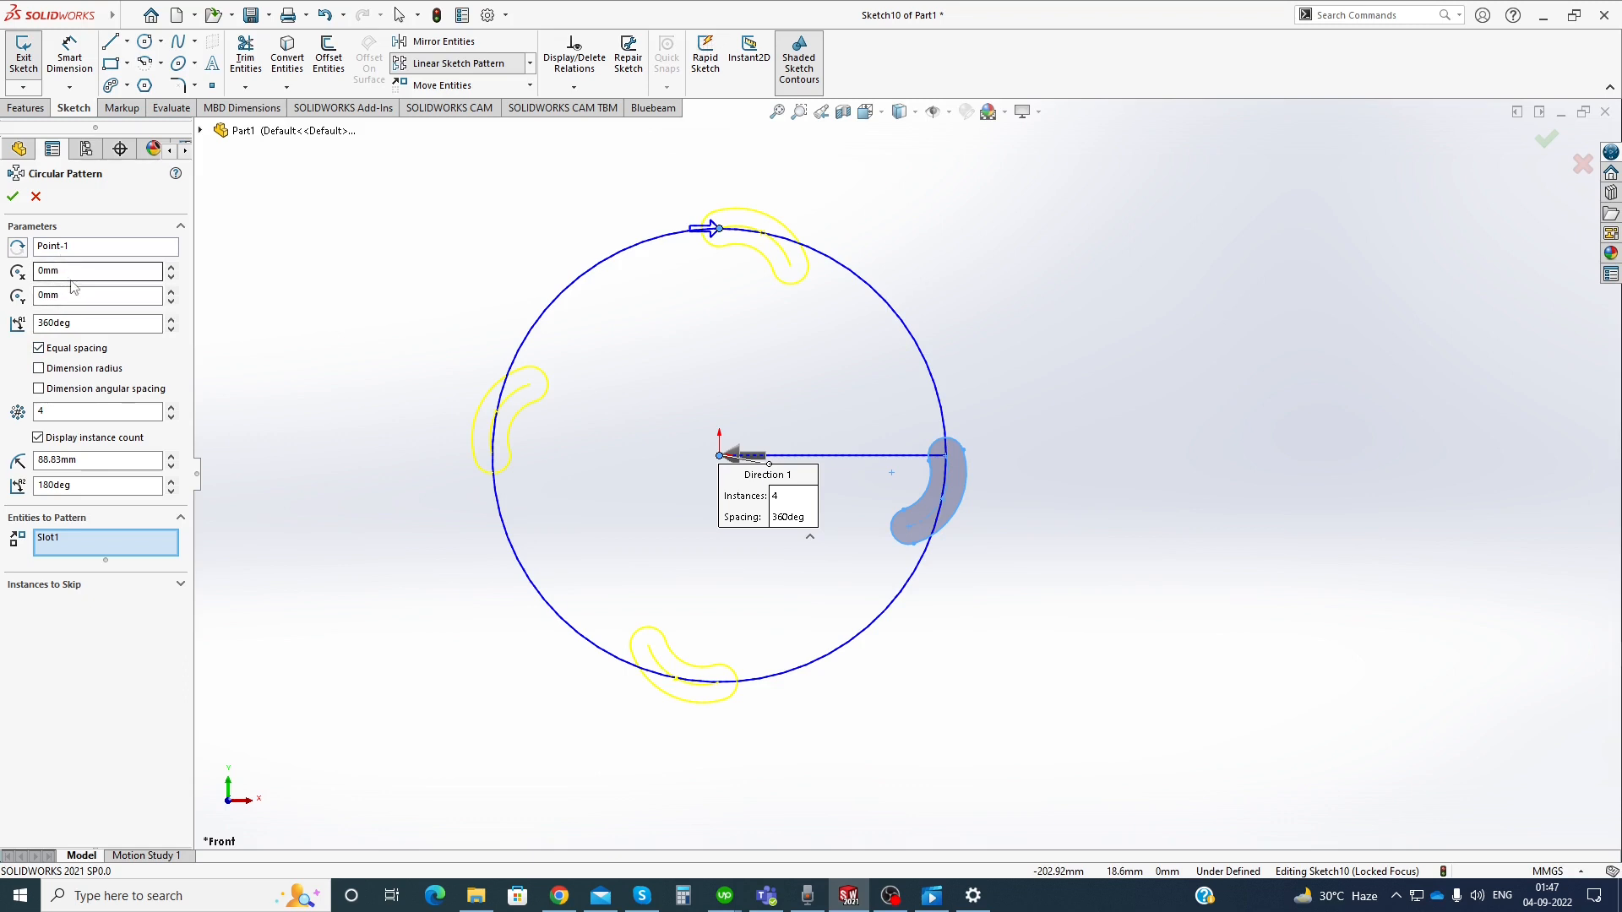
Set the circular pattern's total angle to 180°
left_click(79, 325)
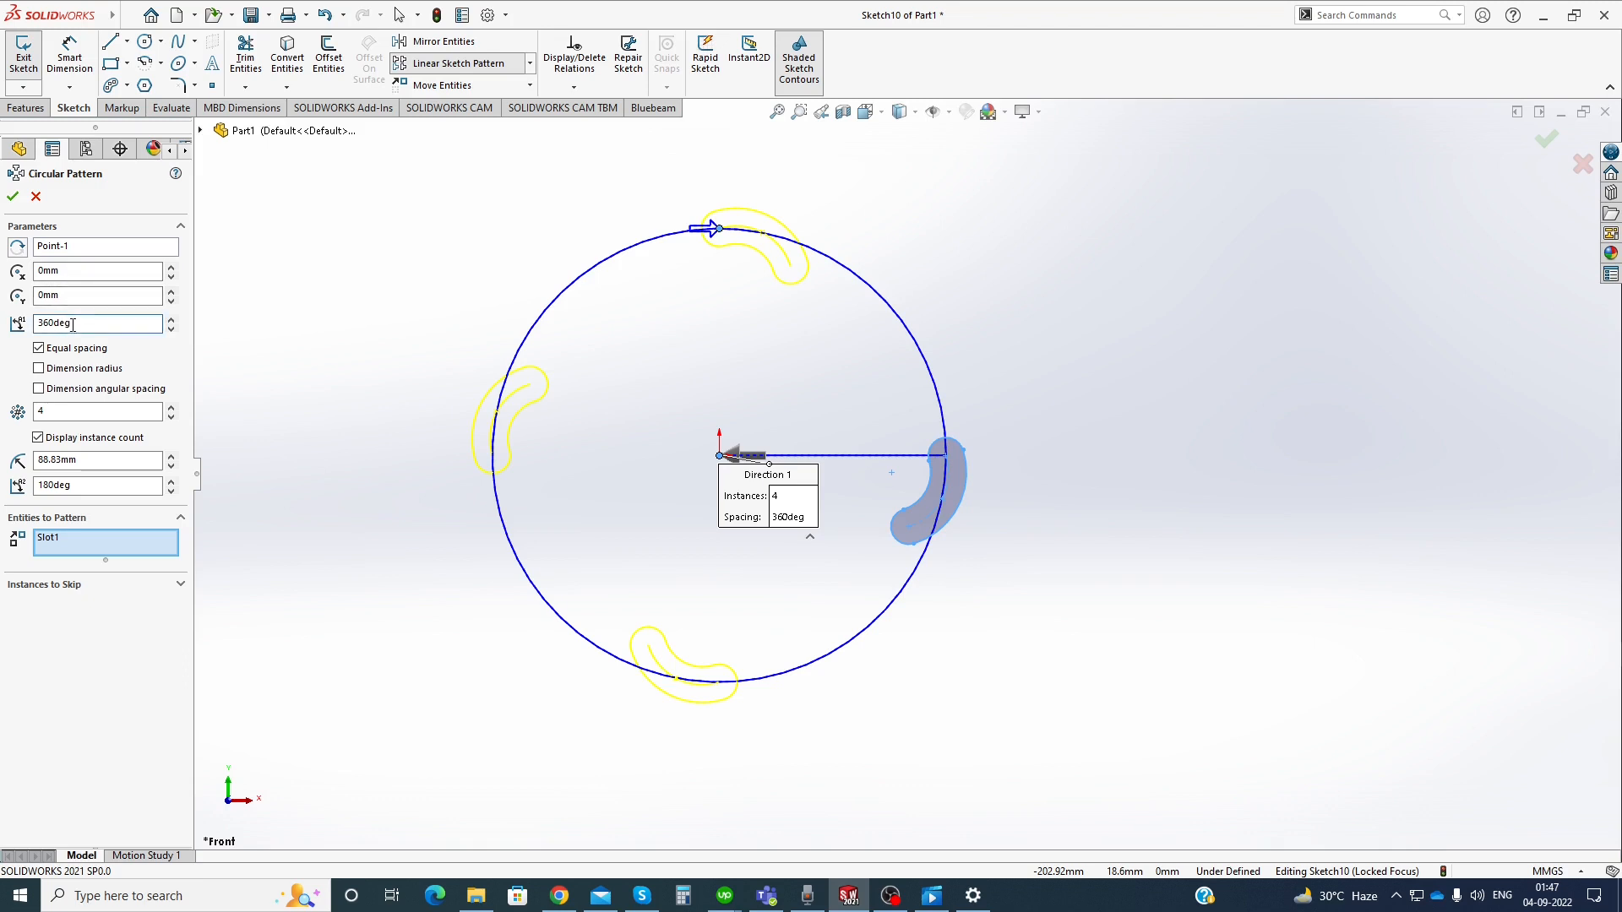
double_click(72, 324)
type("180")
key("Return")
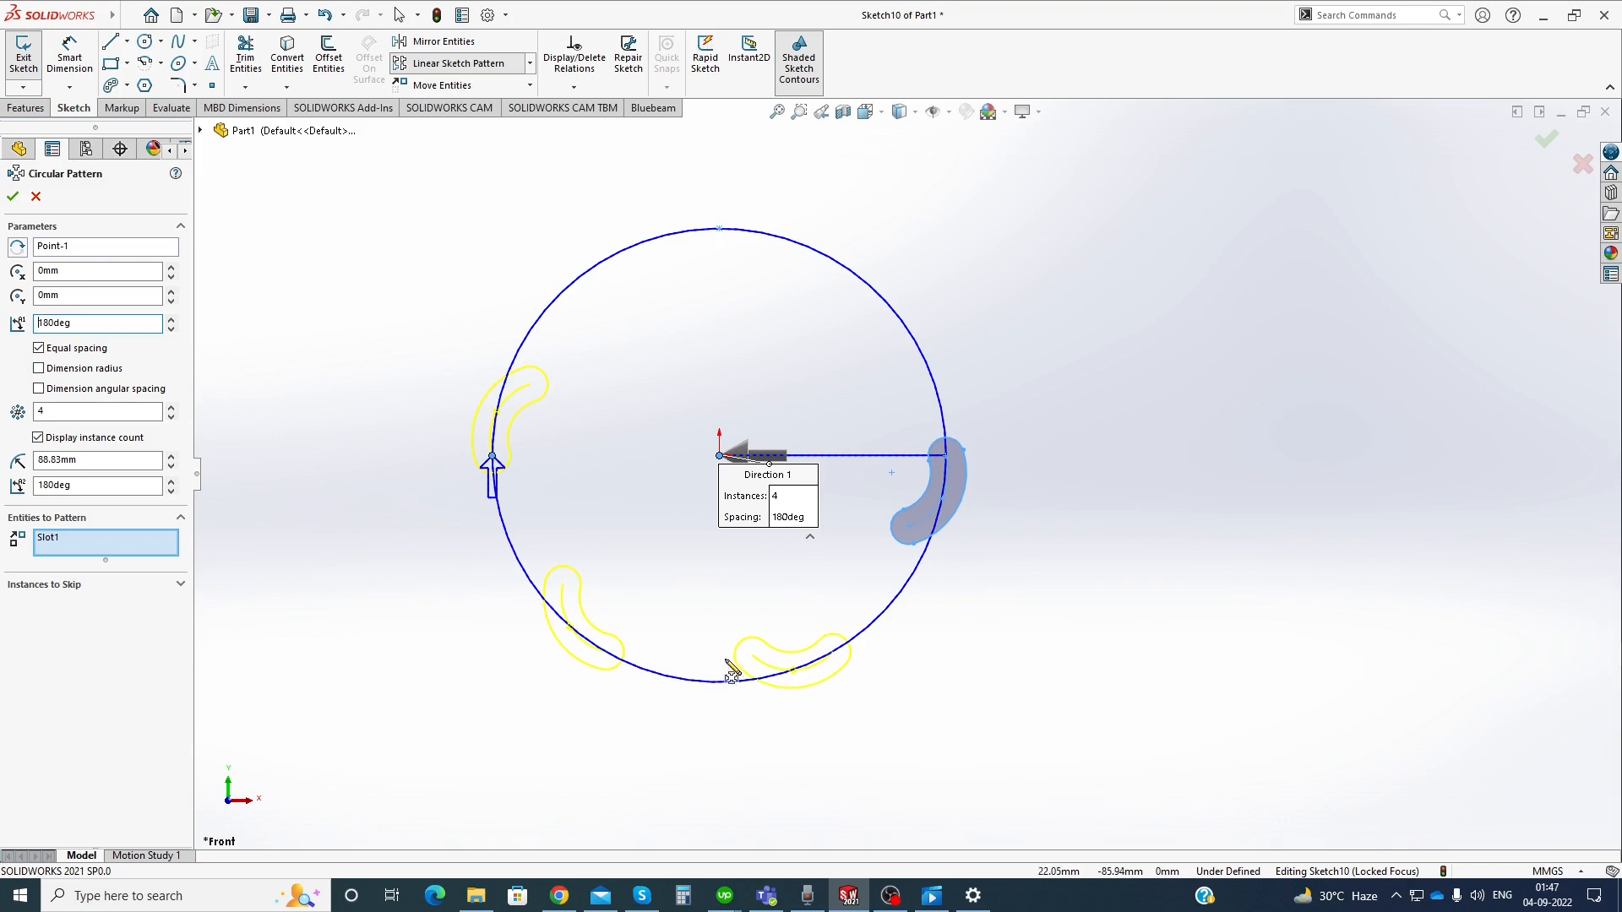
Turn off equal spacing, enable the angular spacing dimension and set the angle between instances to 50°
left_click(86, 390)
left_click(58, 352)
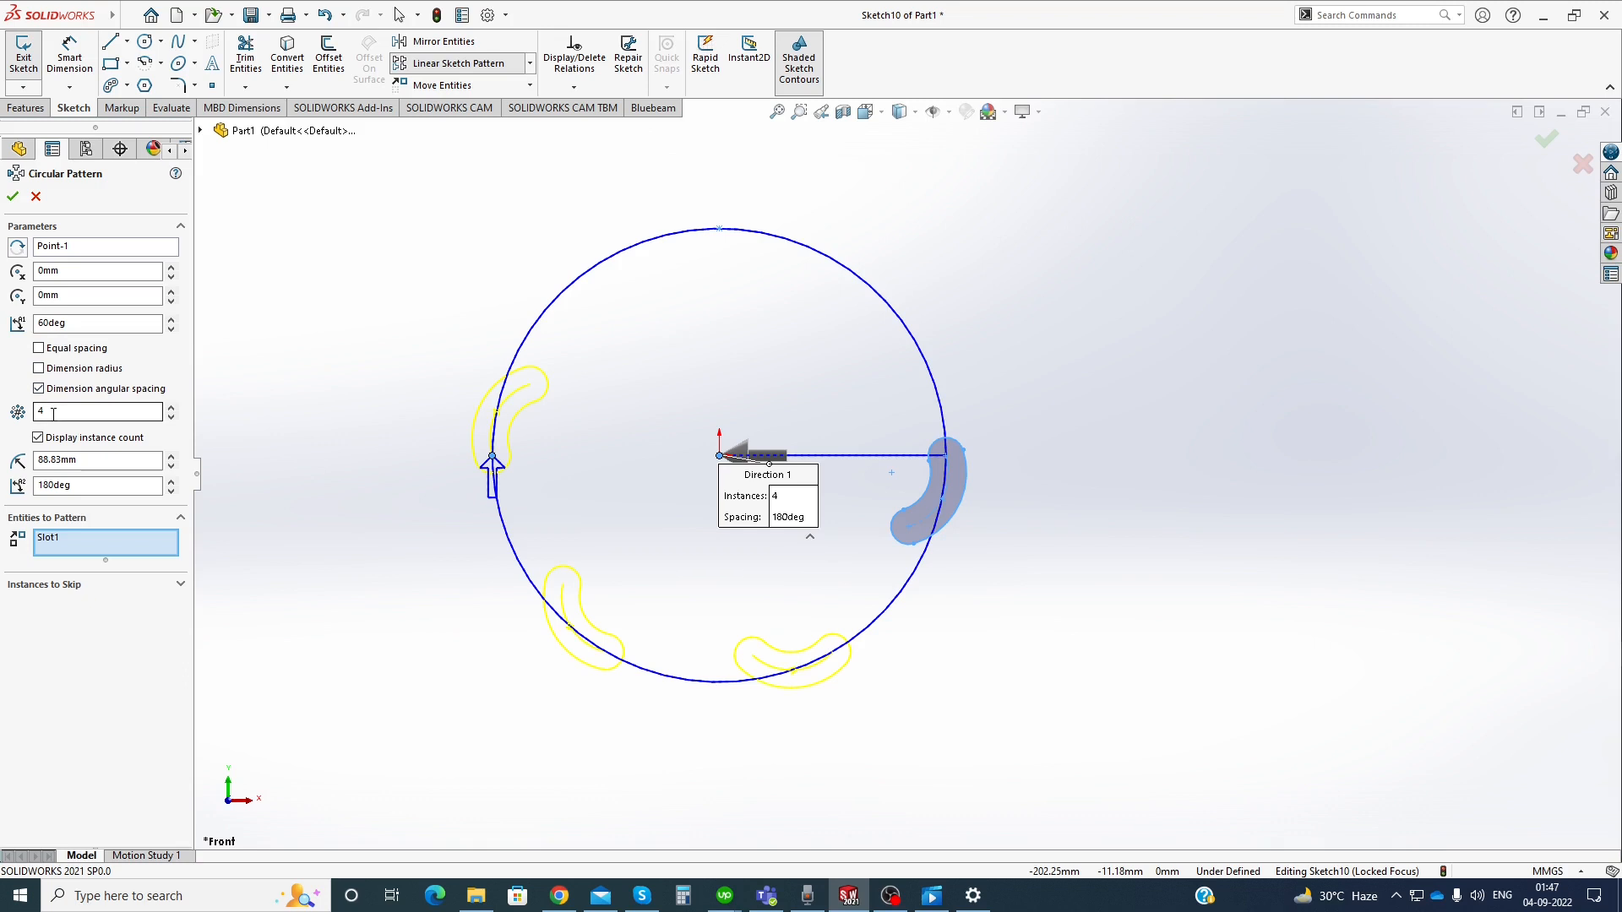
double_click(94, 324)
type("50")
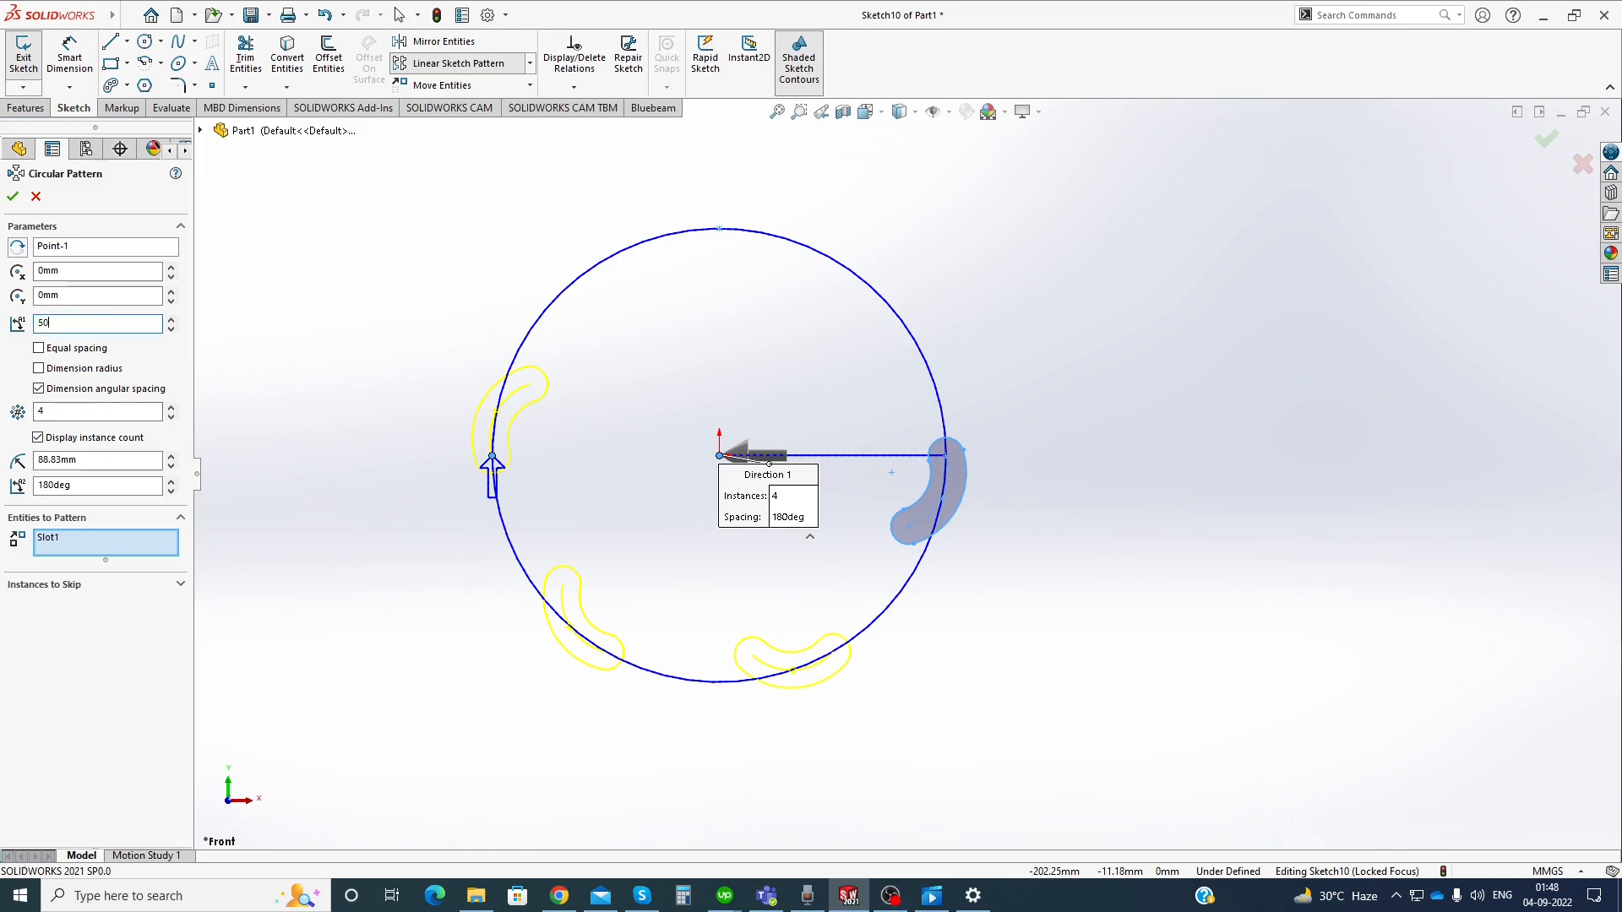
key("Return")
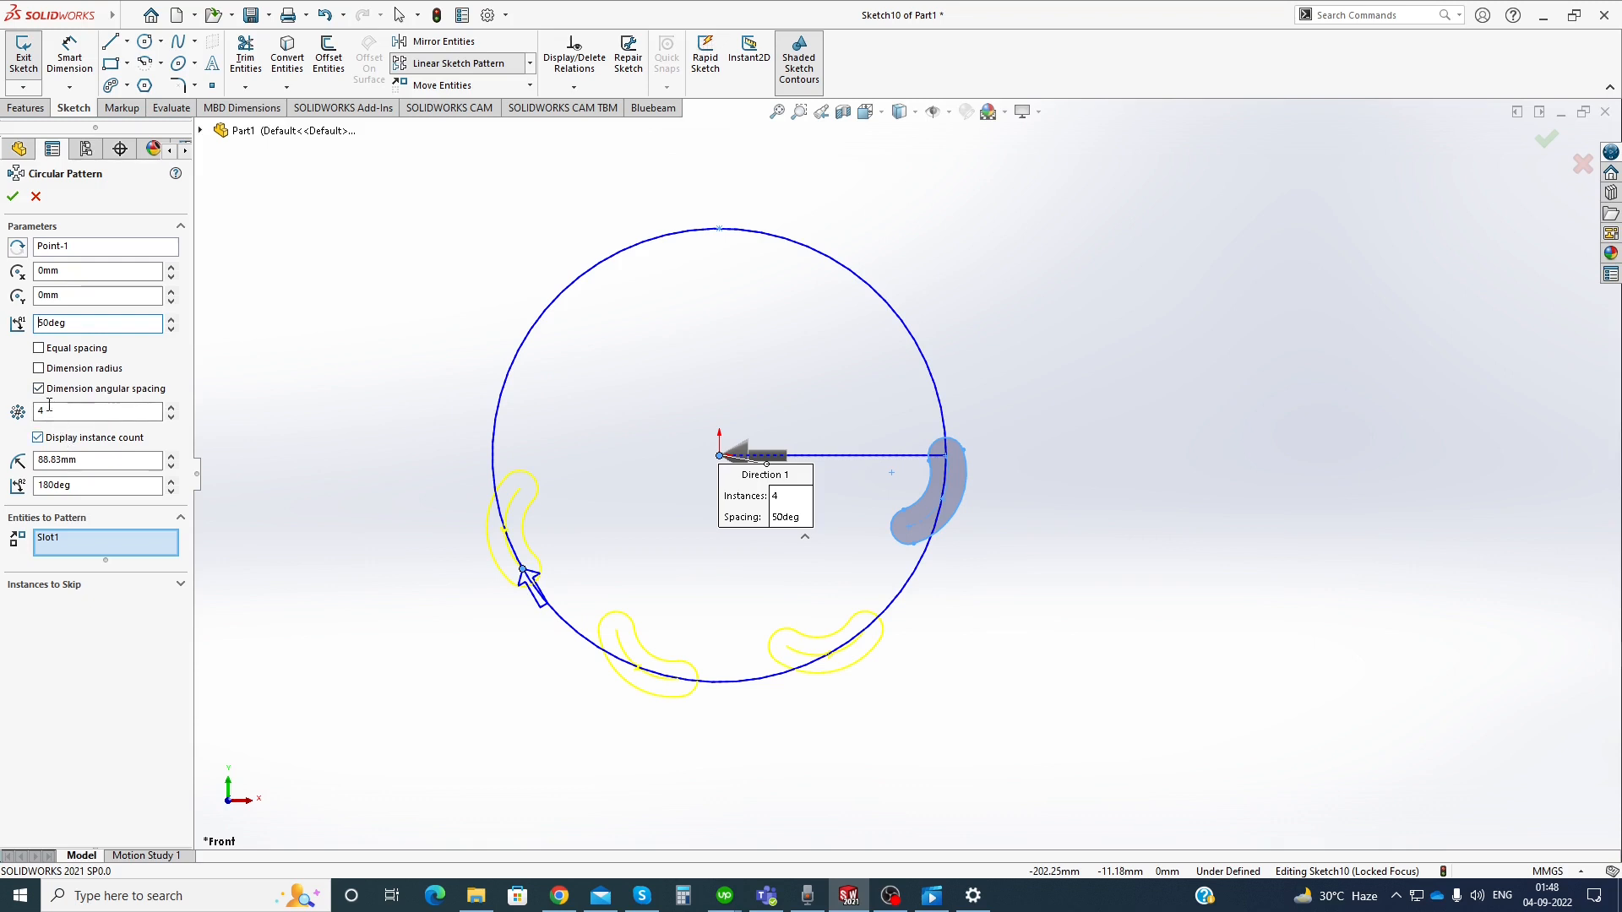
Enable the radius dimension for the circular pattern, skip instance 2 and apply the pattern
left_click(38, 368)
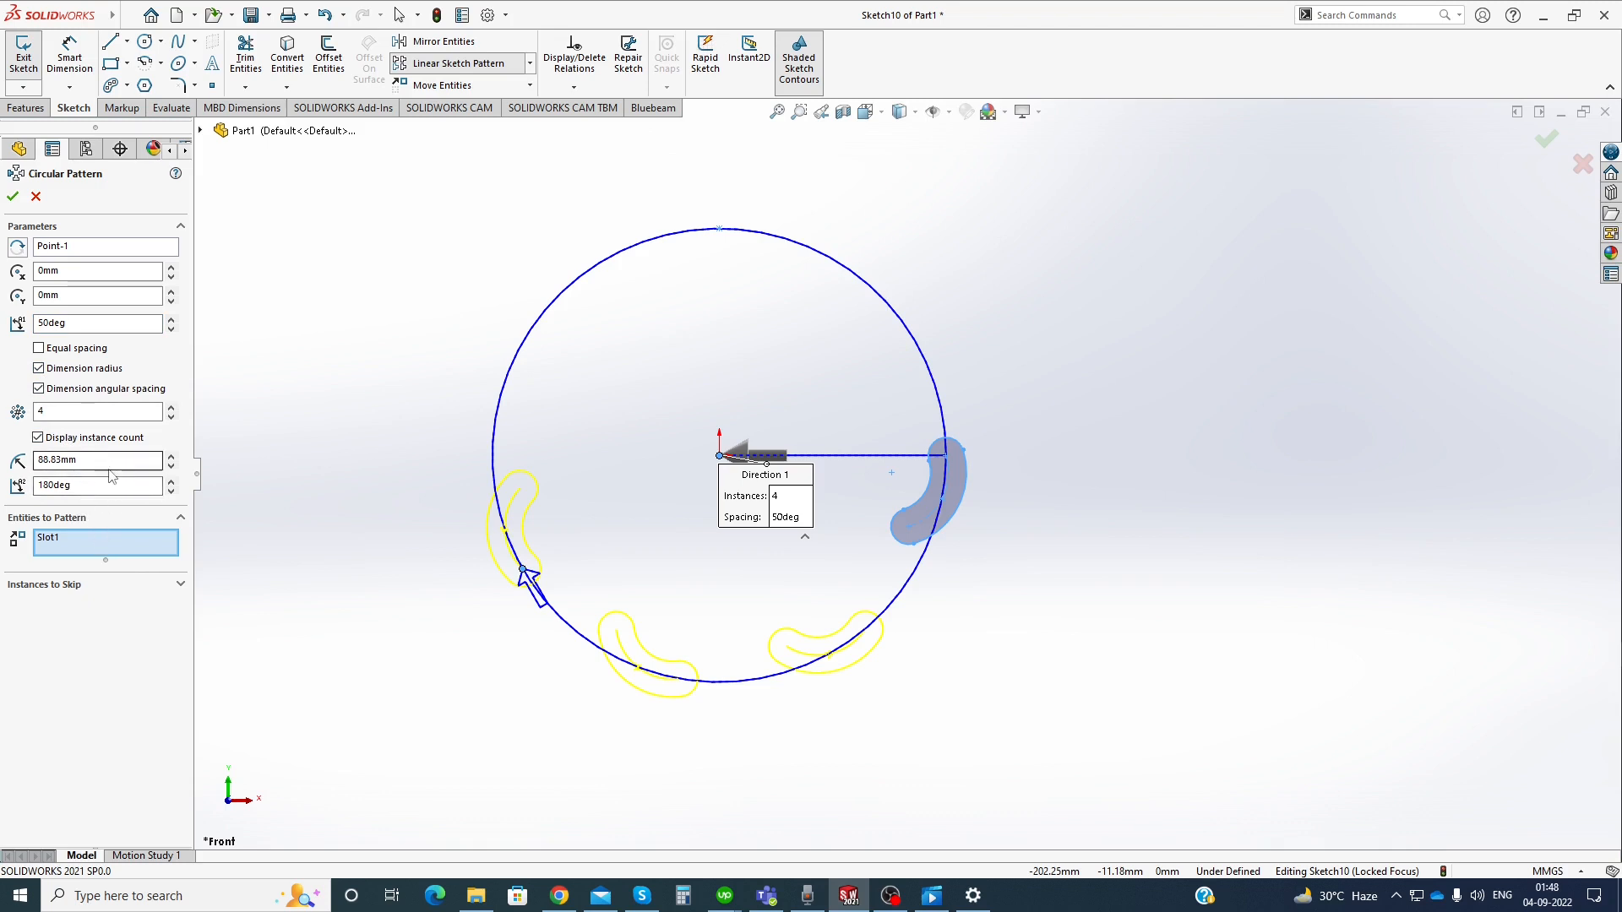
left_click(180, 586)
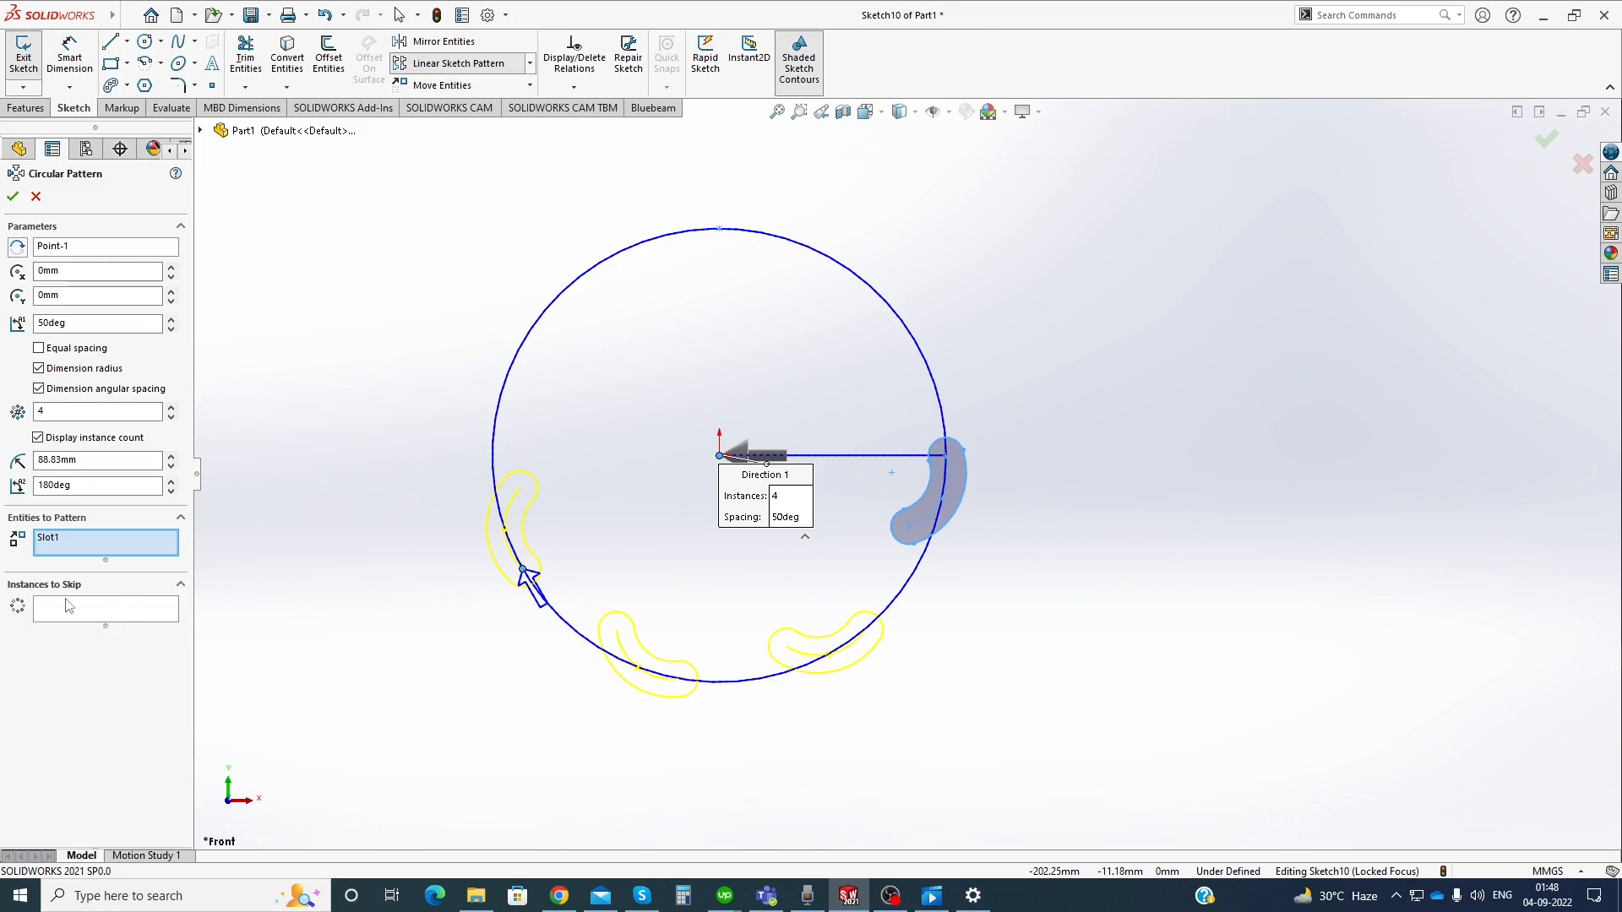
left_click(125, 616)
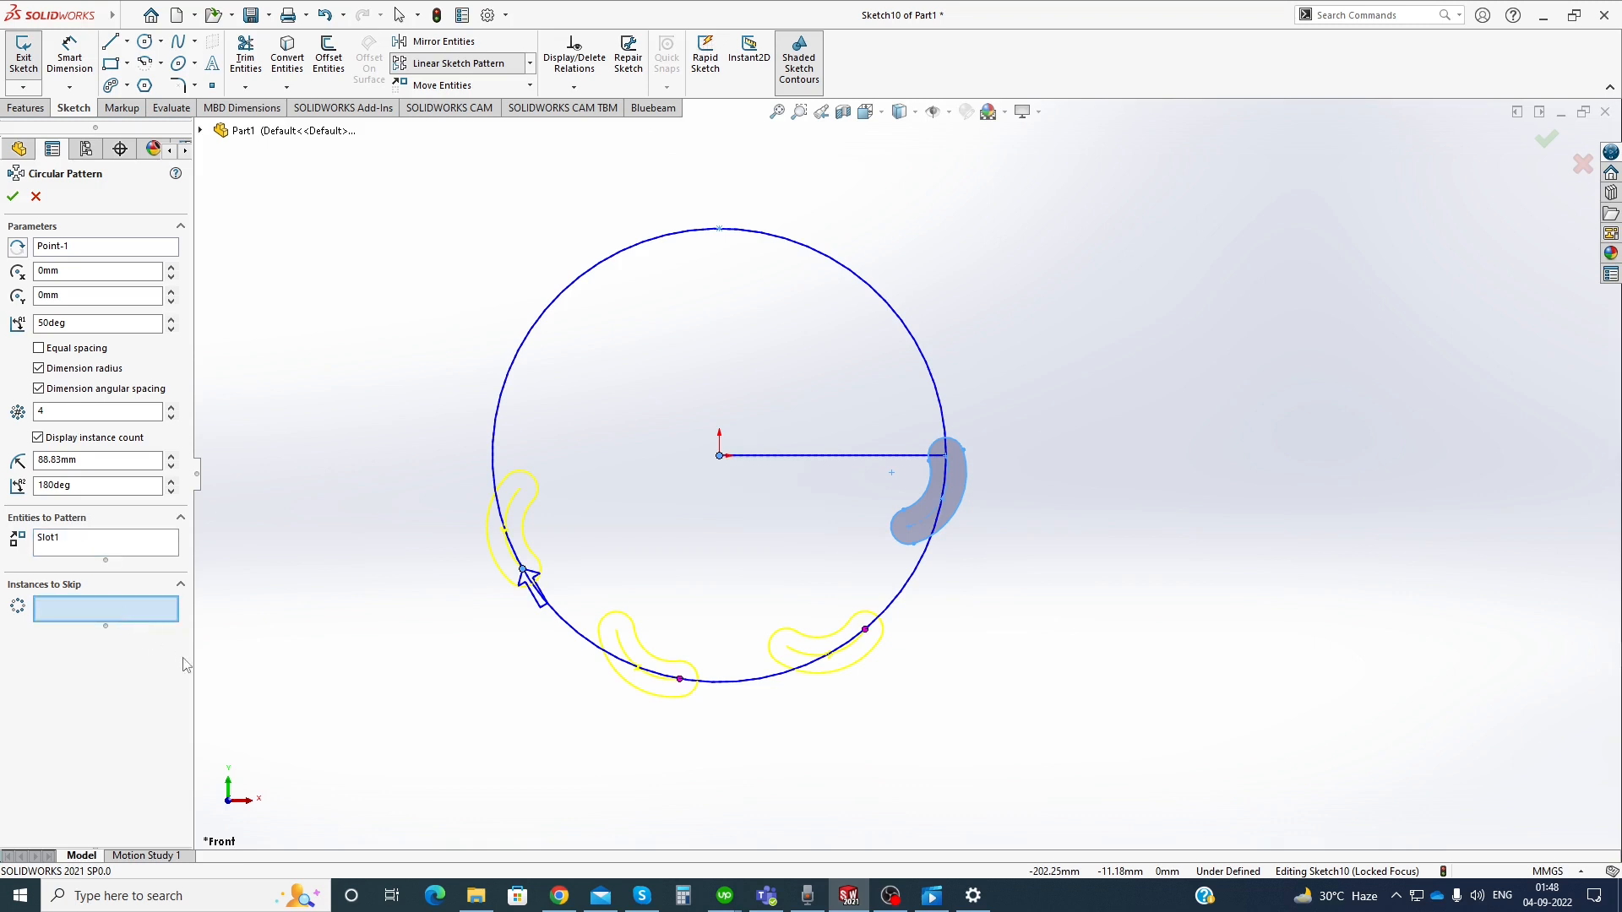
scroll(847, 662, "down", 5)
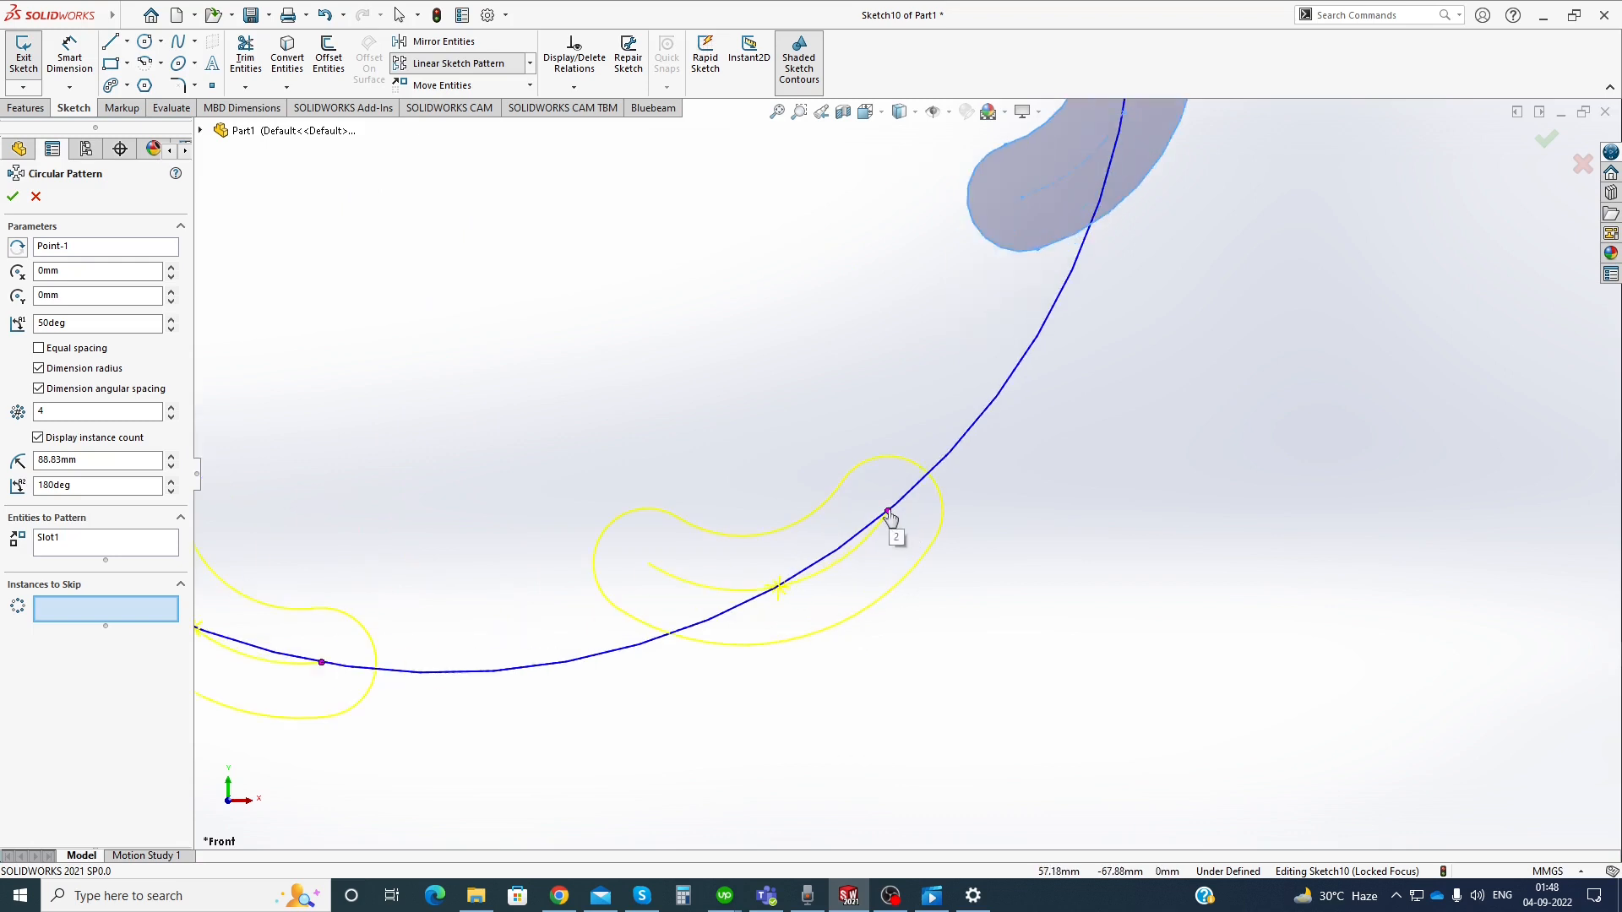
left_click(888, 513)
scroll(950, 580, "up", 4)
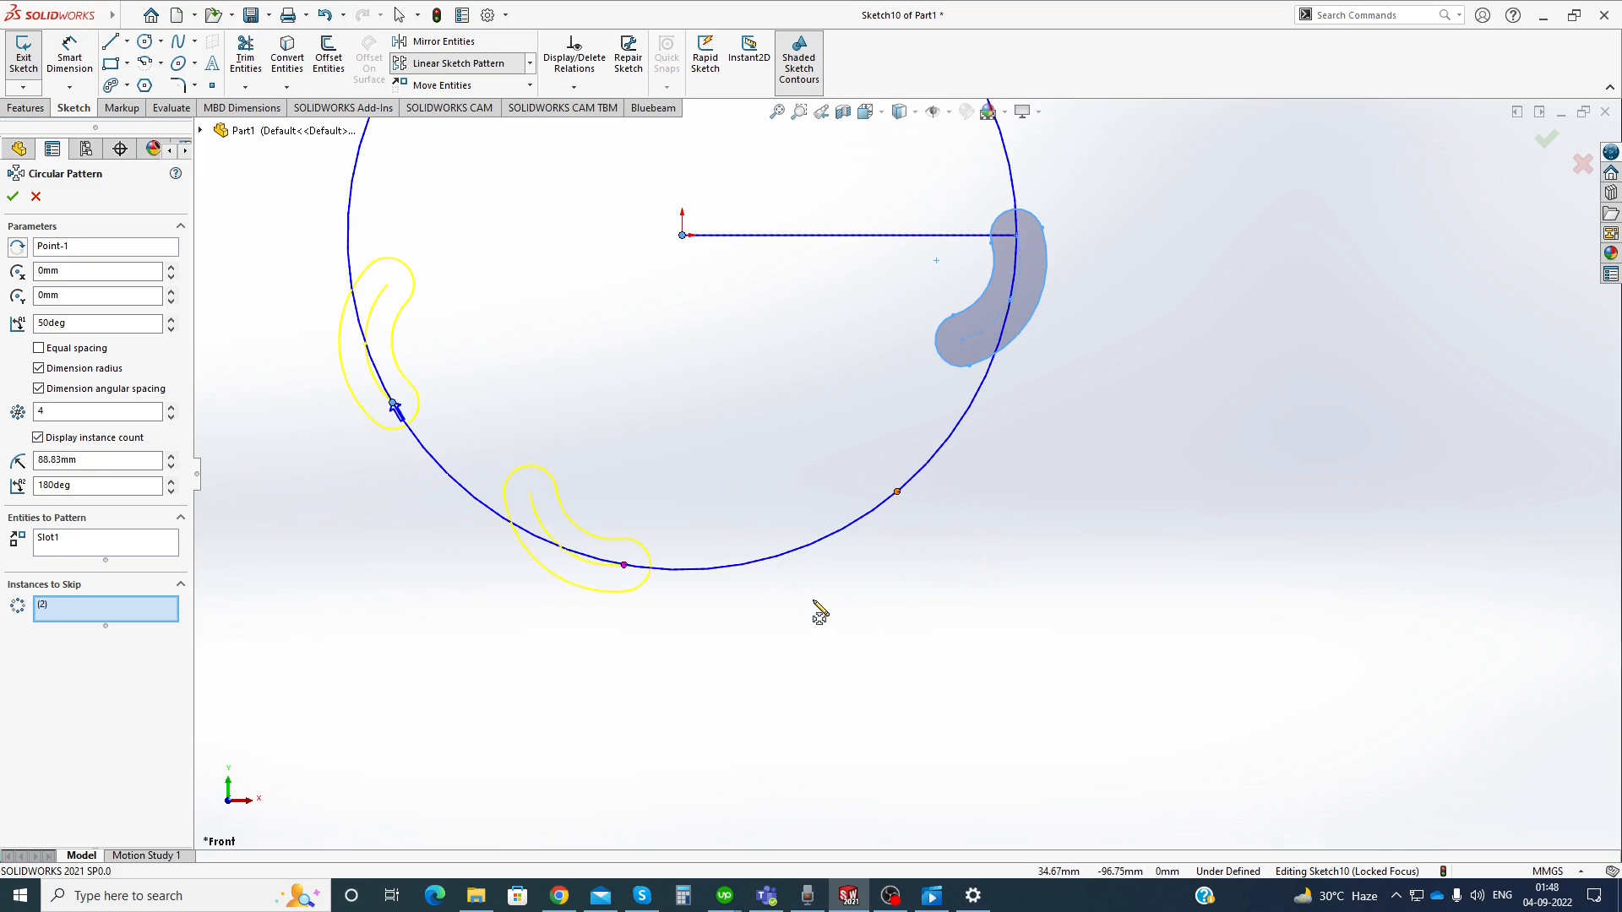
left_click(13, 196)
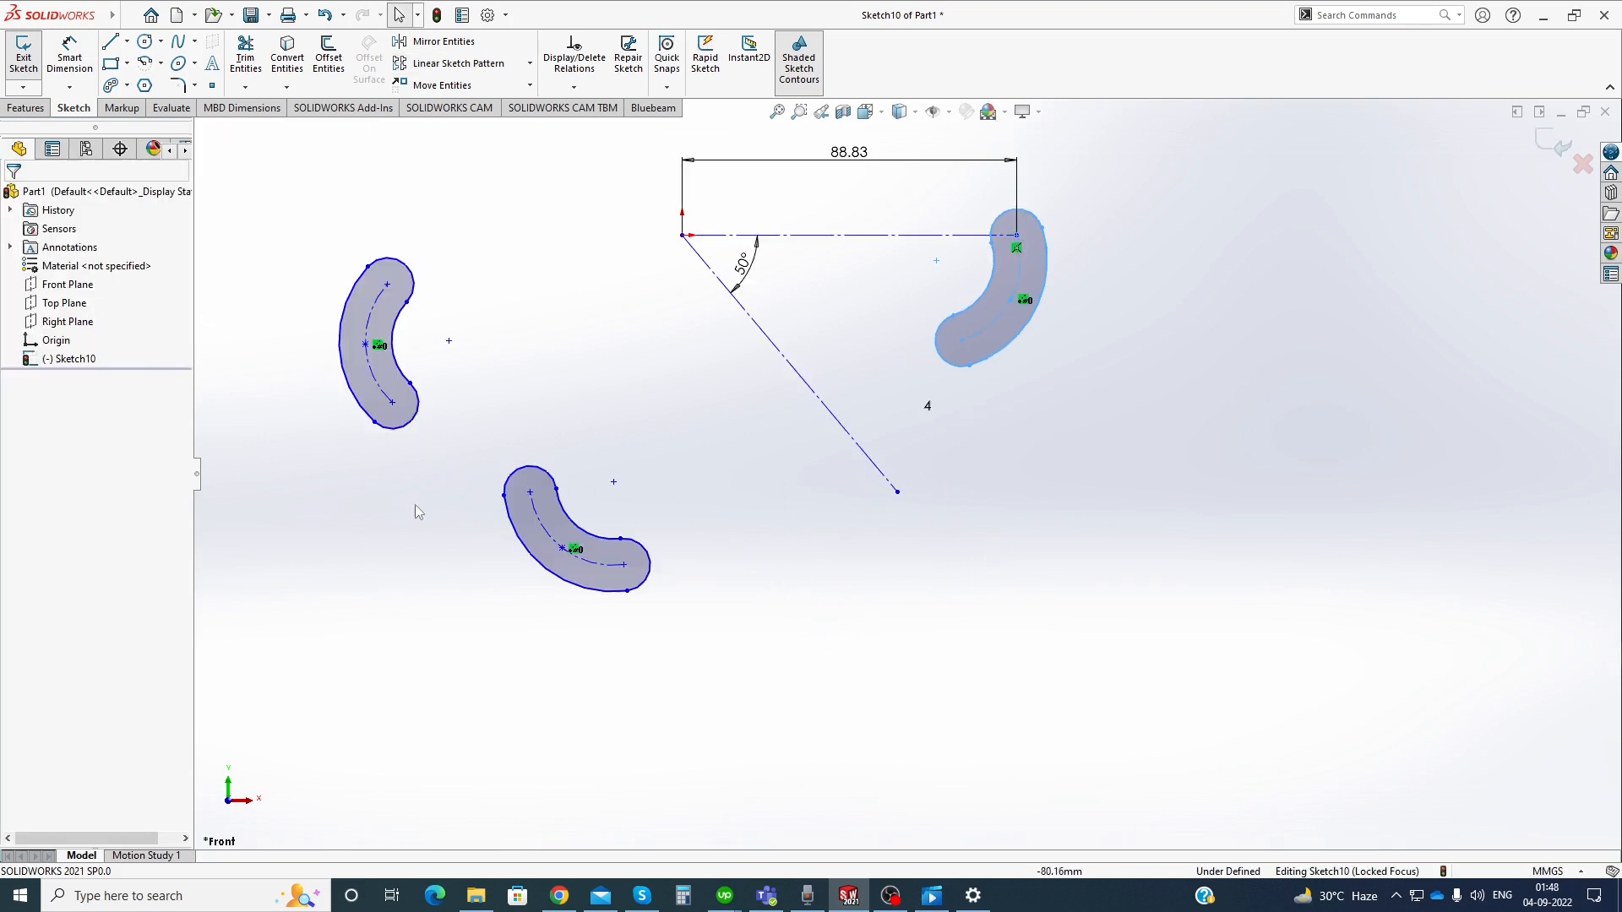
scroll(699, 548, "up", 3)
scroll(794, 394, "down", 3)
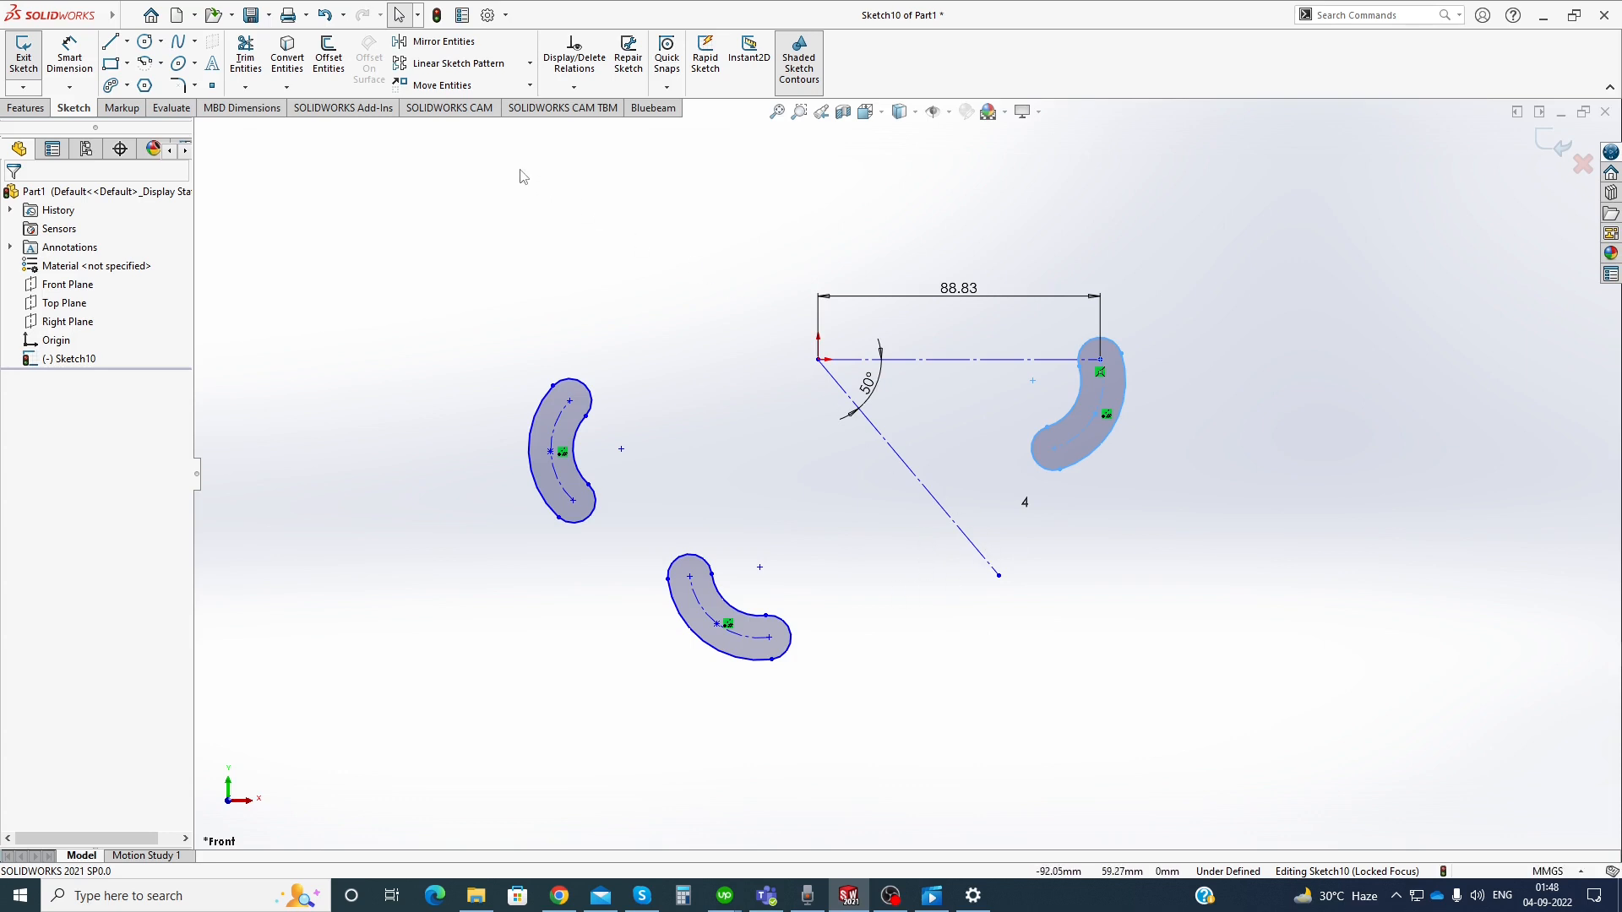
left_click(530, 65)
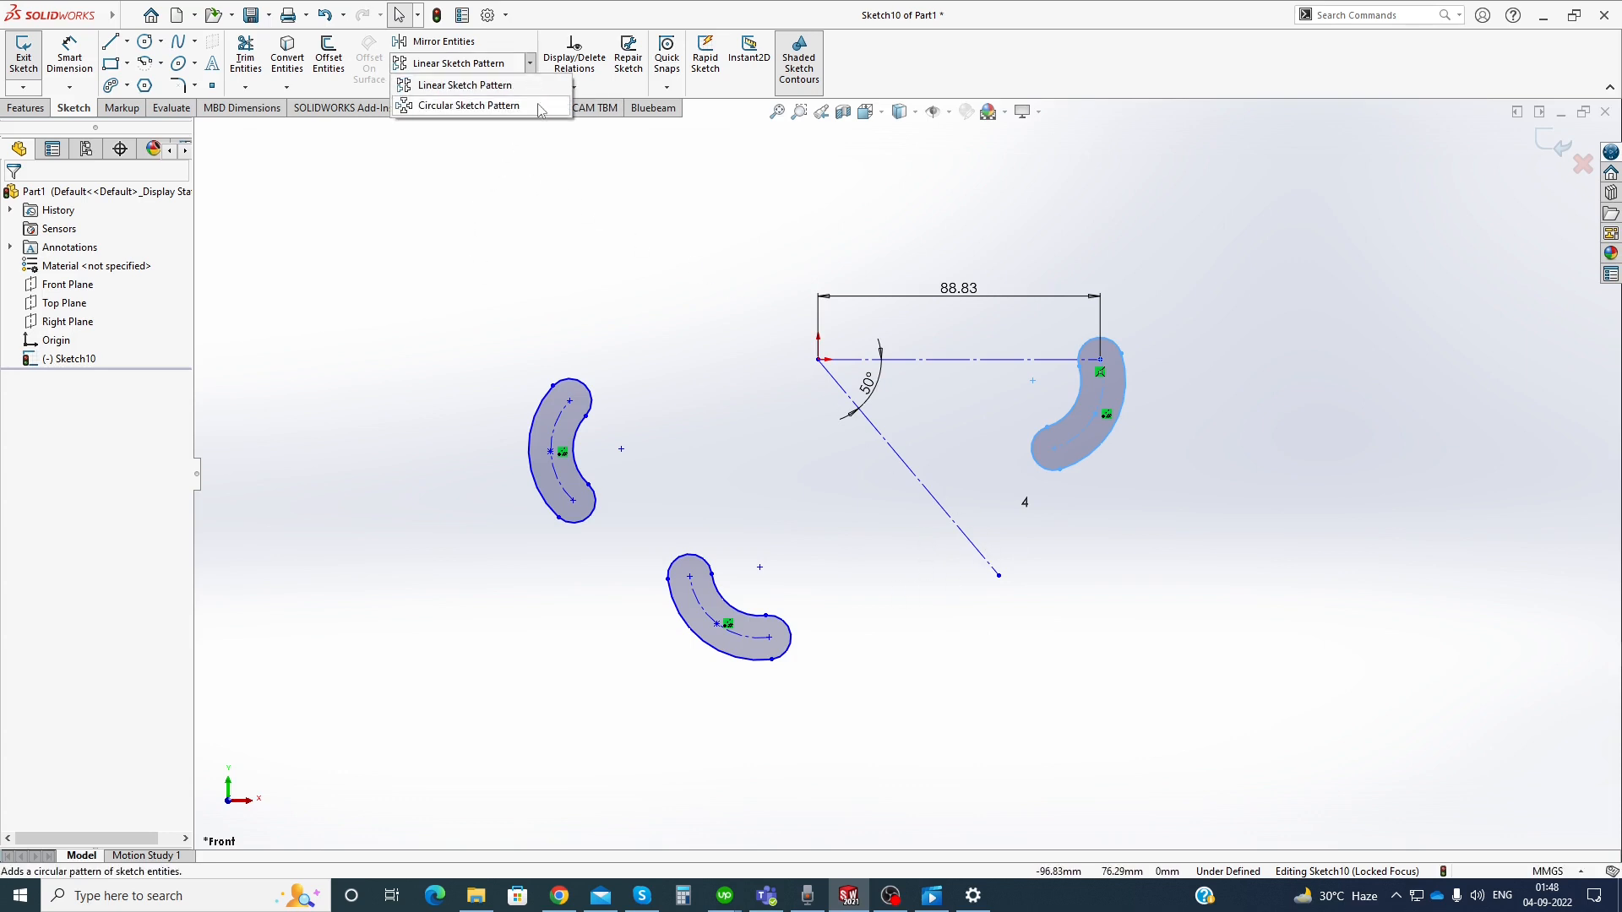
left_click(513, 243)
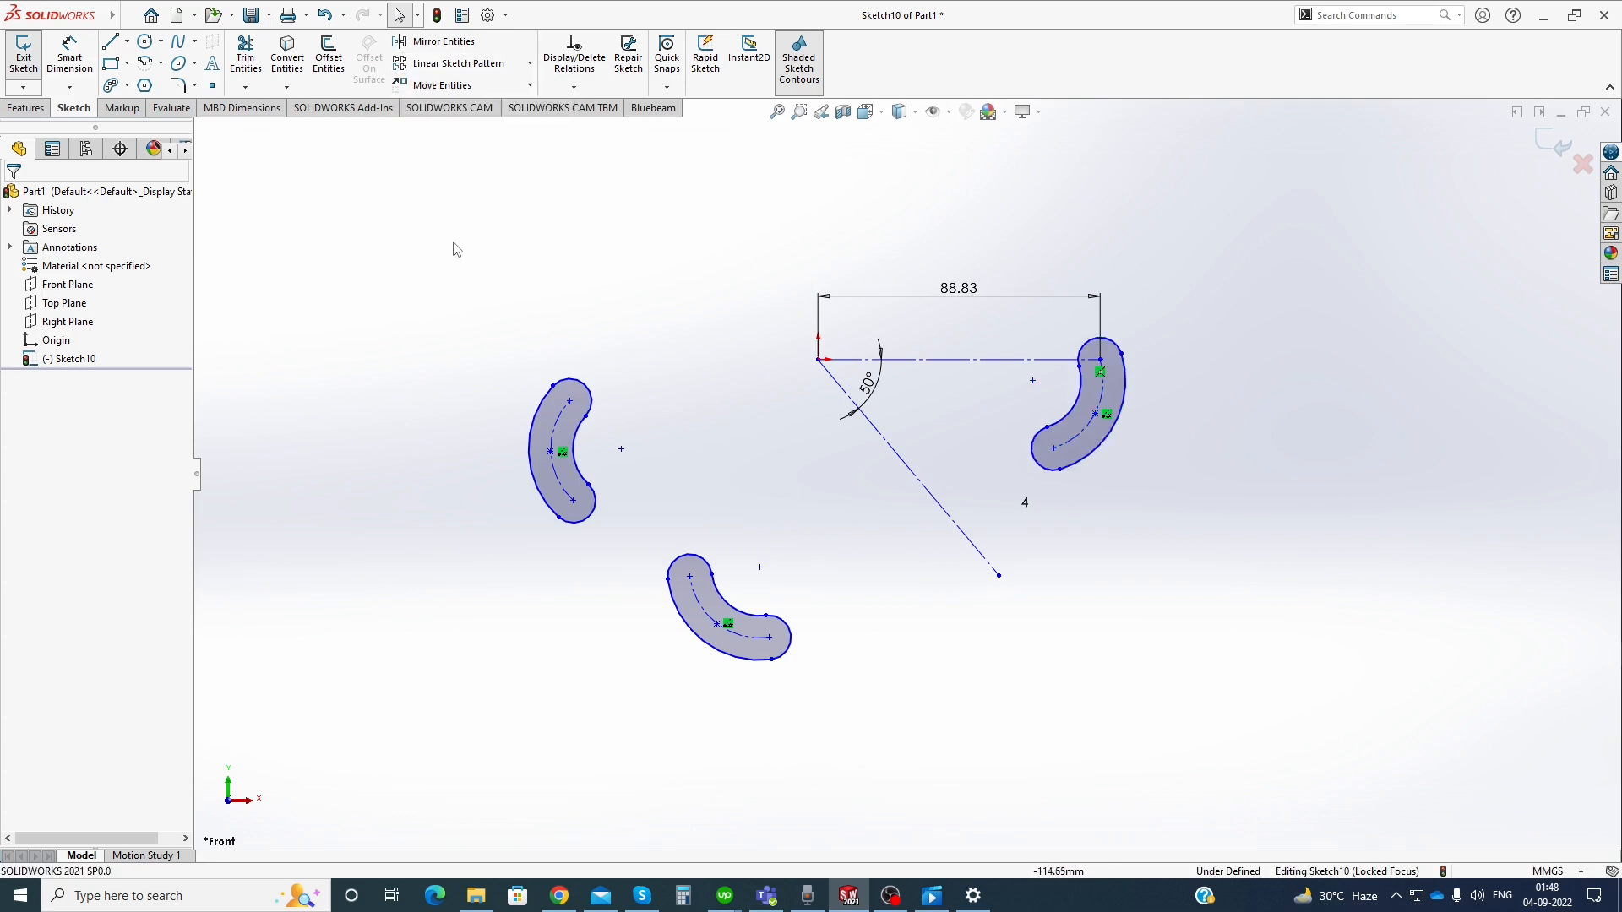
Move the original arc slot with Move Entities from its upper end's centre point to the origin
left_click(447, 85)
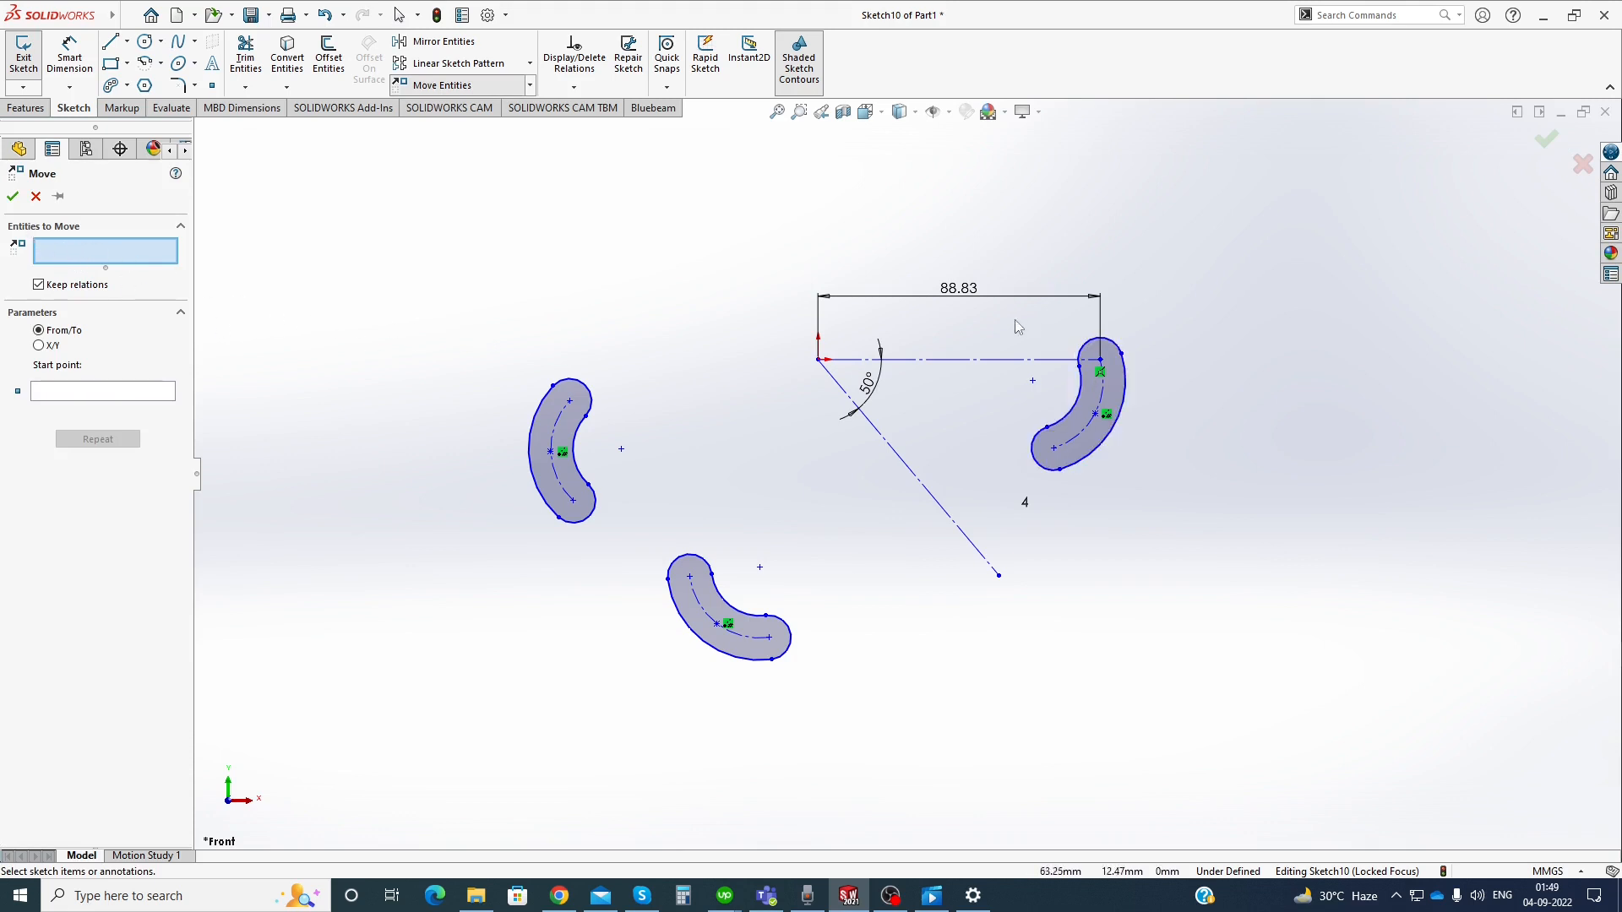
left_click_drag(1008, 314, 1203, 496)
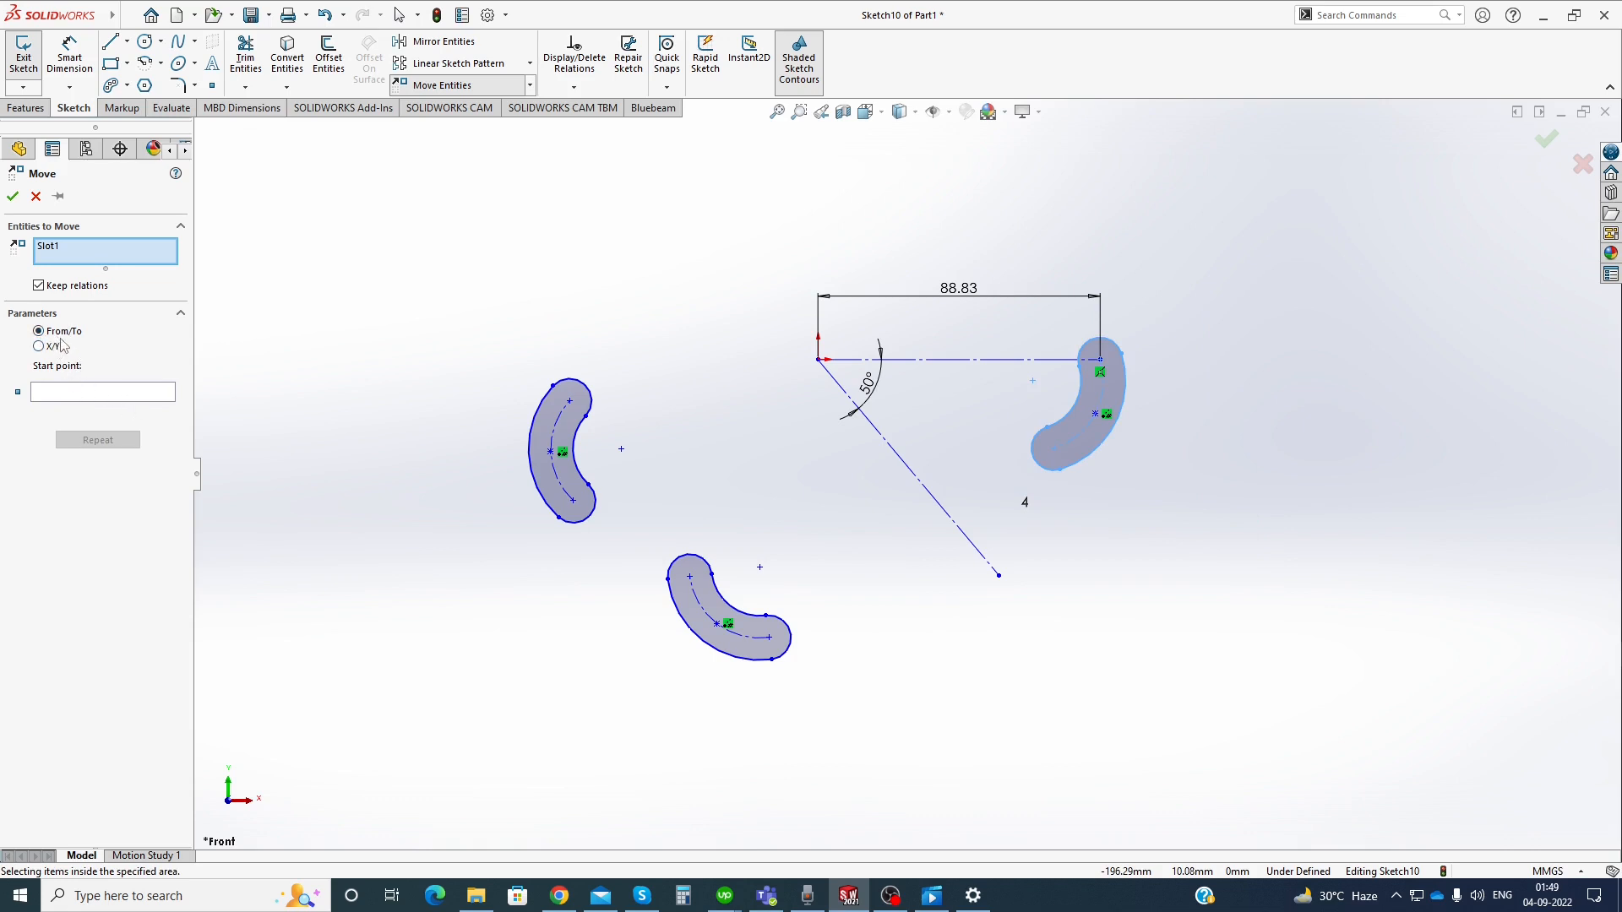
left_click(67, 397)
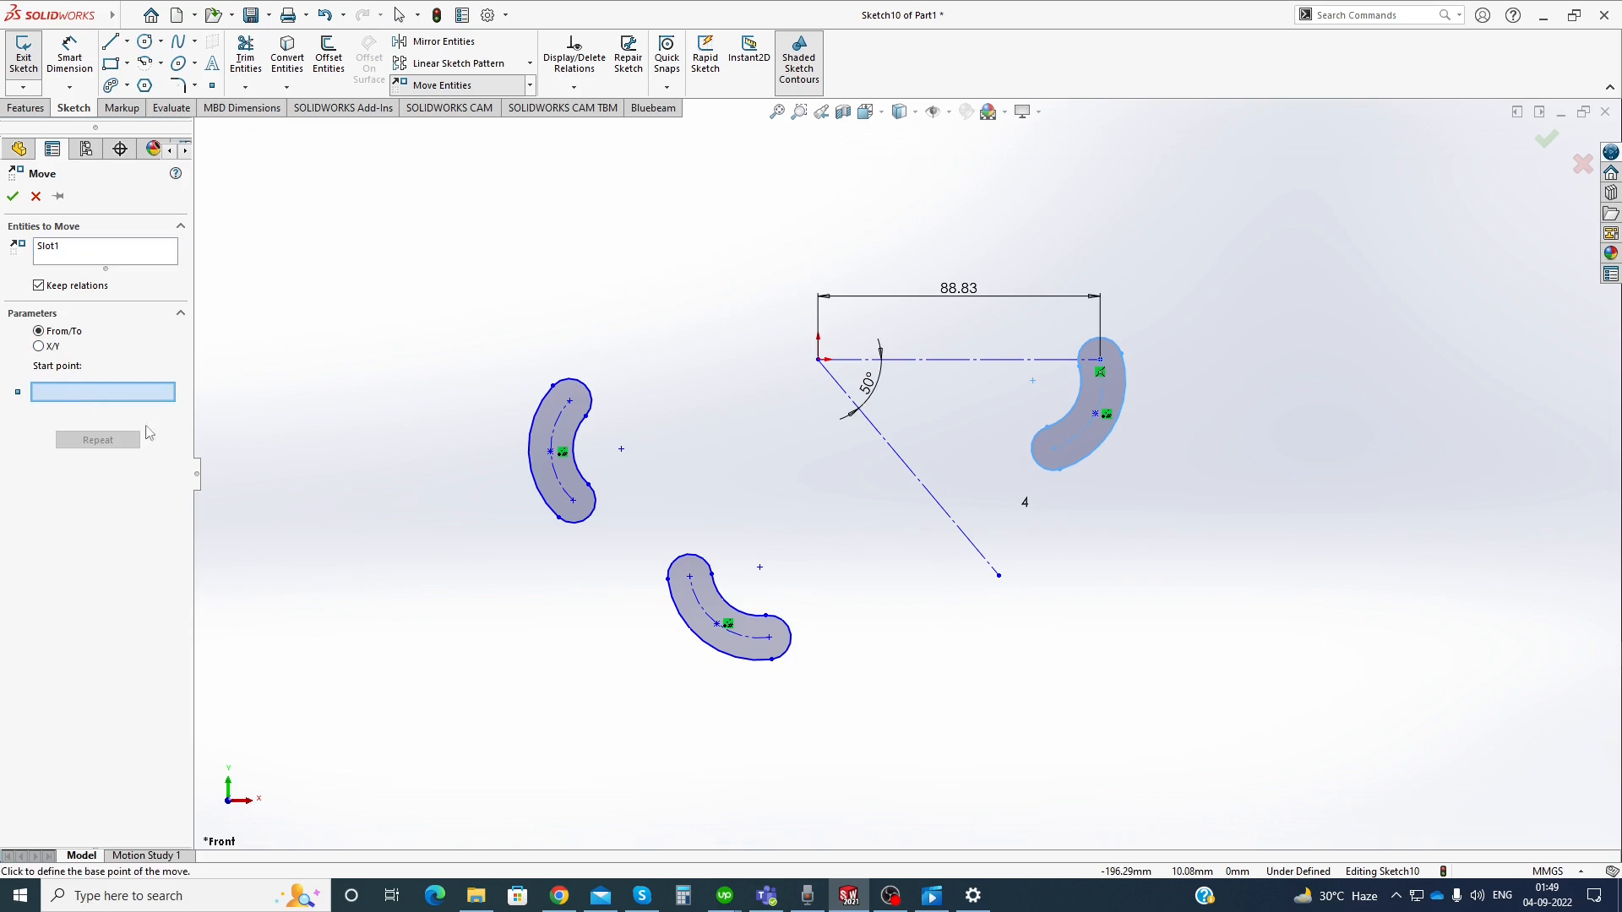
left_click(1100, 360)
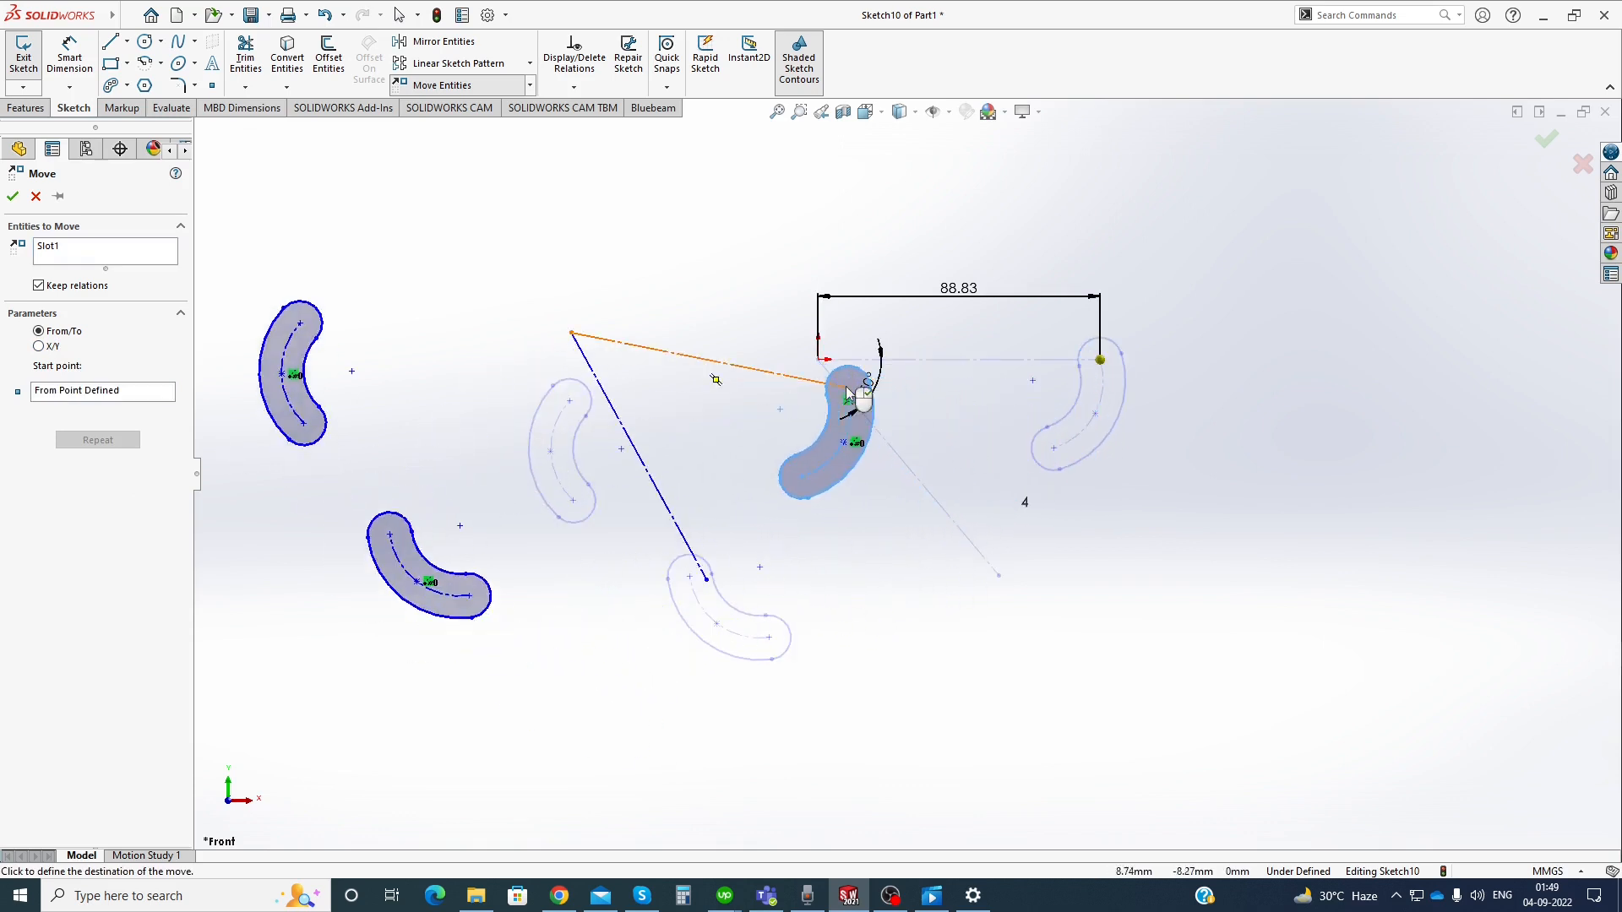
left_click(818, 363)
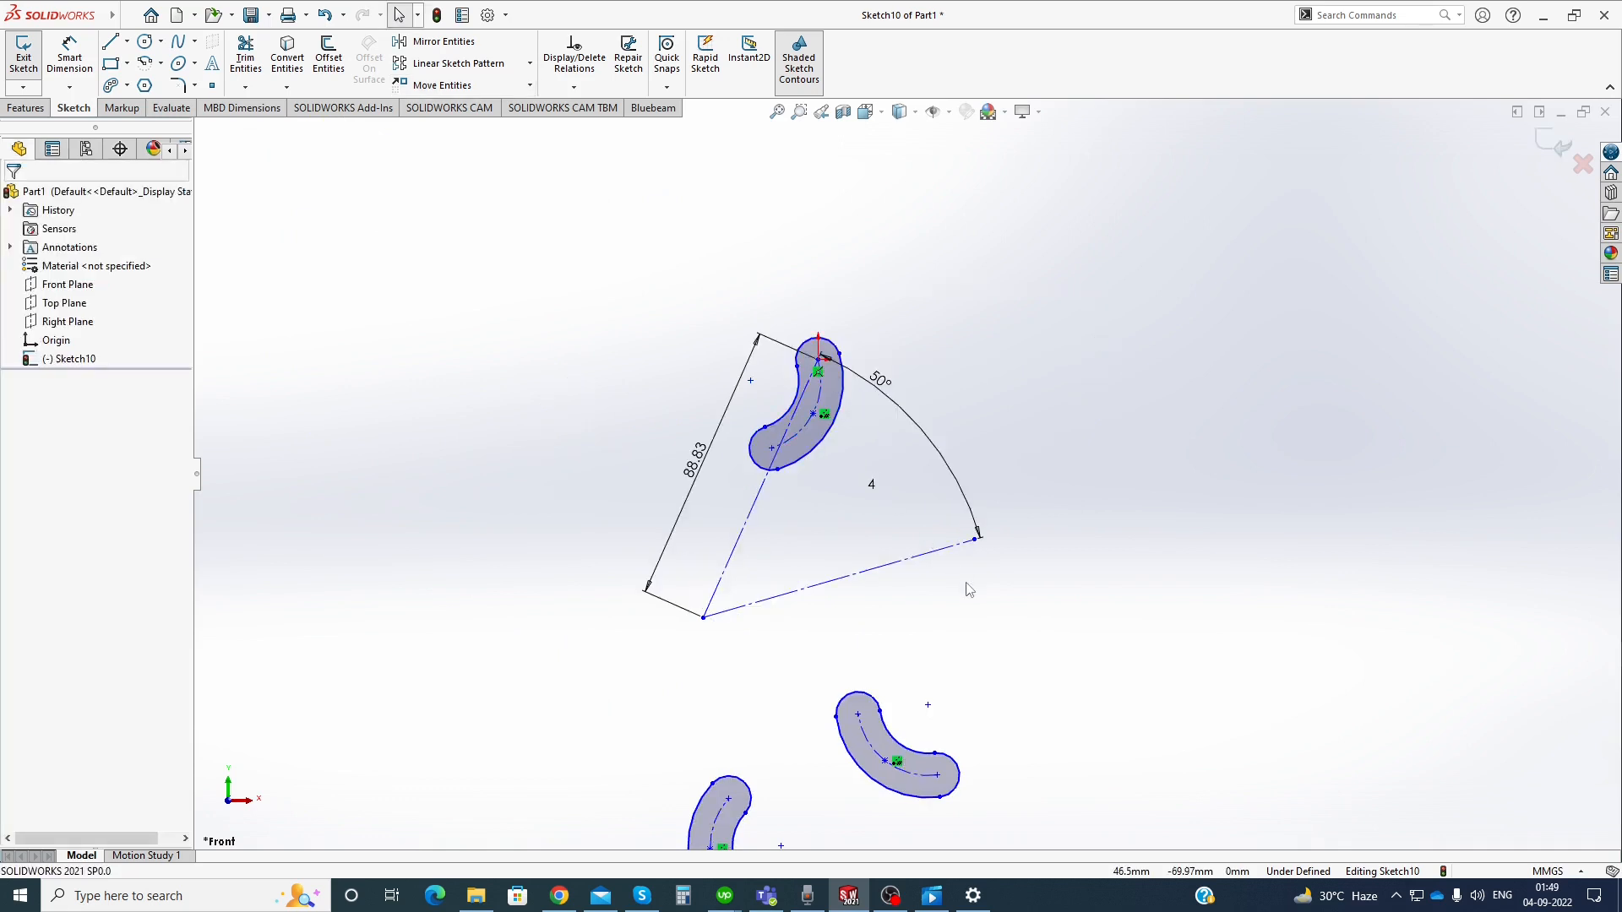
Copy all three slots and both construction lines about 148 mm to the right with Copy Entities, using a base point near the origin
scroll(946, 577, "up", 3)
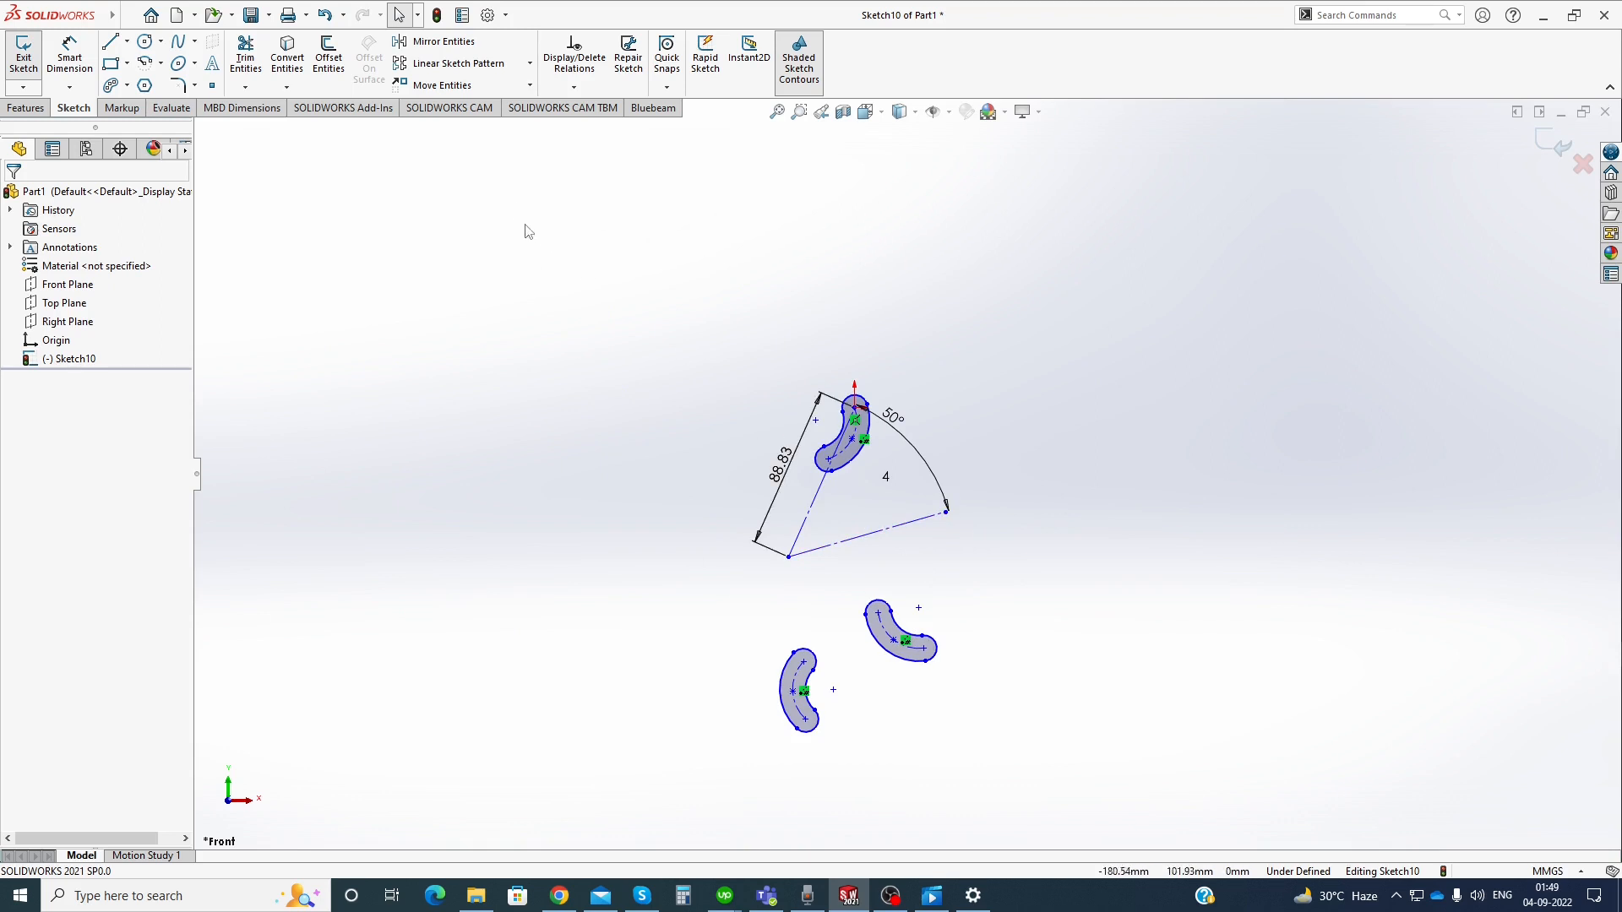
left_click(532, 88)
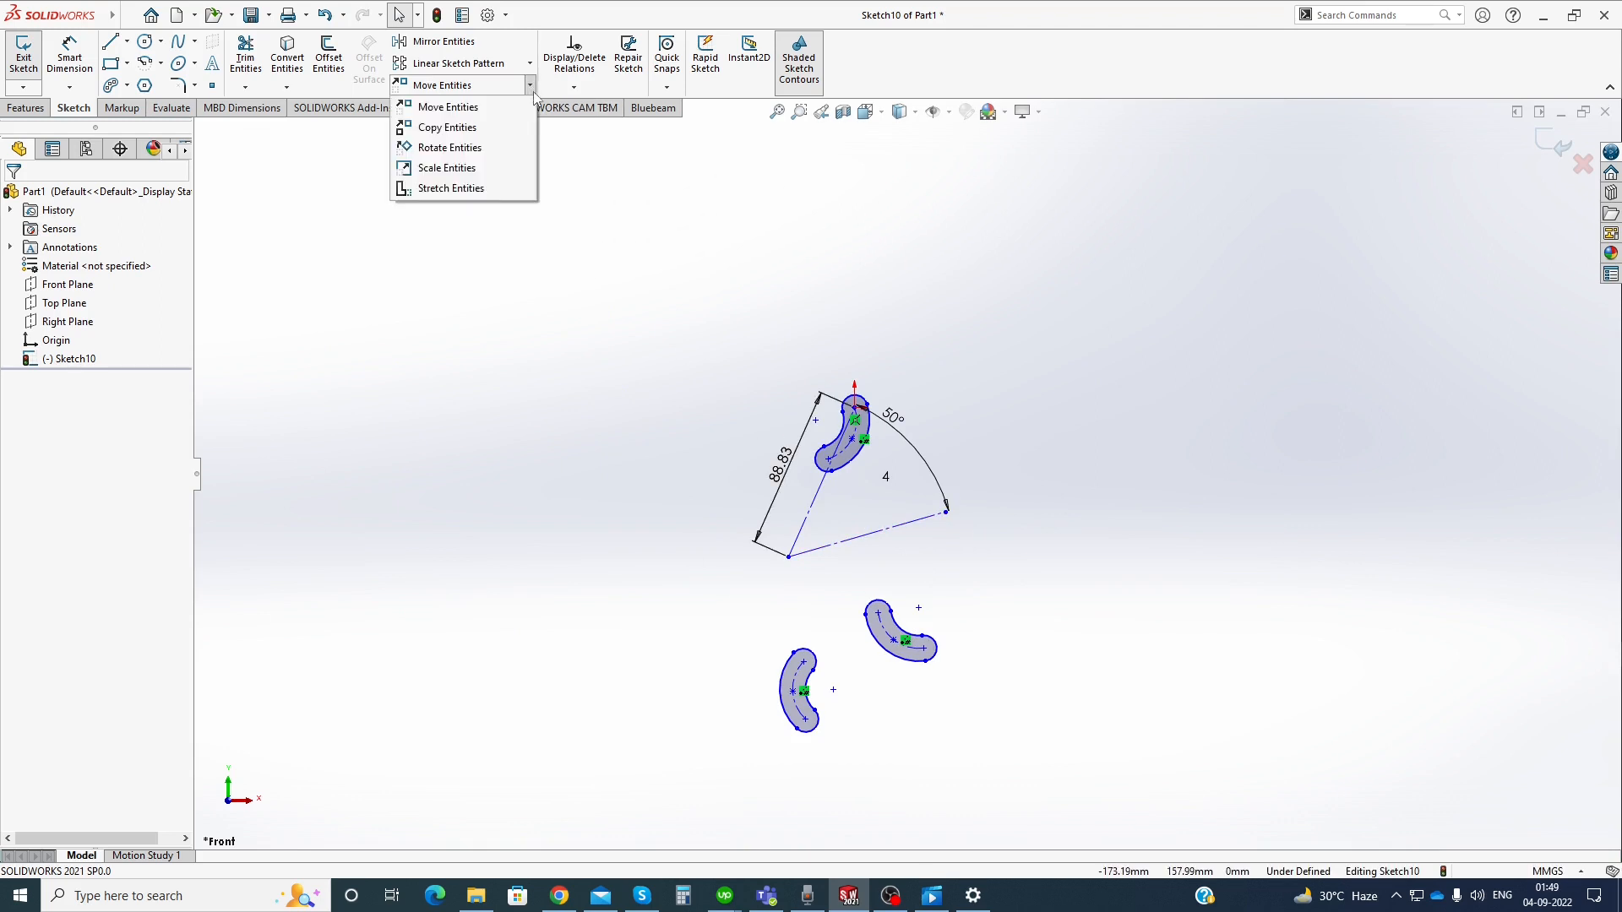
left_click(510, 129)
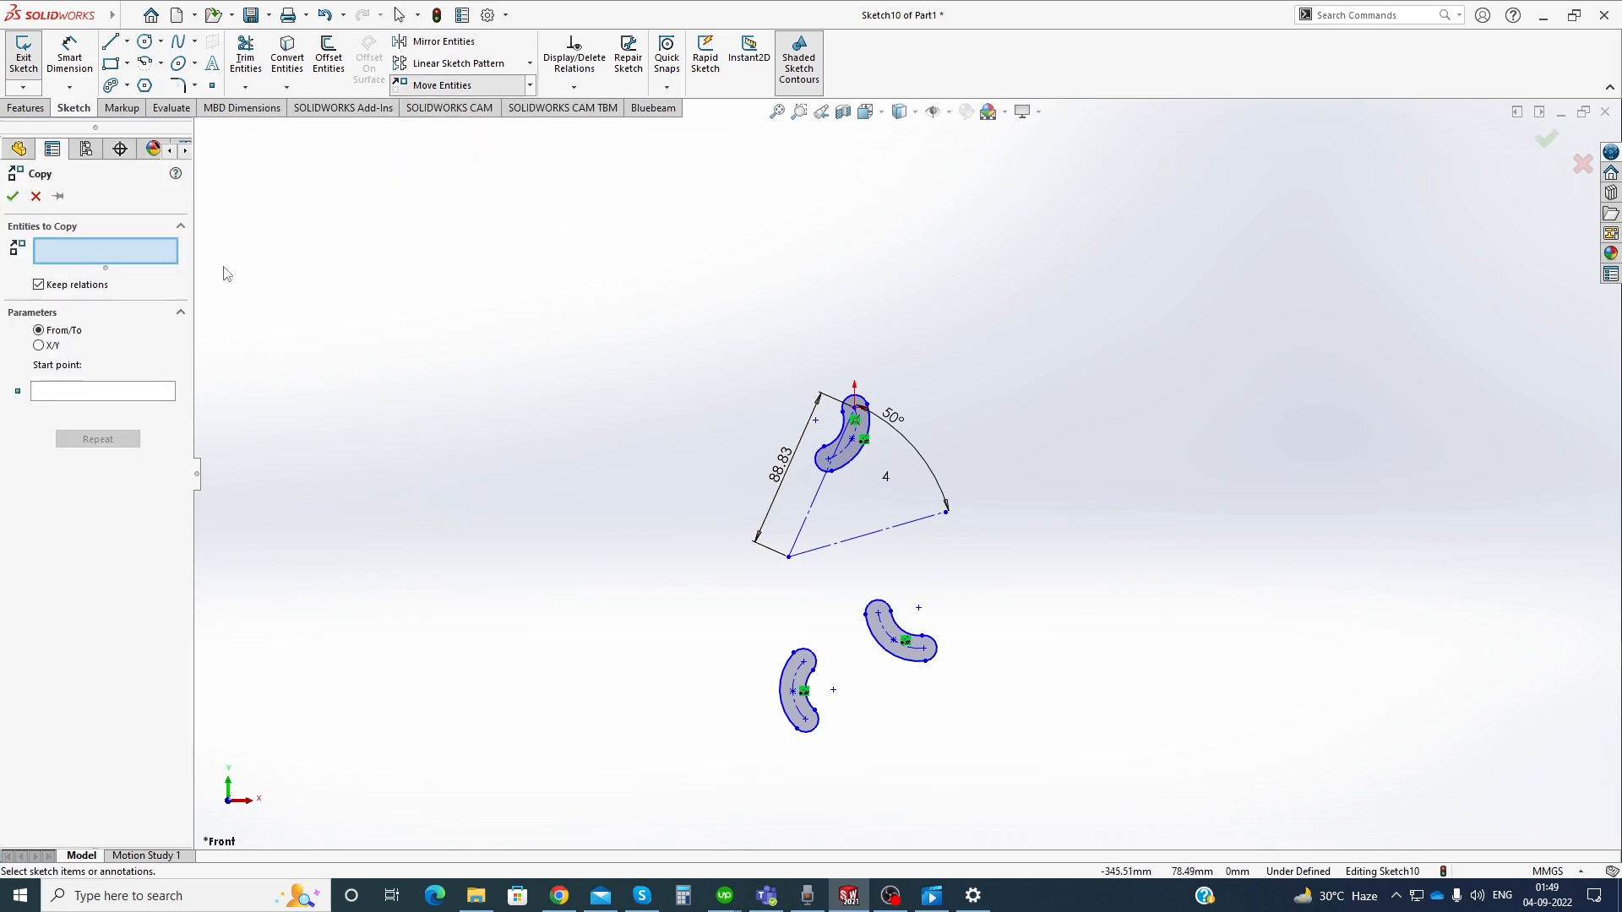
left_click_drag(664, 335, 1066, 786)
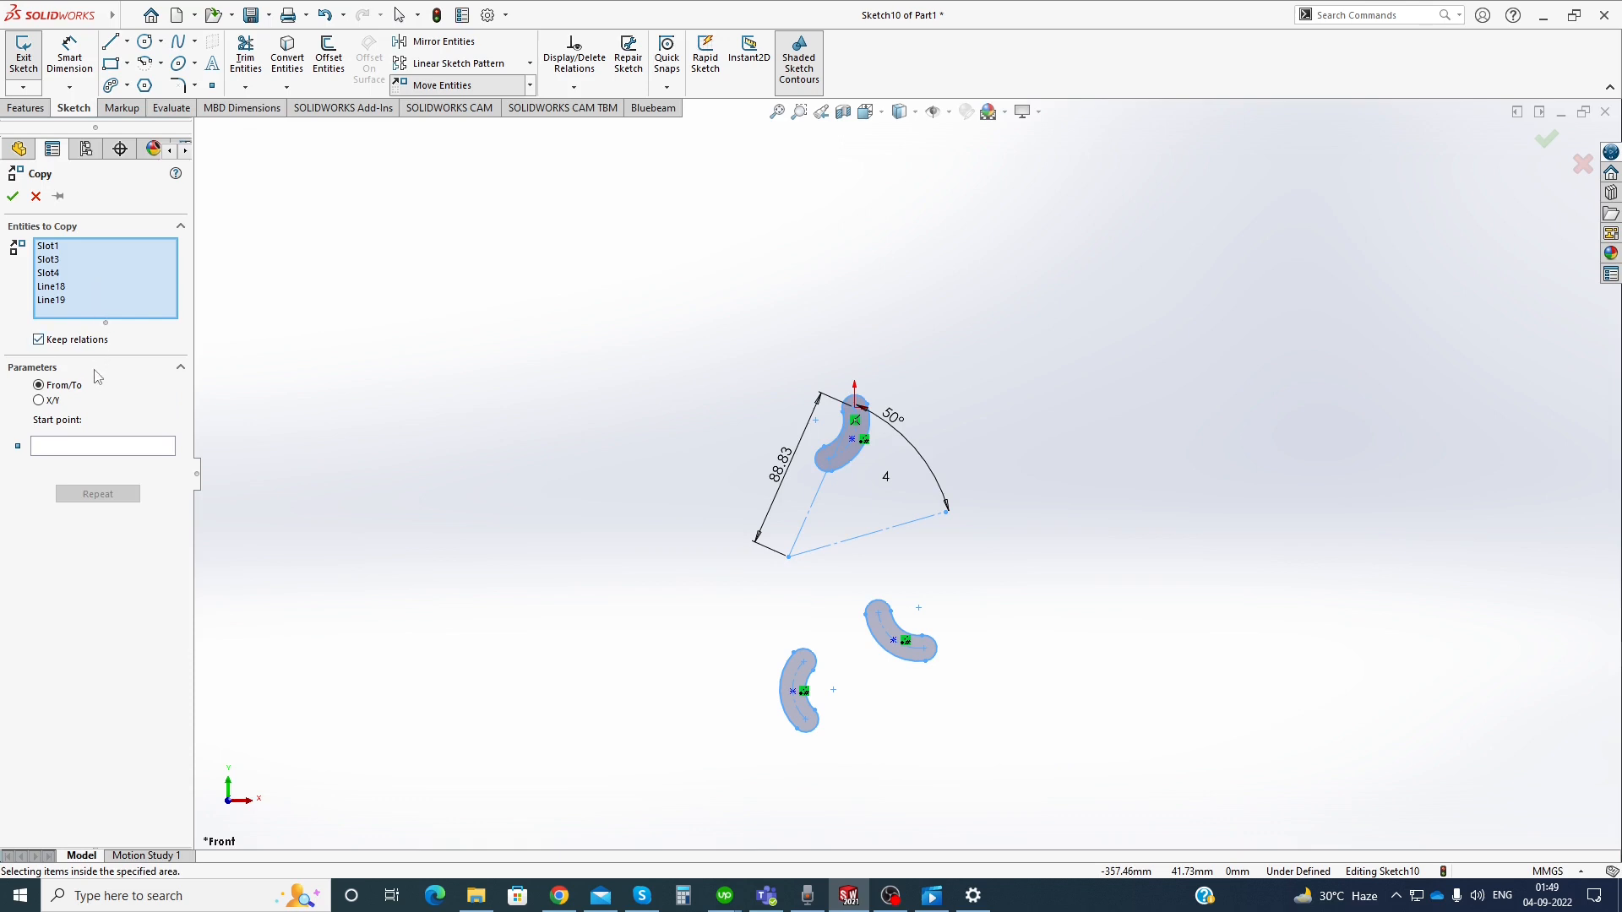
left_click(59, 452)
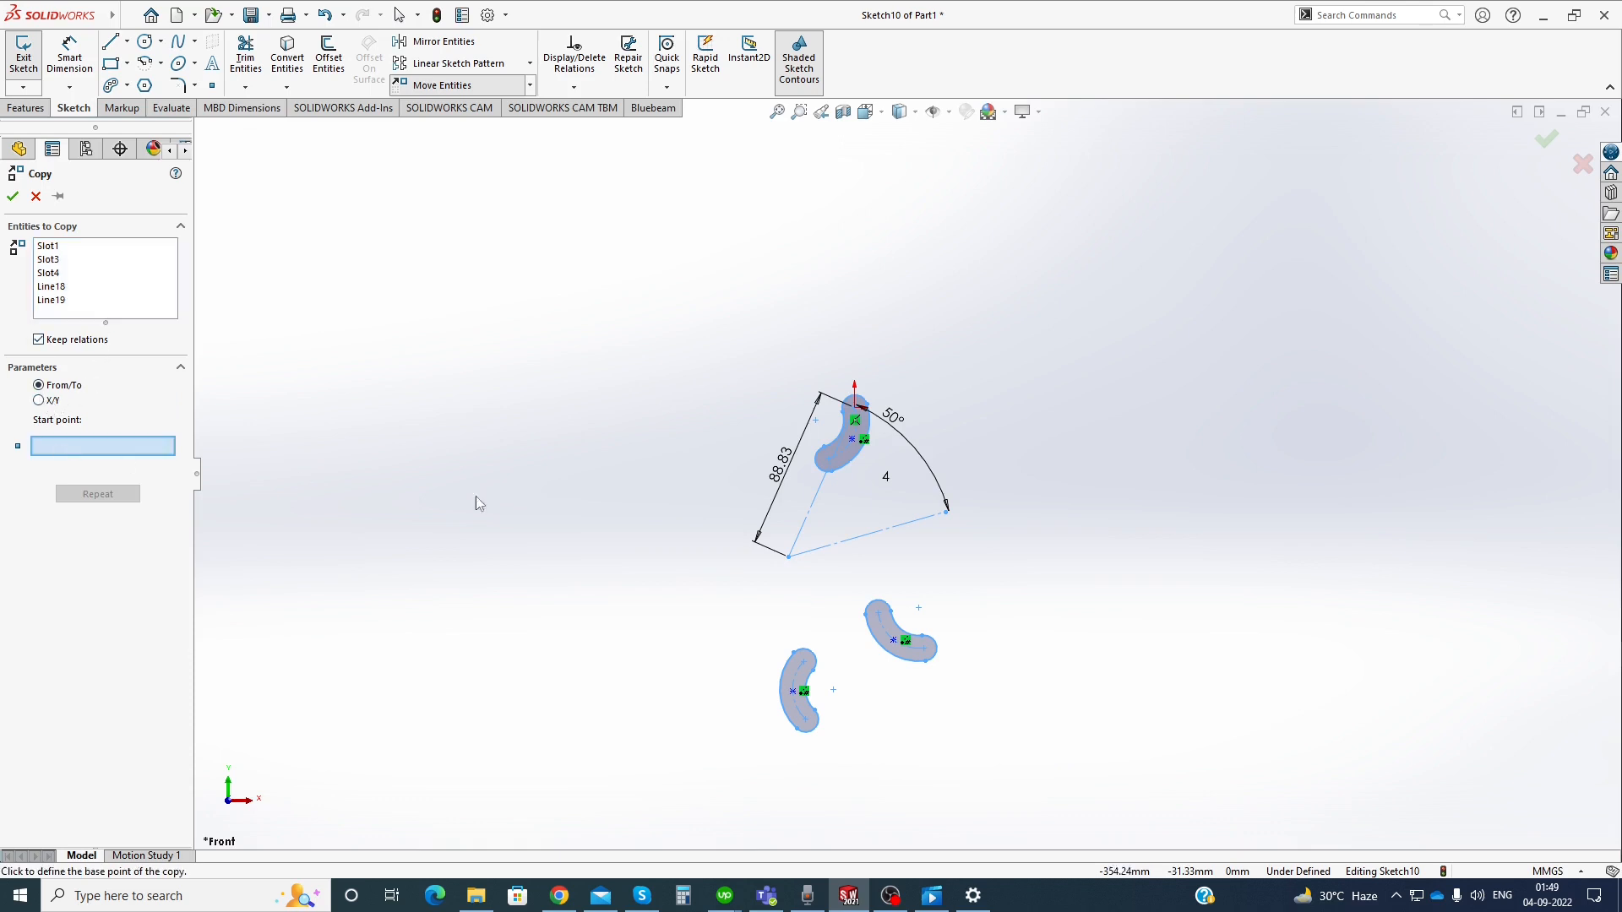
left_click(855, 416)
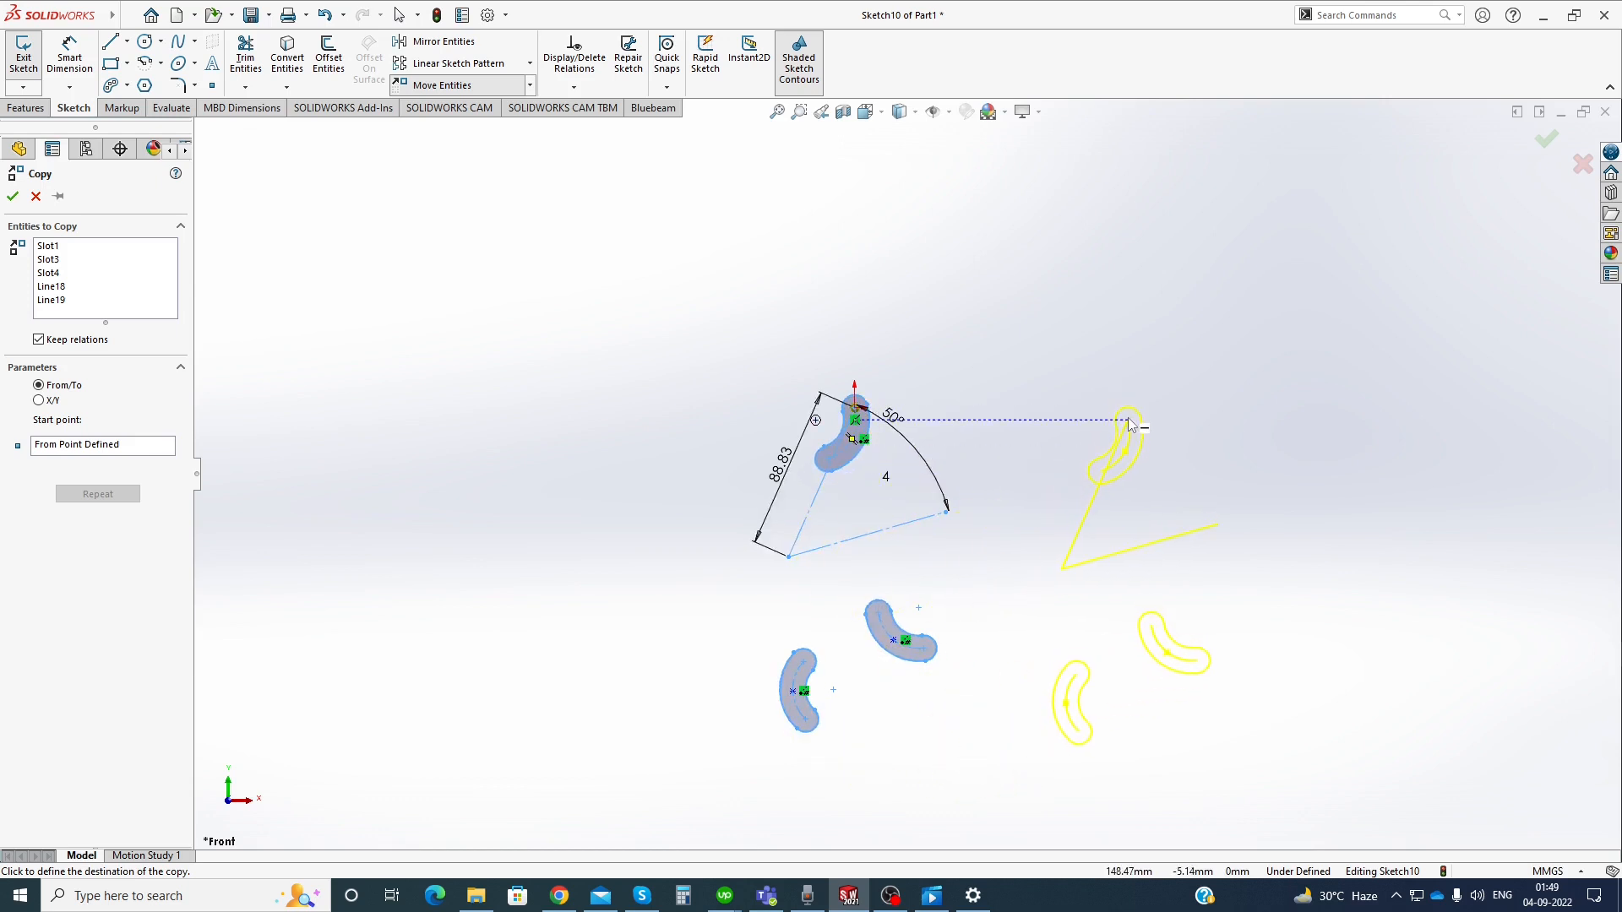
left_click(1128, 419)
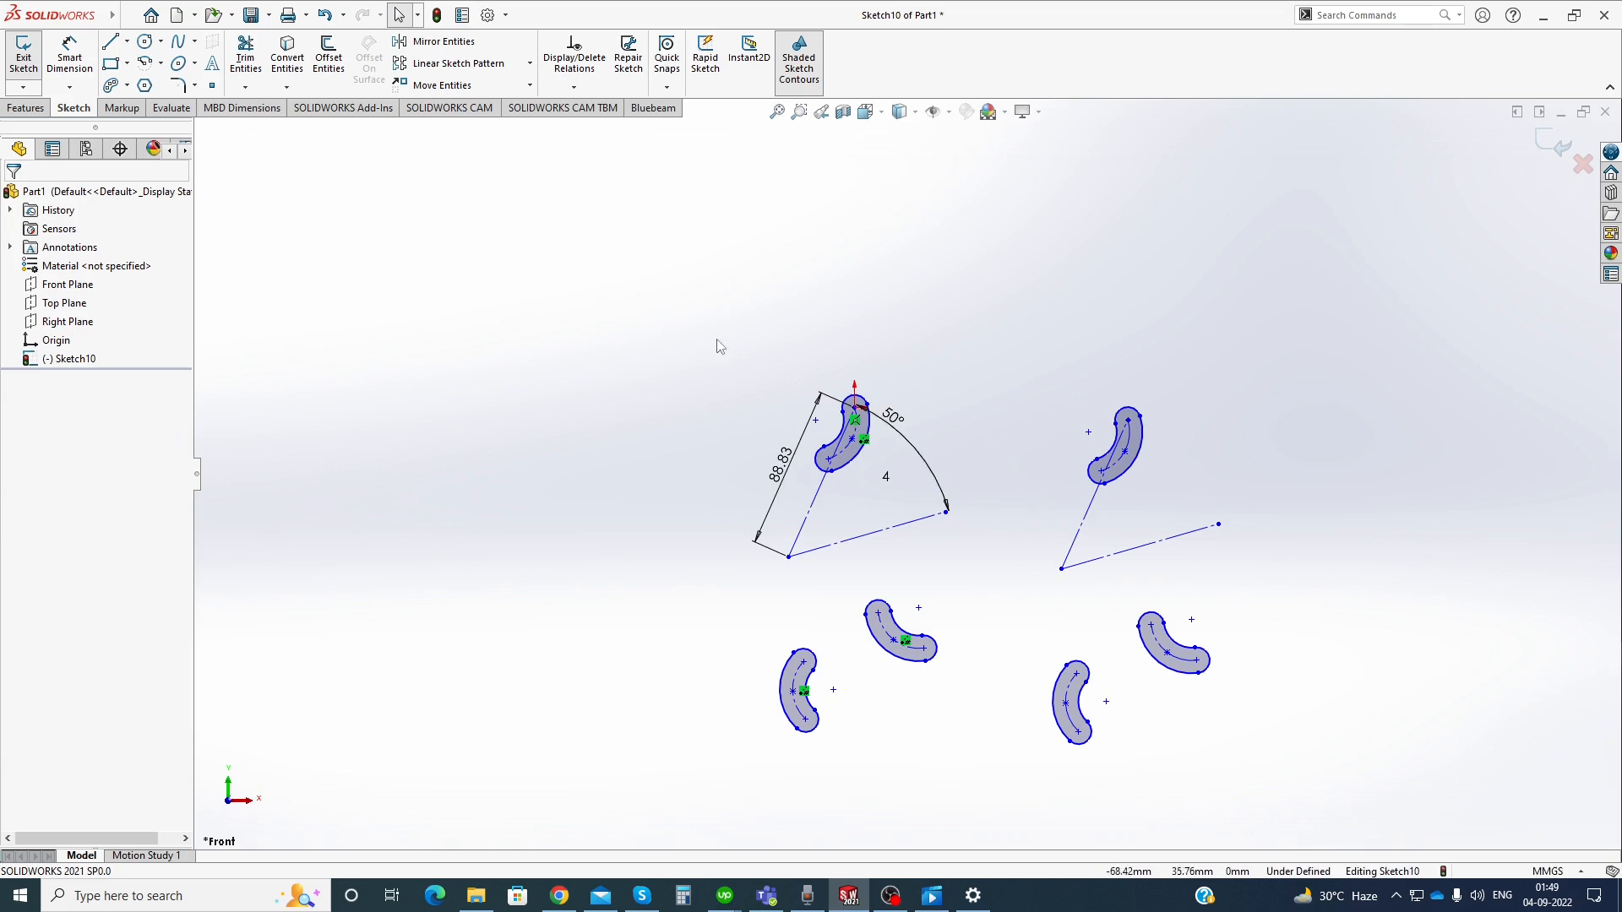
left_click(530, 86)
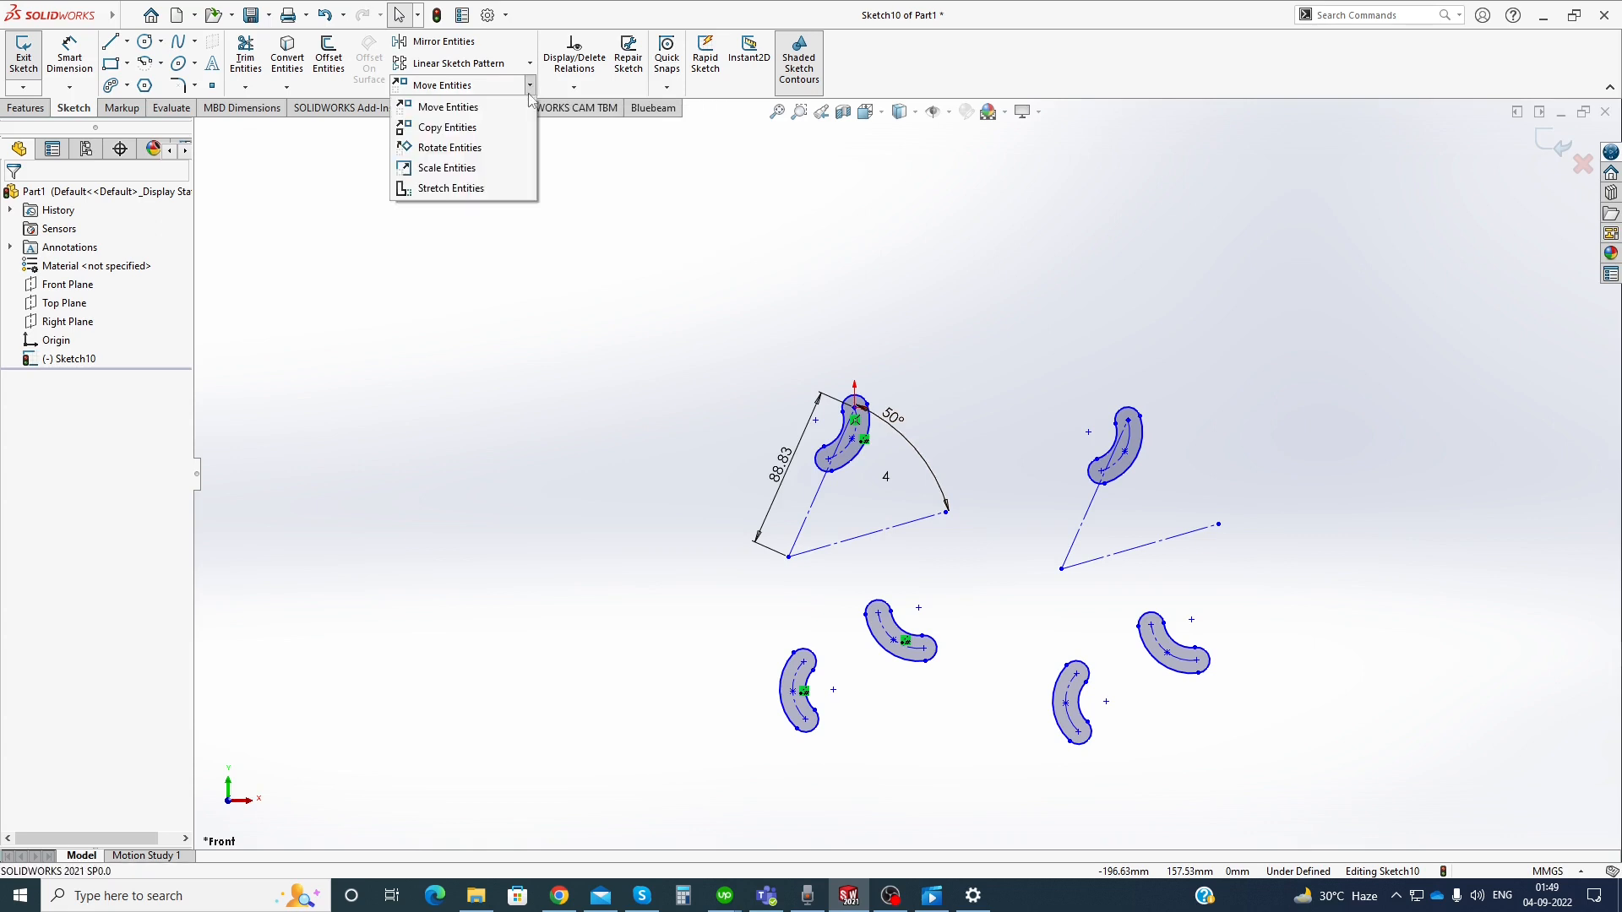
left_click(511, 148)
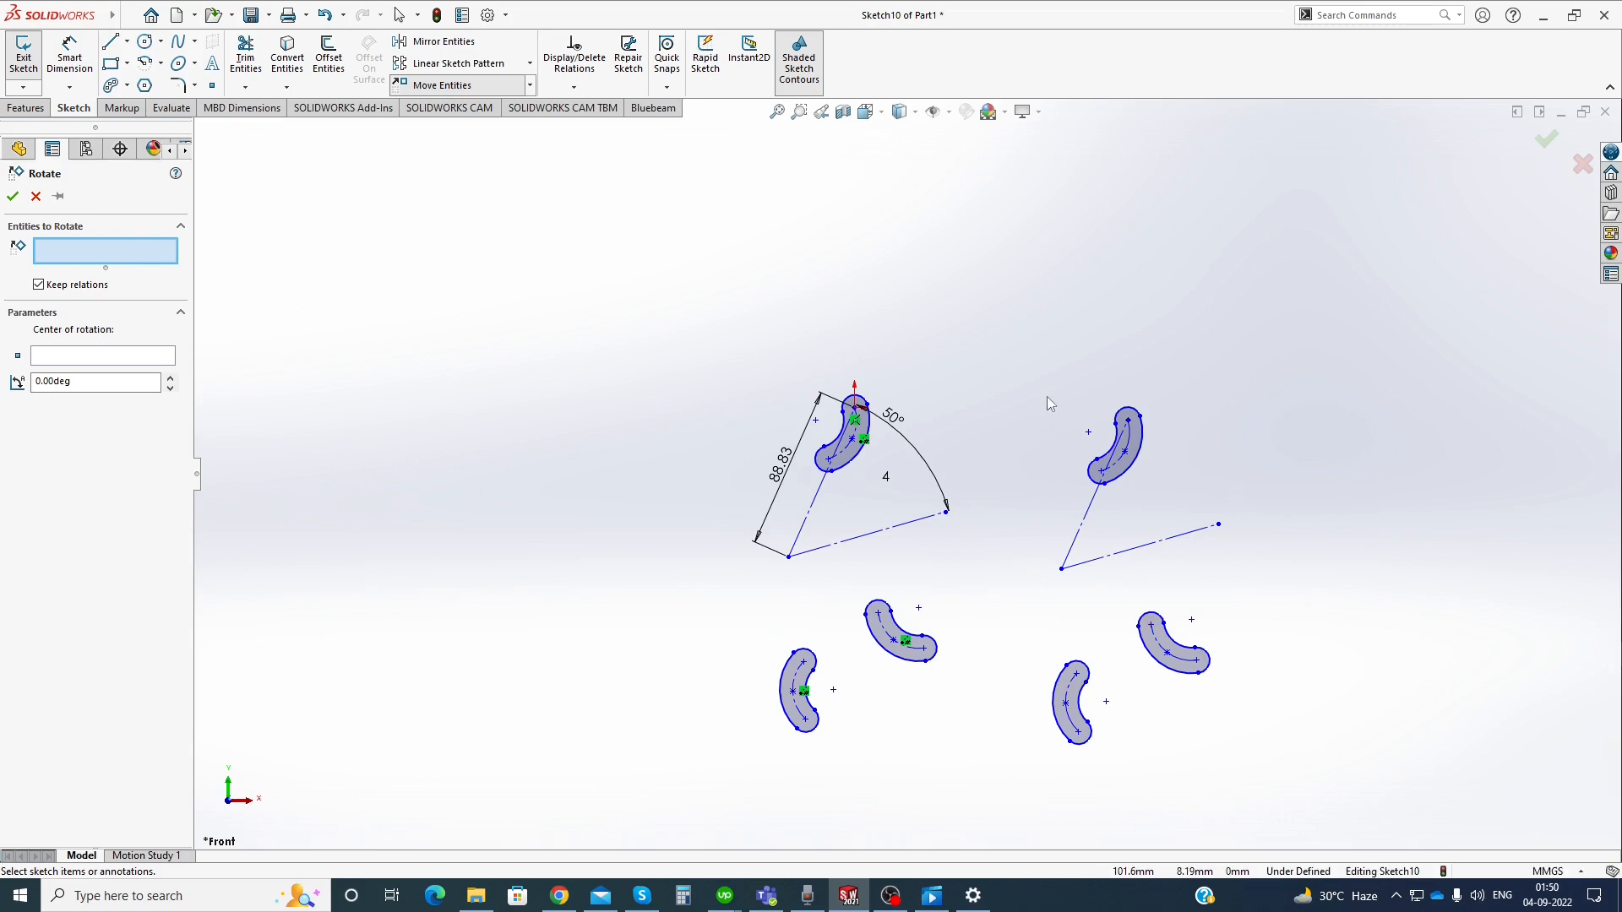
left_click_drag(669, 323, 990, 775)
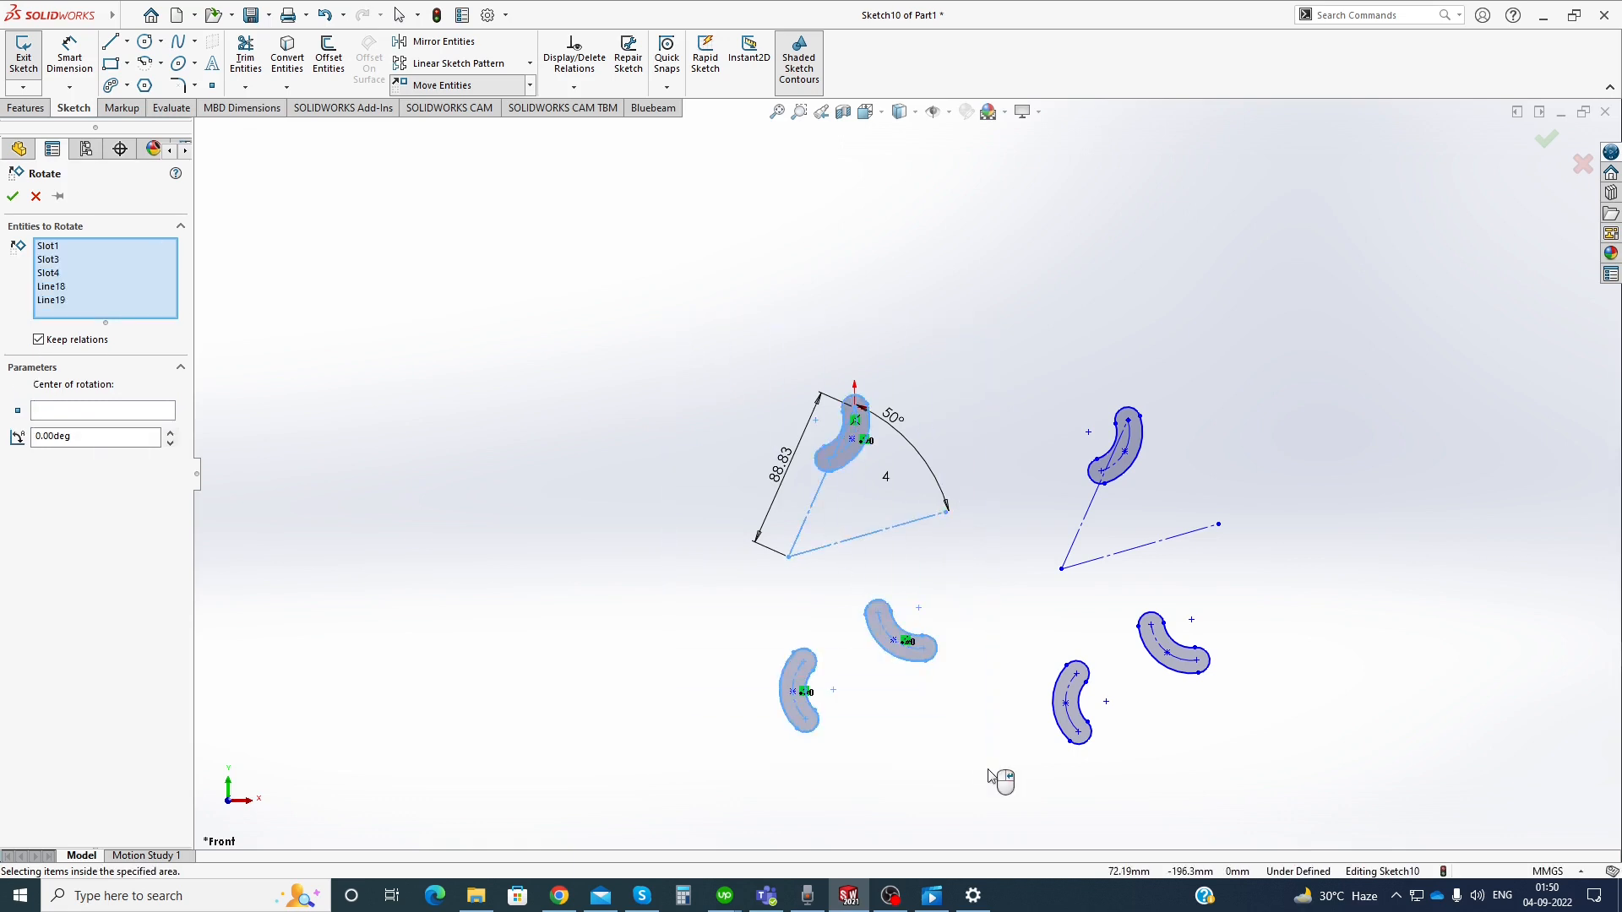
left_click(36, 196)
Delete the original three slots with their construction lines and dimensions, keeping only the copied set
left_click_drag(855, 563, 1003, 778)
key("Delete")
left_click(778, 448)
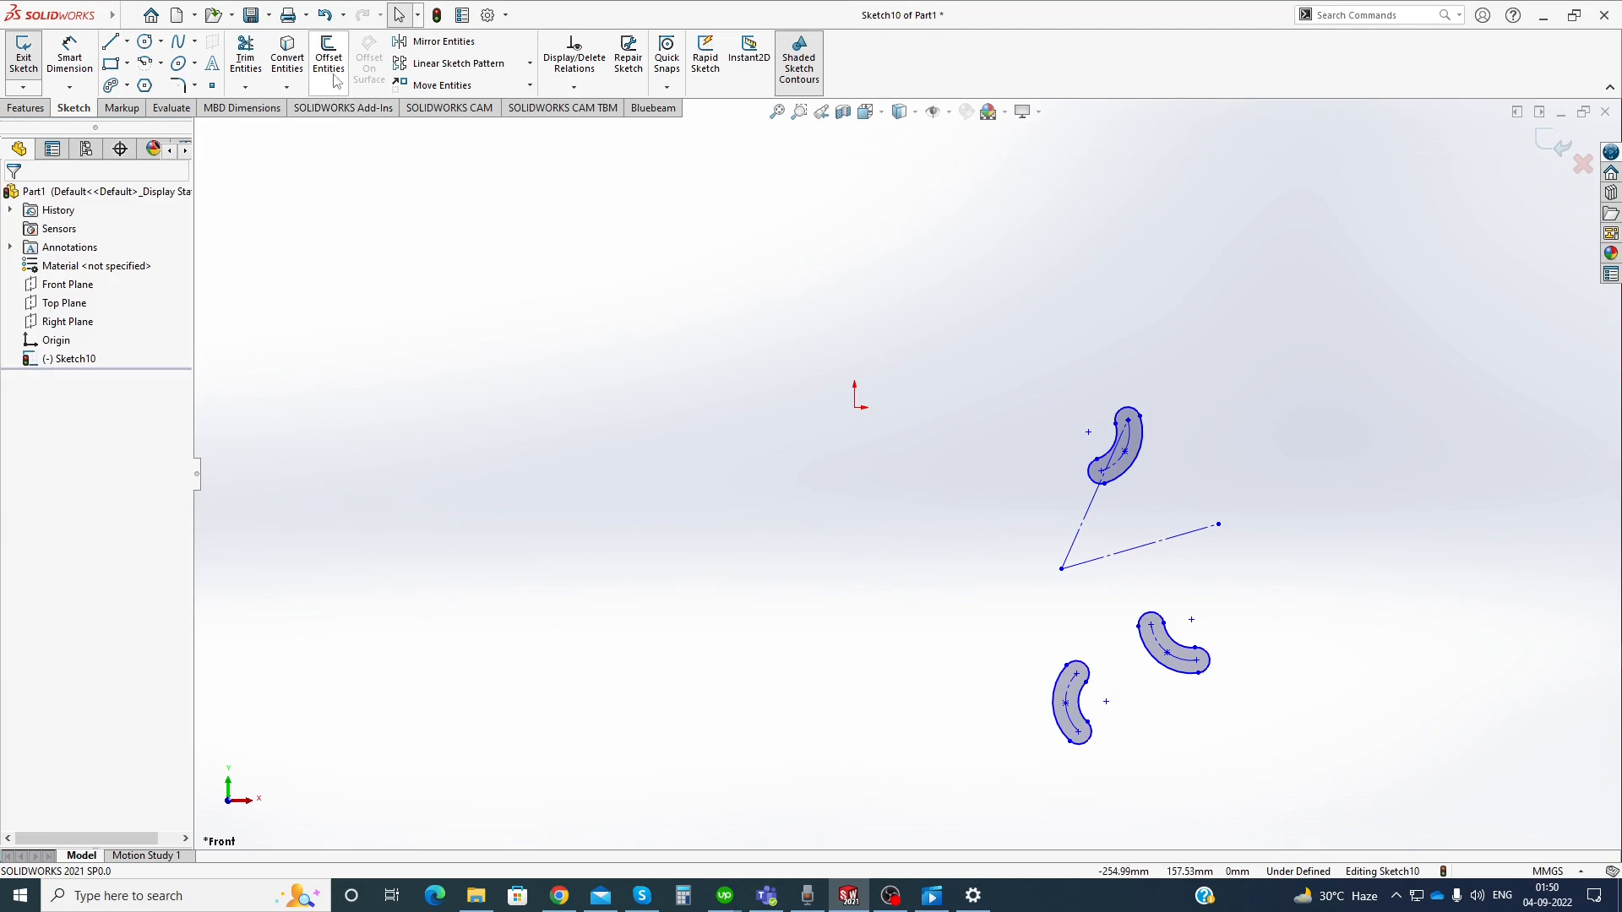
Rotate the copied slots and construction lines by 45° about the origin with Rotate Entities
left_click(530, 85)
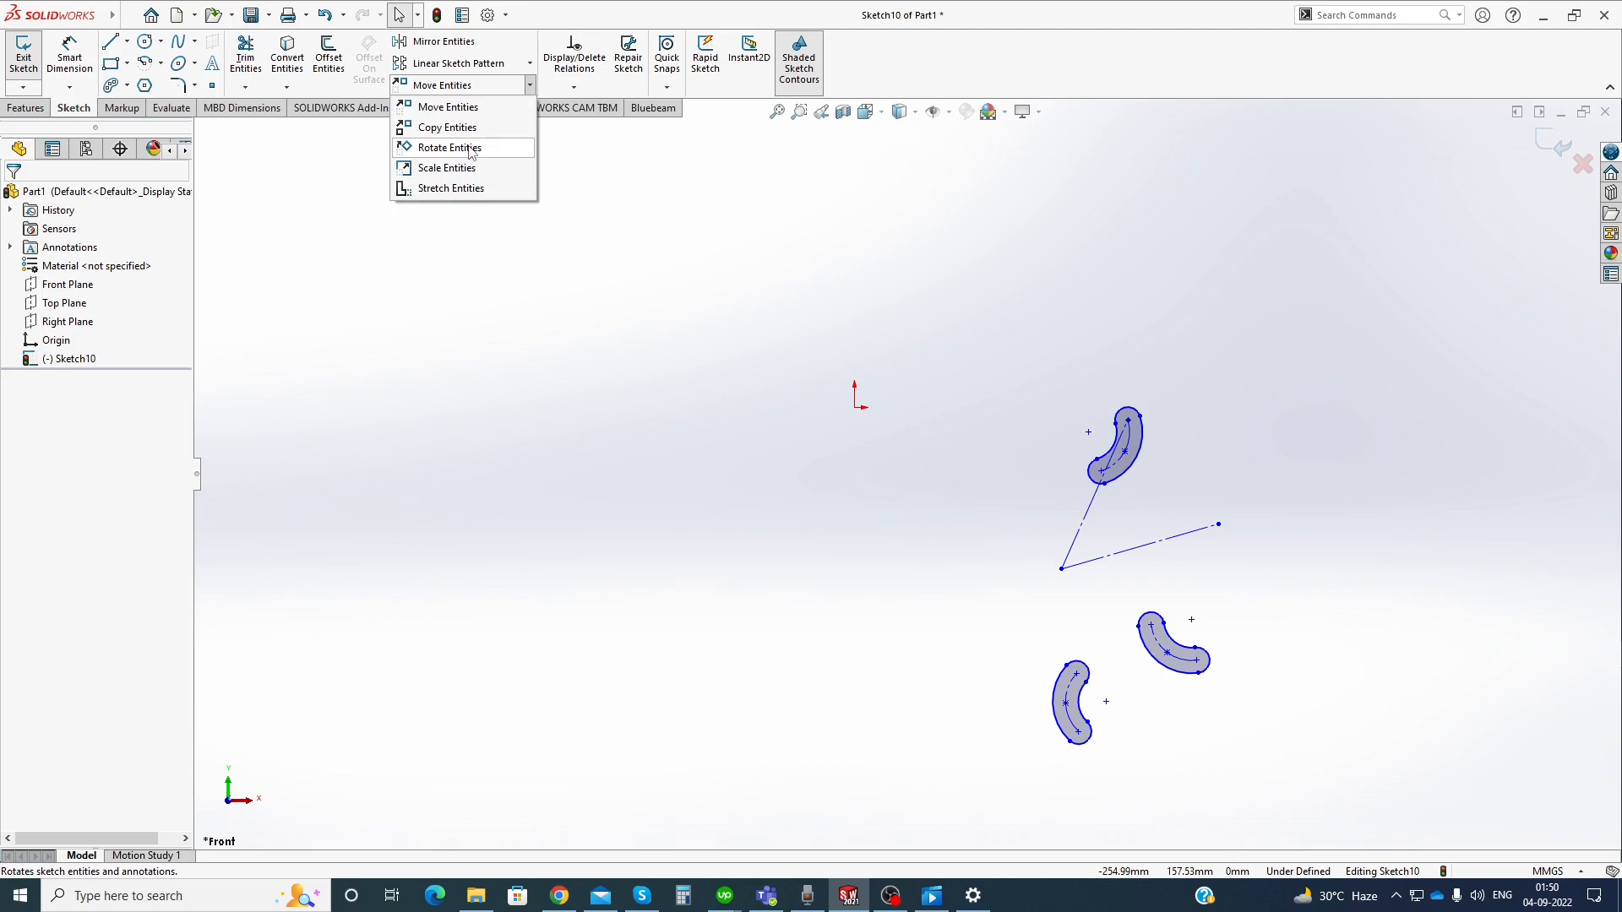
left_click(470, 149)
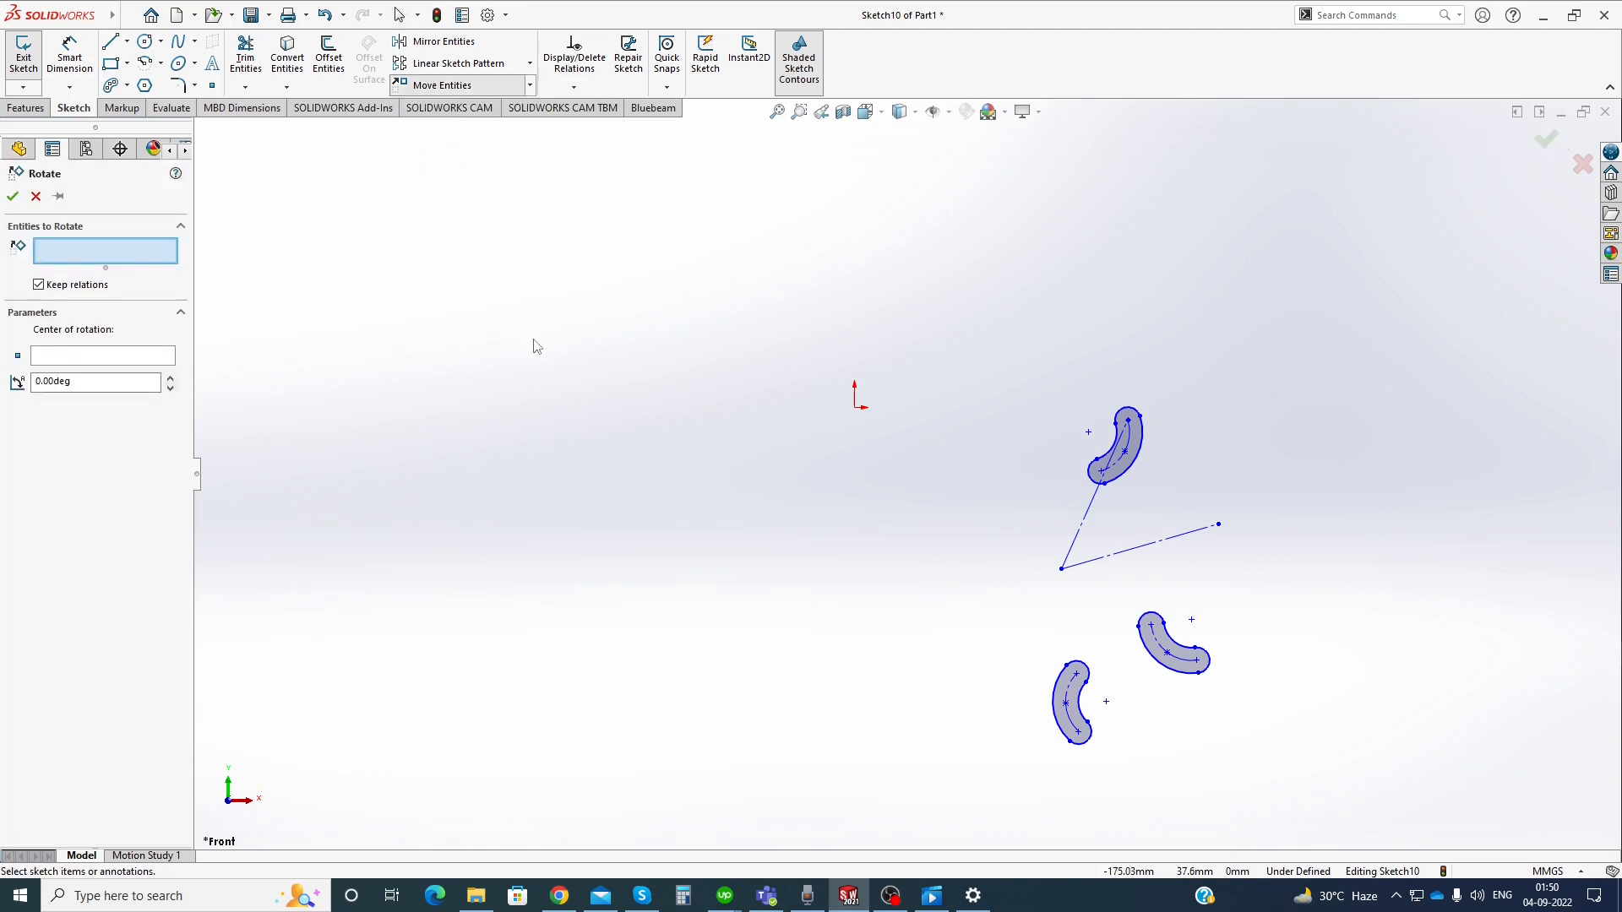
scroll(897, 472, "up", 2)
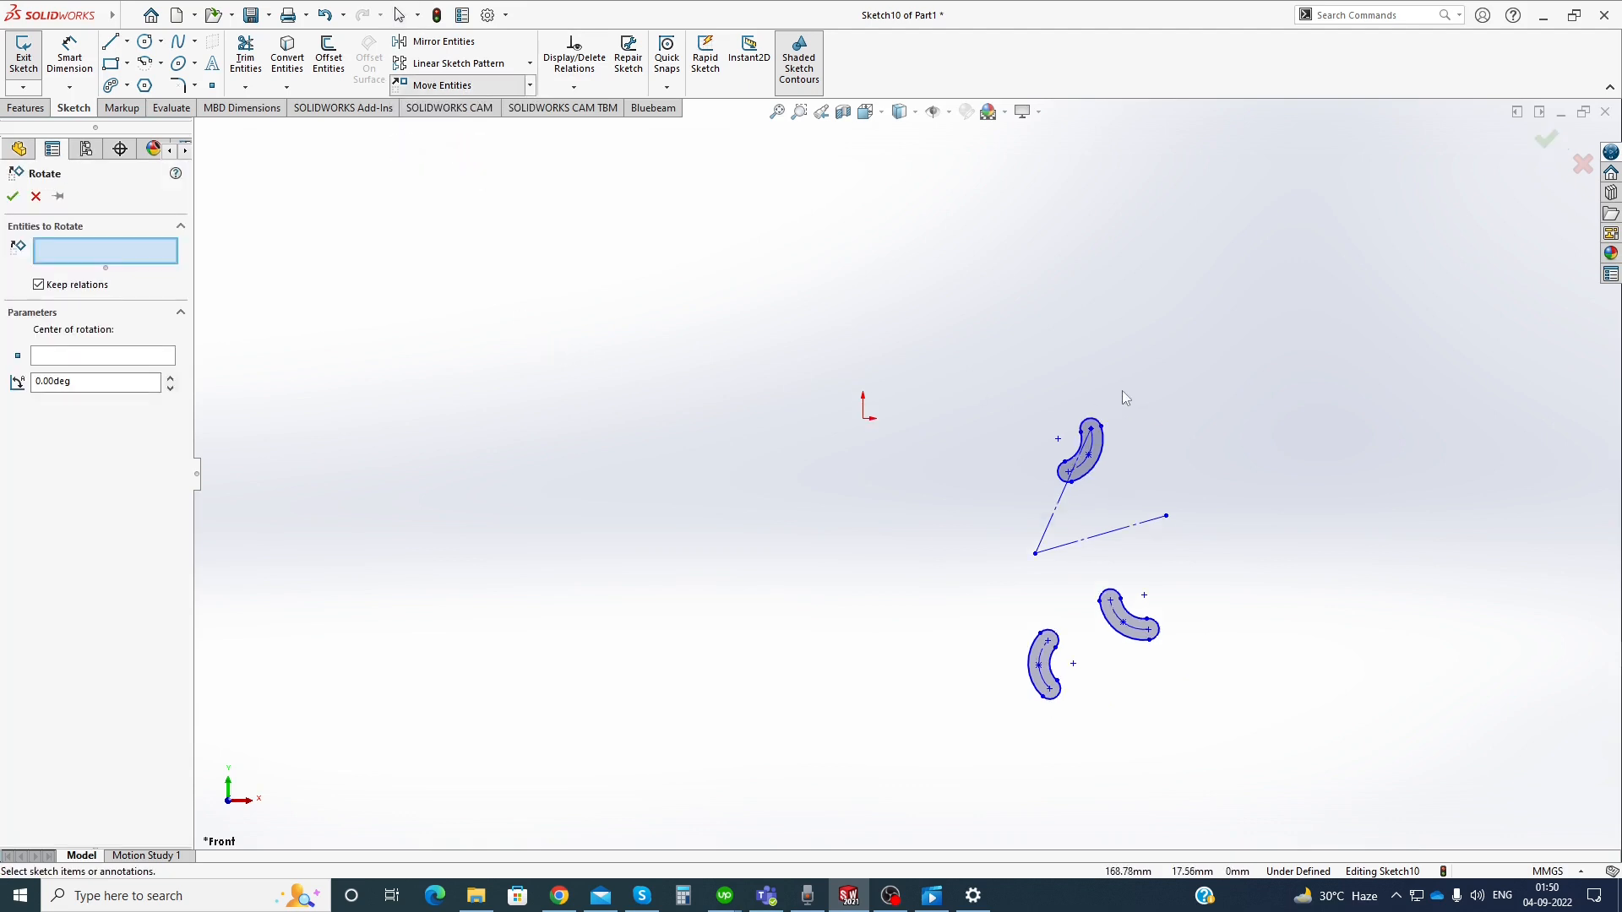
mouse_move(967, 354)
left_mouse_down()
mouse_move(1176, 608)
mouse_move(1260, 746)
left_mouse_up()
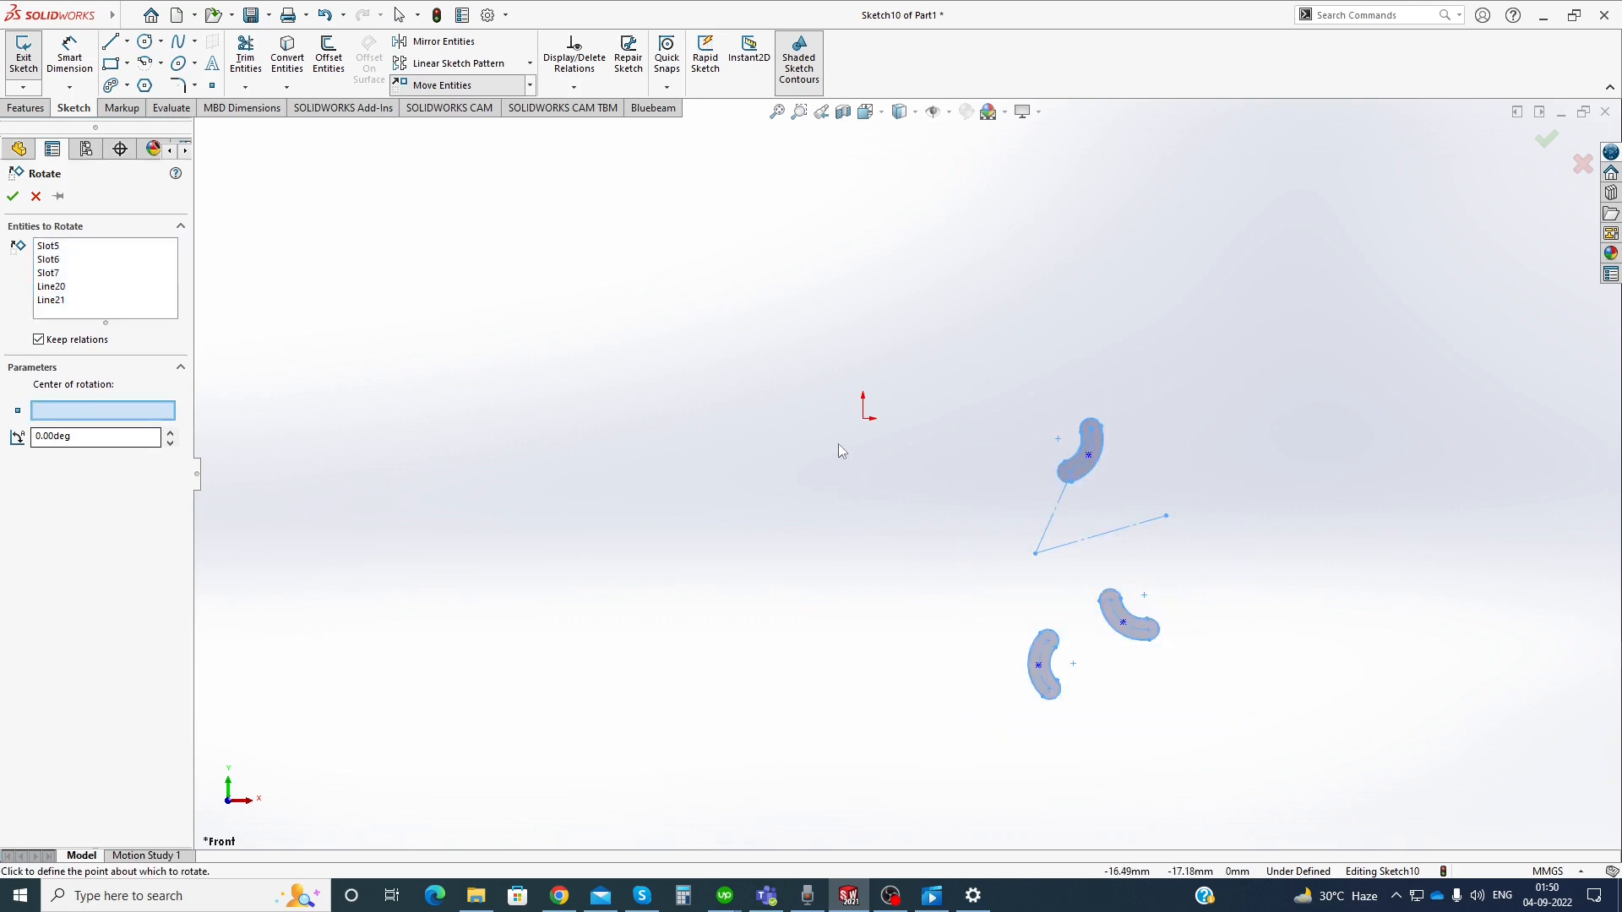
left_click(864, 418)
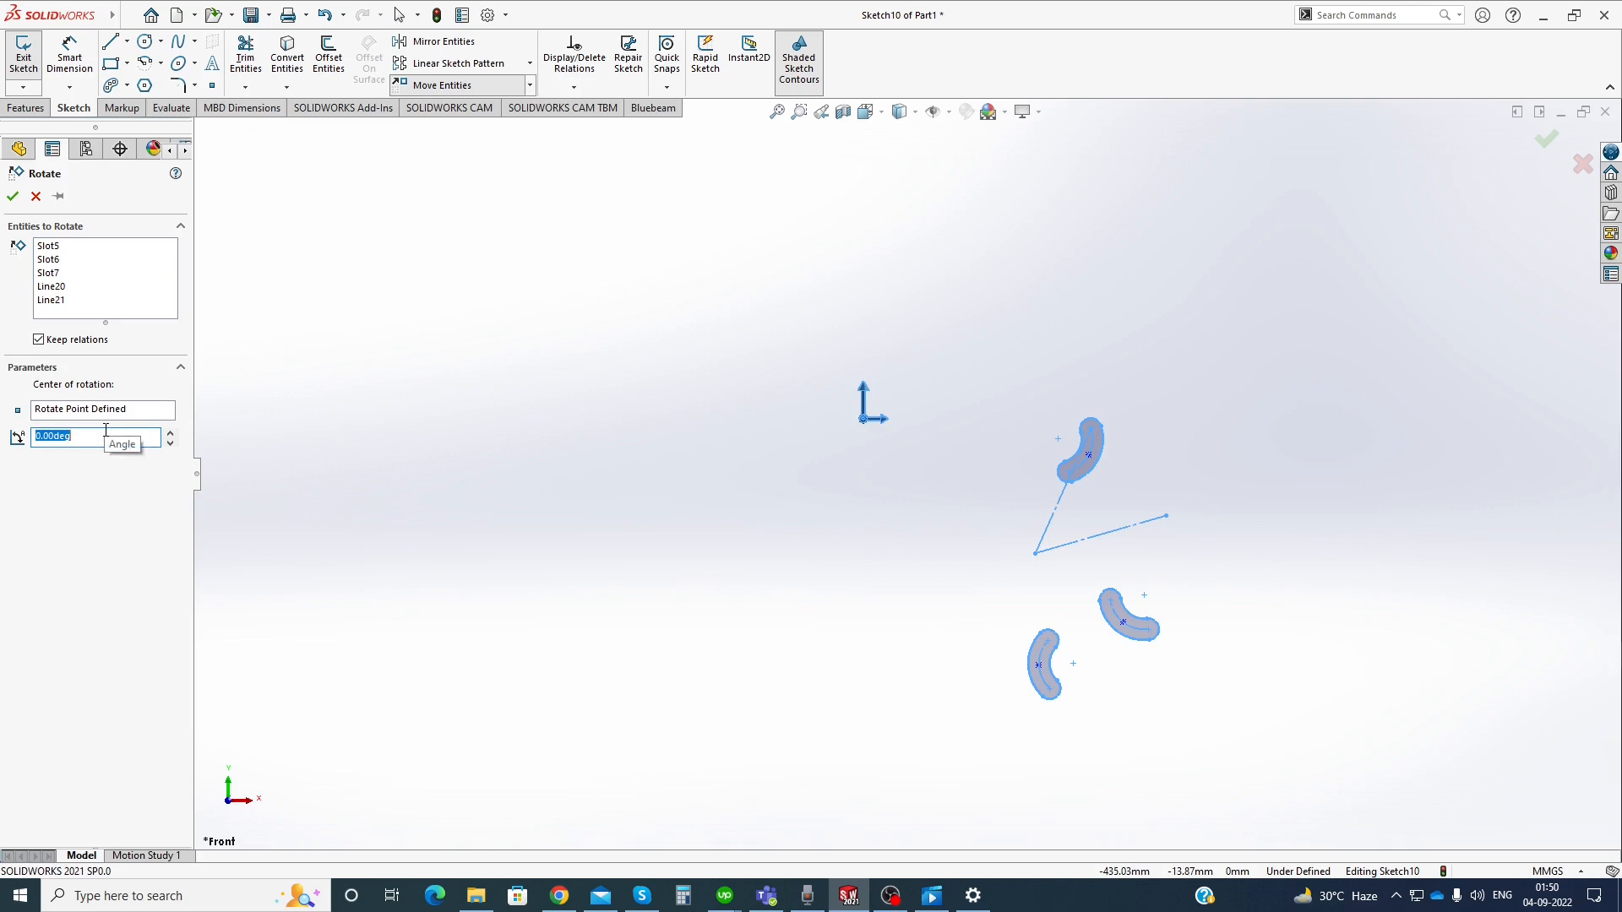
type("45")
key("Return")
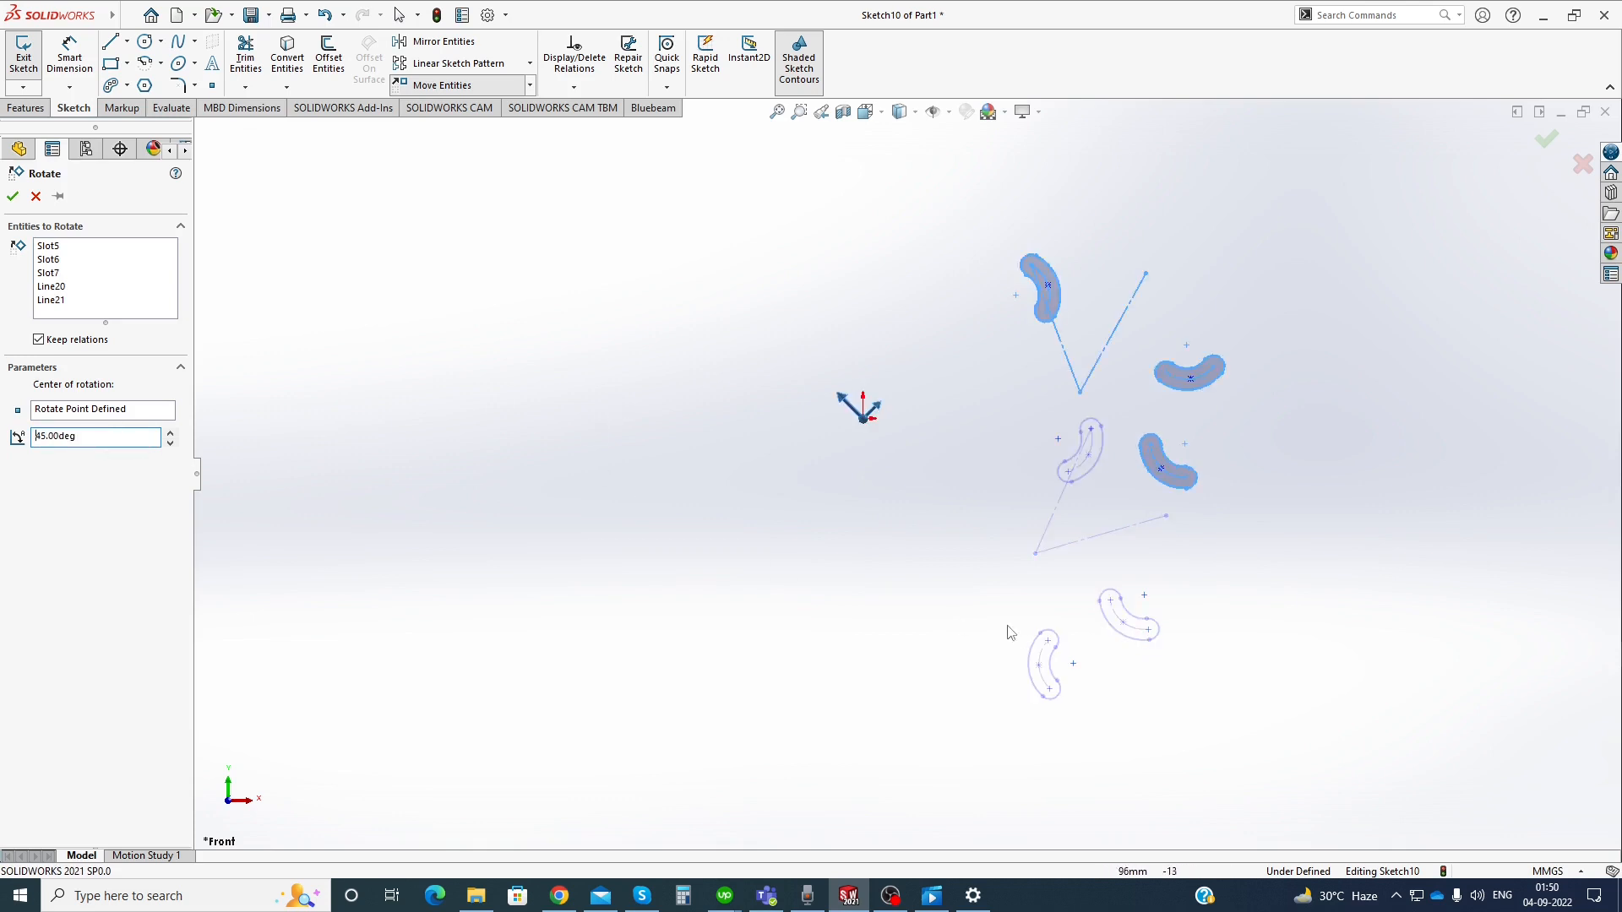
scroll(1101, 554, "down", 3)
scroll(862, 504, "up", 2)
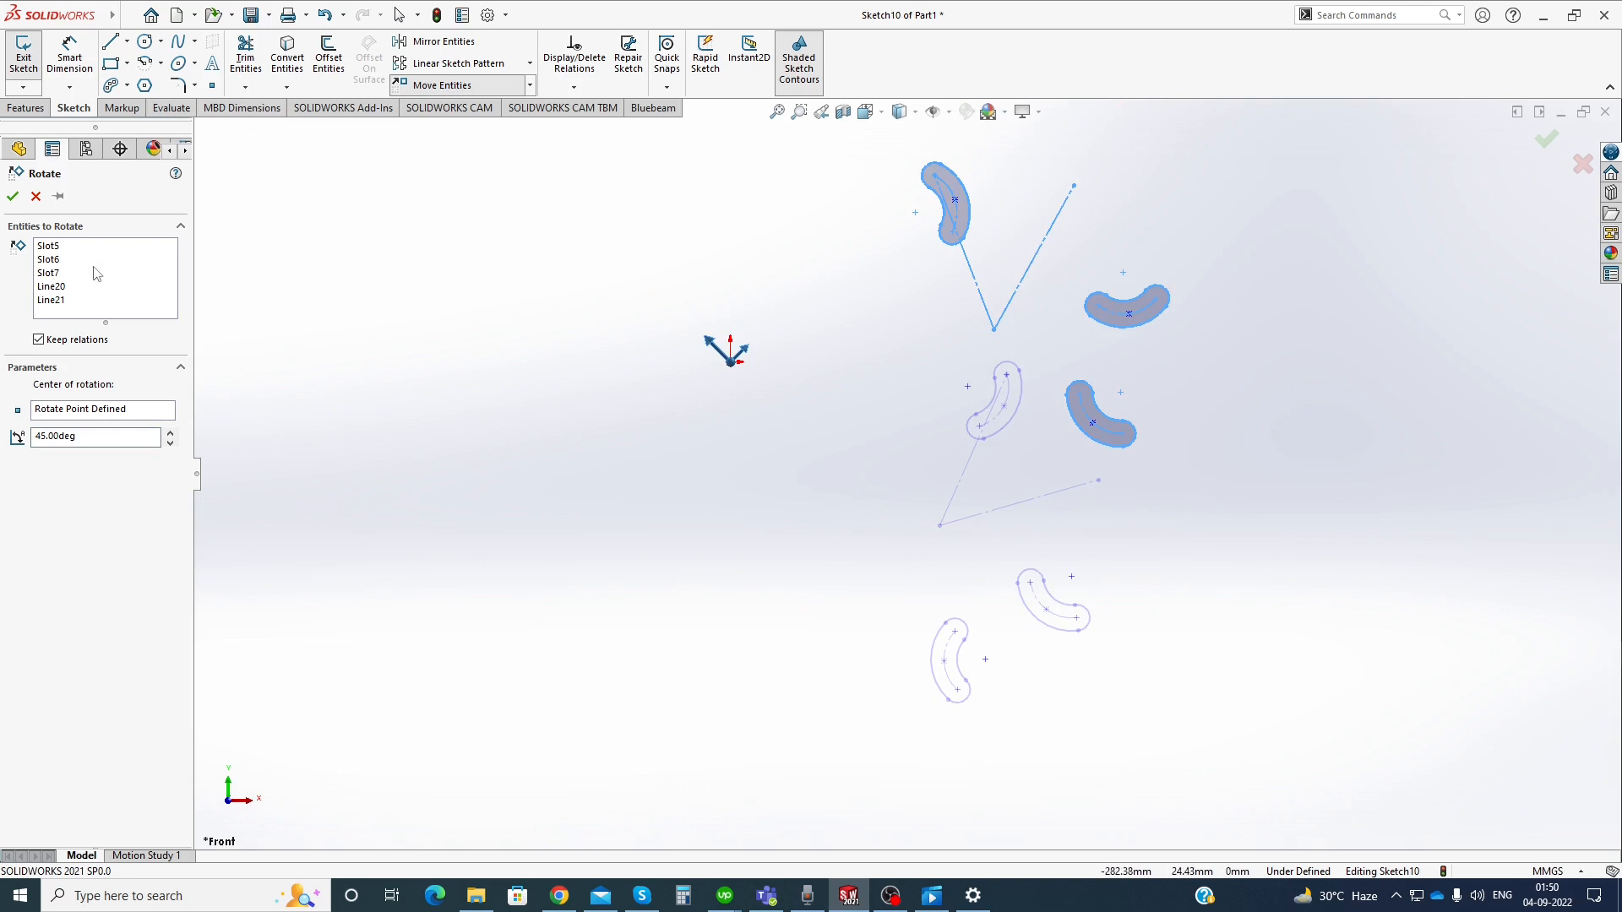
left_click(13, 196)
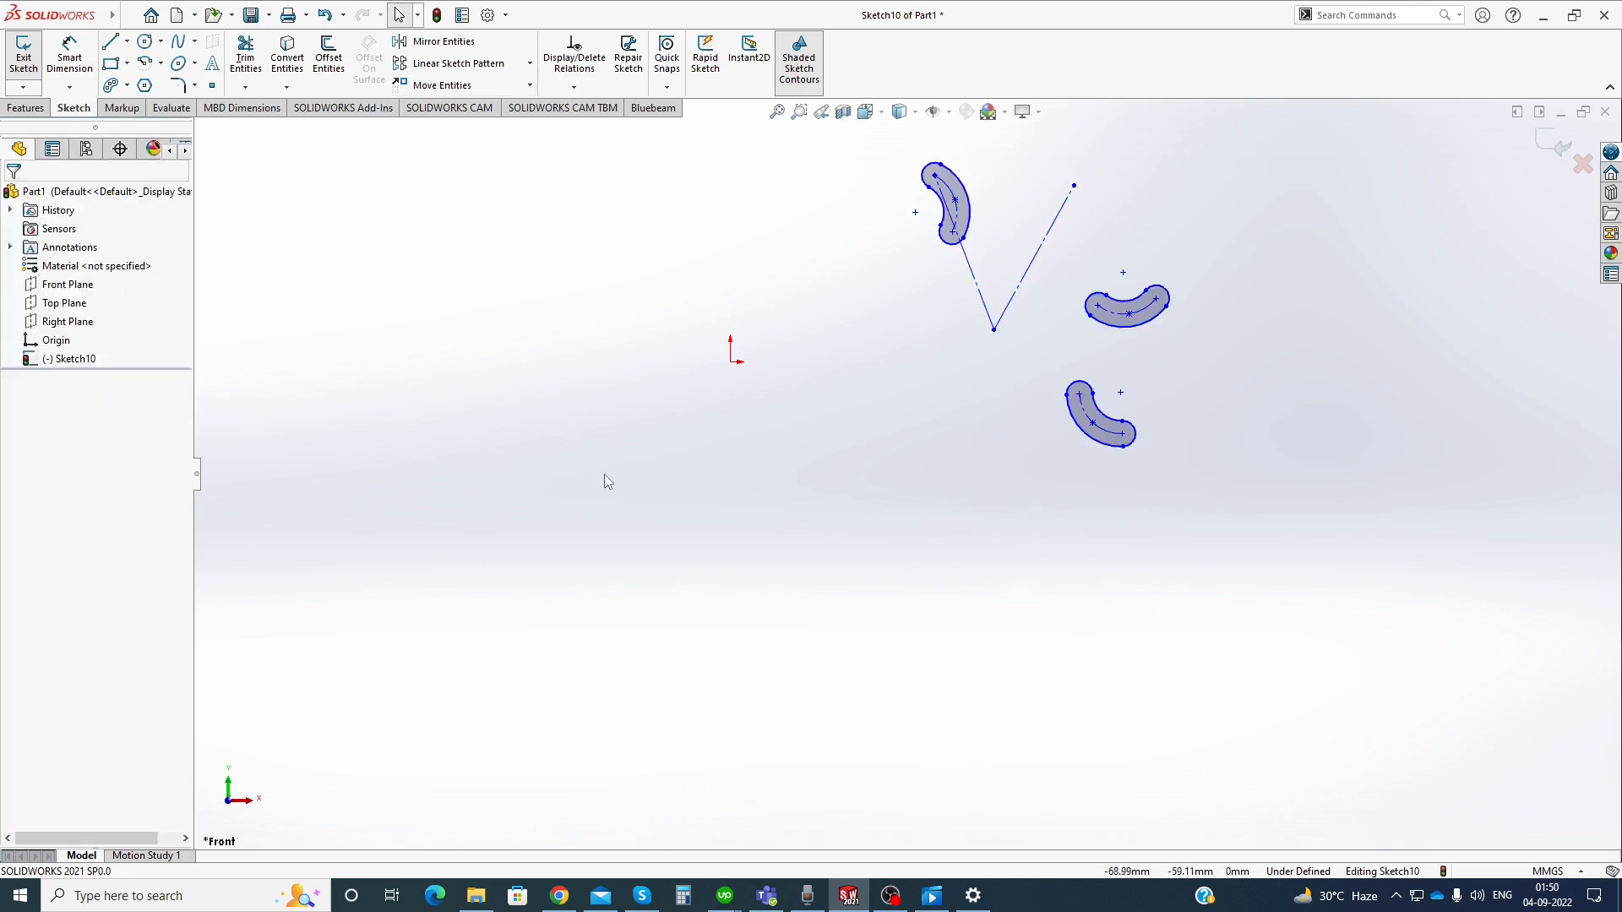
Scale the three slots and both construction lines by a factor of 0.5 about the origin with Scale Entities
left_click(530, 86)
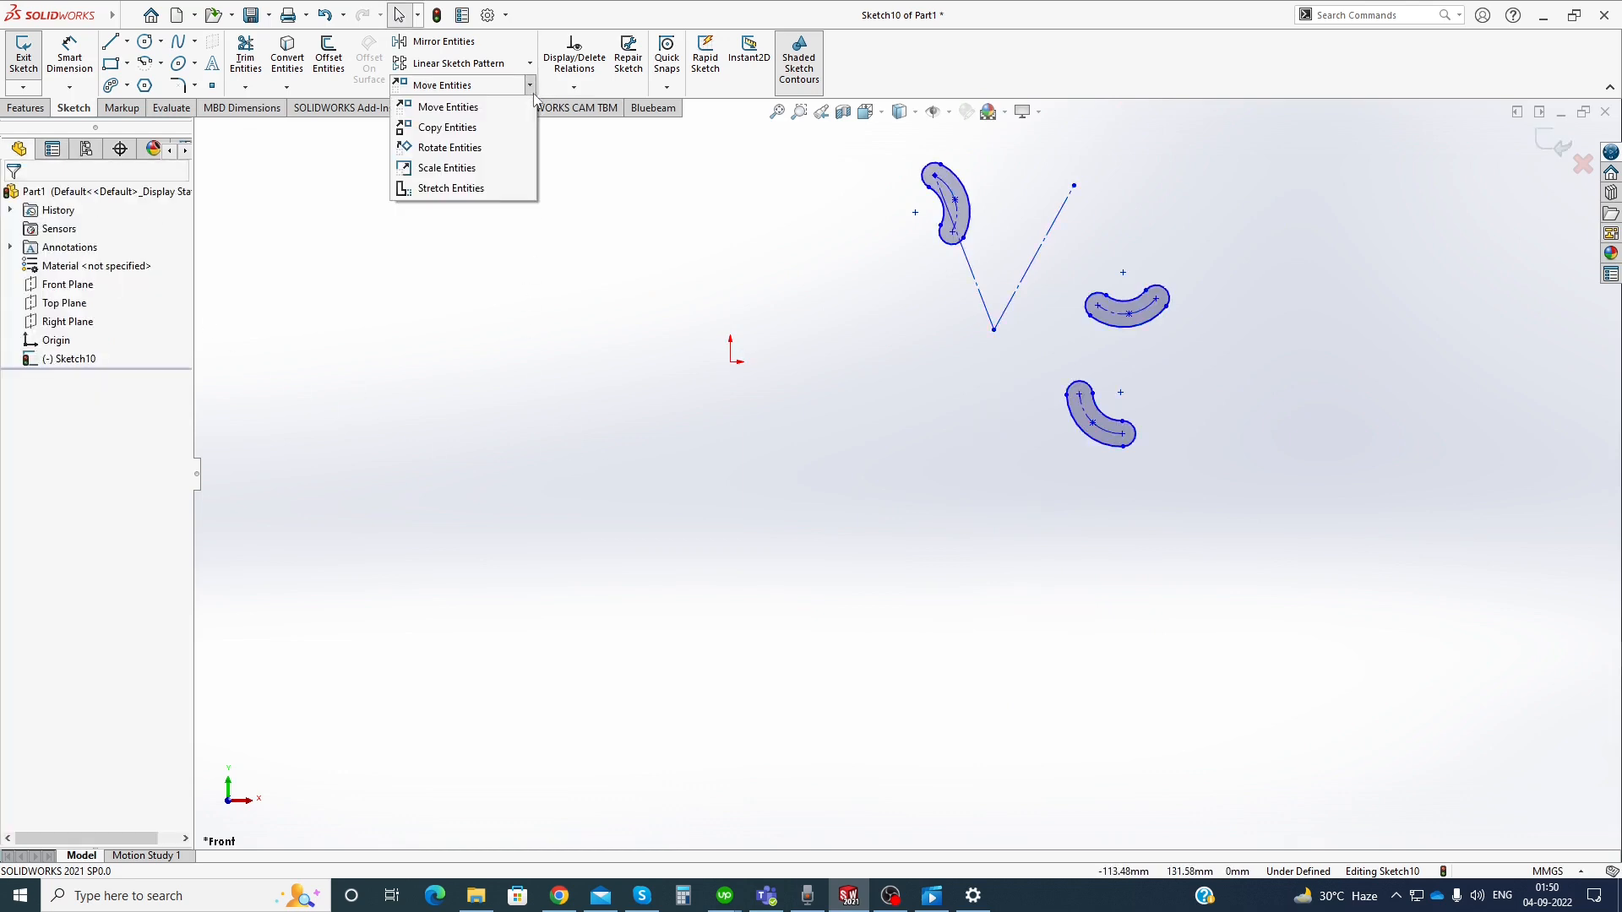
left_click(447, 168)
scroll(647, 372, "up", 2)
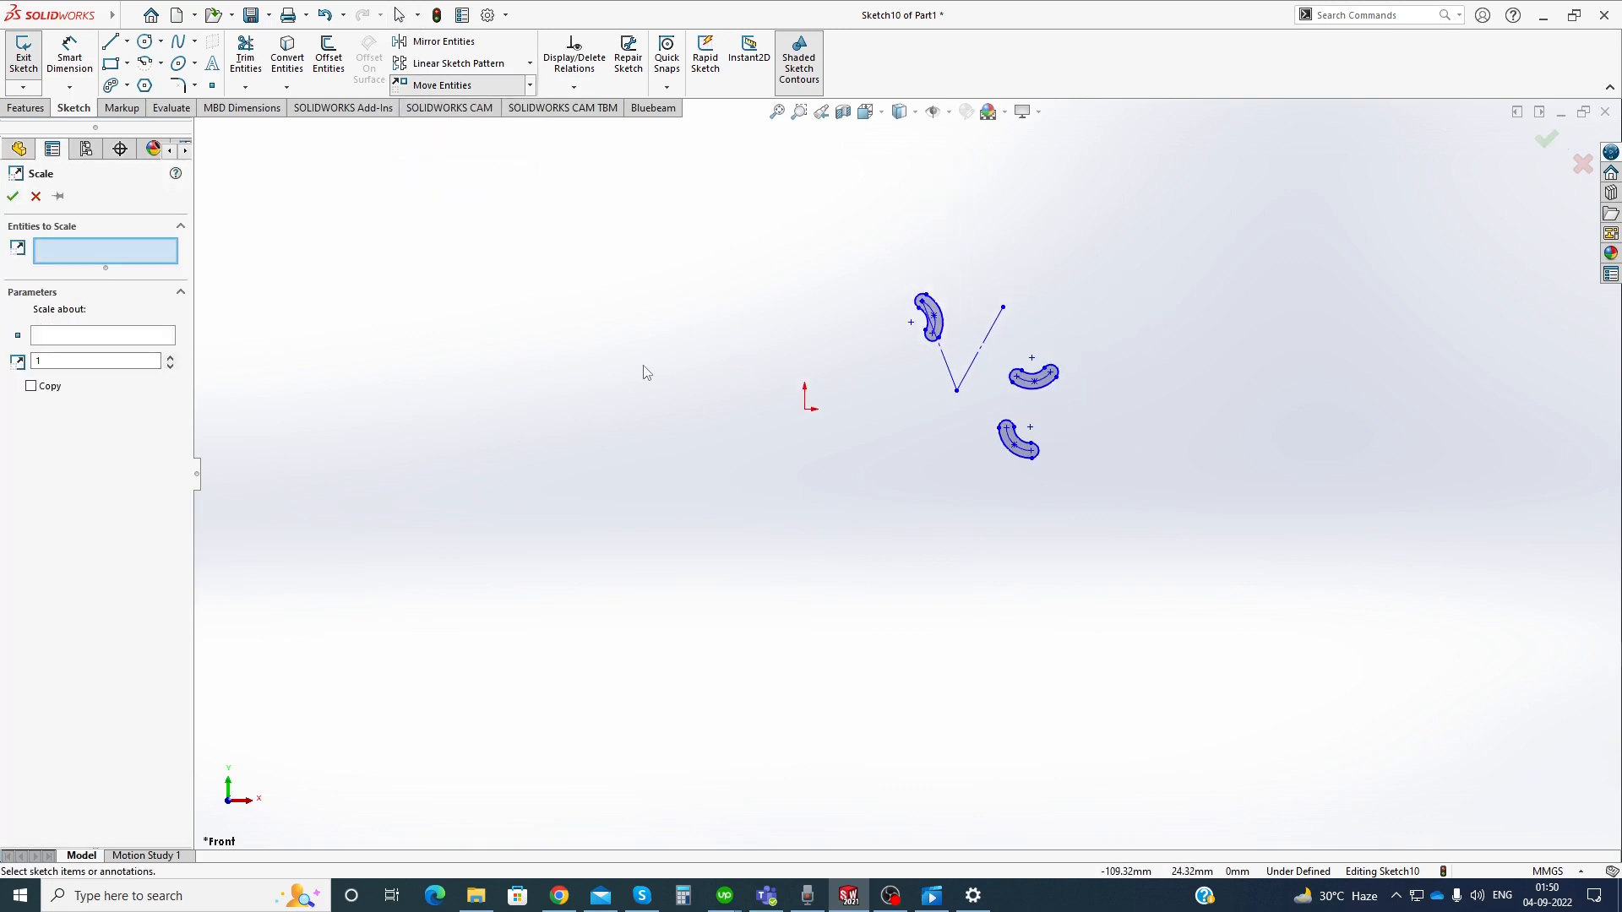
left_click_drag(839, 260, 1180, 529)
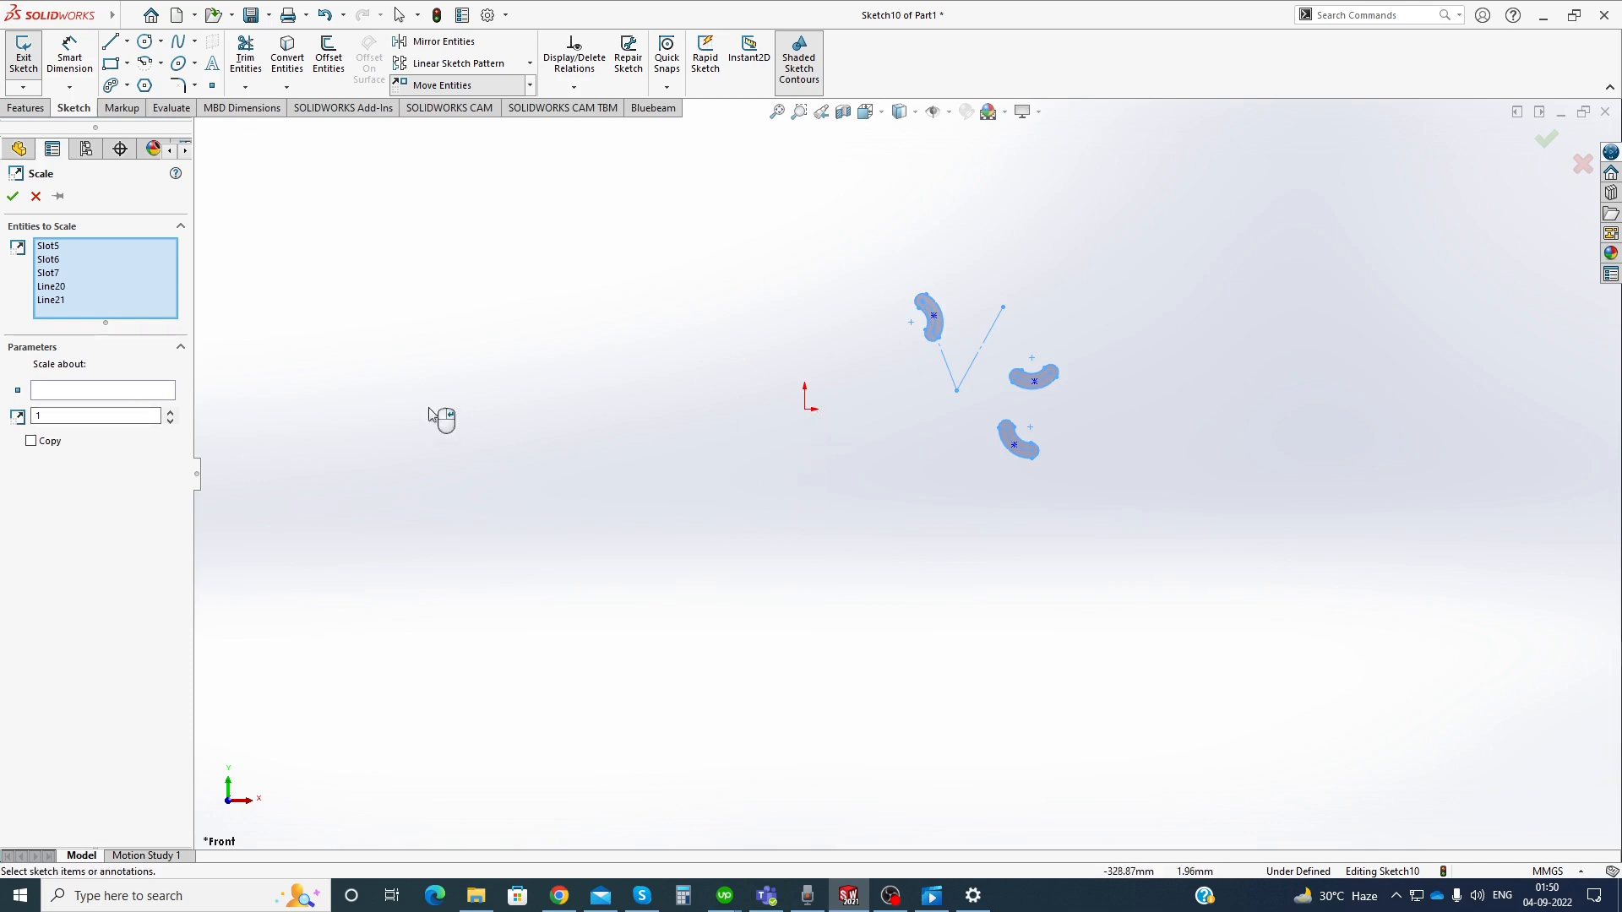
left_click(139, 392)
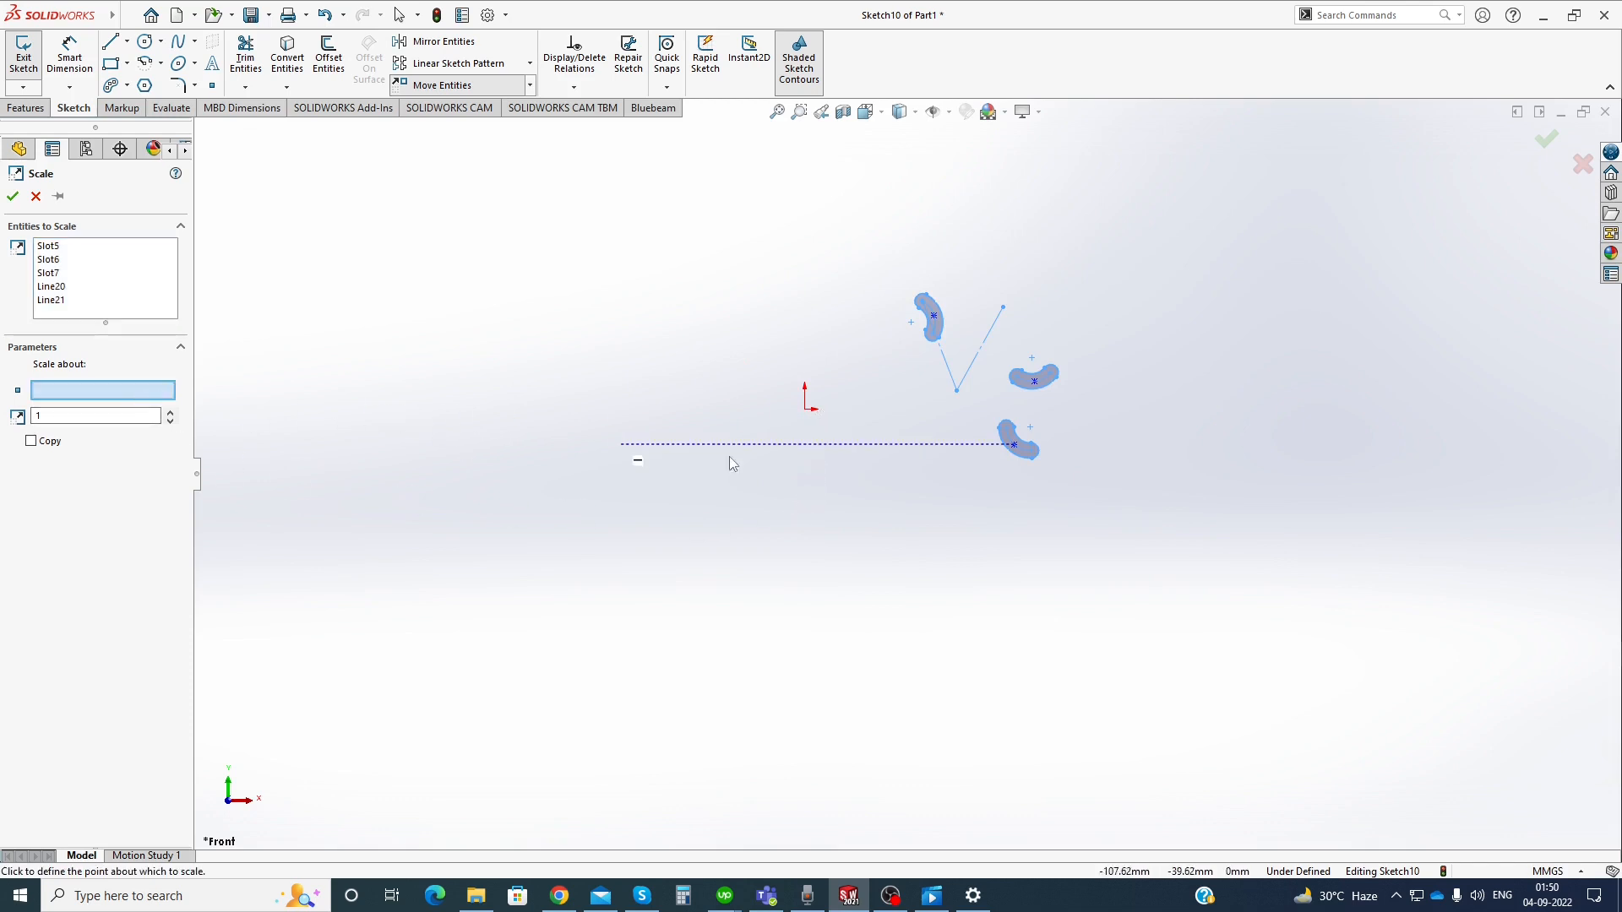
left_click(805, 409)
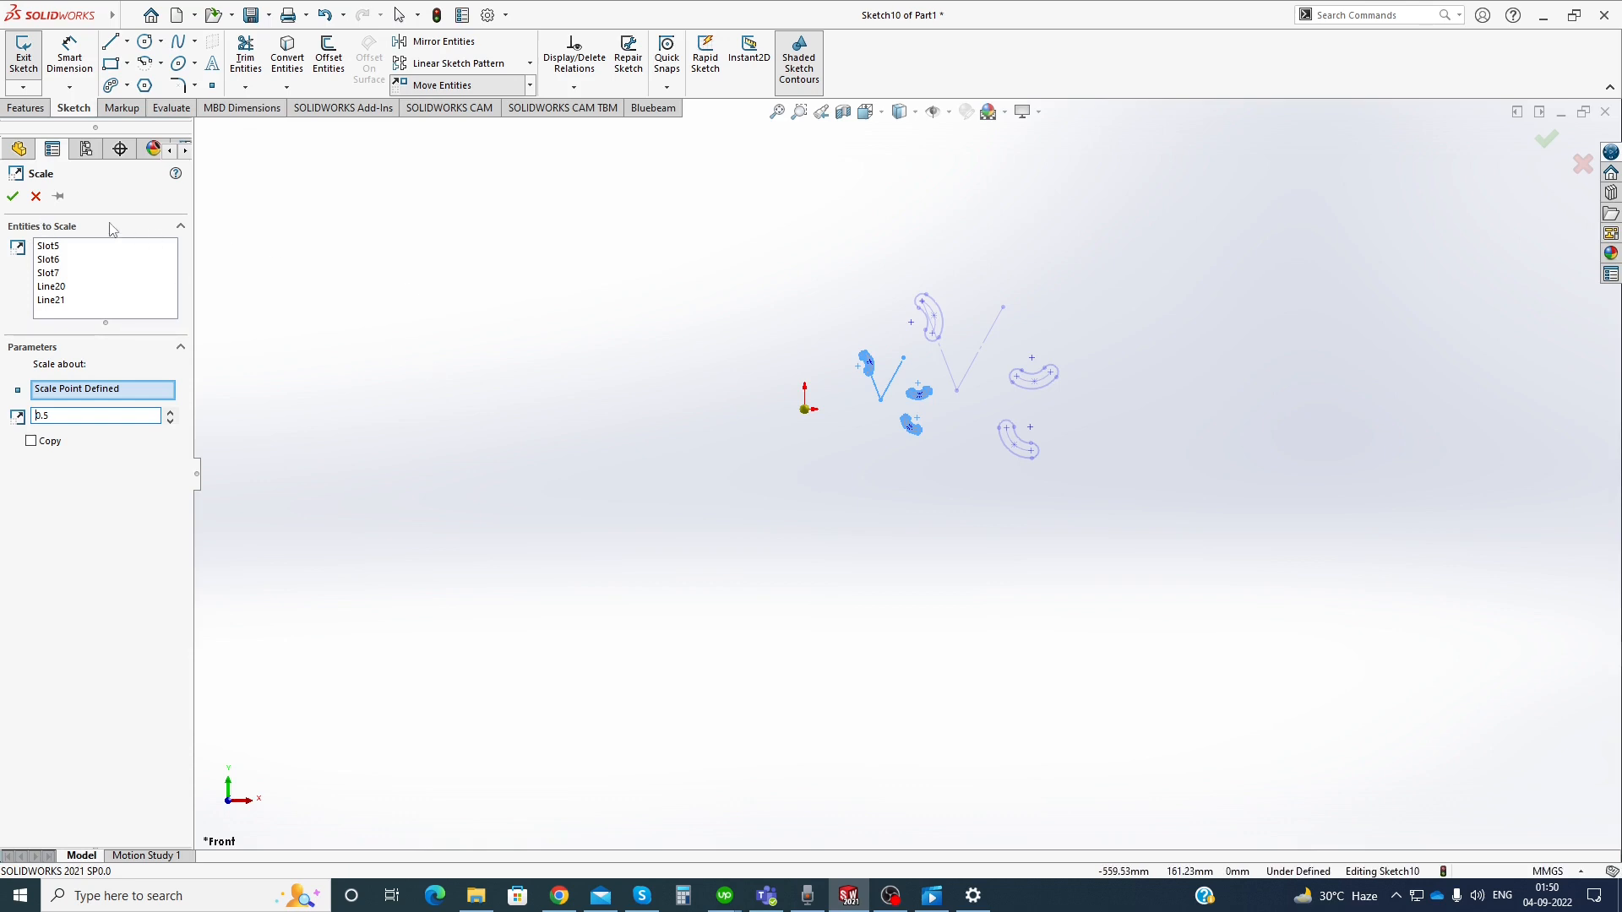
left_click(13, 197)
scroll(880, 458, "down", 3)
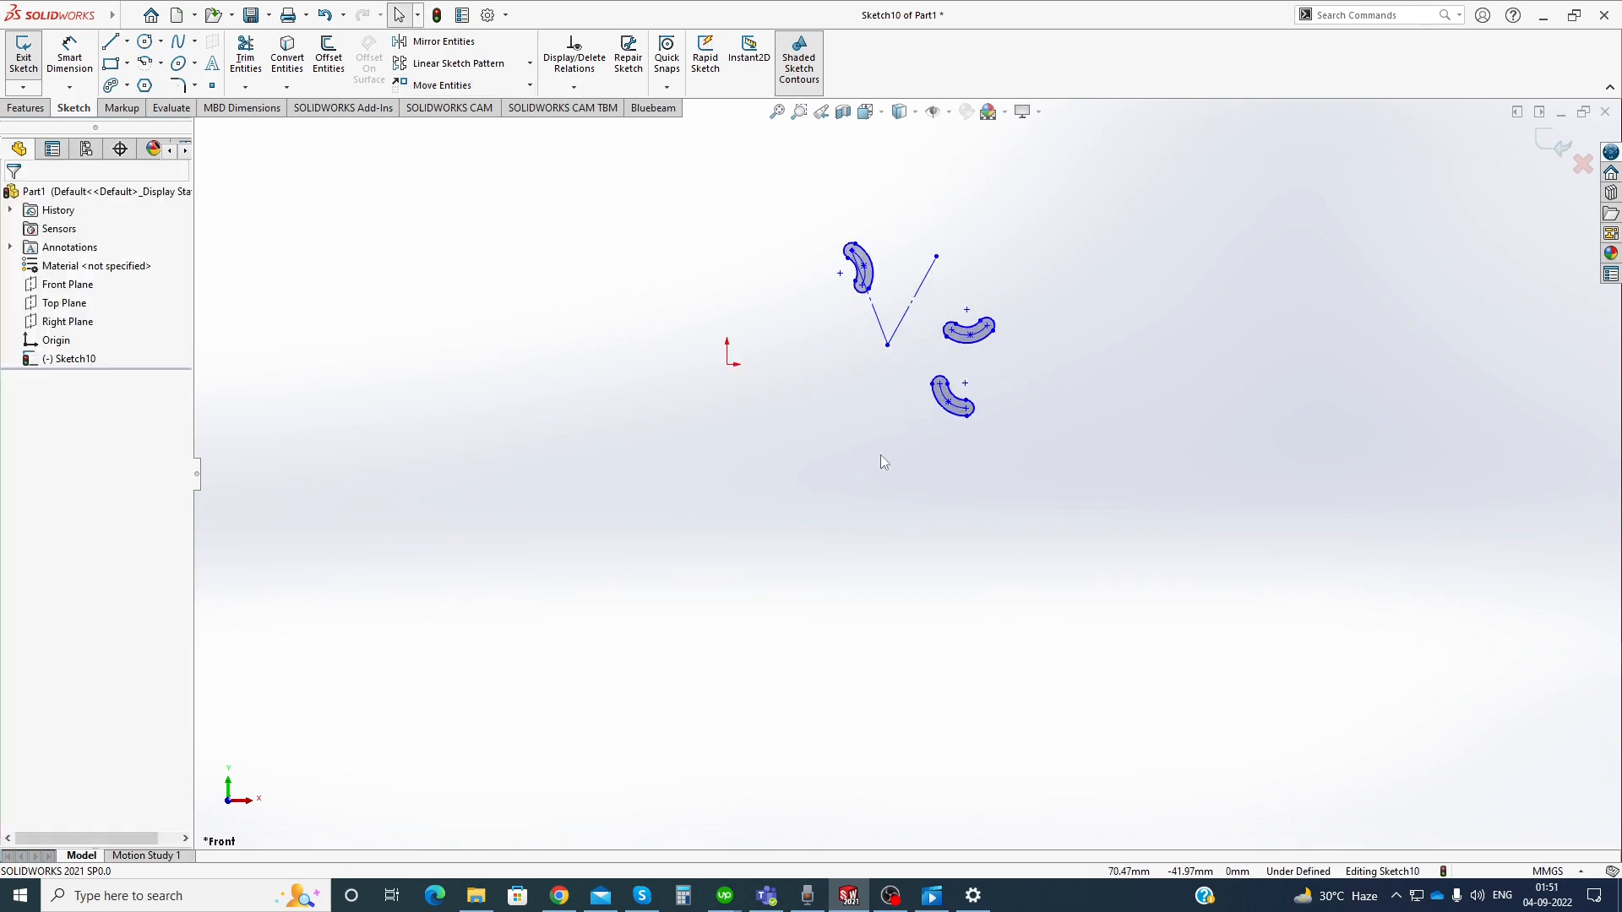
Shift the rightmost arc slot further right with Stretch Entities, using its right end's centre point as the base point
scroll(881, 461, "up", 2)
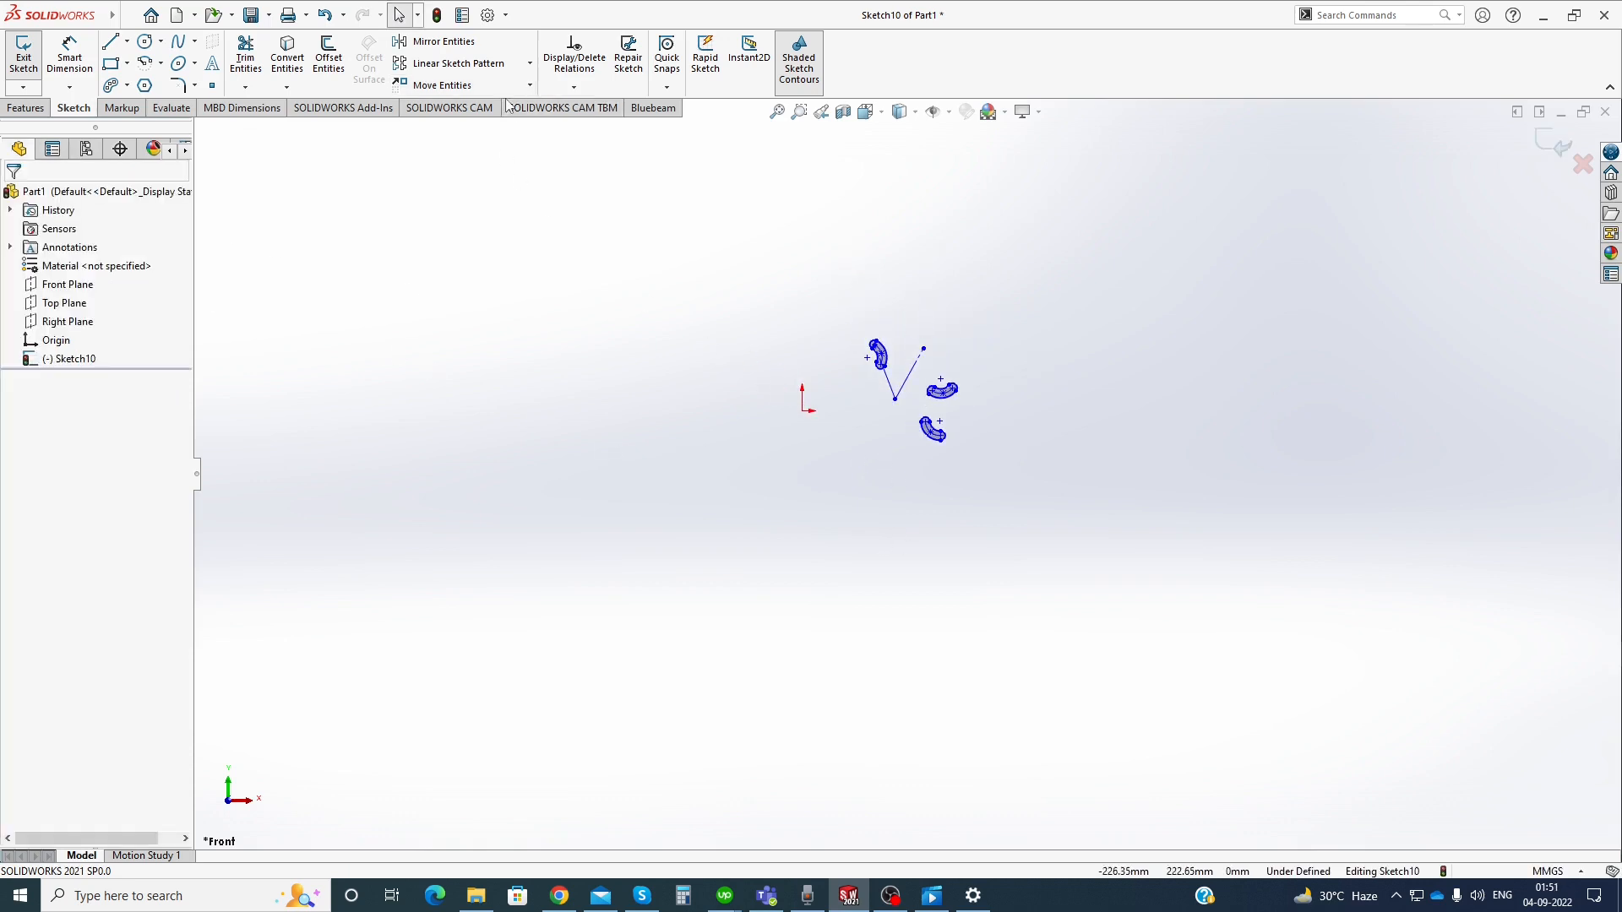
left_click(530, 86)
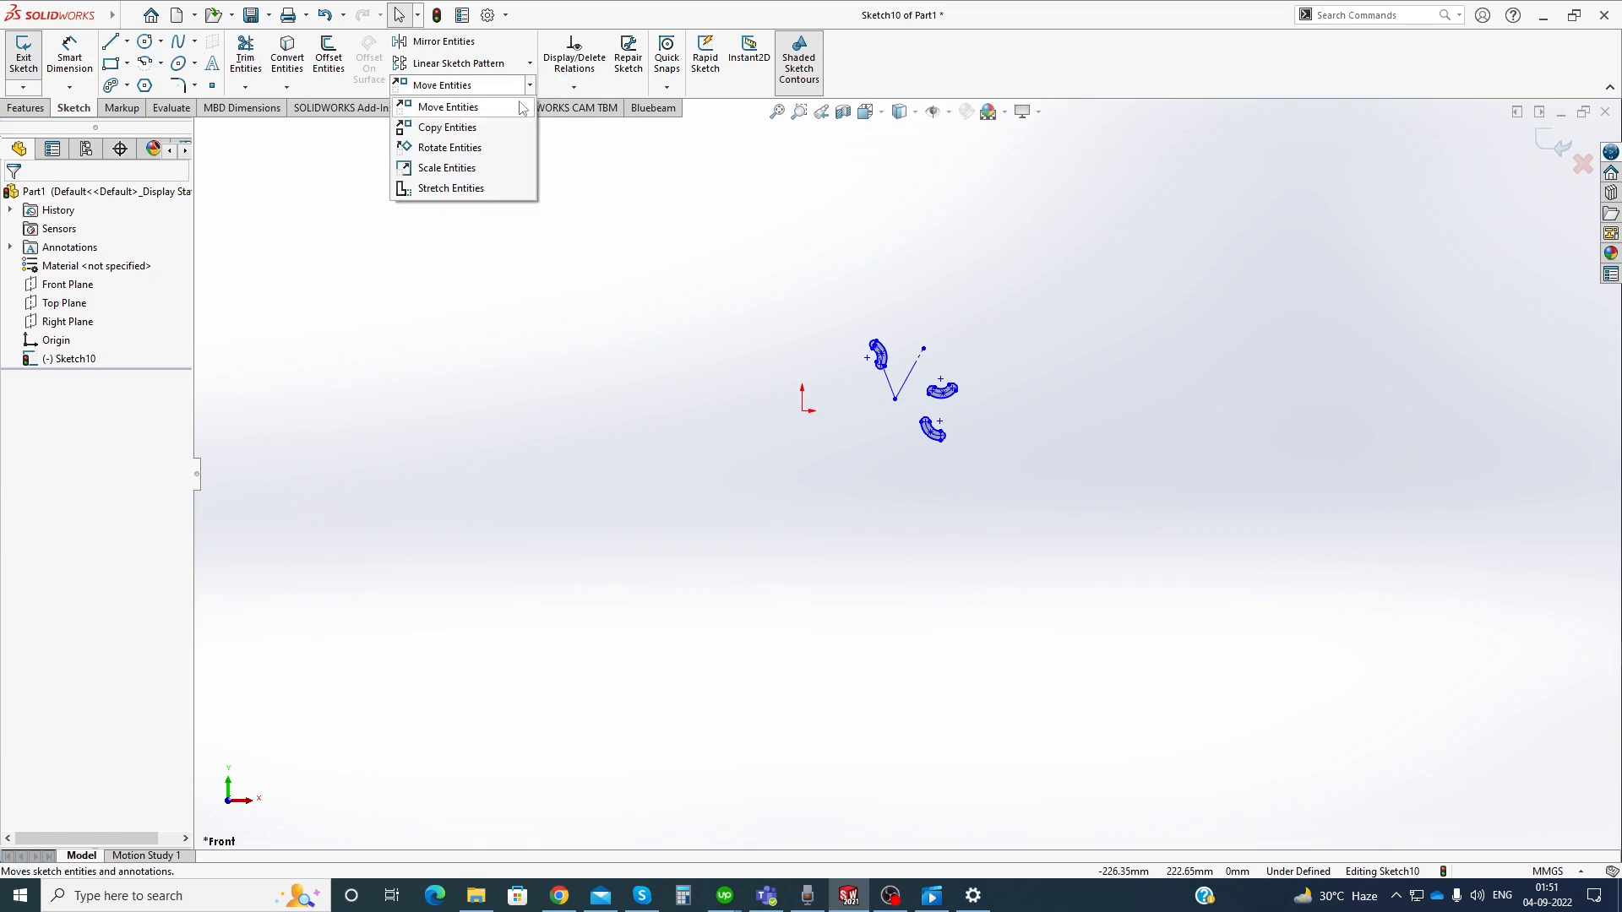
left_click(503, 189)
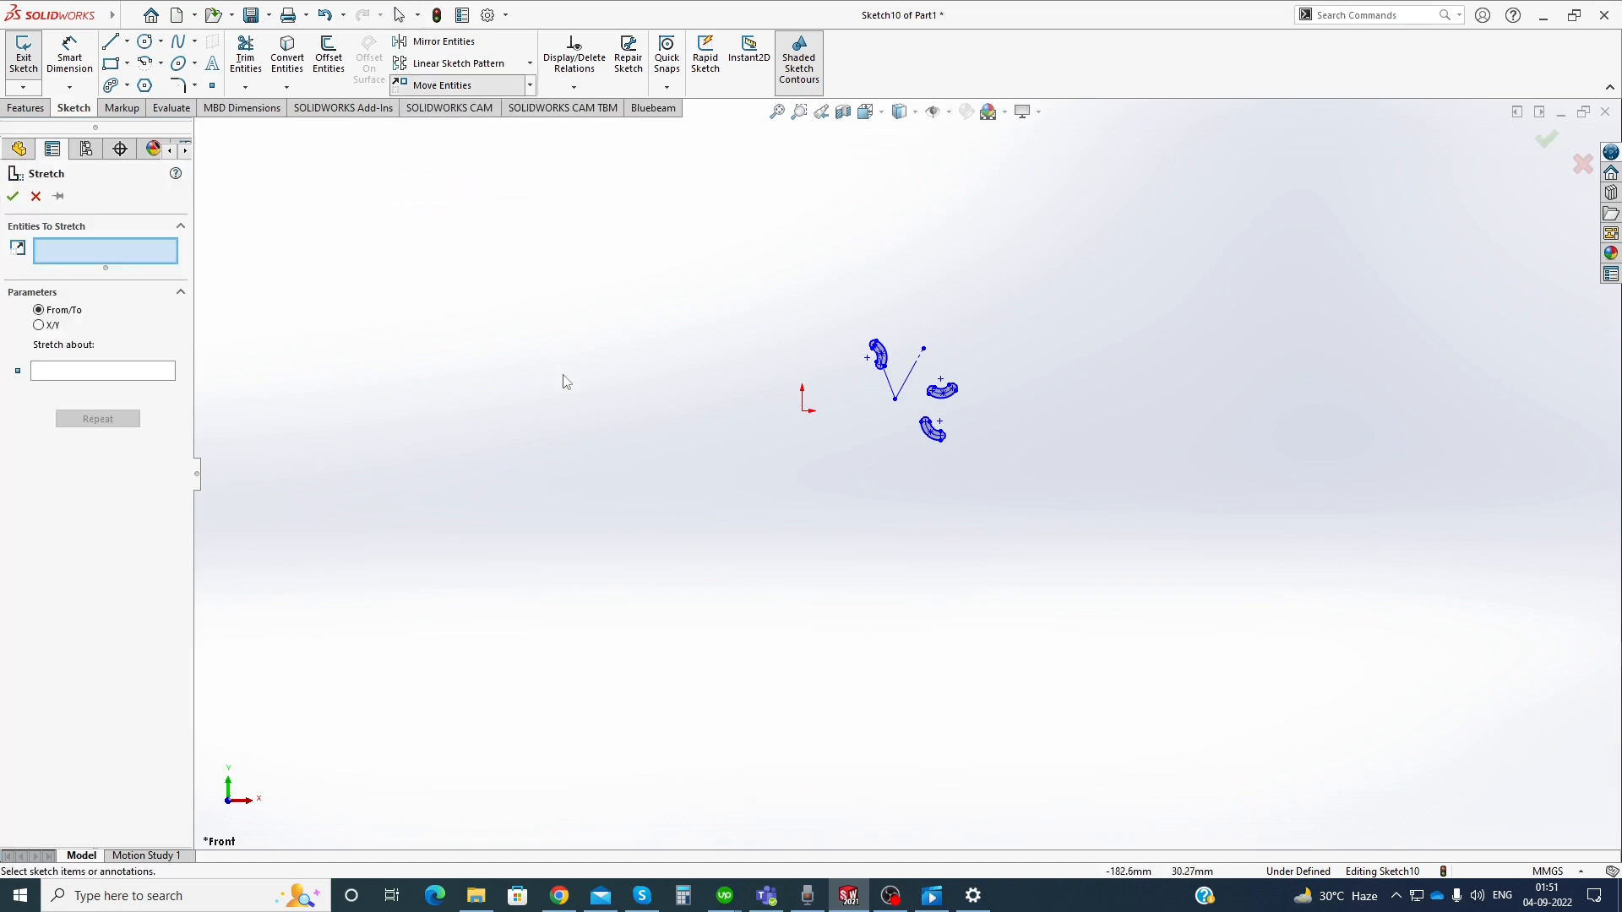
scroll(962, 410, "down", 3)
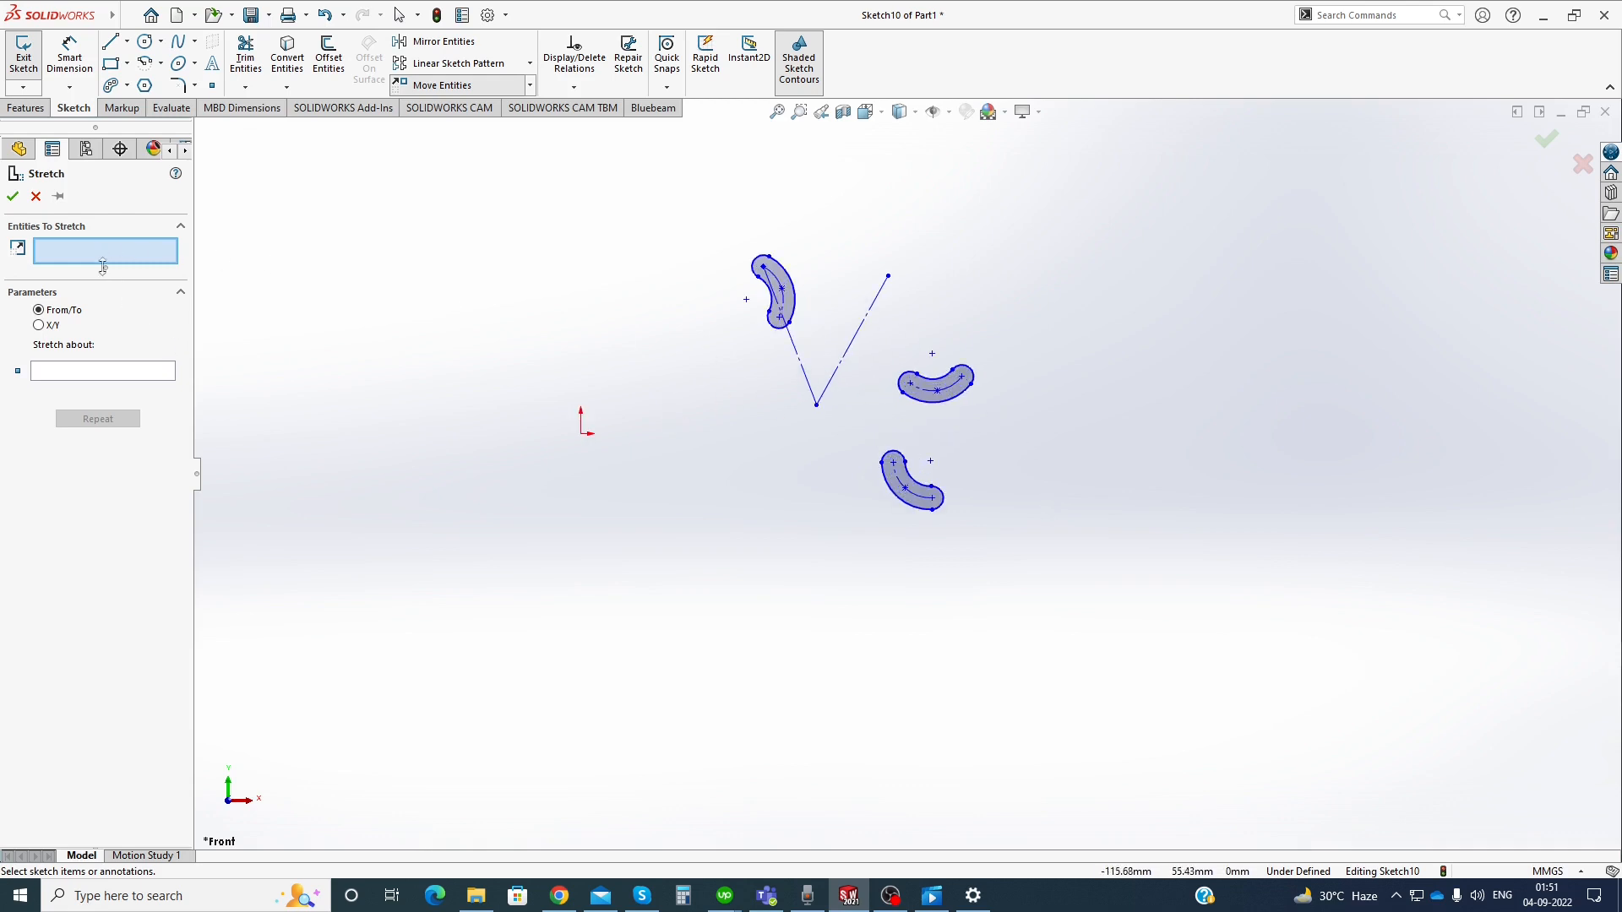
left_click_drag(884, 338, 1062, 426)
left_click(102, 371)
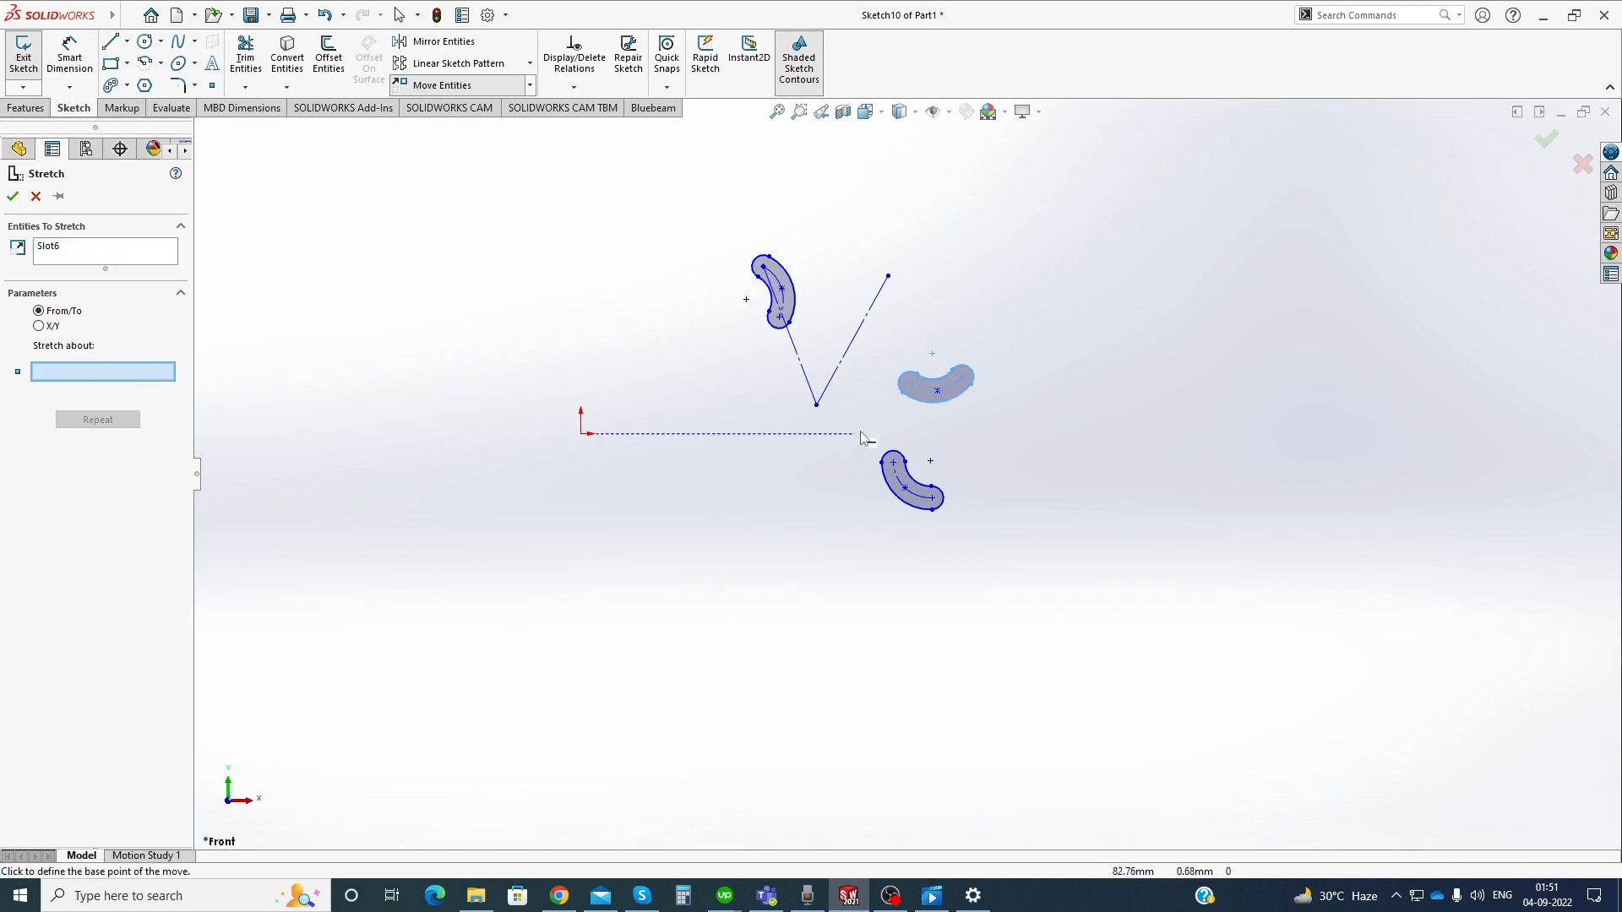
left_click(963, 380)
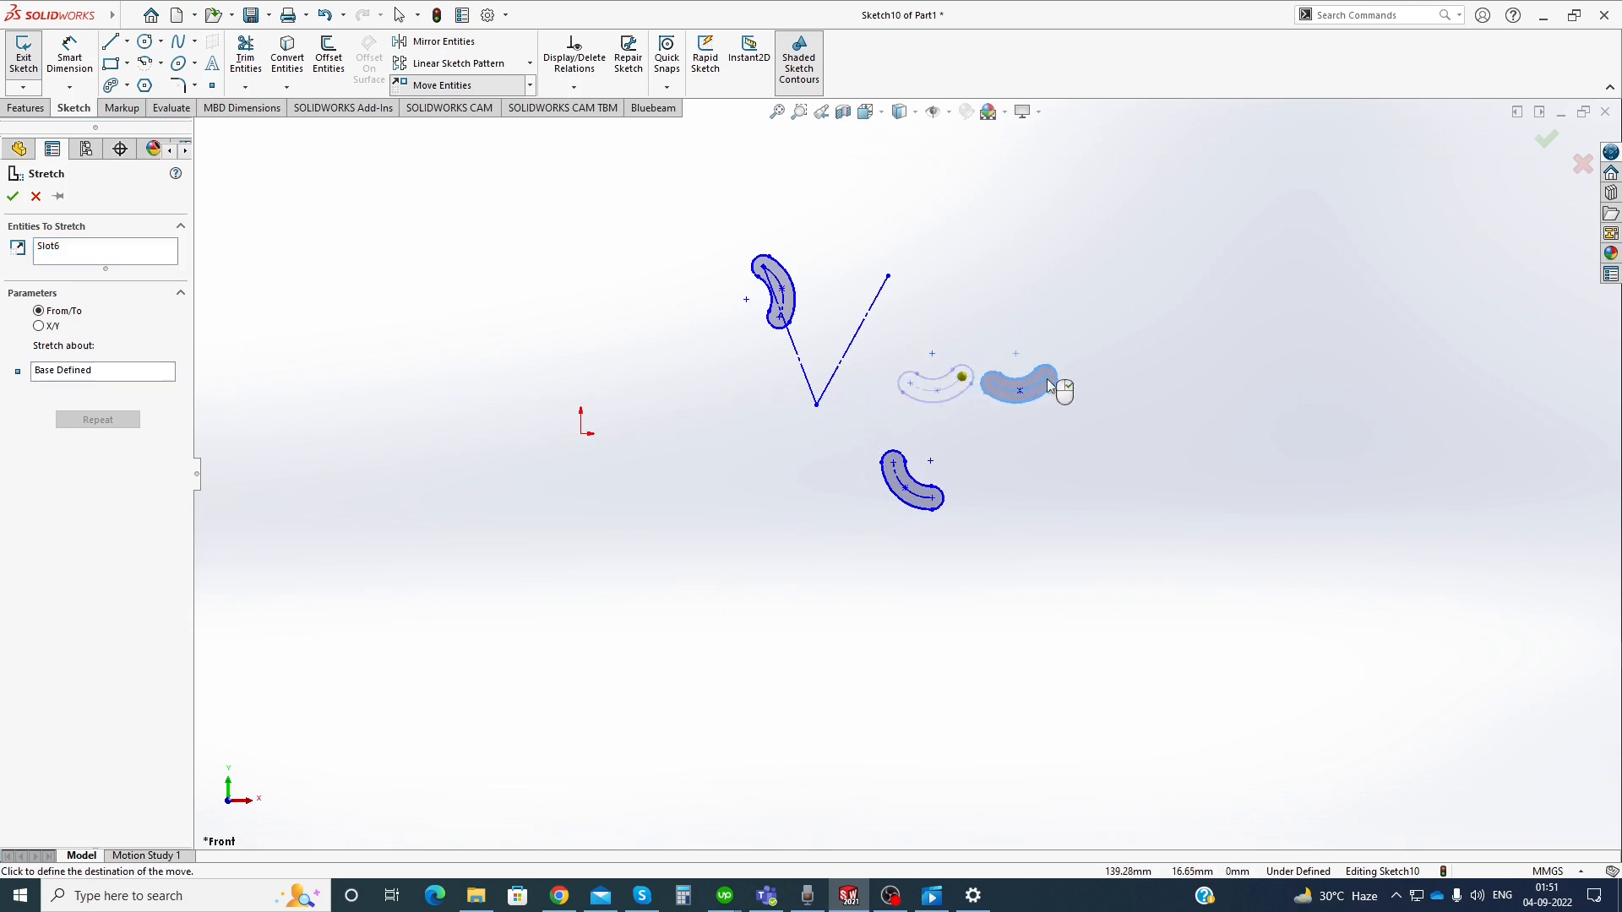
left_click(1114, 390)
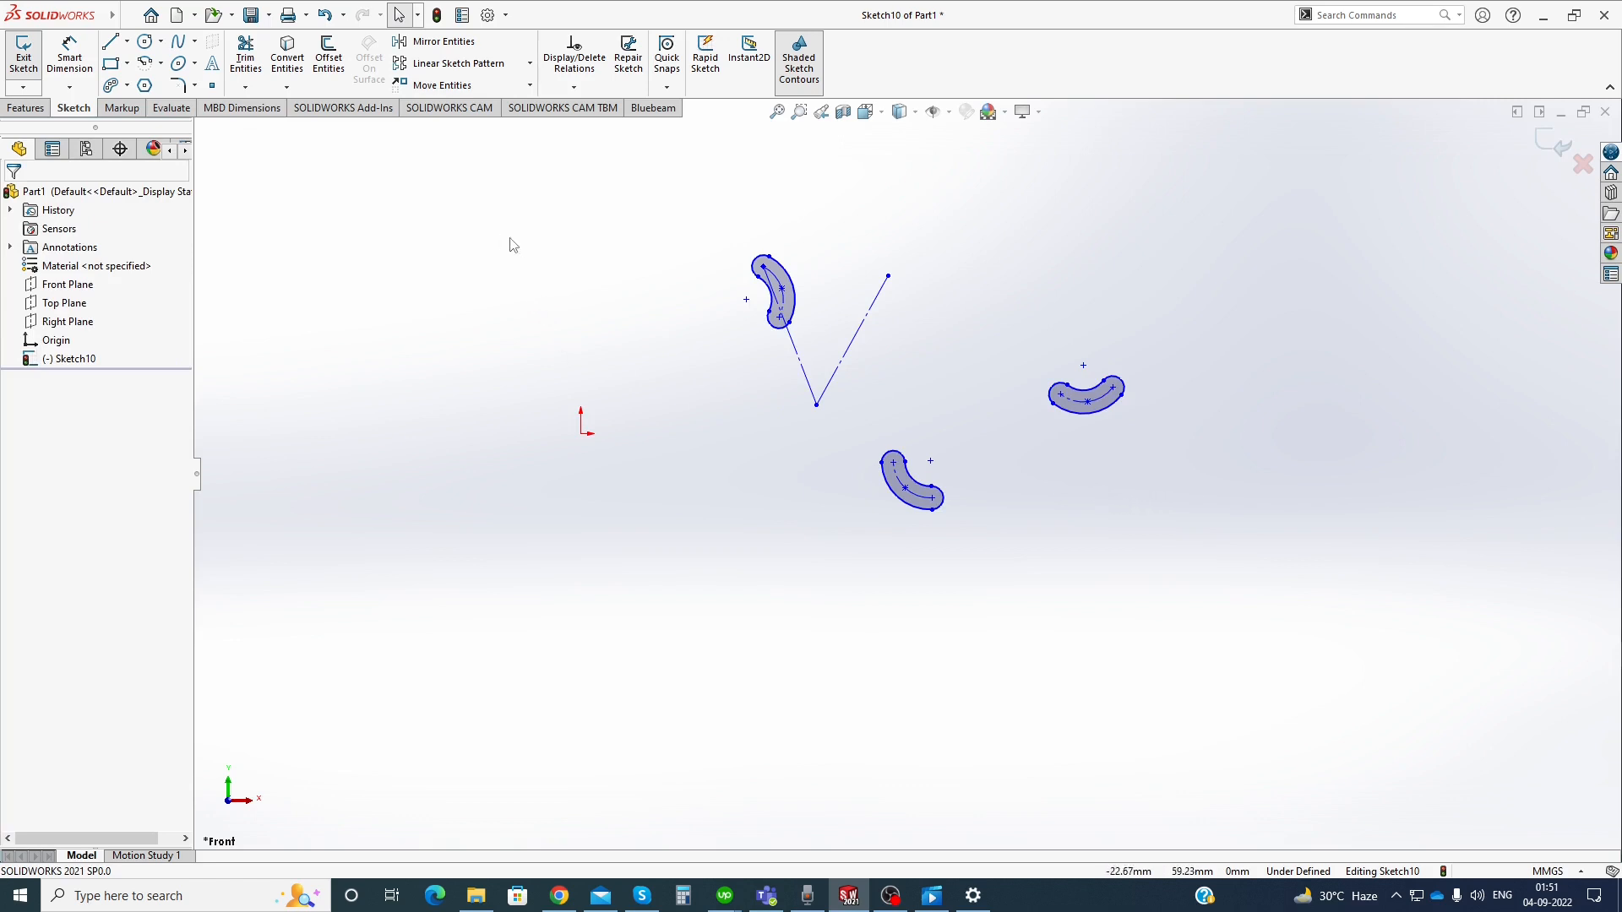
Delete all slots and construction lines, and draw a corner rectangle about 118 mm wide and 37 mm high down and right from the origin
left_click_drag(677, 215, 1276, 594)
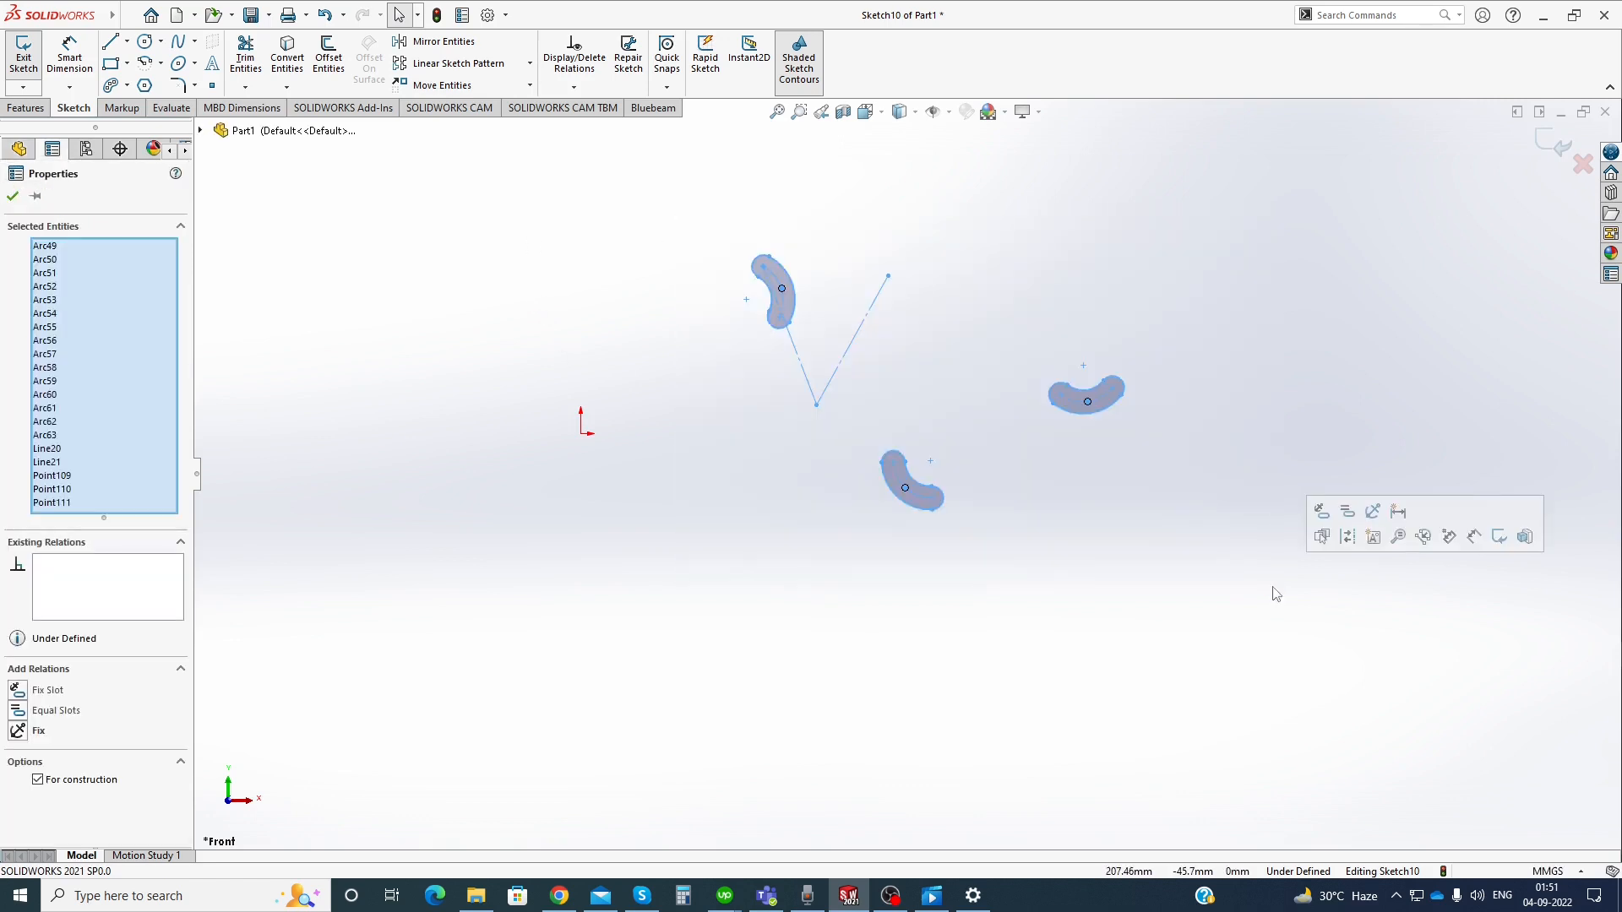
key("Delete")
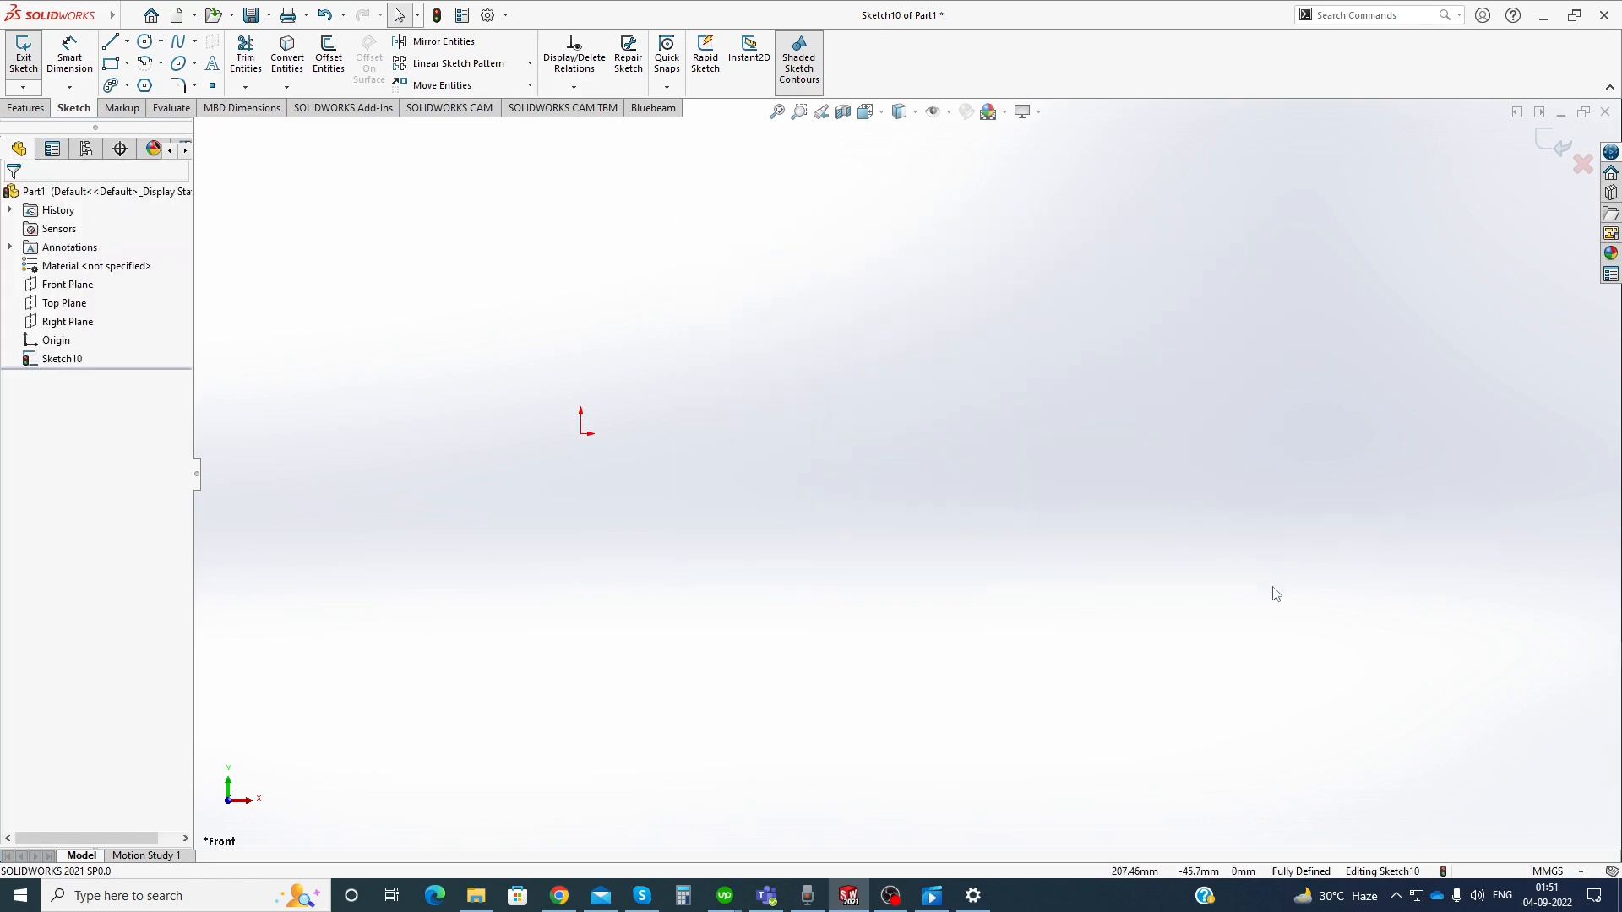
left_click(115, 69)
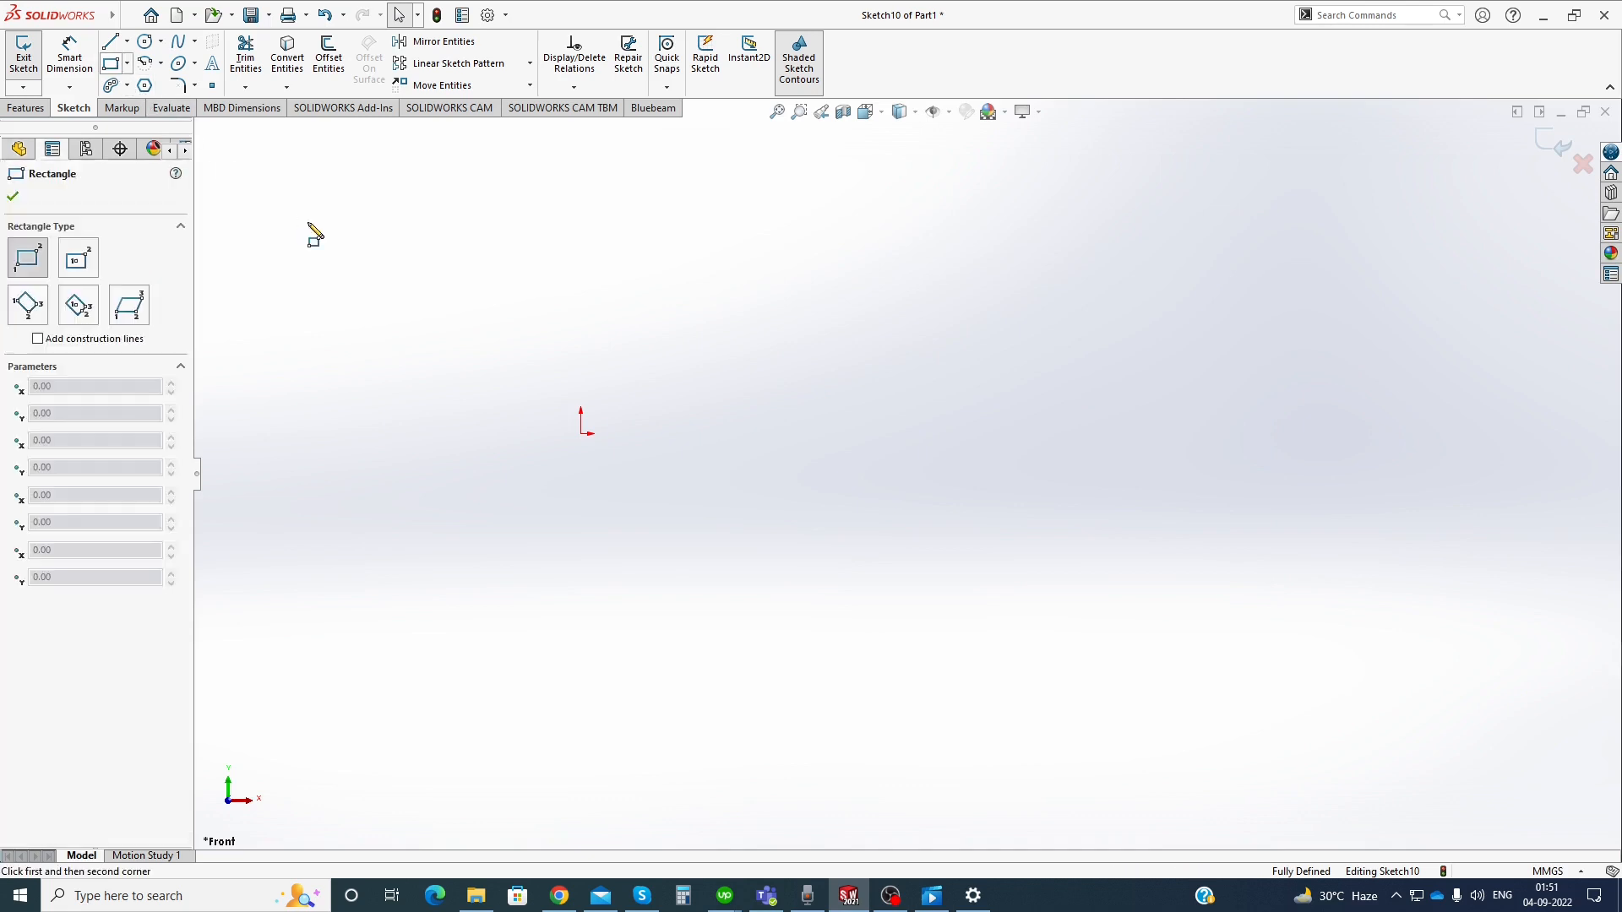
left_click(581, 433)
left_click(975, 556)
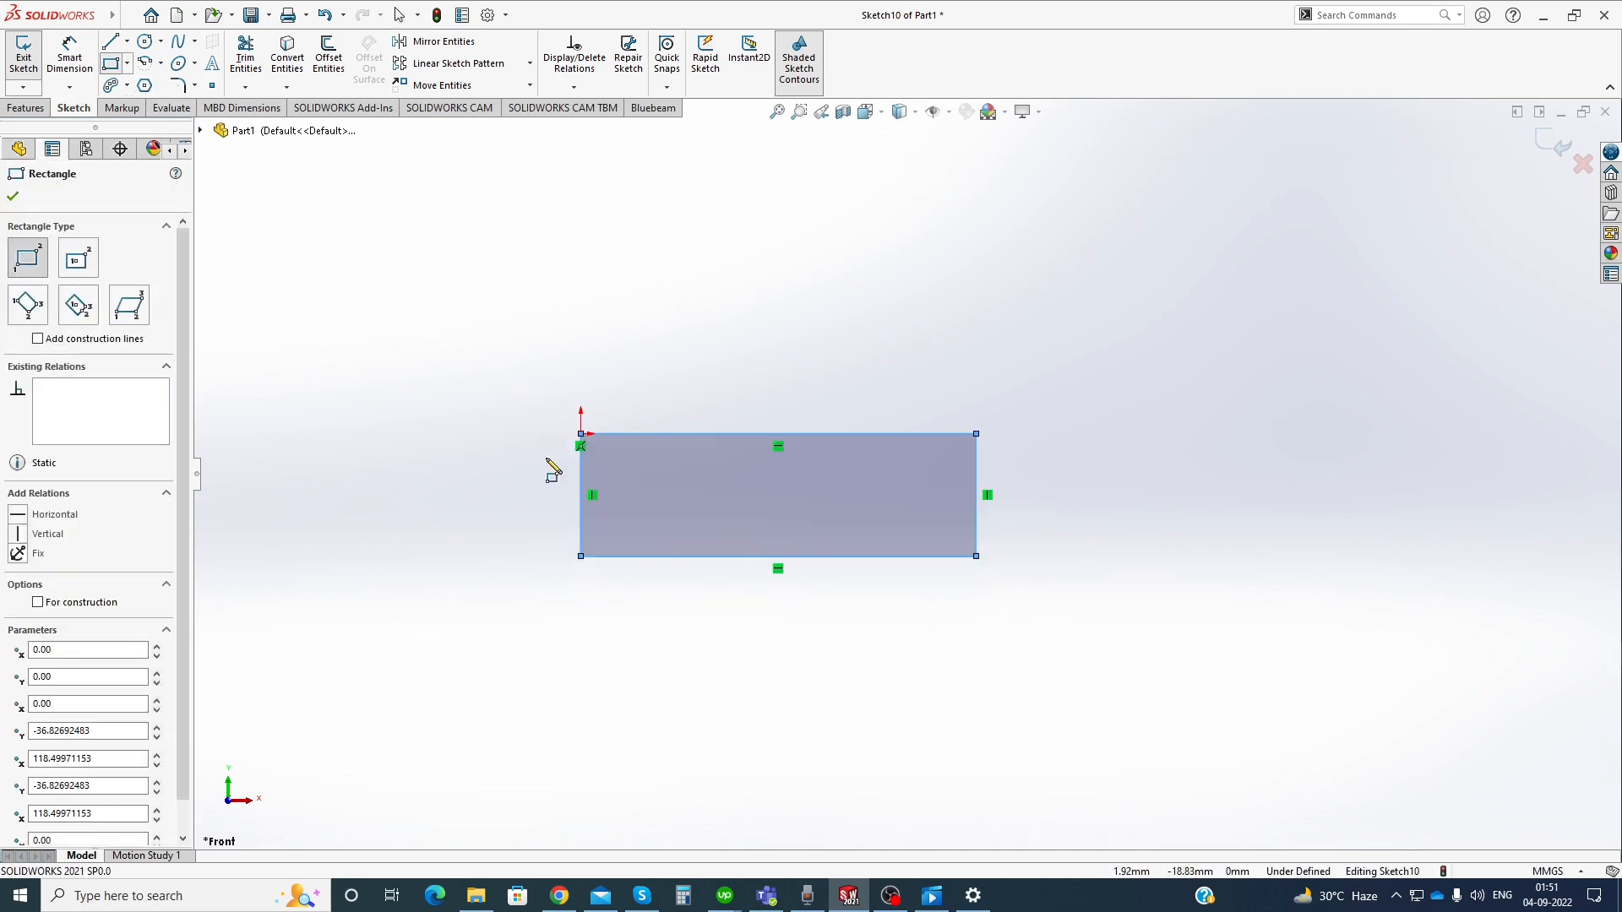
Shift the whole rectangle right with Stretch Entities from its bottom edge's midpoint, and pull its lower-right corner to about X 164.6, Y -40.4 mm
left_click(530, 84)
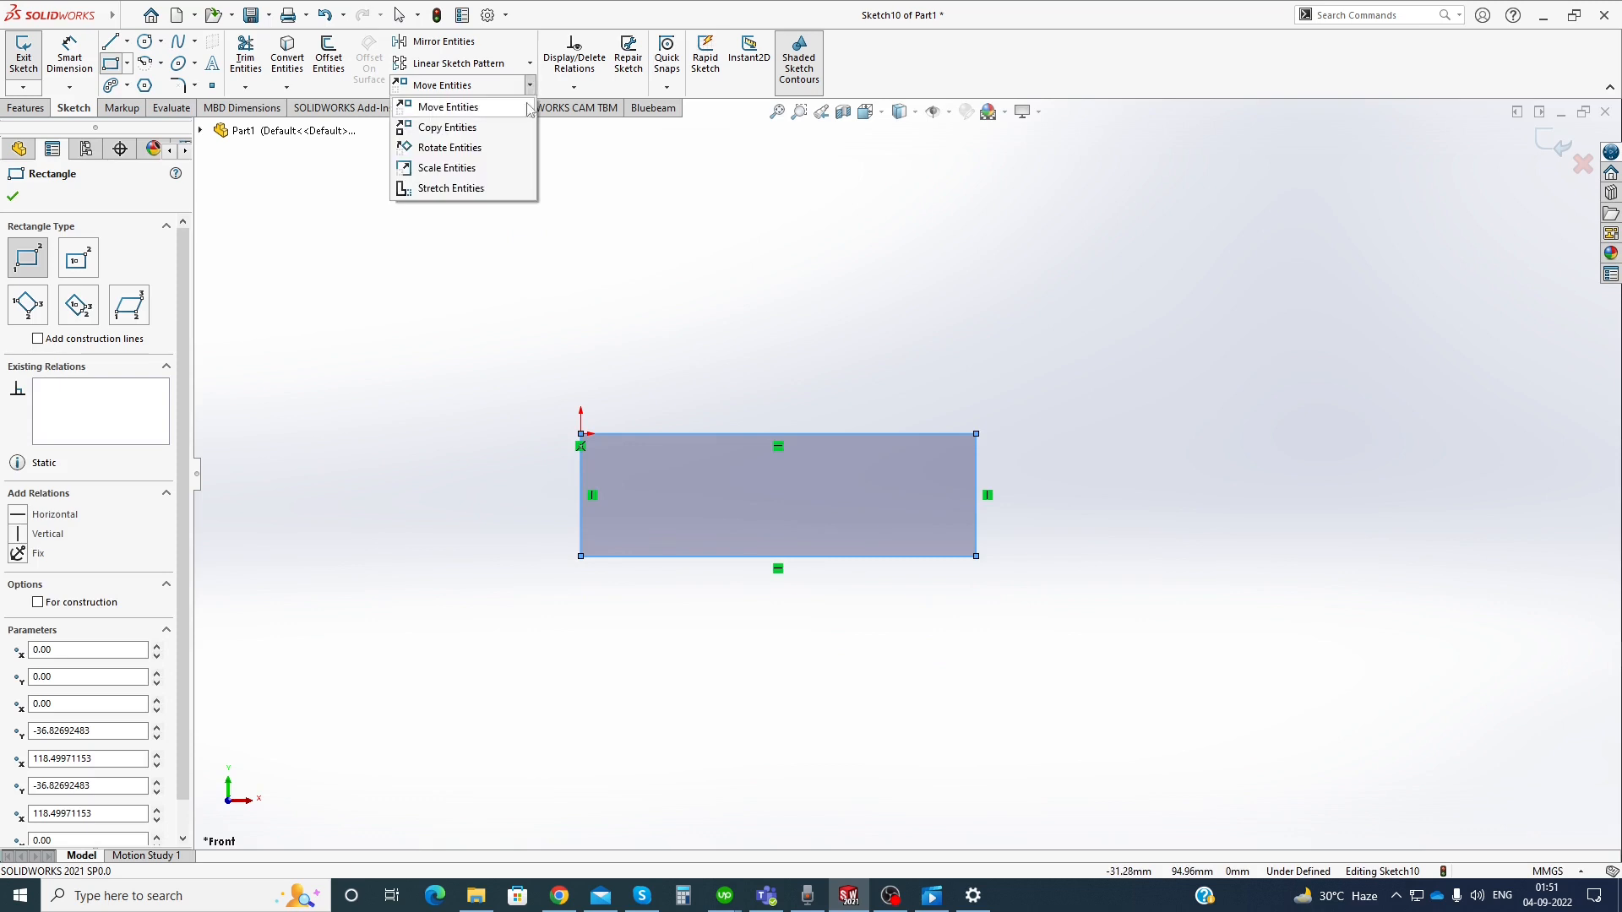
left_click(447, 185)
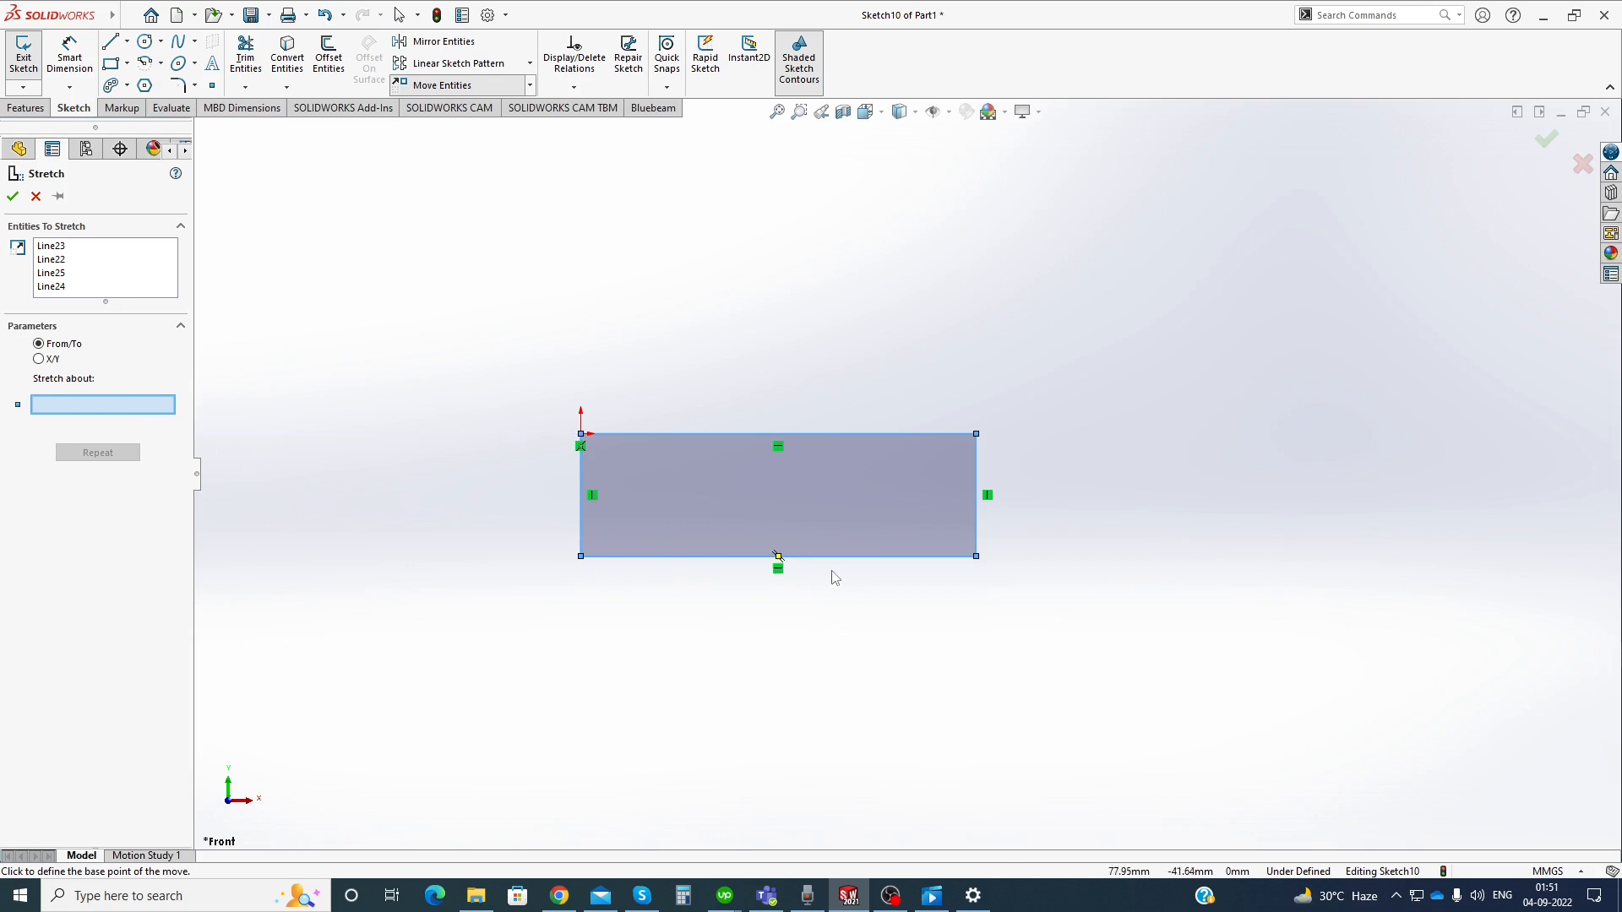
left_click(778, 557)
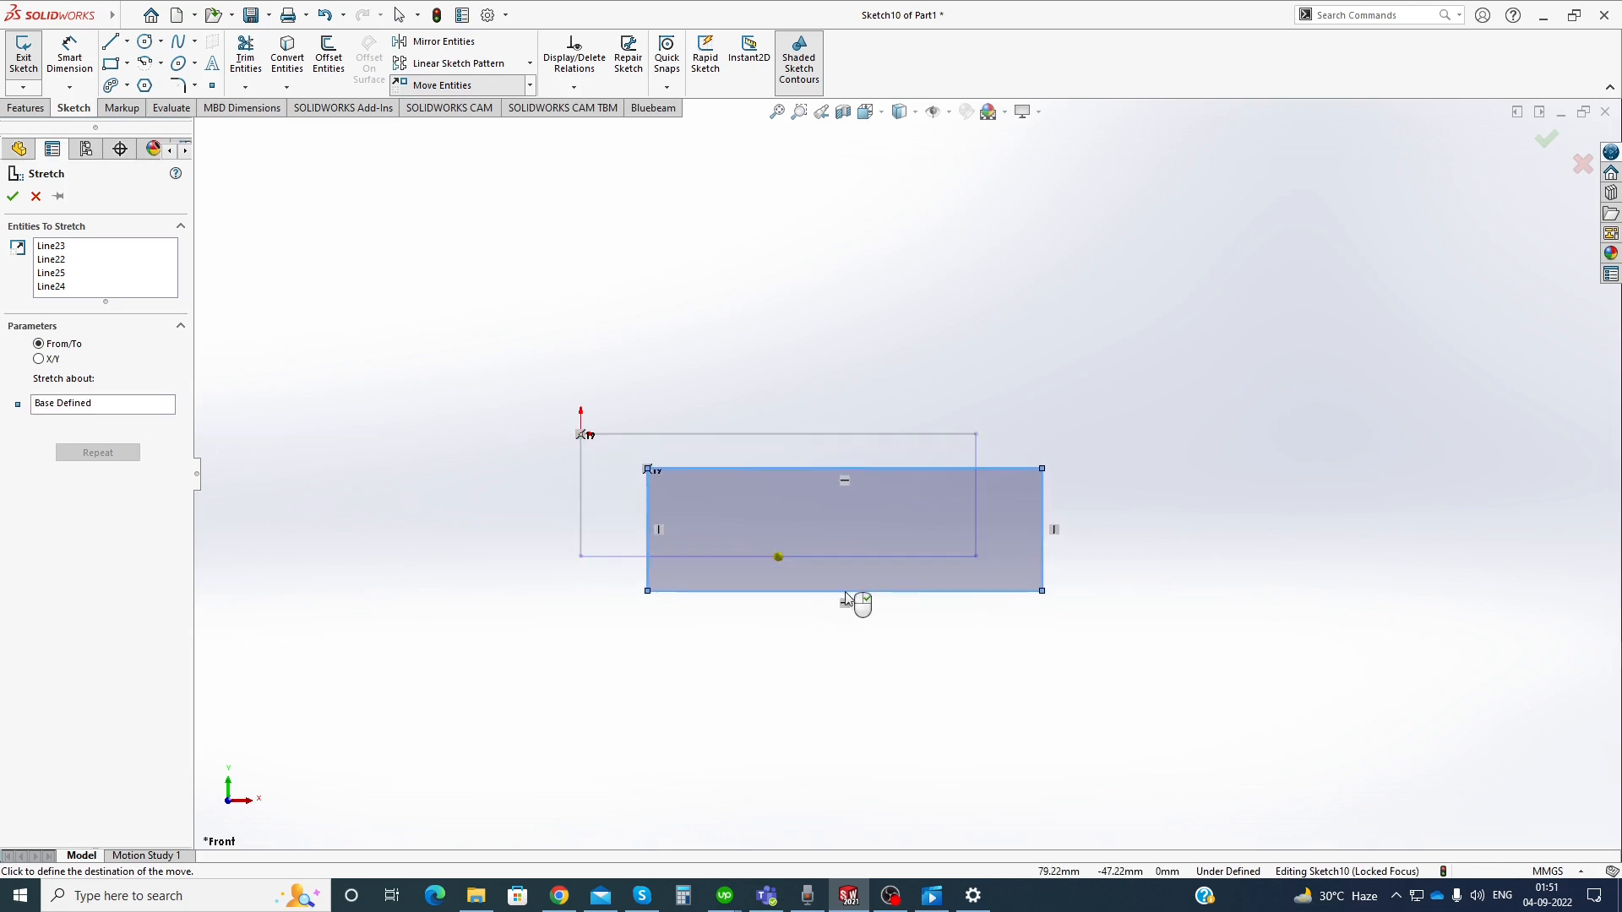
left_click(896, 565)
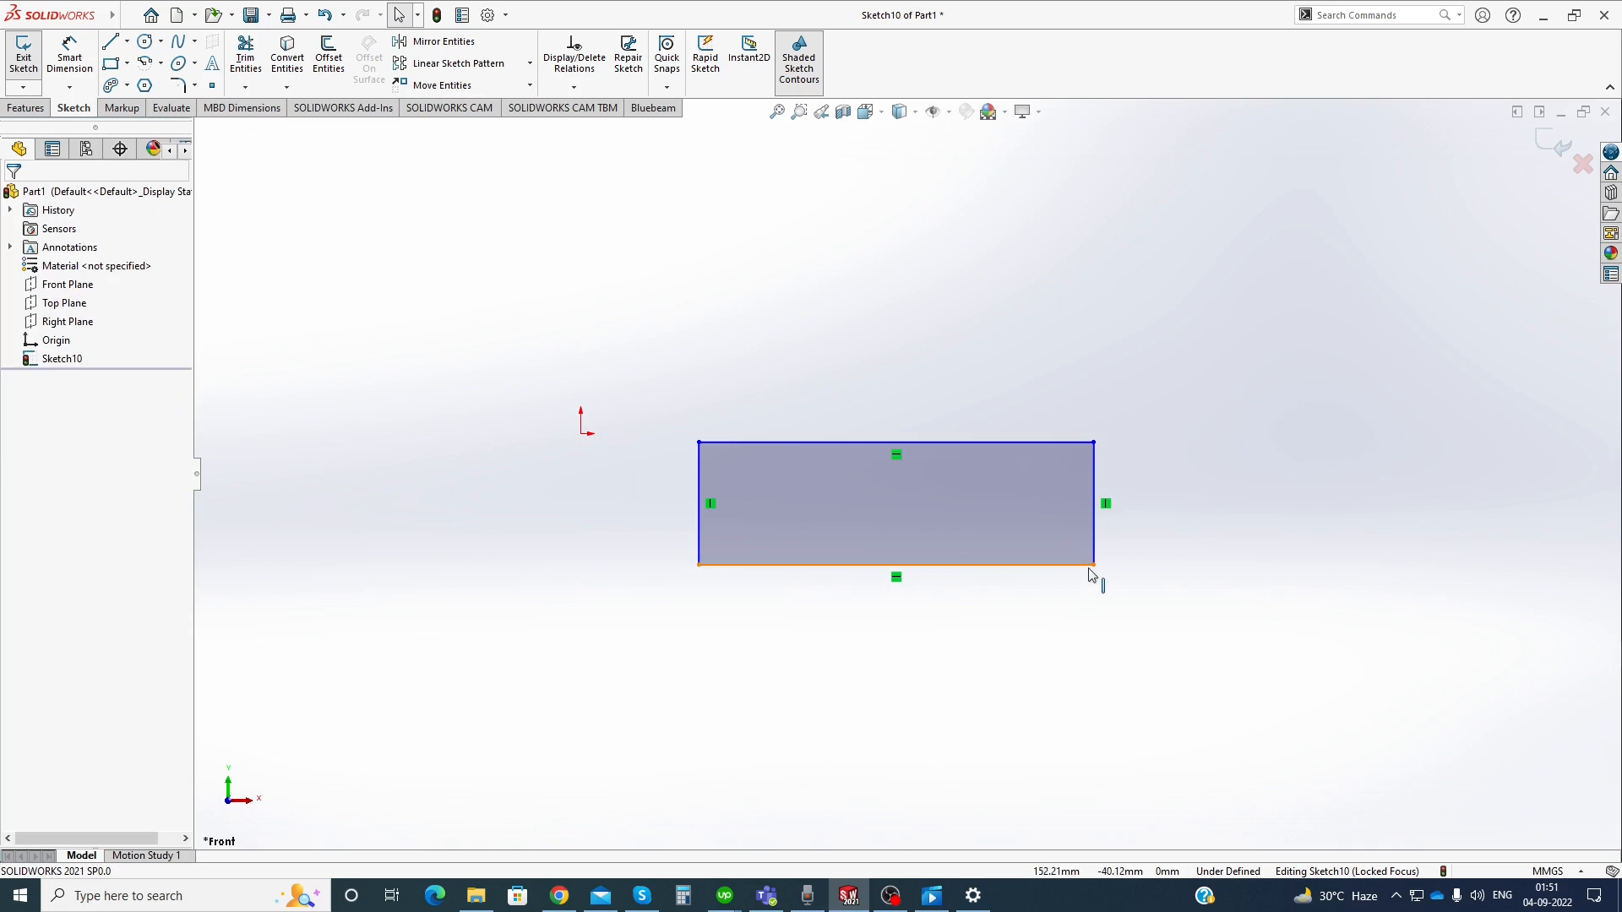
left_click_drag(1095, 567, 1130, 568)
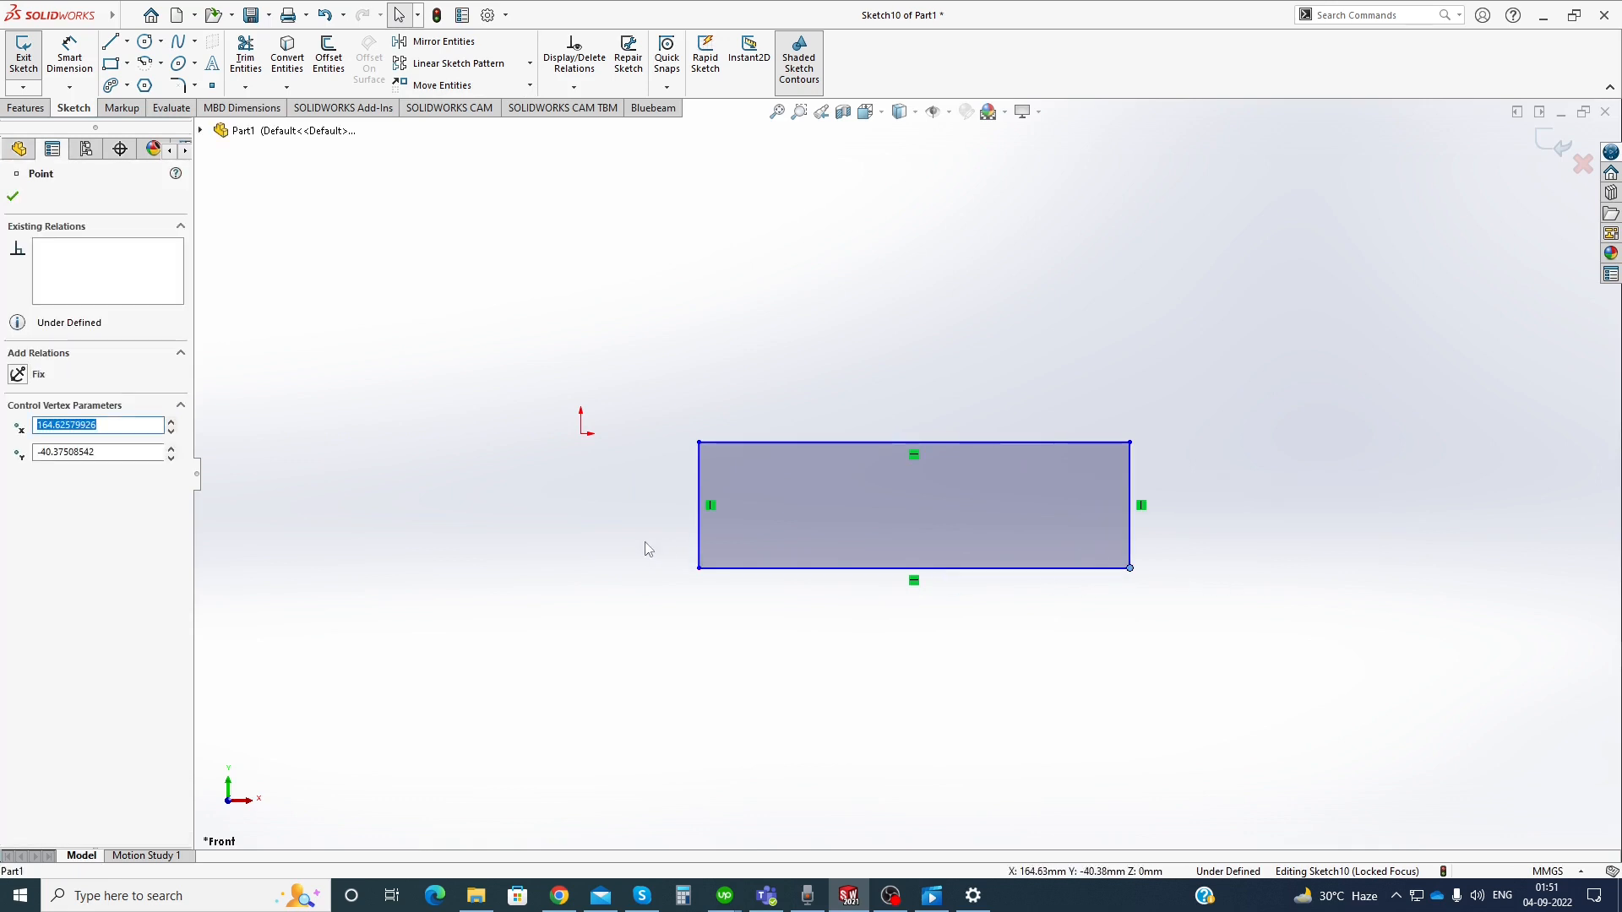
left_click(550, 565)
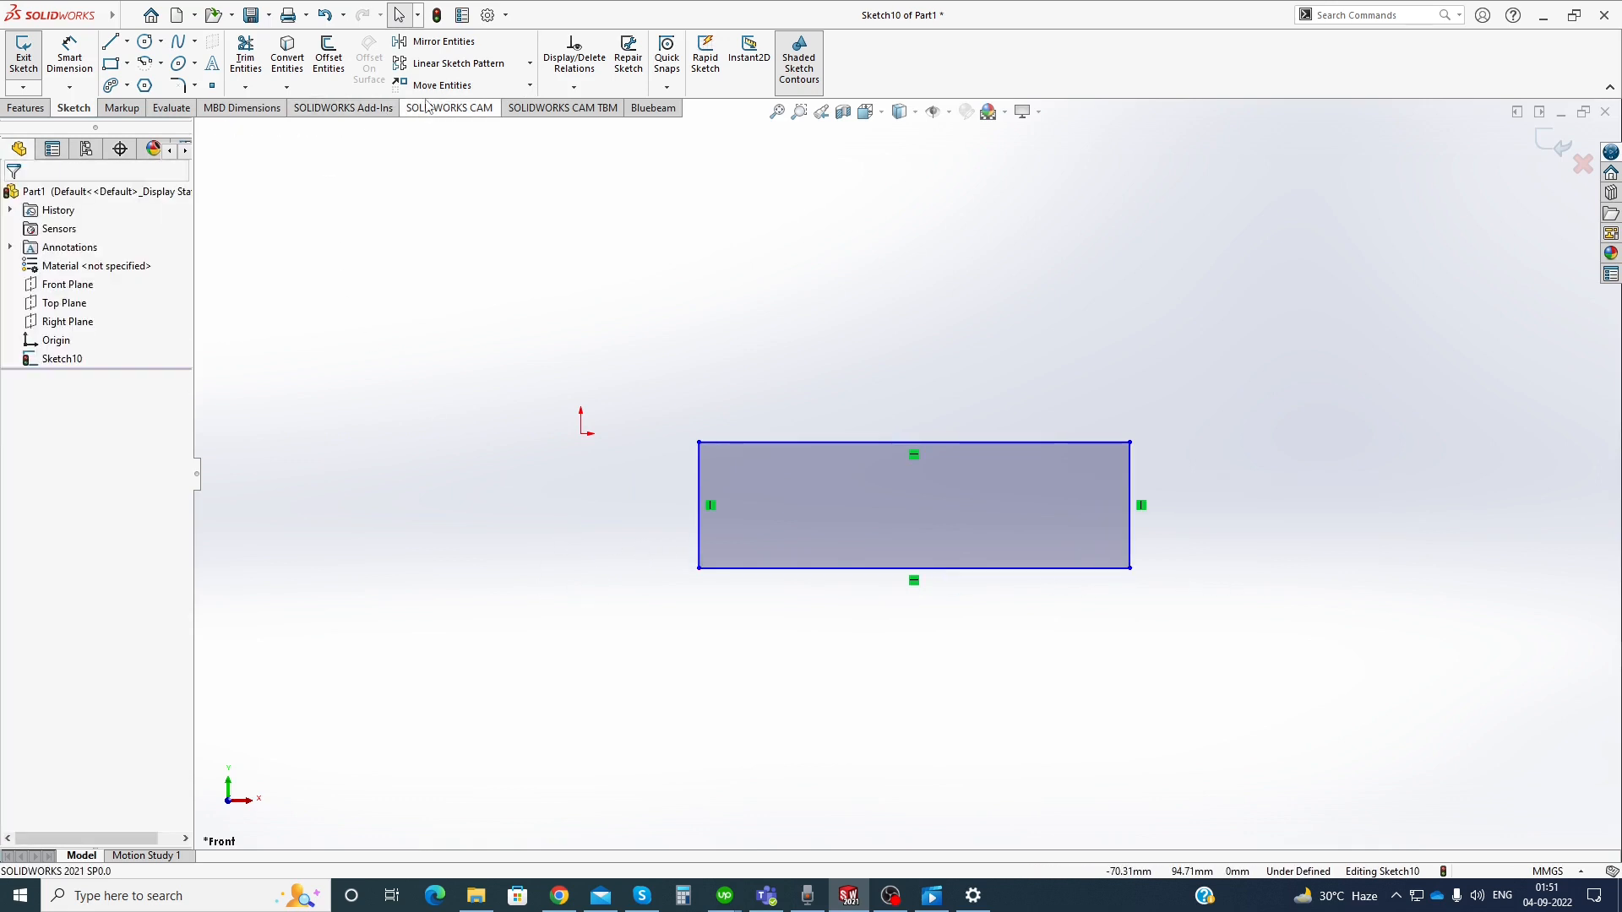
Lengthen the rectangle to the right with Stretch Entities, selecting its right, top and bottom edges and using the lower-right corner as base point
left_click(530, 84)
left_click(456, 188)
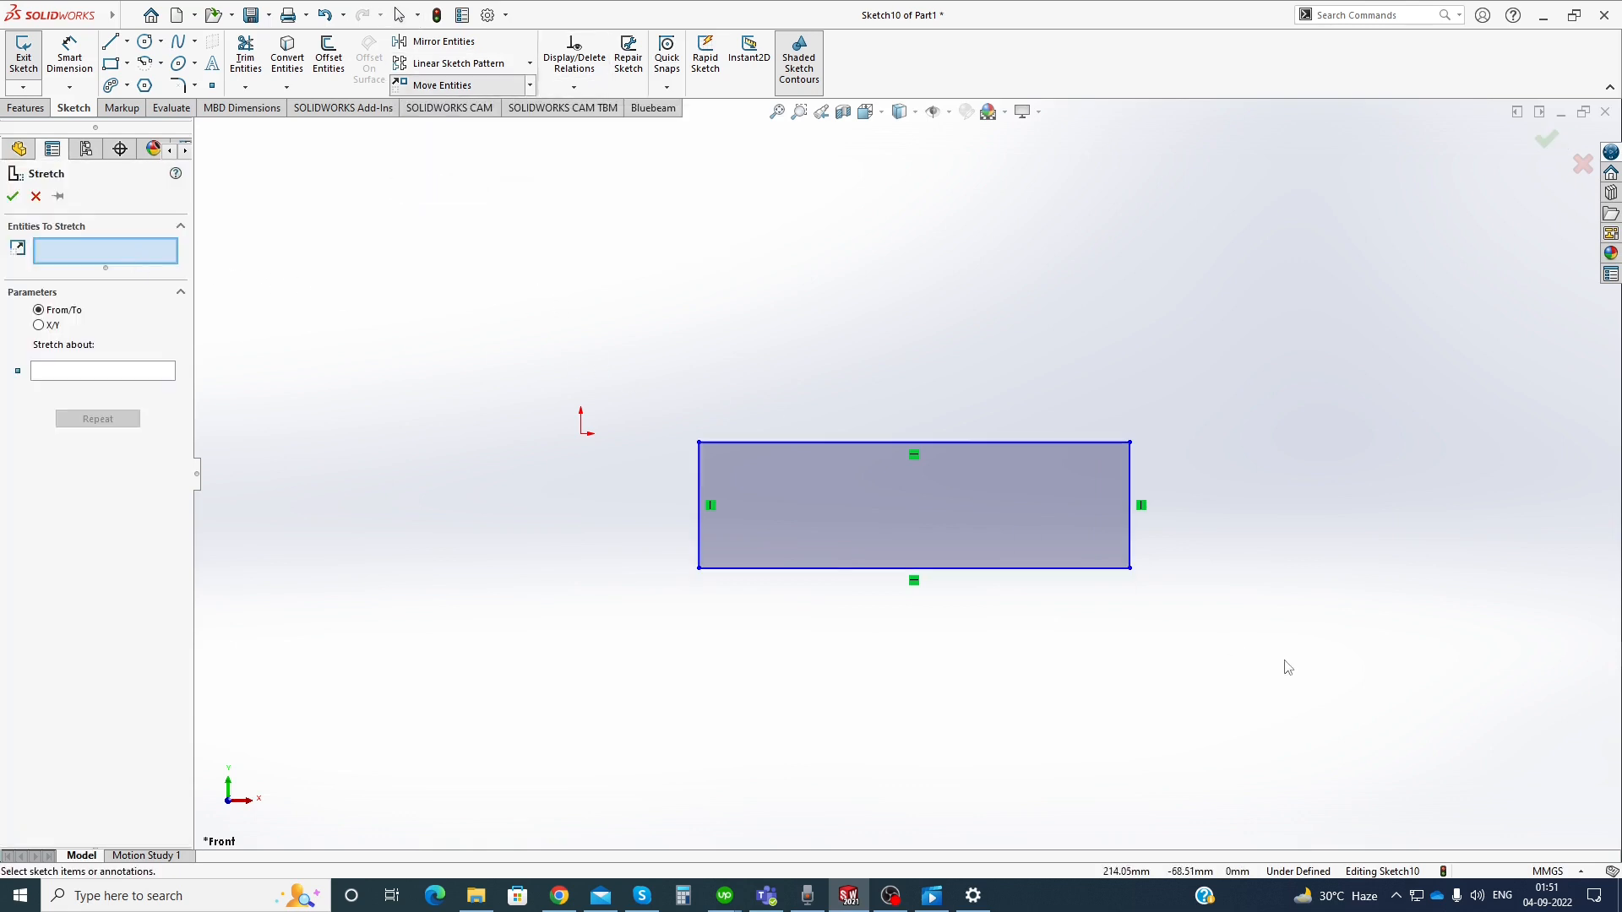
left_click_drag(1259, 658, 968, 382)
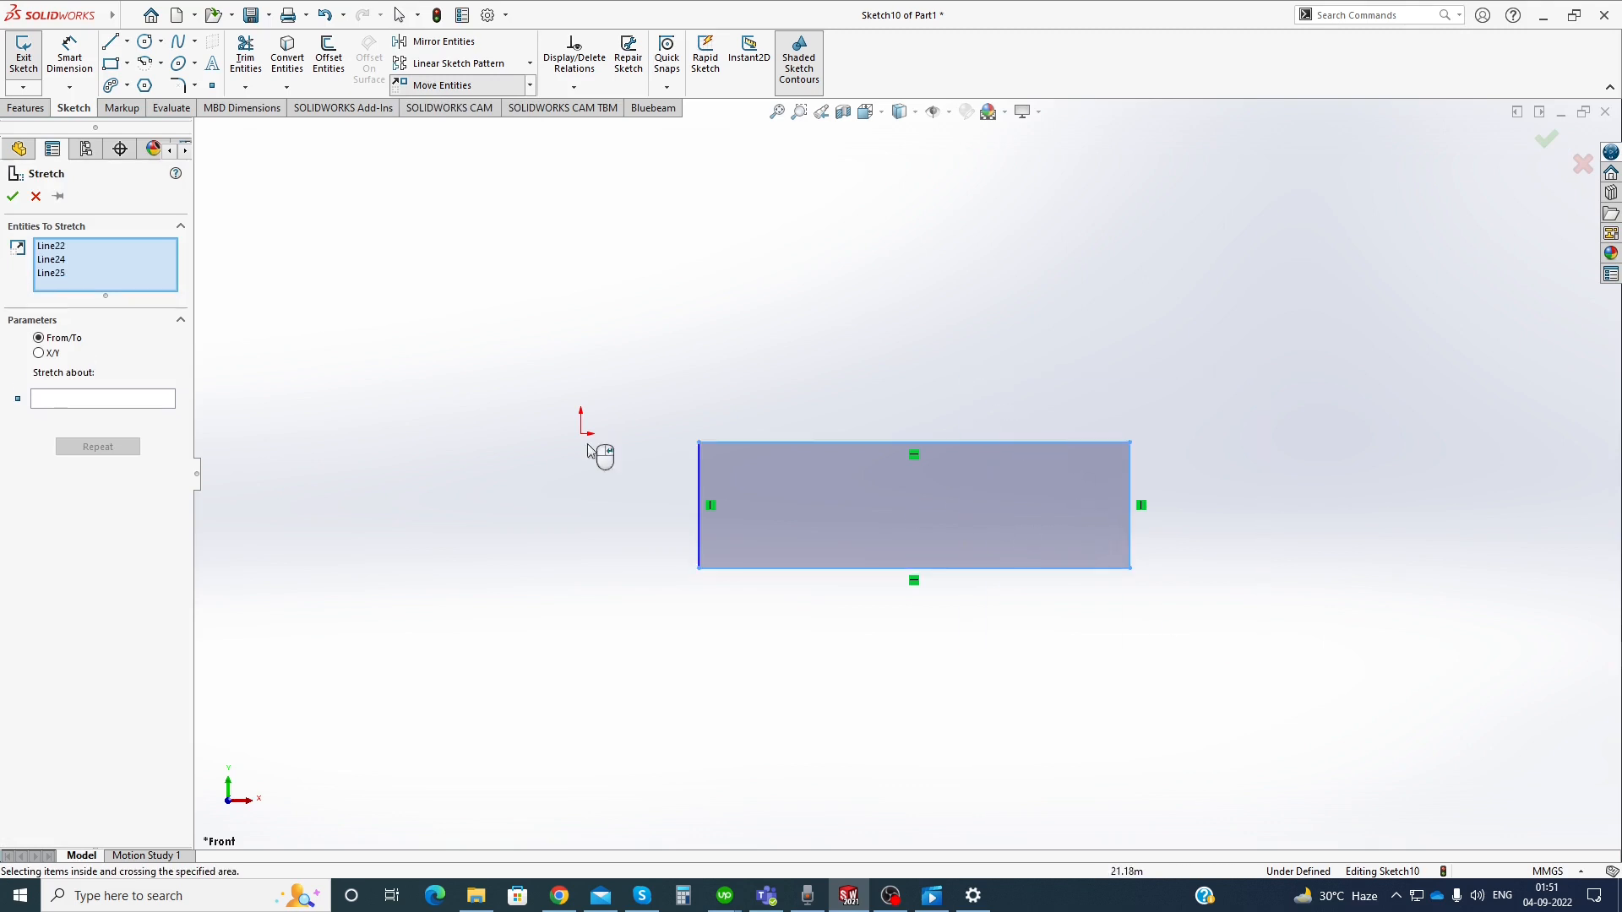
left_click(138, 399)
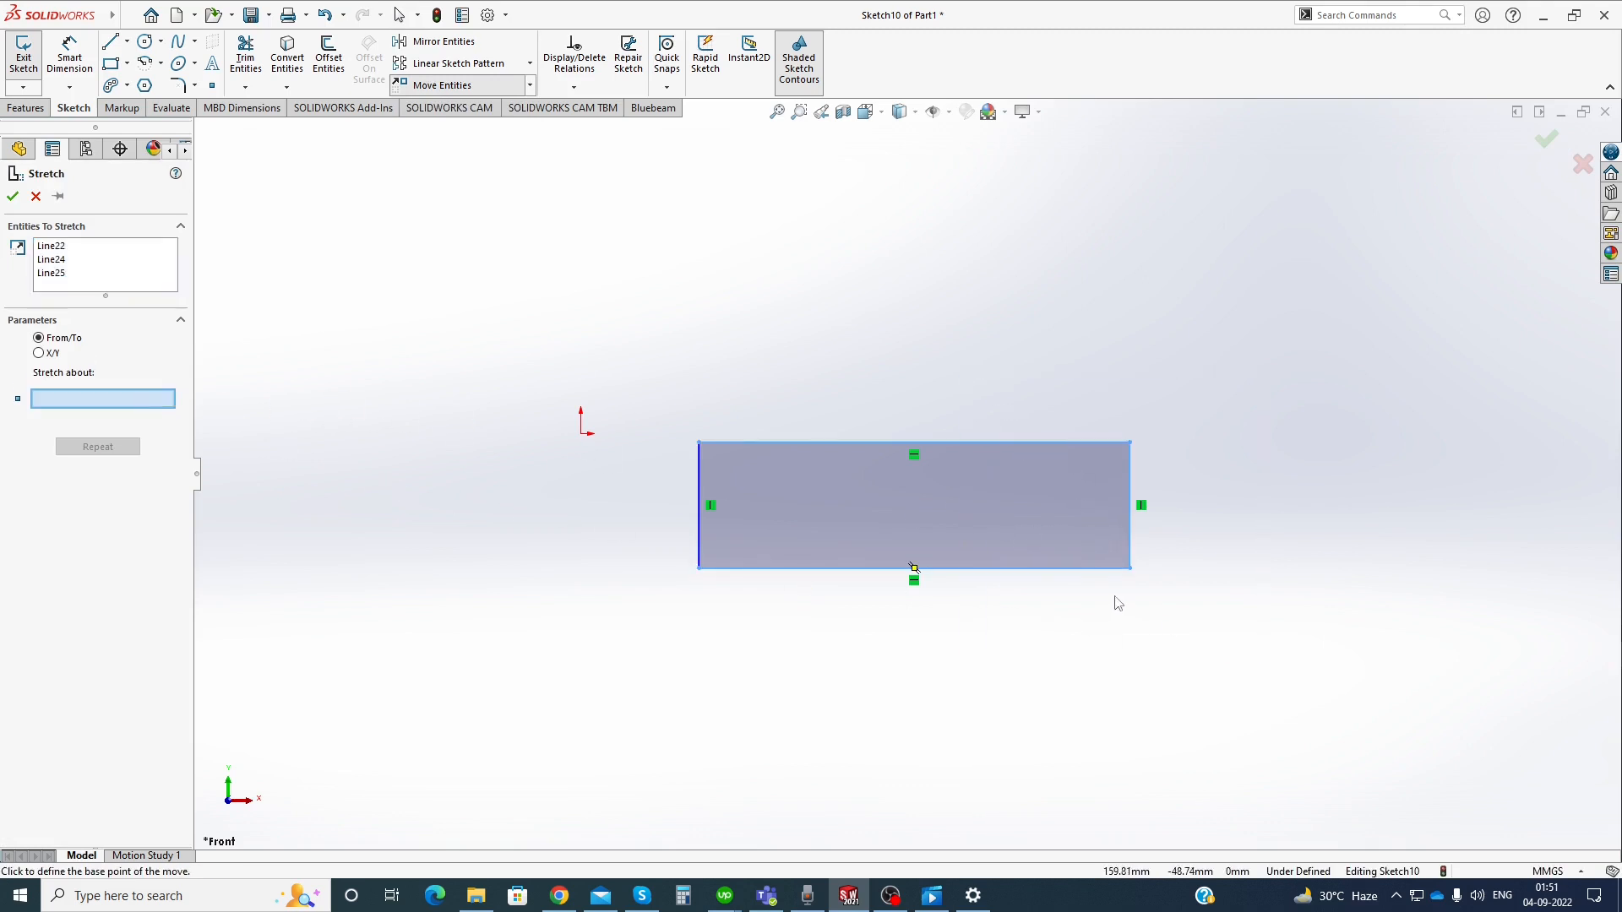
left_click(1130, 569)
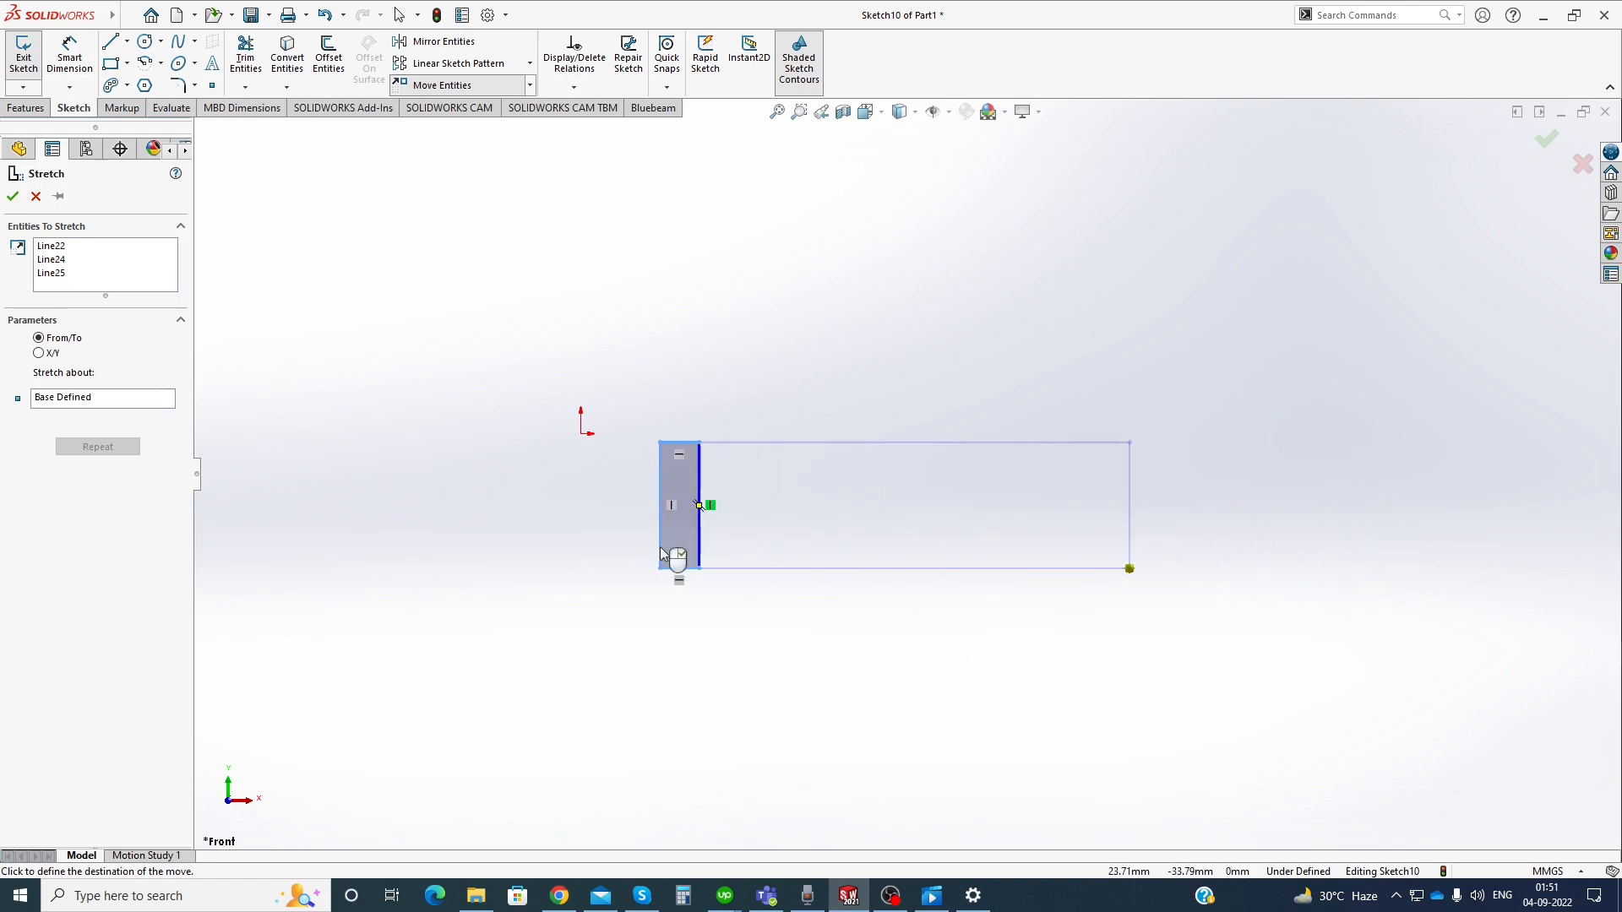
left_click(1514, 580)
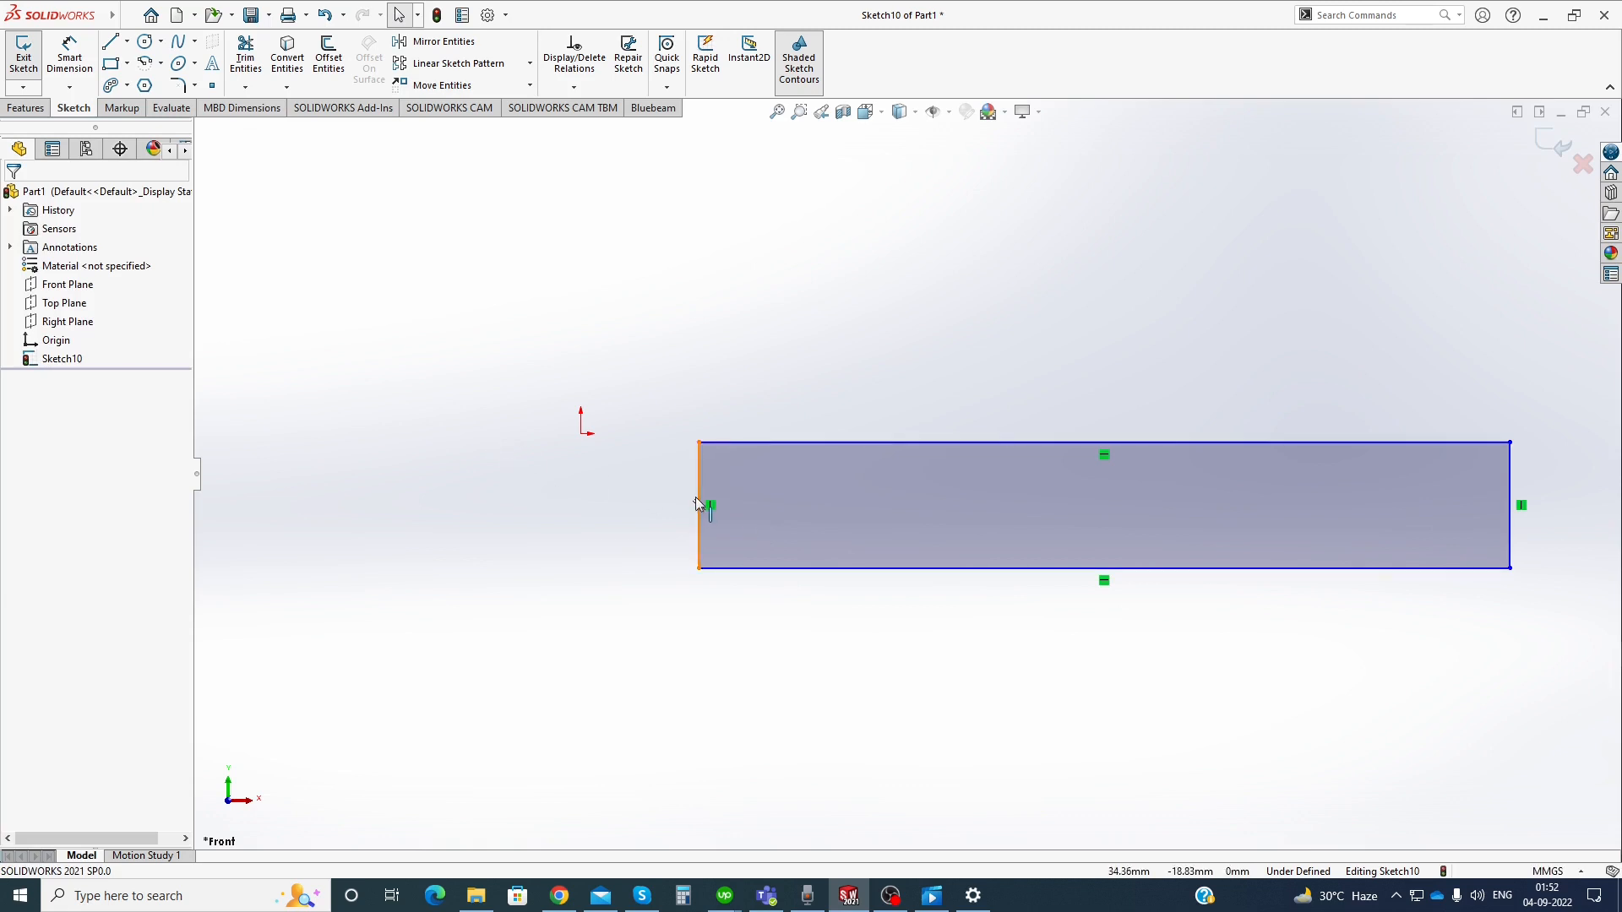
Reshape the rectangle by pulling its lower-right corner to about X 233.6, Y -53.6 mm
scroll(858, 501, "up", 2)
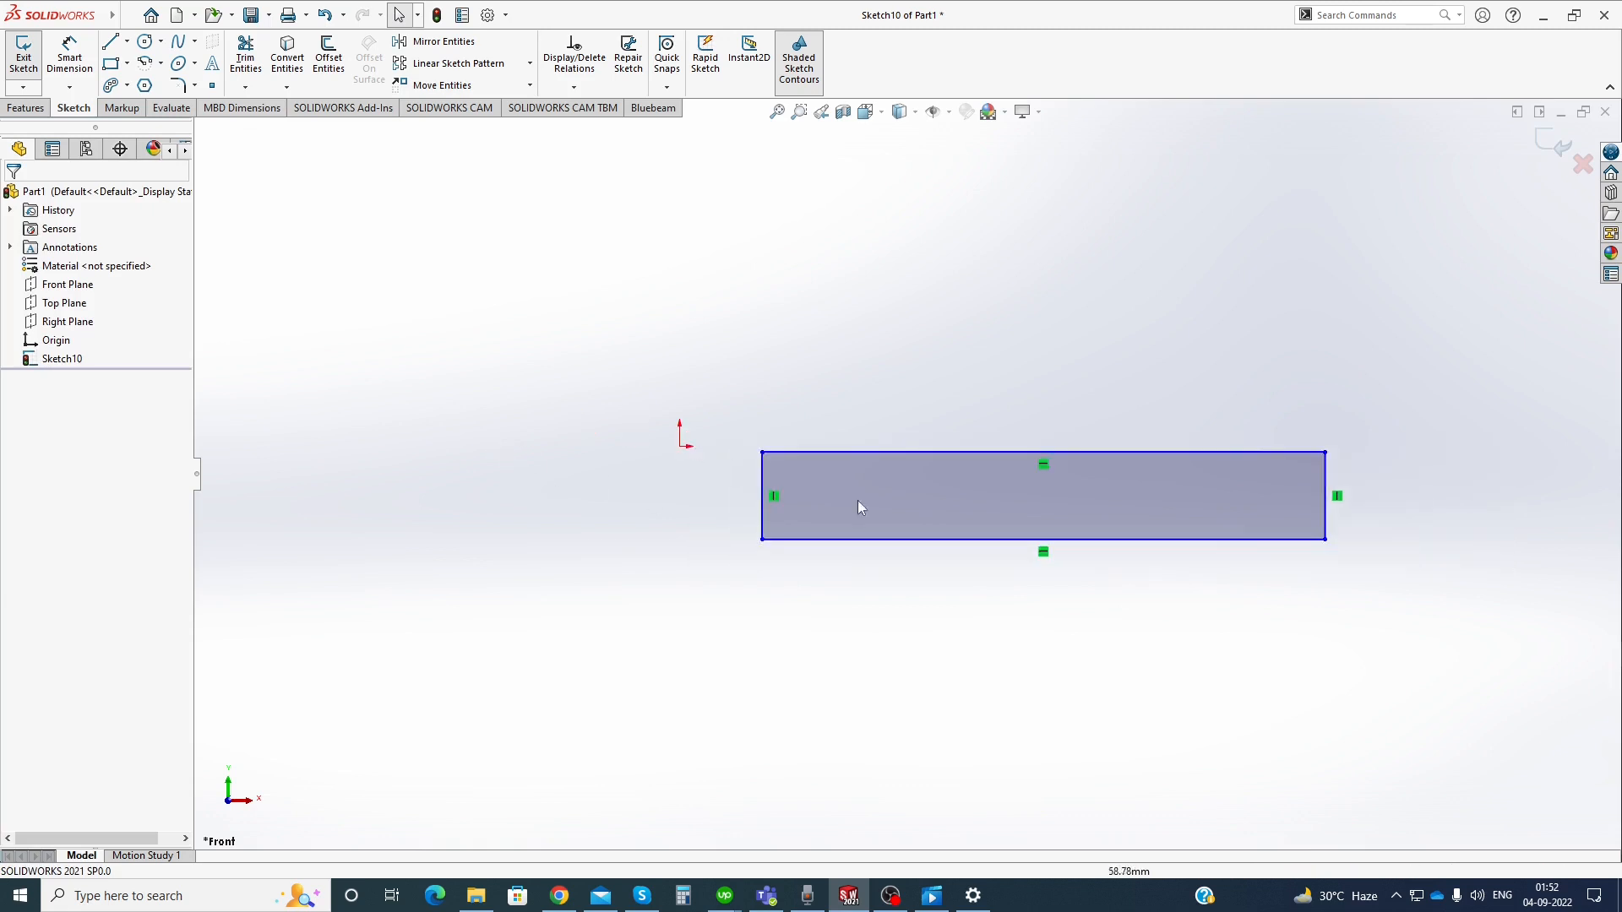
left_click(1325, 539)
left_click_drag(1326, 539, 1222, 571)
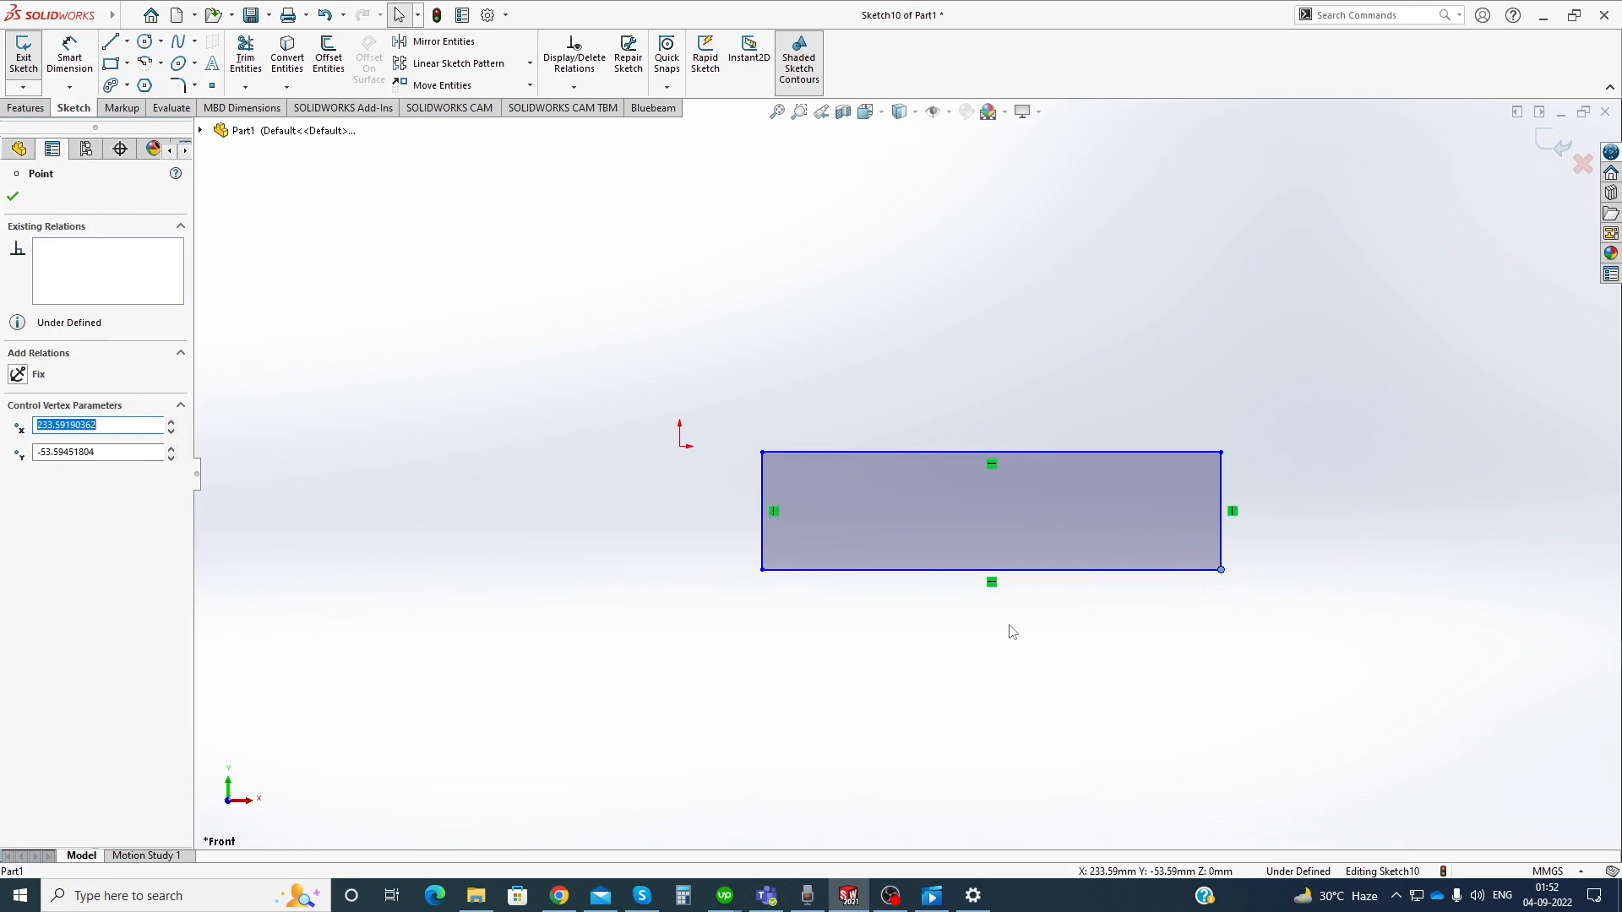
left_click(414, 314)
Shorten the rectangle slightly from its right side with Stretch Entities, leaving the left edge unselected and using the lower-right corner as base point
left_click(530, 85)
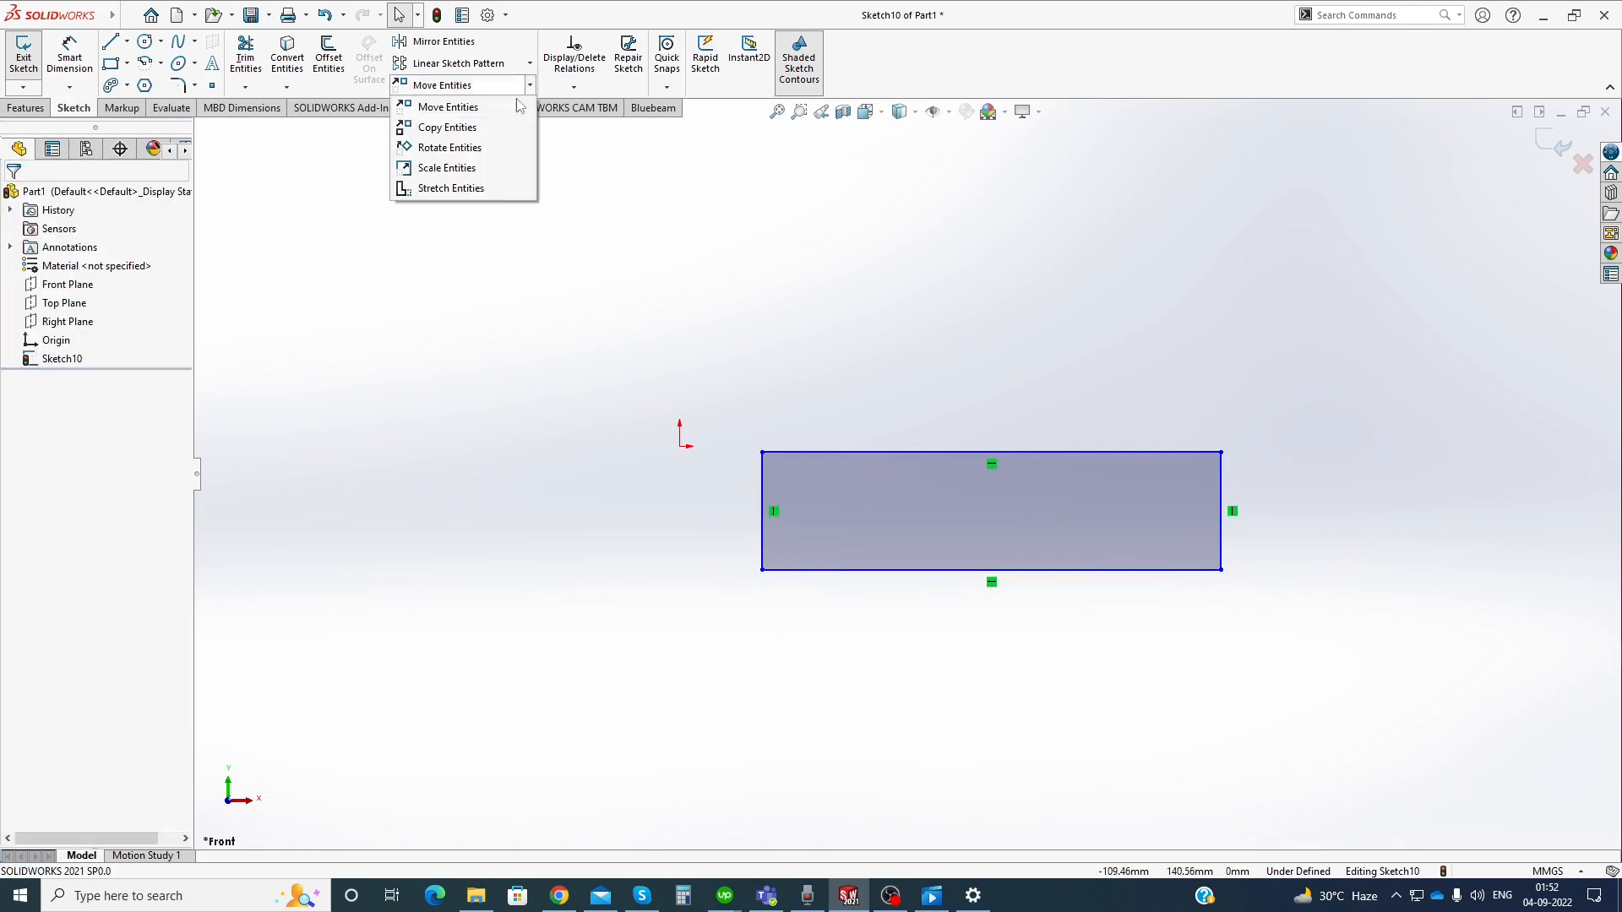
left_click(450, 188)
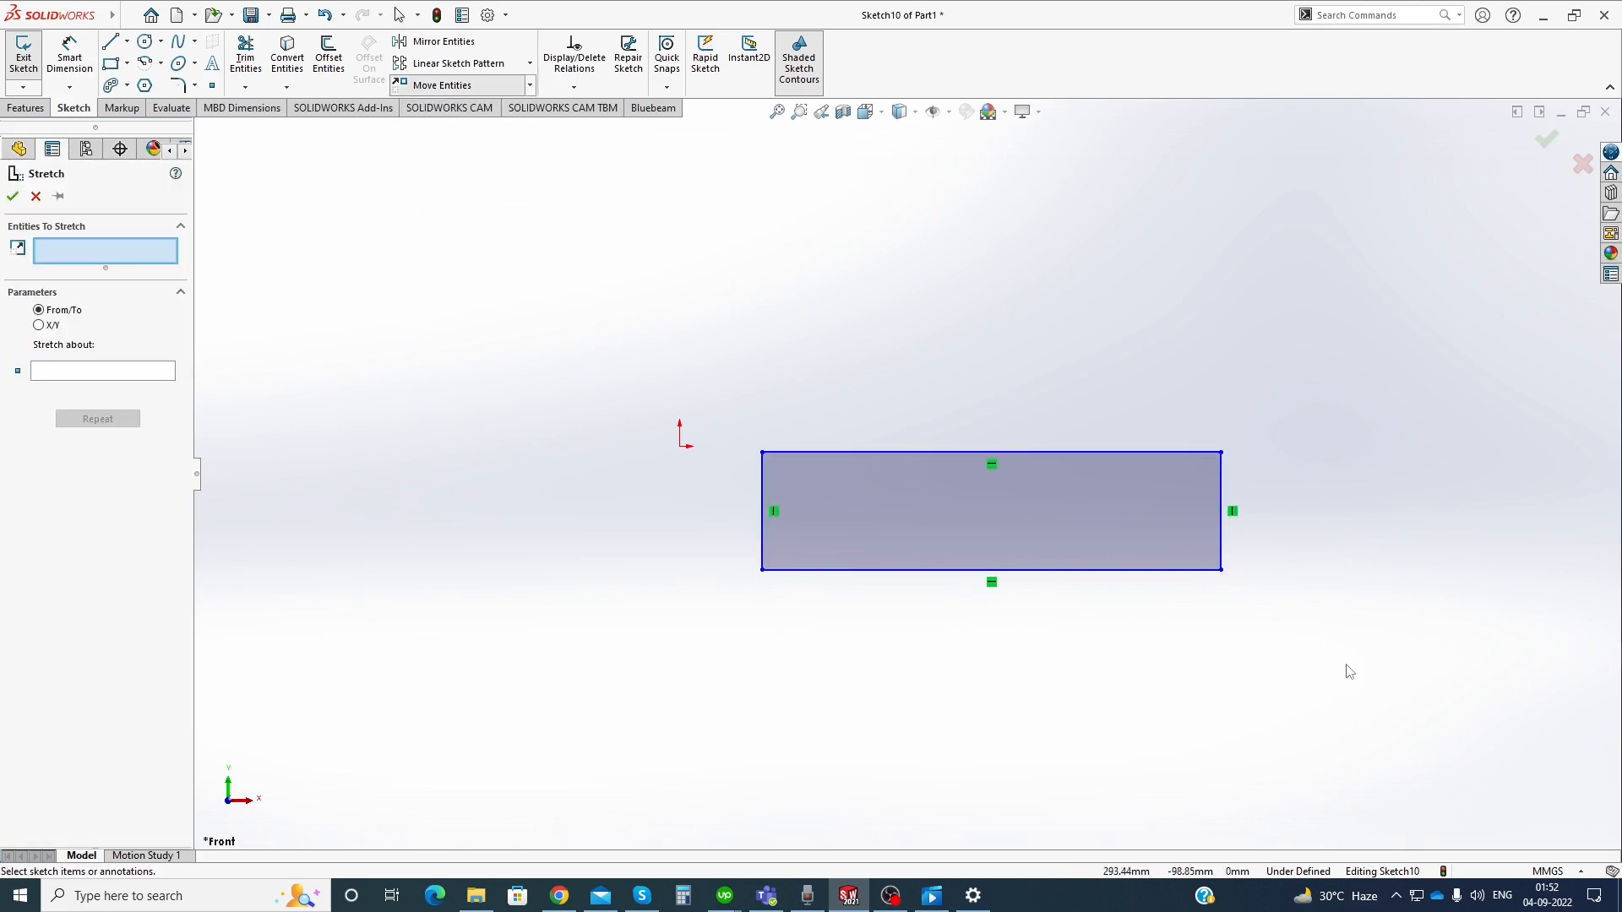
left_click_drag(1349, 671, 1008, 369)
mouse_move(1220, 572)
left_mouse_down()
mouse_move(1279, 610)
mouse_move(1235, 572)
left_mouse_up()
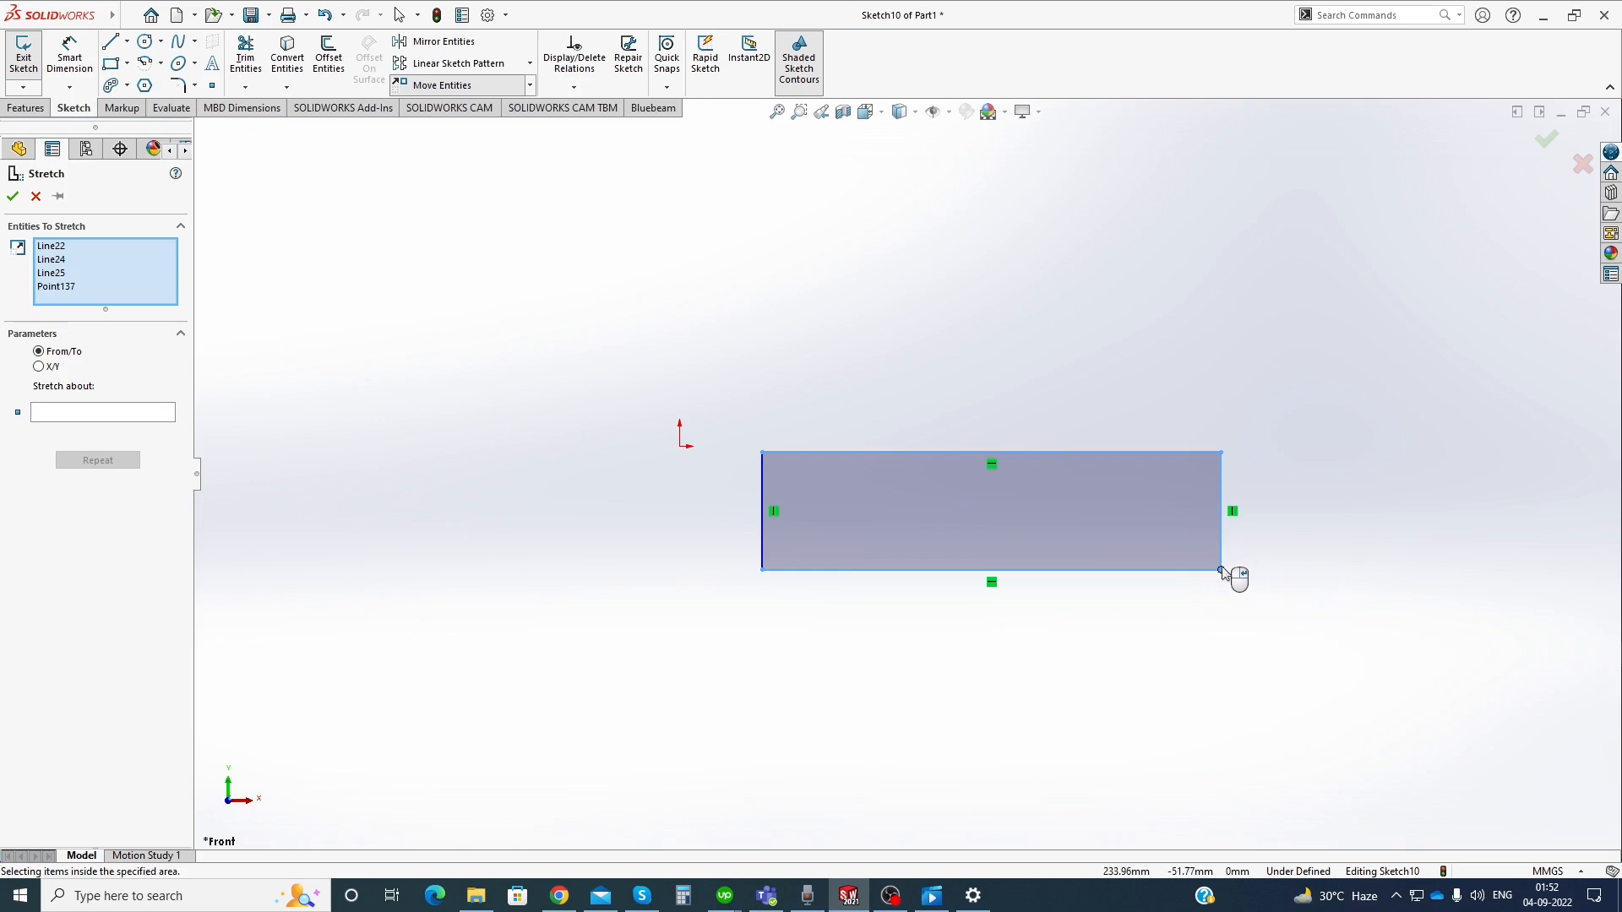
left_click(159, 412)
left_click(1221, 571)
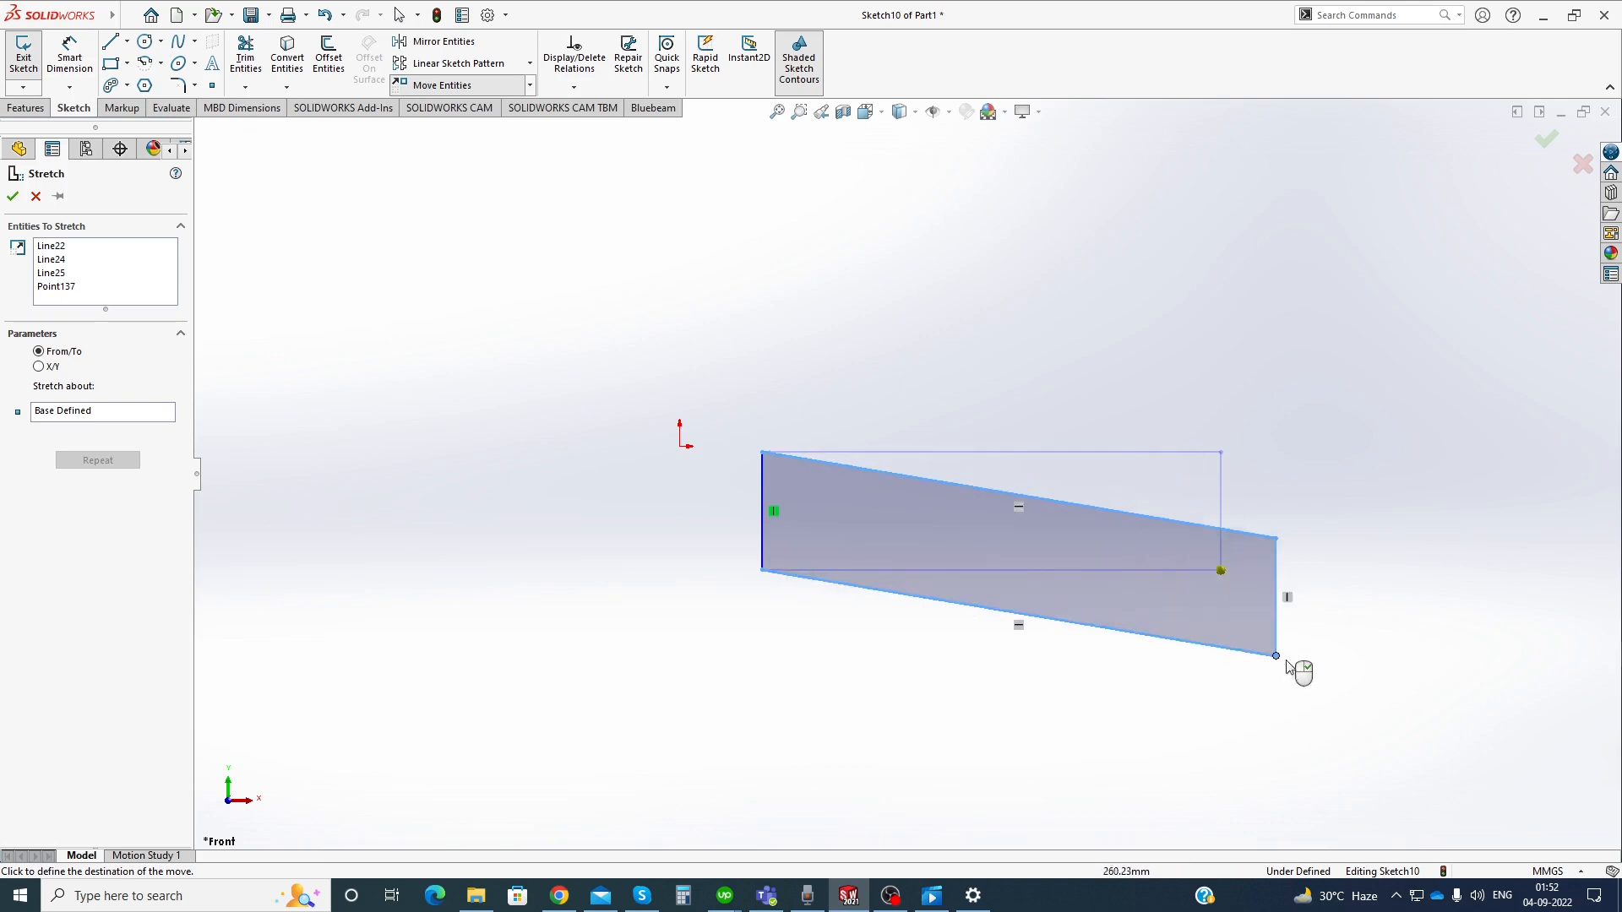
left_click(1187, 577)
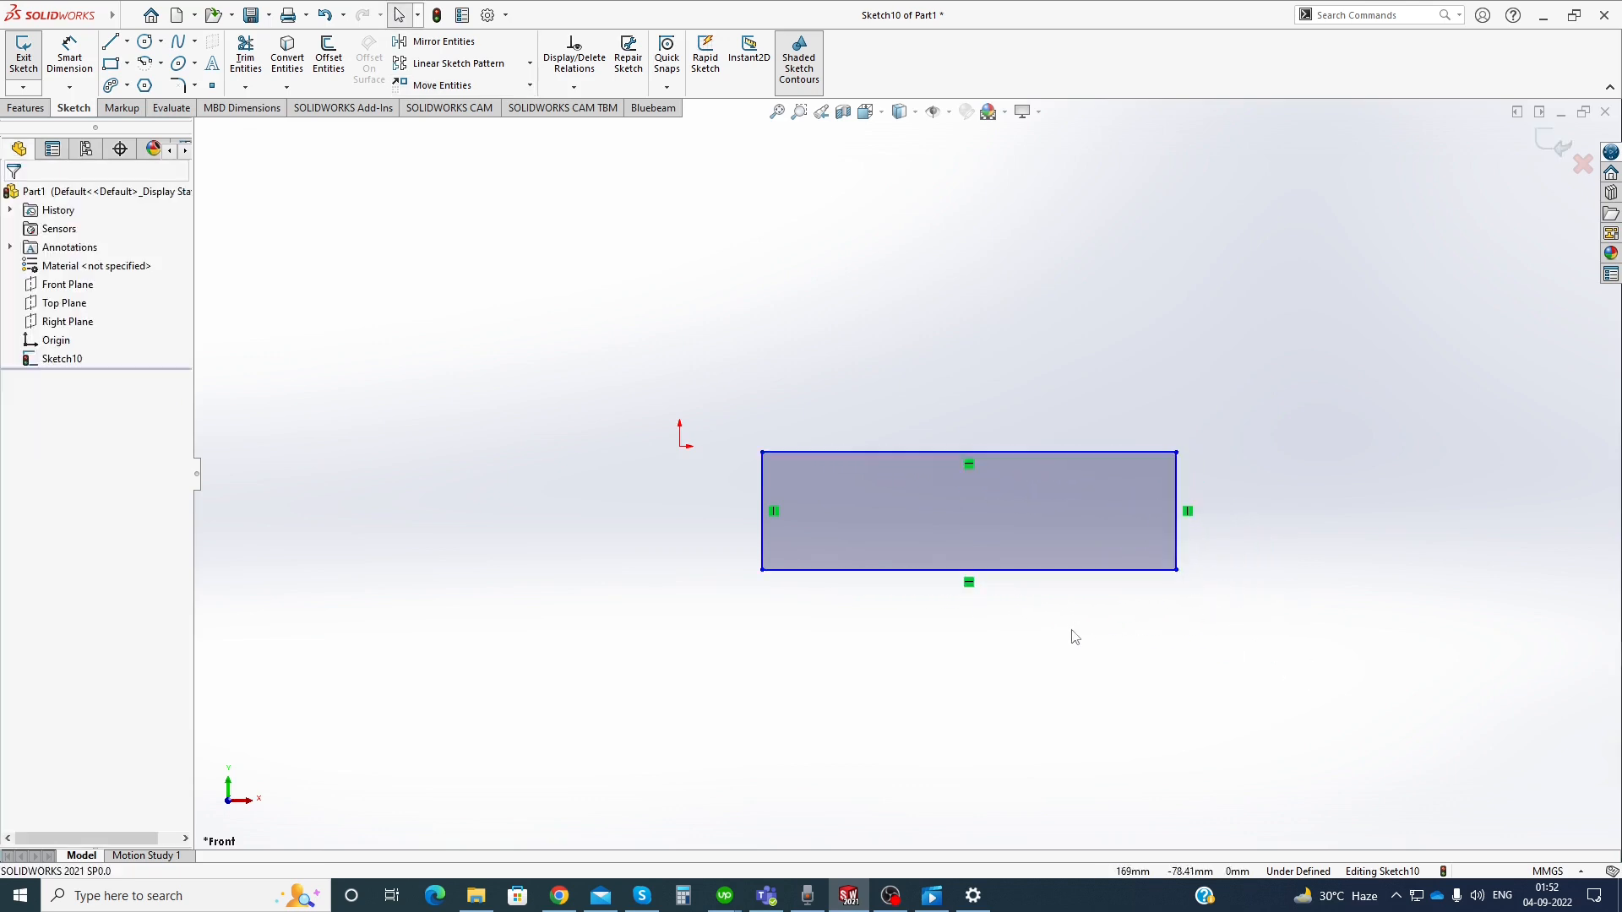
left_click_drag(1311, 703, 1091, 431)
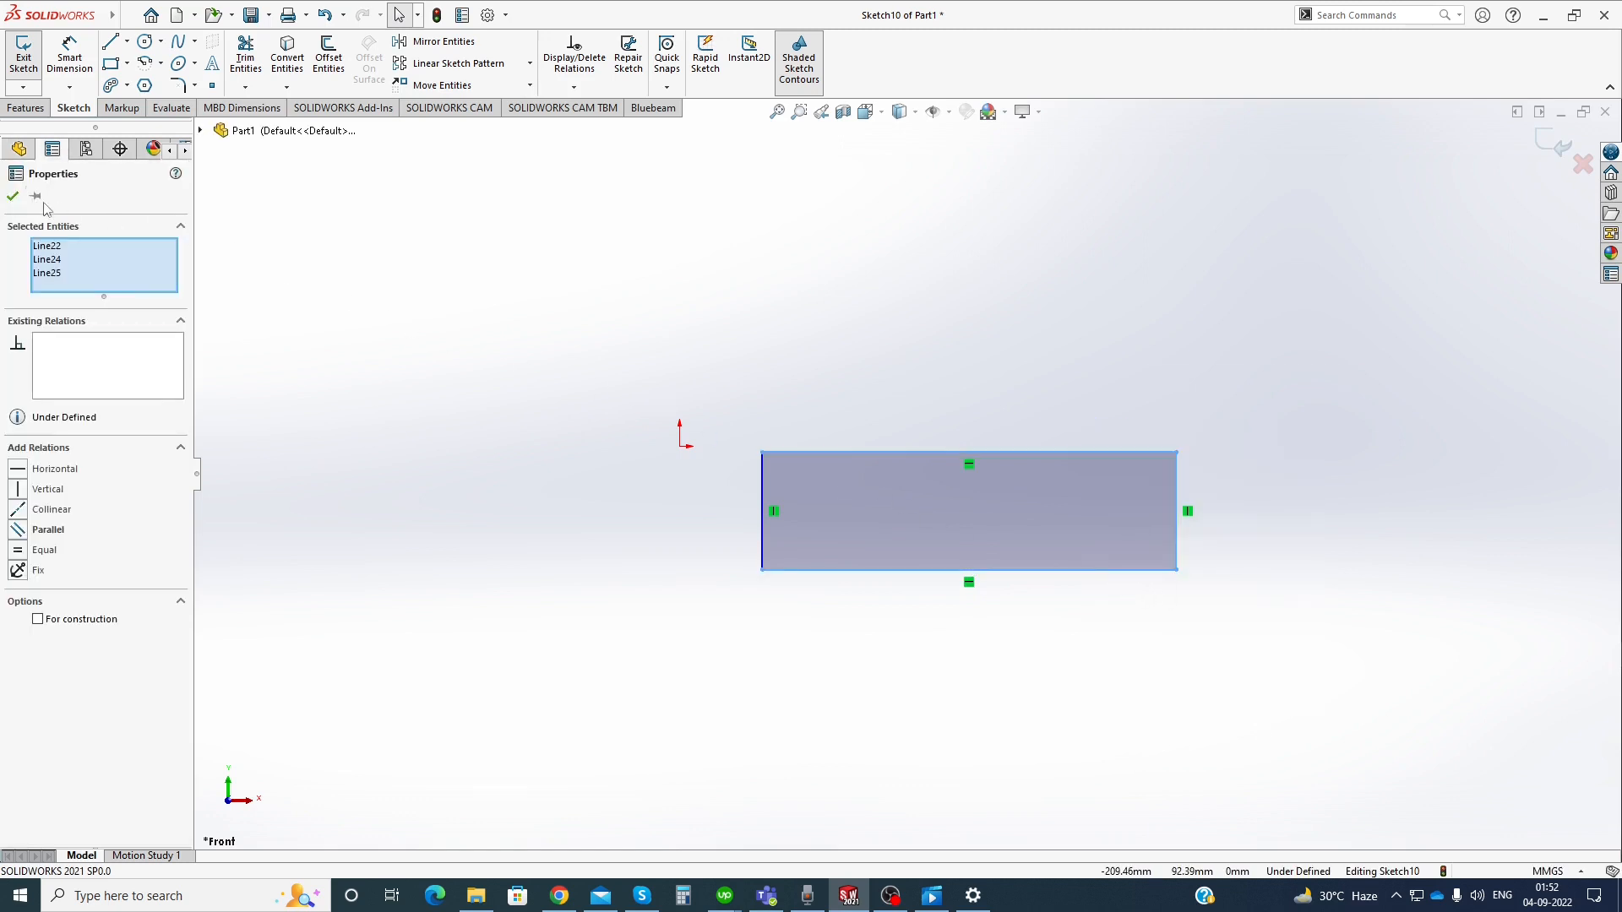
left_click(13, 197)
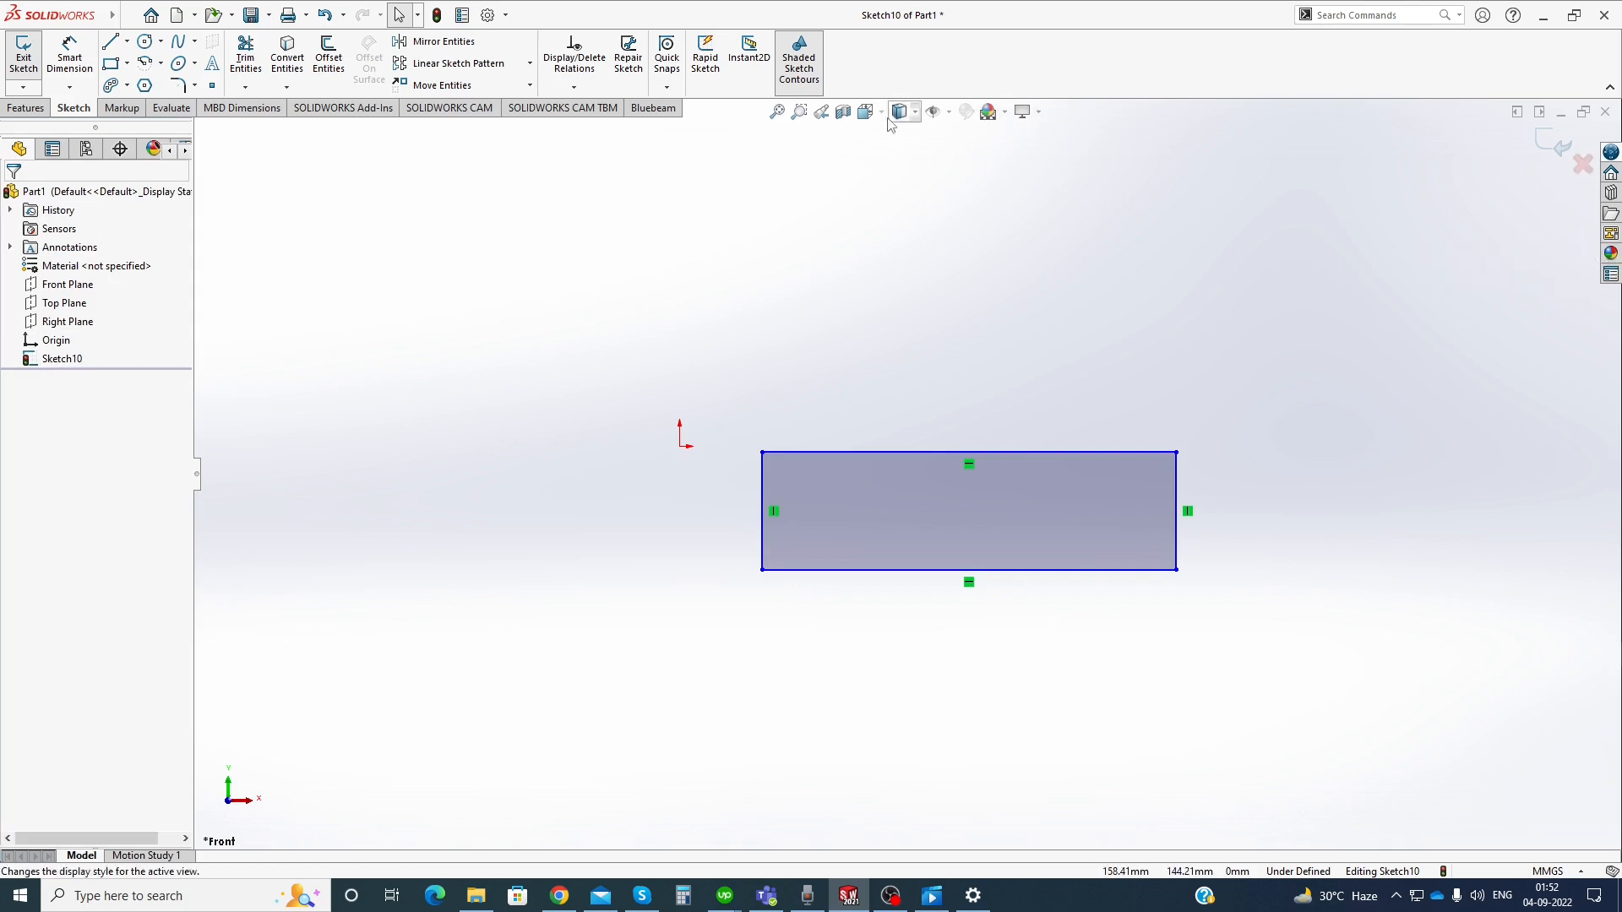
left_click(531, 86)
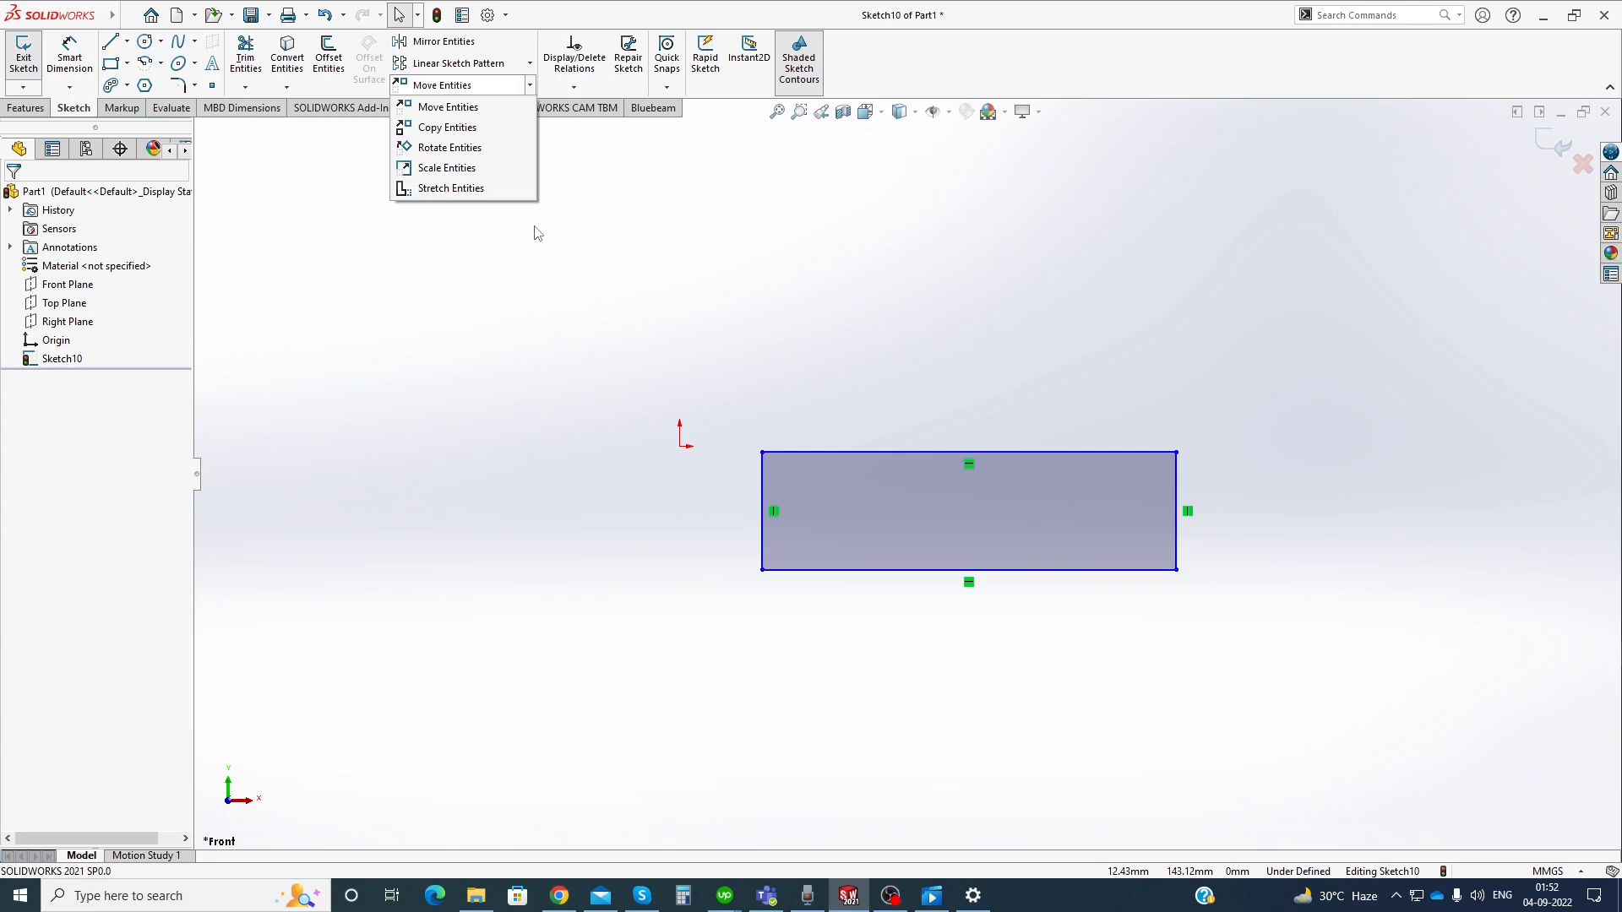
left_click(563, 275)
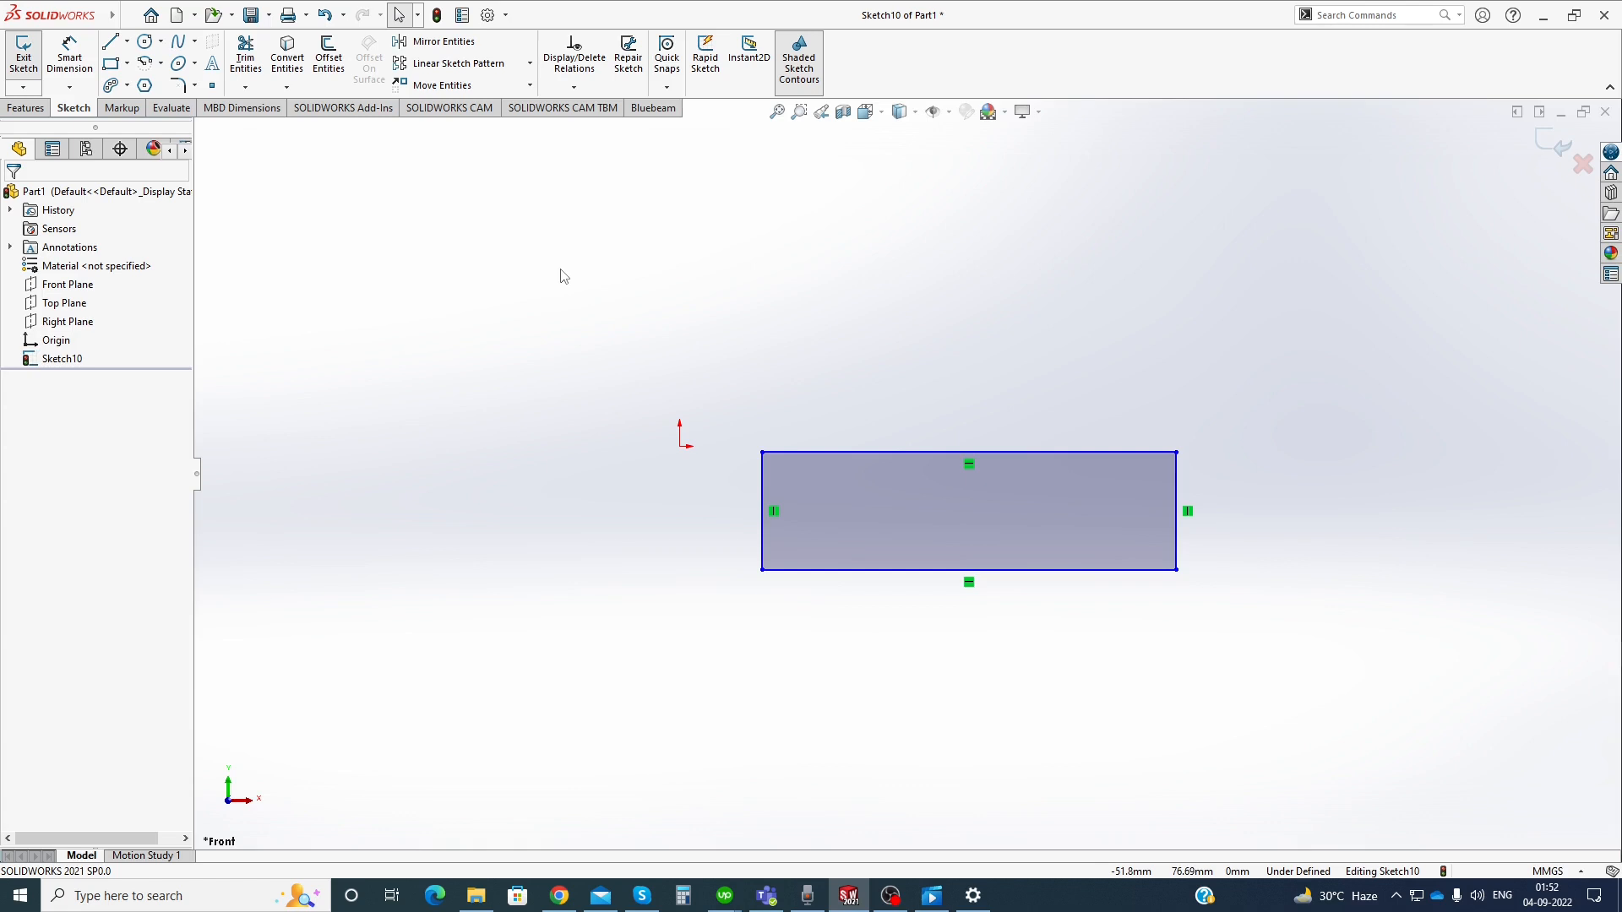
Show the available sketch relation commands, including Fully Define Sketch
left_click(573, 87)
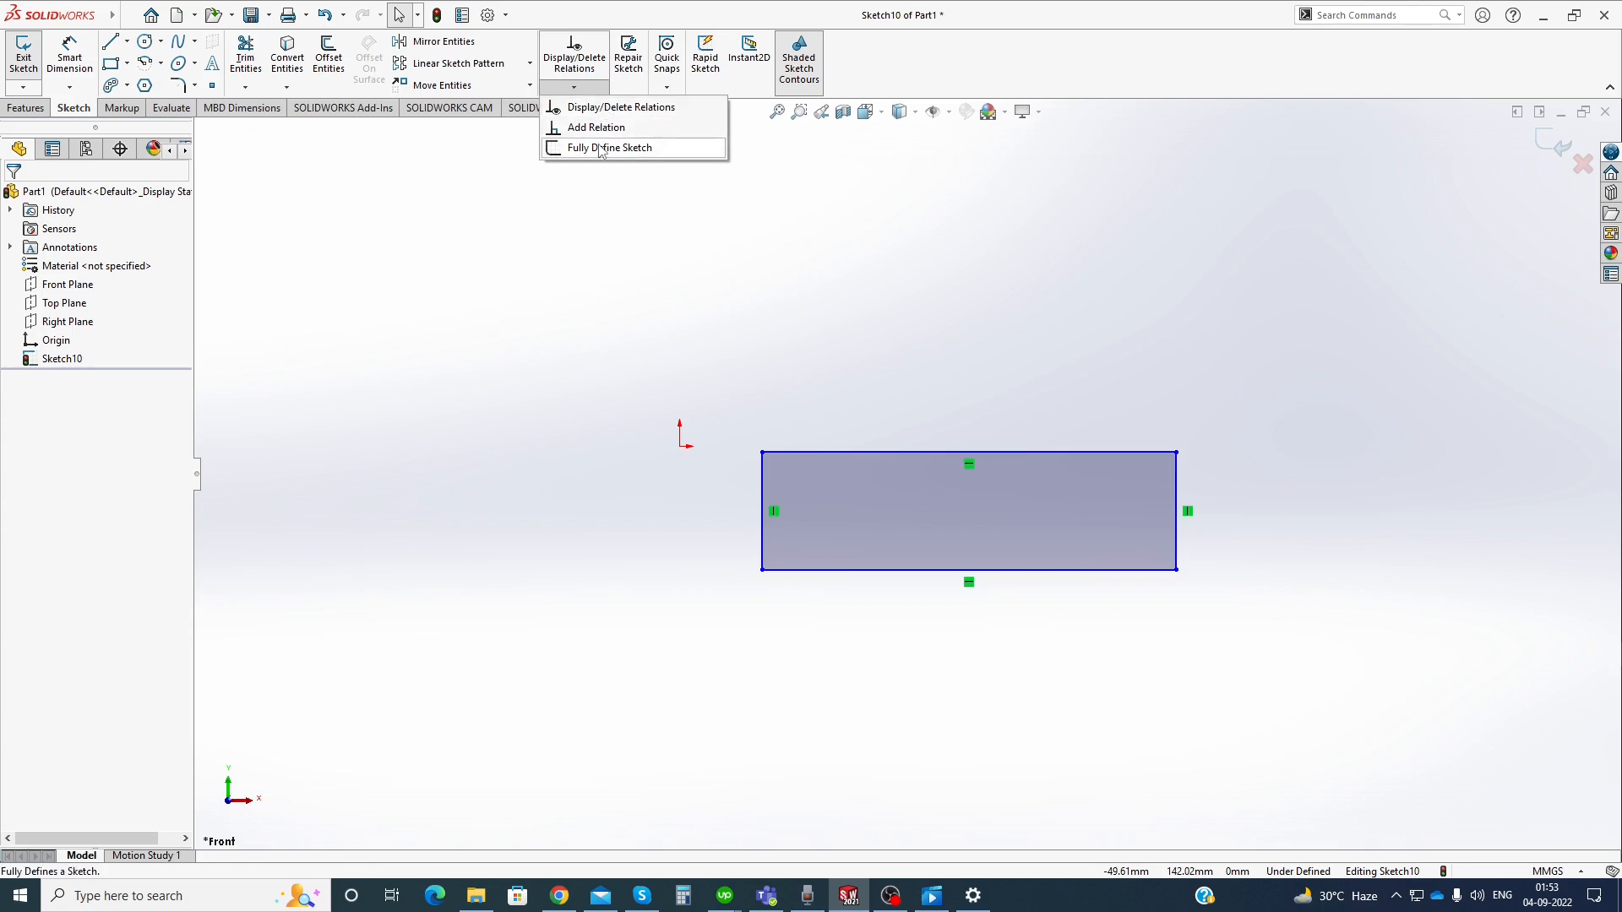